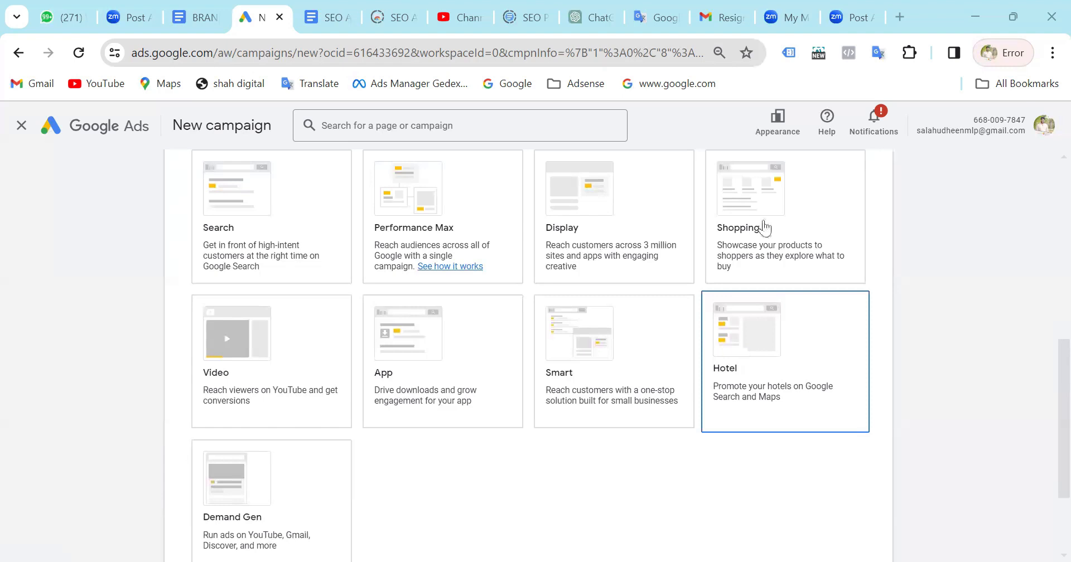
Search Google for "google hotels" in a new browser tab.
left_click(899, 18)
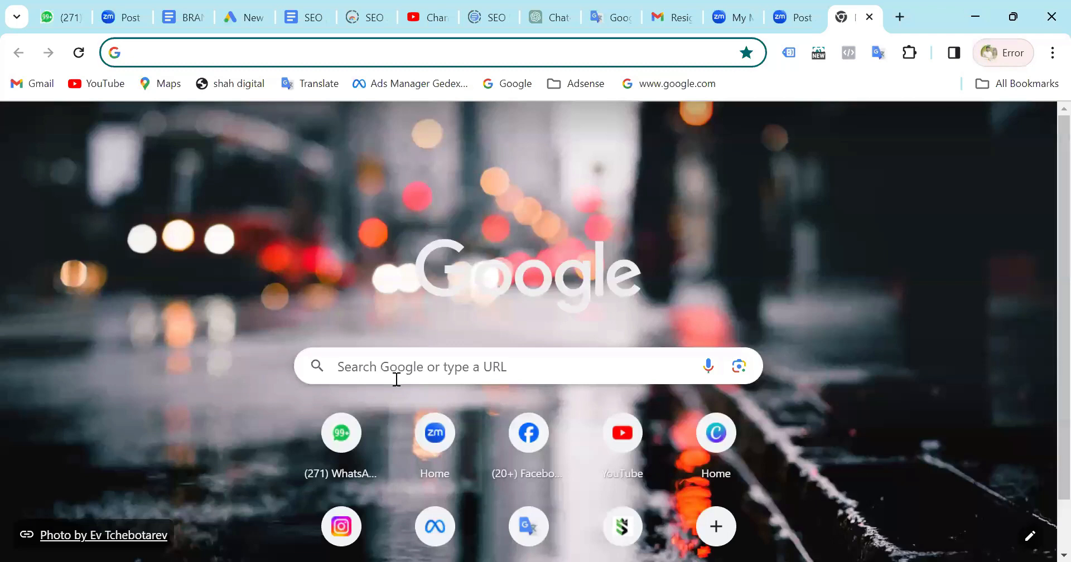
left_click(397, 379)
type("google ho")
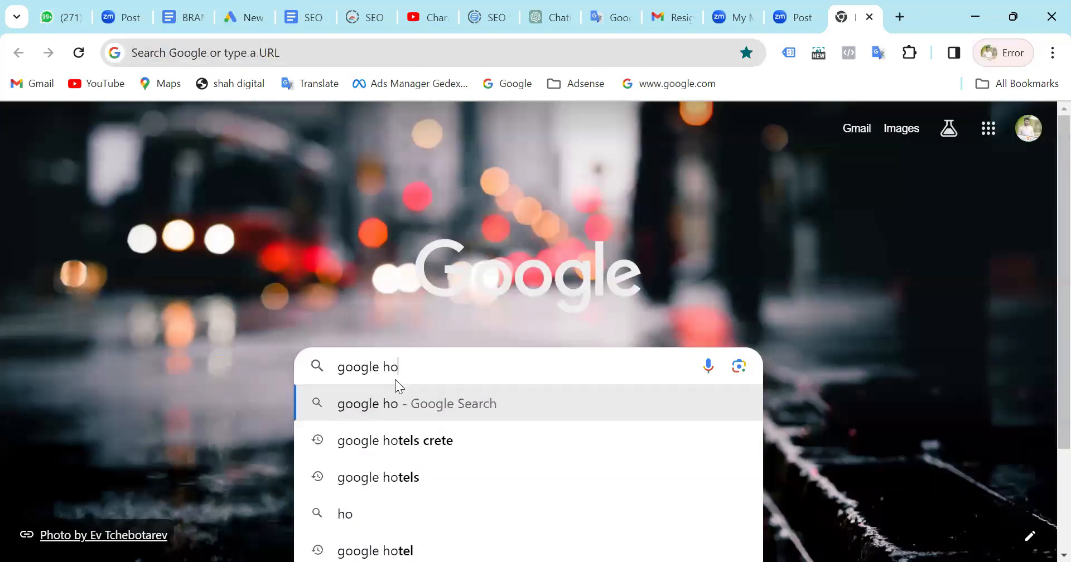
type("t")
key("Down")
key("Down")
key("Return")
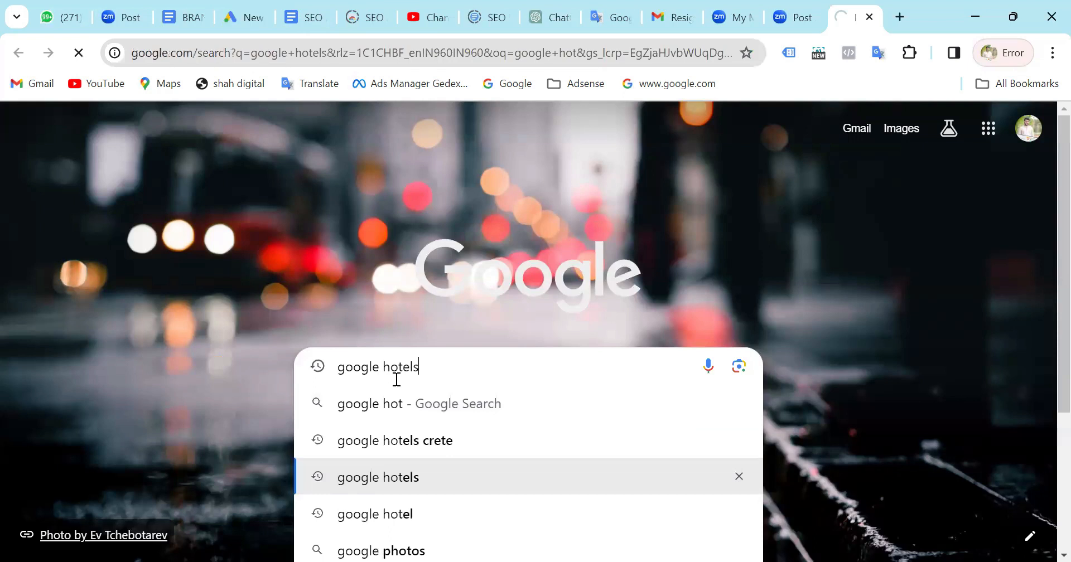
left_click(810, 469)
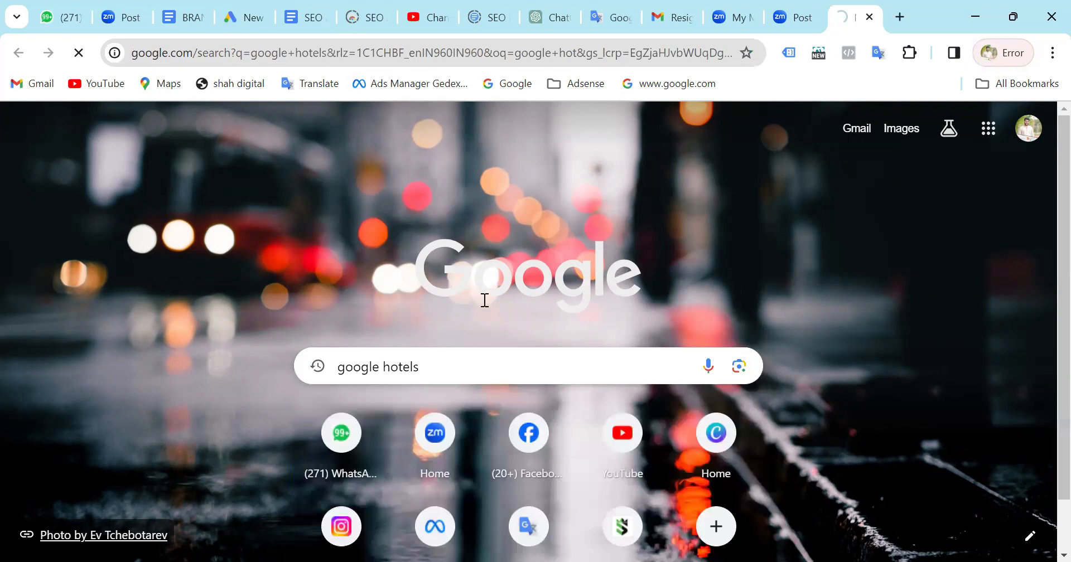
Examine the hotel listings, prices, map and web results for the google hotels search.
scroll(487, 304, "down", 1)
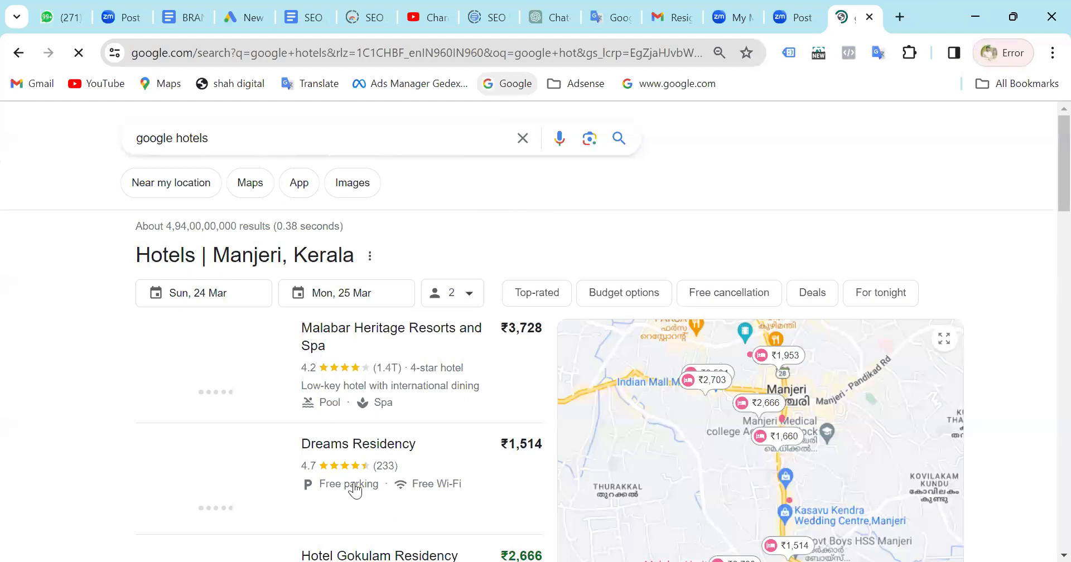
scroll(362, 392, "down", 2)
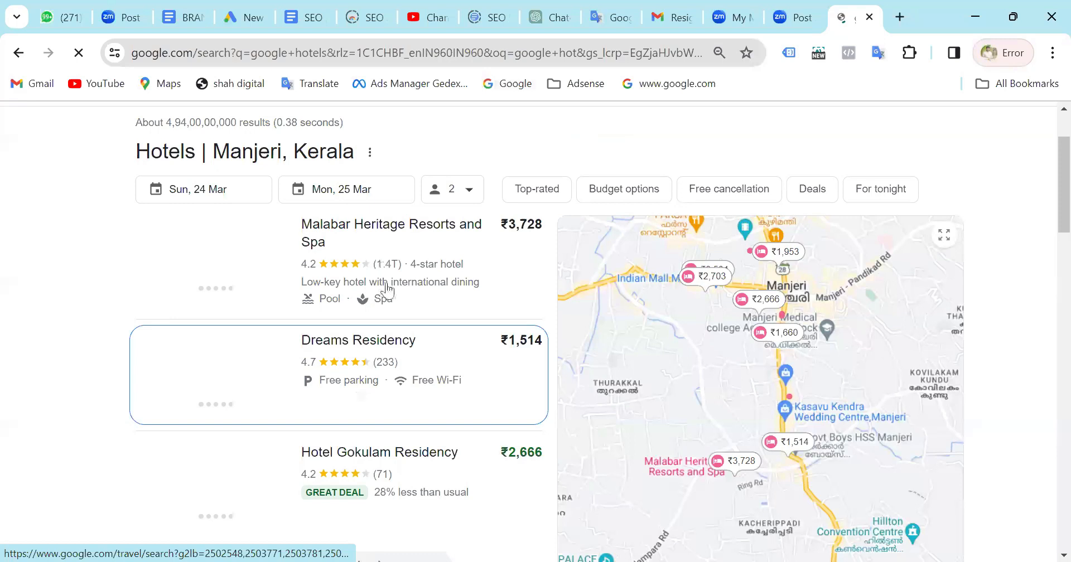
scroll(384, 287, "down", 3)
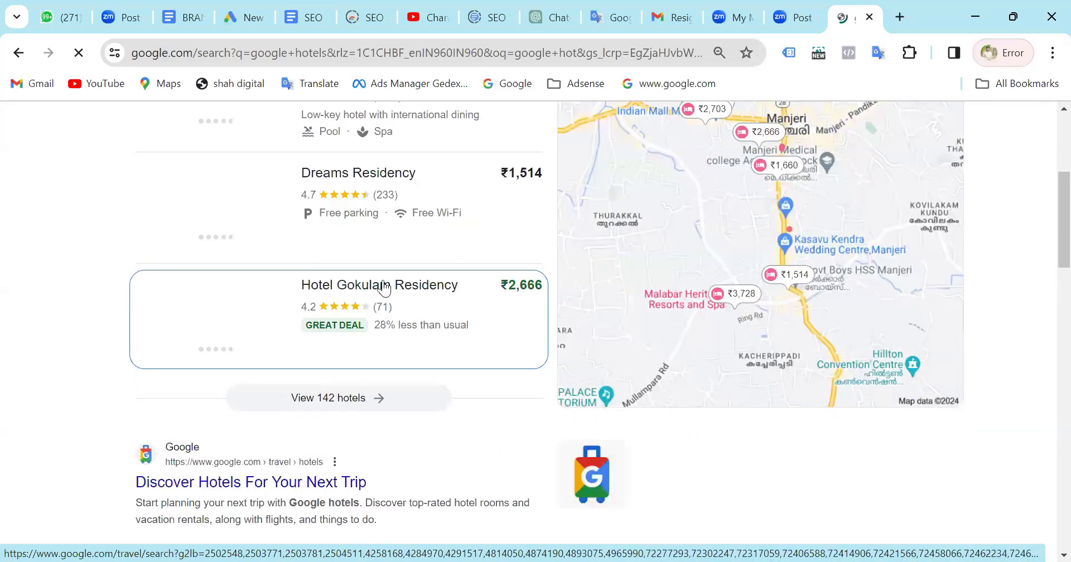
scroll(384, 288, "down", 3)
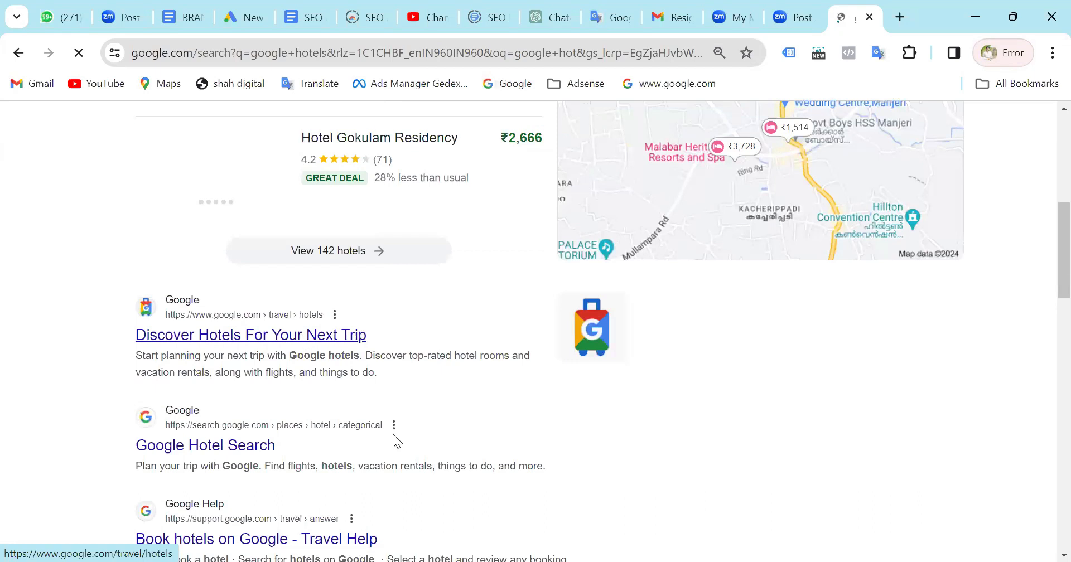
scroll(394, 435, "up", 2)
scroll(393, 435, "down", 3)
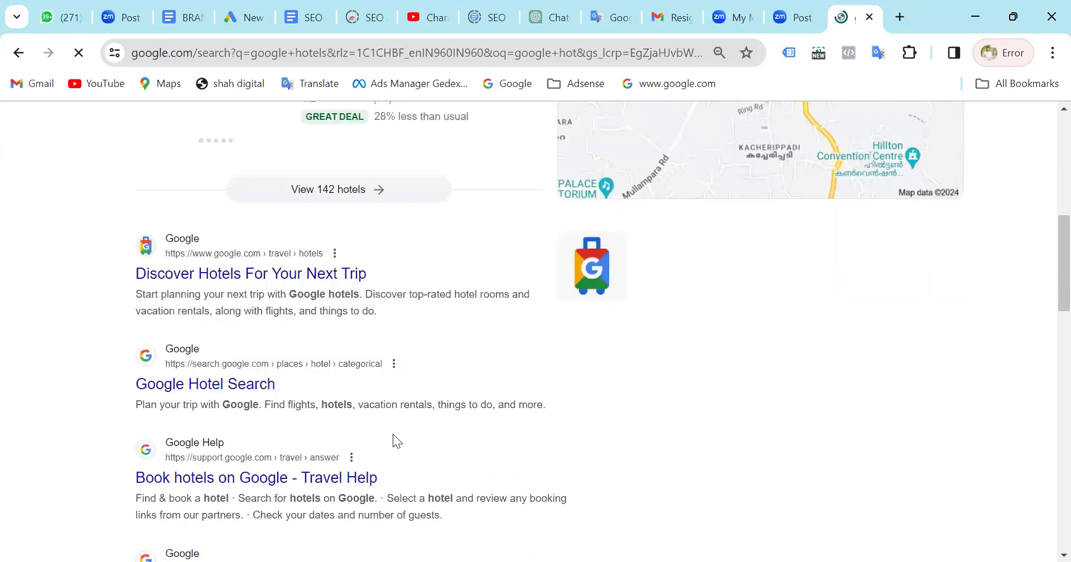
scroll(393, 434, "up", 6)
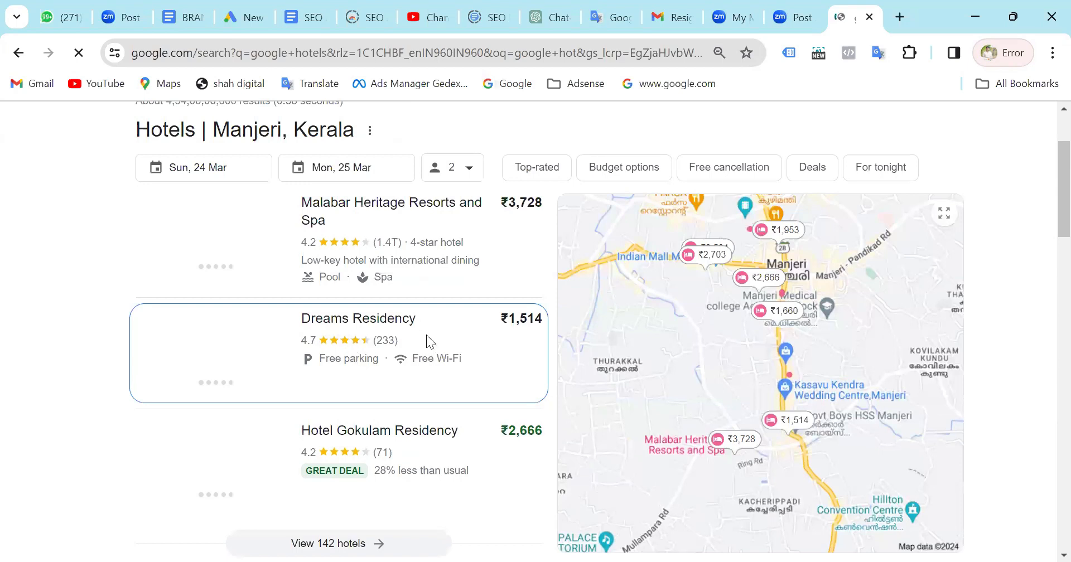
scroll(426, 335, "down", 1)
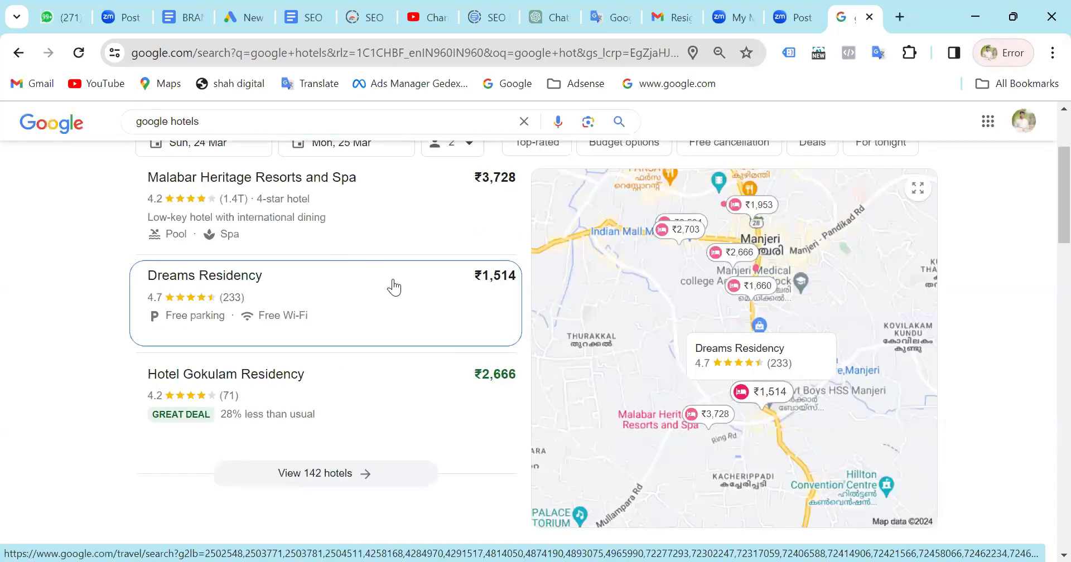
scroll(394, 289, "up", 2)
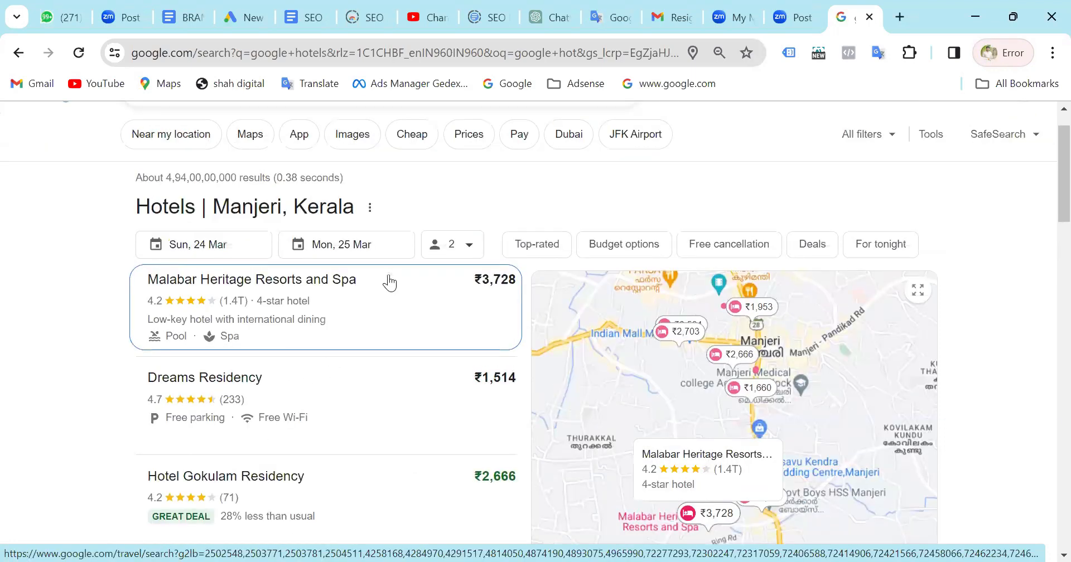
Switch back to the Google Ads new campaign page and choose Hotel as the campaign type.
left_click(243, 7)
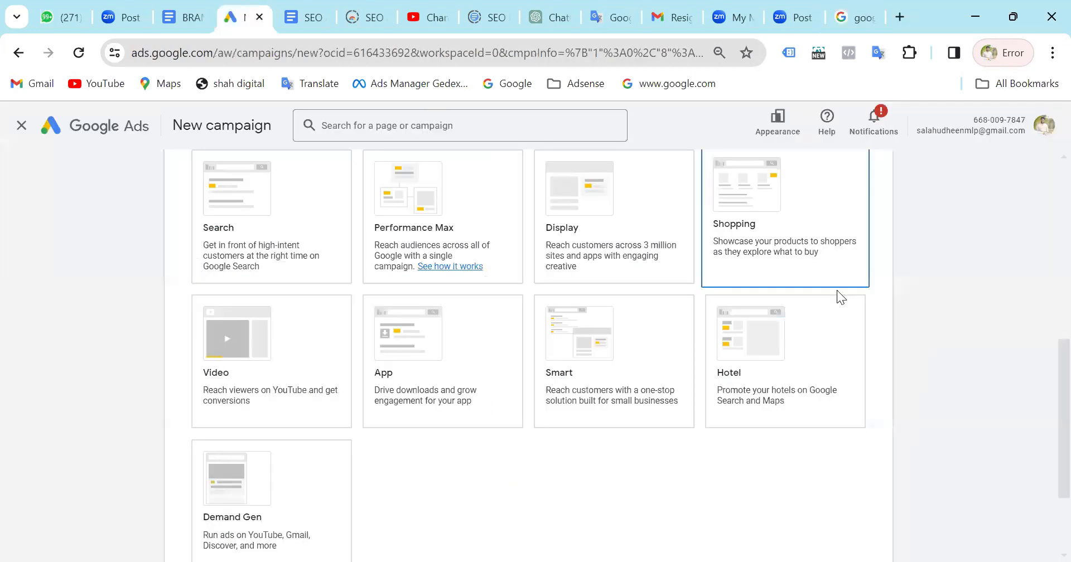
left_click(787, 384)
scroll(786, 376, "up", 2)
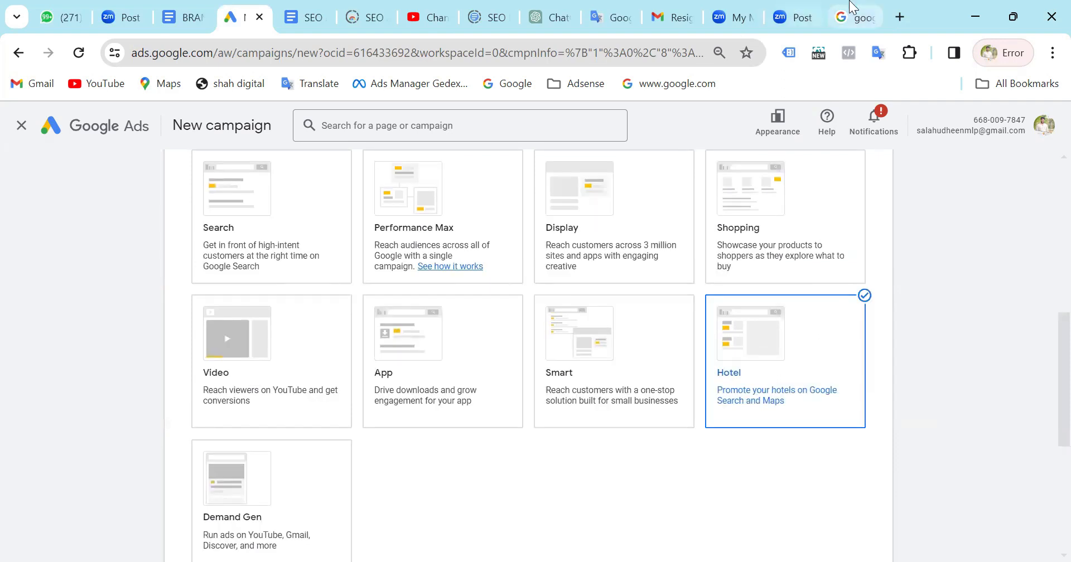
Return to the google hotels results and review where hotels are promoted in the listings and on the map.
left_click(854, 17)
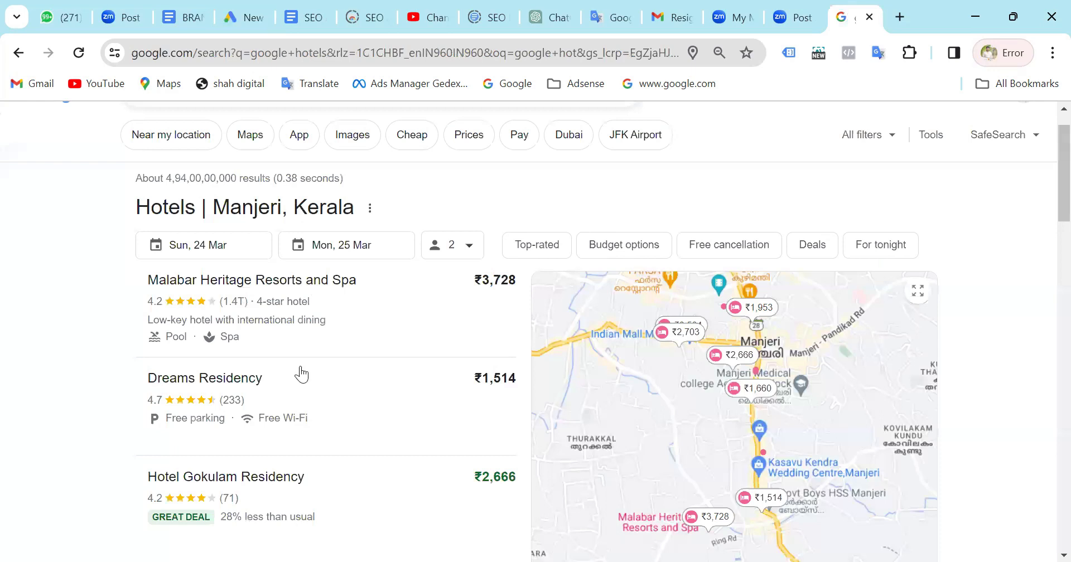
scroll(300, 366, "down", 6)
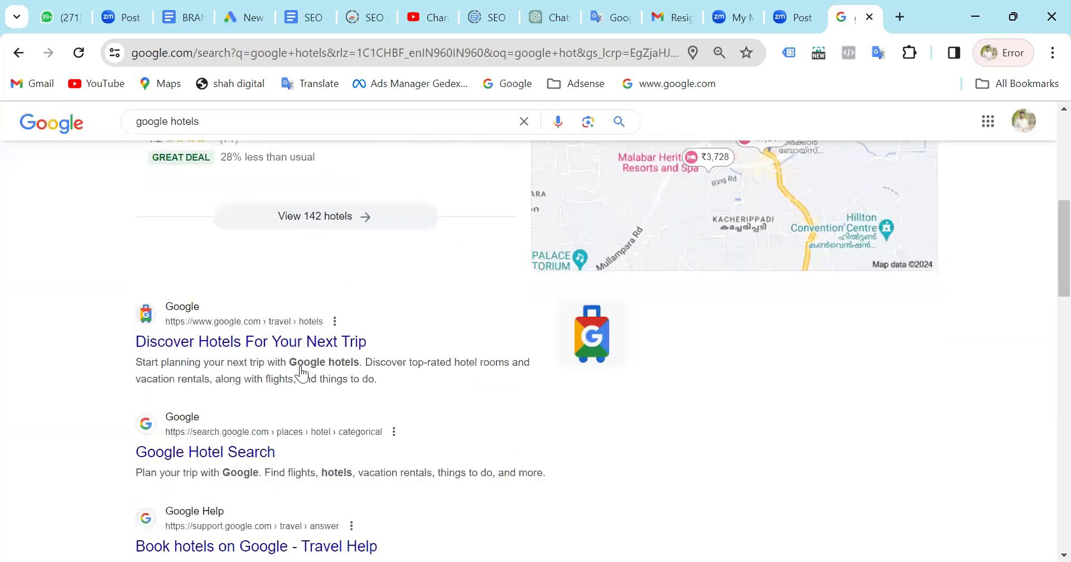
scroll(301, 373, "up", 3)
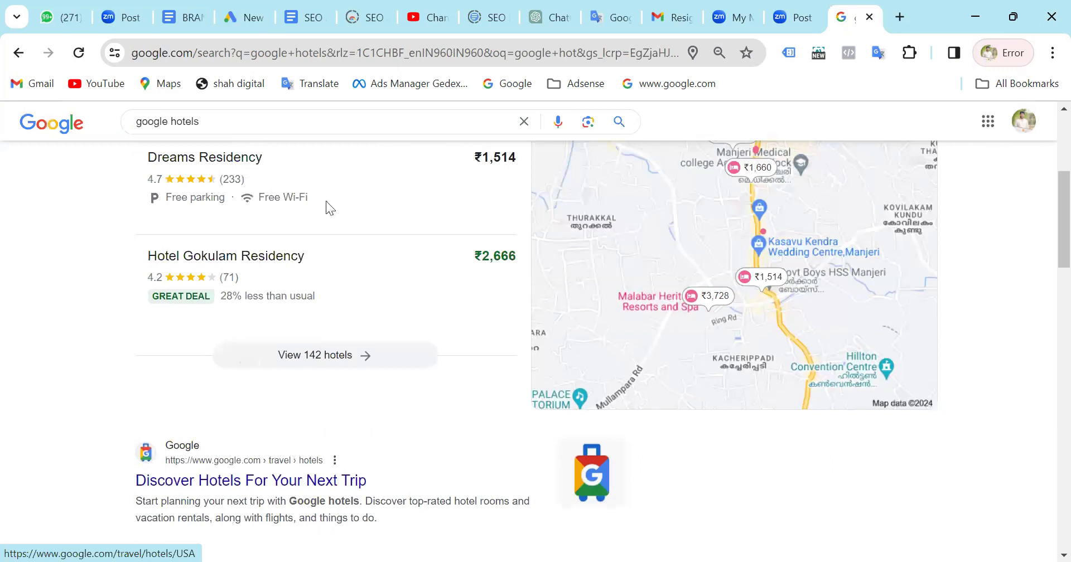
scroll(329, 207, "up", 1)
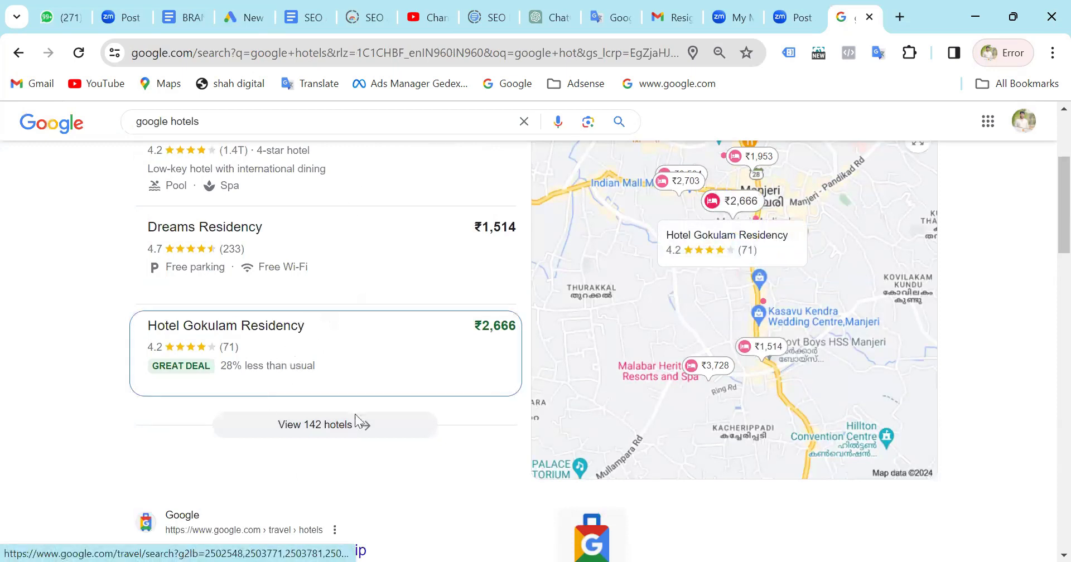
scroll(357, 302, "up", 3)
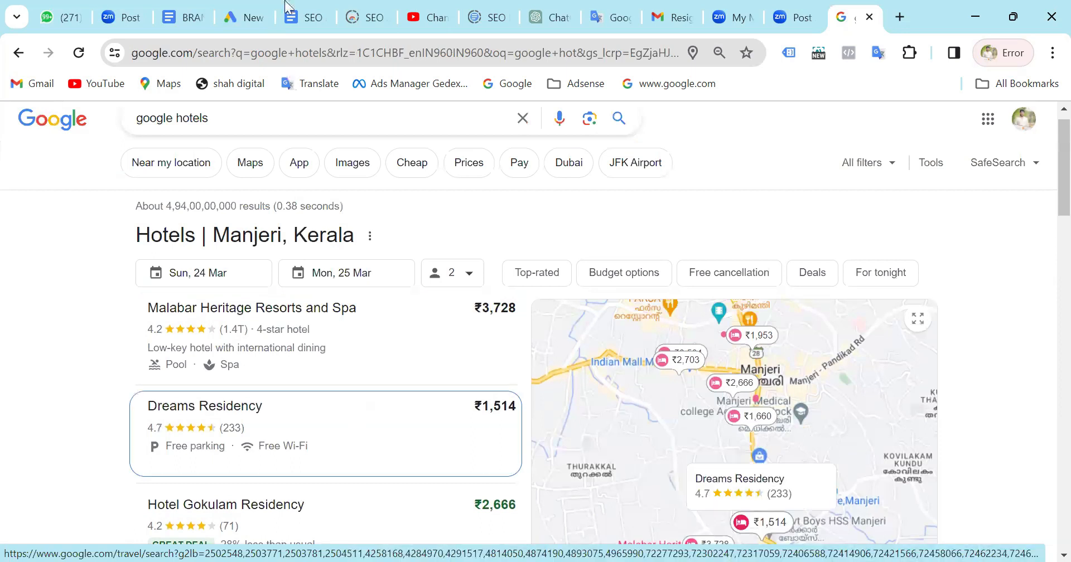
Go back to the Google Ads campaign setup and check the Hotel Center account requirement for the Hotel campaign type.
left_click(254, 7)
left_click(808, 416)
left_click(781, 240)
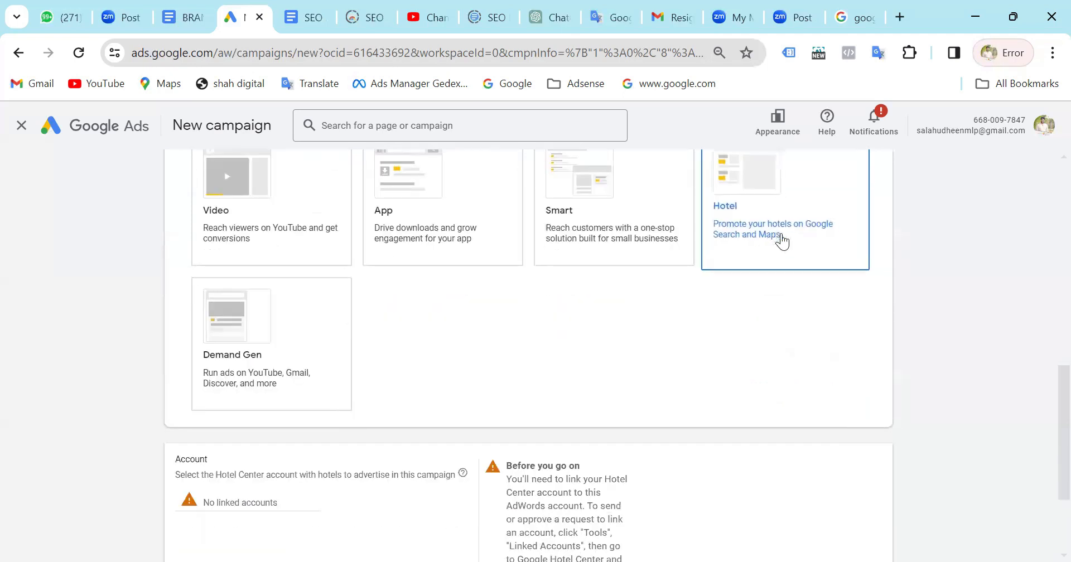
left_click(782, 241)
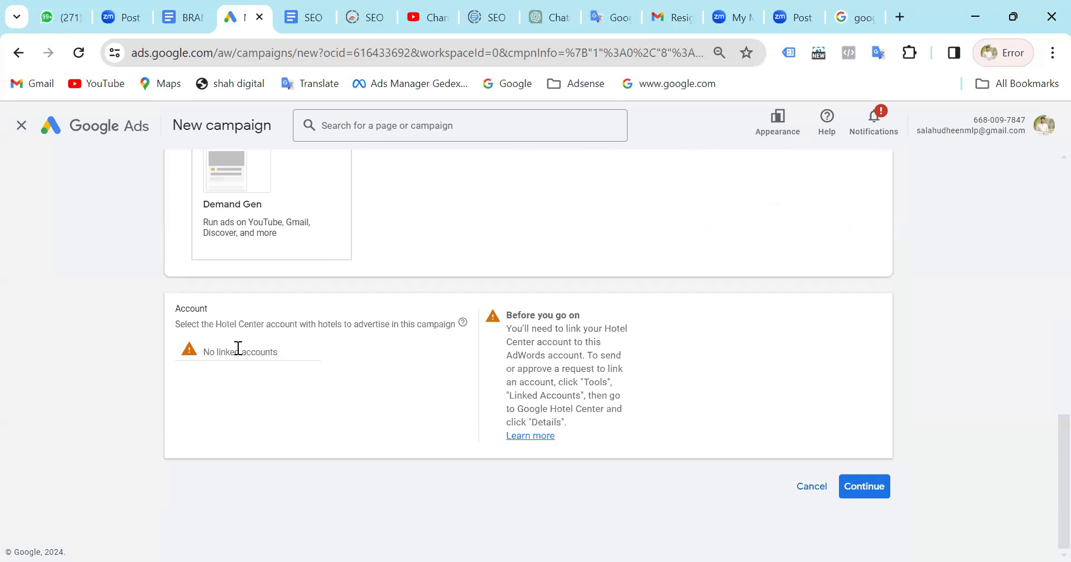
left_click_drag(218, 328, 299, 325)
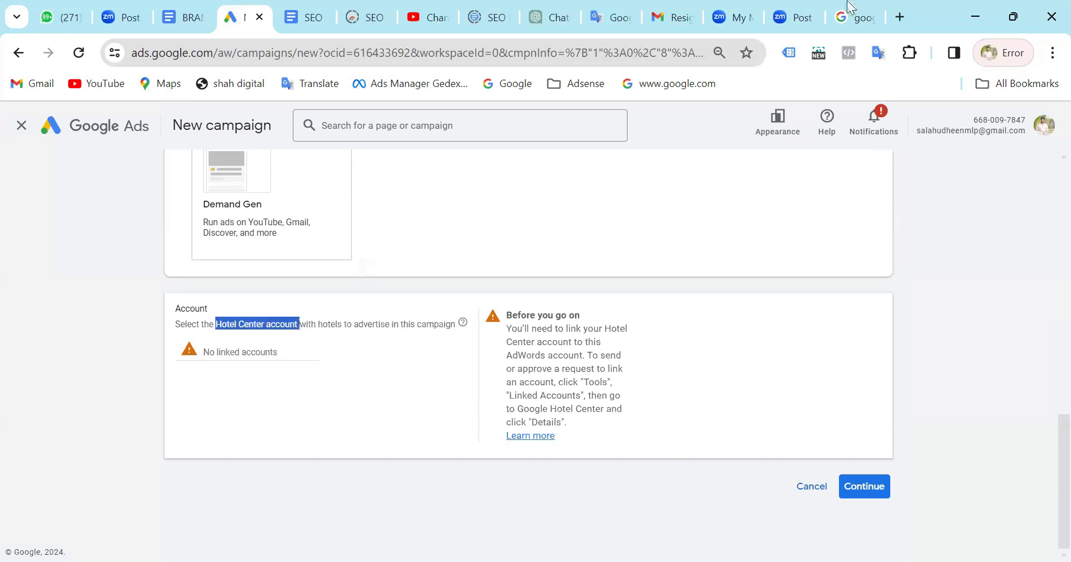
Read the Hotel Center Help article on user access and follow its Hotel Center sign-in link.
left_click(862, 15)
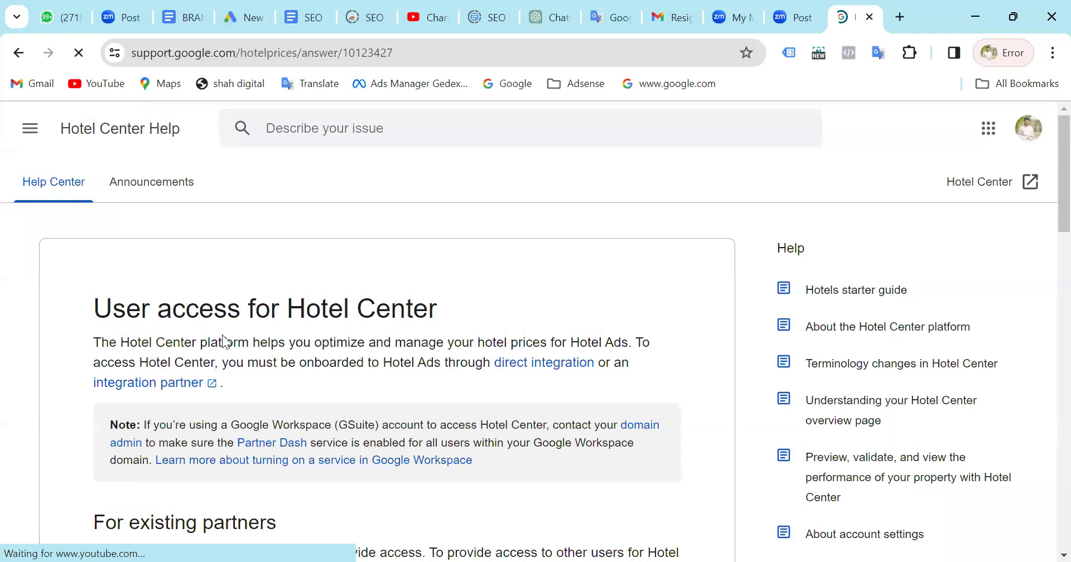
scroll(224, 342, "down", 7)
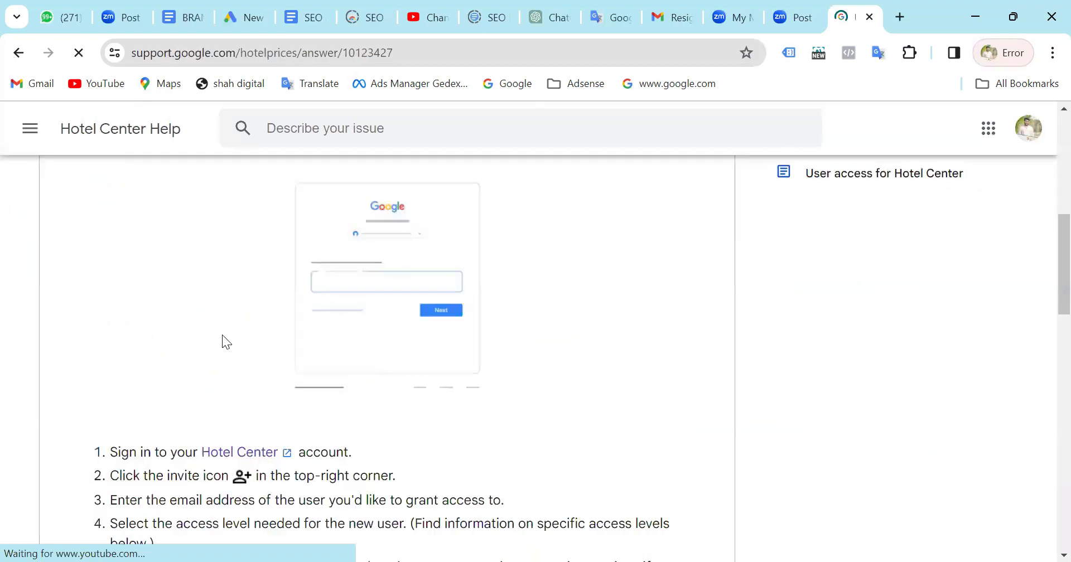
scroll(223, 335, "down", 5)
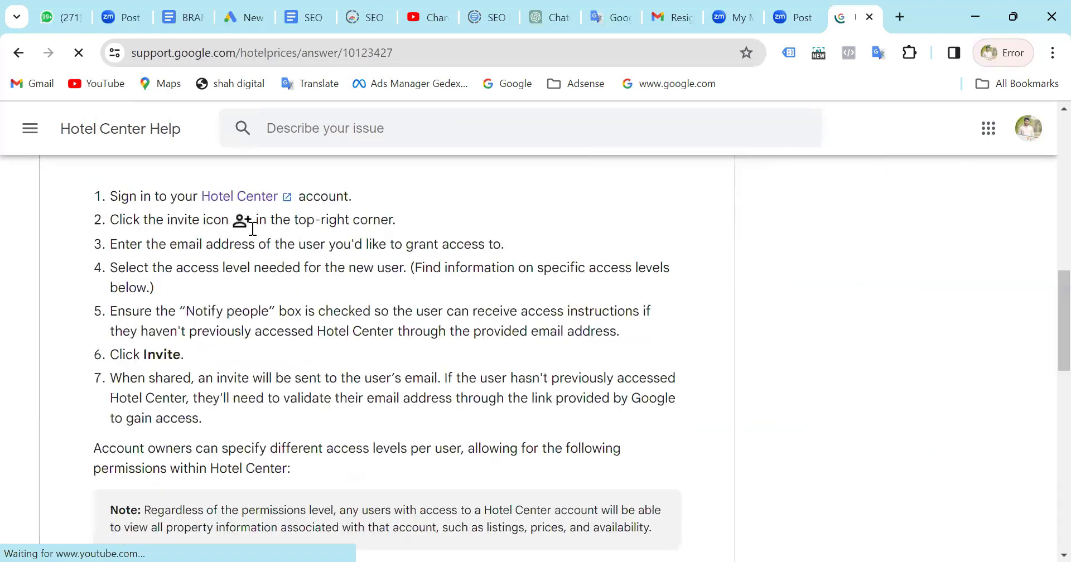
left_click(251, 198)
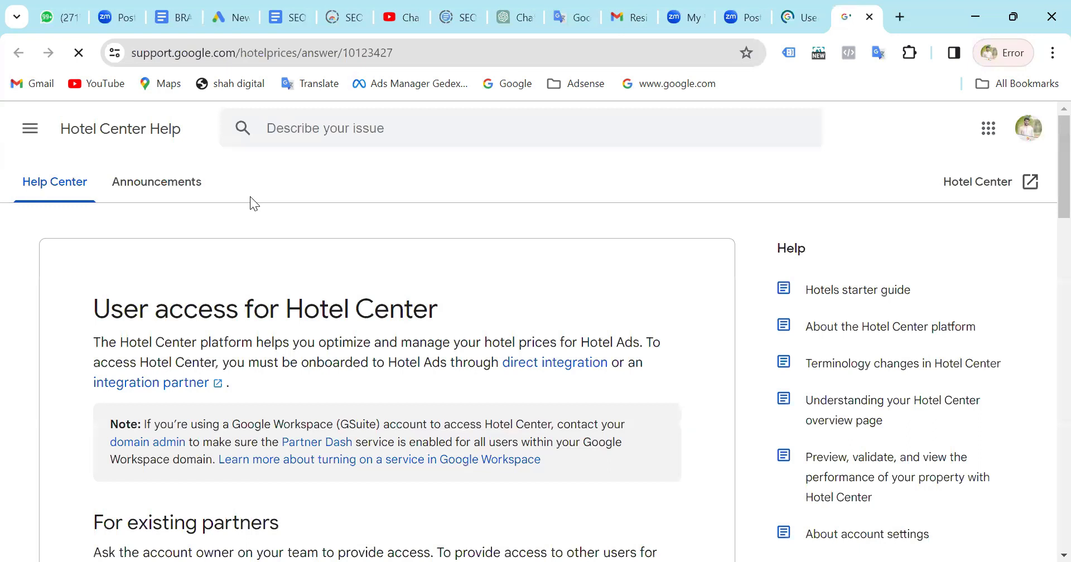
scroll(250, 196, "down", 5)
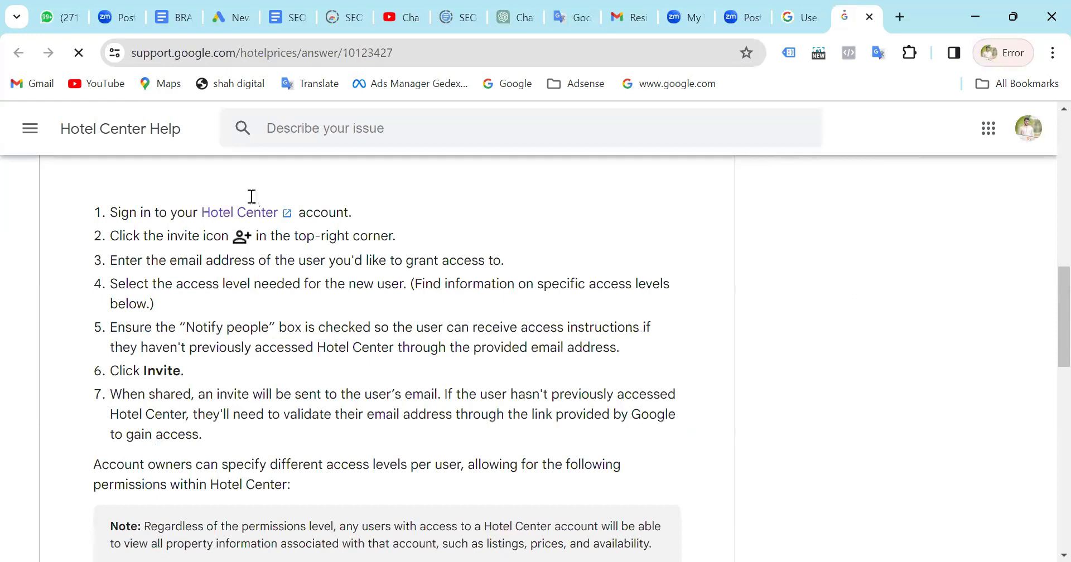
Return to the Google Ads campaign setup and review the instructions for linking a Hotel Center account.
left_click(244, 9)
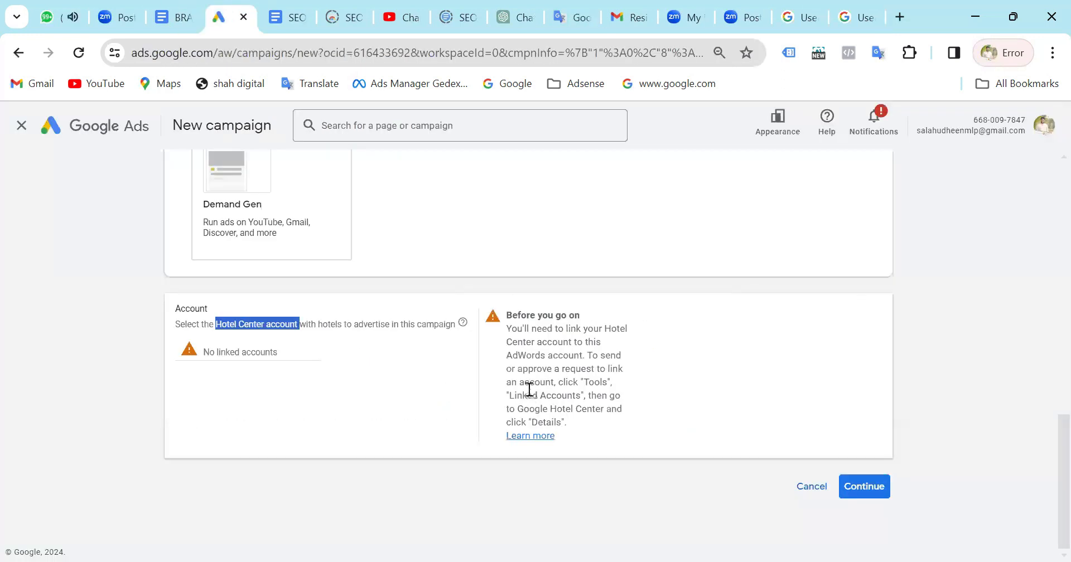
scroll(529, 389, "up", 1)
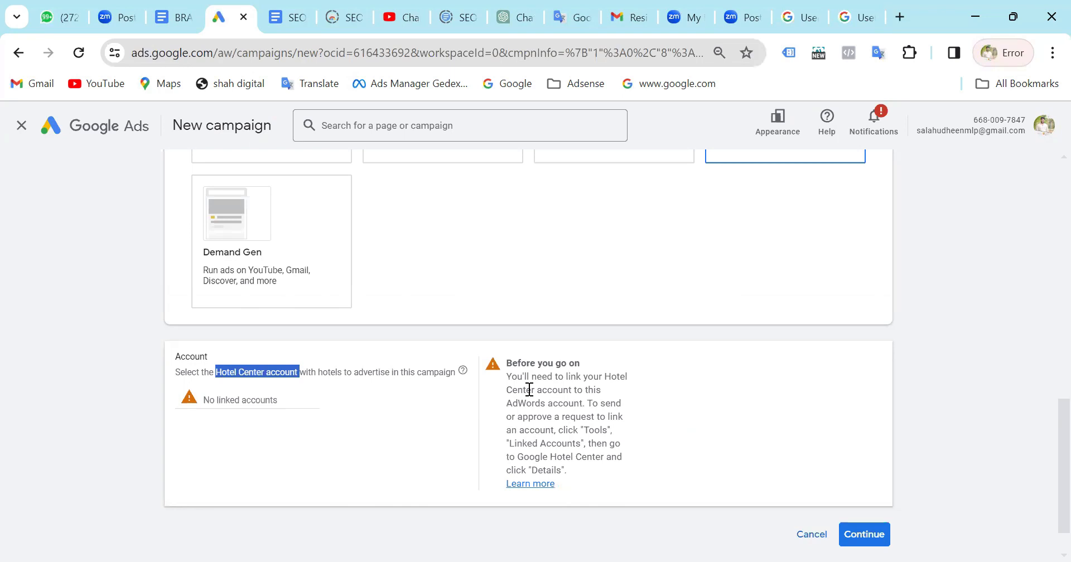
scroll(529, 390, "down", 1)
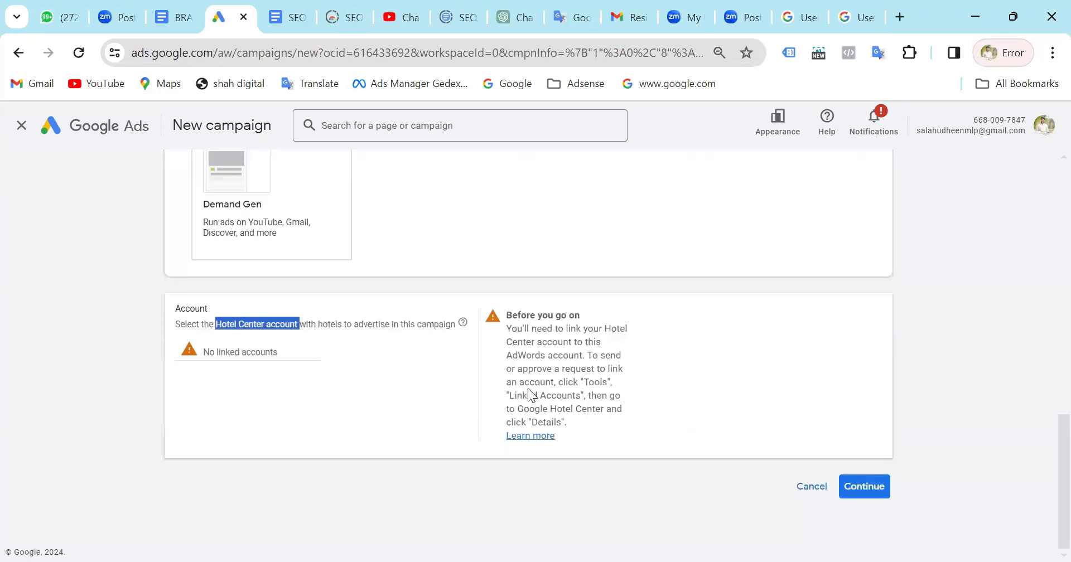
scroll(529, 389, "up", 4)
scroll(525, 386, "down", 1)
Choose Demand Gen as the campaign type and review its conversion goals section.
left_click(288, 370)
scroll(289, 366, "down", 3)
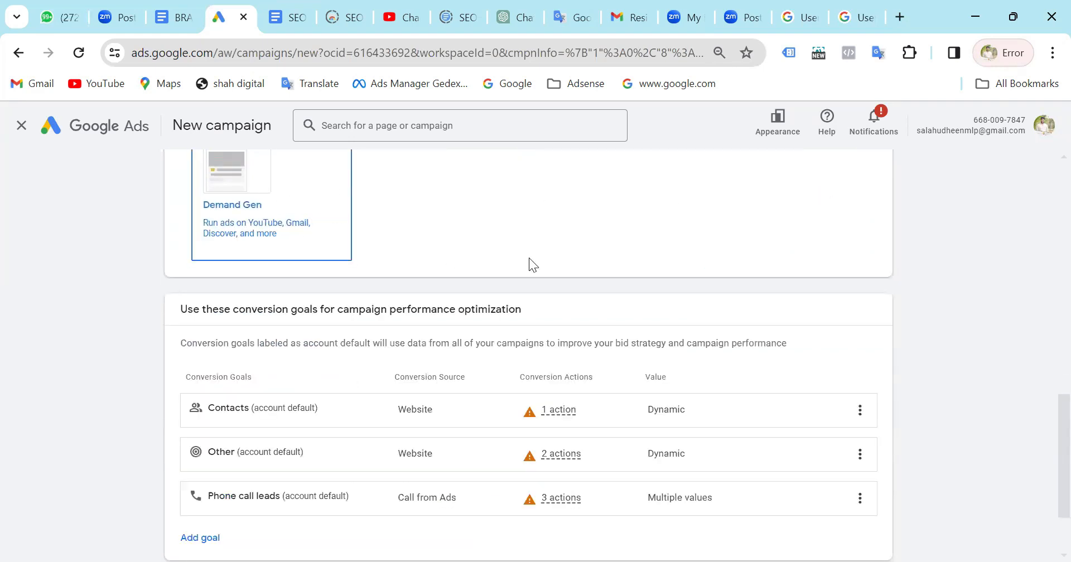
scroll(529, 258, "down", 2)
scroll(529, 258, "up", 5)
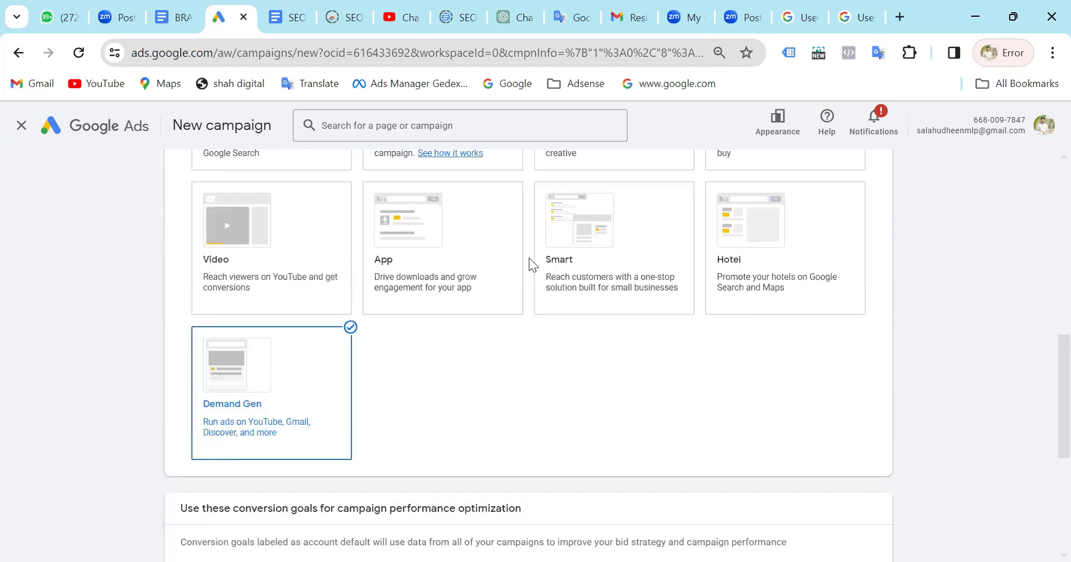
scroll(529, 258, "down", 1)
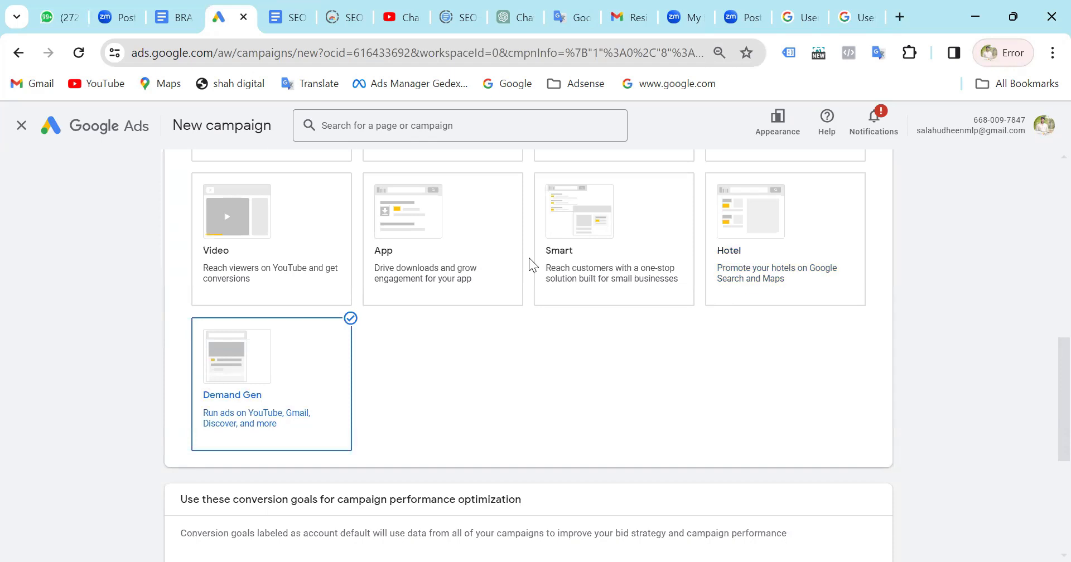
scroll(529, 265, "down", 1)
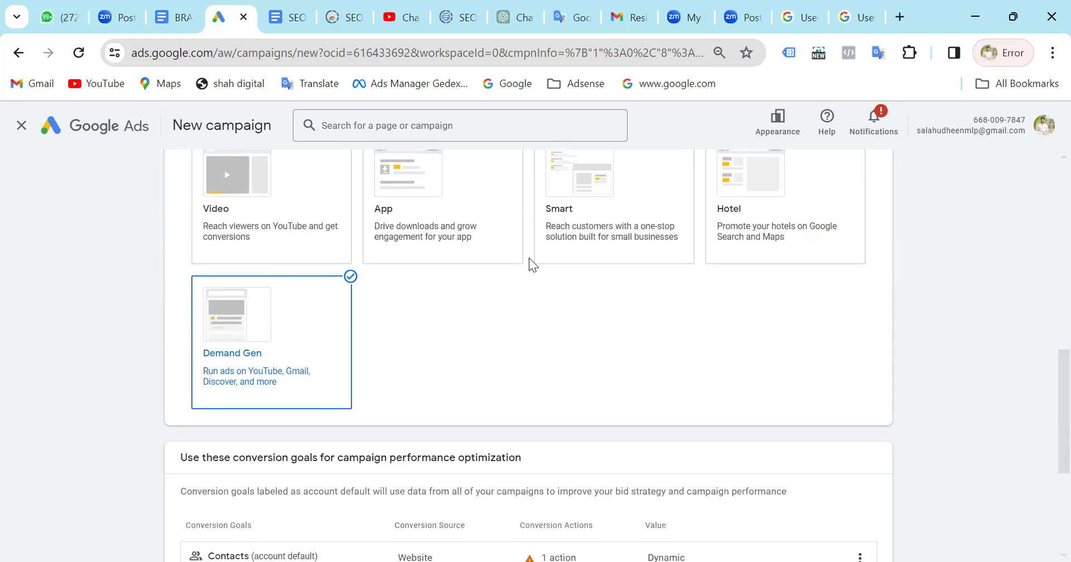
scroll(530, 259, "down", 1)
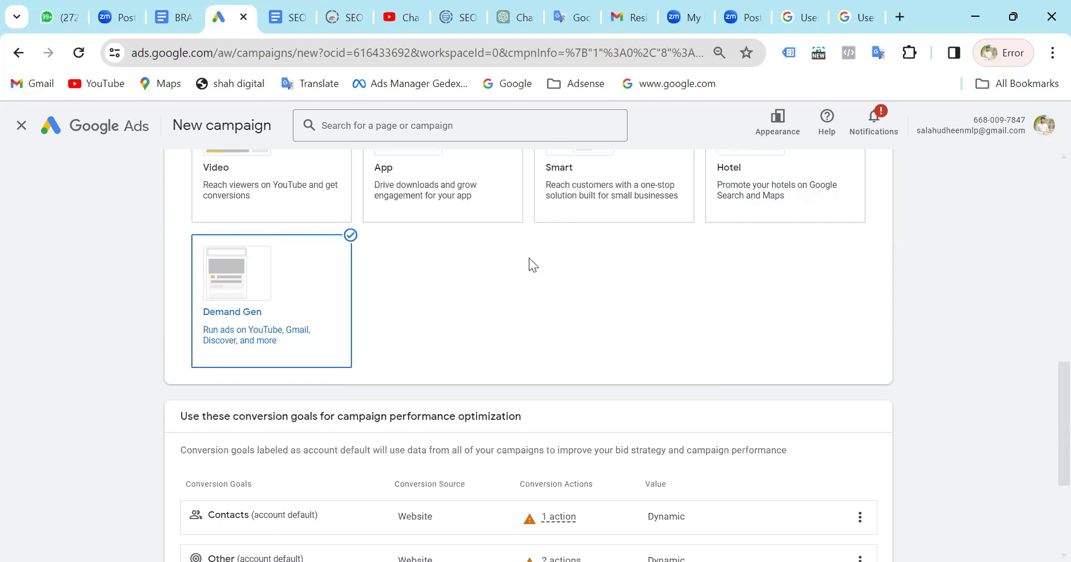
Keep the account-default conversion goals, continue with the Demand Gen campaign and start a new one instead of the saved draft.
scroll(592, 311, "down", 2)
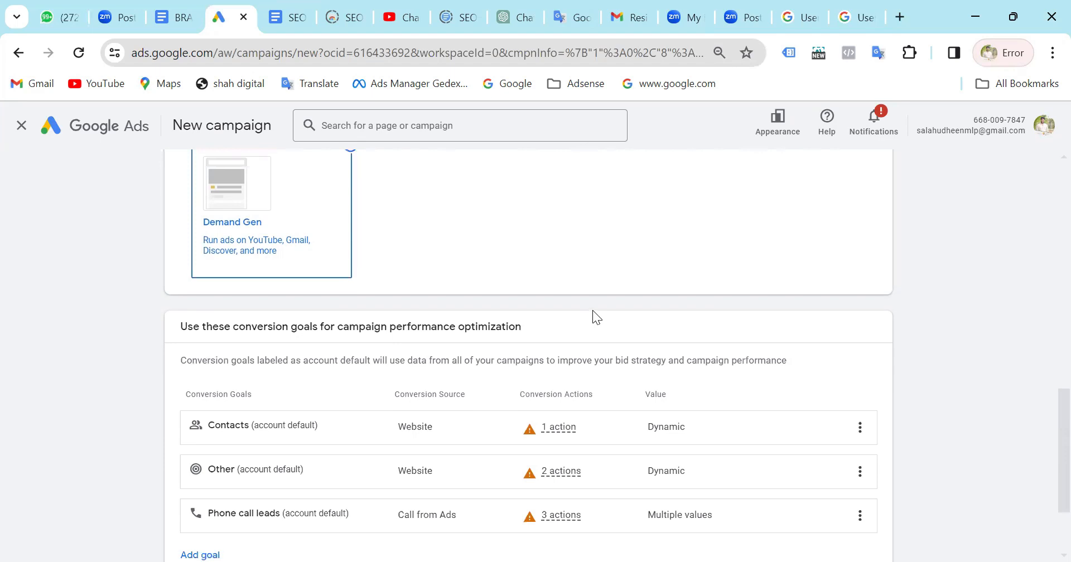
scroll(594, 311, "down", 2)
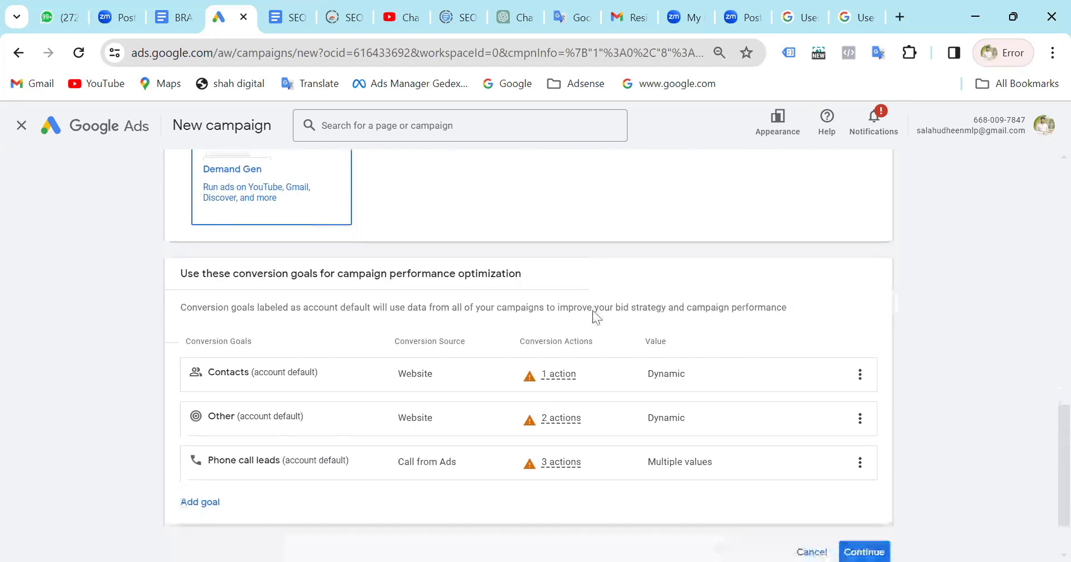
mouse_move(590, 311)
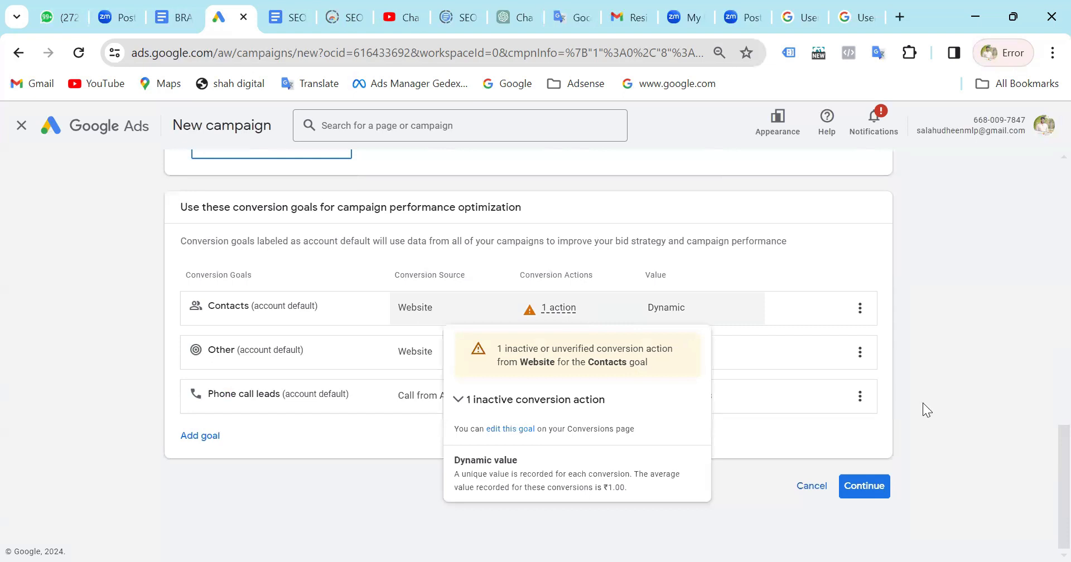
left_click(874, 489)
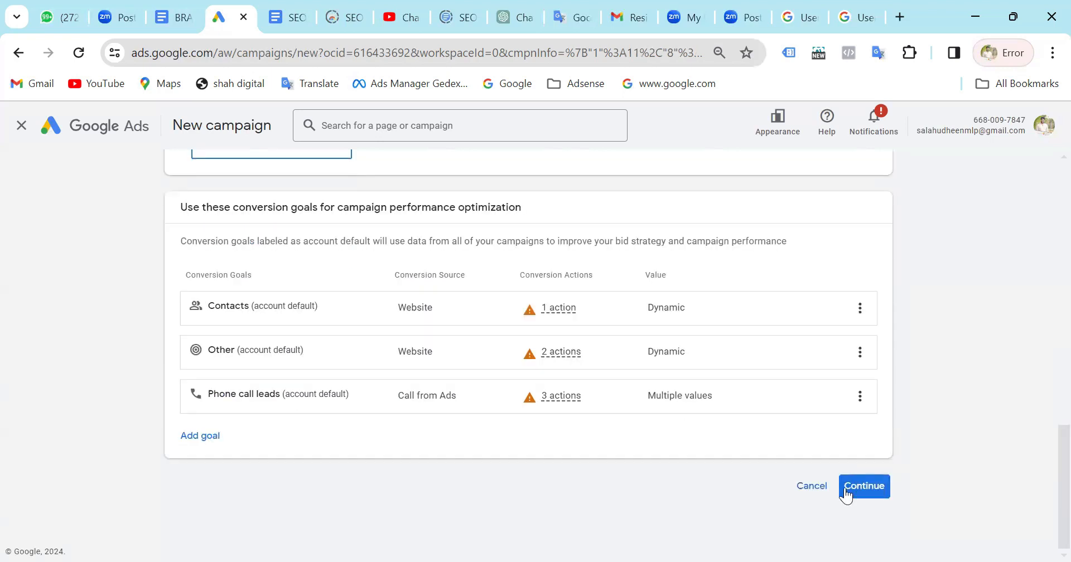
left_click(879, 485)
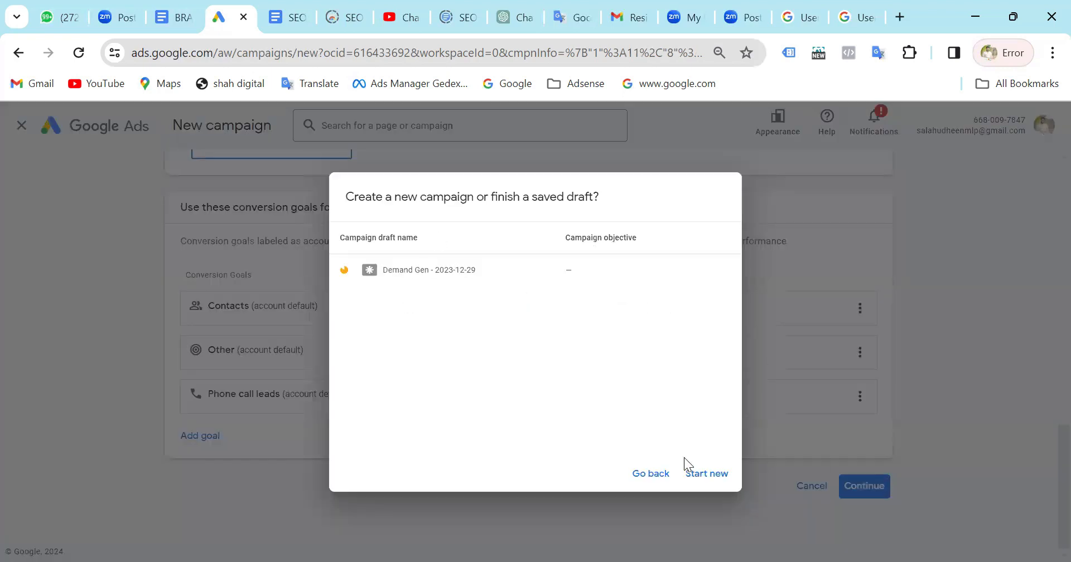
left_click(706, 475)
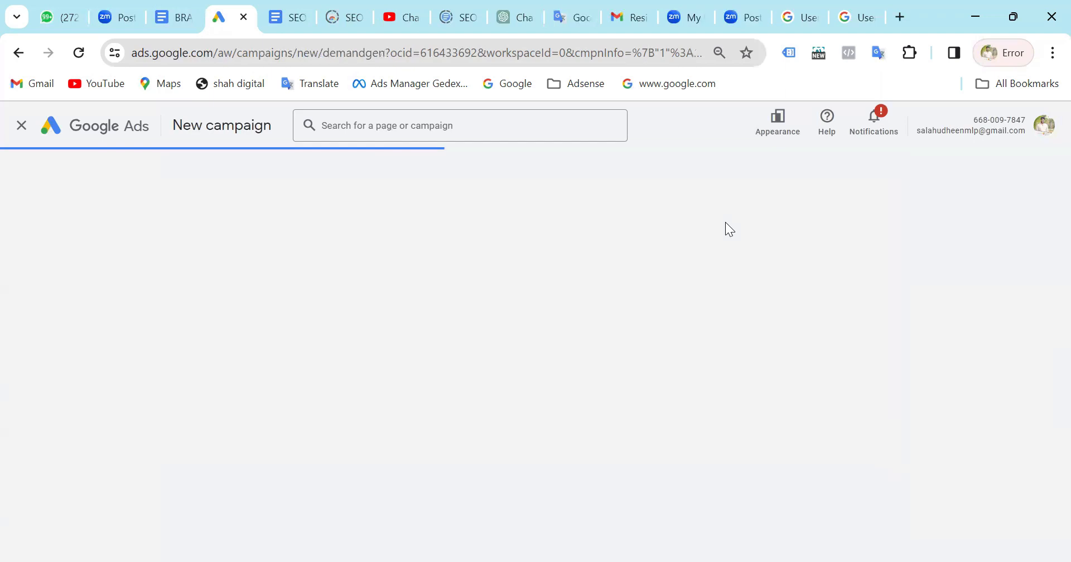
Open google.com in place of the Hotel Center Help article and search for "google discover".
left_click(797, 3)
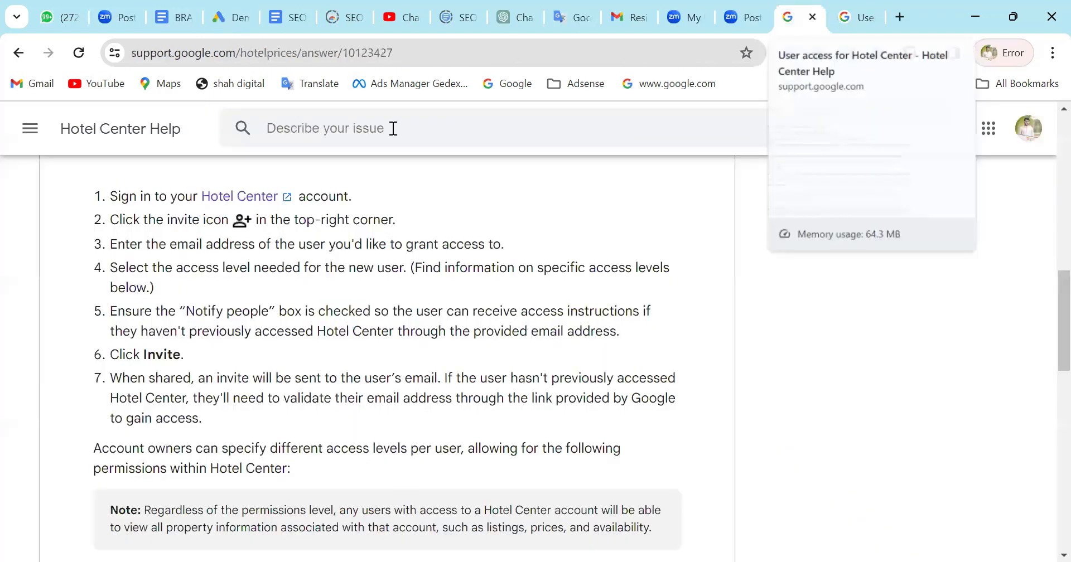
left_click(265, 52)
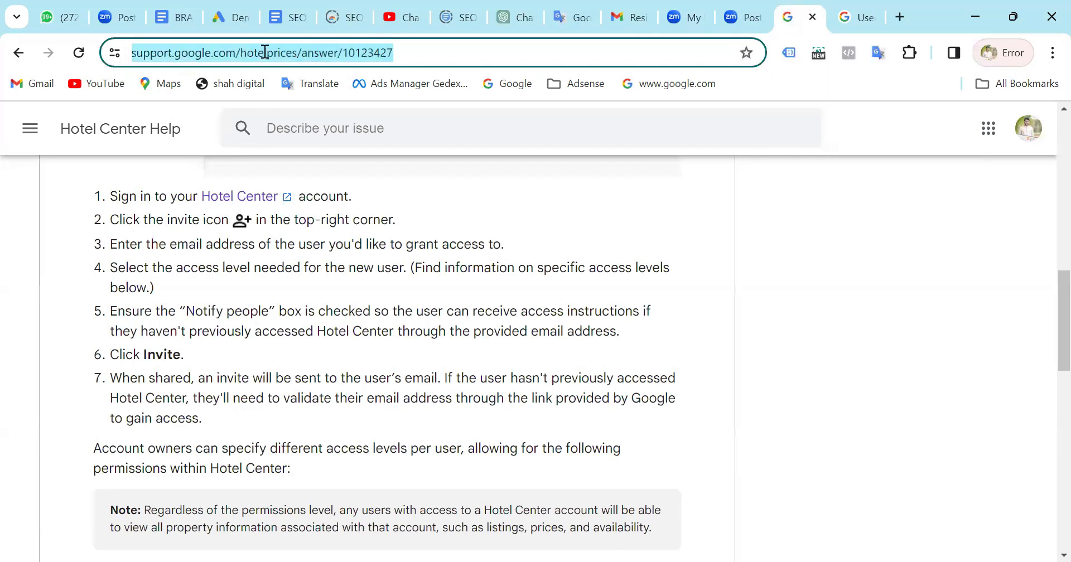
type("google.com")
key("Return")
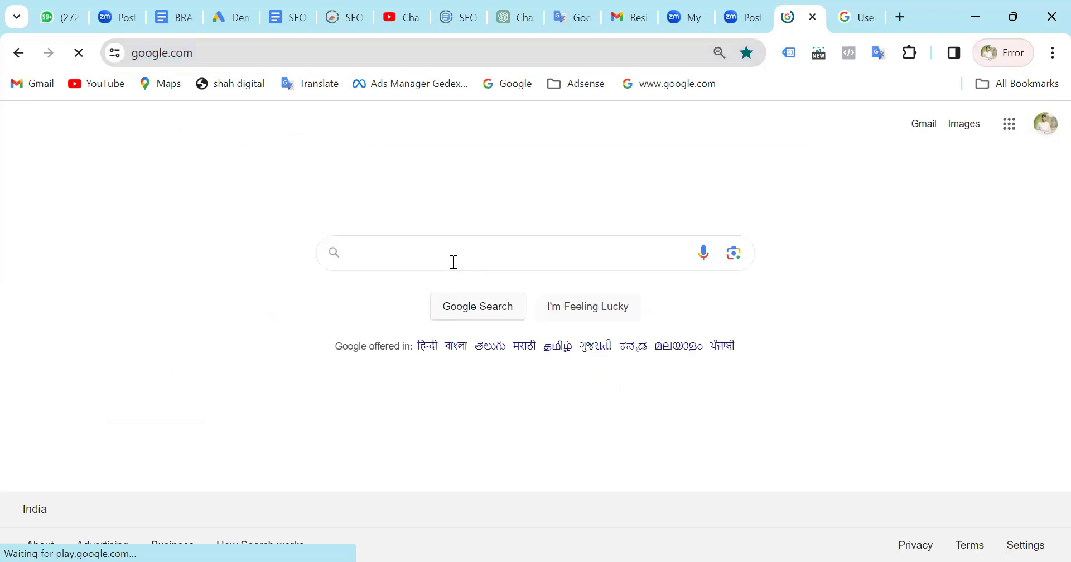
type("google")
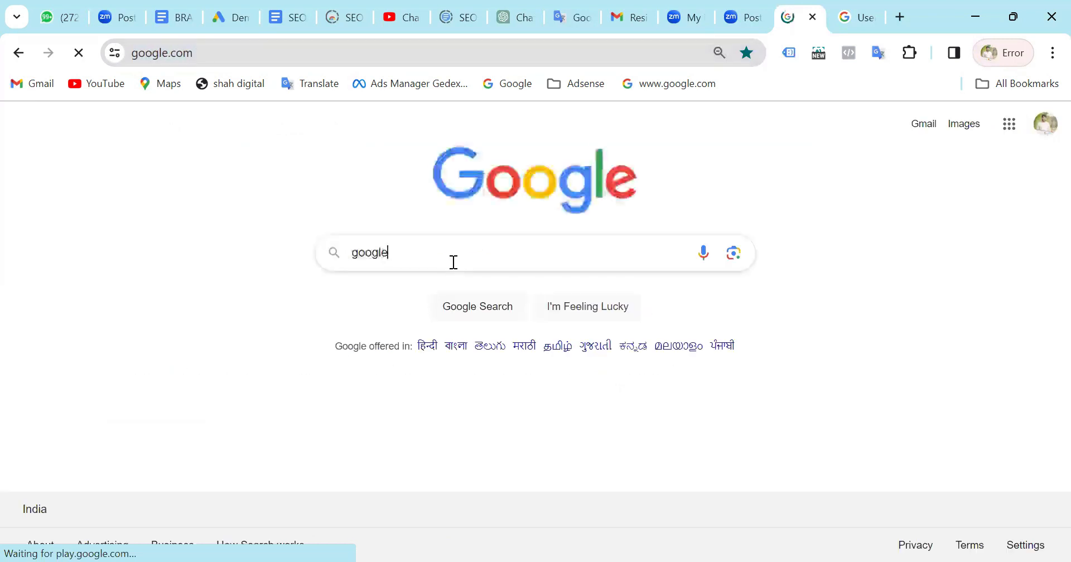
type(" discover")
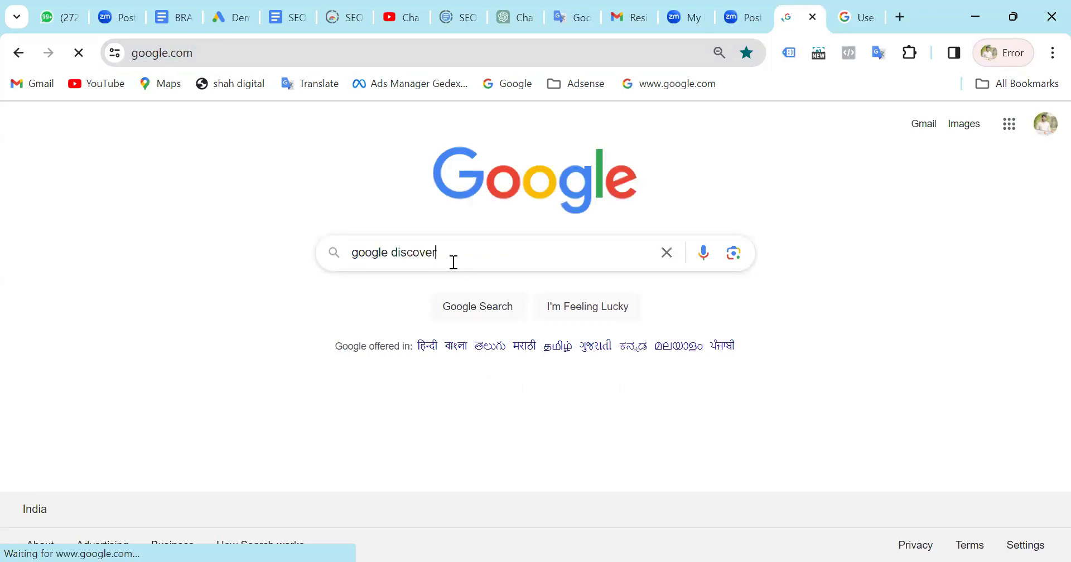
left_click(472, 306)
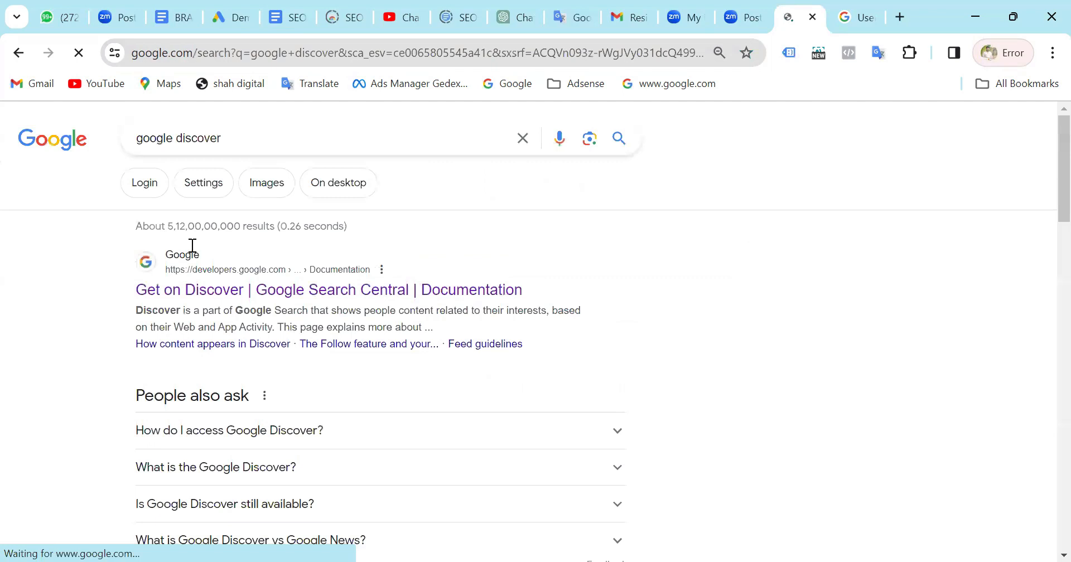
Look through the Google Discover search results, including the related questions and articles explaining what Discover is.
scroll(402, 343, "down", 10)
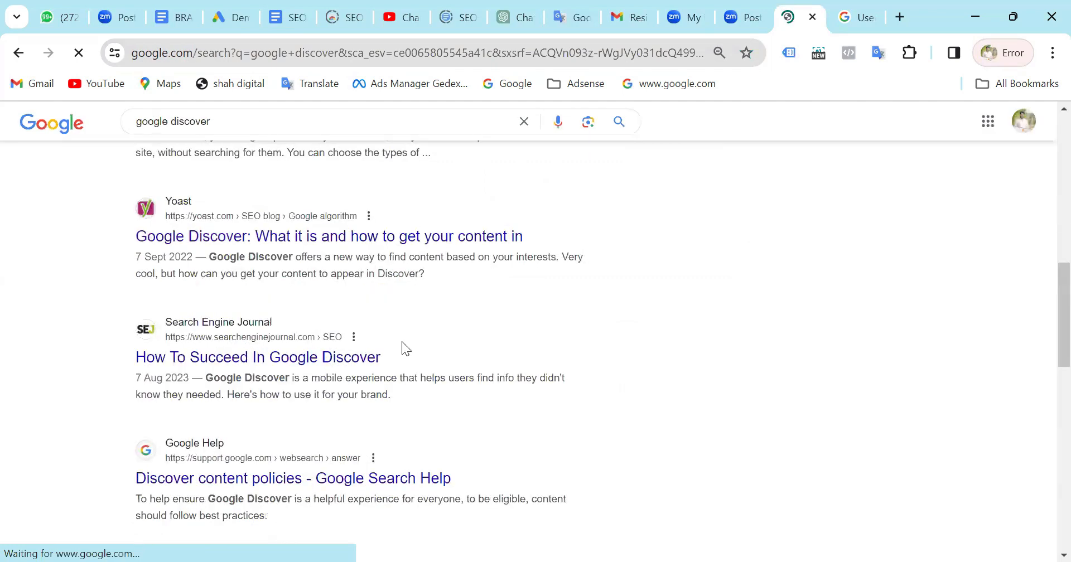
scroll(402, 341, "up", 7)
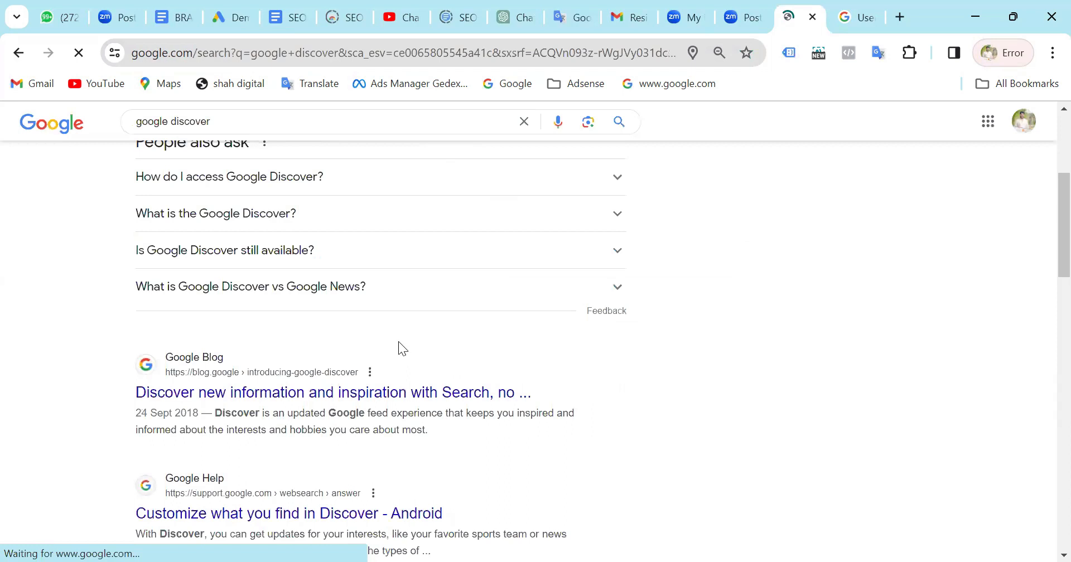
scroll(400, 343, "up", 5)
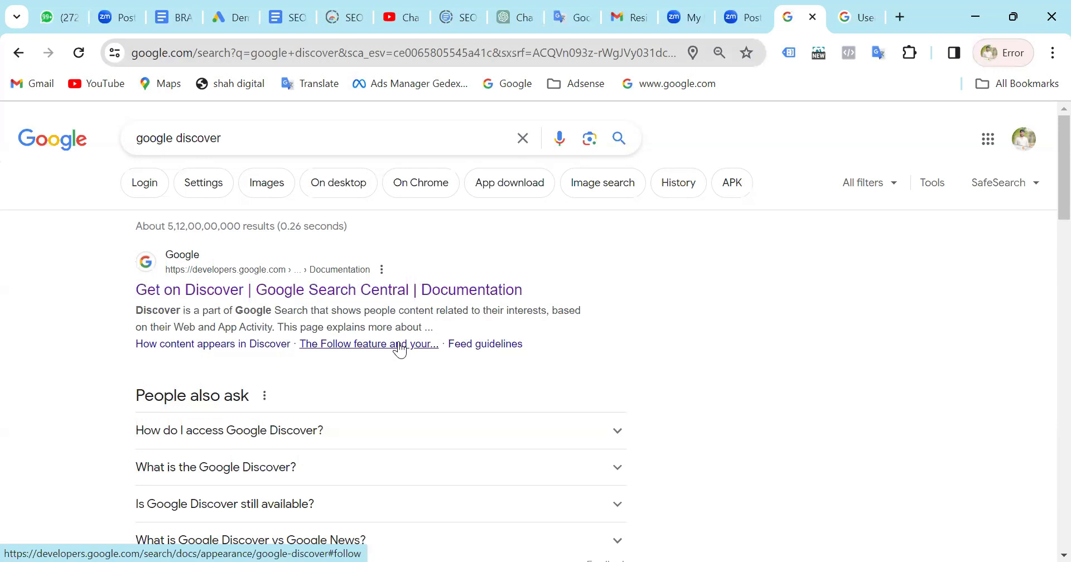
scroll(399, 349, "down", 1)
scroll(397, 346, "up", 1)
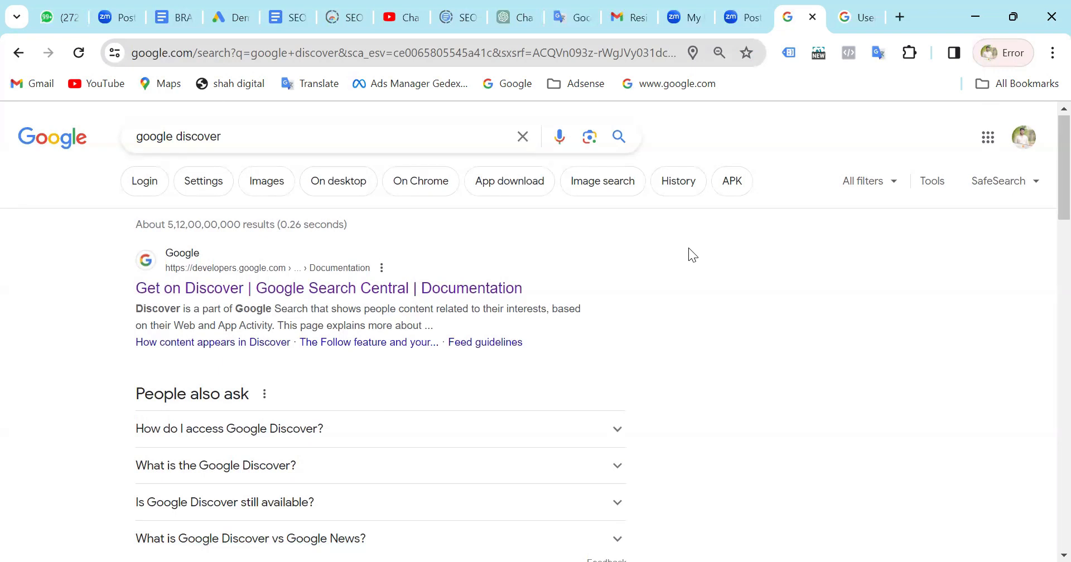
scroll(690, 249, "down", 2)
scroll(690, 250, "down", 4)
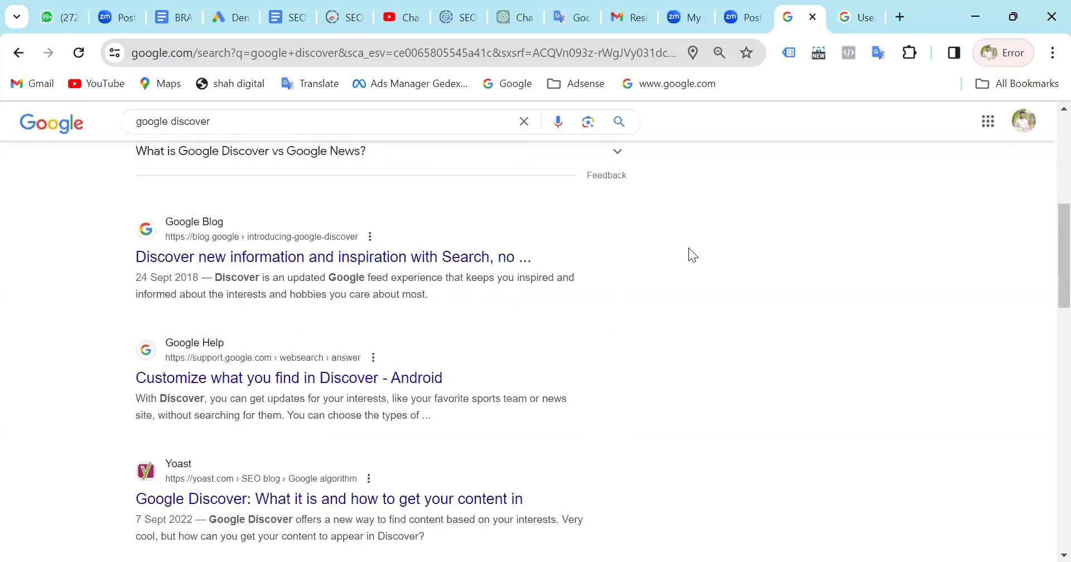
scroll(688, 248, "down", 5)
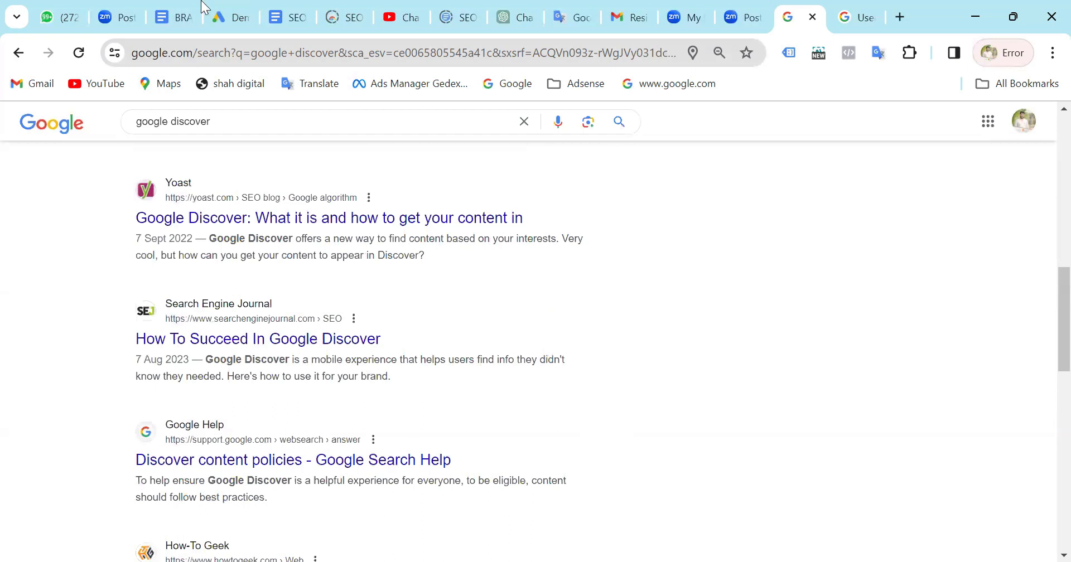
scroll(544, 134, "up", 12)
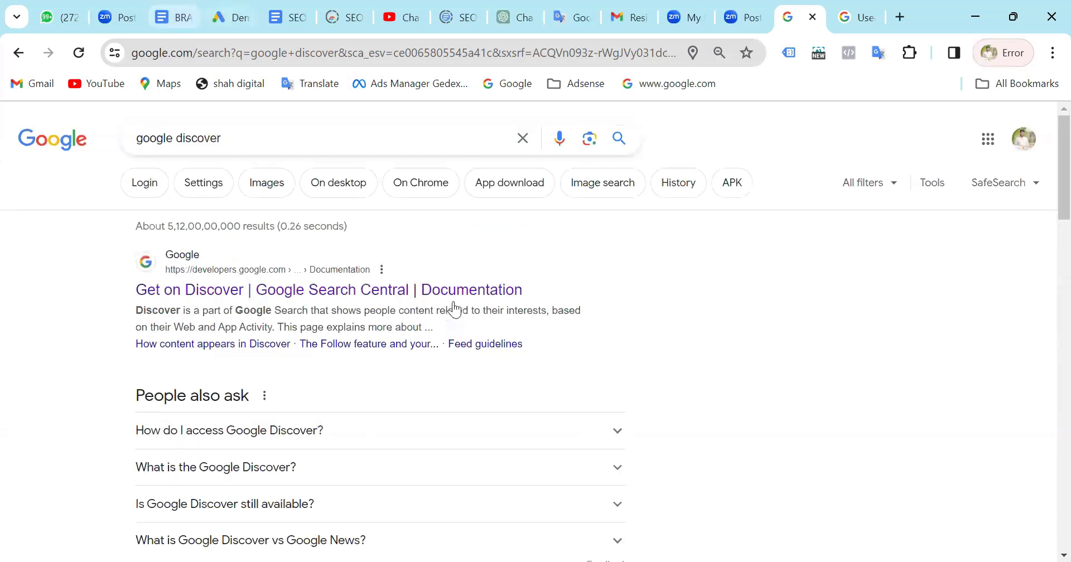
Return to the Demand Gen campaign setup in Google Ads and review its campaign name and product feed sections.
key("ctrl+4")
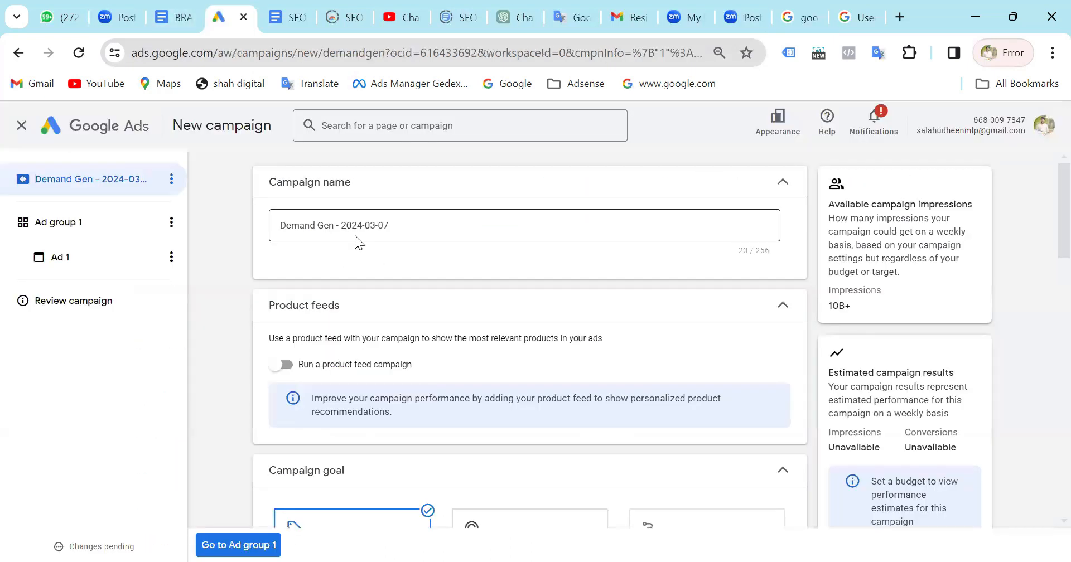
left_click(284, 229)
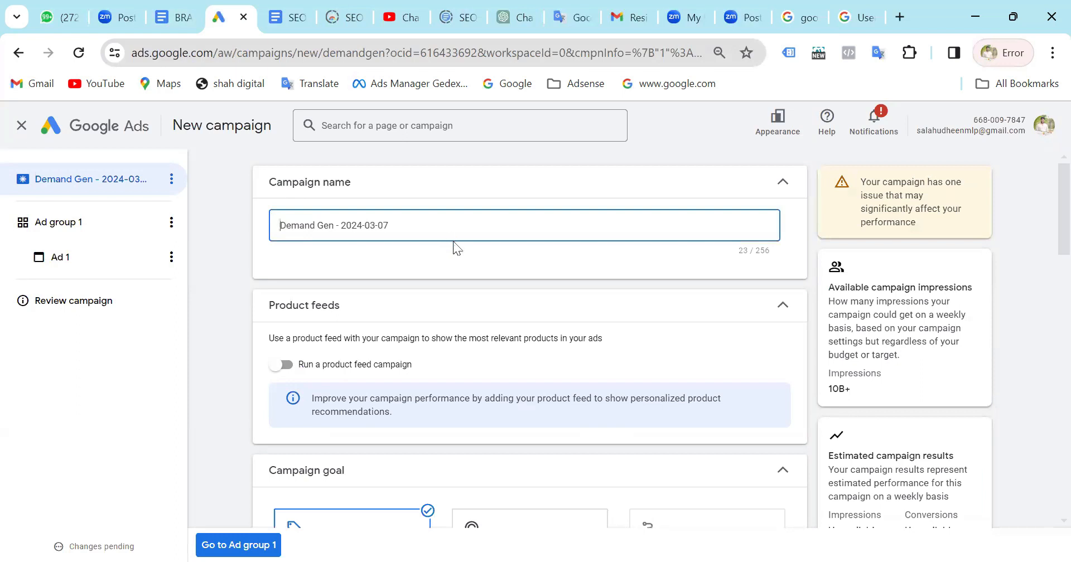
scroll(453, 241, "down", 1)
scroll(448, 240, "down", 1)
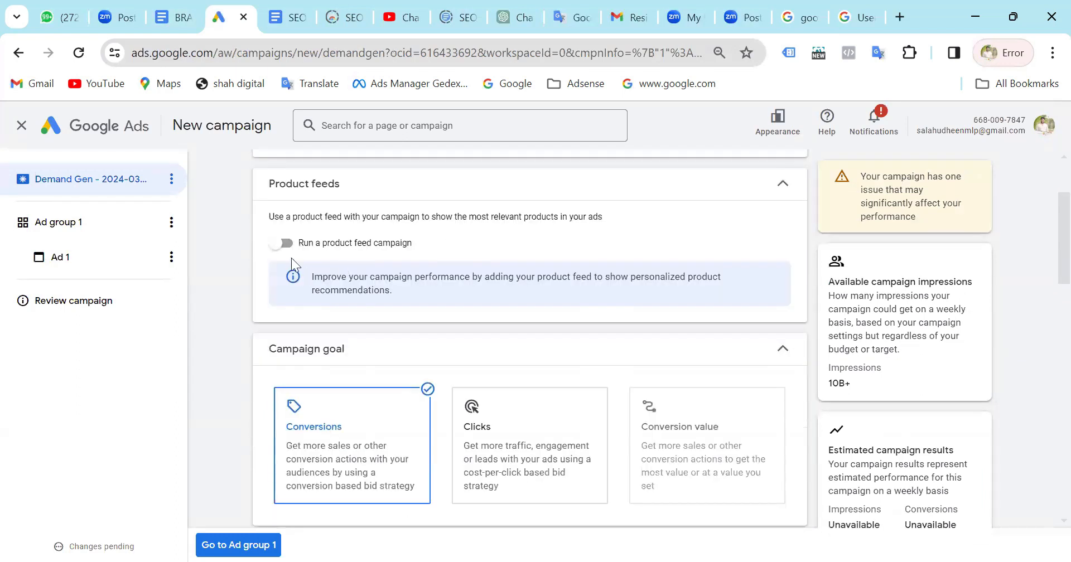
Try running a product feed campaign with the biomedbazar Merchant Center account.
left_click(285, 244)
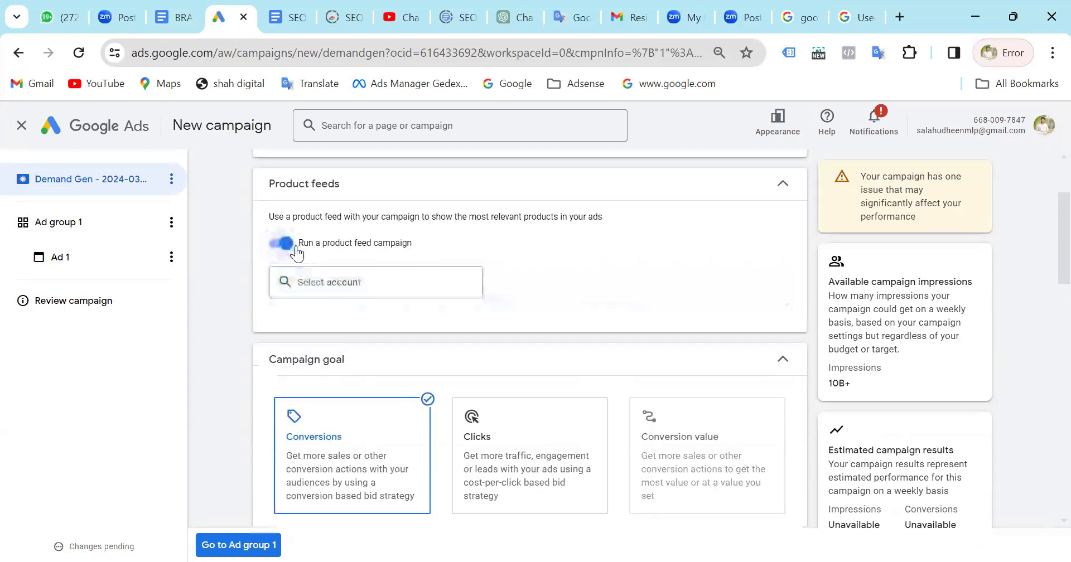
left_click(345, 283)
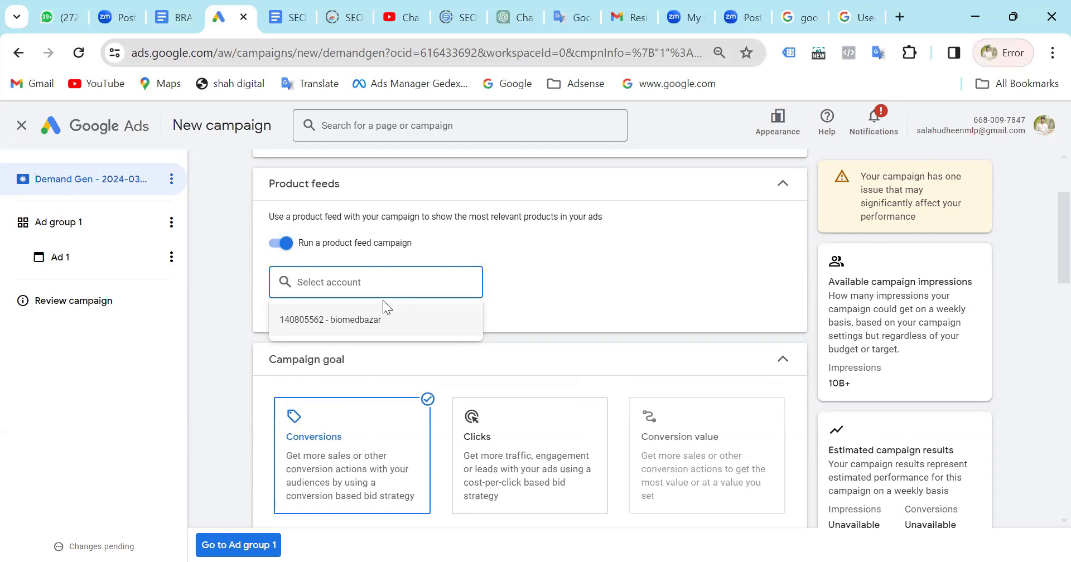
left_click(360, 321)
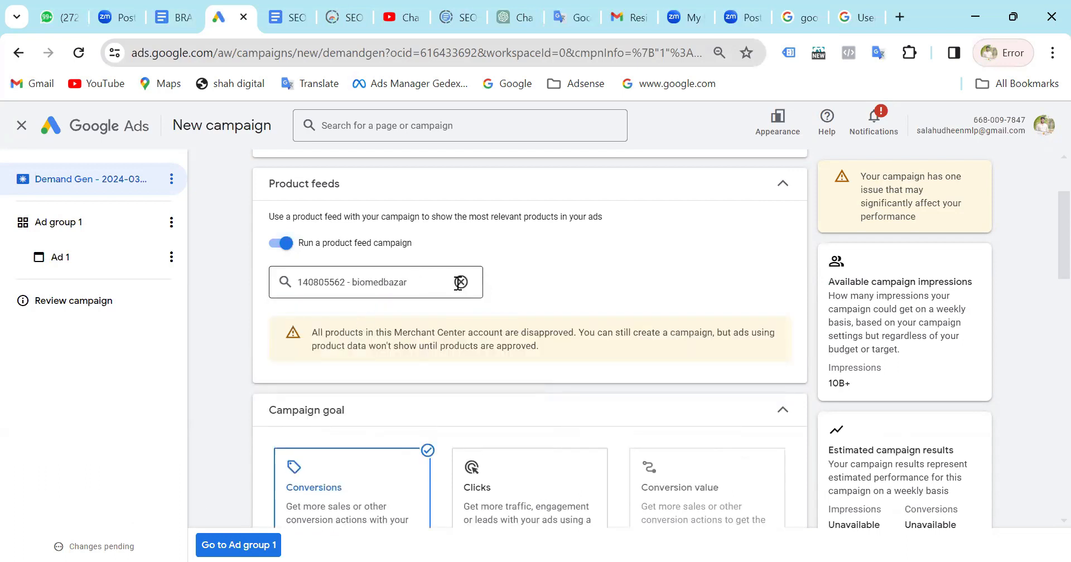
Clear the selected Merchant Center account and switch the product feed campaign option off.
left_click(461, 283)
left_click(273, 249)
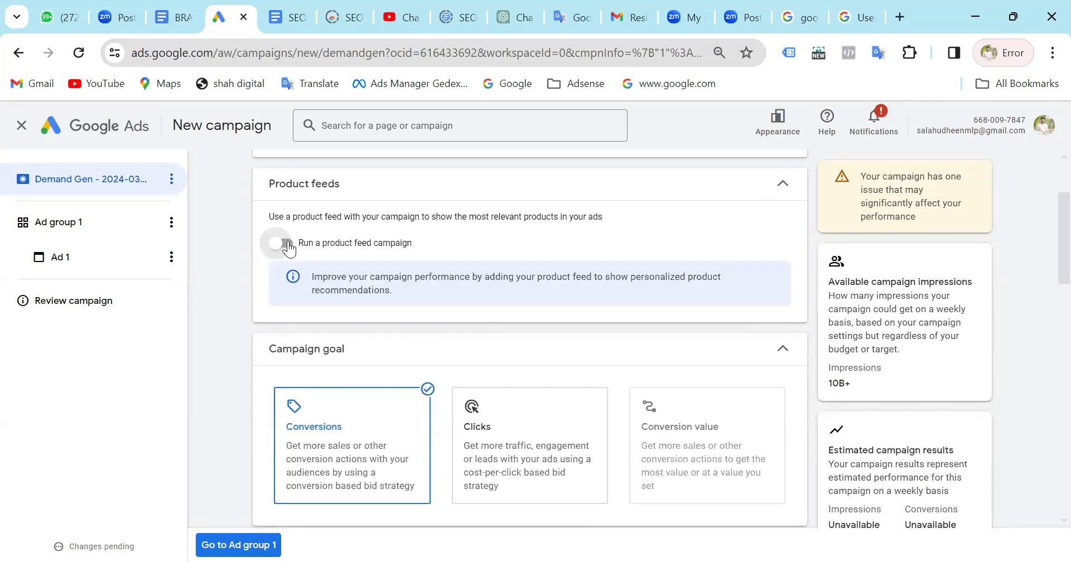
left_click(285, 244)
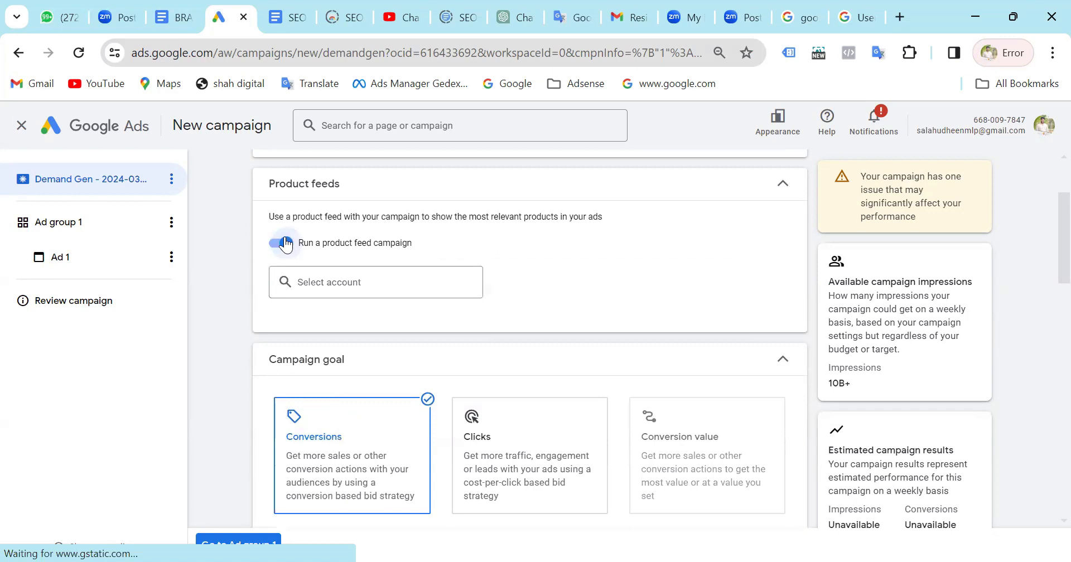
left_click(271, 250)
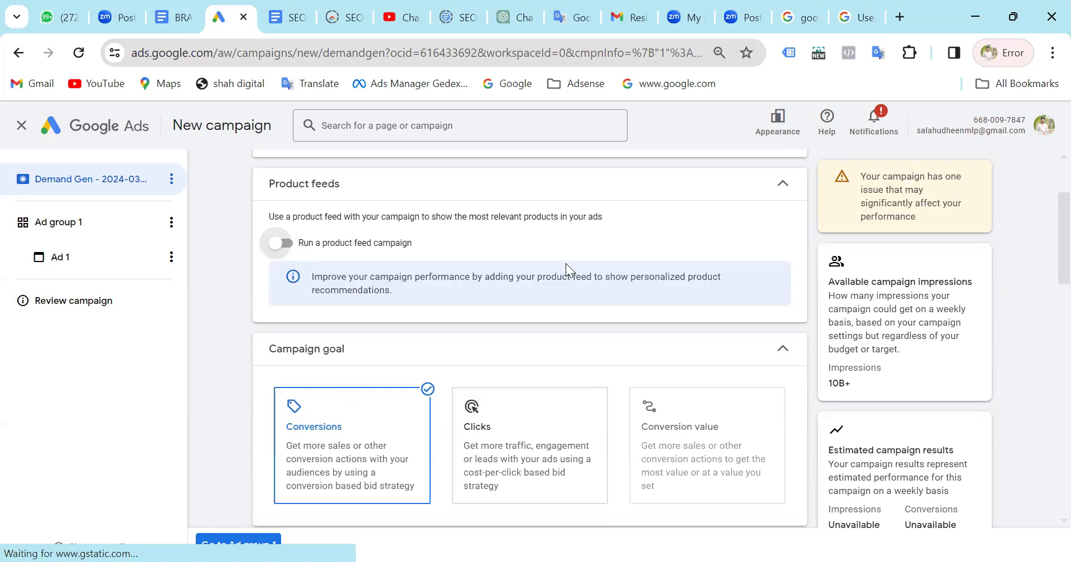
Set the campaign goal to Clicks and enter a daily budget of ₹500.
scroll(566, 265, "down", 3)
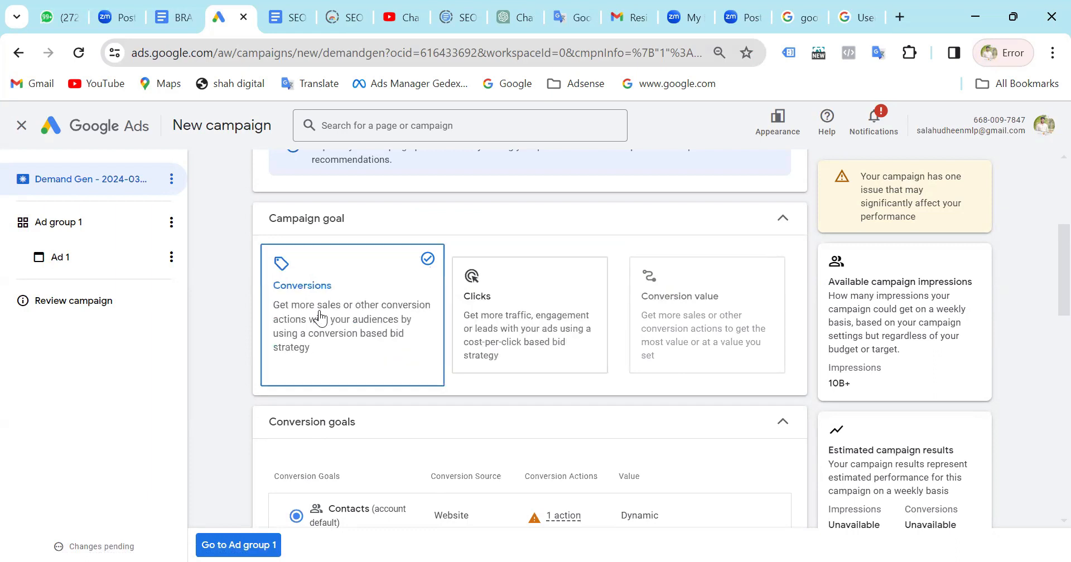
left_click(500, 326)
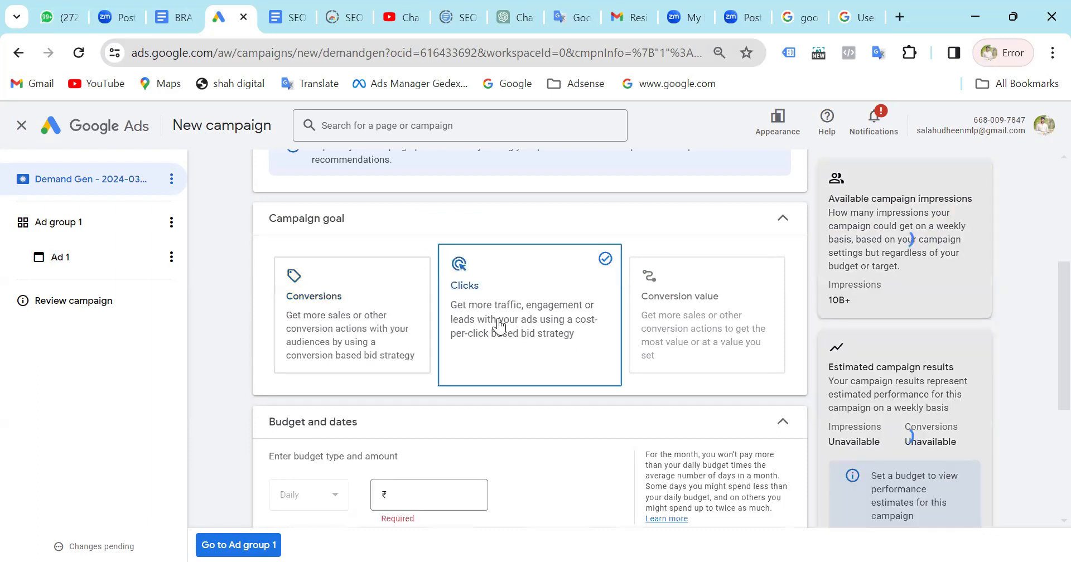
scroll(500, 327, "down", 4)
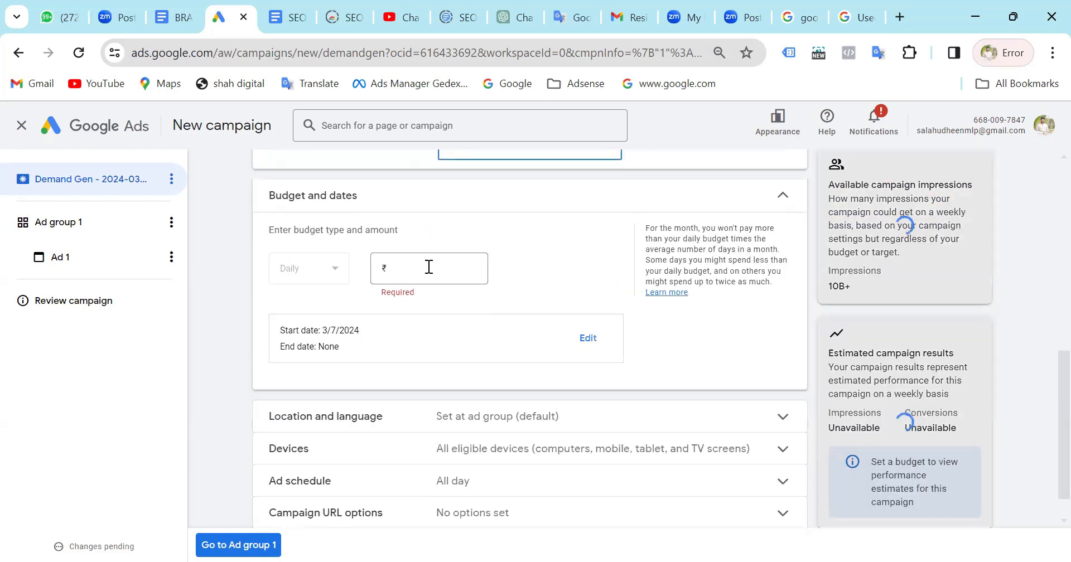
left_click(429, 267)
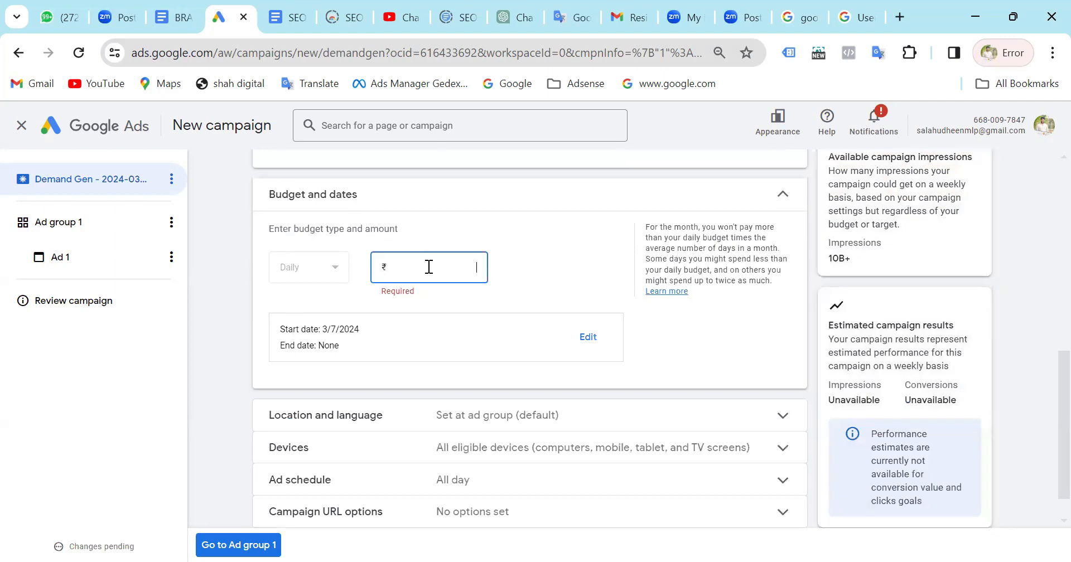
type("500")
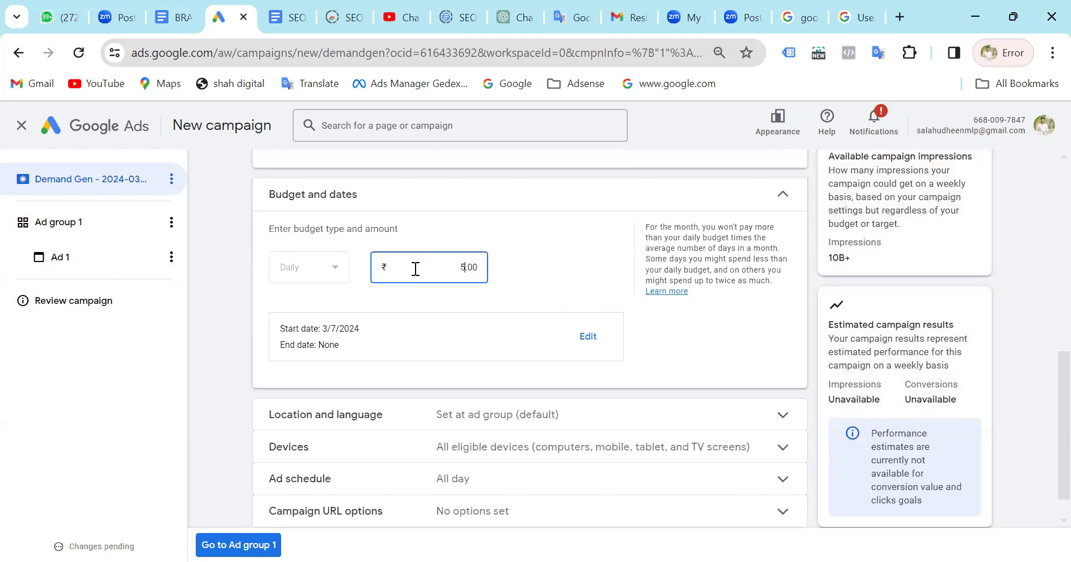
left_click(609, 258)
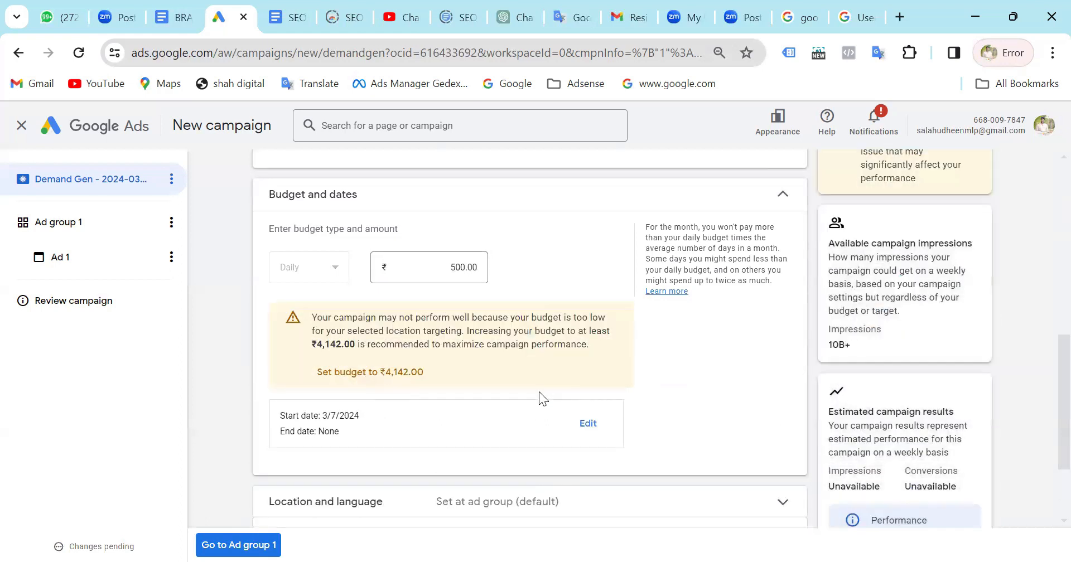
scroll(539, 392, "down", 1)
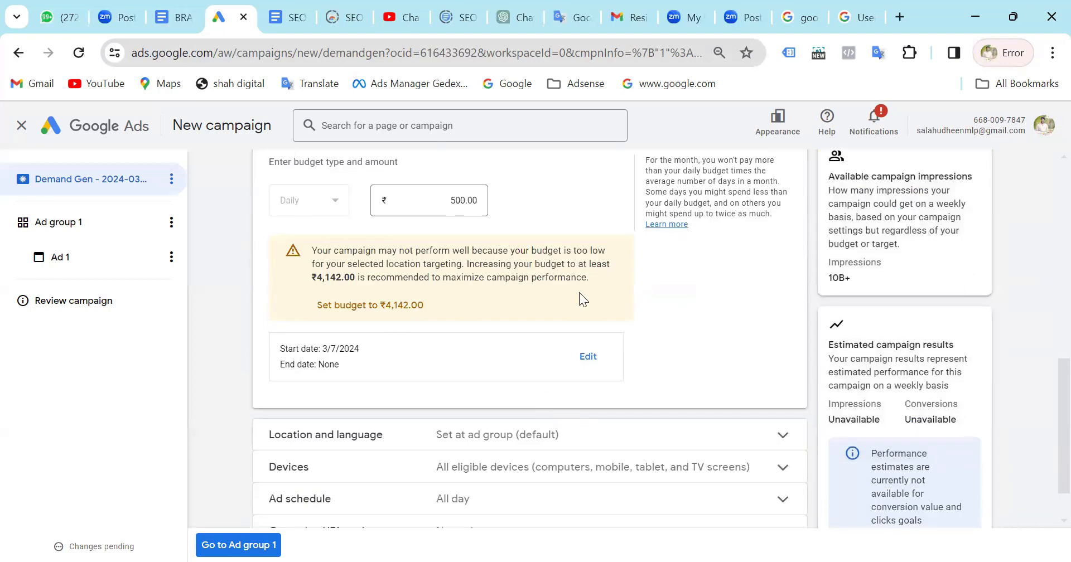
Switch the campaign goal from Clicks to Conversions.
scroll(579, 293, "up", 1)
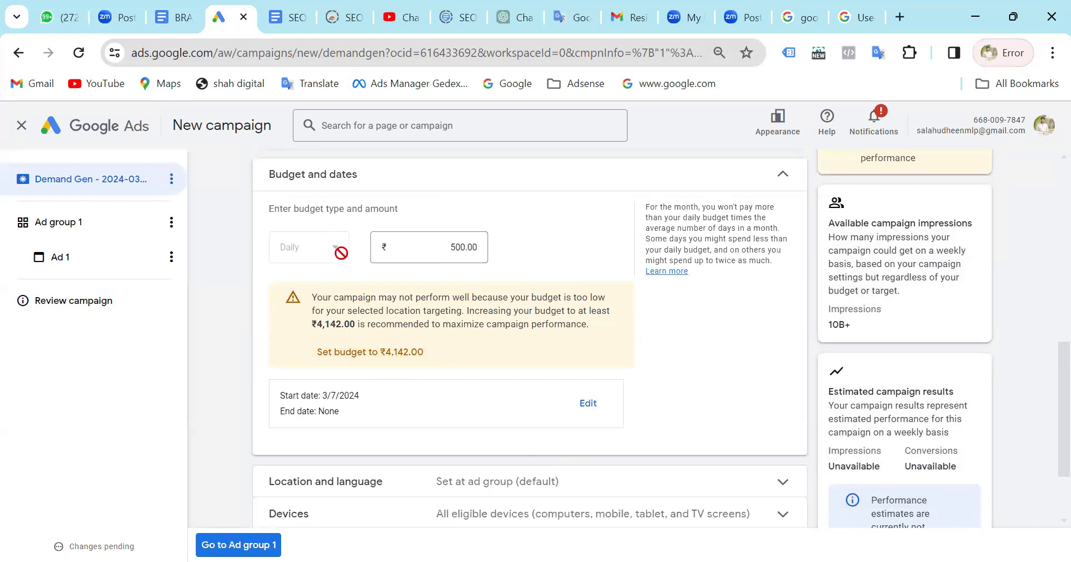
scroll(340, 253, "up", 3)
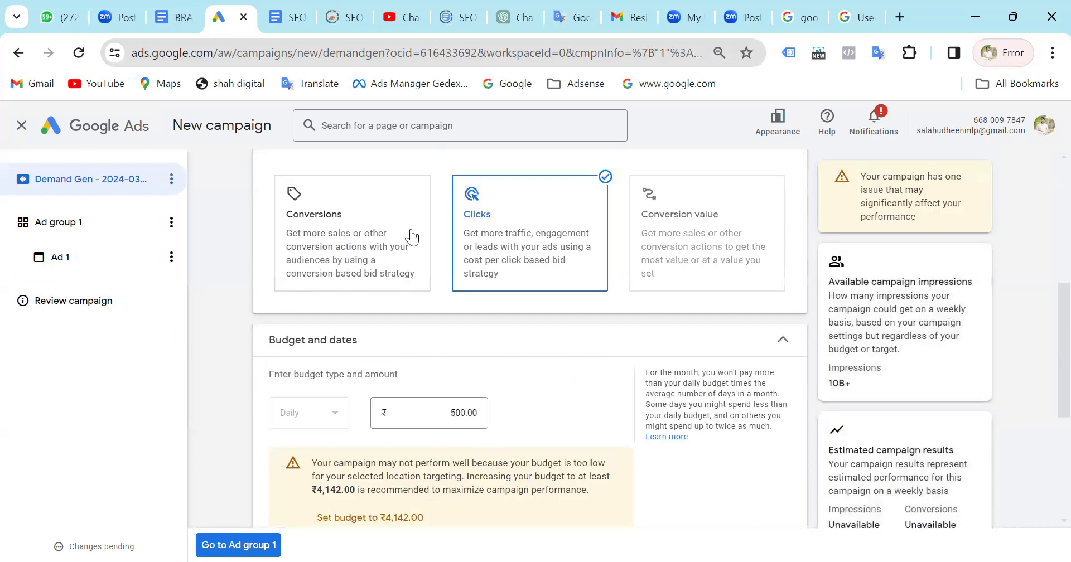
scroll(411, 237, "up", 1)
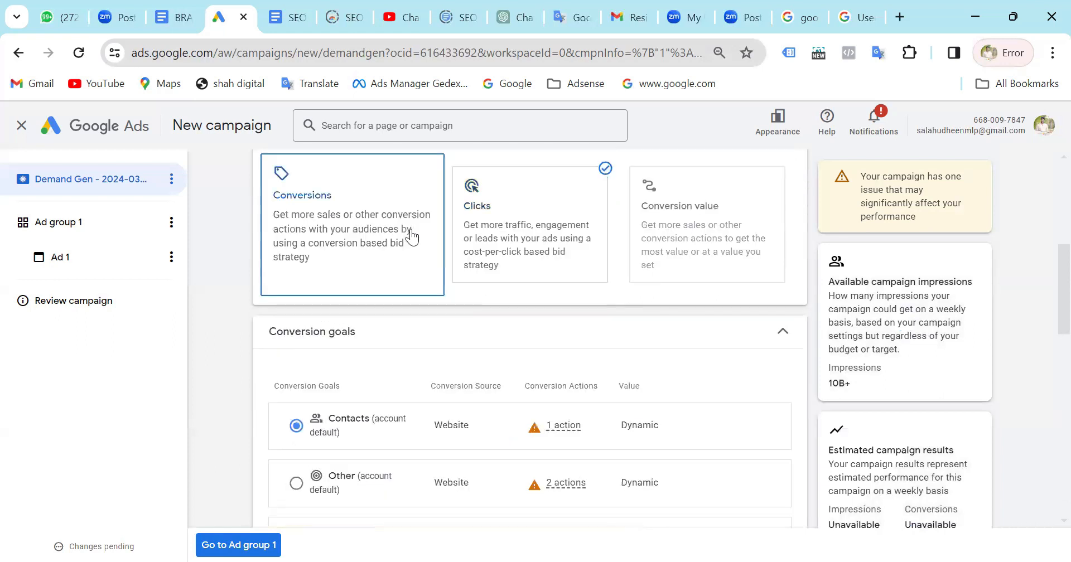
Review the campaign's conversion goals and the optional target cost per action setting.
scroll(411, 238, "down", 3)
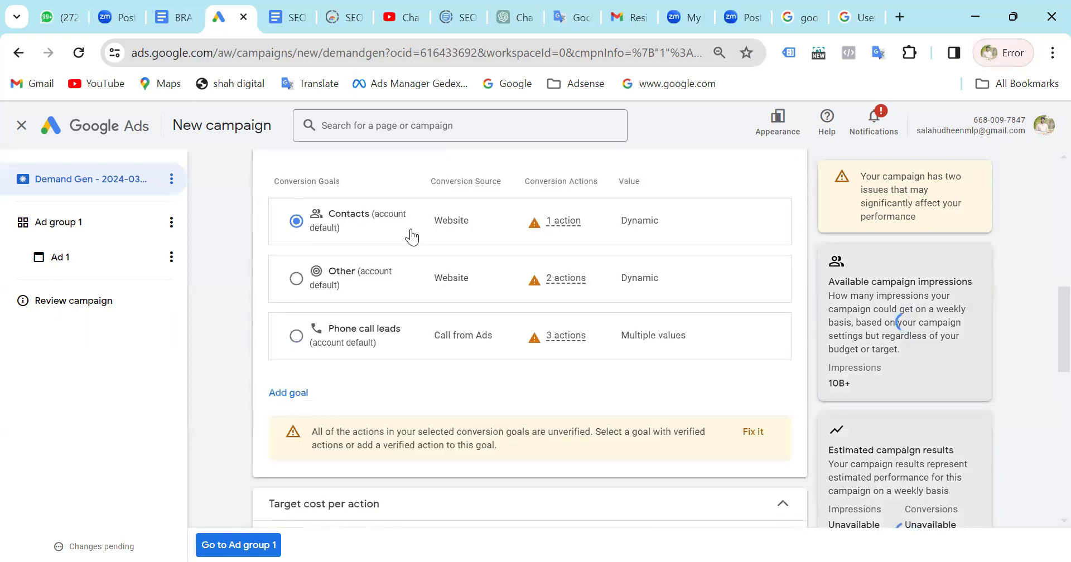
scroll(412, 237, "down", 1)
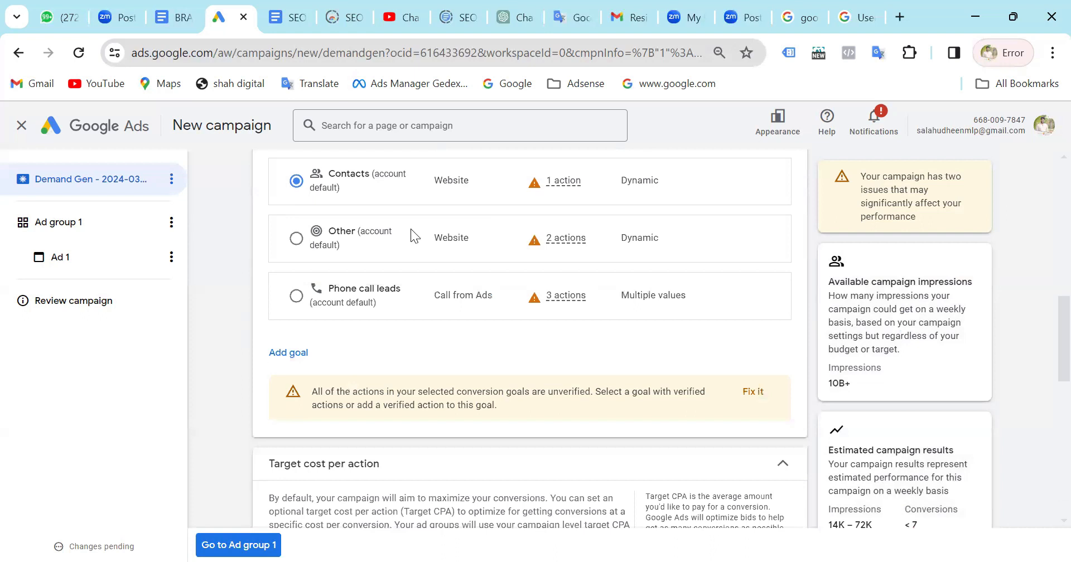
scroll(411, 228, "down", 4)
scroll(411, 229, "up", 4)
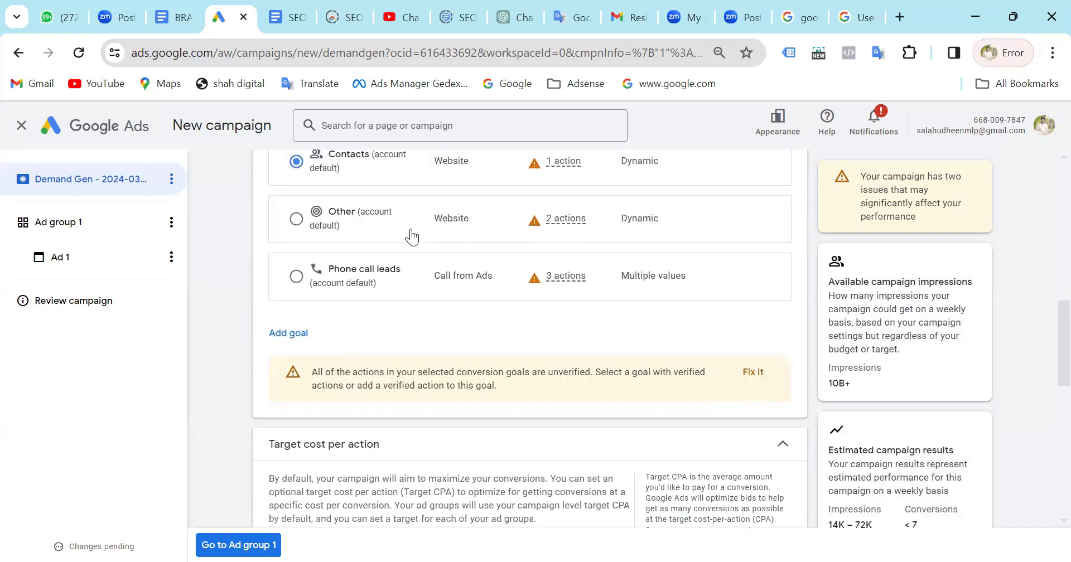
scroll(412, 237, "up", 2)
scroll(411, 229, "down", 1)
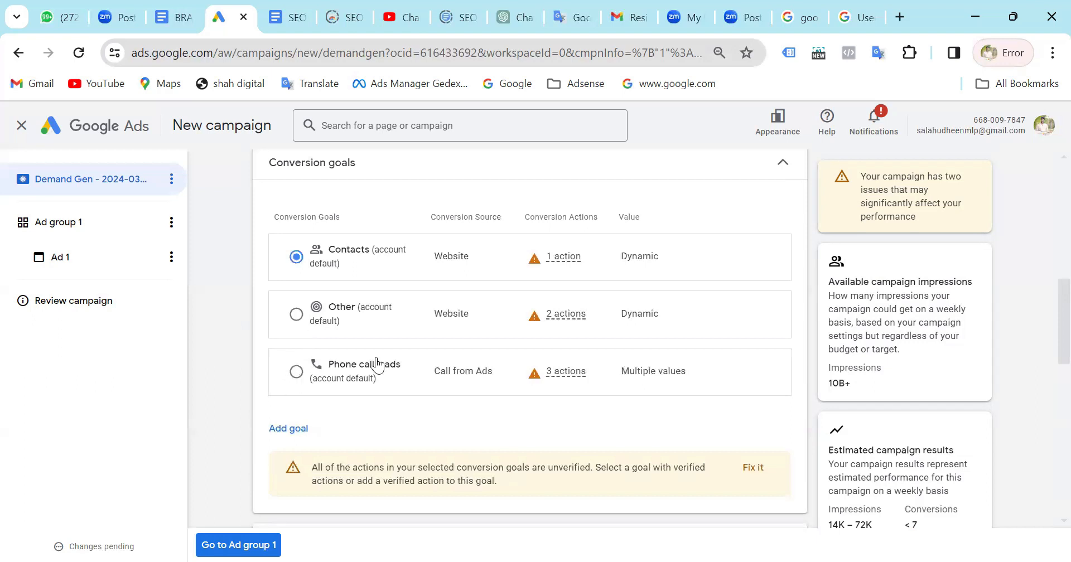
scroll(377, 366, "down", 3)
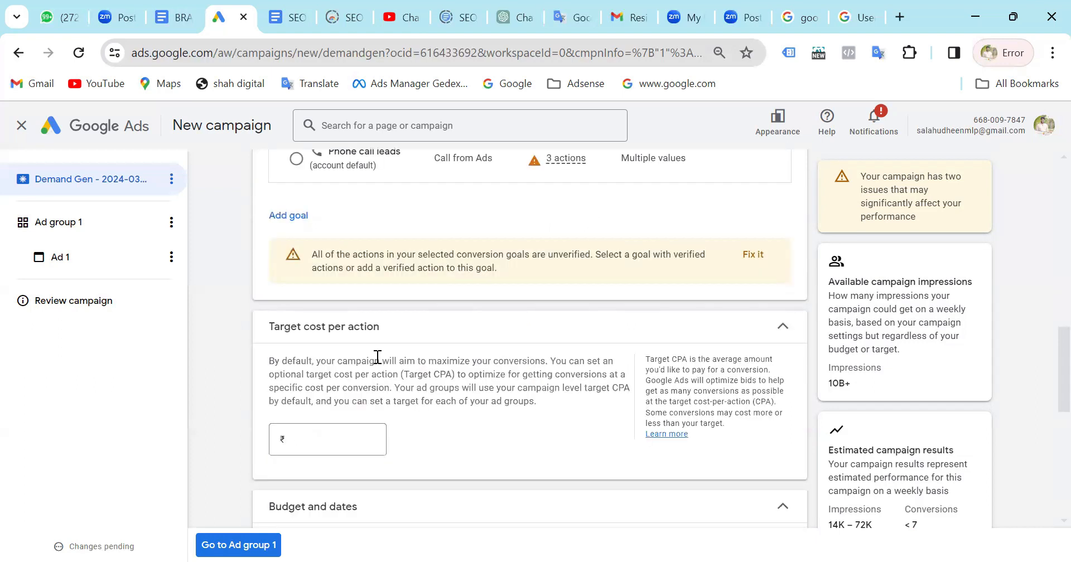
scroll(370, 301, "down", 3)
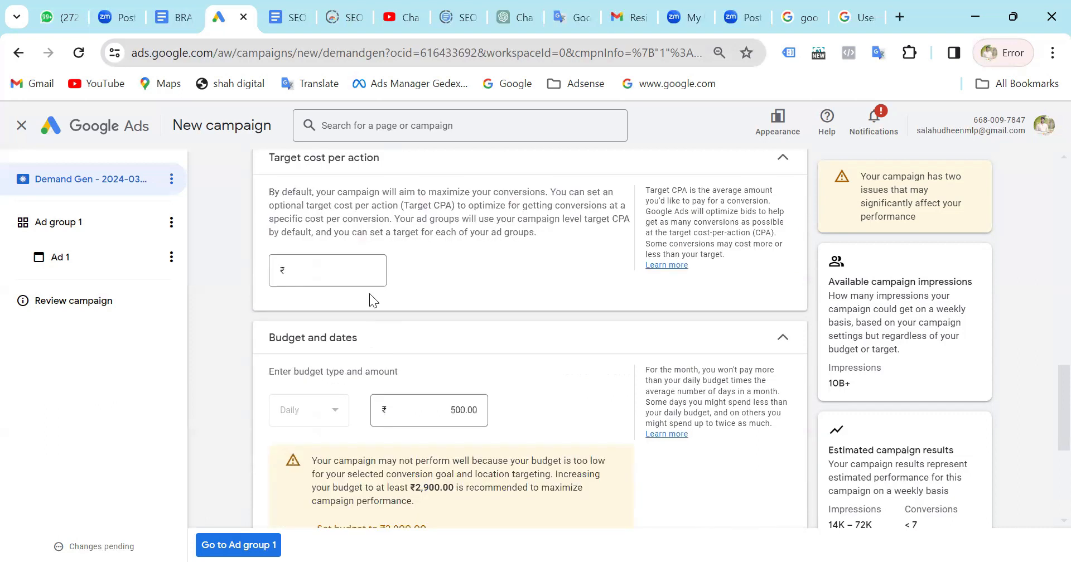
left_click(331, 268)
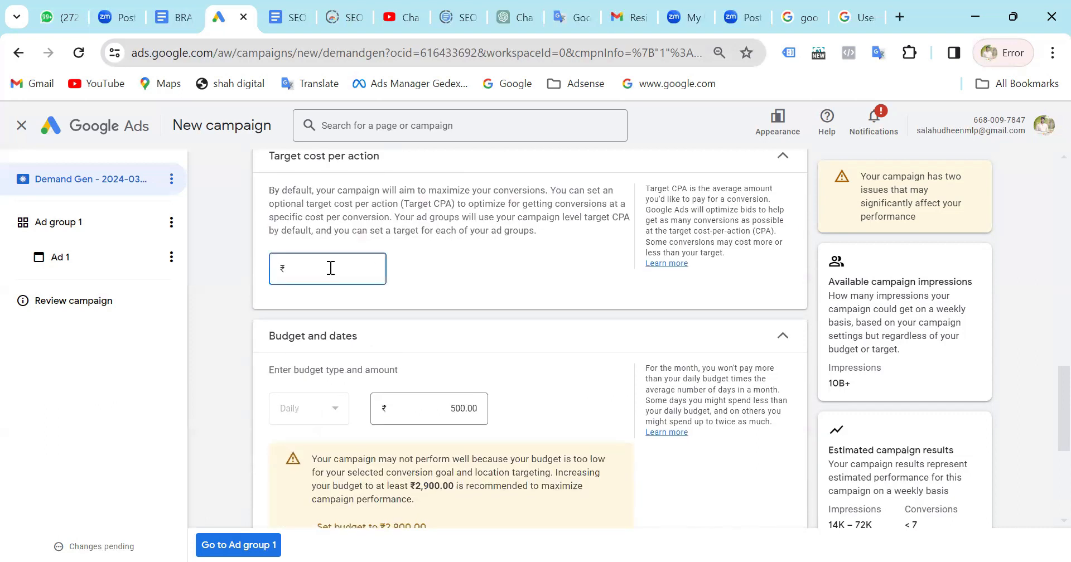
scroll(476, 281, "up", 1)
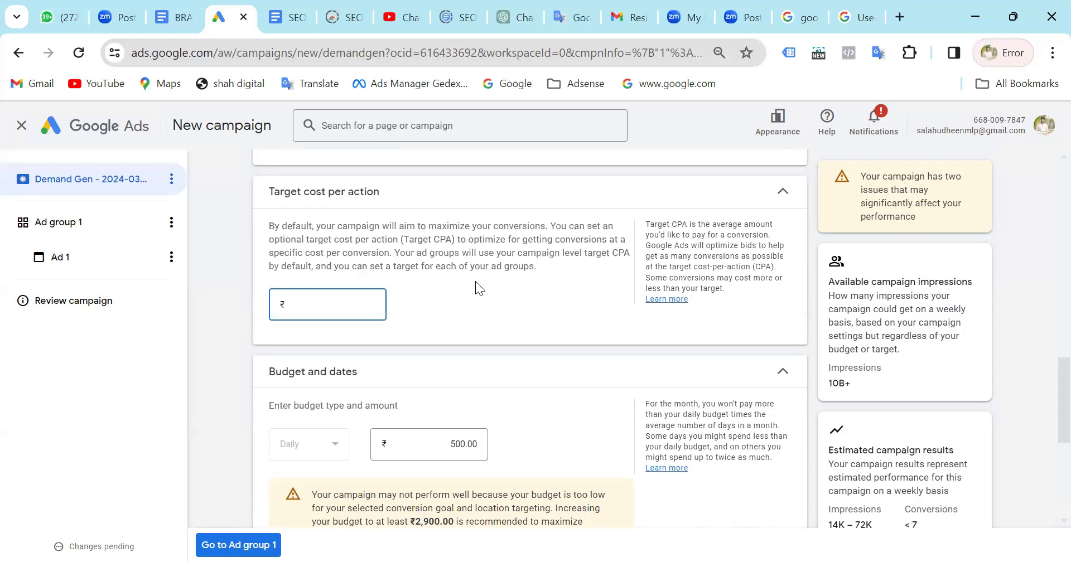
scroll(358, 303, "up", 1)
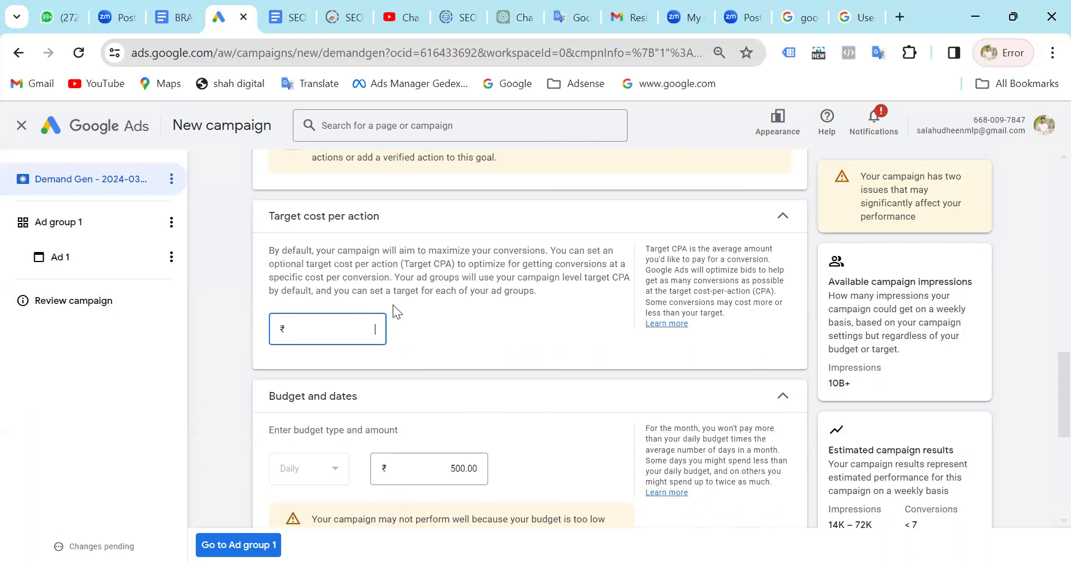
scroll(477, 390, "down", 2)
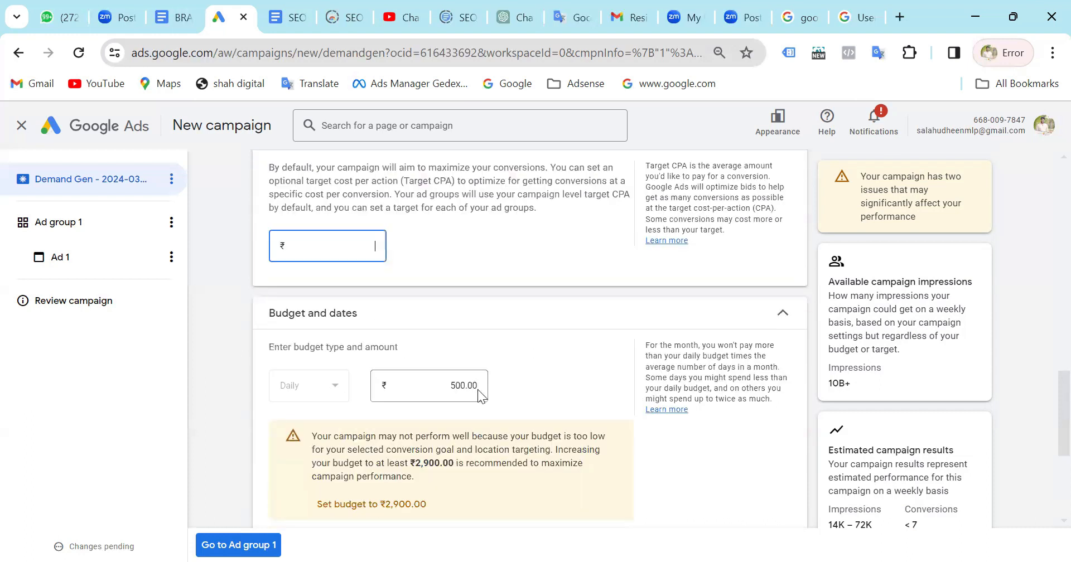
Edit the campaign dates and set the end date to Mar 8, 2024.
scroll(407, 416, "down", 3)
scroll(407, 416, "down", 2)
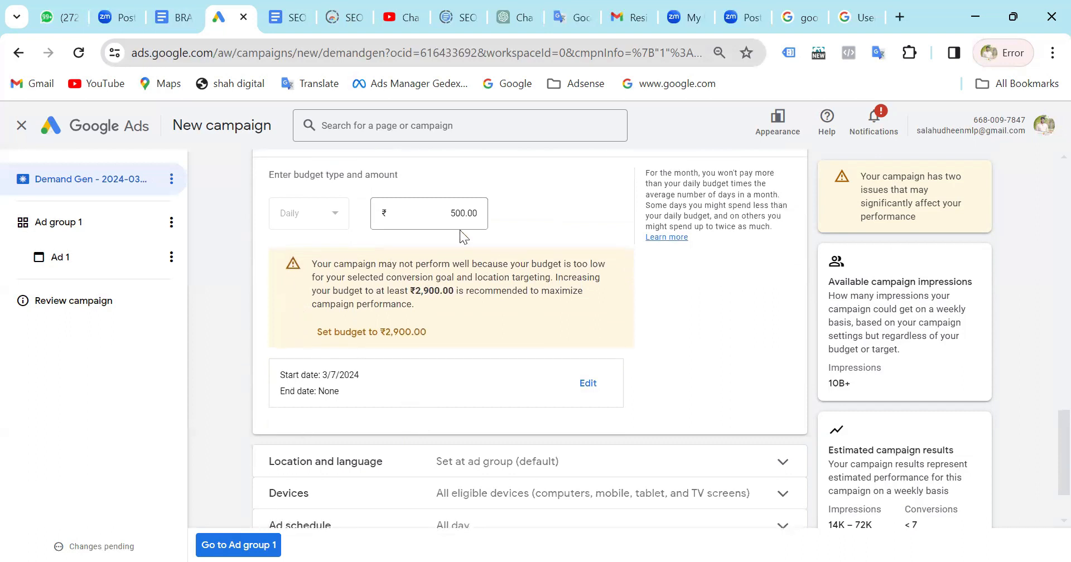
left_click(590, 383)
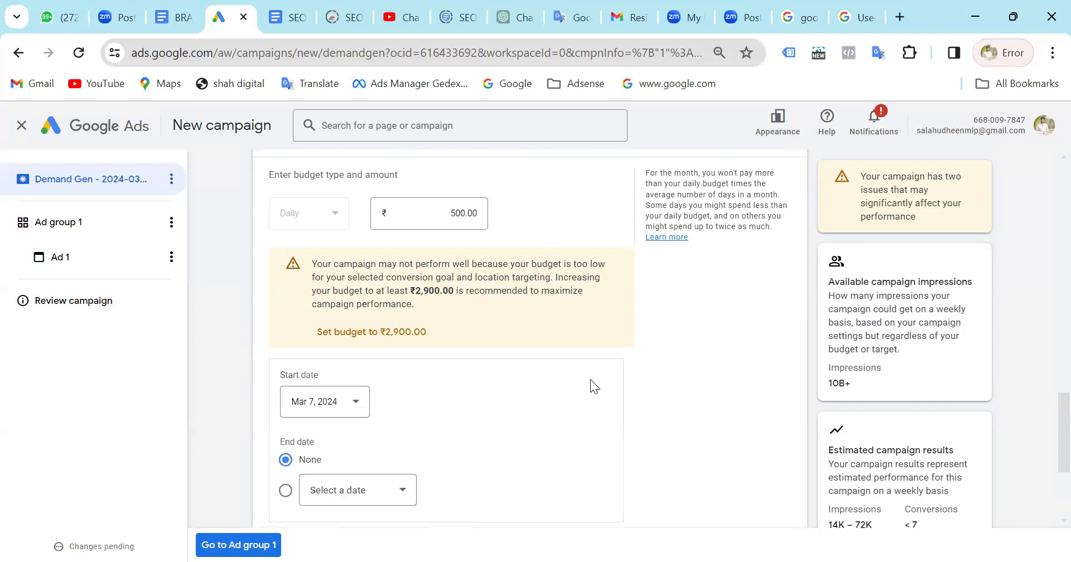
scroll(415, 429, "down", 4)
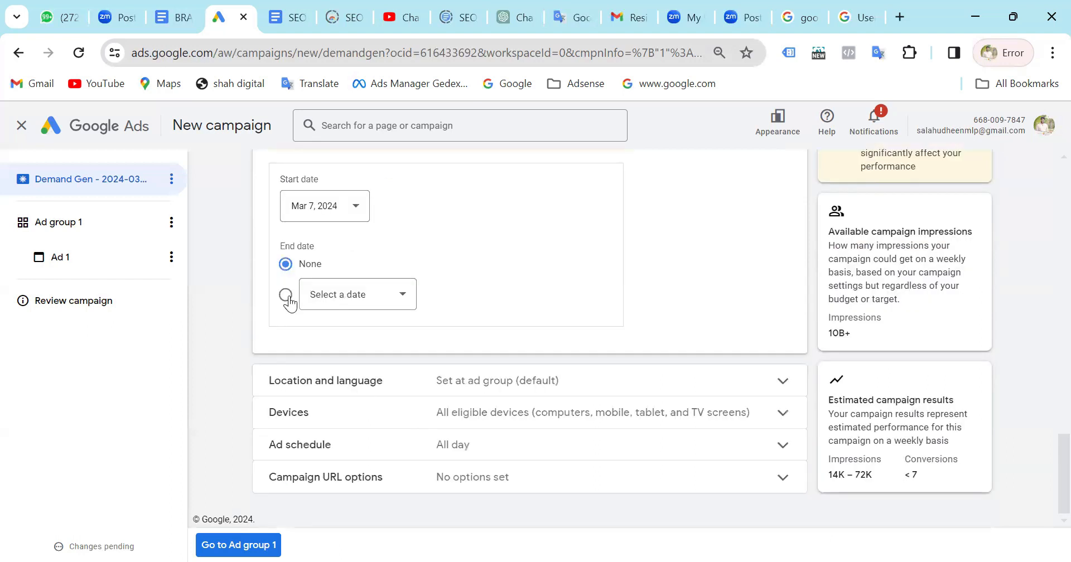
left_click(288, 299)
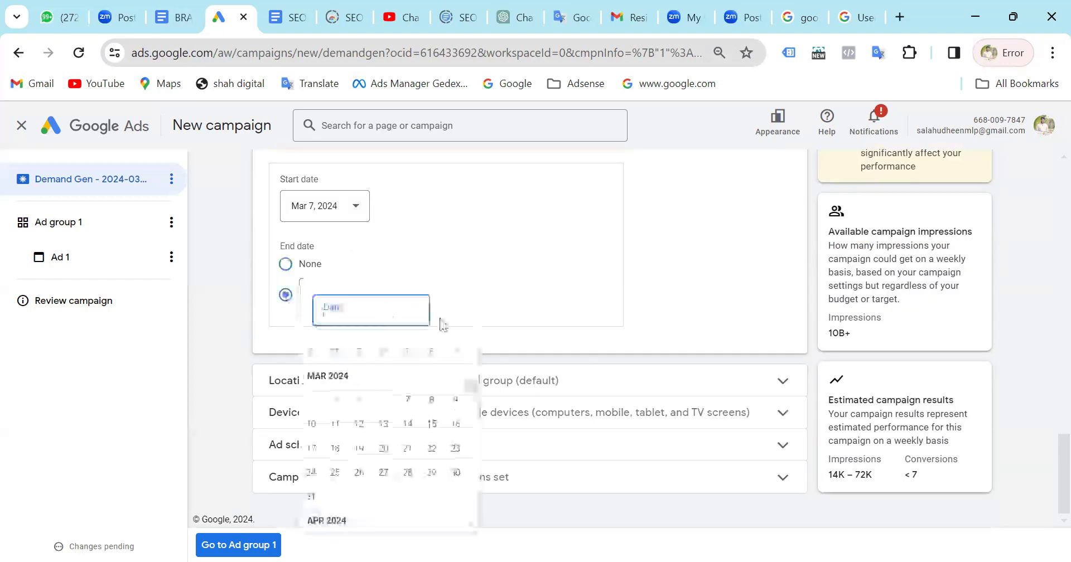
left_click(431, 400)
Set the campaign's daily budget to ₹3,000.
scroll(582, 223, "up", 4)
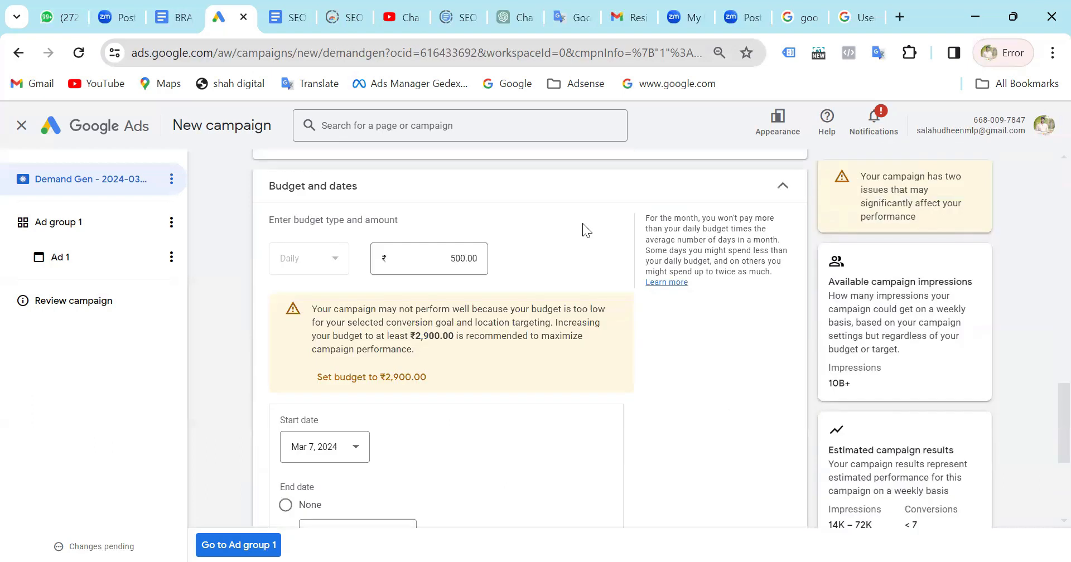
scroll(456, 387, "down", 1)
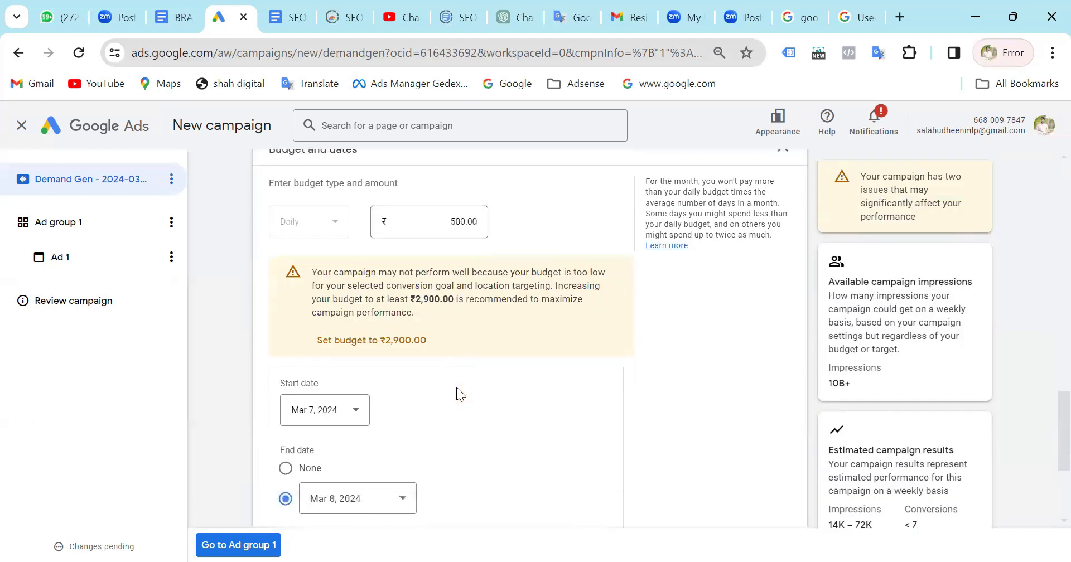
scroll(456, 387, "down", 2)
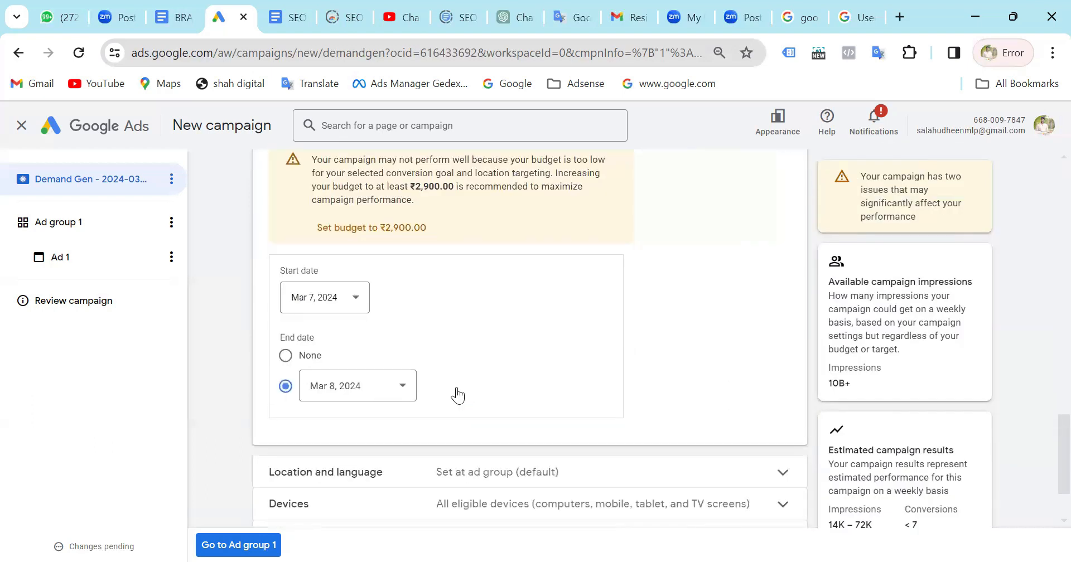
scroll(457, 395, "down", 2)
scroll(502, 248, "up", 5)
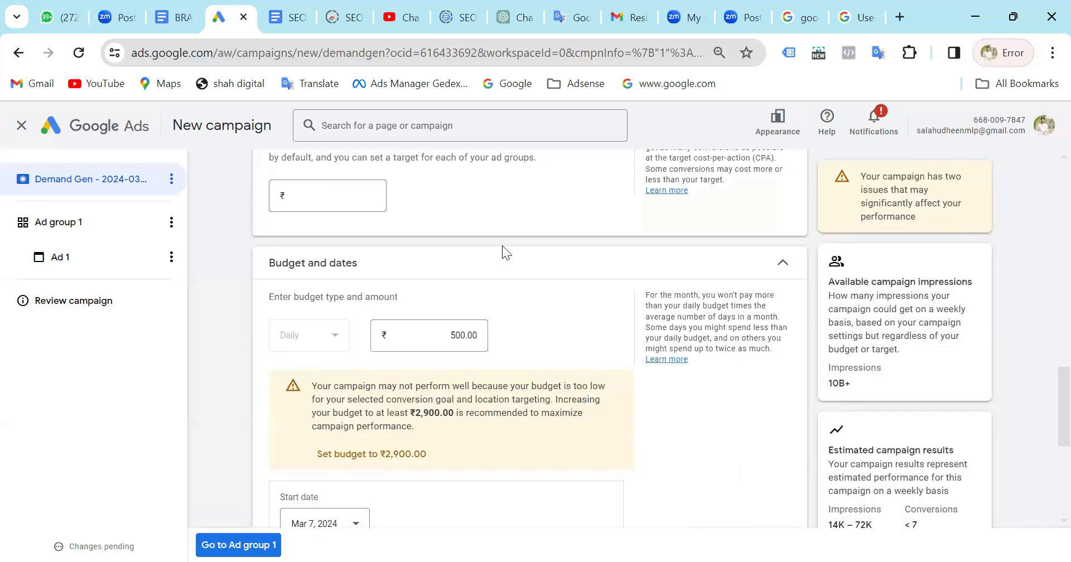
scroll(502, 248, "down", 1)
scroll(502, 249, "down", 2)
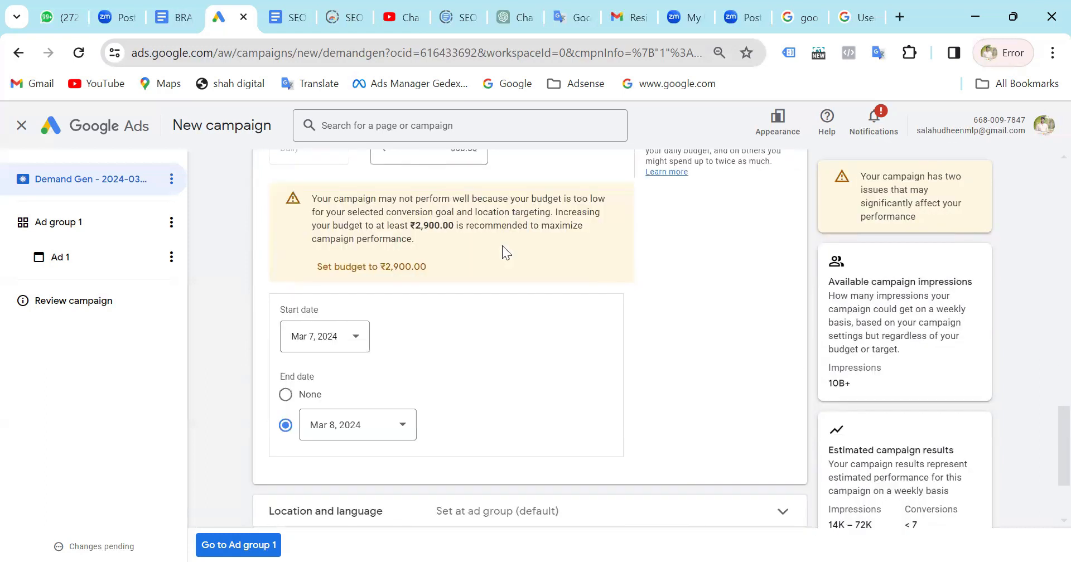
scroll(502, 245, "up", 1)
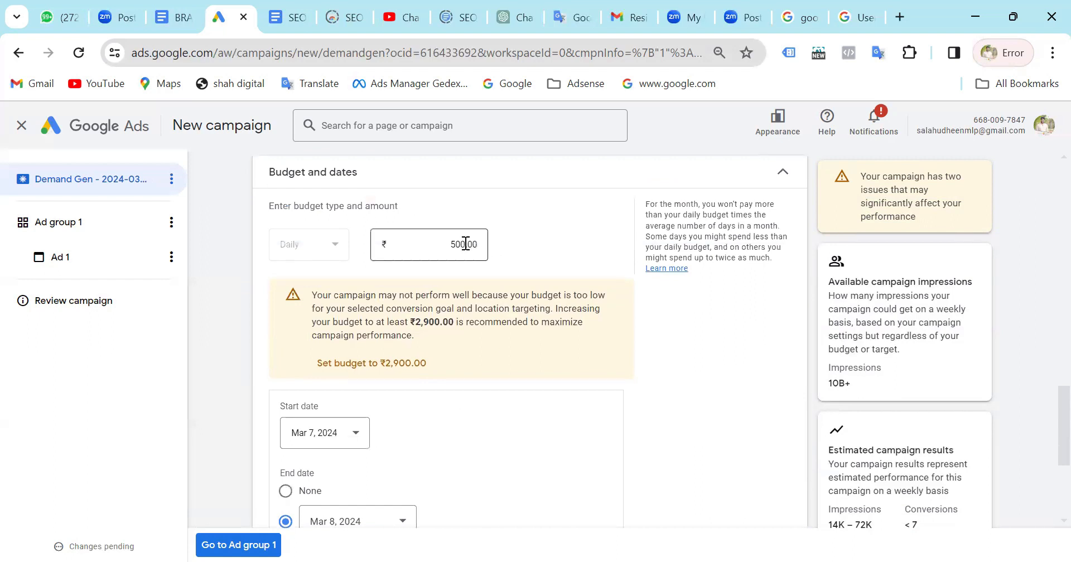
left_click(464, 244)
key("BackSpace")
key("BackSpace")
key("BackSpace")
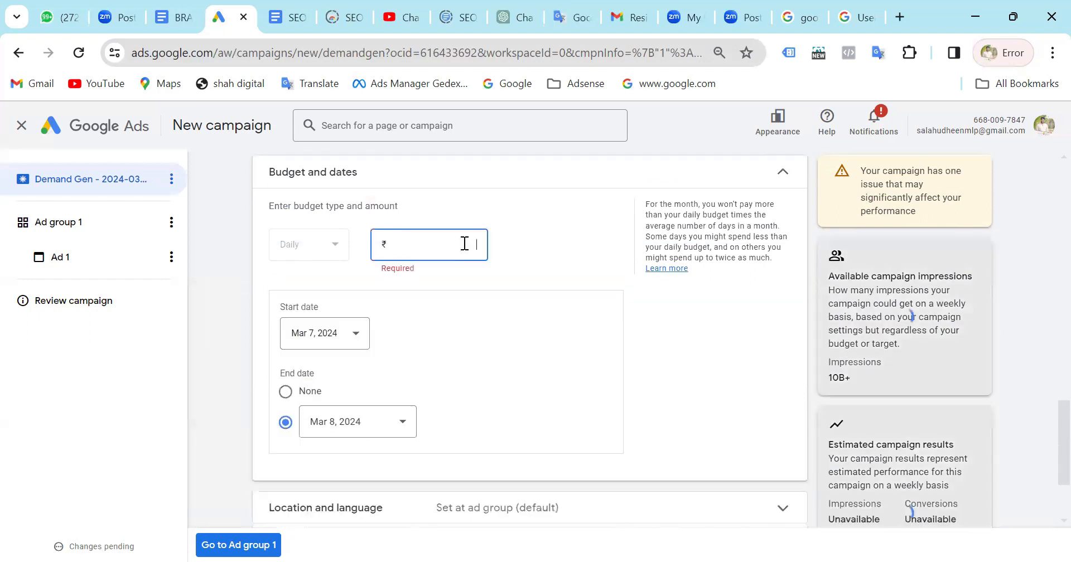
type("3000")
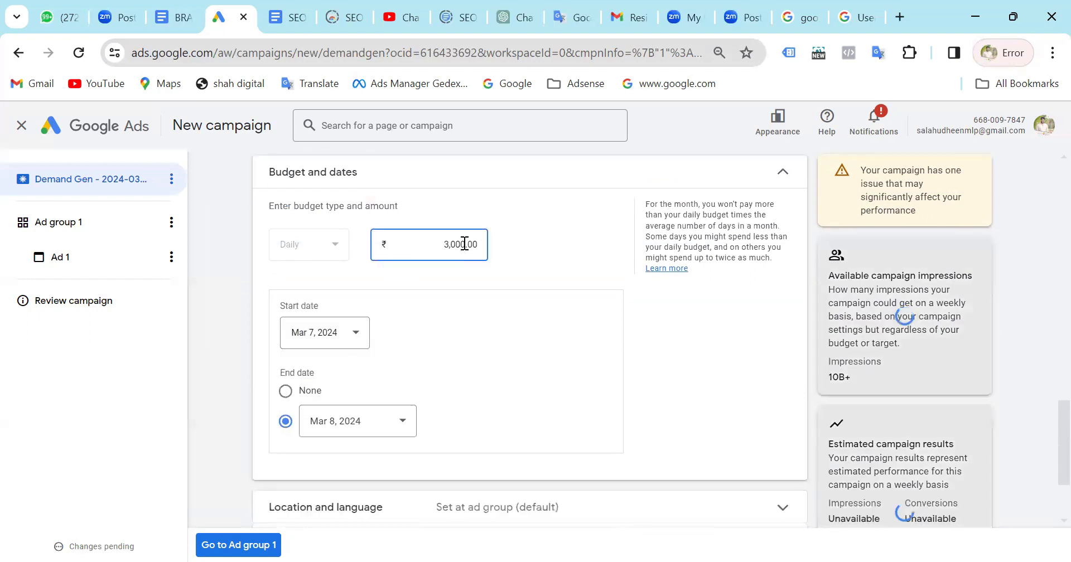
Expand the location and language settings and enable campaign level location and language targeting.
scroll(561, 268, "down", 3)
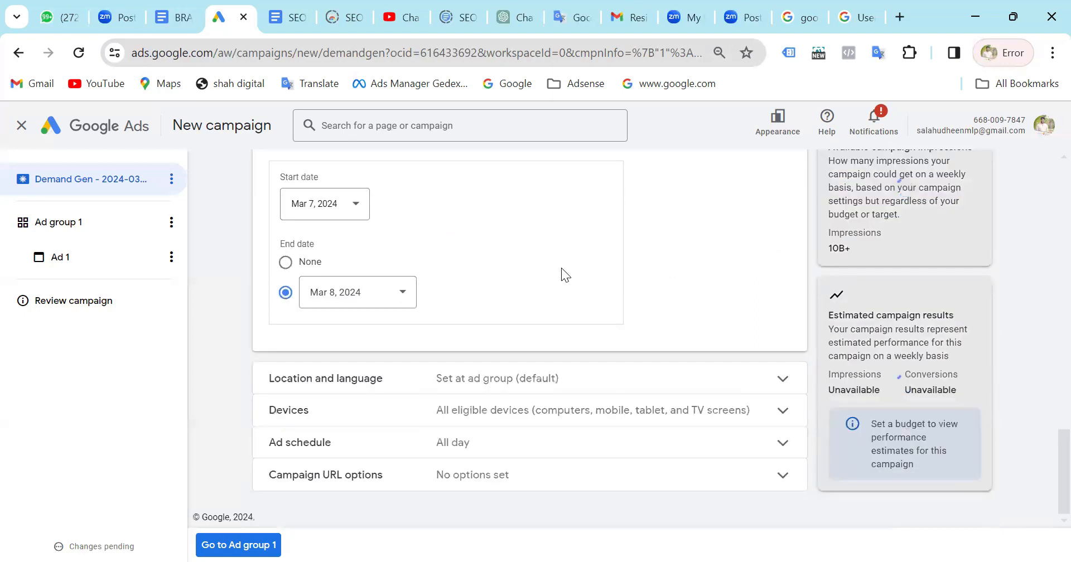
left_click(332, 390)
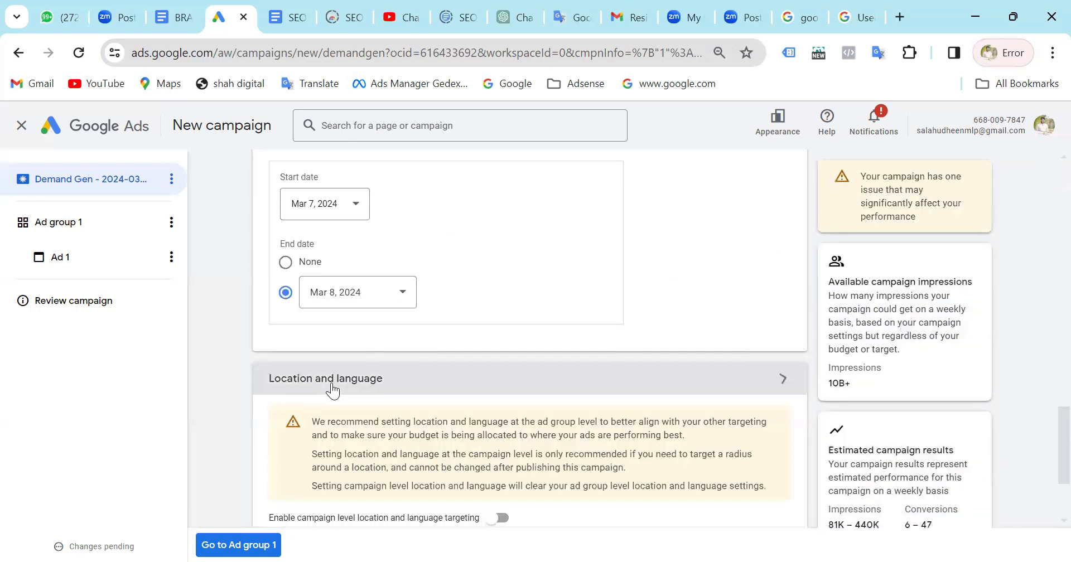
scroll(338, 379, "down", 3)
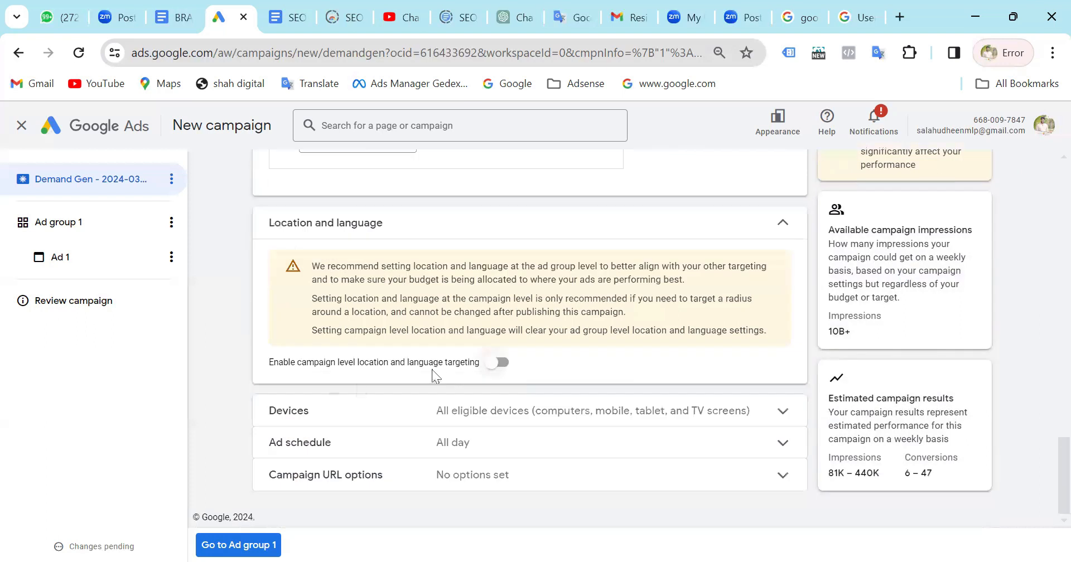
left_click(499, 365)
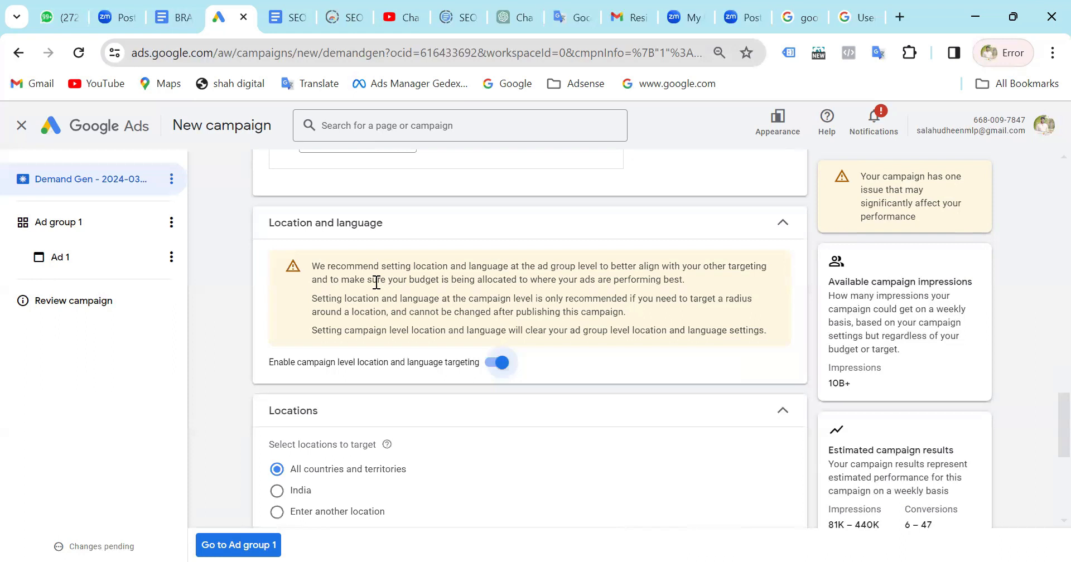
Choose to enter another location and target the state of Kerala, India.
scroll(376, 283, "down", 2)
scroll(376, 282, "up", 1)
scroll(335, 288, "down", 3)
left_click(292, 288)
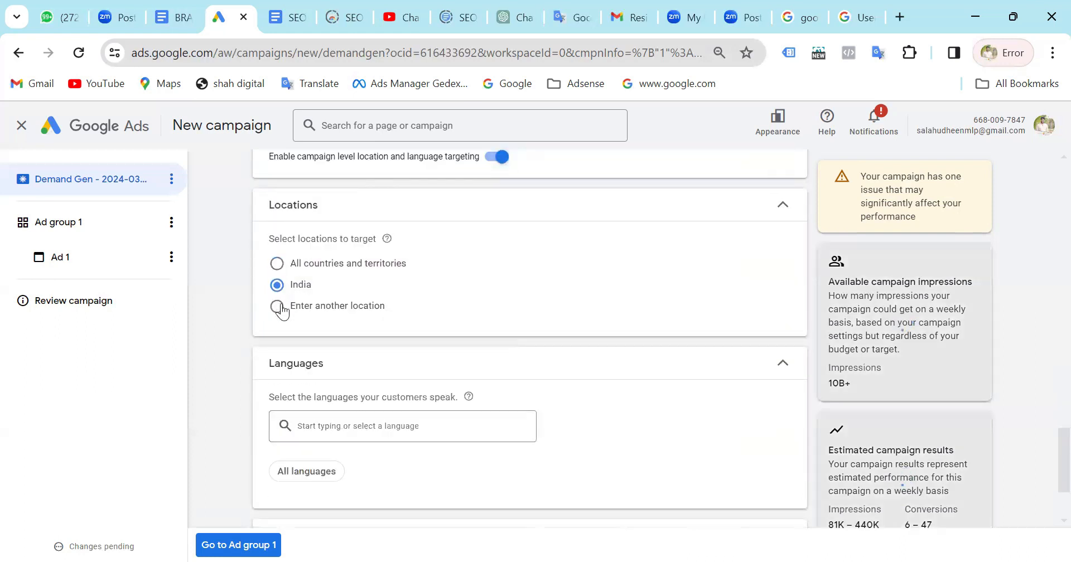
left_click(279, 308)
type("kerala")
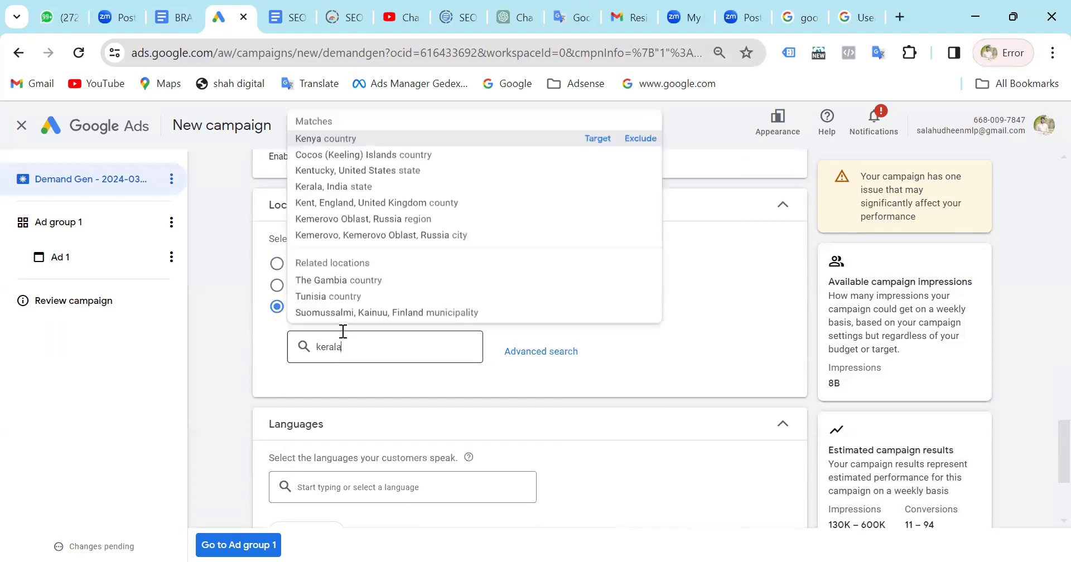
left_click(587, 132)
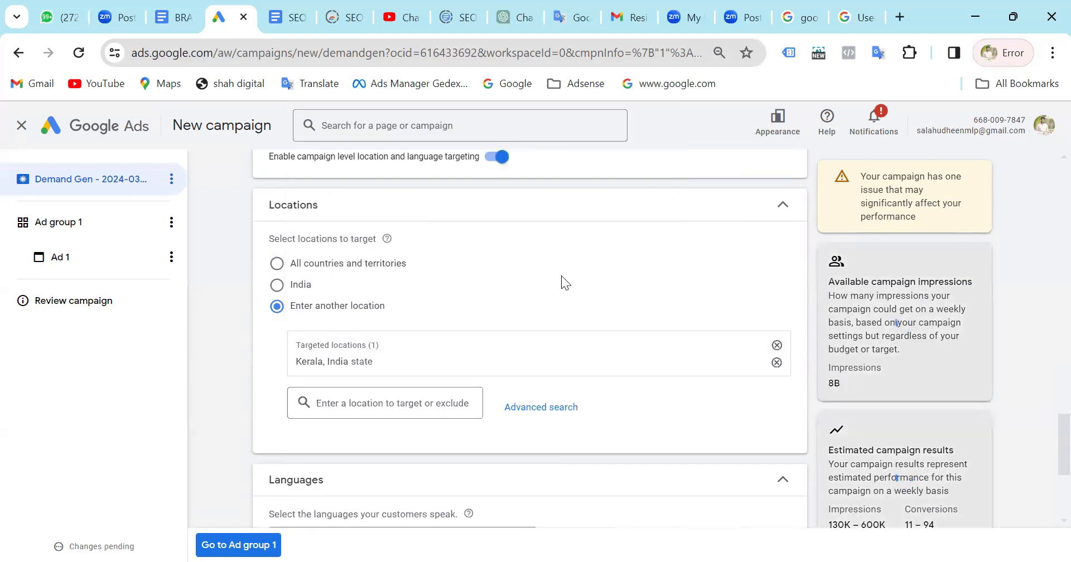
Examine the language options, then expand the Devices and Ad schedule settings to view their choices.
scroll(561, 275, "down", 5)
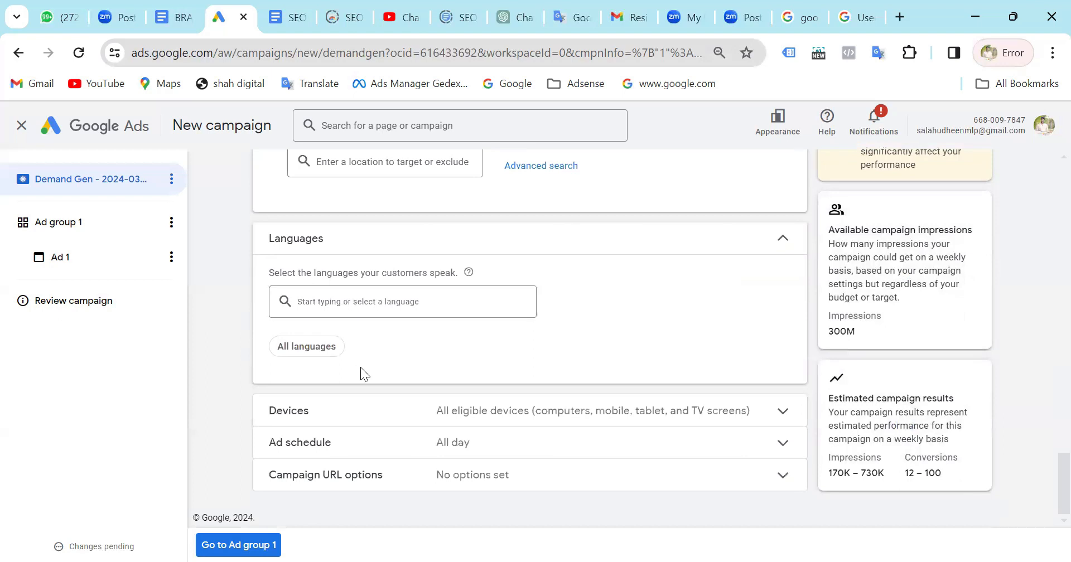
left_click(386, 420)
scroll(335, 413, "down", 2)
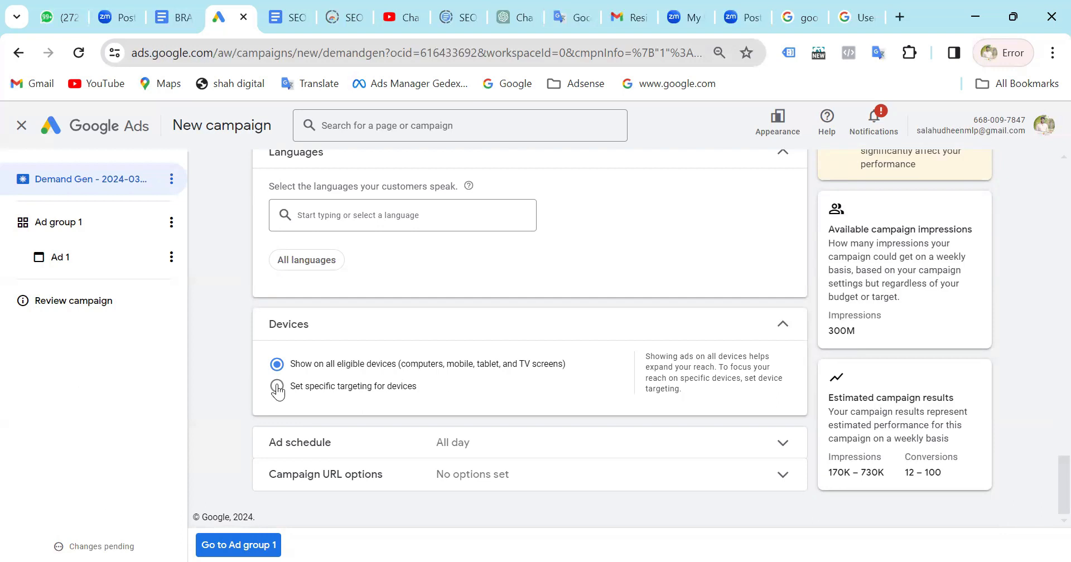
left_click(337, 446)
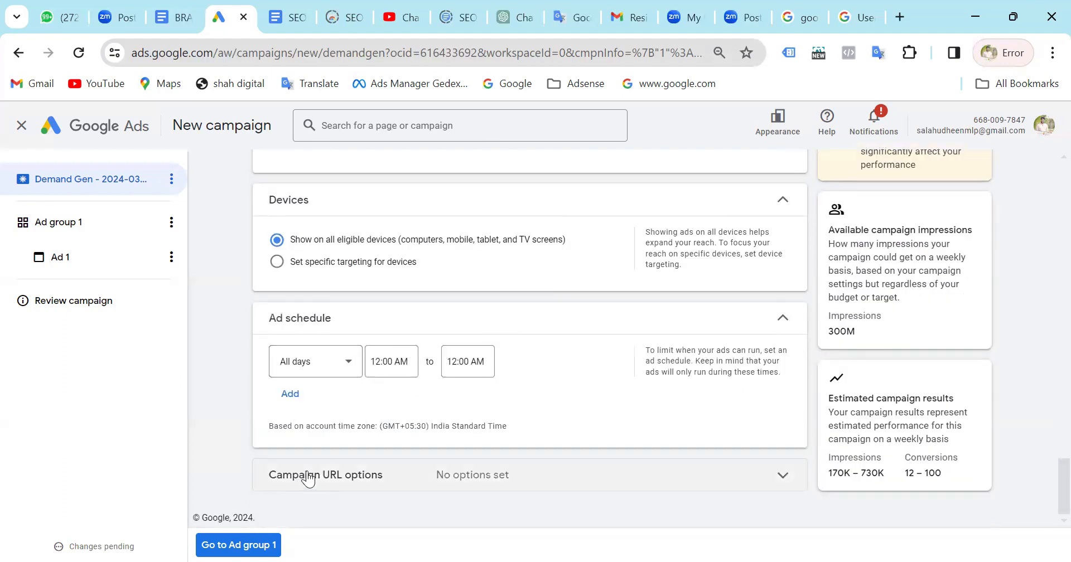
Expand the campaign URL options, then review the campaign settings back to the conversion goals.
left_click(308, 477)
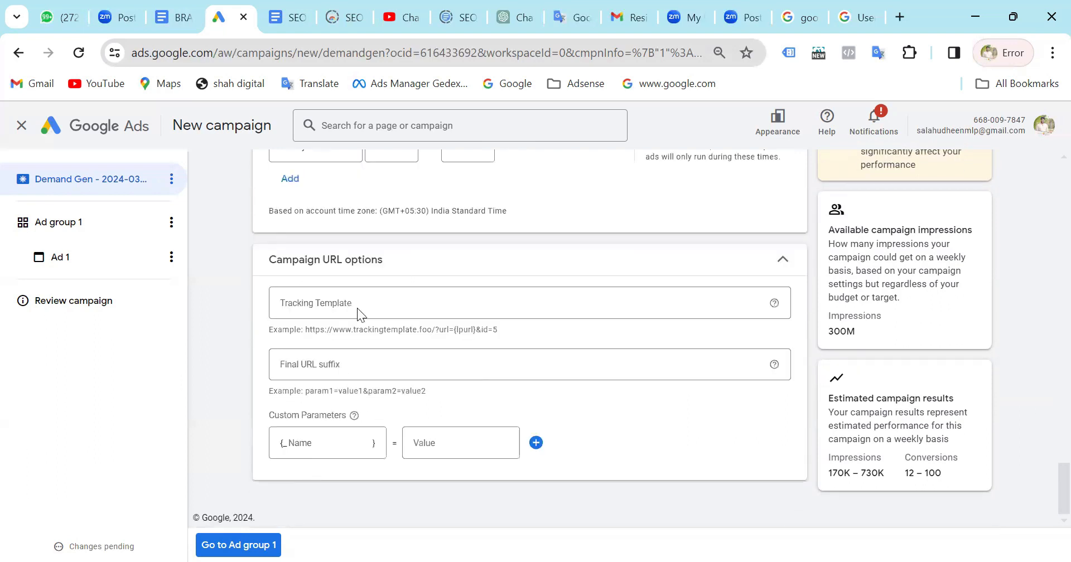
scroll(415, 274, "up", 4)
scroll(416, 274, "up", 5)
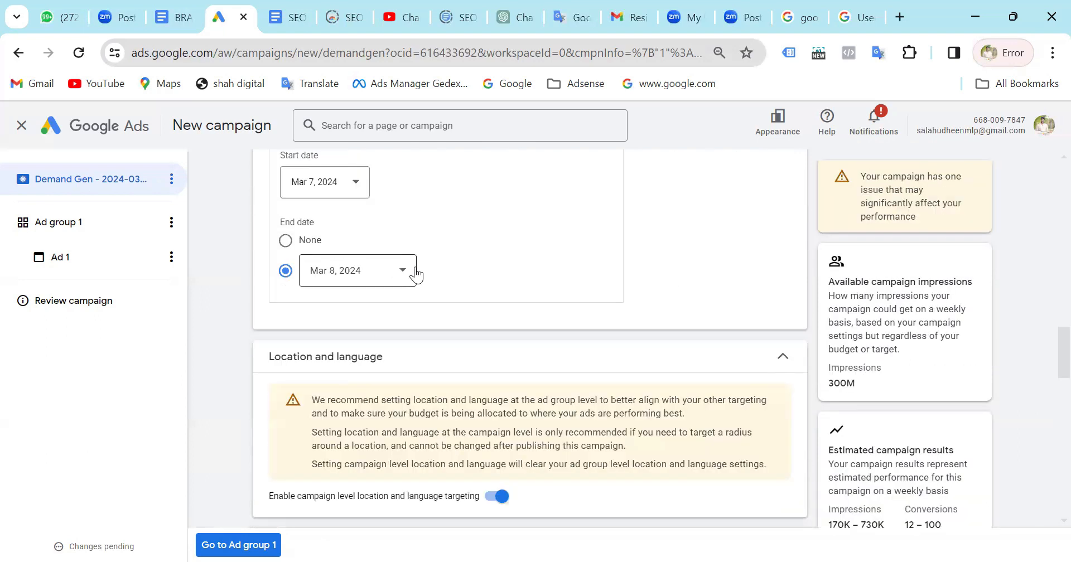
scroll(416, 267, "up", 10)
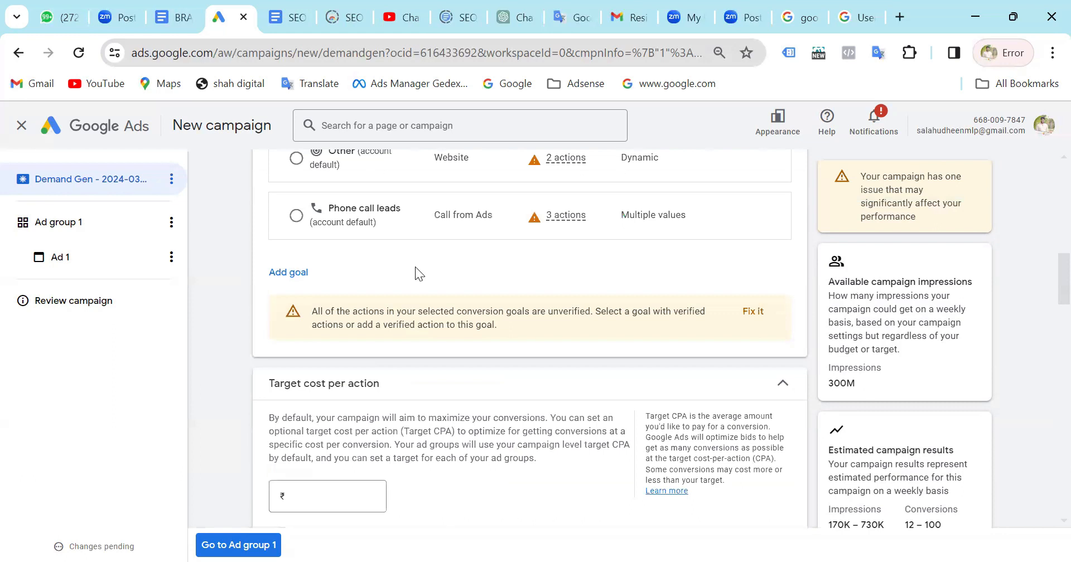
scroll(415, 267, "down", 2)
scroll(415, 267, "up", 5)
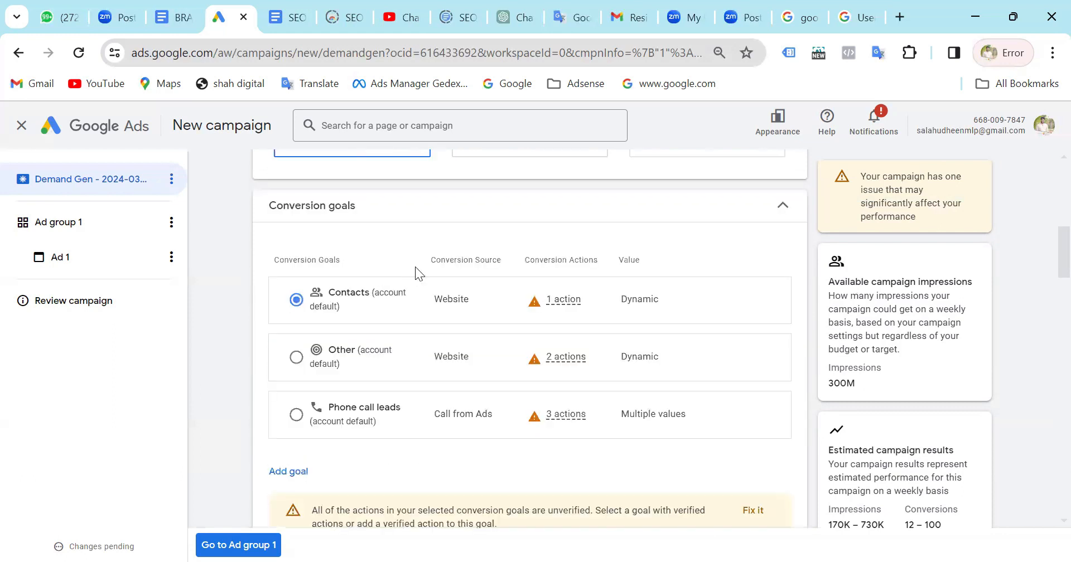
Switch the campaign goal between Clicks and Conversions to compare the settings each one offers.
scroll(416, 274, "up", 3)
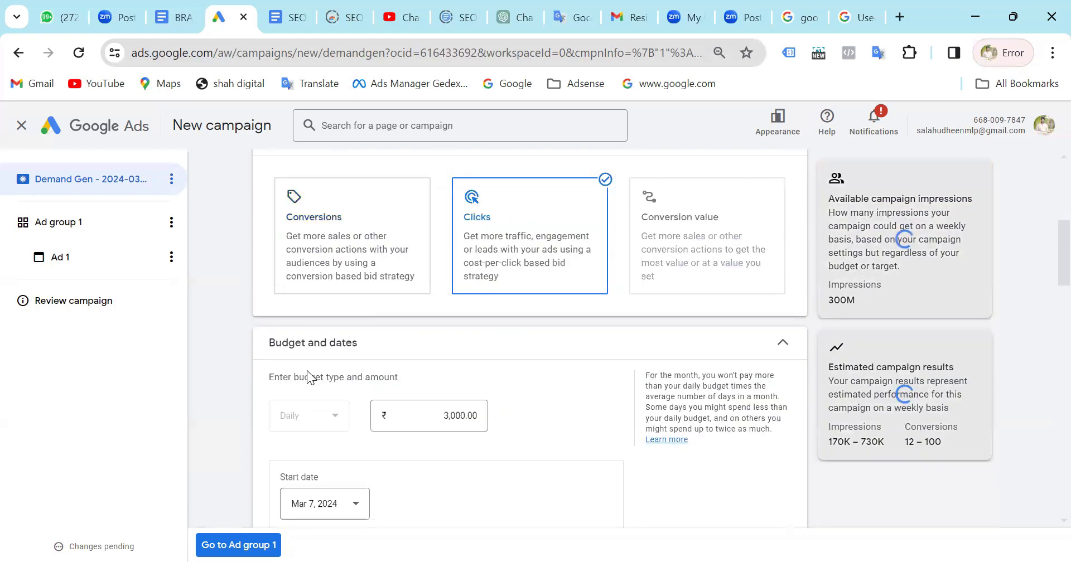
scroll(307, 371, "down", 6)
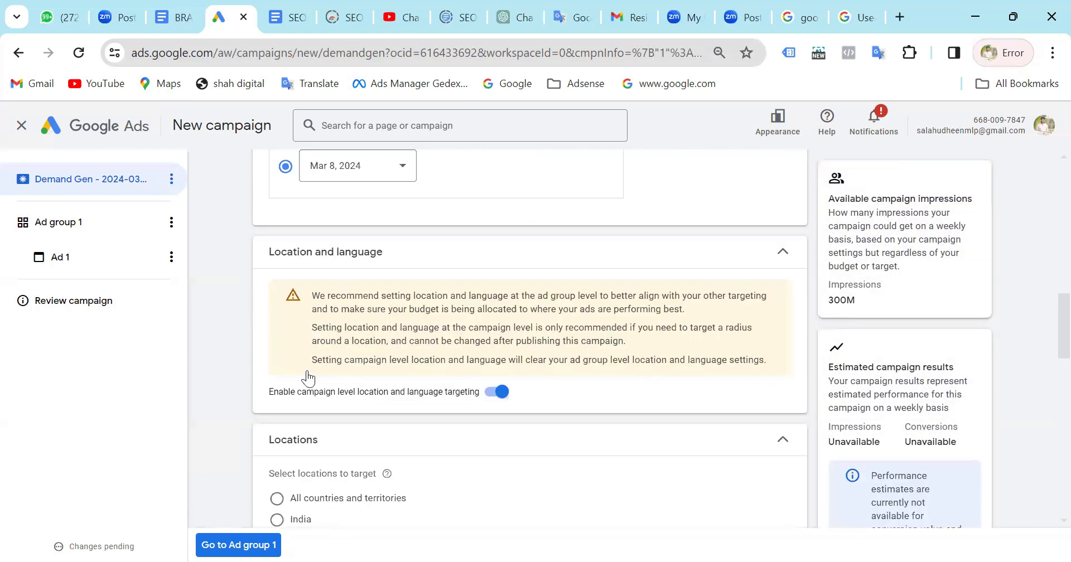
scroll(307, 371, "up", 7)
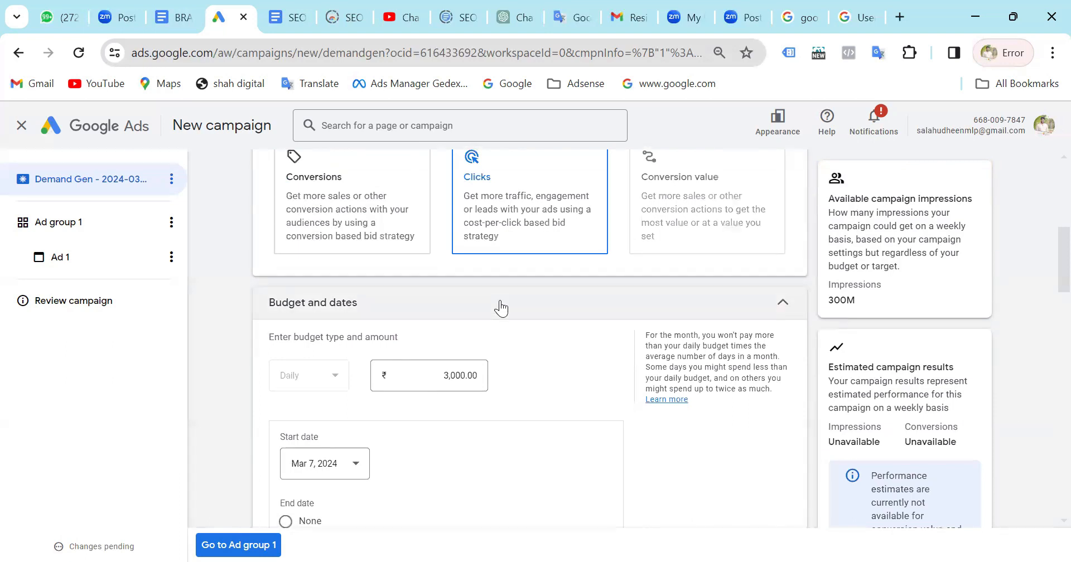
scroll(501, 308, "down", 6)
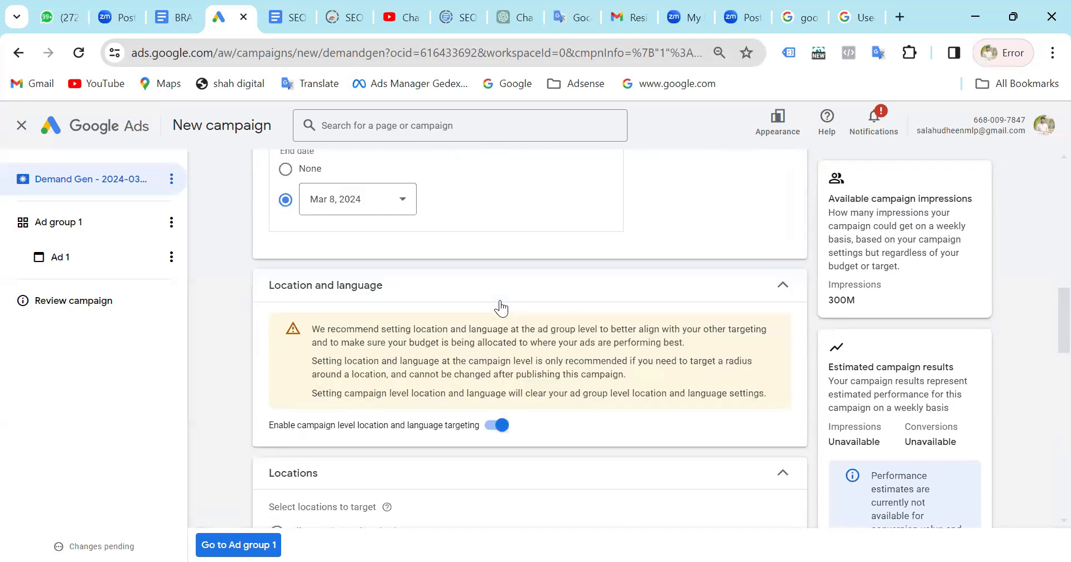
scroll(309, 218, "up", 6)
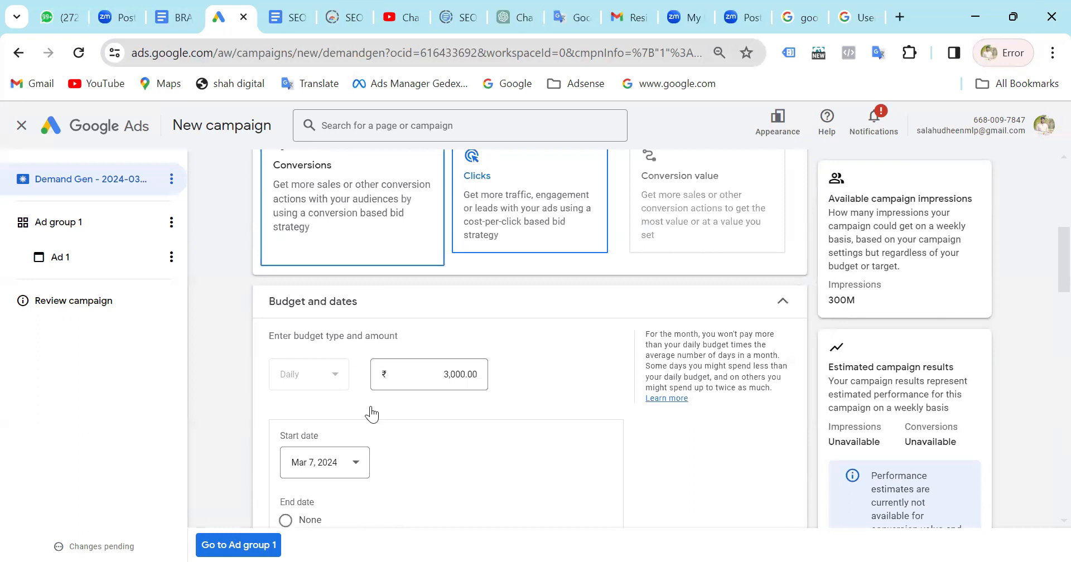
scroll(372, 414, "up", 8)
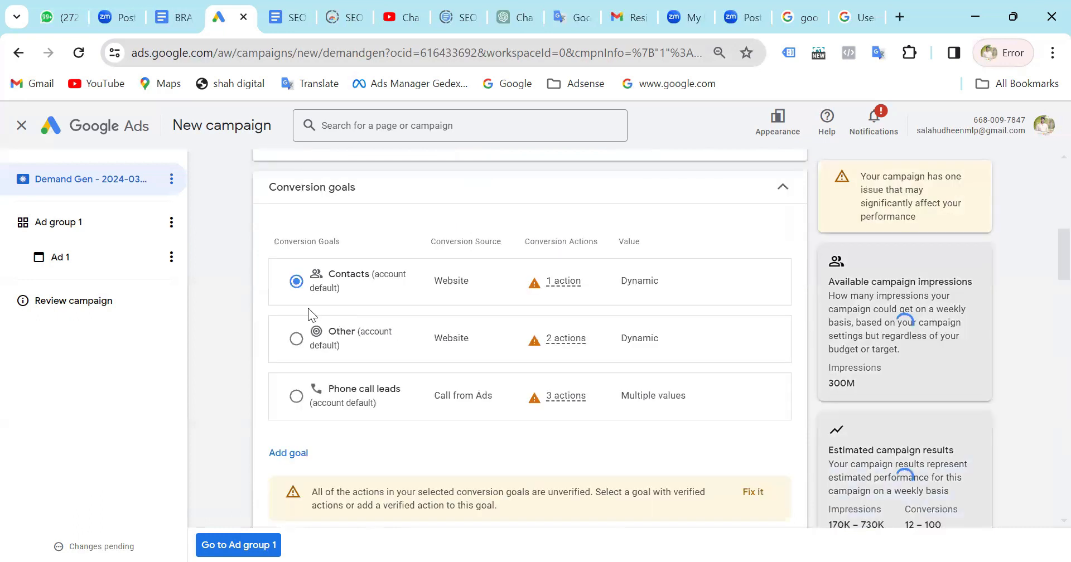
scroll(491, 265, "up", 2)
left_click(491, 265)
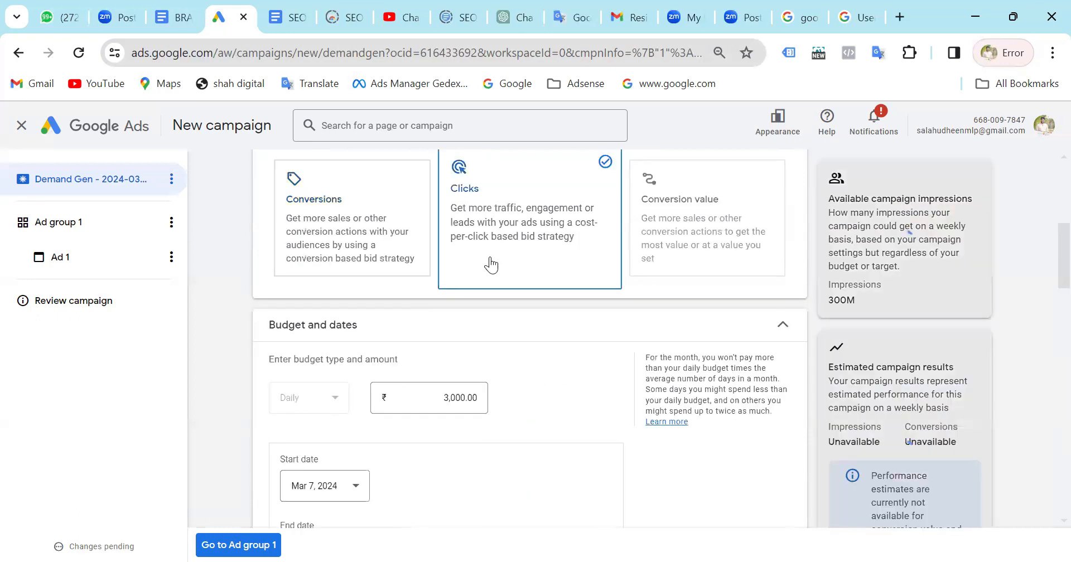
Set the campaign goal to Conversions and select the Other conversion goal.
left_click(318, 241)
scroll(295, 335, "down", 2)
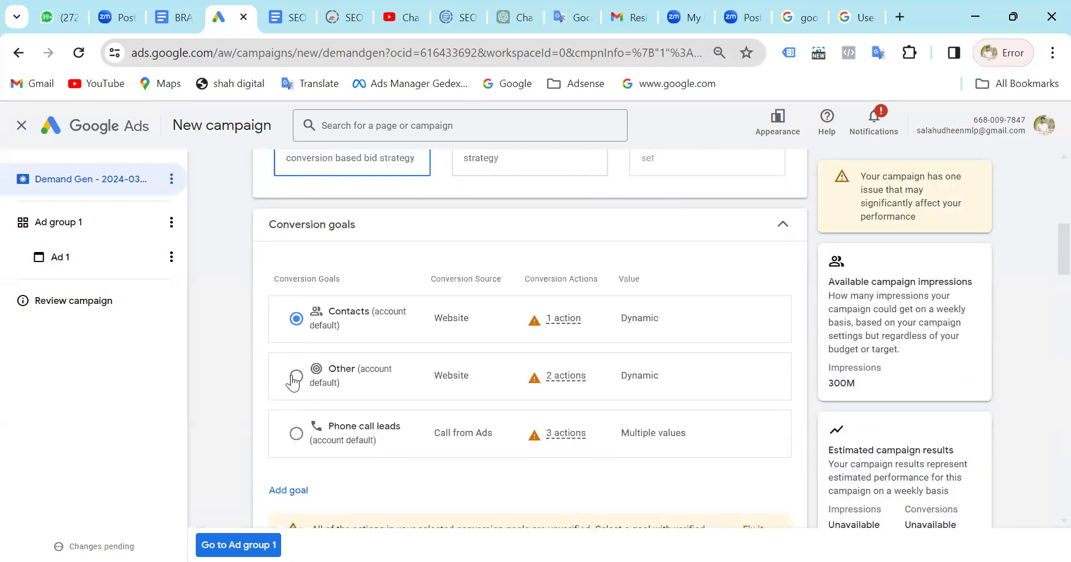
left_click(295, 377)
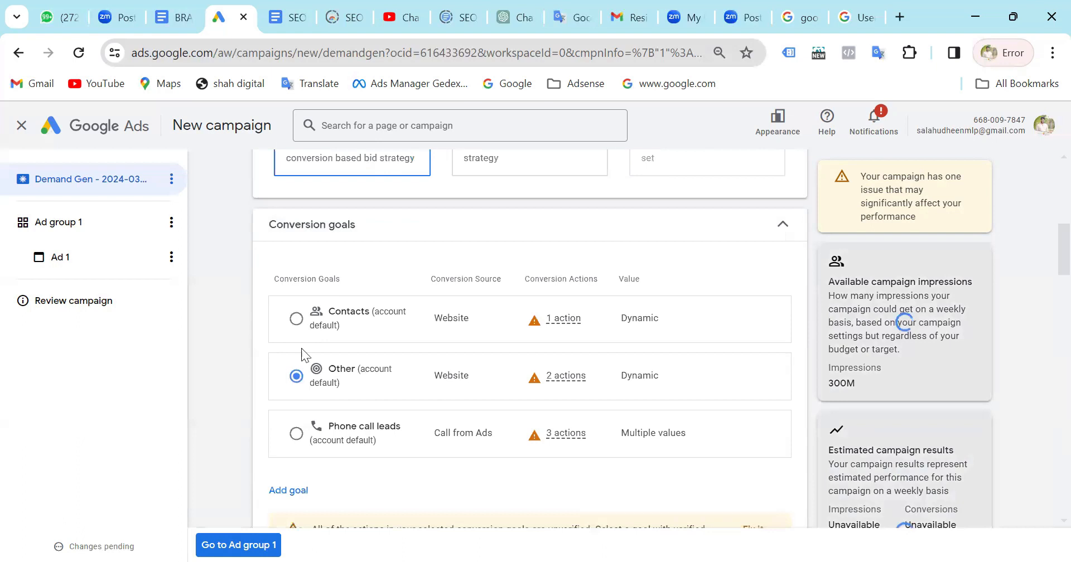
Set the campaign goal to Clicks and continue to the Ad group 1 settings.
scroll(480, 262, "up", 1)
left_click(491, 251)
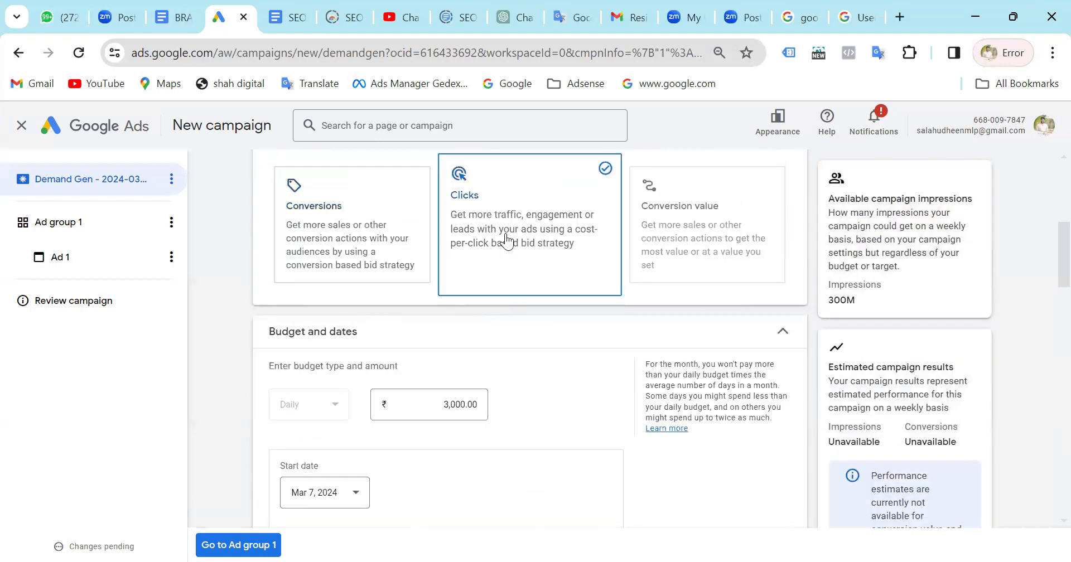
scroll(507, 241, "down", 6)
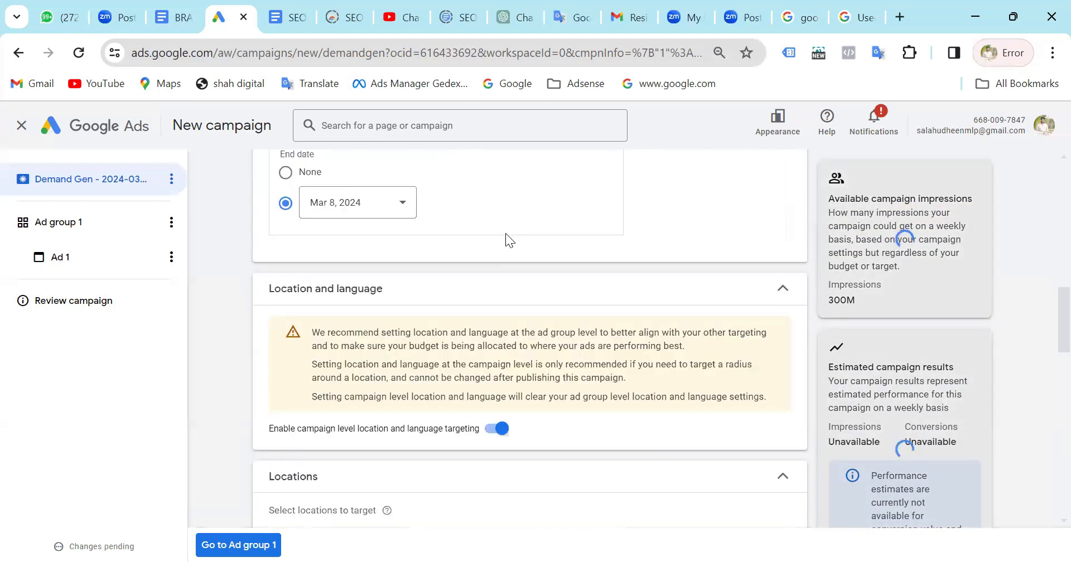
scroll(506, 235, "down", 5)
scroll(506, 241, "down", 10)
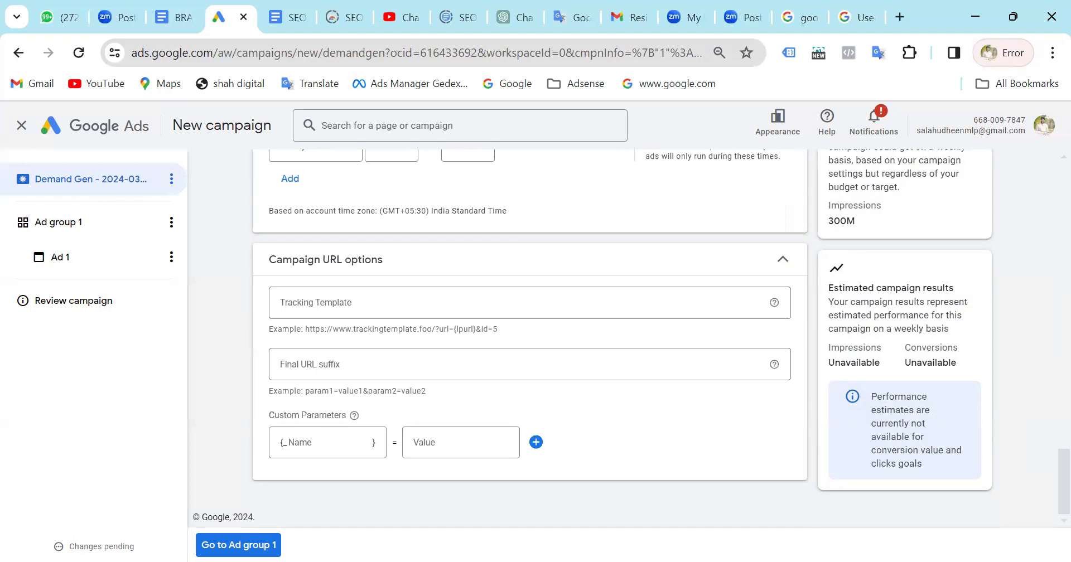
left_click(251, 544)
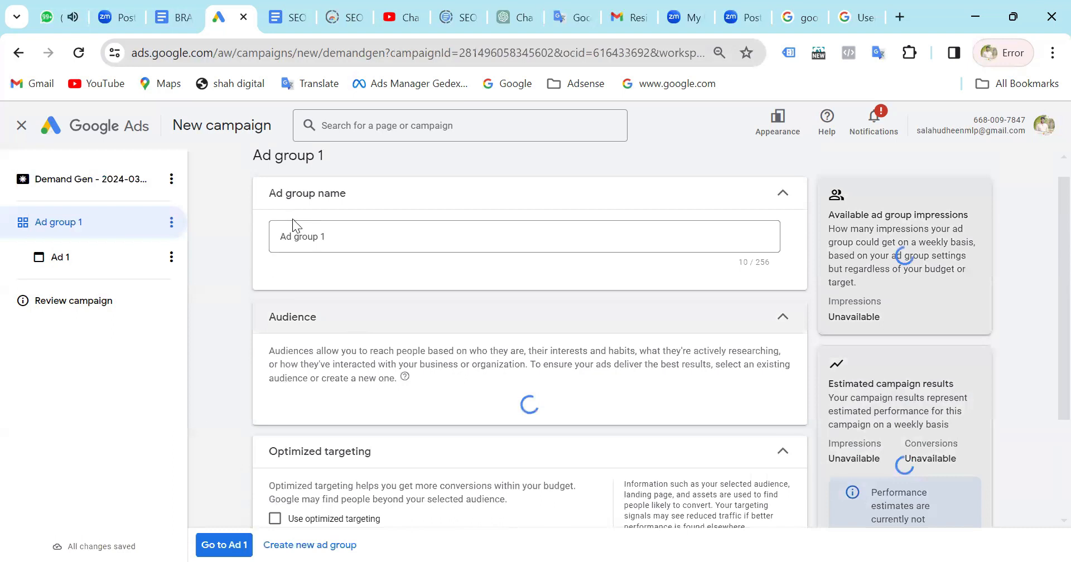
Add the saved Oxdu audience to Ad group 1.
left_click(294, 230)
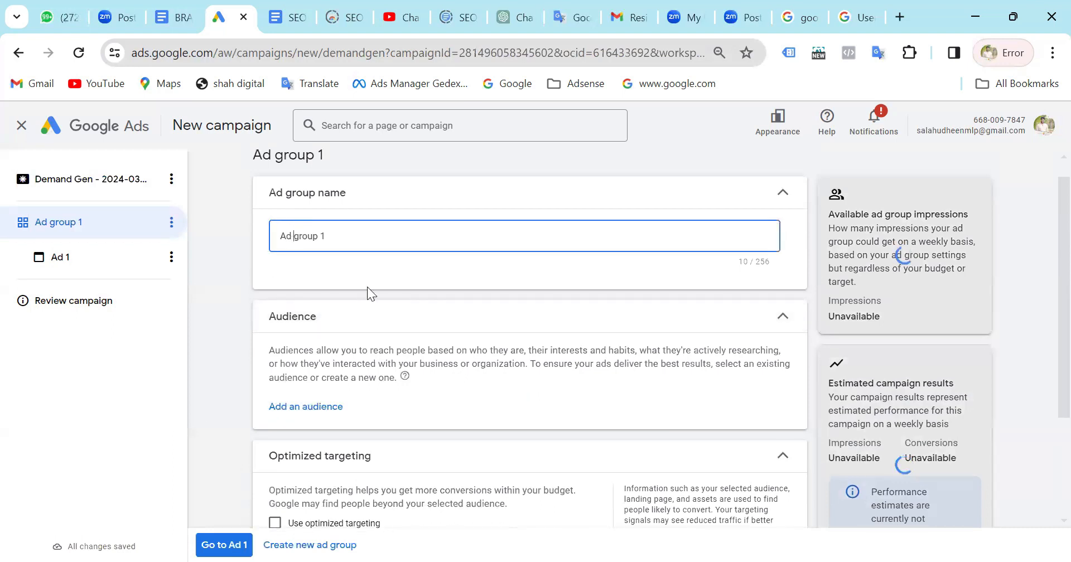
scroll(367, 286, "down", 2)
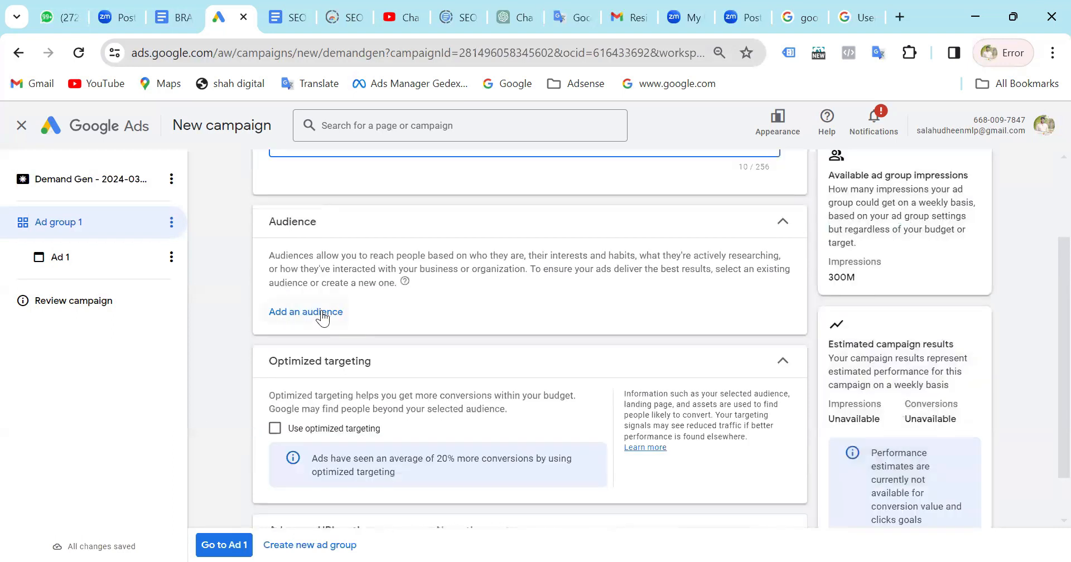
left_click(322, 315)
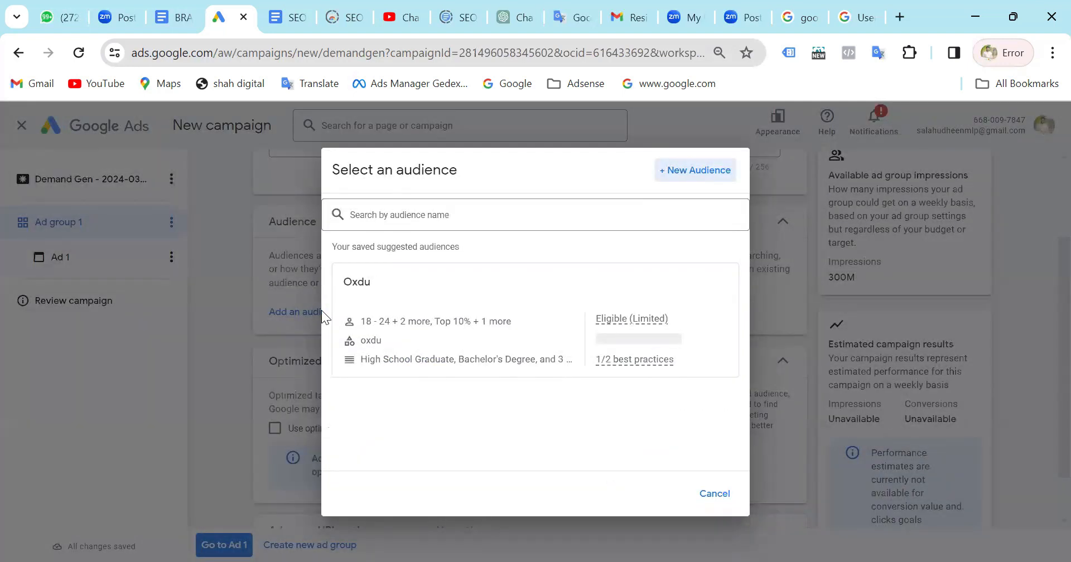
left_click(428, 336)
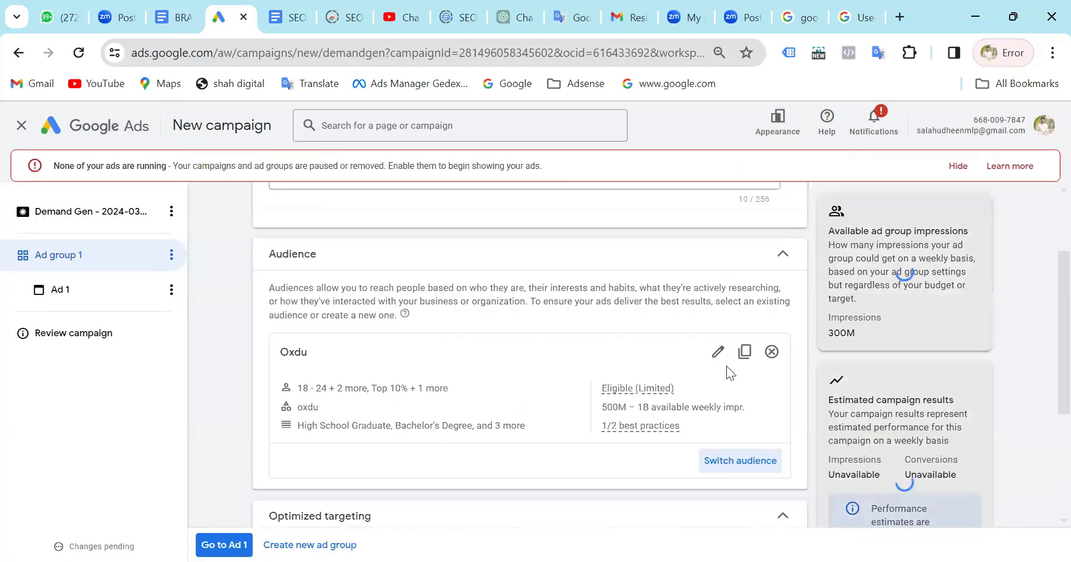
Open the Oxdu audience for editing, examine its custom segments, interests, exclusions and demographics, and close it without changes.
left_click(720, 350)
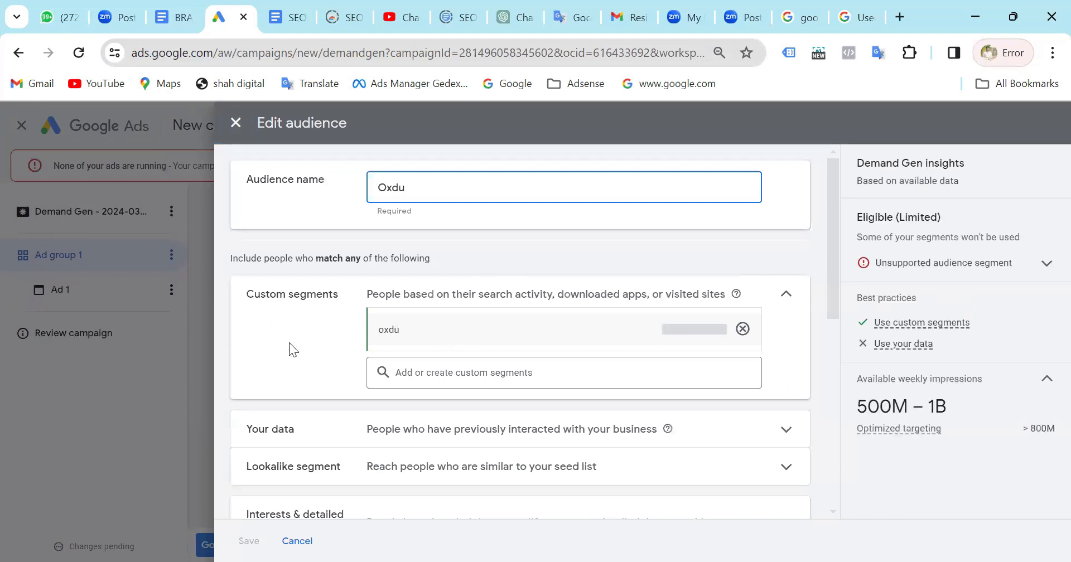
left_click(289, 342)
scroll(457, 409, "down", 4)
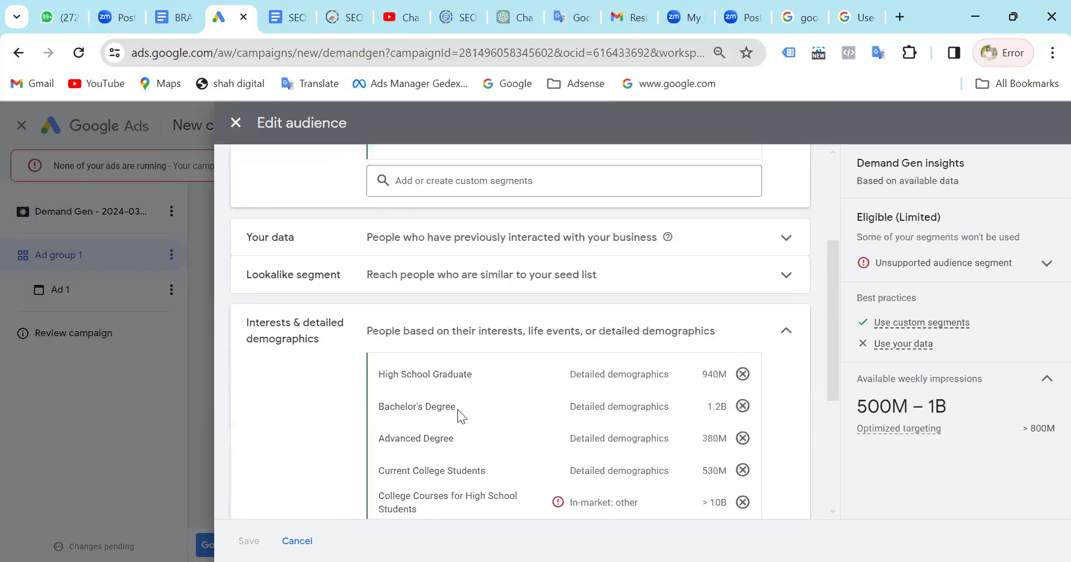
scroll(435, 362, "down", 1)
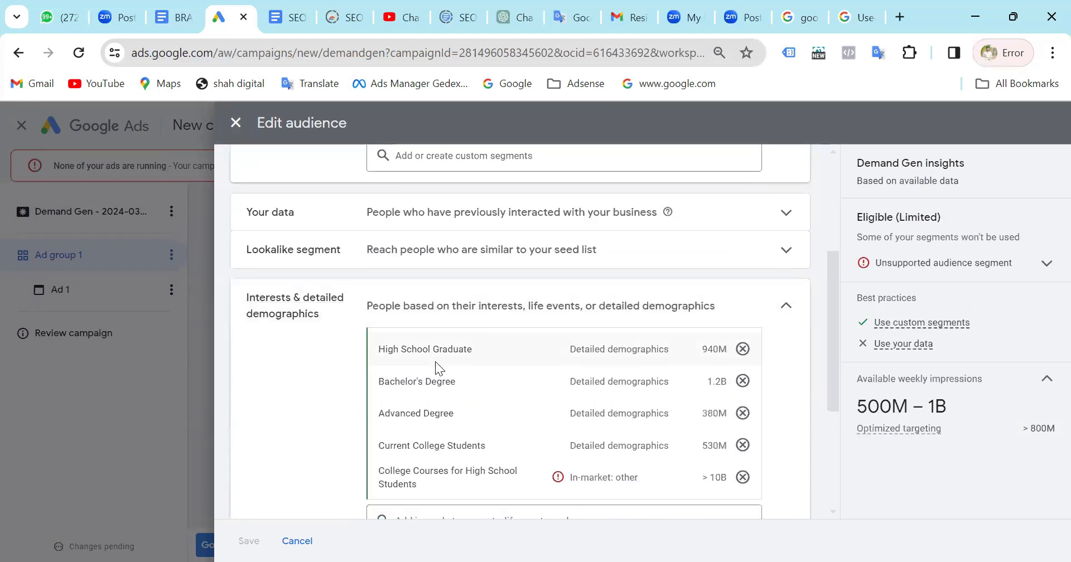
scroll(435, 362, "down", 4)
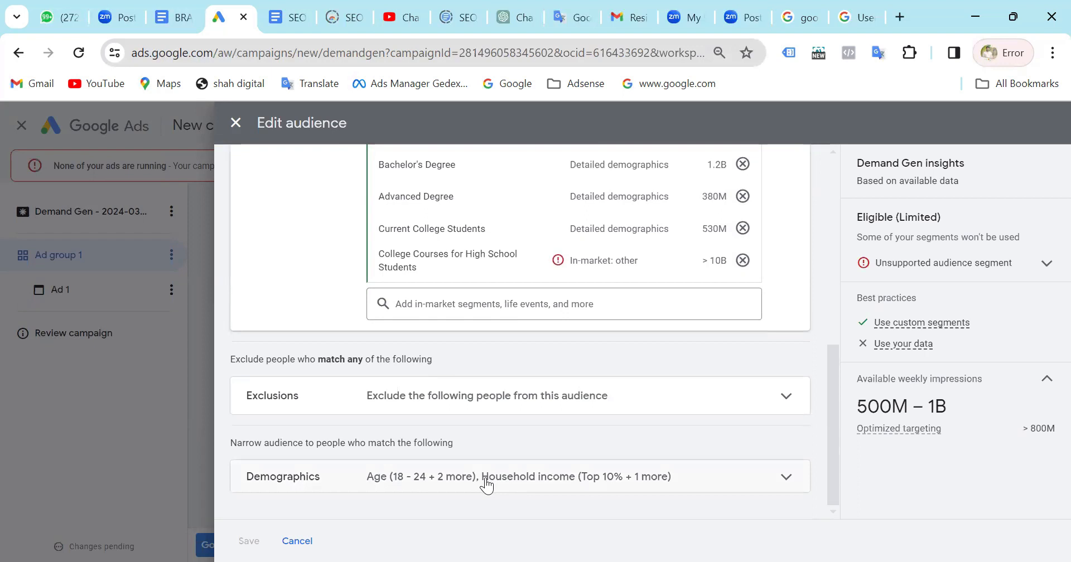
scroll(487, 483, "up", 10)
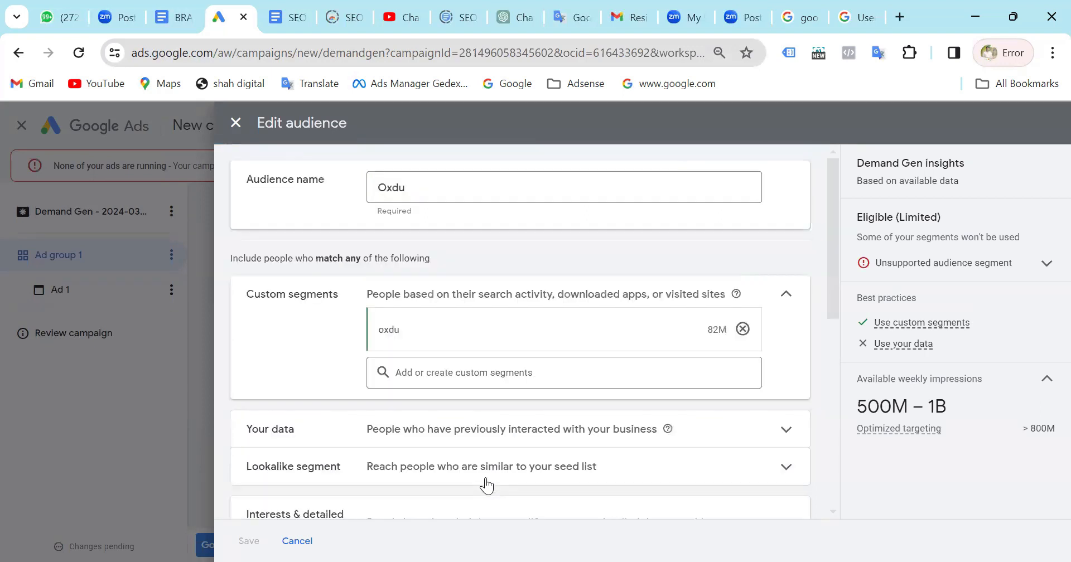
left_click(235, 124)
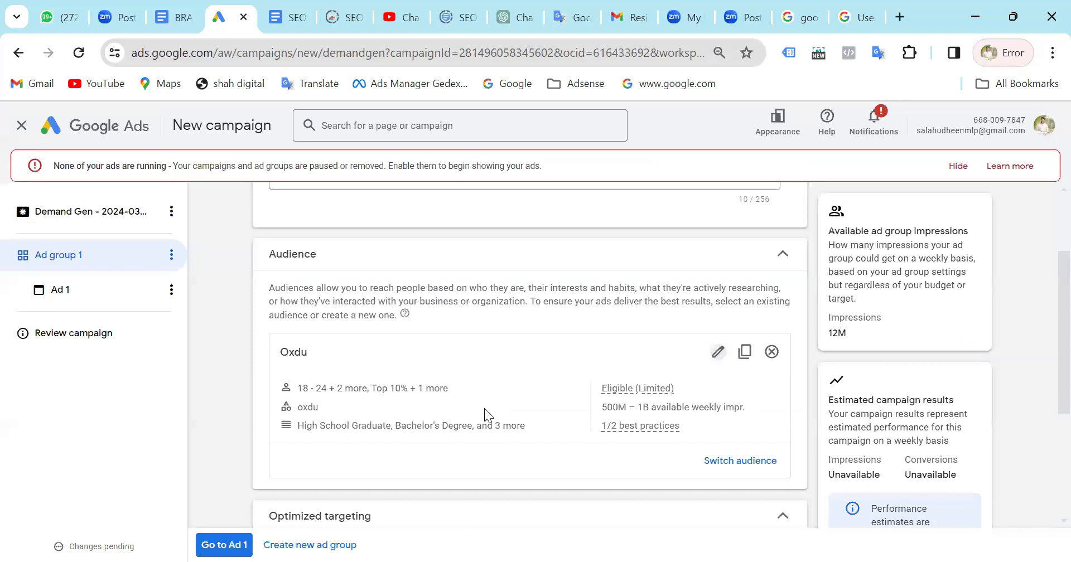
Enable optimized targeting for Ad group 1.
scroll(484, 408, "down", 2)
scroll(281, 359, "down", 1)
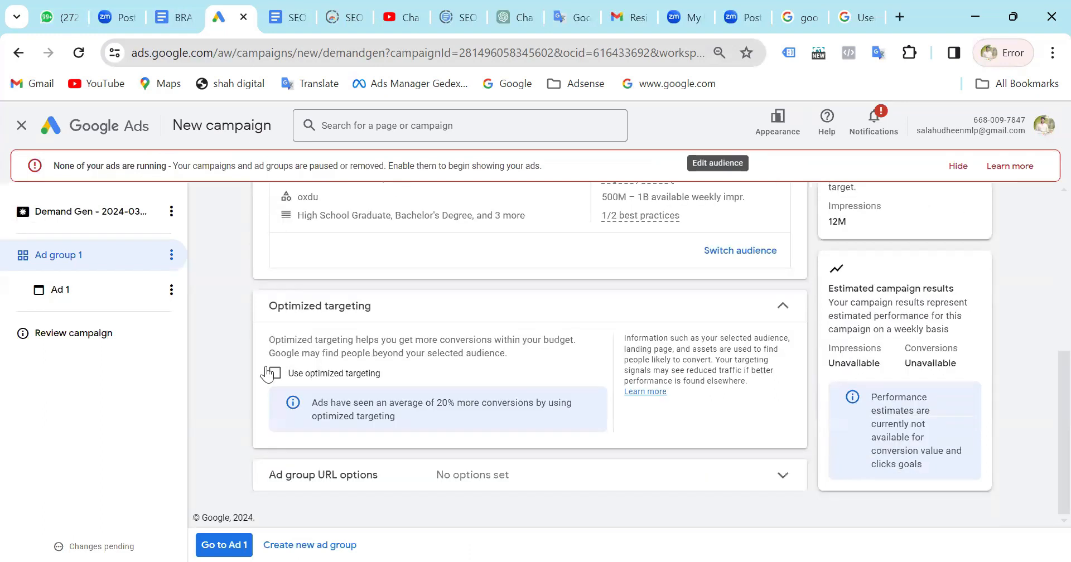
left_click(274, 373)
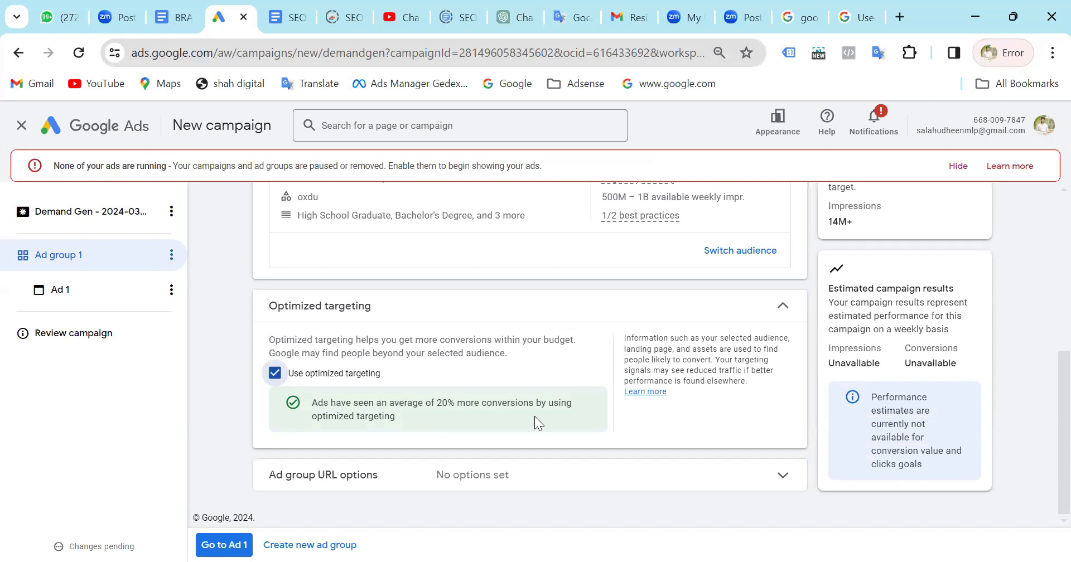
Expand the ad group URL options to view the tracking template, final URL suffix and custom parameters, and collapse them again.
left_click(710, 482)
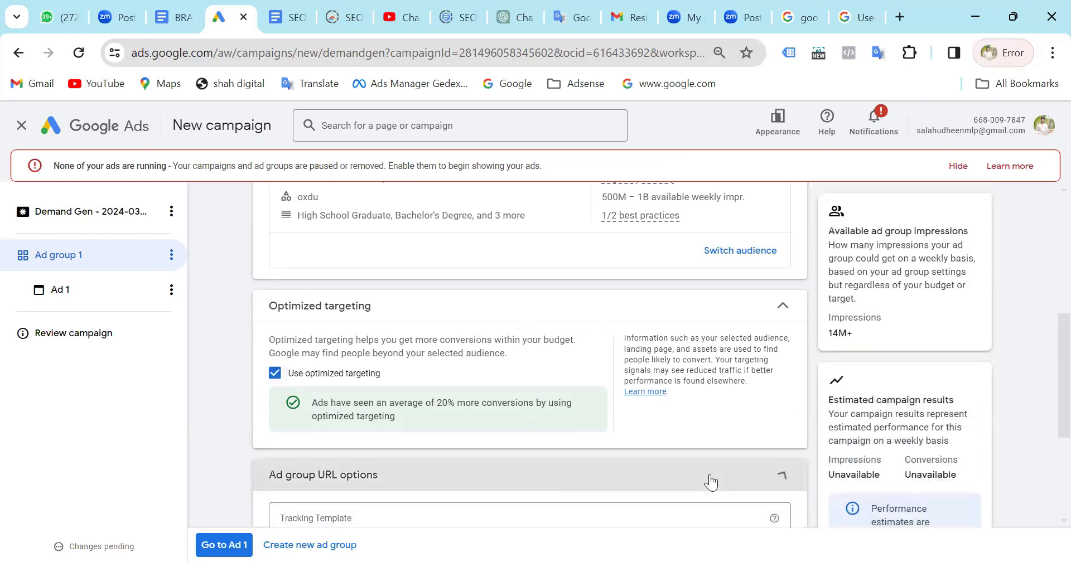
scroll(710, 481, "down", 3)
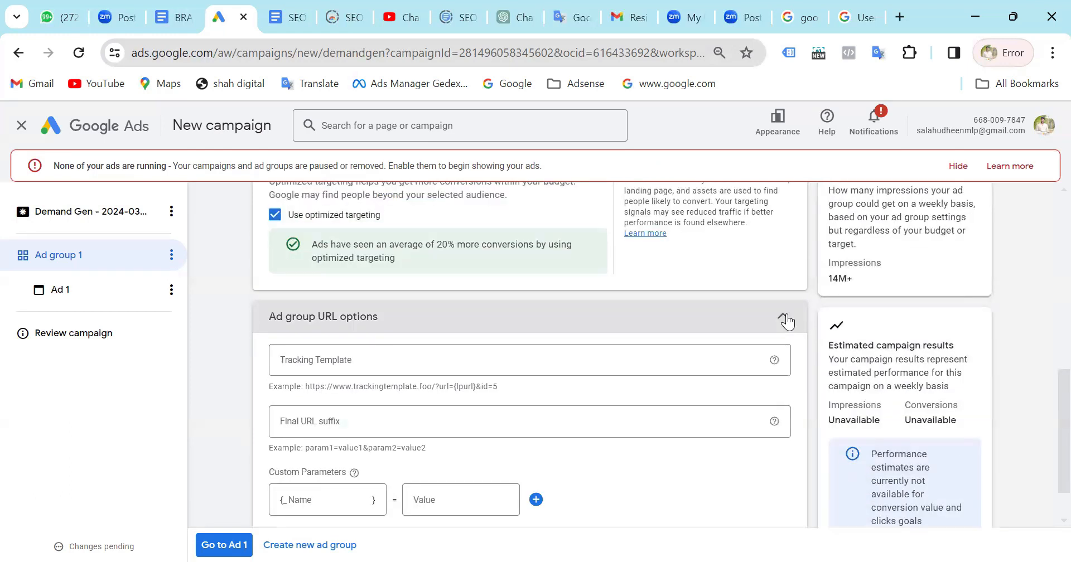
left_click(783, 318)
Review the ad group's name, audience and targeting settings, and continue to Ad 1.
scroll(281, 405, "up", 5)
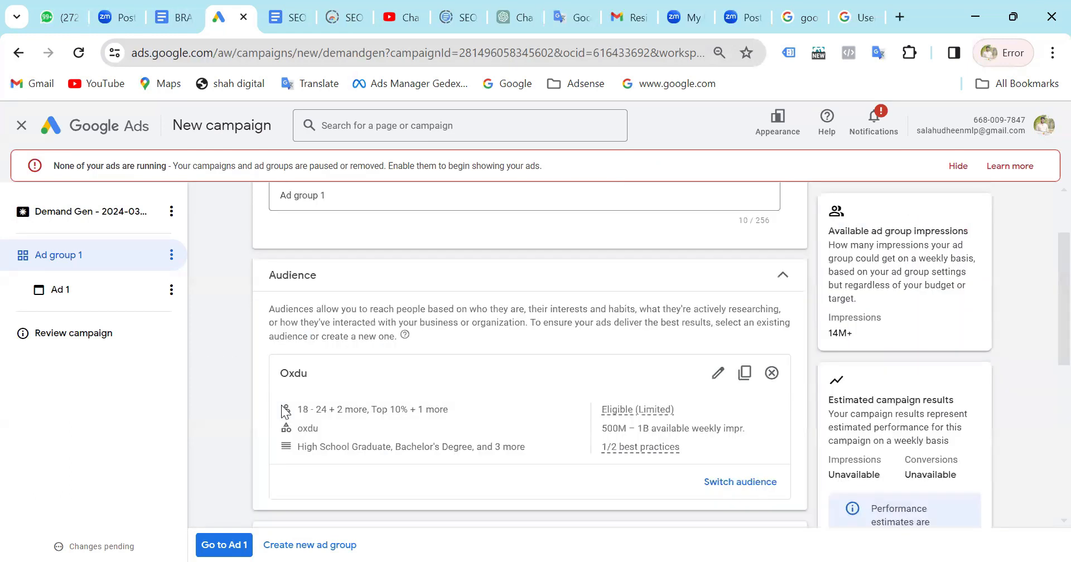
scroll(283, 406, "up", 2)
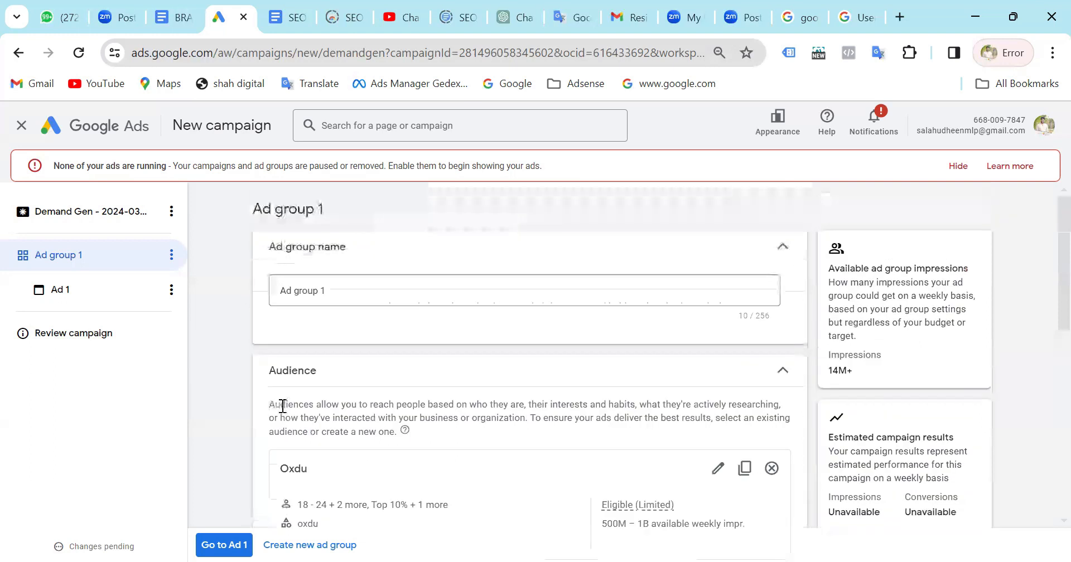
scroll(283, 407, "down", 4)
scroll(217, 500, "down", 4)
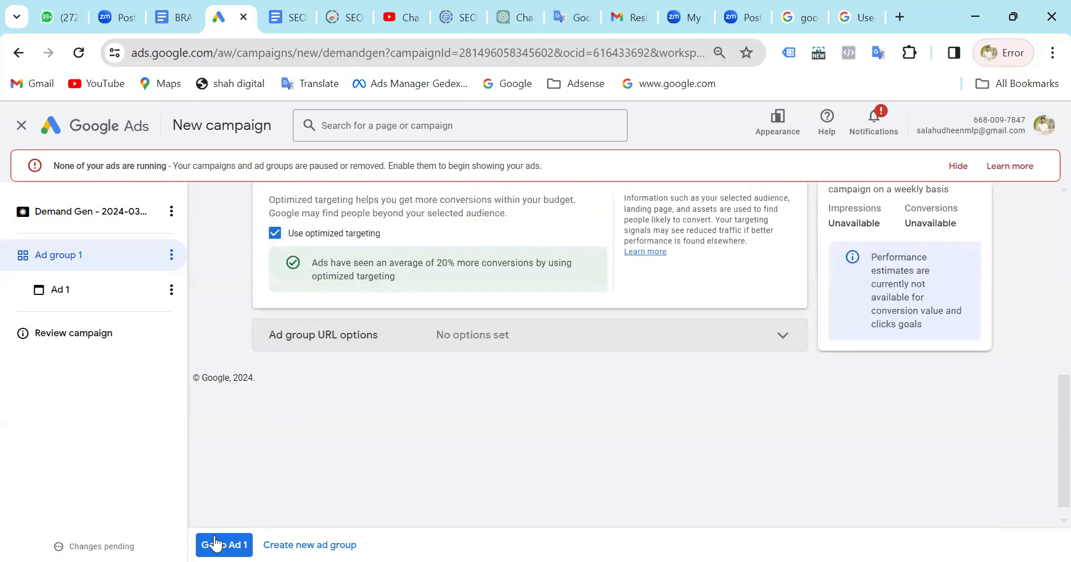
left_click(229, 545)
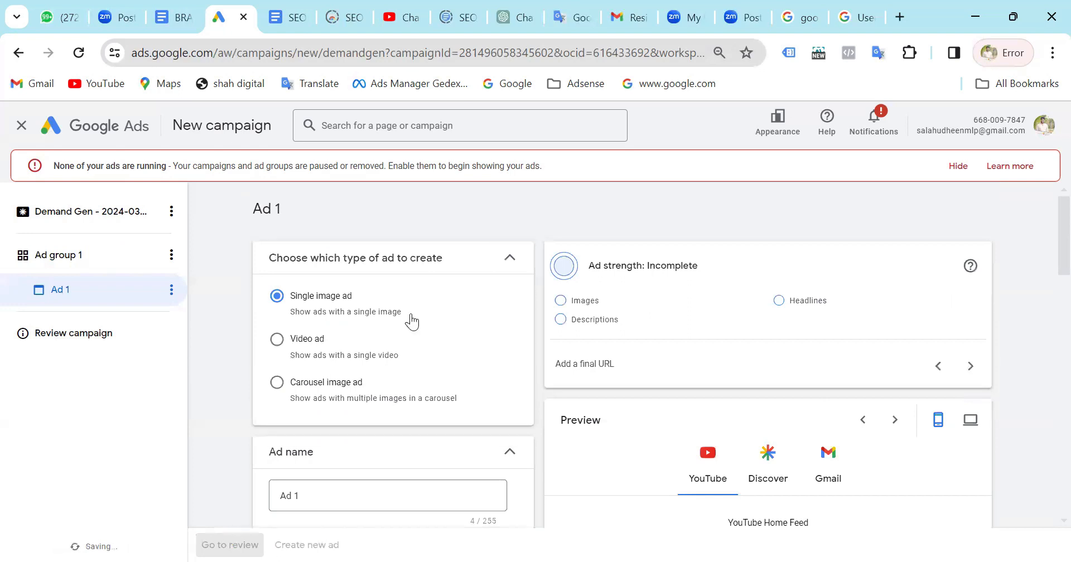
Examine Ad 1's ad types, name, media and text sections, and preview the ad in the Discover placement.
scroll(413, 321, "down", 2)
scroll(411, 319, "up", 1)
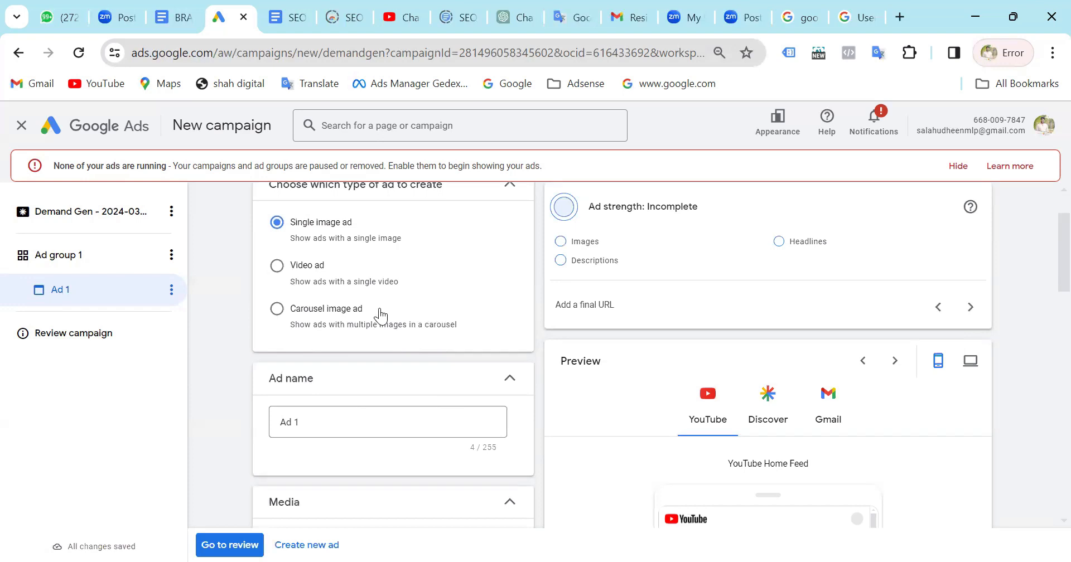
scroll(381, 316, "down", 5)
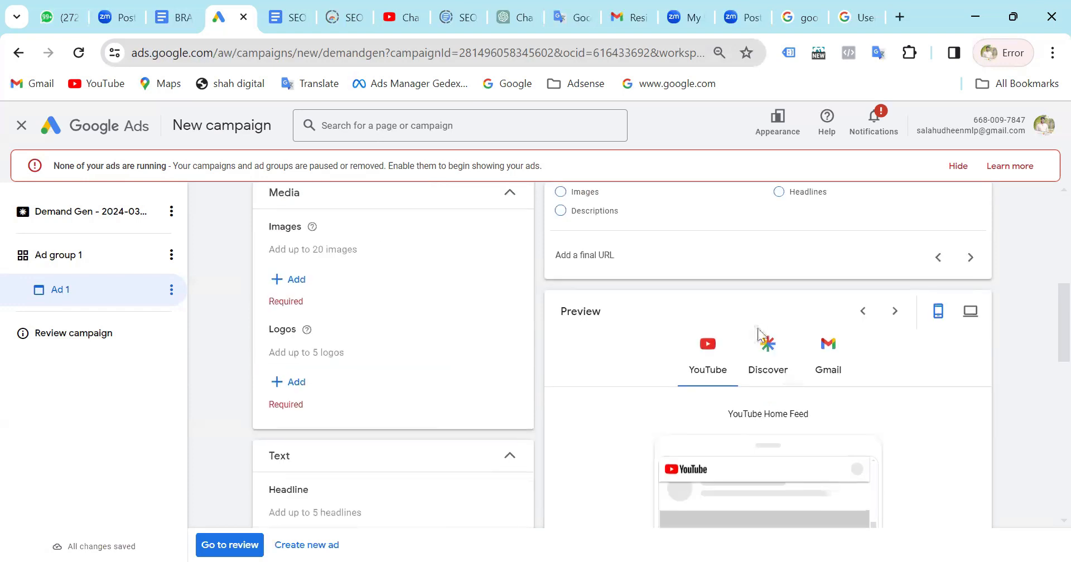
left_click(767, 348)
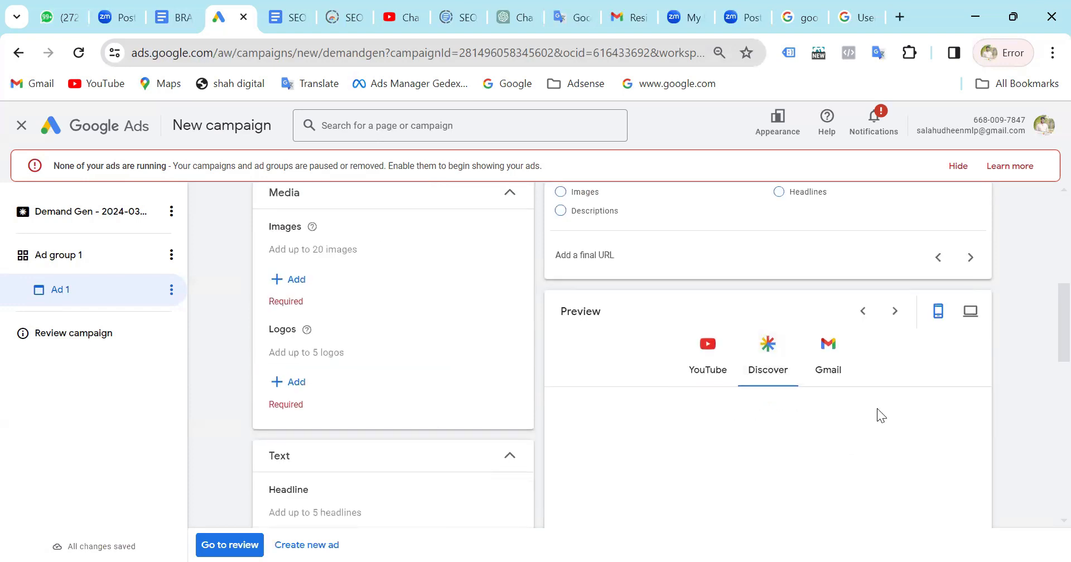
scroll(877, 413, "down", 5)
scroll(877, 408, "up", 2)
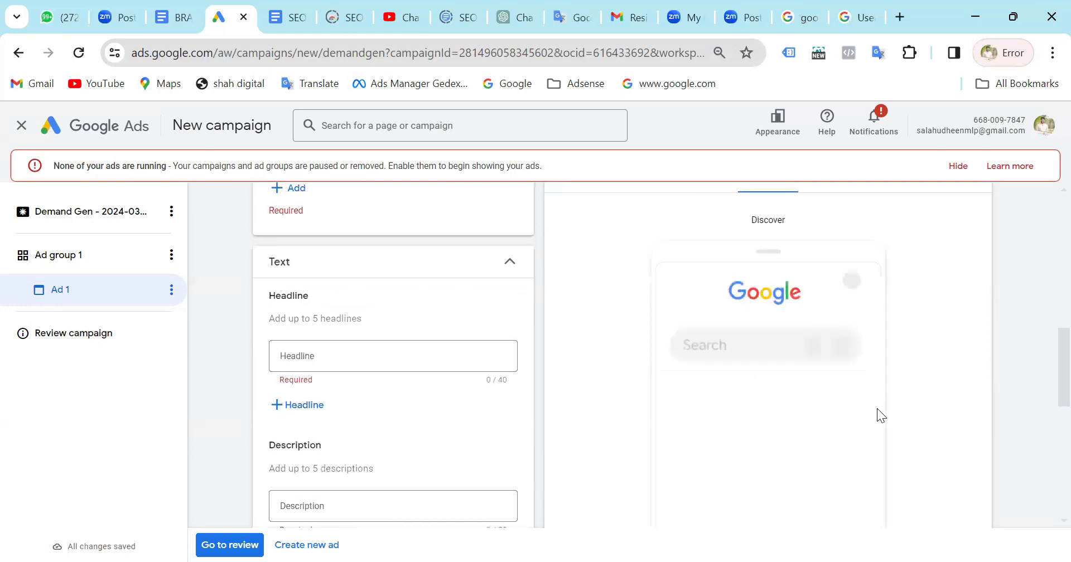
scroll(877, 409, "down", 2)
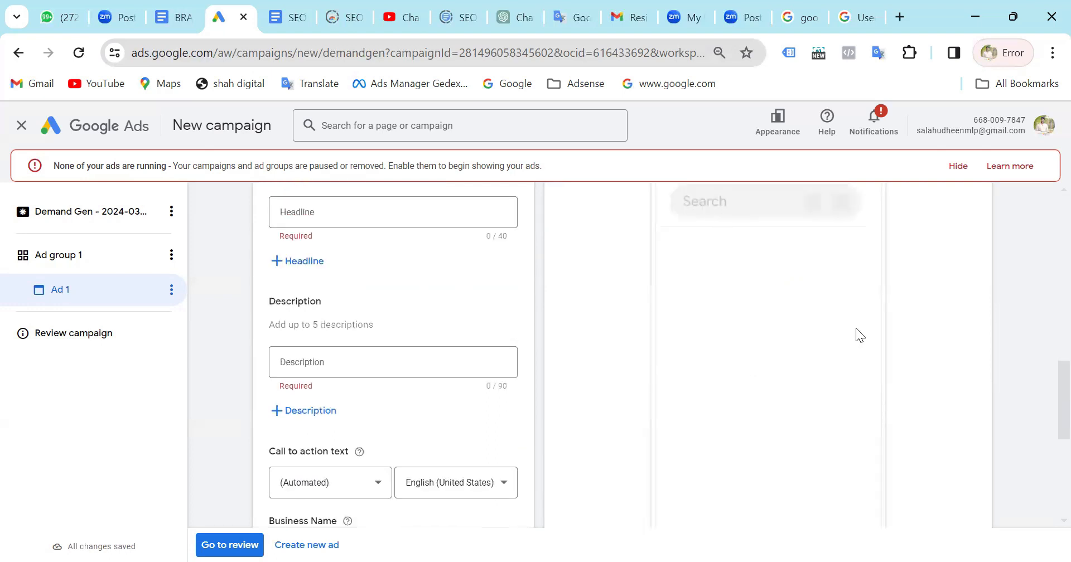
scroll(808, 372, "up", 4)
scroll(808, 371, "down", 6)
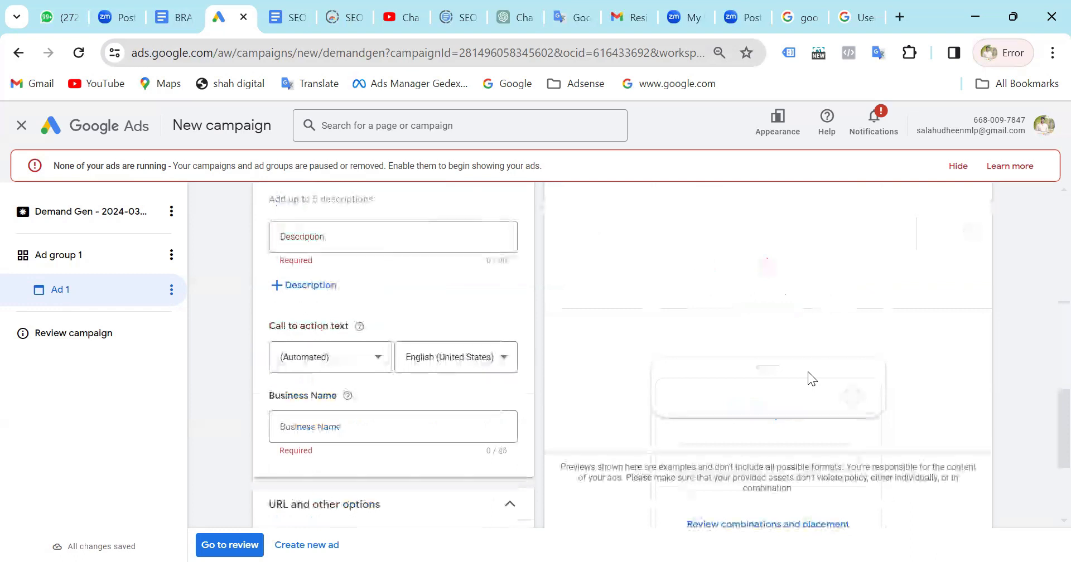
scroll(808, 371, "up", 5)
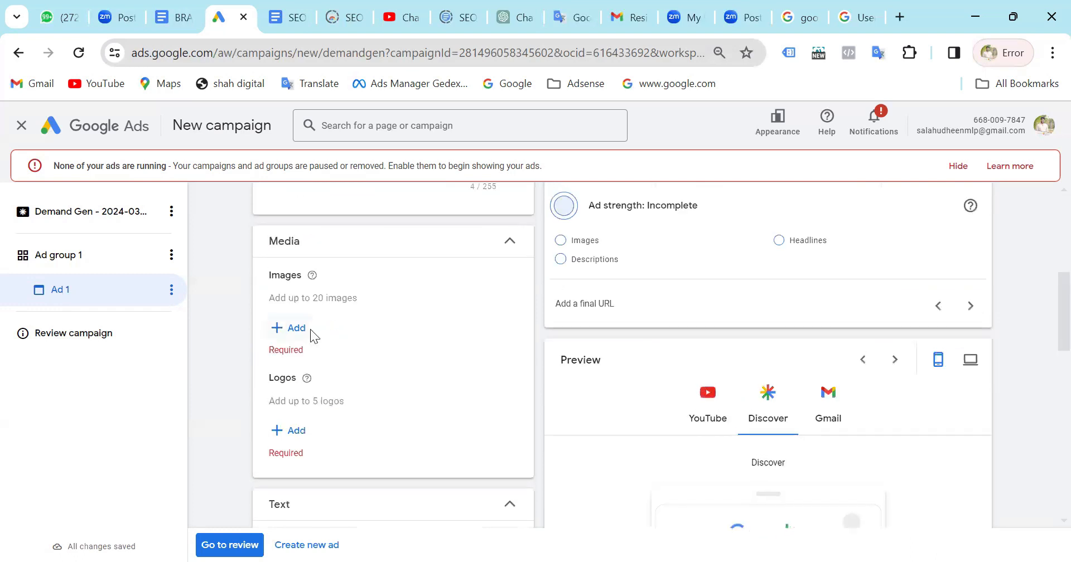
scroll(311, 329, "up", 5)
scroll(314, 337, "down", 1)
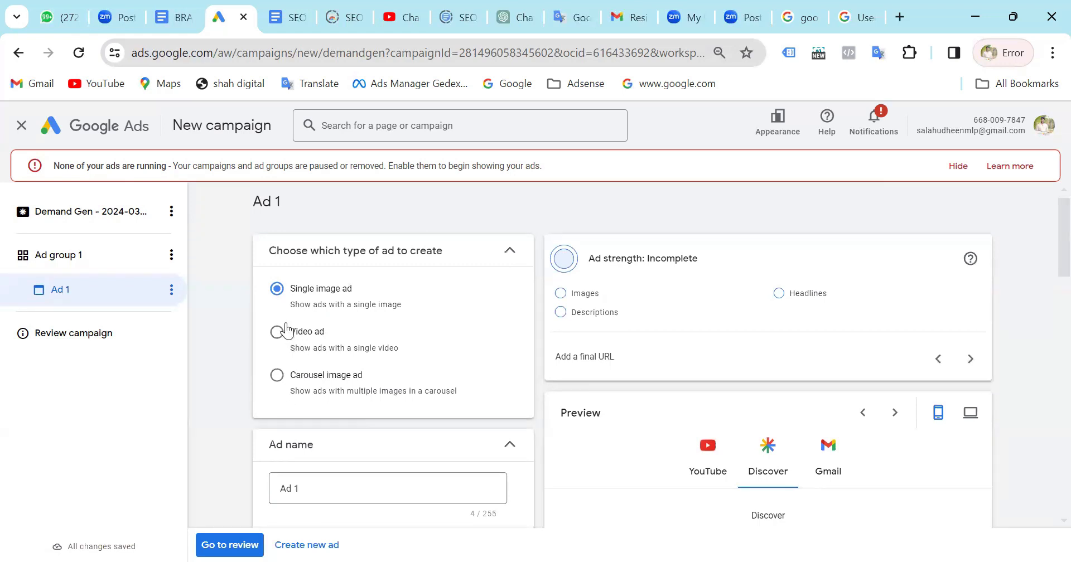
scroll(395, 349, "down", 1)
scroll(395, 349, "down", 1)
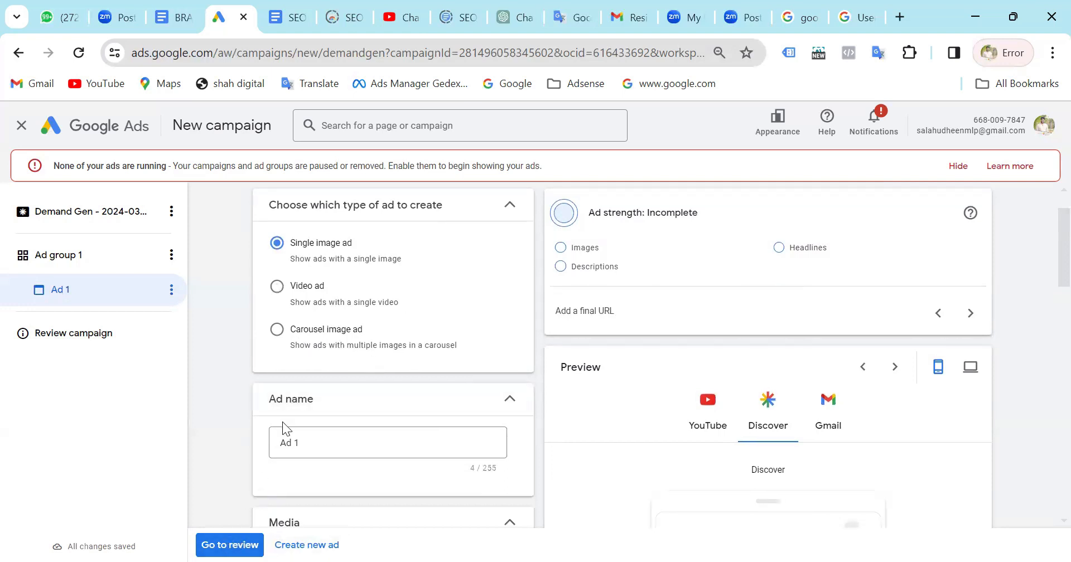
Open the image selection for Ad 1 and select the four square Oxdu poster images at the end of the asset library's first page.
scroll(282, 422, "down", 4)
left_click(279, 362)
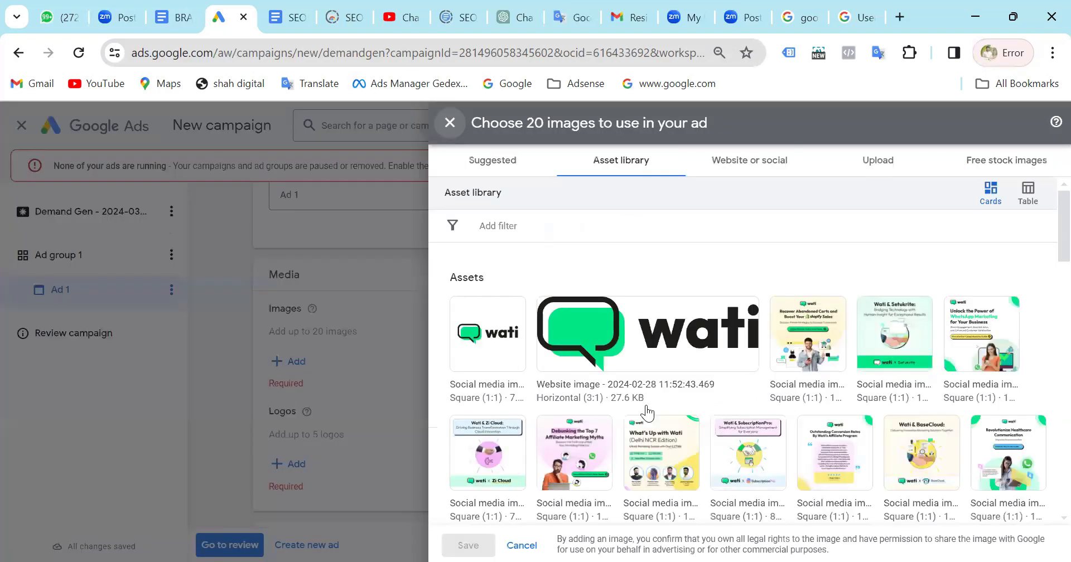
scroll(647, 413, "down", 10)
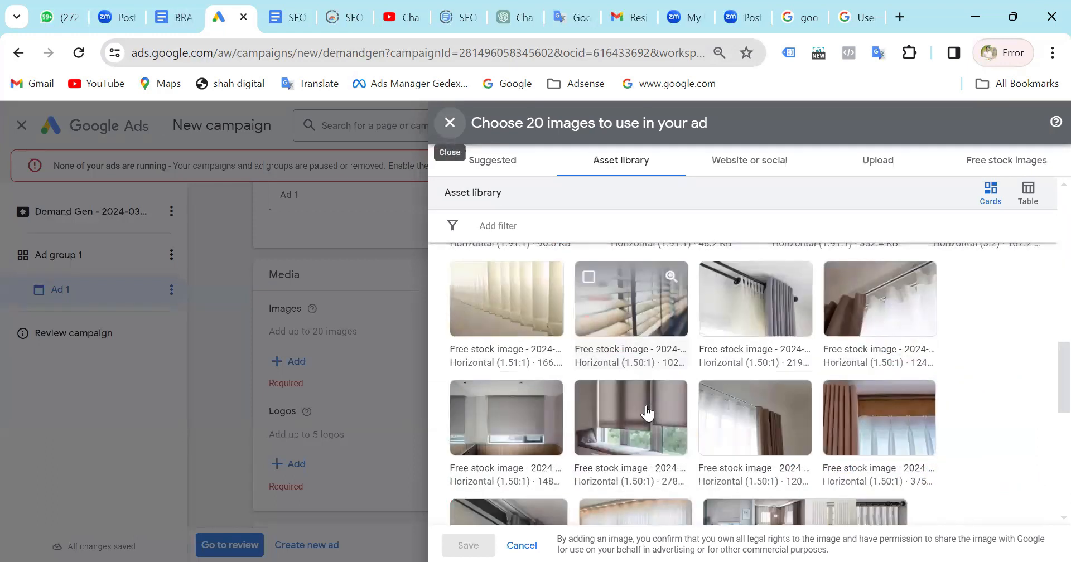
scroll(647, 413, "down", 5)
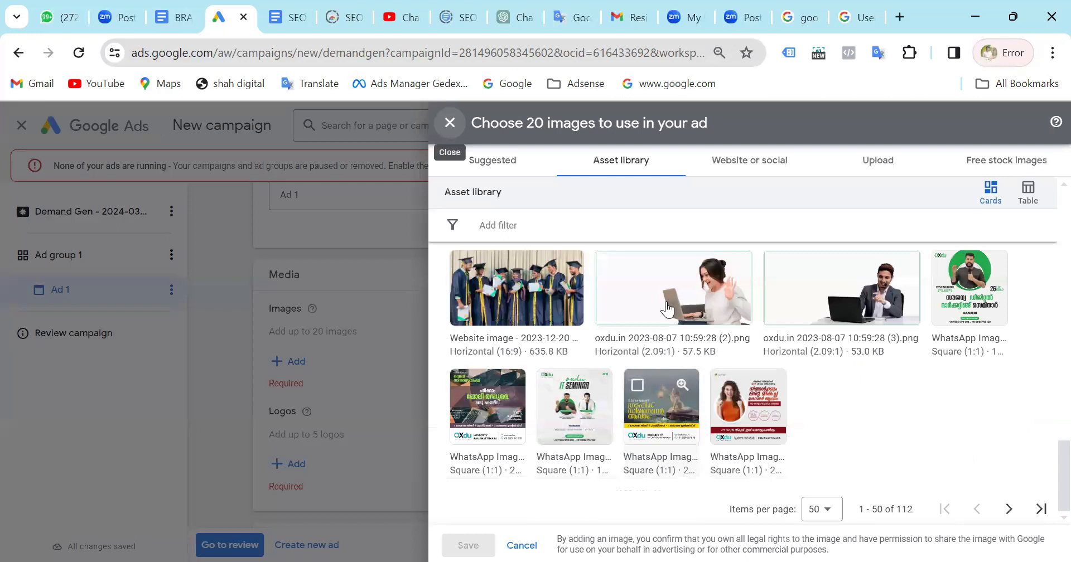
scroll(646, 405, "up", 3)
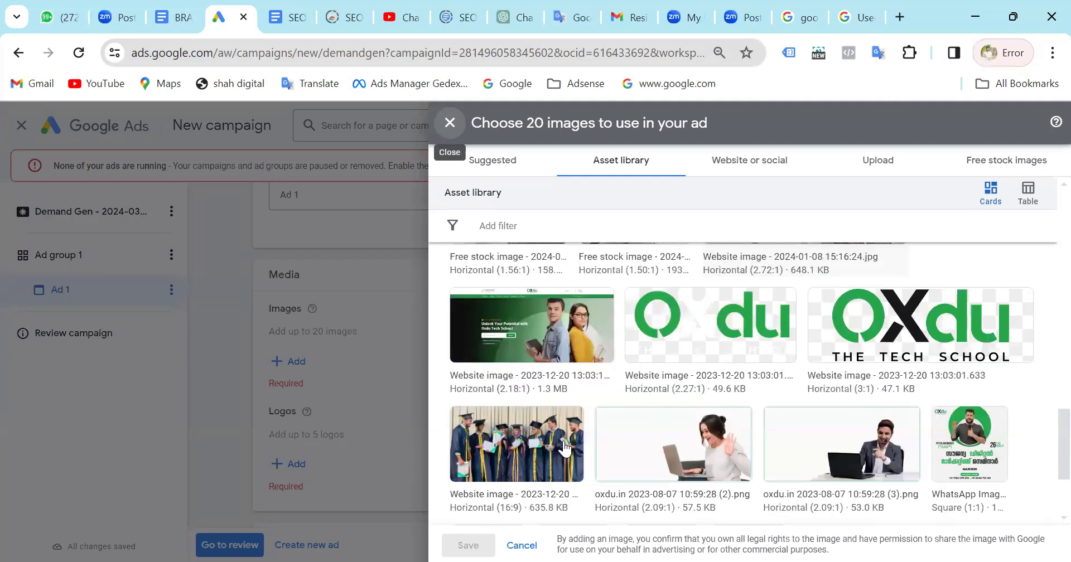
scroll(561, 418, "down", 3)
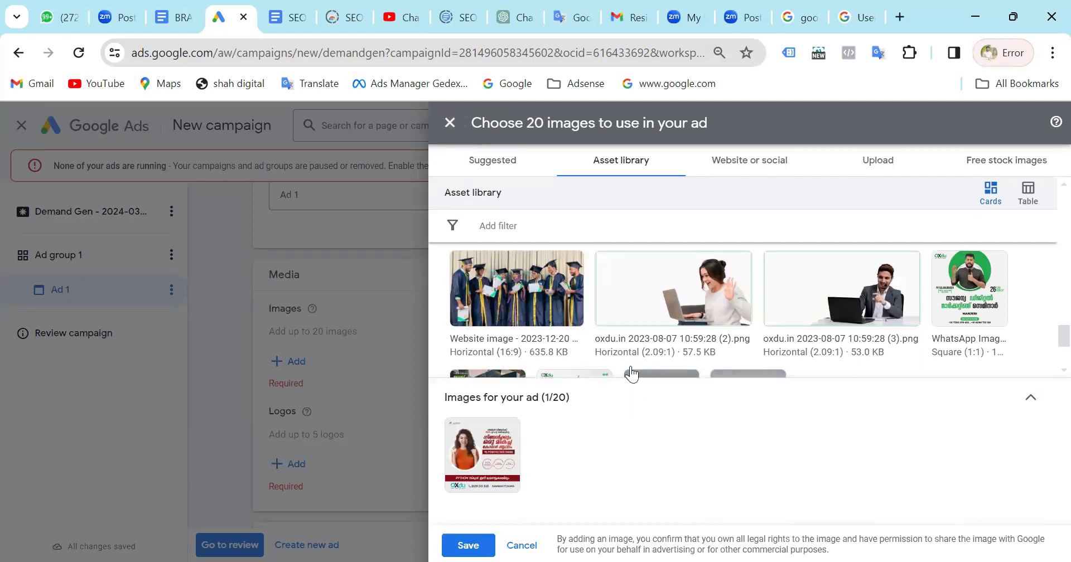
scroll(651, 321, "down", 3)
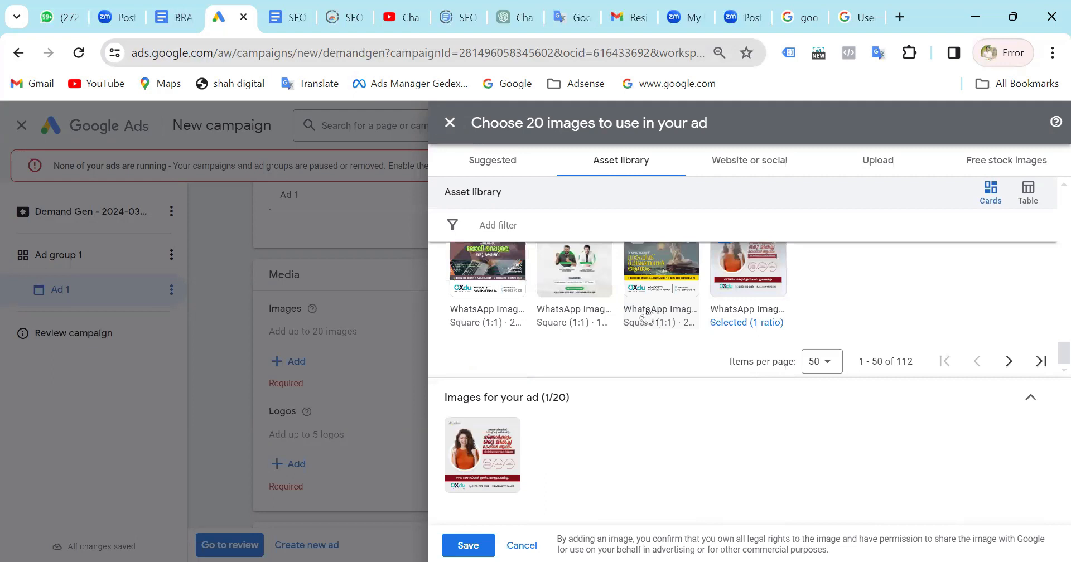
scroll(647, 315, "up", 1)
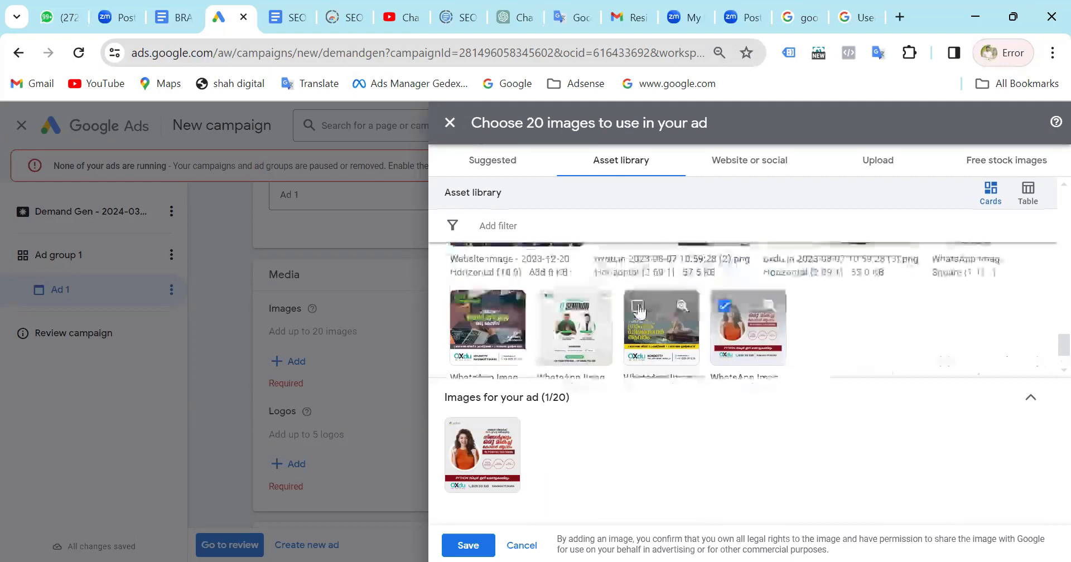
left_click(551, 307)
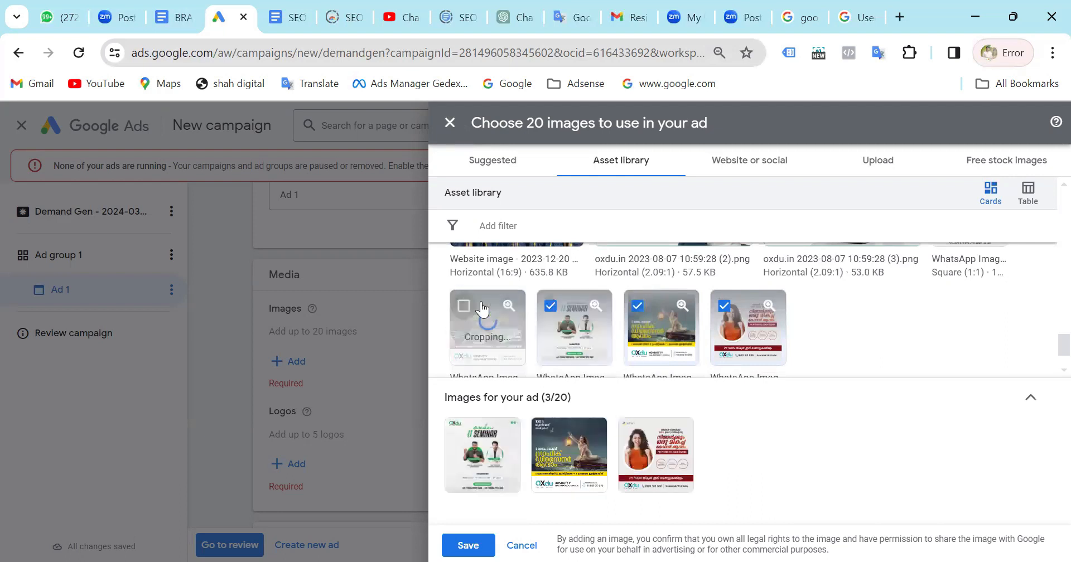
Add the graduates website image and the oxdu.in laptop images (2) and (3) to the ad's image selection.
scroll(789, 305, "up", 2)
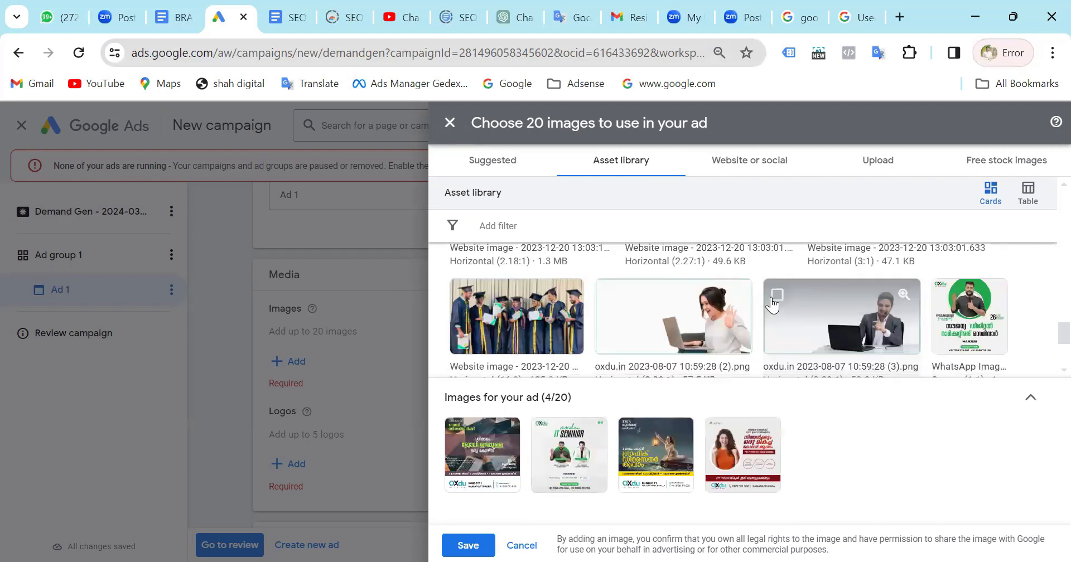
left_click(774, 298)
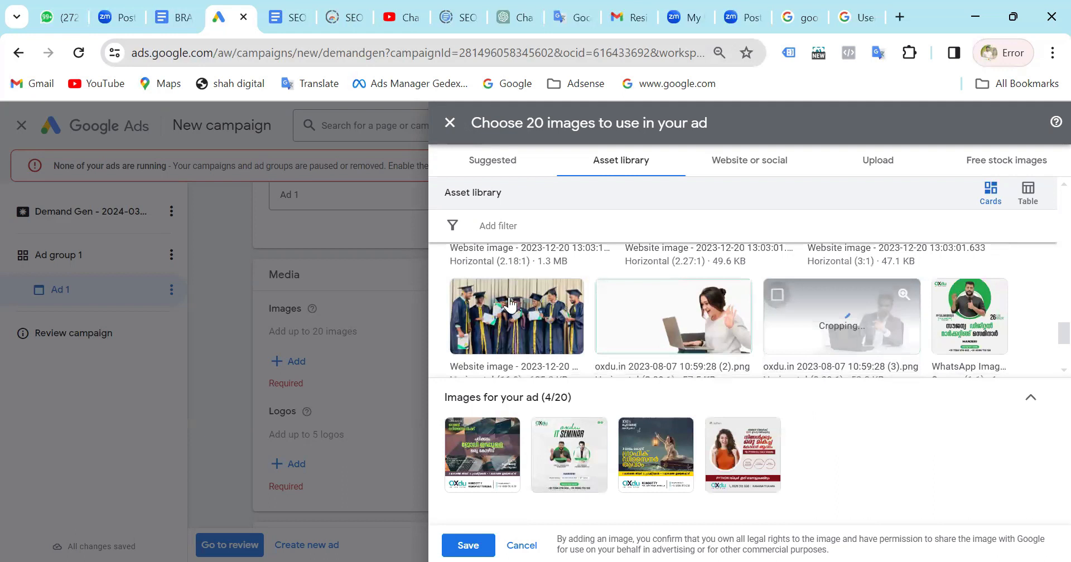
left_click(463, 296)
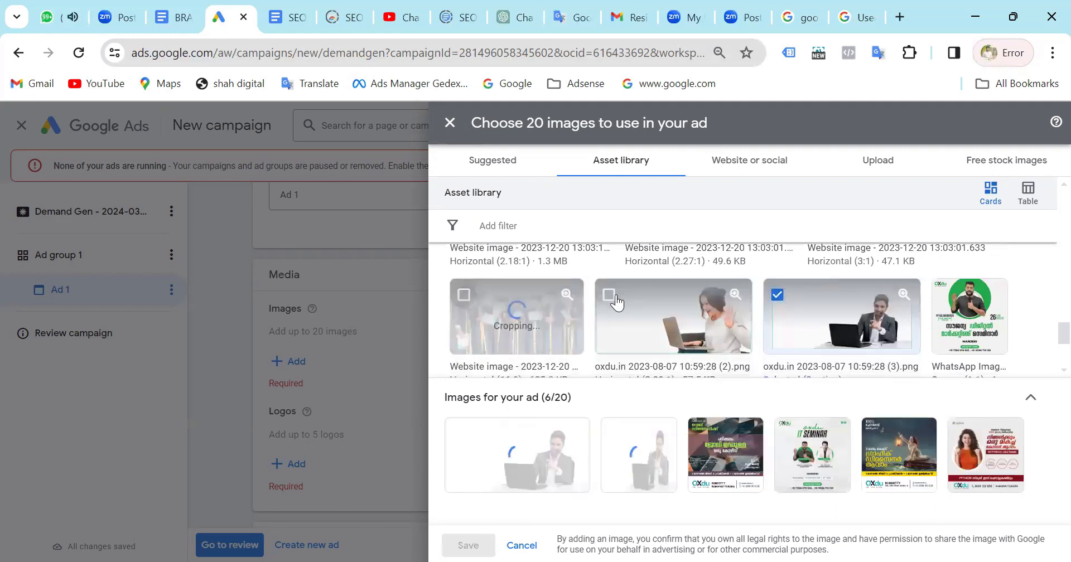
Add the Oxdu website banner image in 1.91:1, 1:1 and 4:5 ratios, framing the headline in the 1:1 crop and the two people in the 4:5 crop.
scroll(611, 302, "up", 2)
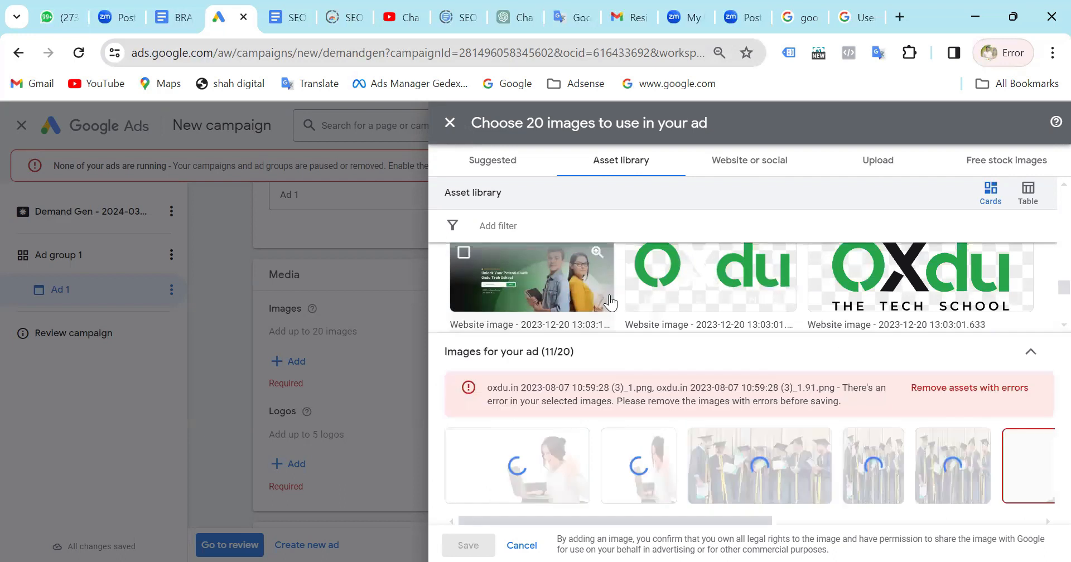
scroll(611, 302, "up", 1)
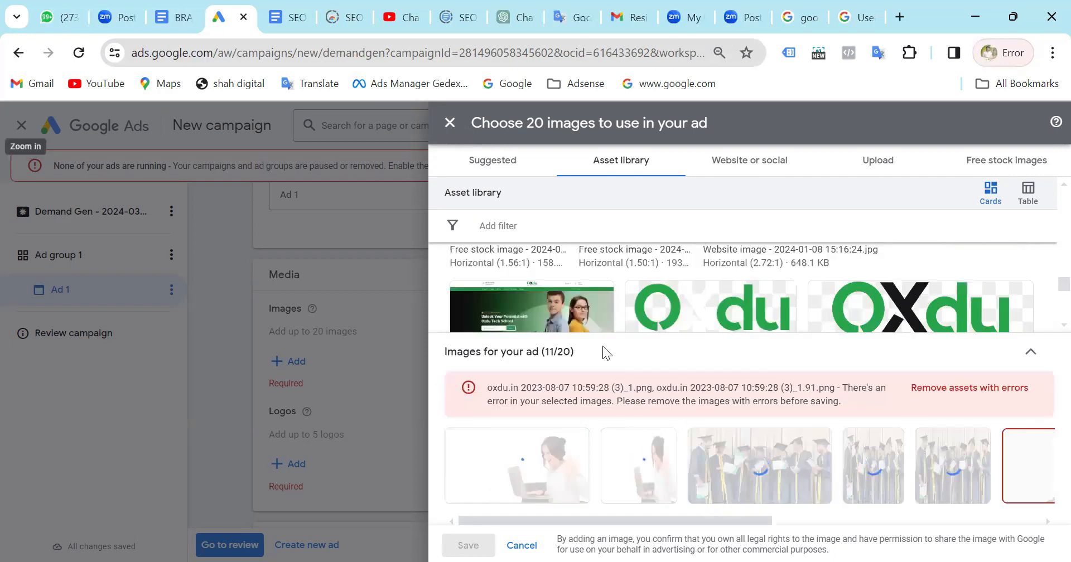
left_click(690, 290)
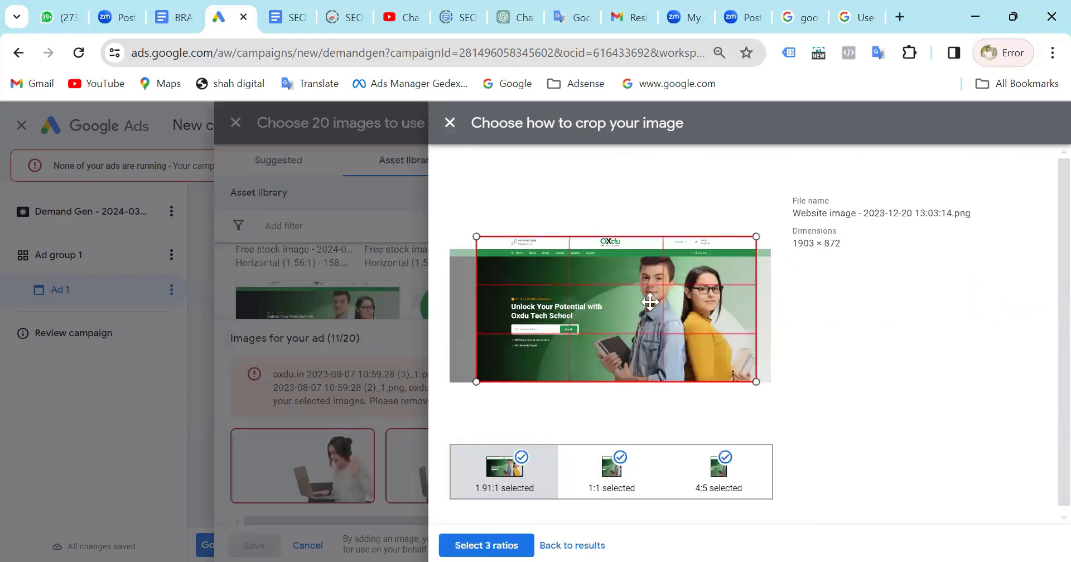
left_click(584, 487)
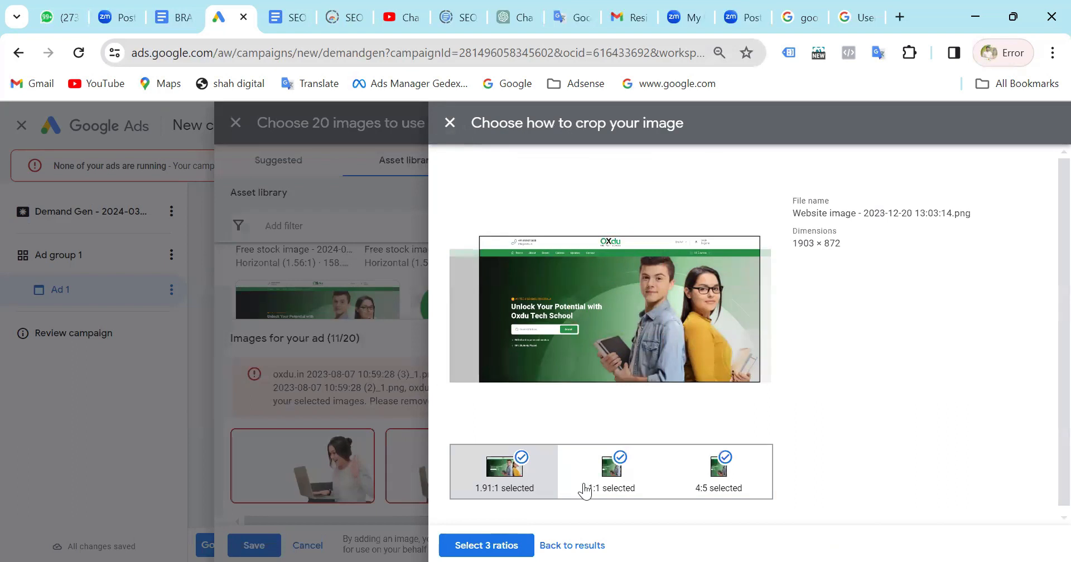
left_click_drag(538, 294, 565, 228)
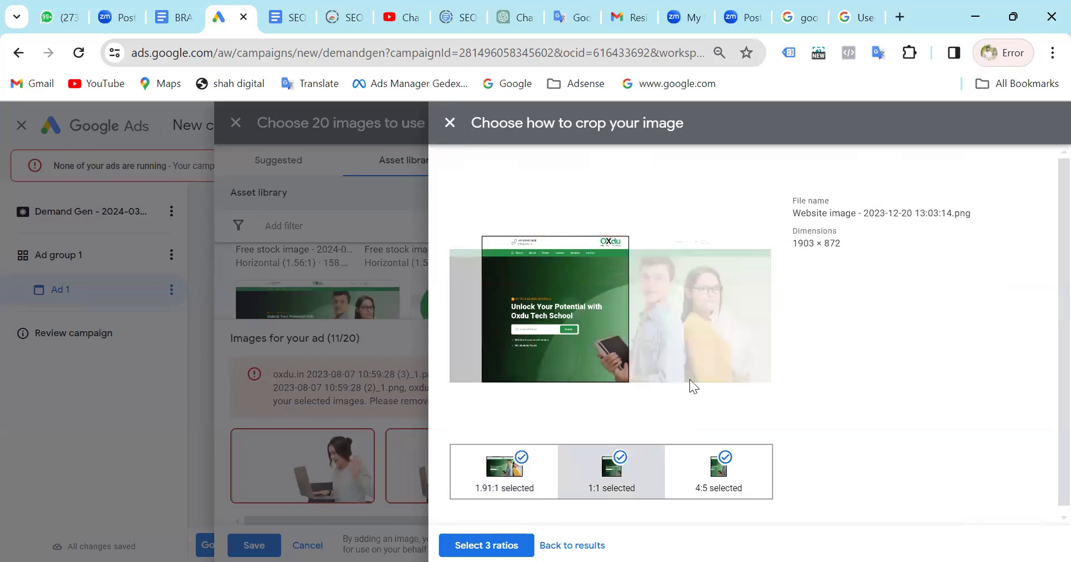
left_click(695, 487)
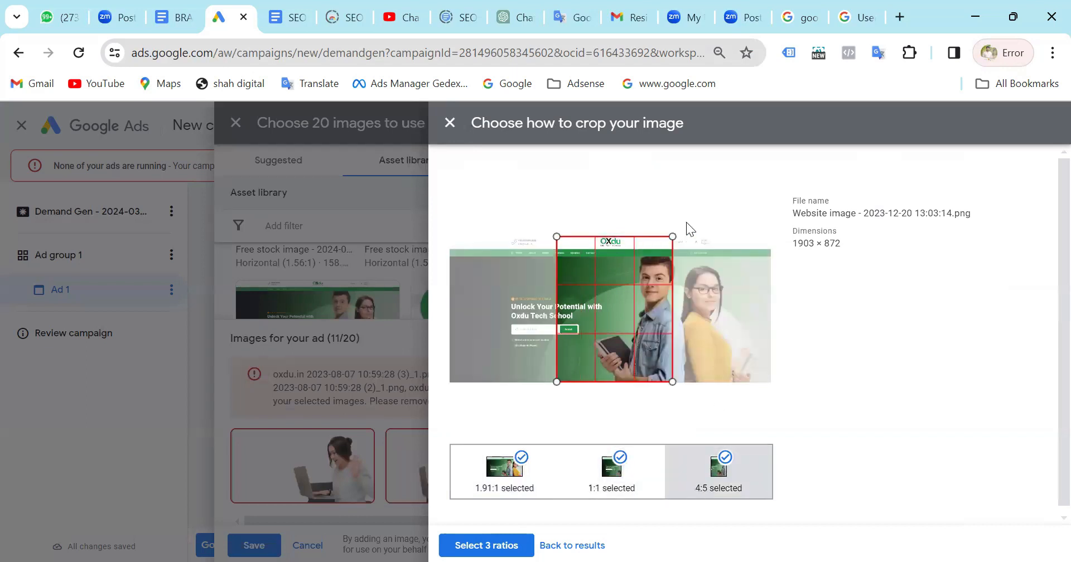
left_click_drag(676, 225, 670, 224)
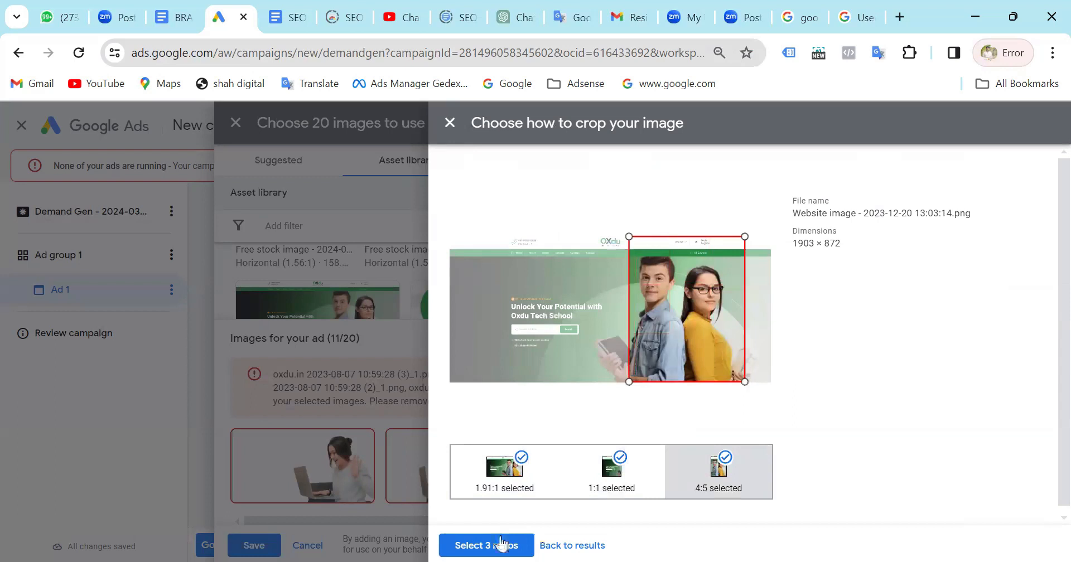
left_click(498, 544)
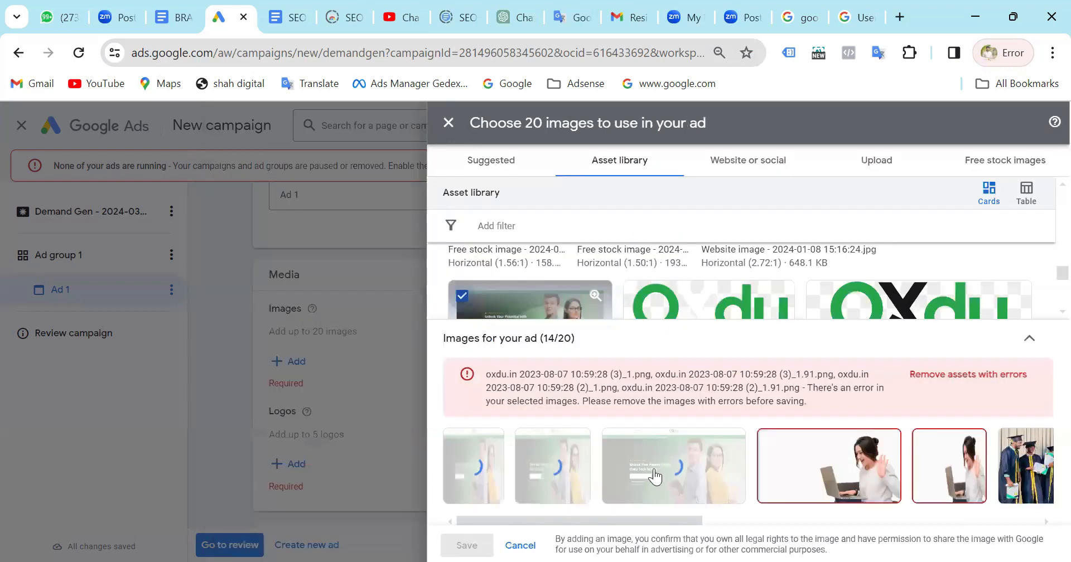
Try to fix the horizontal image of the waving woman by checking and reselecting its 1.91:1 and 1:1 crops.
left_click(779, 455)
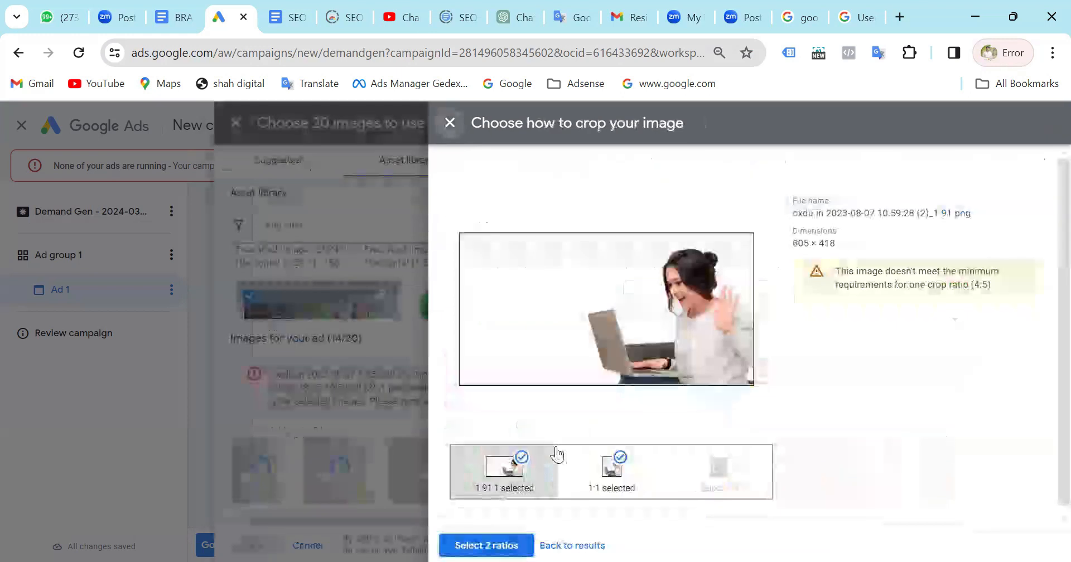
left_click(580, 487)
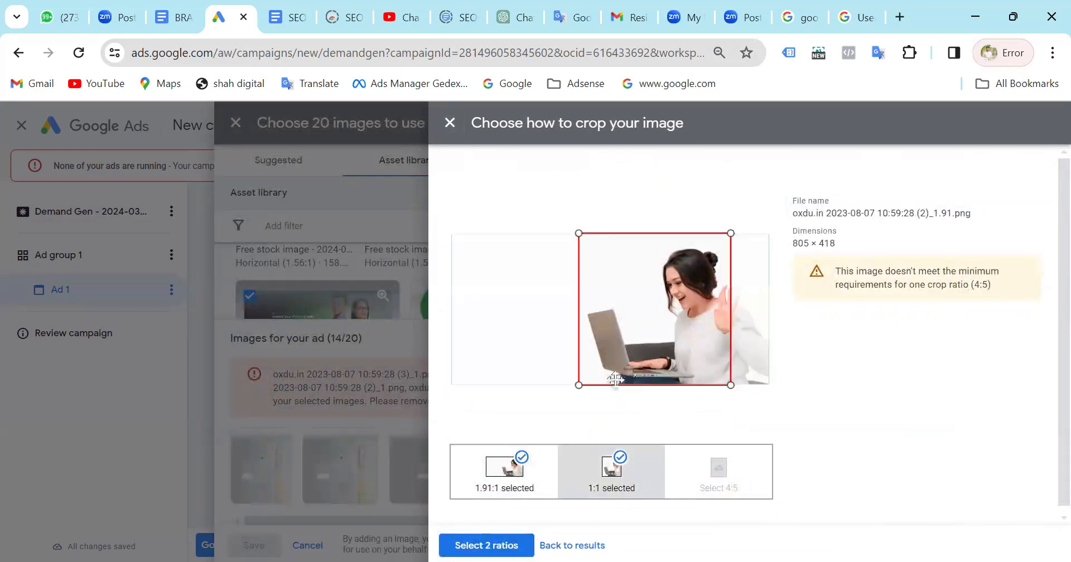
left_click(537, 484)
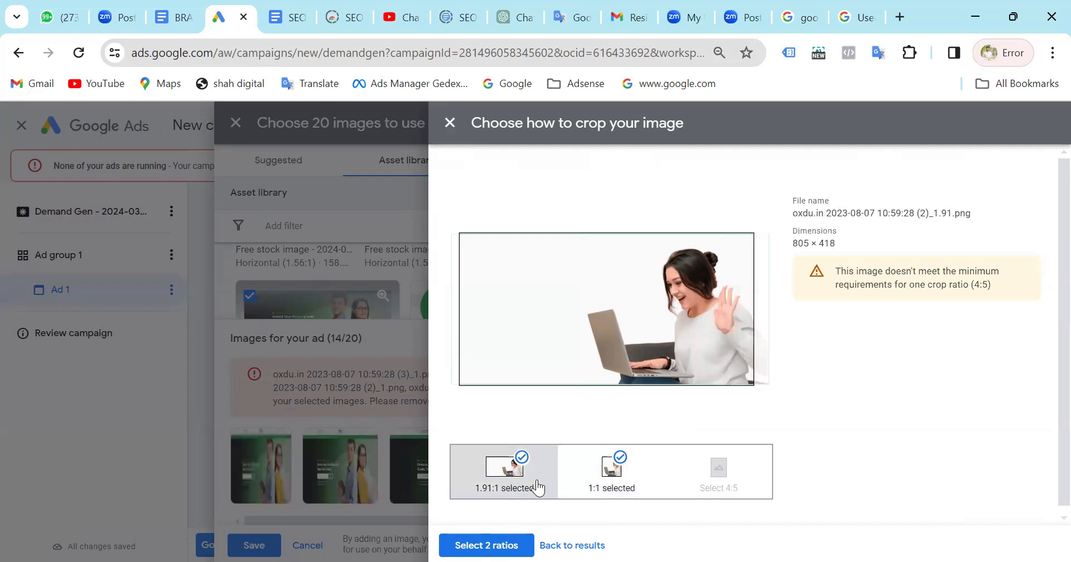
left_click(498, 544)
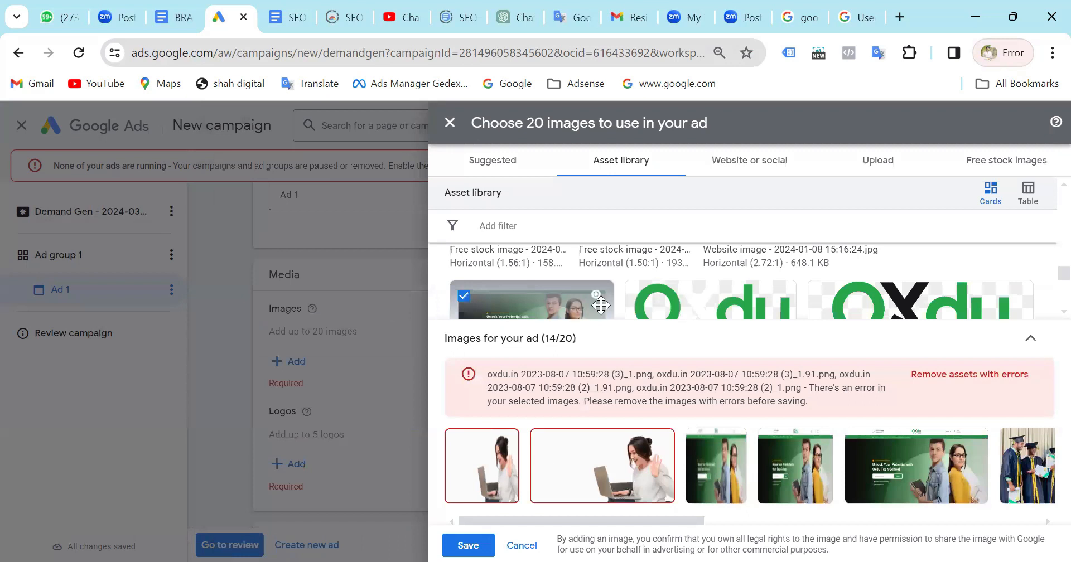
Tighten the 1.91:1 crop around the waving woman and her laptop in the horizontal image, and apply both selected ratios.
left_click(544, 456)
left_click_drag(460, 233, 544, 277)
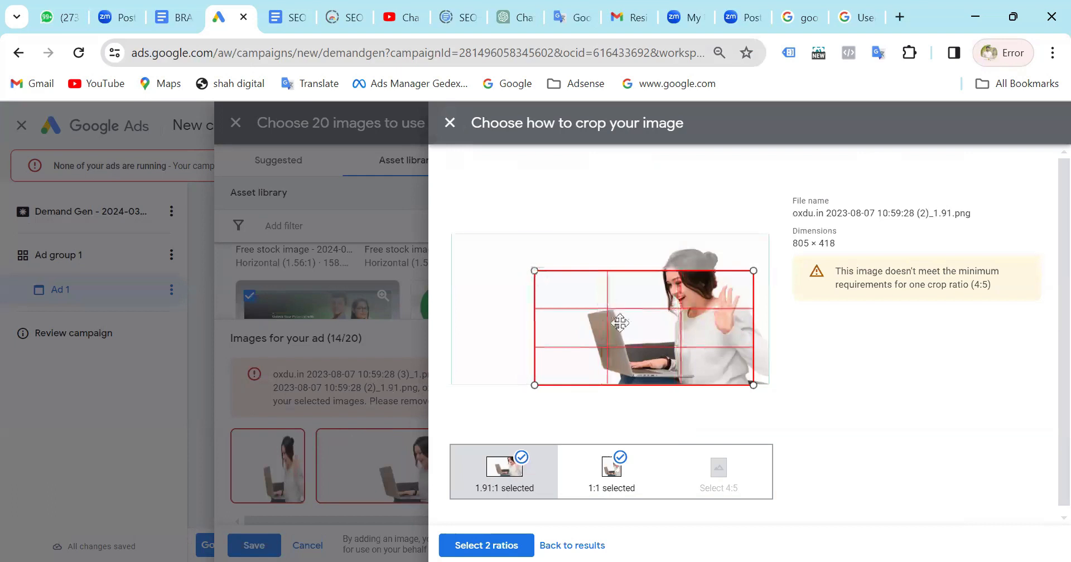
left_click_drag(636, 316, 647, 295)
left_click(484, 544)
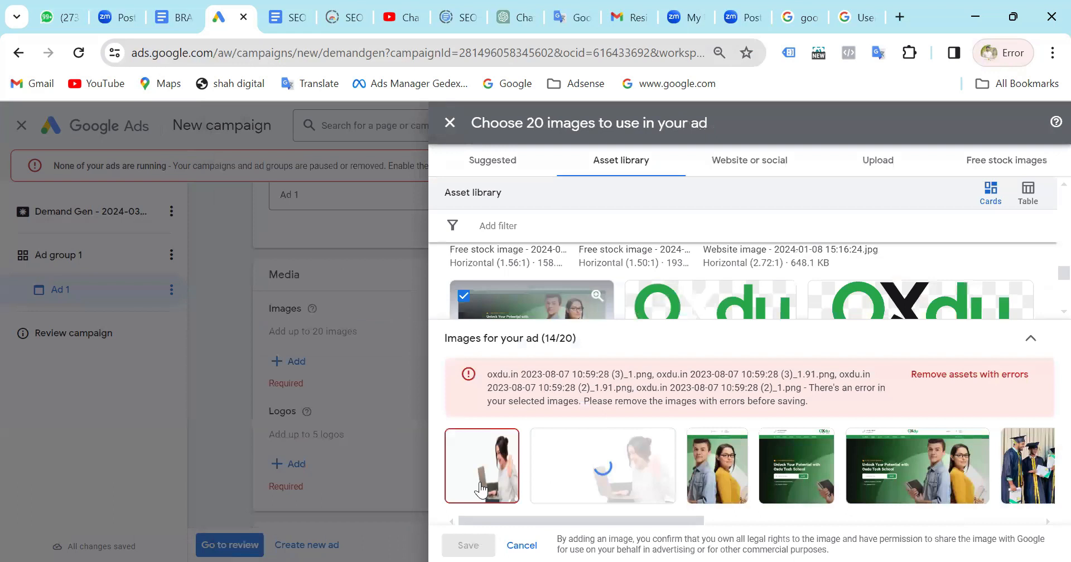
Try to fix the square image of the waving woman by adjusting its 1:1 crop and applying the ratio.
left_click(459, 448)
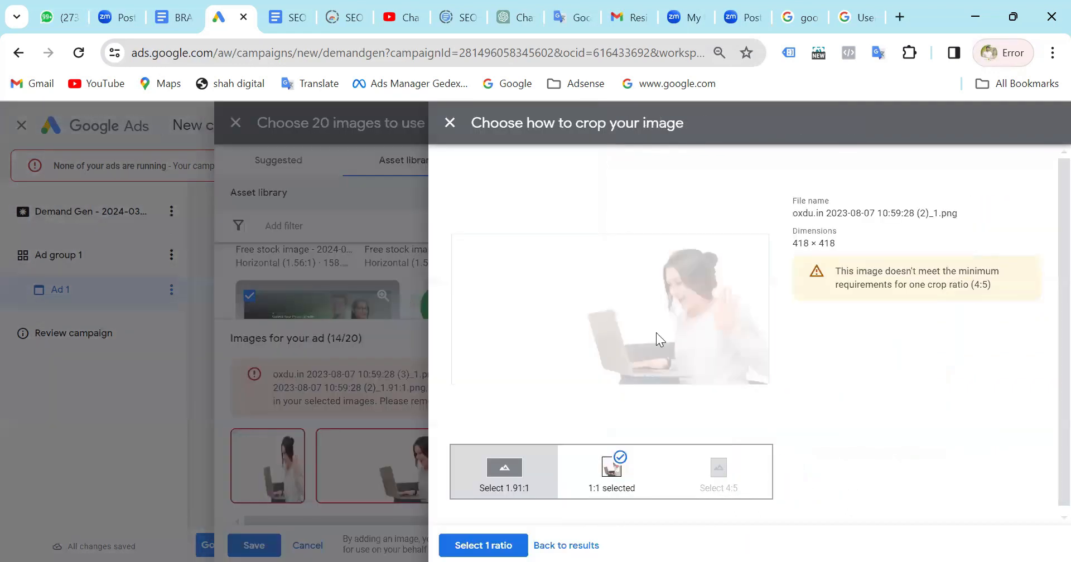
left_click(608, 477)
mouse_move(637, 335)
left_mouse_down()
mouse_move(671, 336)
mouse_move(616, 338)
left_mouse_up()
left_click(478, 544)
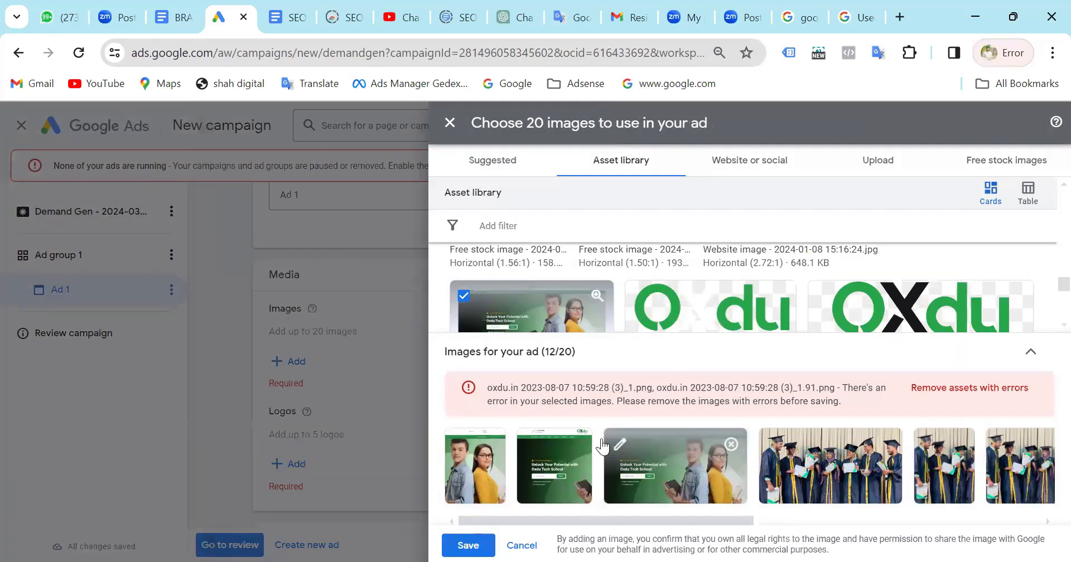
Remove the two remaining oxdu.in (3) laptop images with errors and save the ad's image selection.
left_click(695, 441)
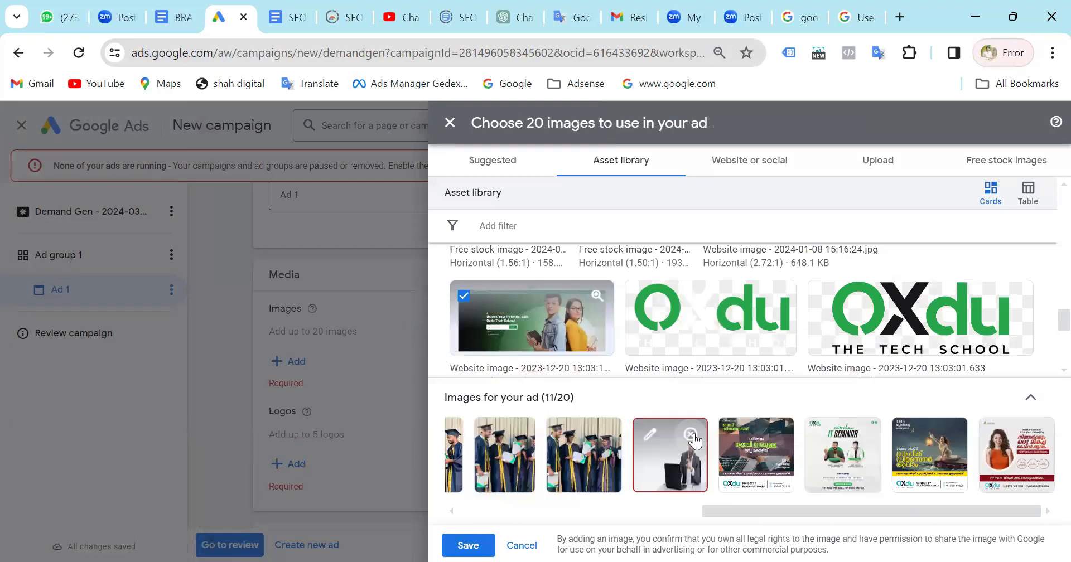
left_click(695, 441)
left_click(465, 544)
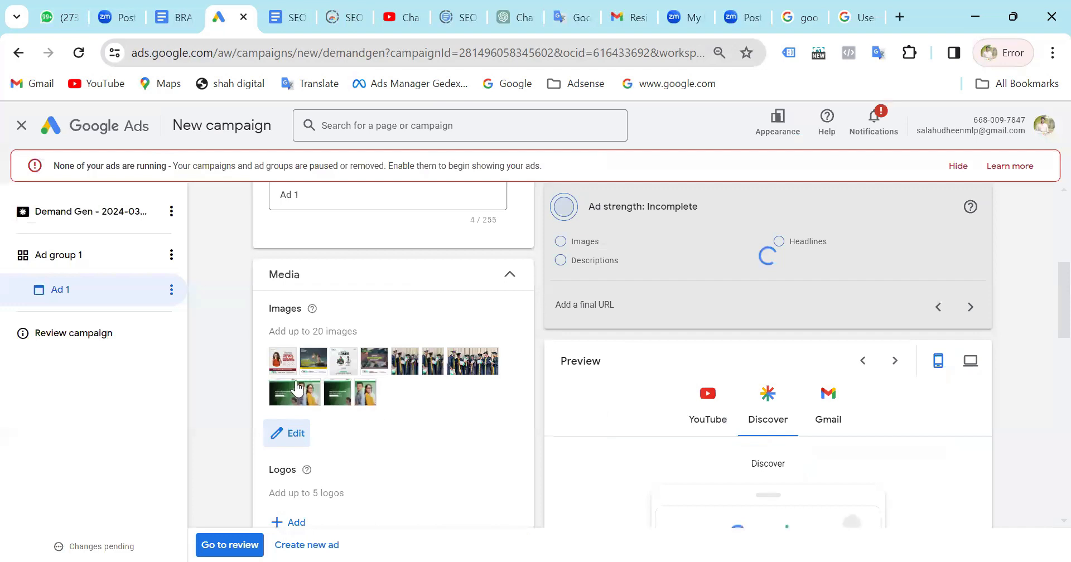
Open the logo selection for Ad 1 and locate the Oxdu images in the asset library.
scroll(296, 384, "down", 2)
left_click(296, 383)
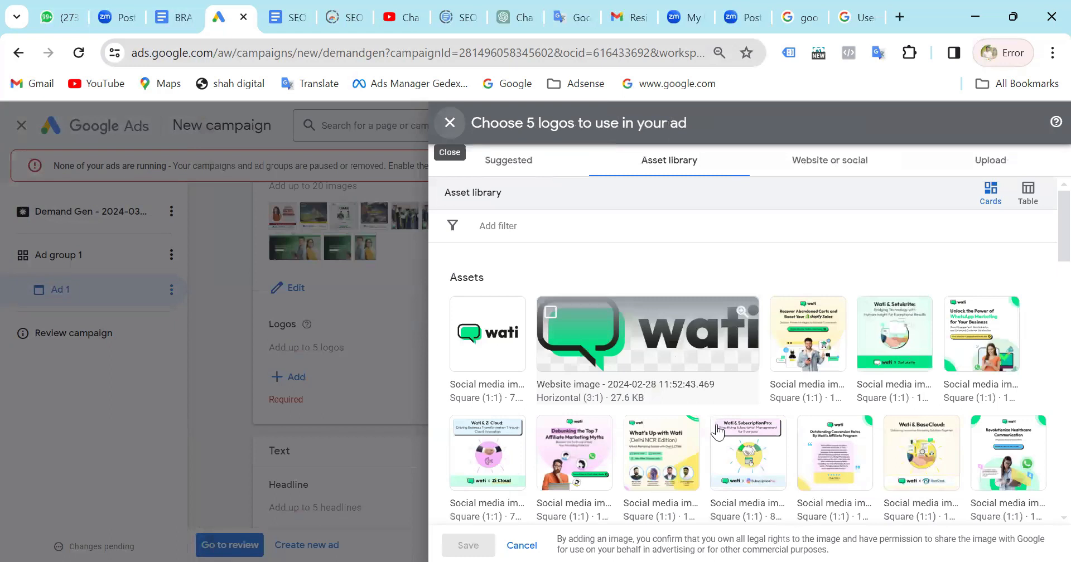
scroll(647, 352, "down", 5)
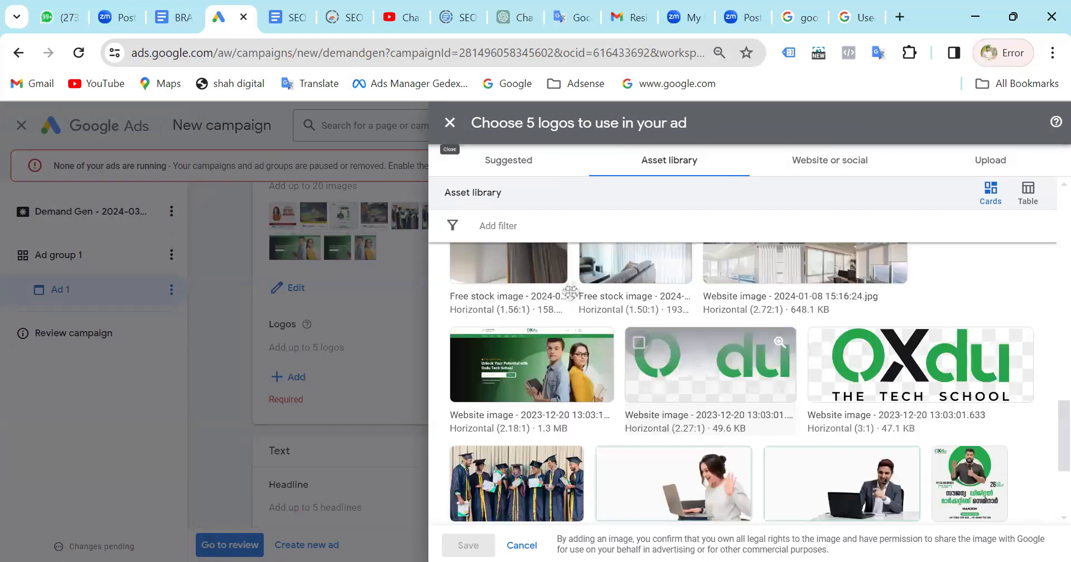
Try 1:1 crops of the two horizontal Oxdu logo images, returning to the results without selecting either one.
left_click(710, 365)
left_click_drag(600, 315, 713, 305)
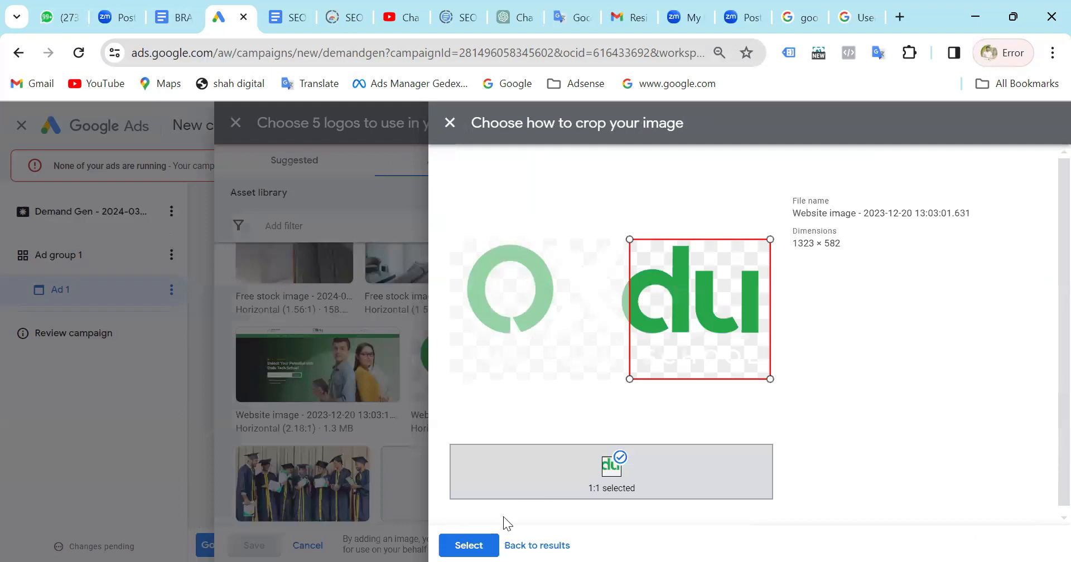
left_click(537, 545)
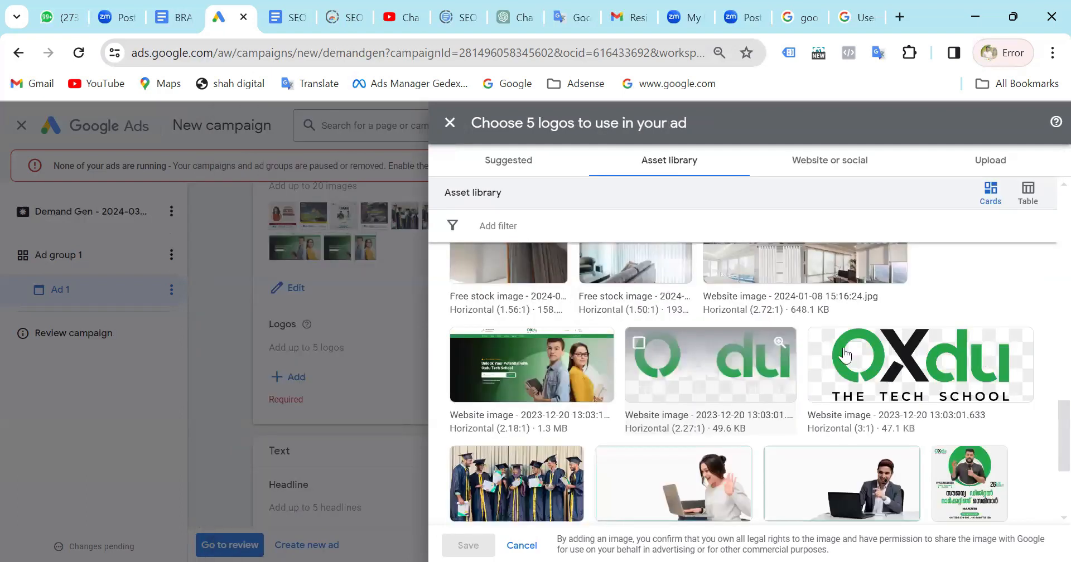
left_click(820, 346)
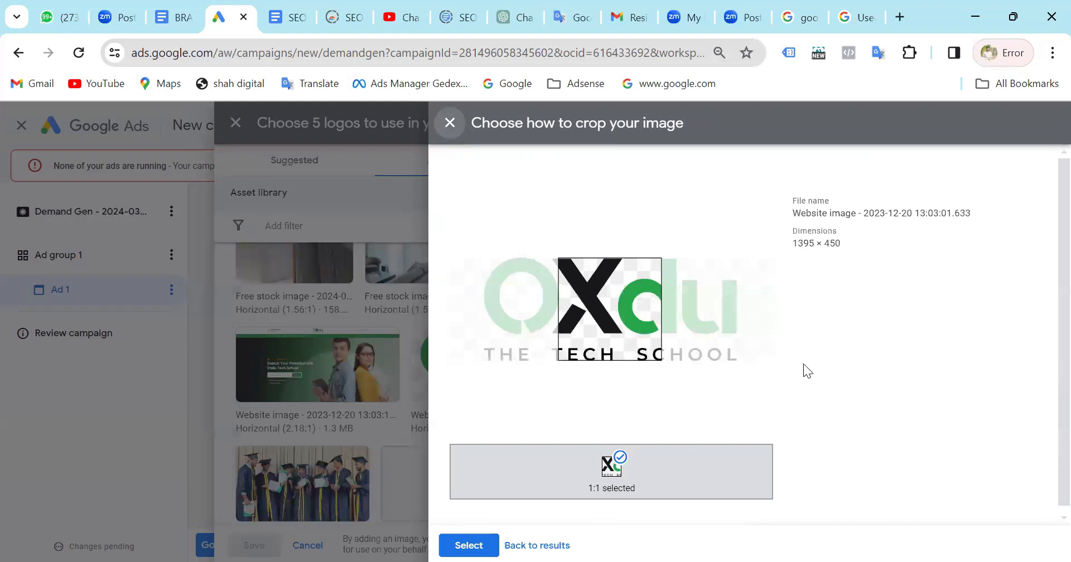
left_click_drag(536, 317, 697, 310)
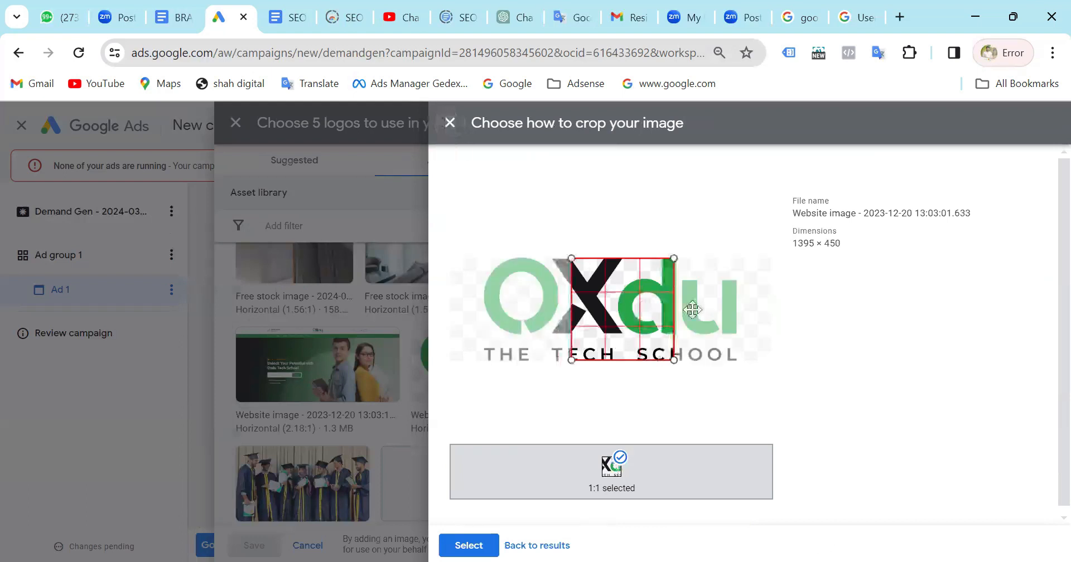
left_click(529, 545)
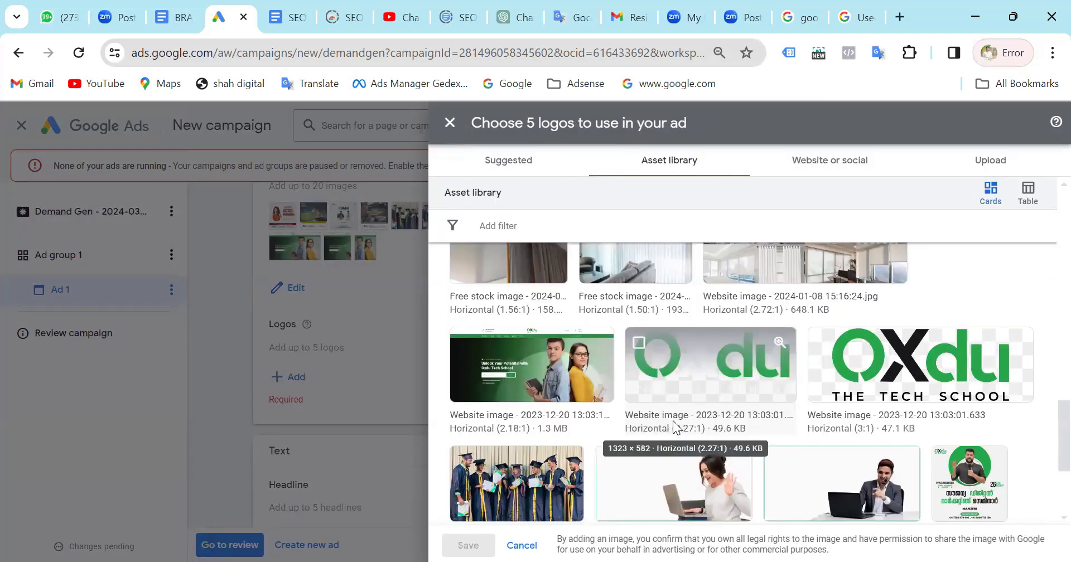
Add the Oxdu IT Seminar poster as a logo, cropped 1:1 tightly around the Oxdu logo in its corner, and save it.
scroll(675, 427, "down", 3)
left_click(539, 428)
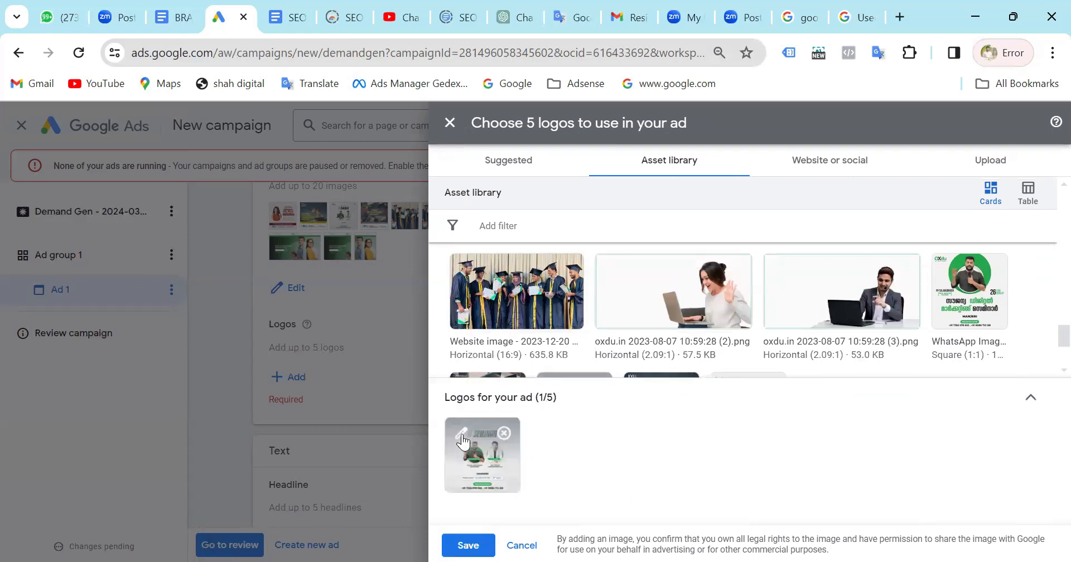
left_click(464, 446)
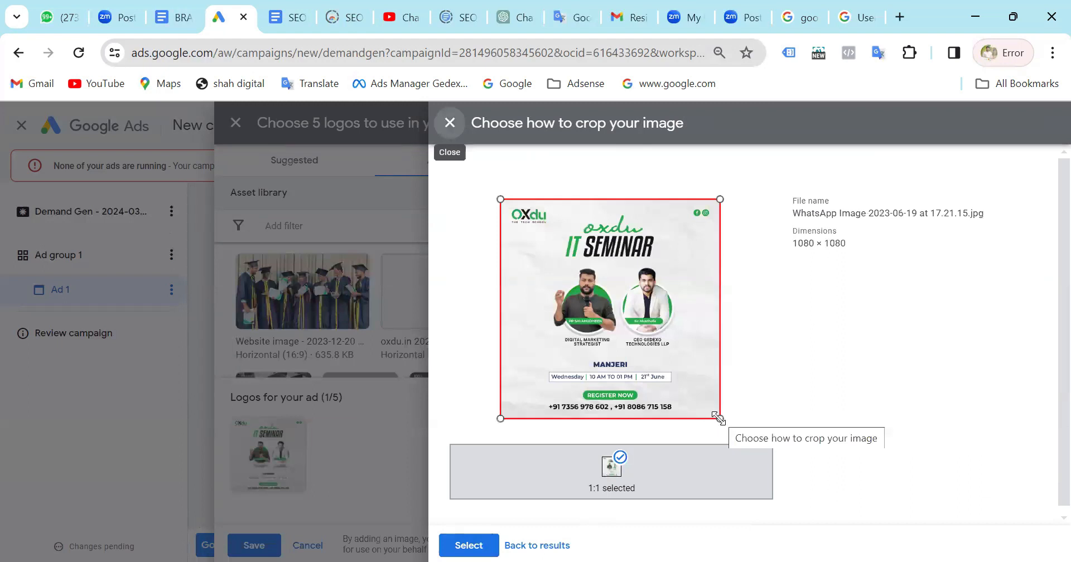
left_click_drag(719, 418, 539, 225)
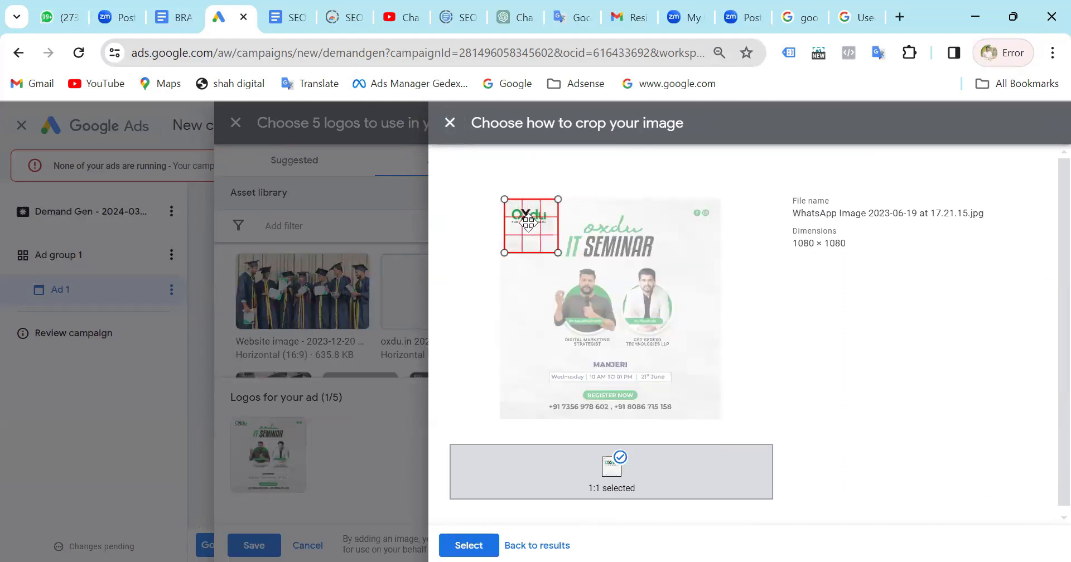
left_click(568, 257)
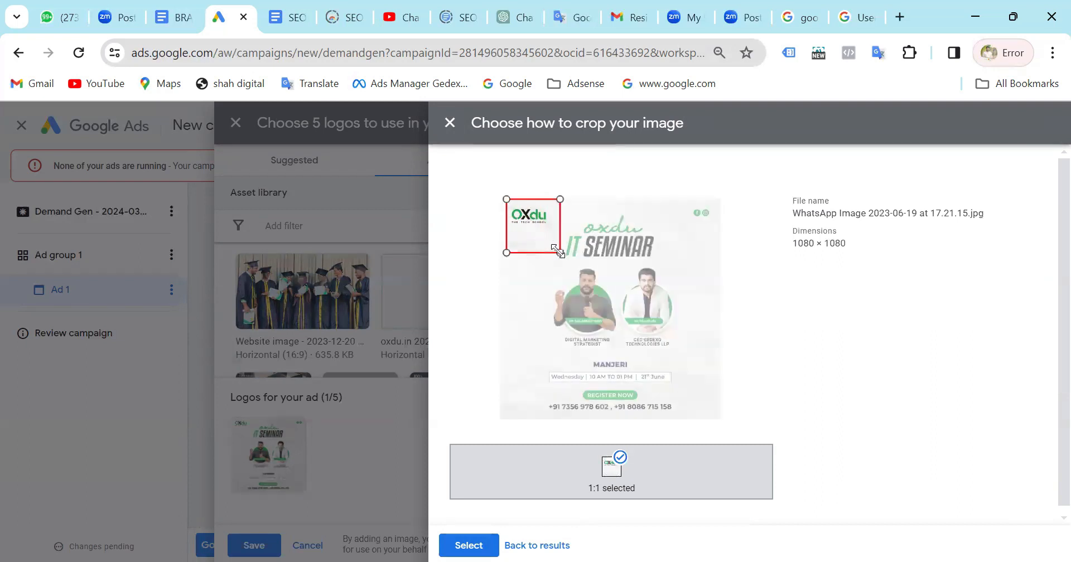
left_click_drag(560, 253, 525, 217)
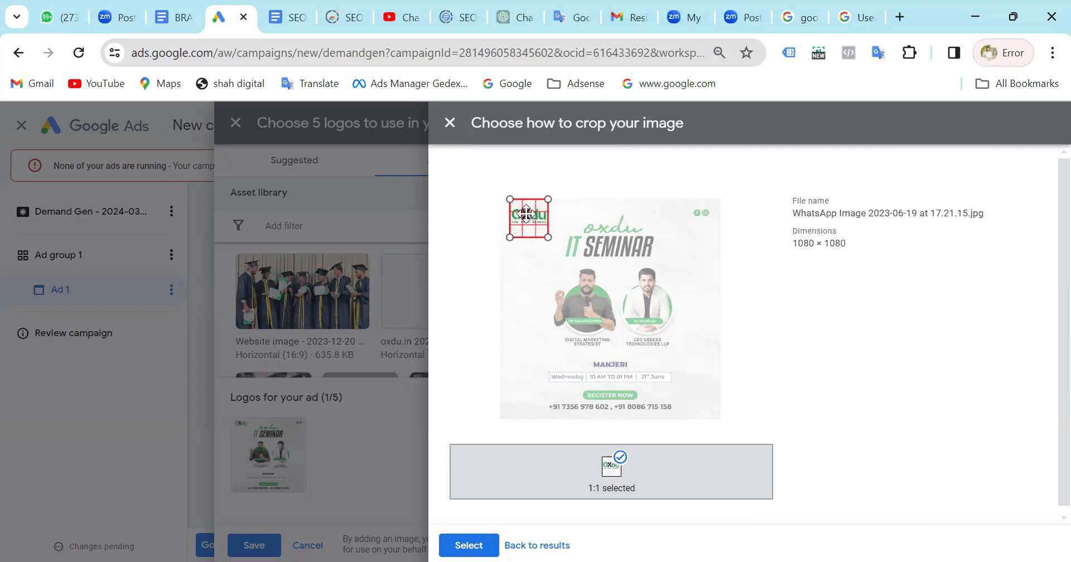
left_click(464, 542)
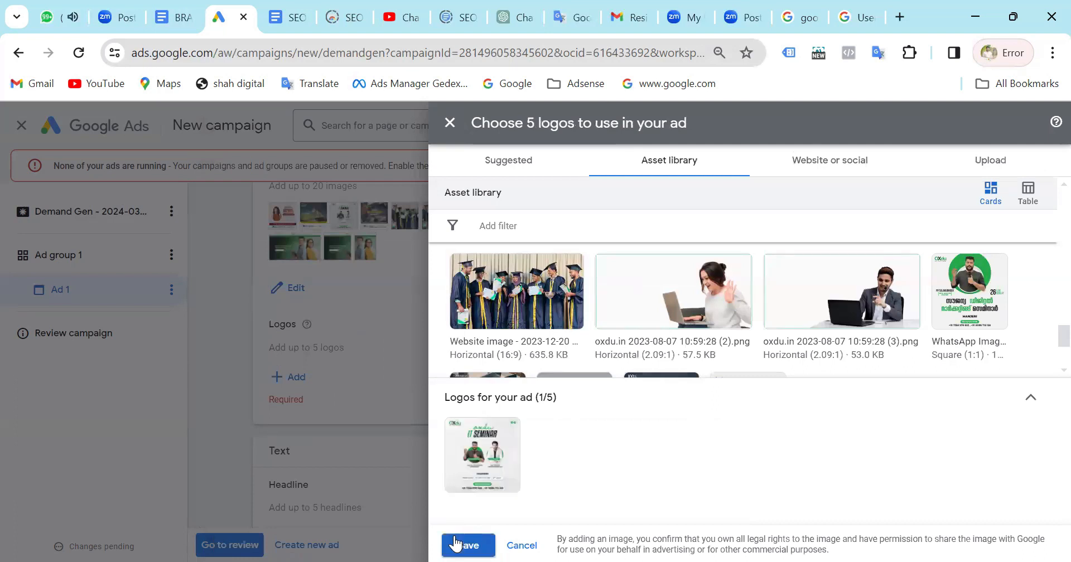
left_click(456, 544)
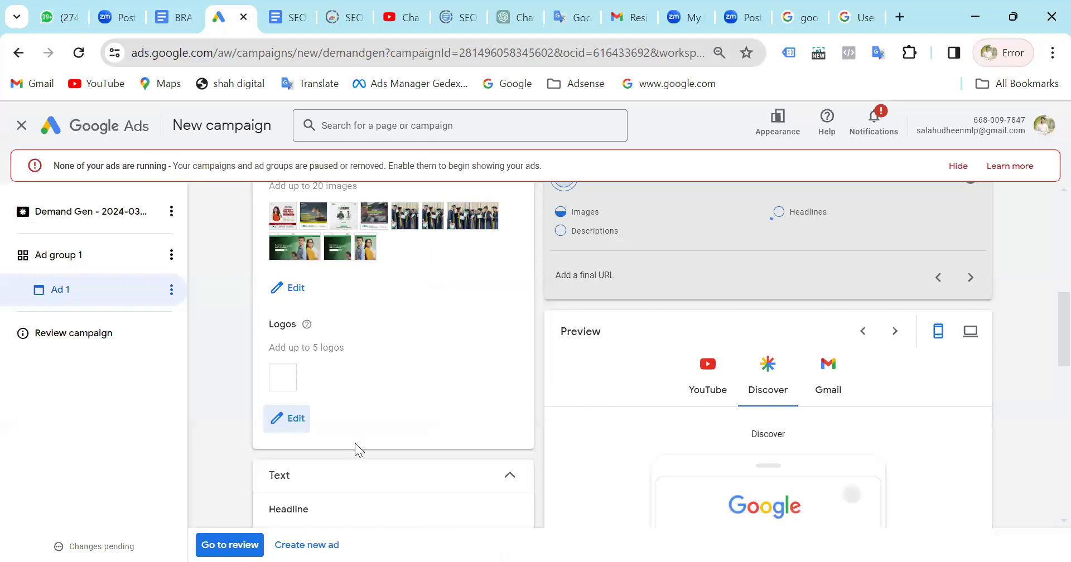
Add a second headline field to the text of Ad 1.
scroll(355, 443, "down", 5)
left_click(373, 307)
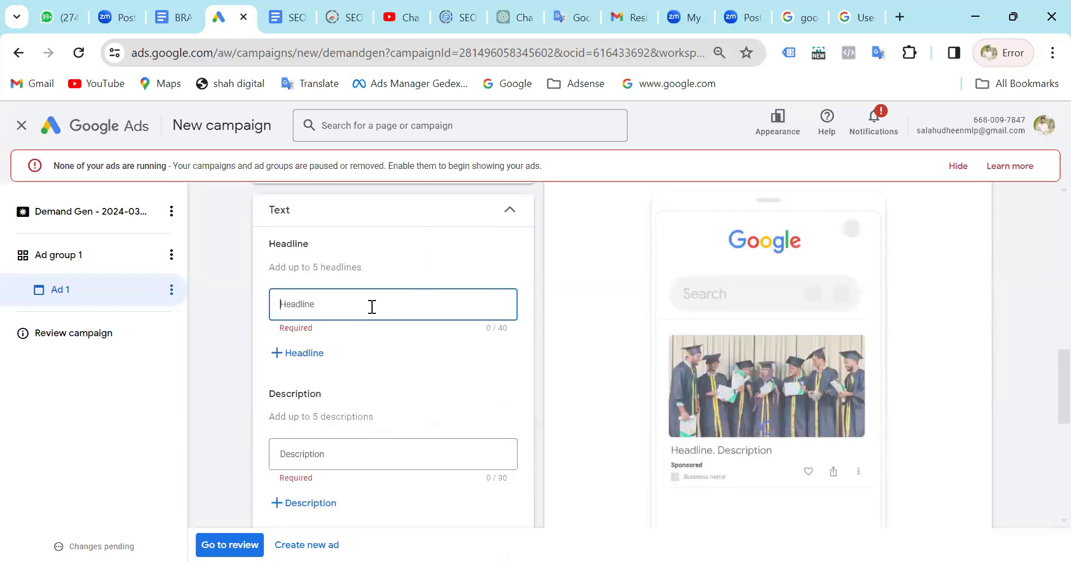
left_click(316, 350)
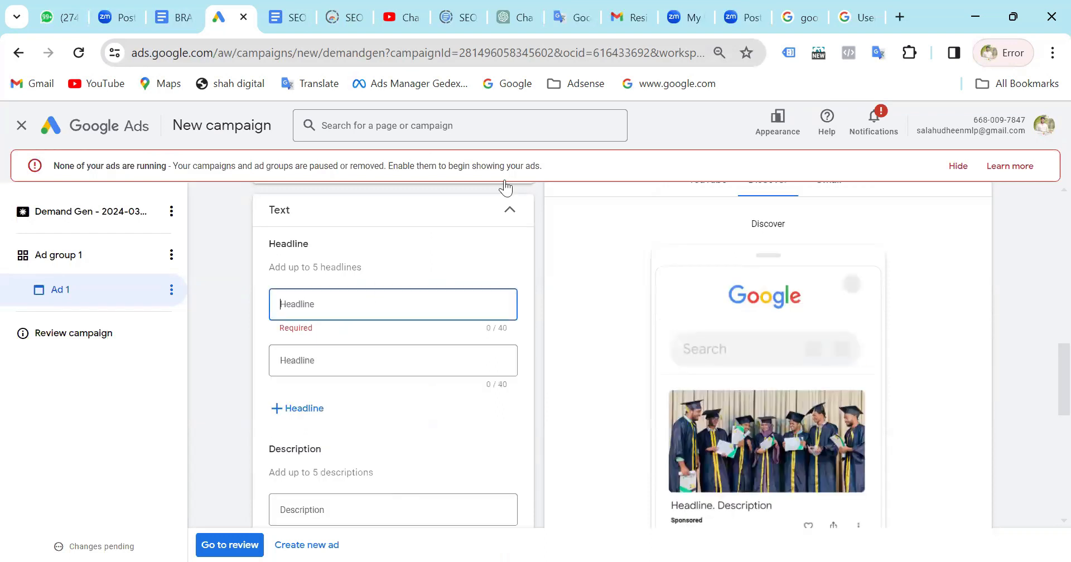
Open oxdu.in in another browser tab, copy the tagline and main heading from its home page, and return to the campaign.
left_click(858, 18)
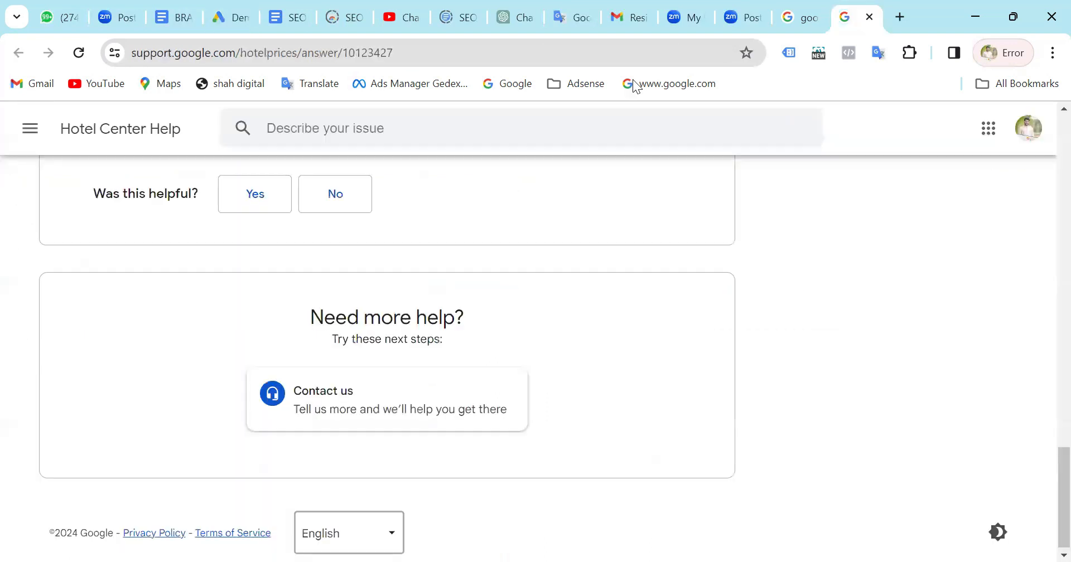
left_click(511, 55)
type("ox")
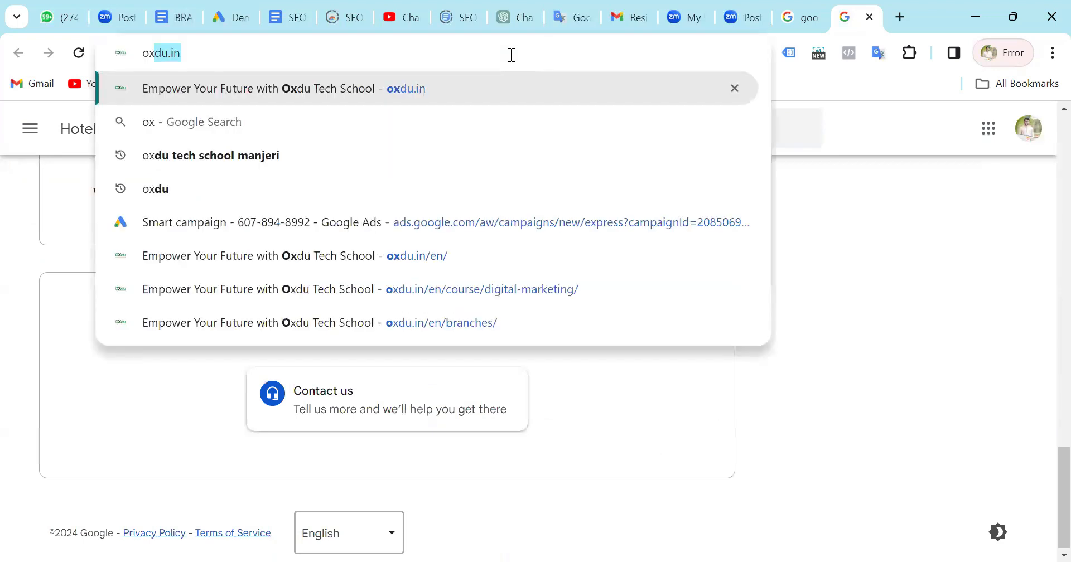
left_click(495, 95)
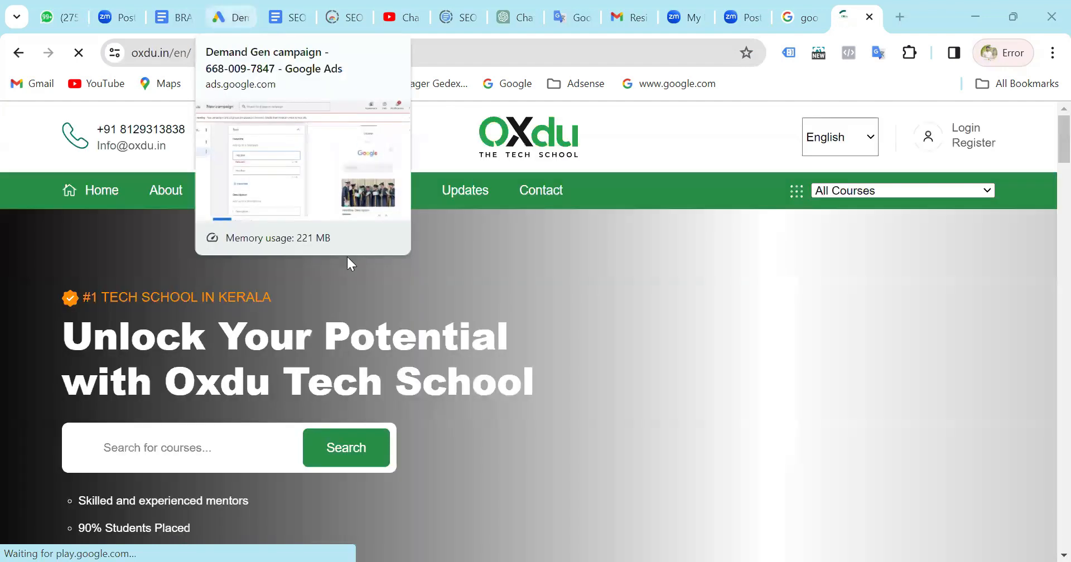
left_click_drag(372, 340, 425, 372)
key("ctrl+c")
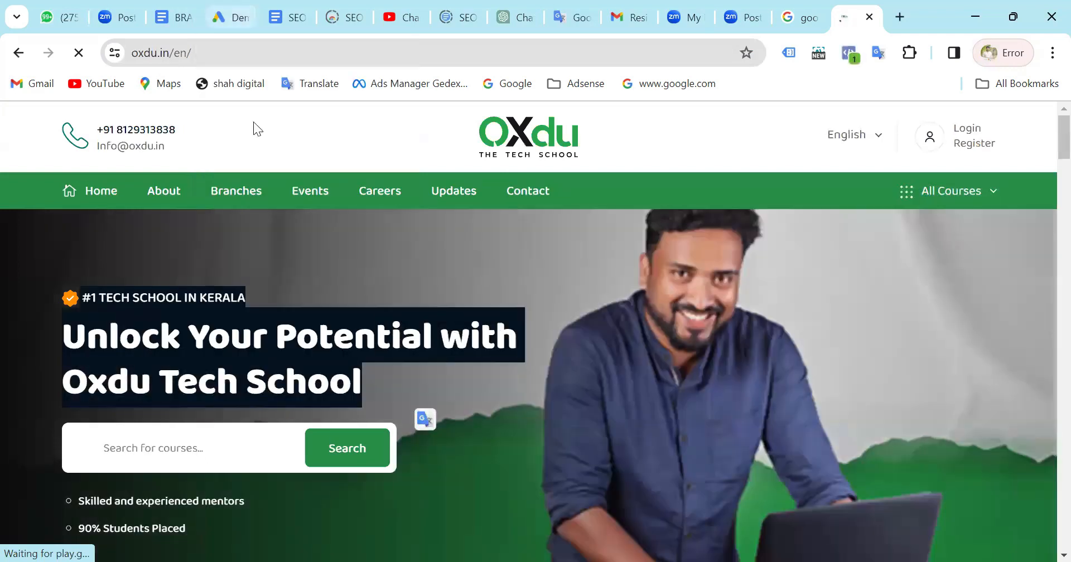
key("ctrl+4")
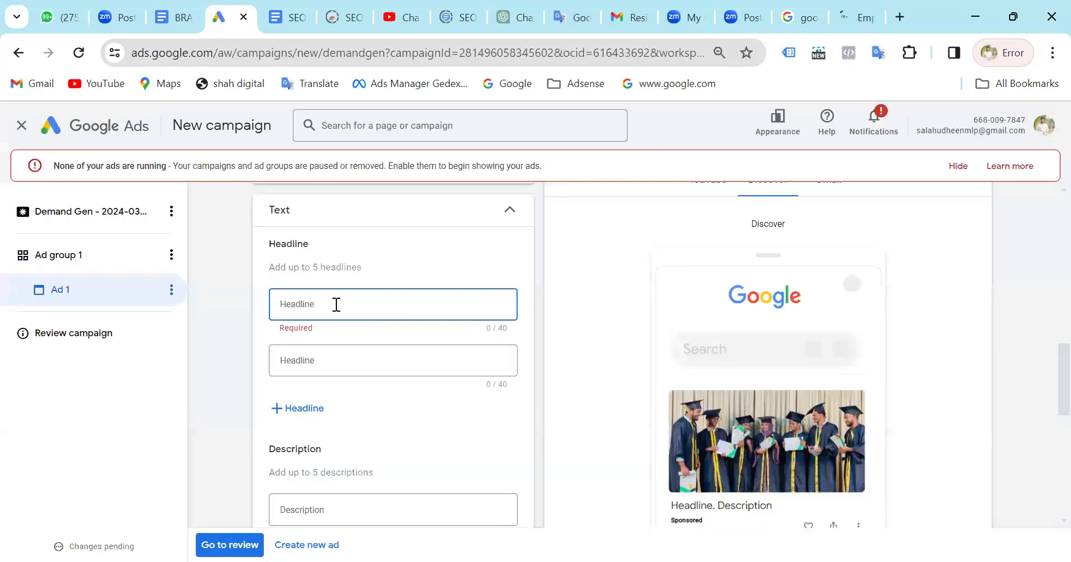
Paste the copied text as the first headline and cut "#1 TECH SCHOOL IN KERALA", leaving "Unlock Your Potential with Oxdu Tech School".
key("ctrl+v")
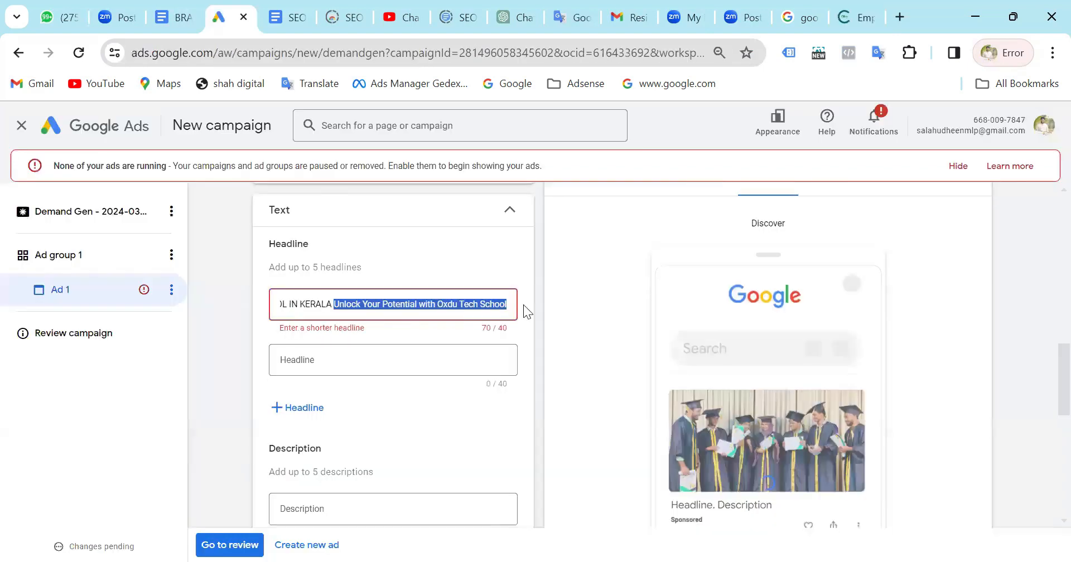
left_click(335, 306)
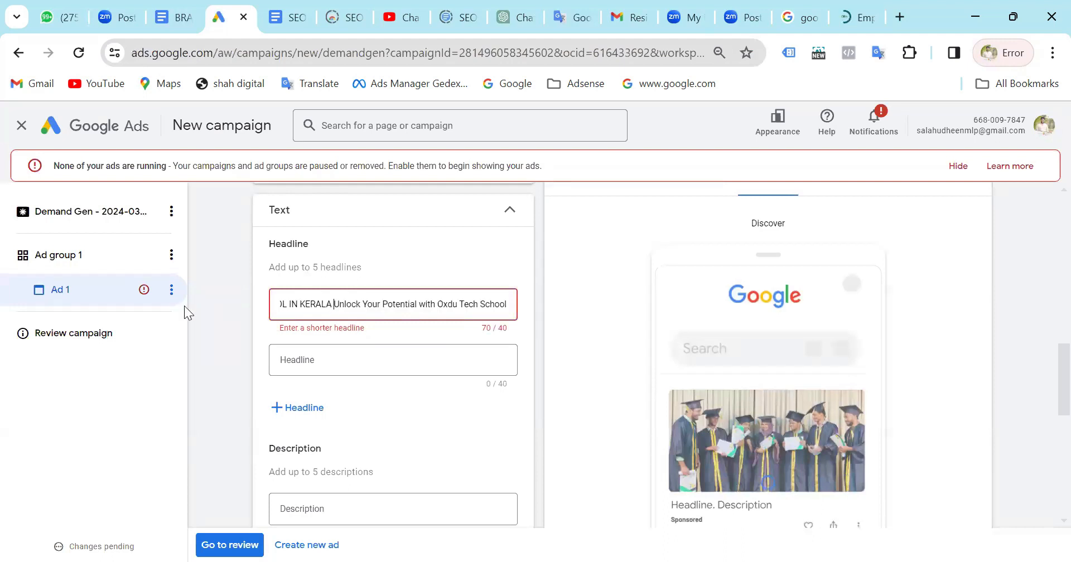
key("shift+Home")
key("ctrl+c")
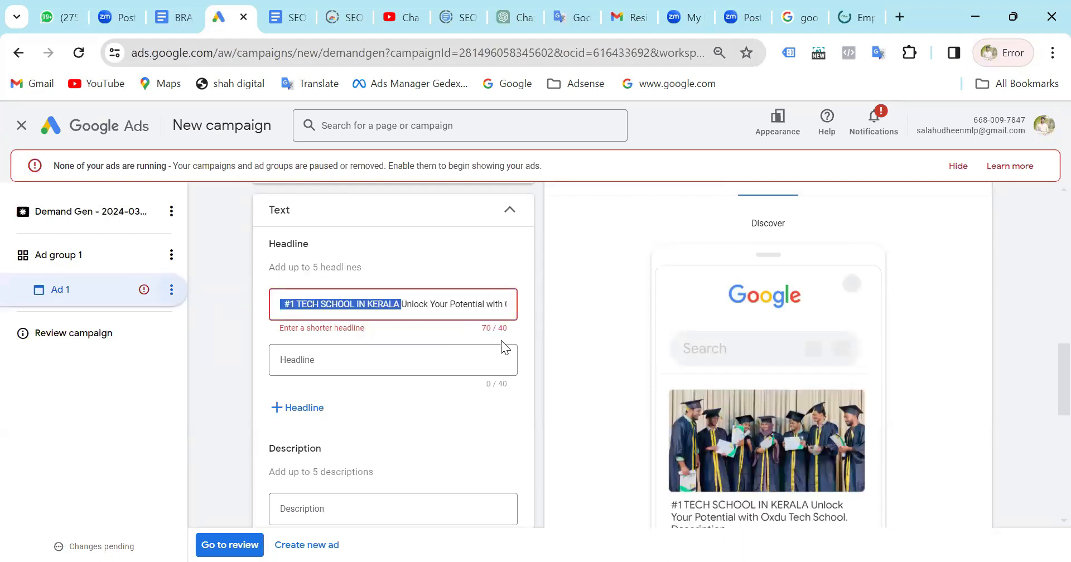
key("BackSpace")
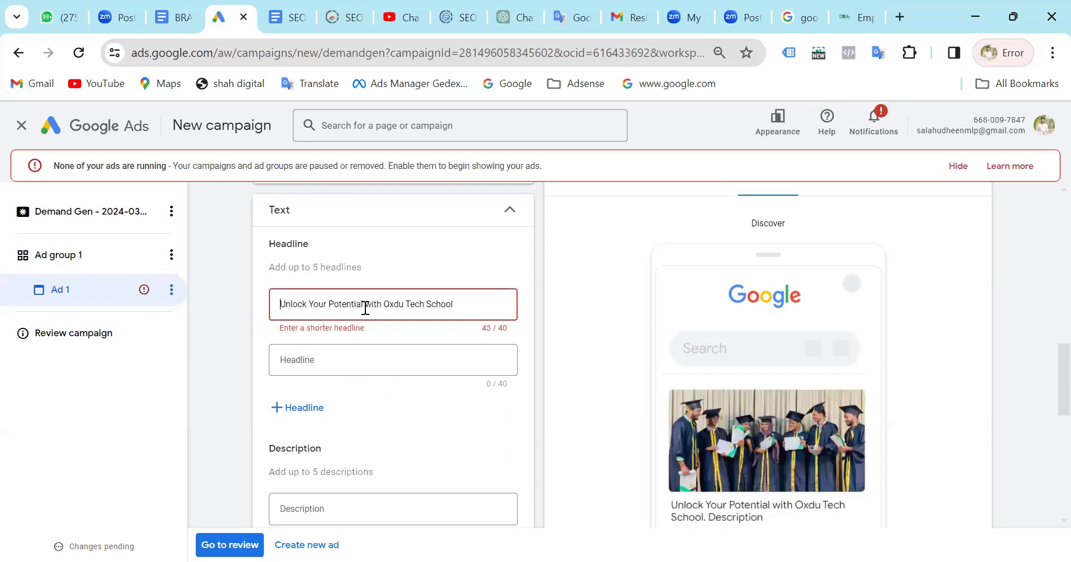
Add a third headline reading "#1 TECH SCHOOL IN KERALA".
left_click(304, 408)
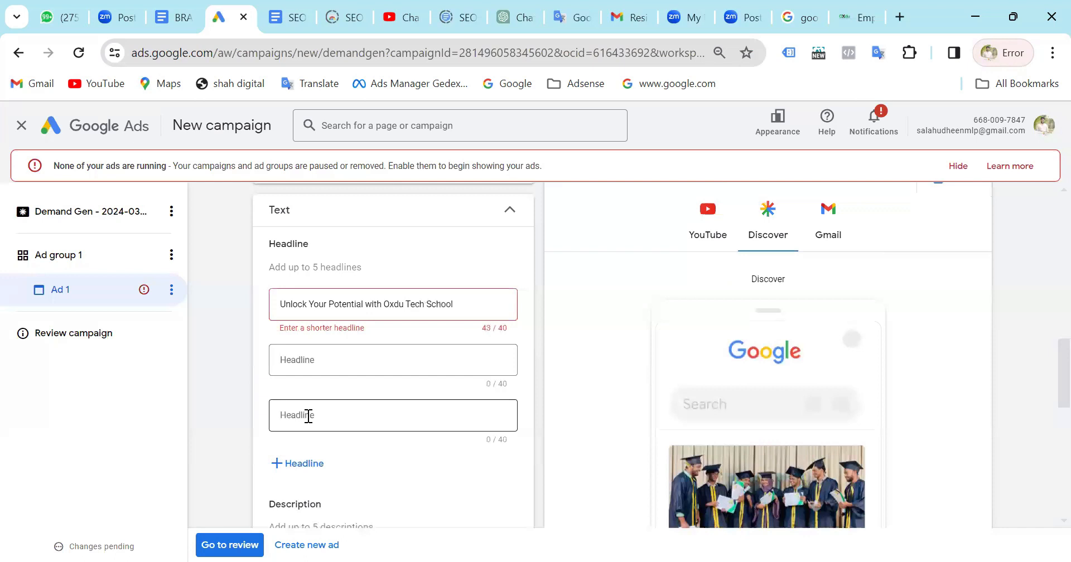
left_click(308, 416)
key("ctrl+v")
Cut "with Oxdu Tech School" from the first headline and paste it as the second headline.
left_click_drag(467, 303, 365, 312)
key("ctrl+c")
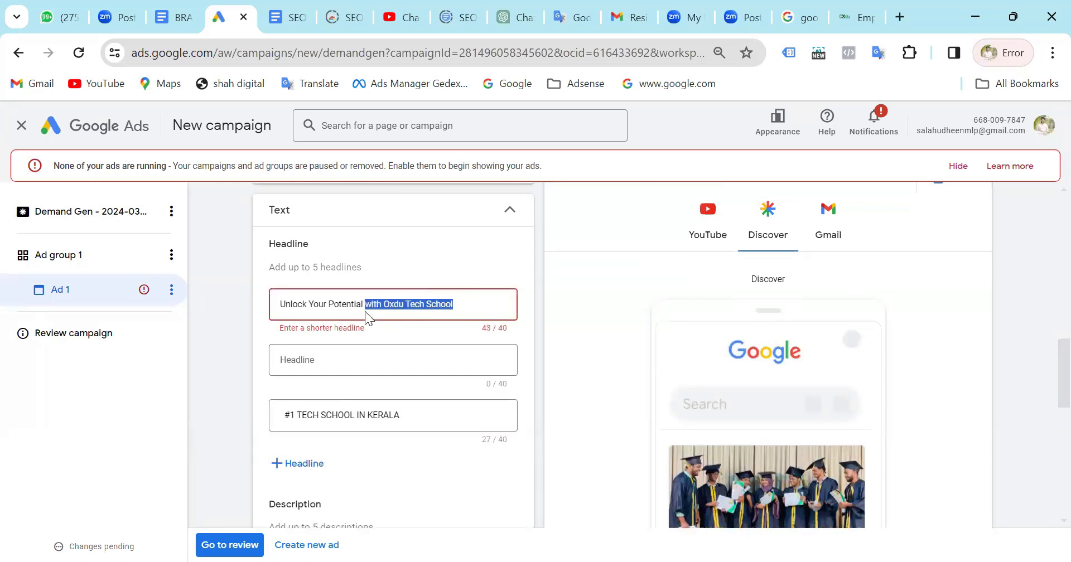
key("BackSpace")
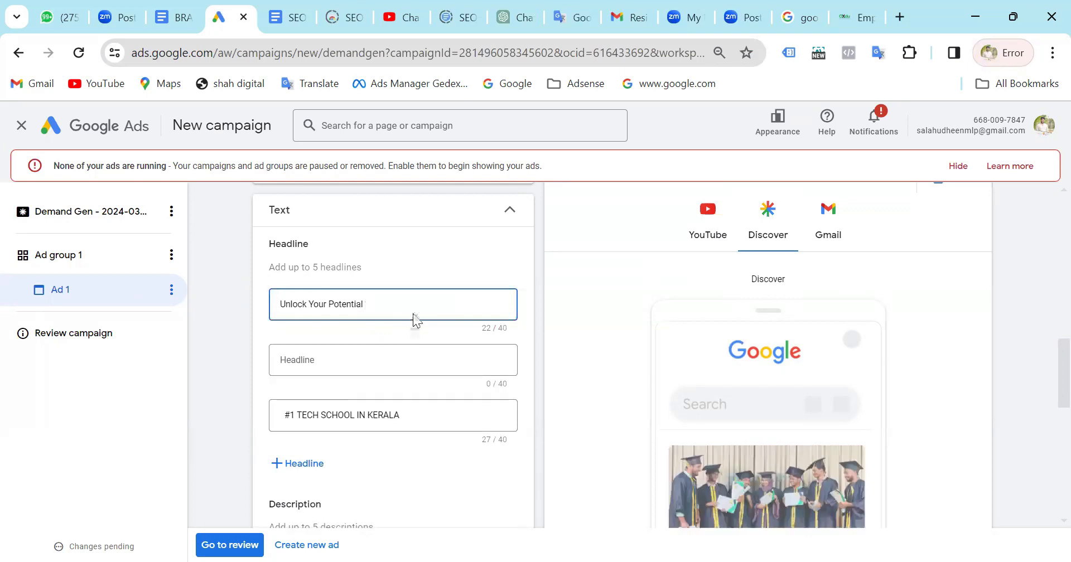
left_click(346, 363)
key("ctrl+v")
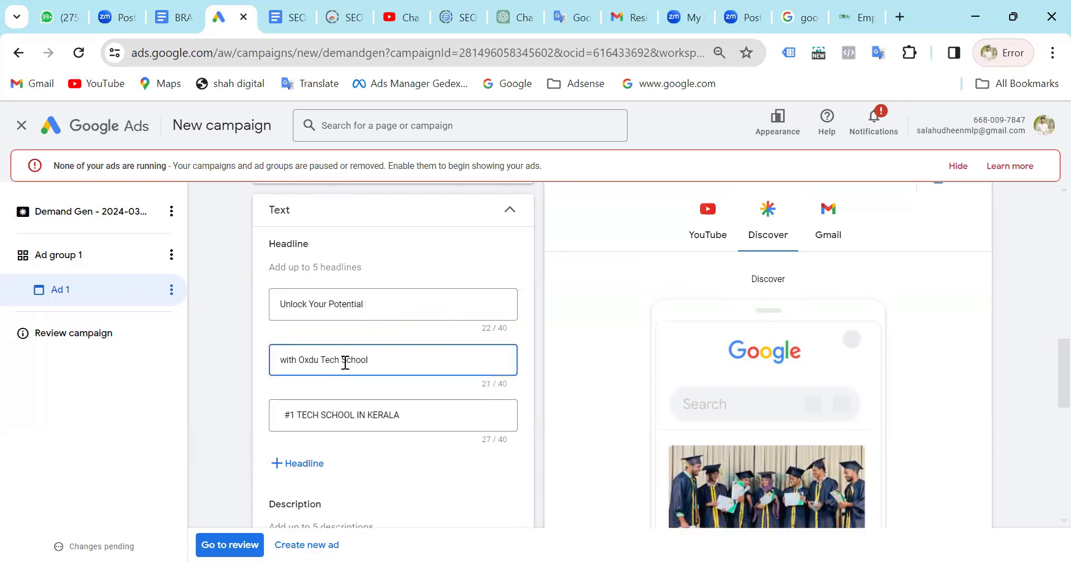
Change the first headline to "Unlock Your Potential Oxdu Tech School" by restoring the school name without "with".
left_click(421, 299)
key("ctrl+v")
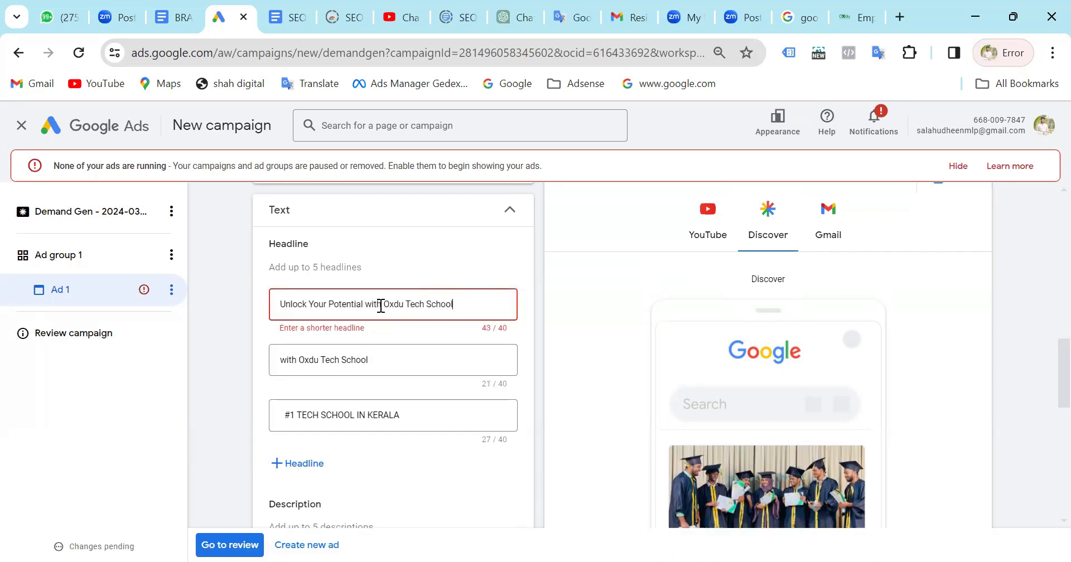
left_click(429, 304)
key("BackSpace")
key("BackSpace")
type("h")
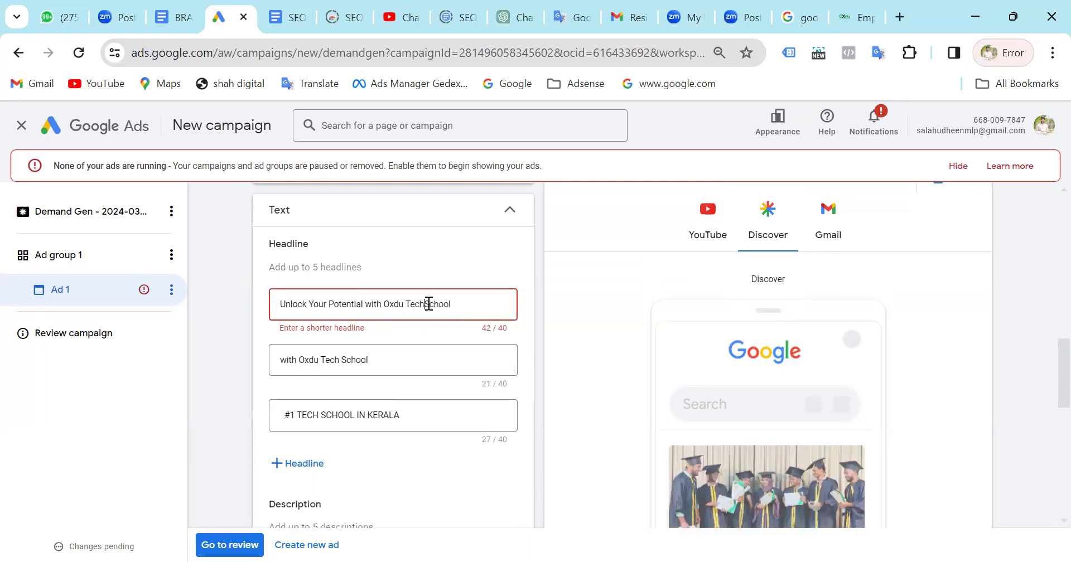
left_click(384, 305)
key("BackSpace")
key("BackSpace")
key("BackSpace")
key("BackSpace")
key("BackSpace")
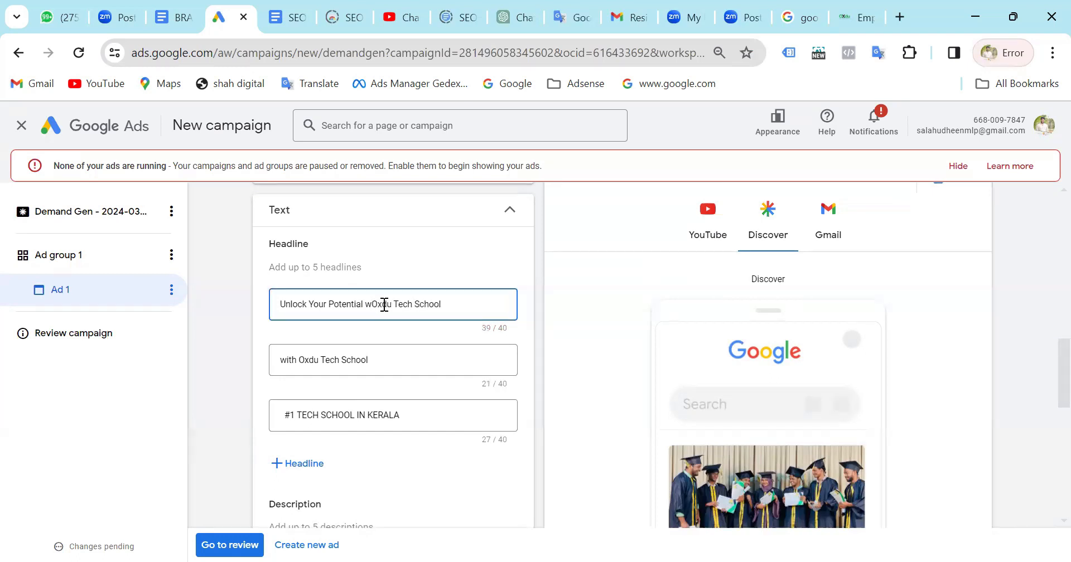
Clear the second headline, "with Oxdu Tech School".
left_click(361, 364)
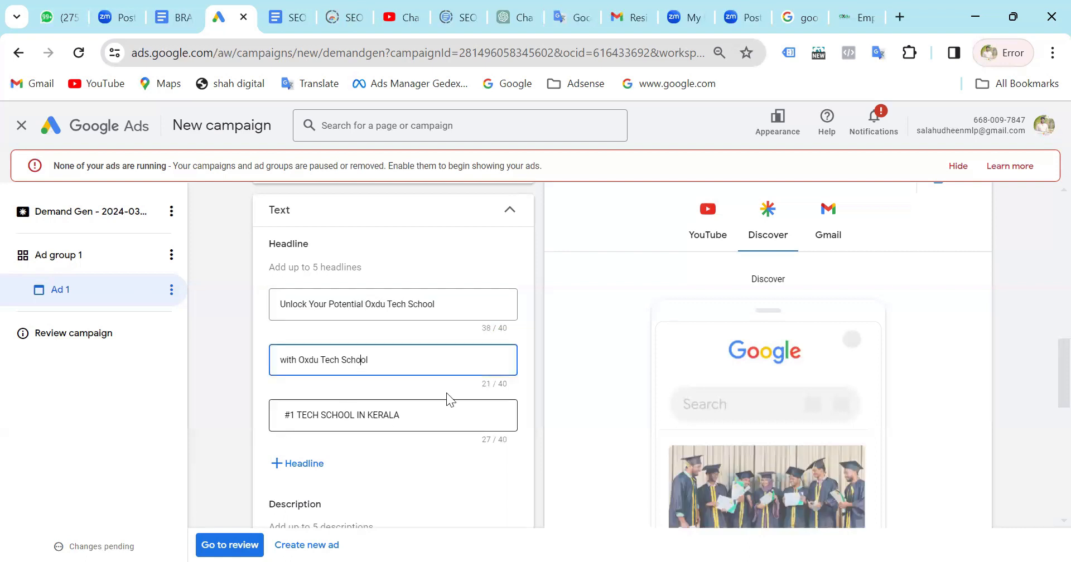
triple_click(384, 360)
key("BackSpace")
Copy "Skilled and experienced mentors" from the Oxdu home page and add it as the fourth headline.
key("ctrl+9")
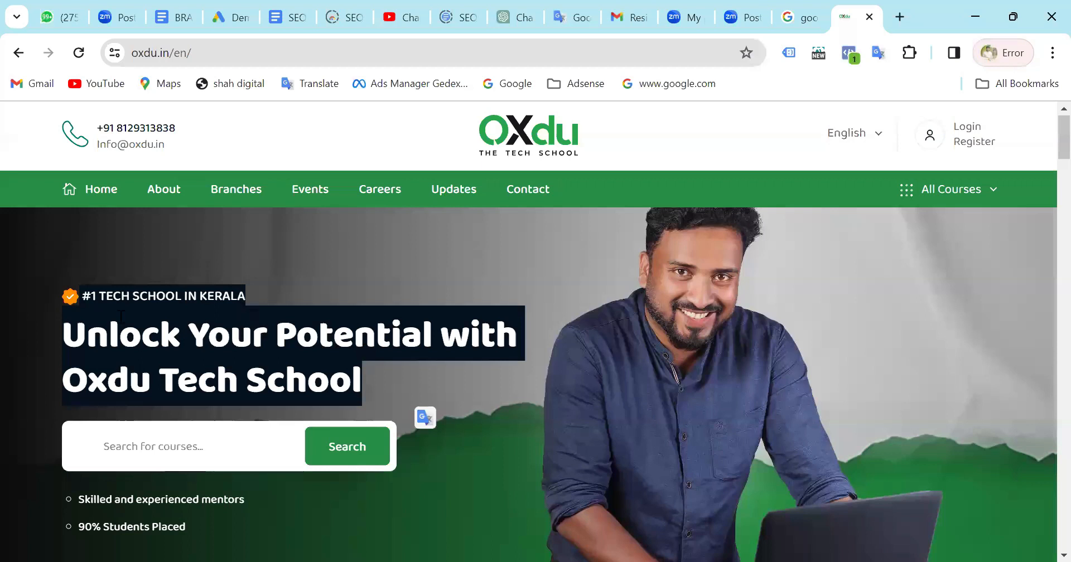
scroll(90, 310, "down", 3)
left_click_drag(82, 318, 292, 294)
key("ctrl+c")
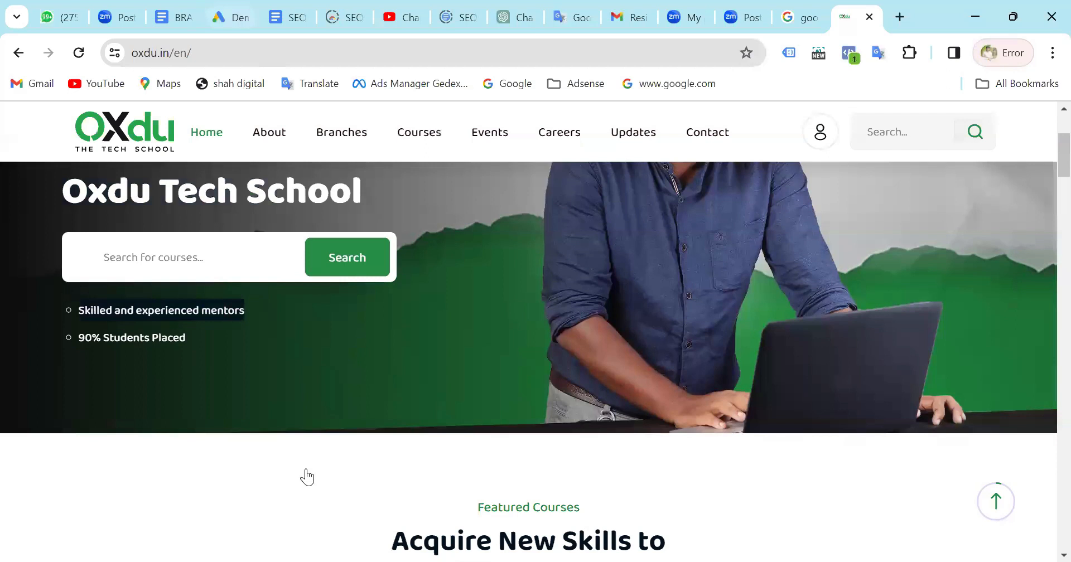
key("ctrl+4")
left_click(304, 355)
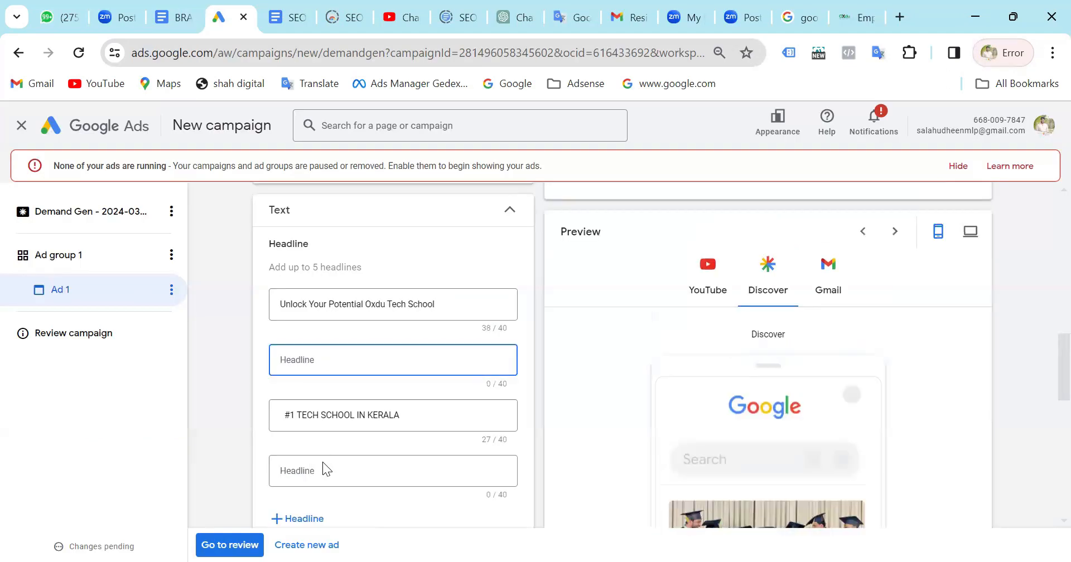
left_click(316, 468)
key("ctrl+v")
Move "#1 TECH SCHOOL IN KERALA" from the third headline to the empty second headline.
triple_click(350, 414)
key("ctrl+c")
key("BackSpace")
left_click(317, 362)
key("ctrl+v")
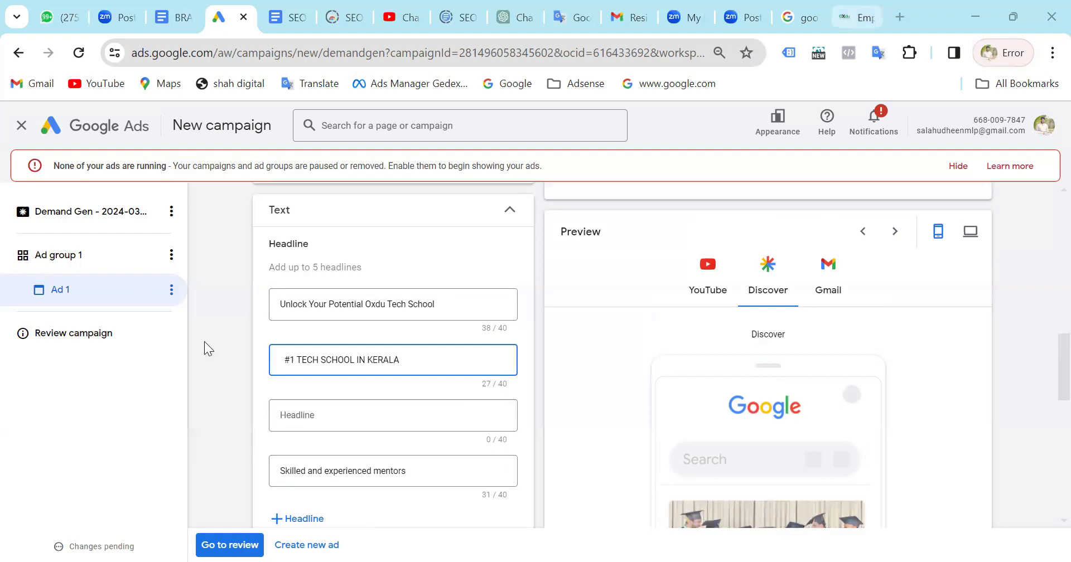
Copy "90% Students Placed" from the Oxdu home page and paste it as the third headline.
left_click_drag(204, 342, 78, 341)
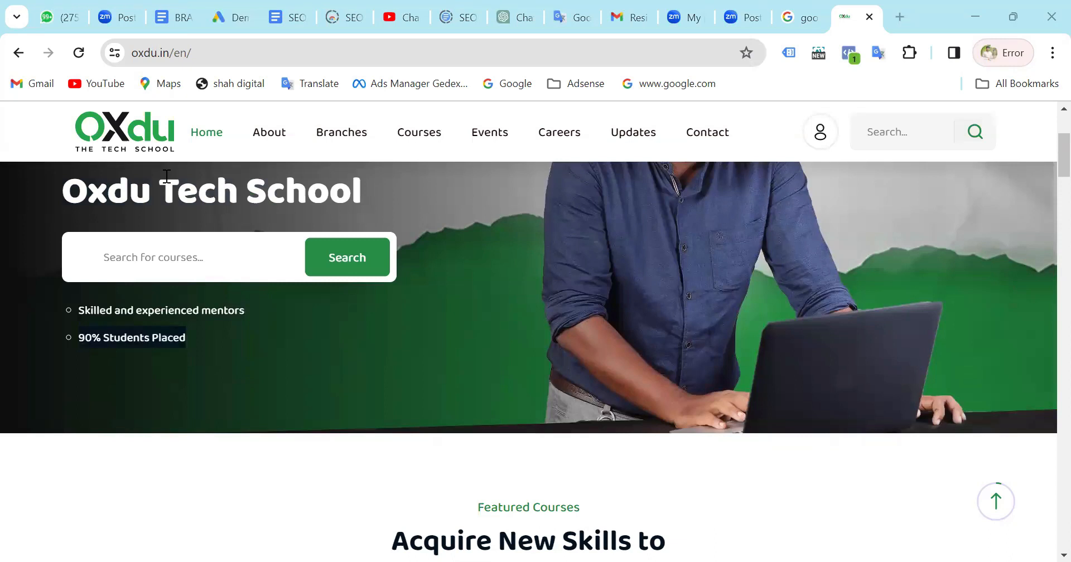
left_click(339, 416)
type("90% Students Placed")
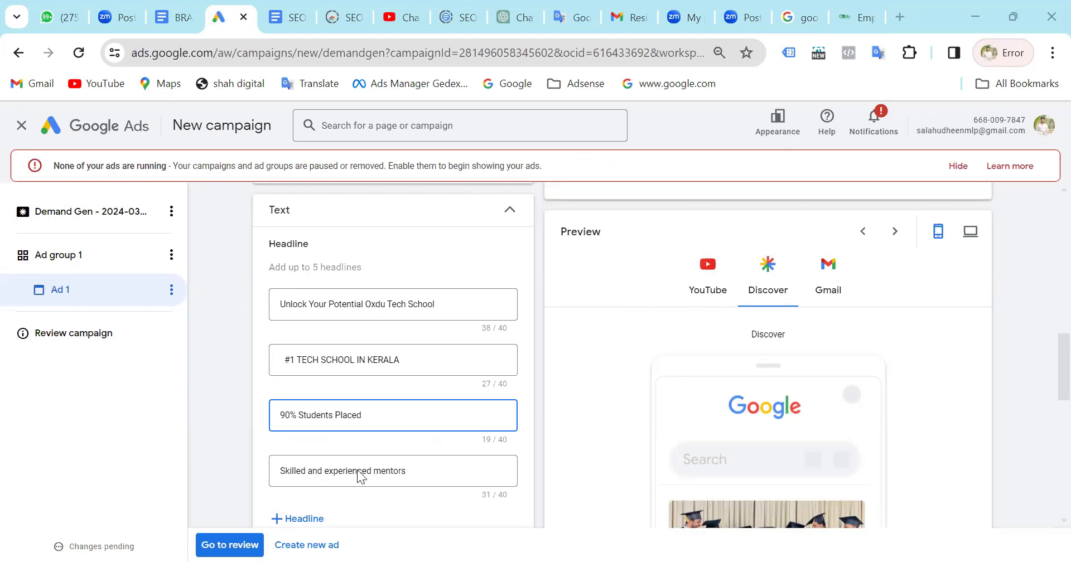
Look through the Oxdu home page sections for more text to use in the ad's headlines and description.
scroll(360, 452, "down", 2)
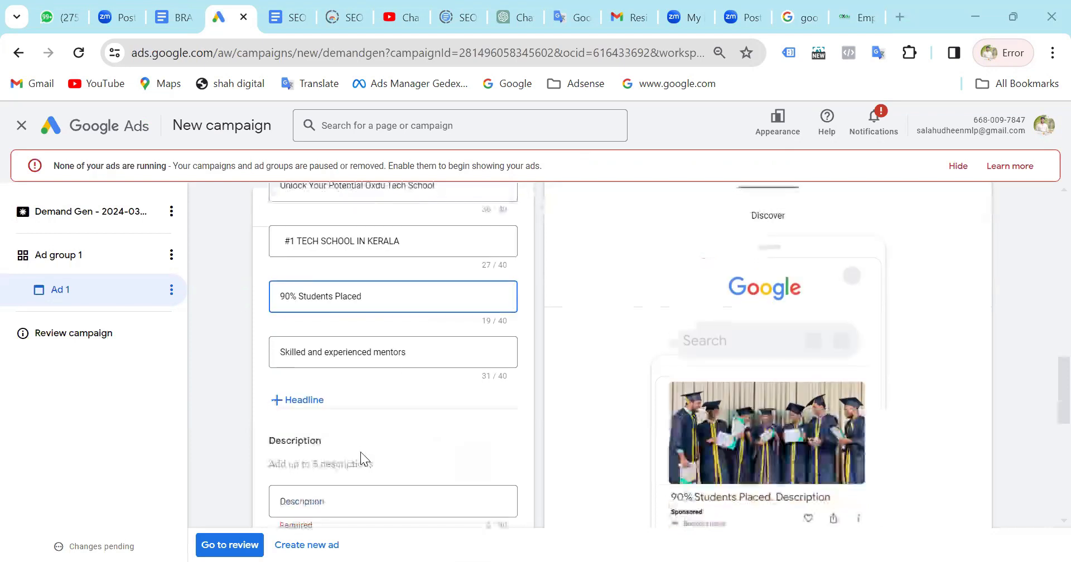
scroll(373, 425, "down", 1)
left_click(372, 425)
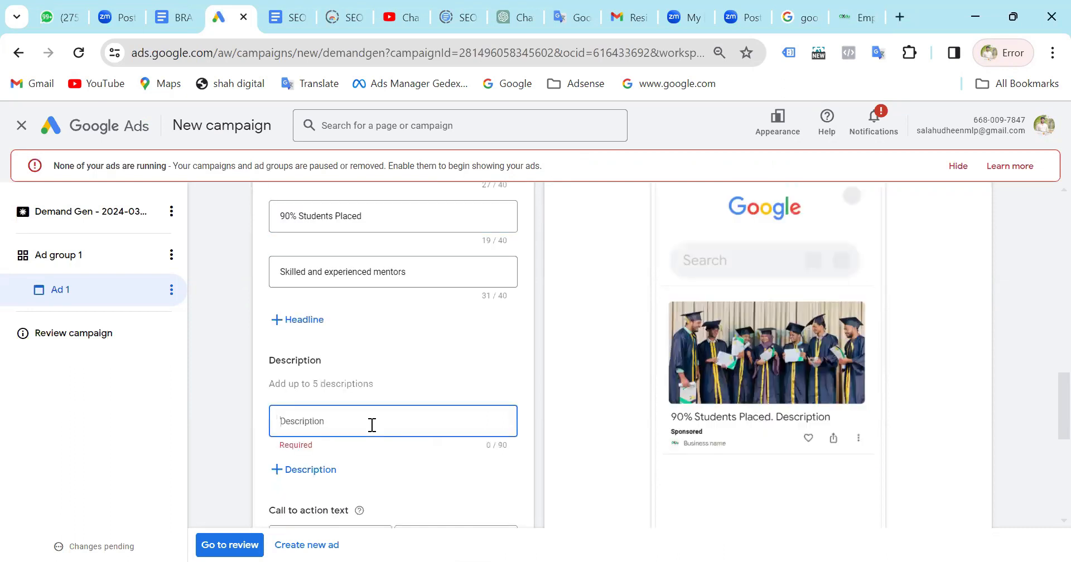
left_click(867, 22)
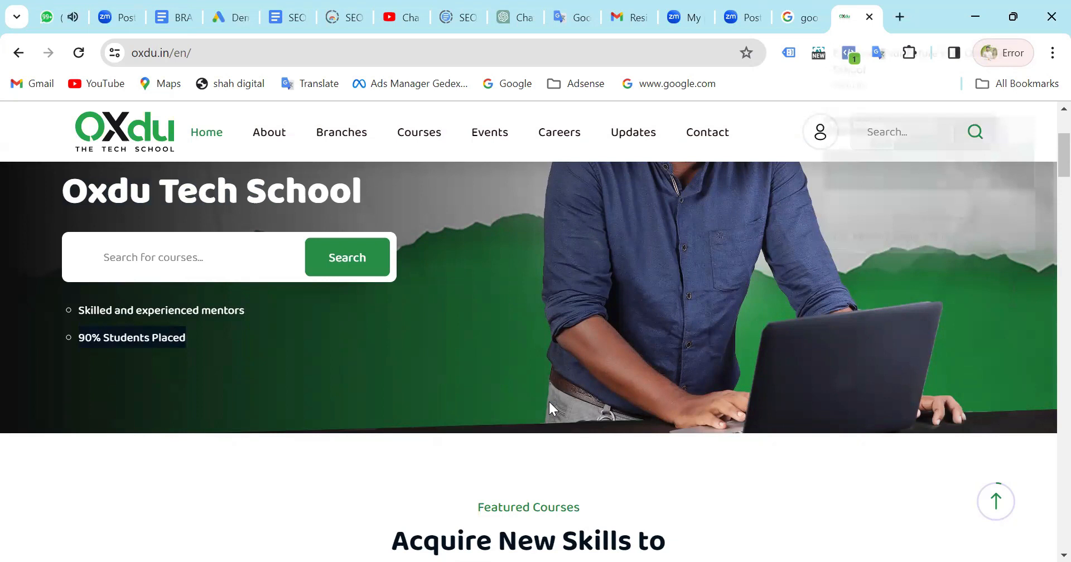
scroll(549, 404, "up", 3)
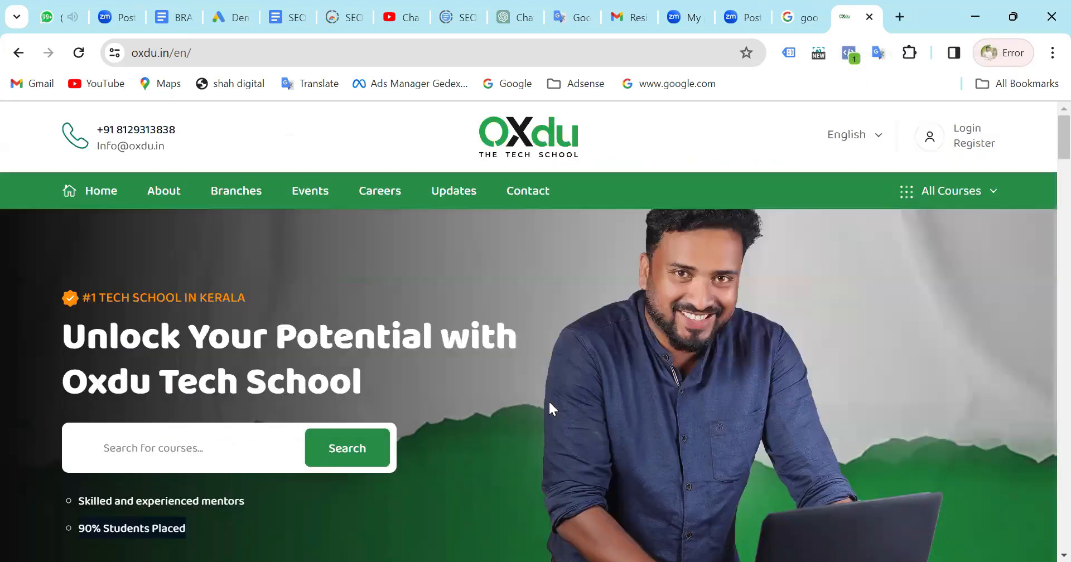
scroll(548, 401, "down", 5)
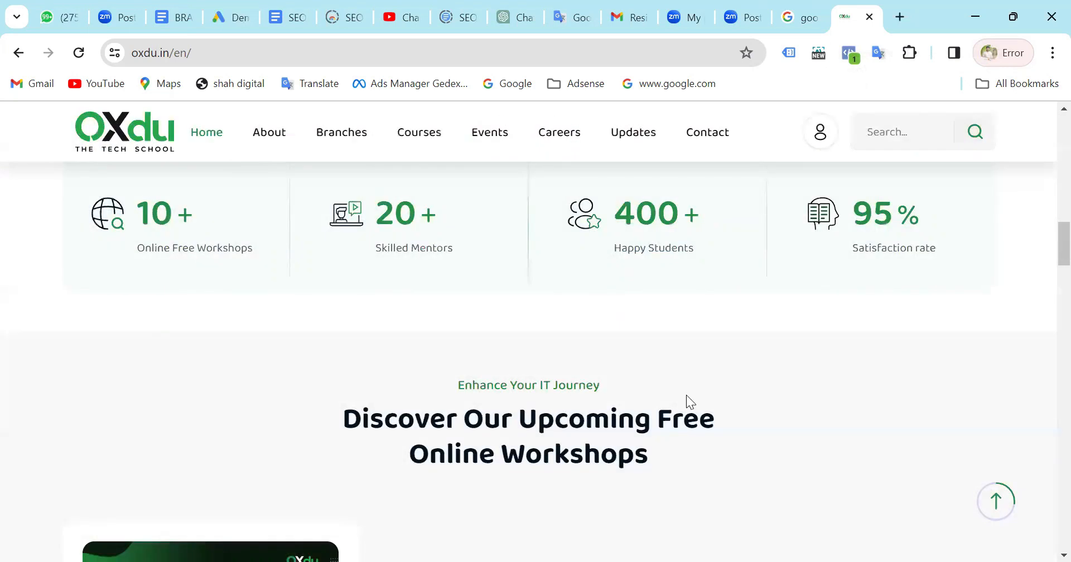
scroll(625, 387, "down", 1)
left_click_drag(649, 391, 433, 362)
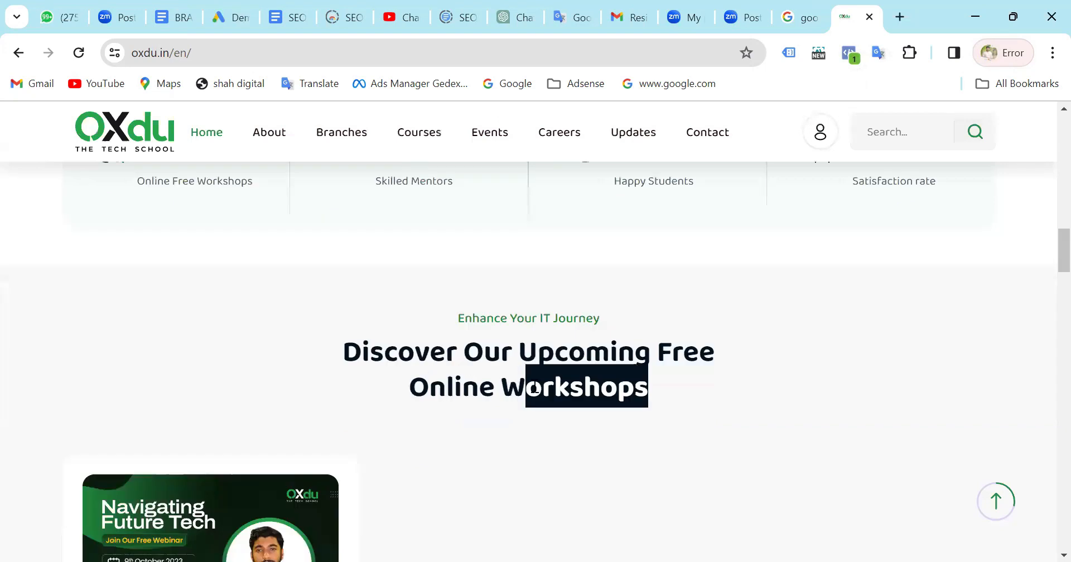
scroll(534, 389, "down", 10)
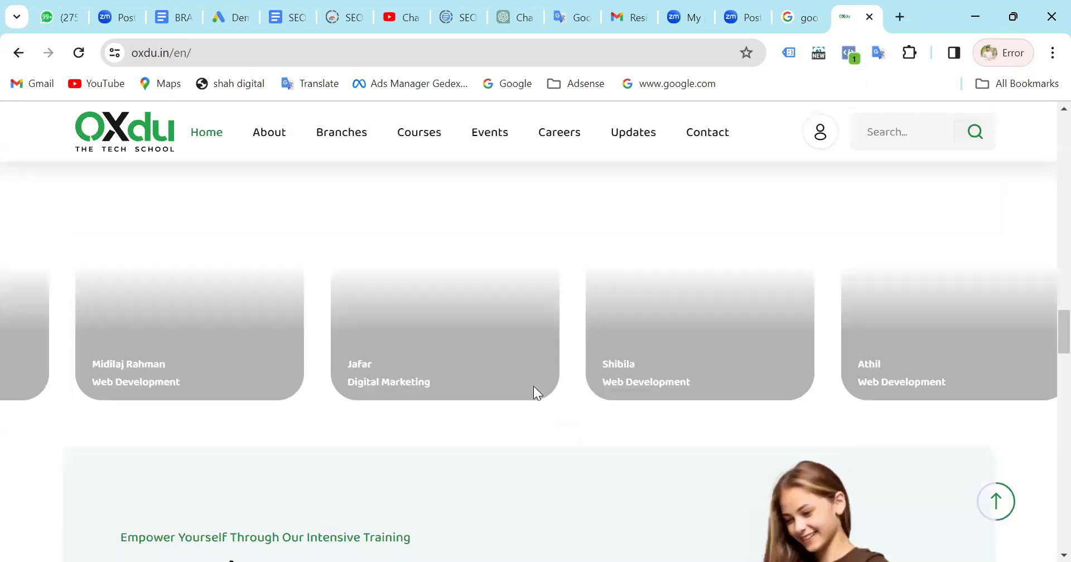
scroll(534, 387, "up", 8)
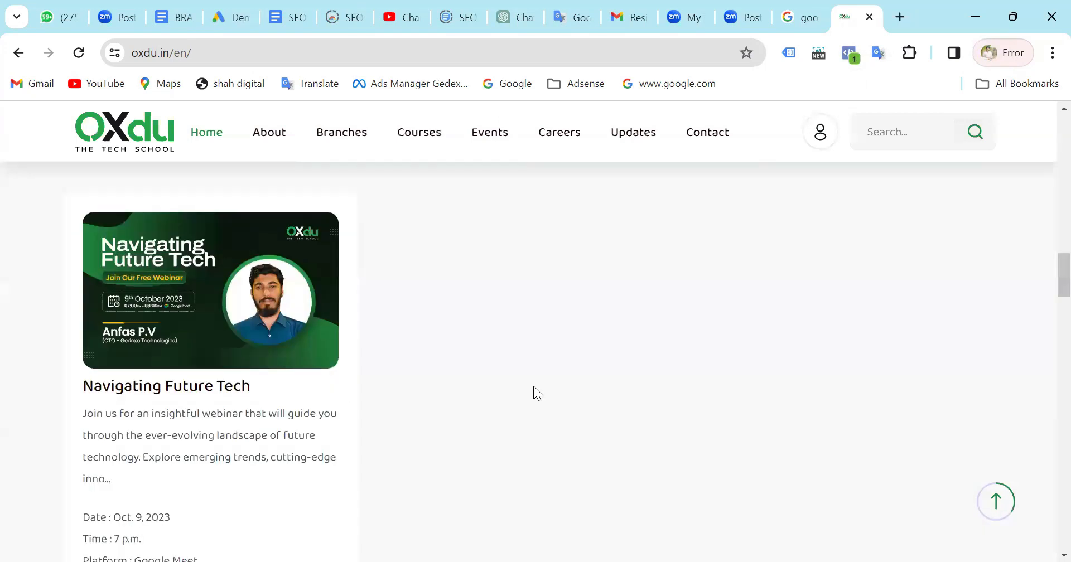
scroll(534, 387, "down", 10)
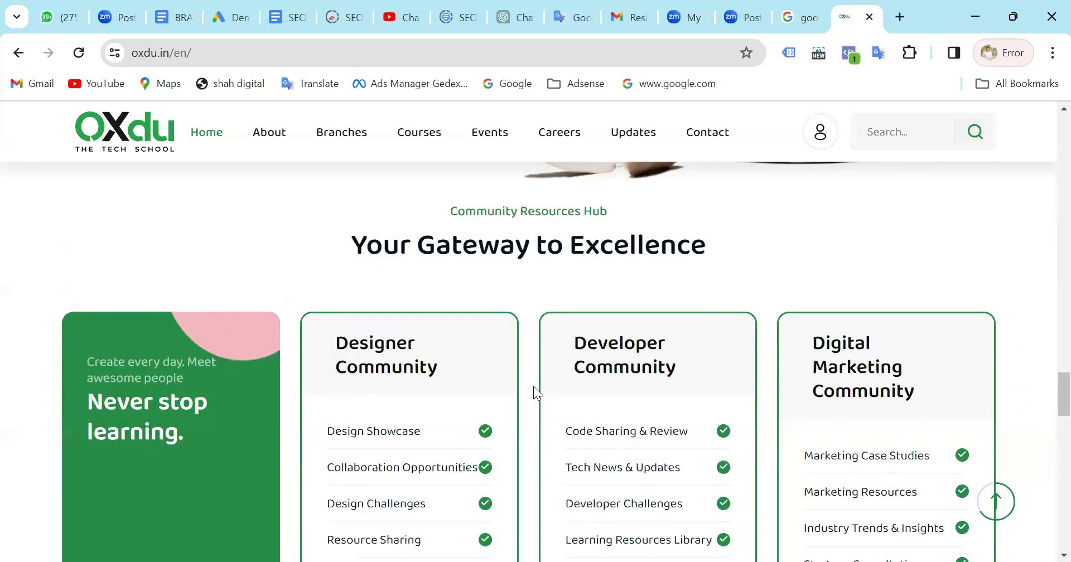
scroll(533, 386, "down", 2)
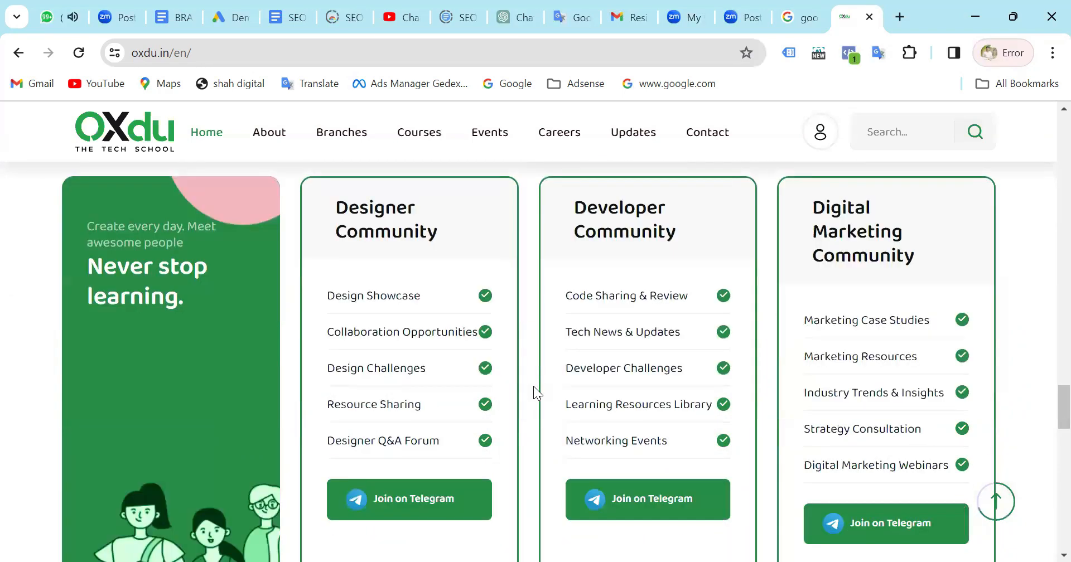
scroll(534, 386, "down", 6)
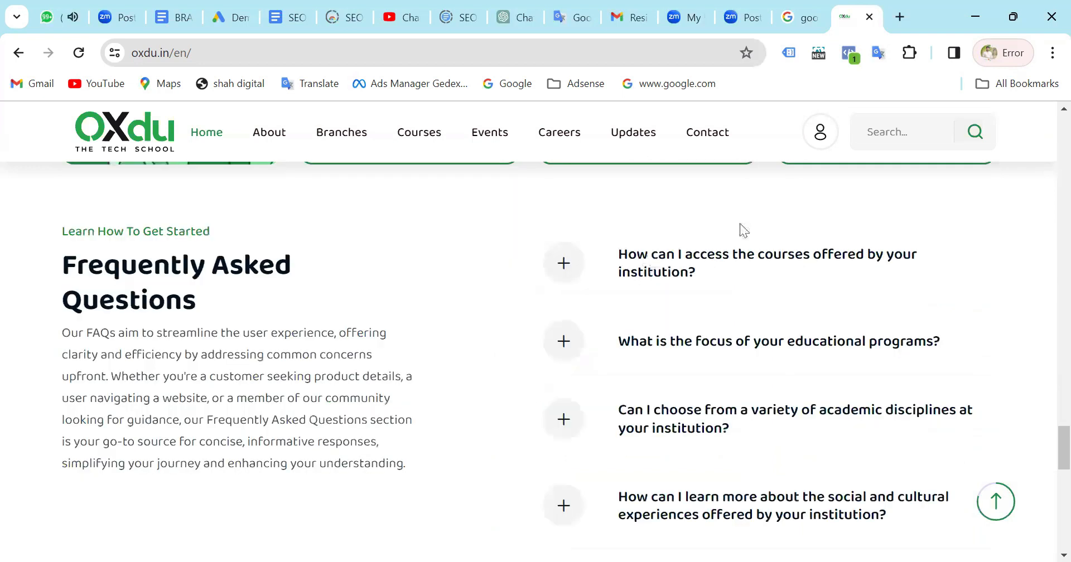
scroll(282, 395, "down", 1)
scroll(282, 395, "down", 5)
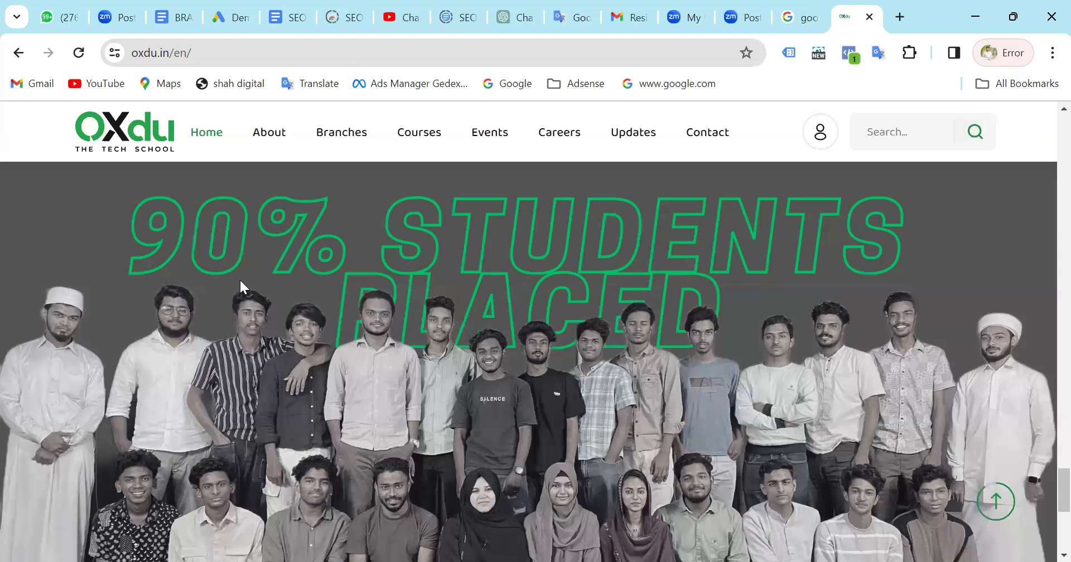
scroll(239, 278, "up", 15)
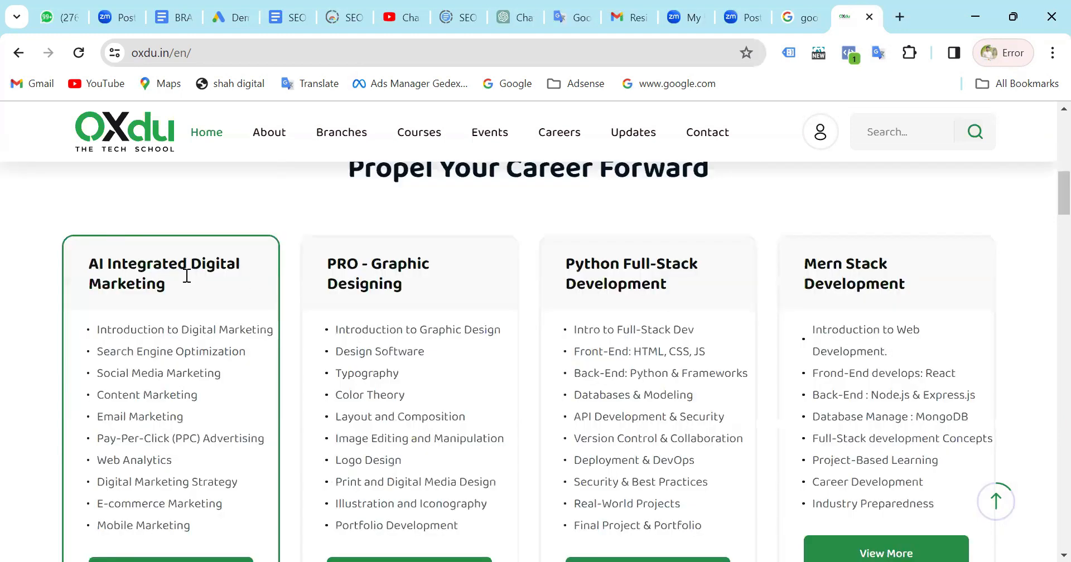
Open the AI Integrated Digital Marketing course page, copy its title and add it as the fifth headline.
scroll(190, 509, "down", 1)
left_click(189, 508)
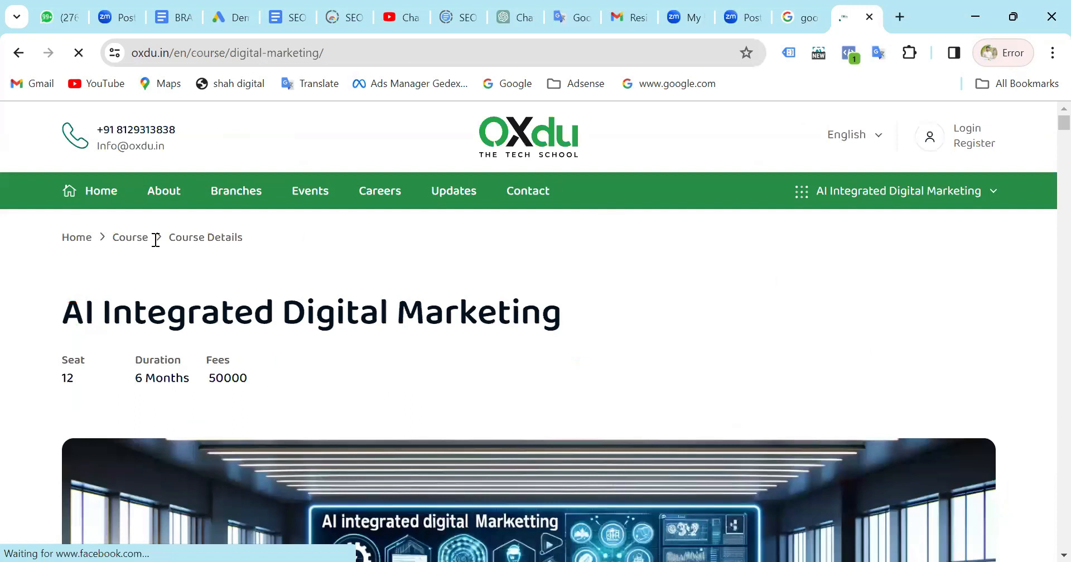
scroll(209, 238, "down", 1)
triple_click(209, 239)
key("ctrl+c")
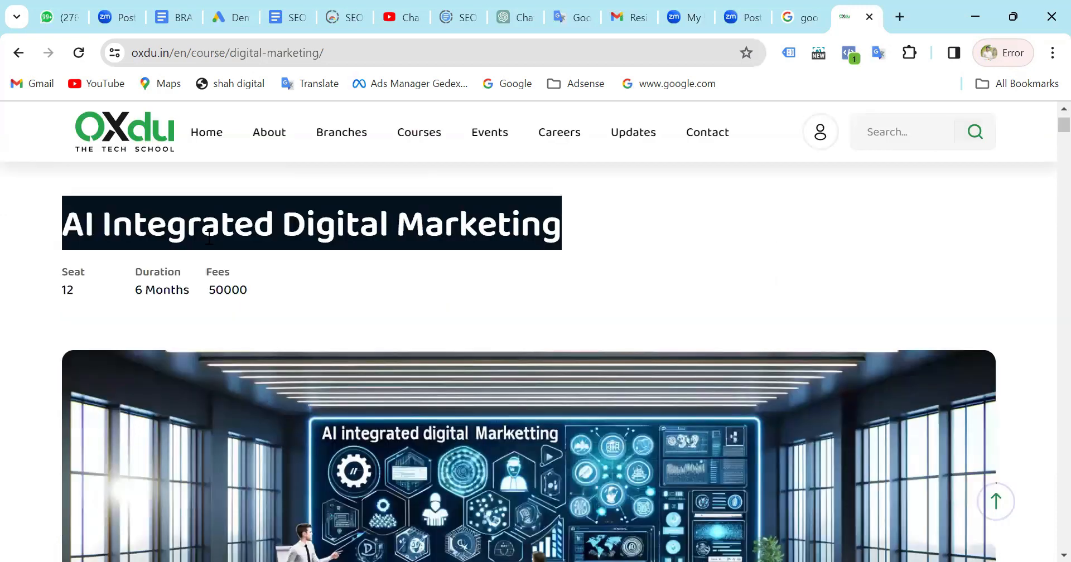
left_click(318, 323)
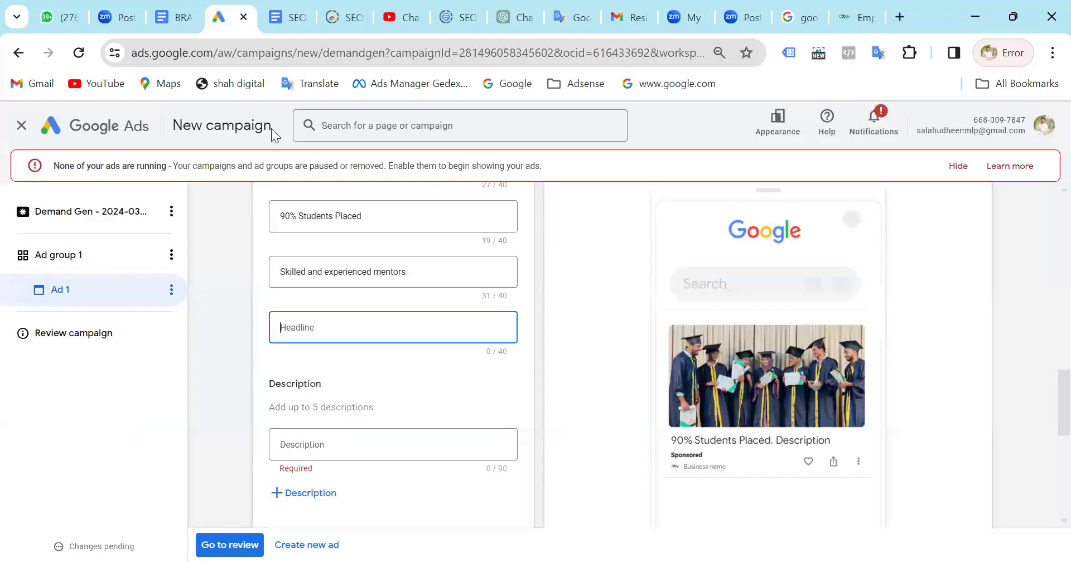
key("ctrl+v")
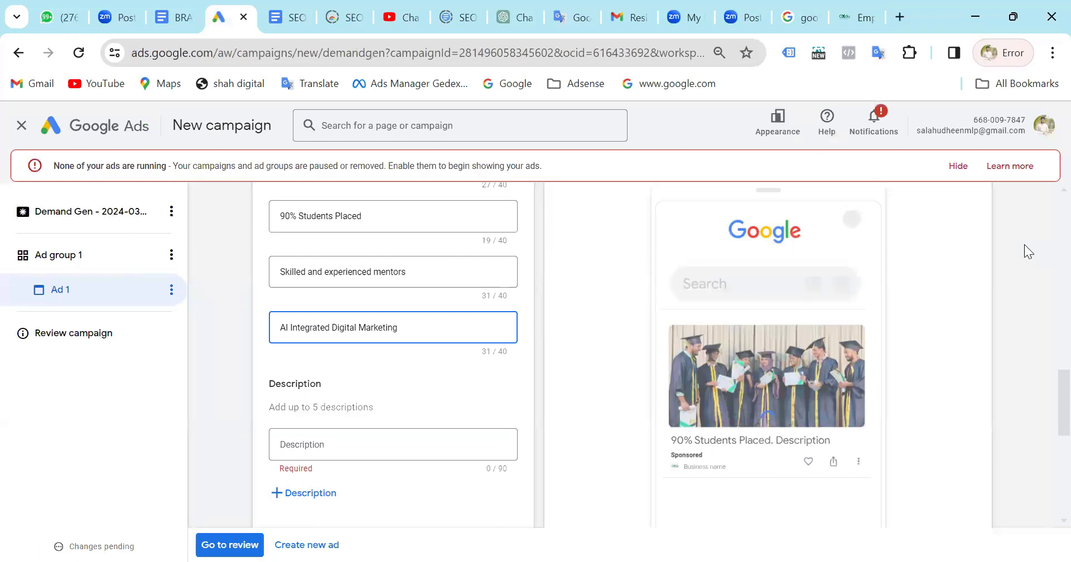
Review the ad's headlines, then read the digital marketing course overview and syllabus on the Oxdu site for description text.
scroll(1029, 253, "up", 3)
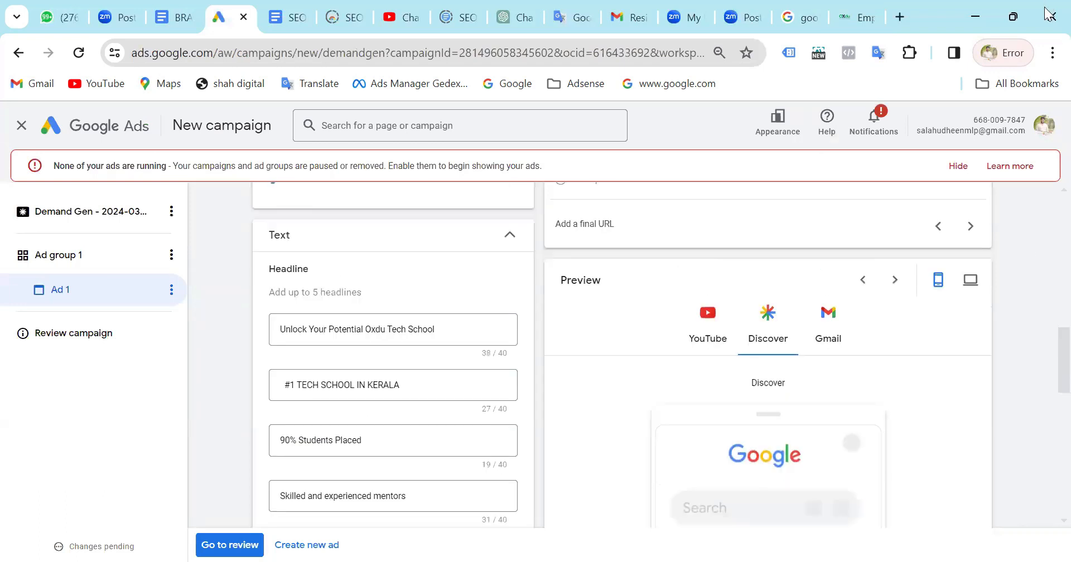
left_click(866, 19)
scroll(569, 264, "down", 3)
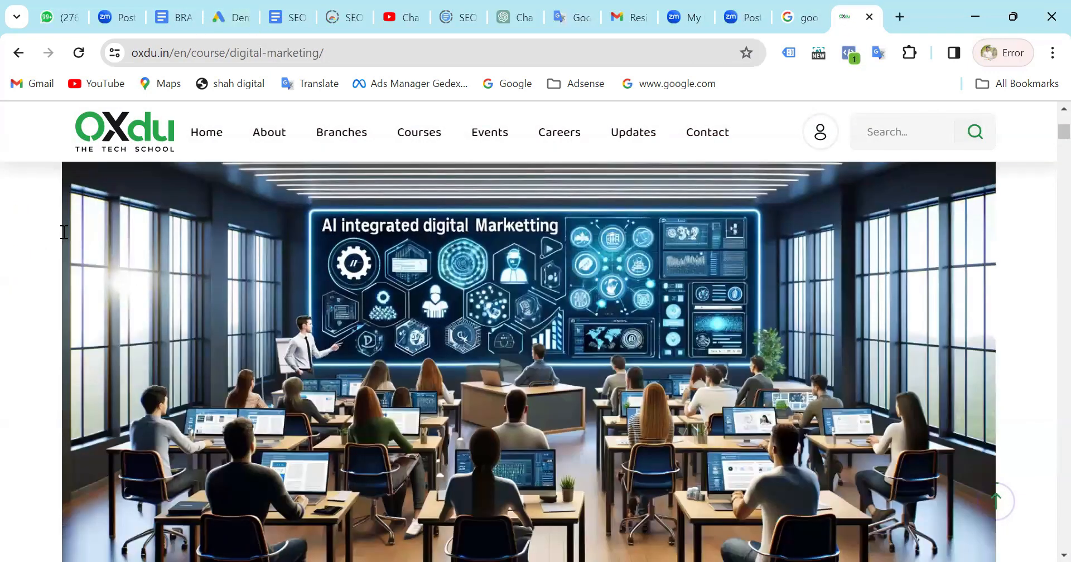
scroll(329, 196, "down", 5)
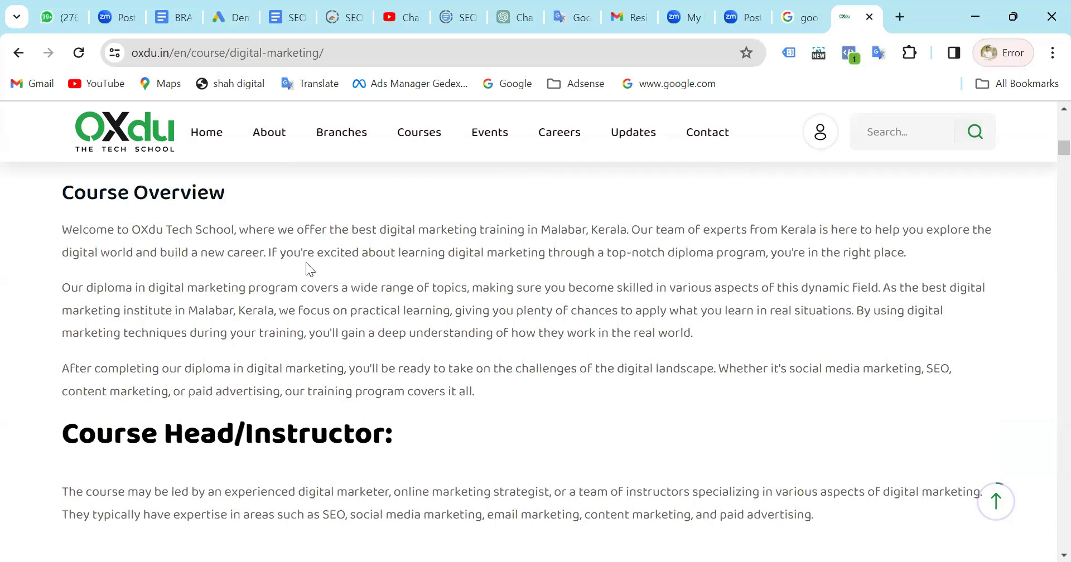
scroll(306, 262, "down", 3)
scroll(302, 288, "down", 3)
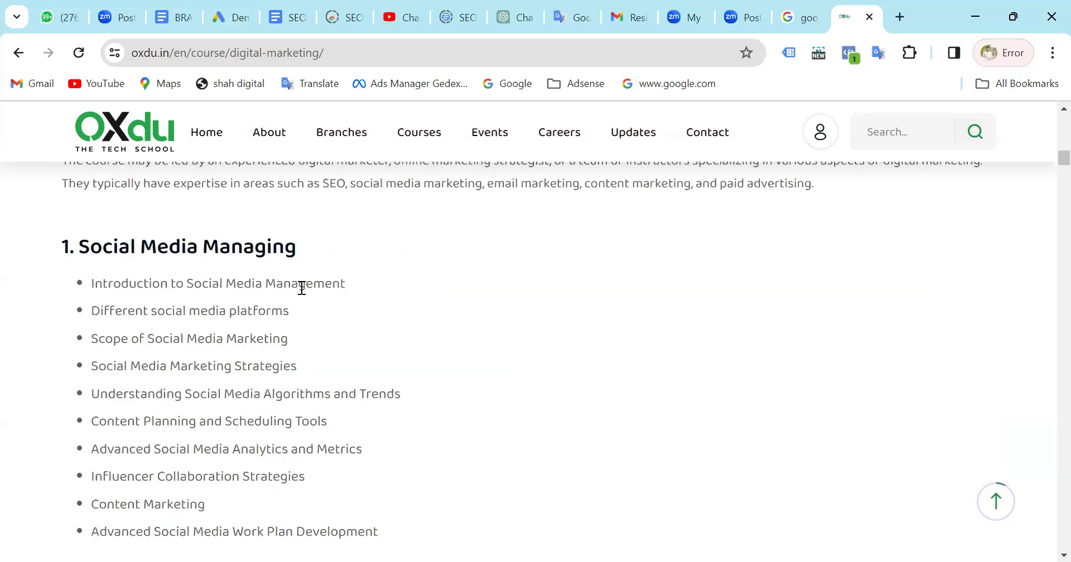
scroll(150, 297, "up", 6)
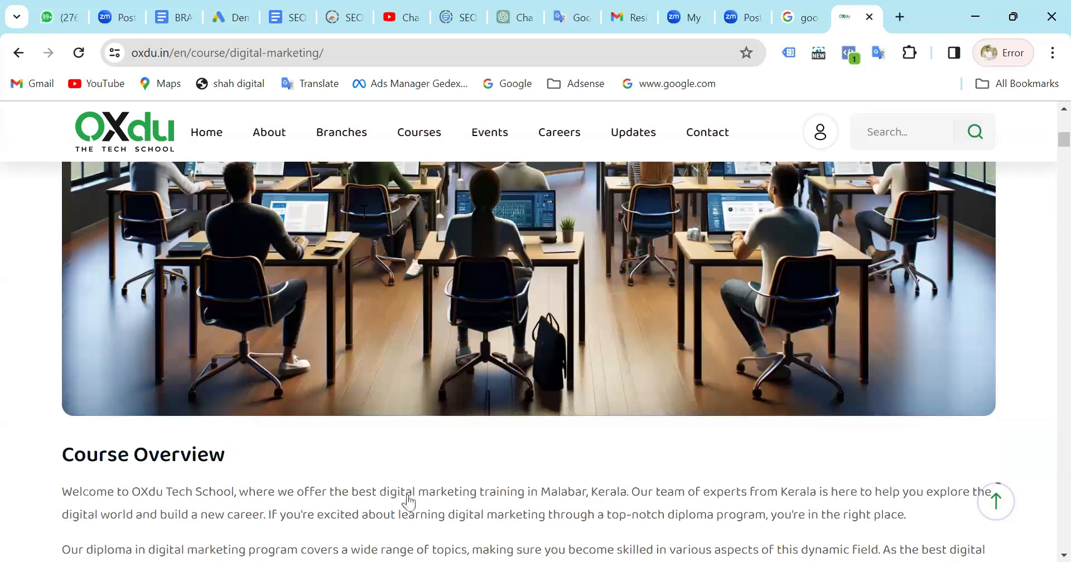
Open the PRO - Graphic Designing course page, copy its title and return to the campaign's description field.
key("alt+Left")
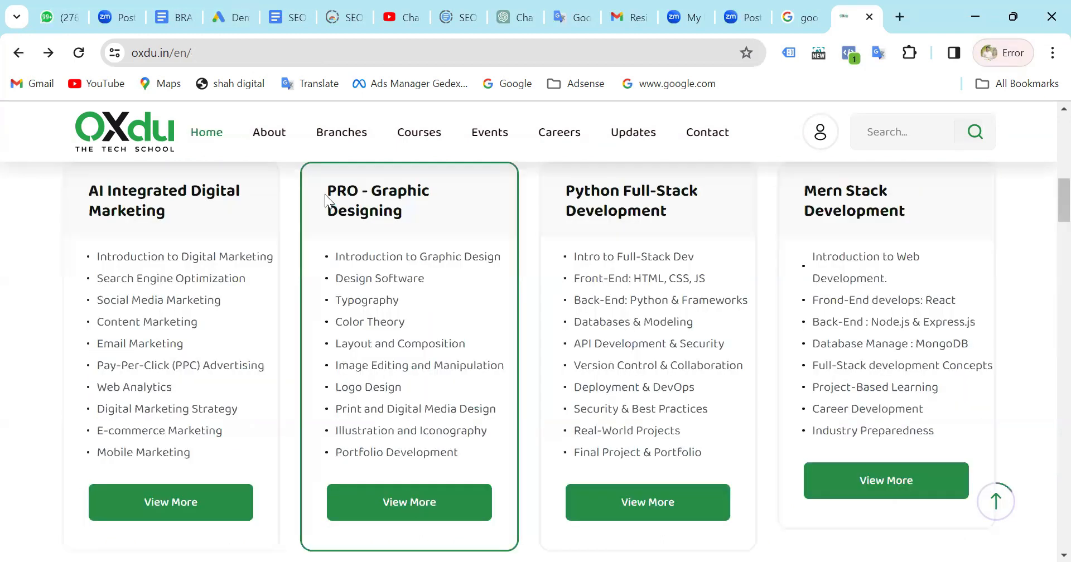
left_click(413, 496)
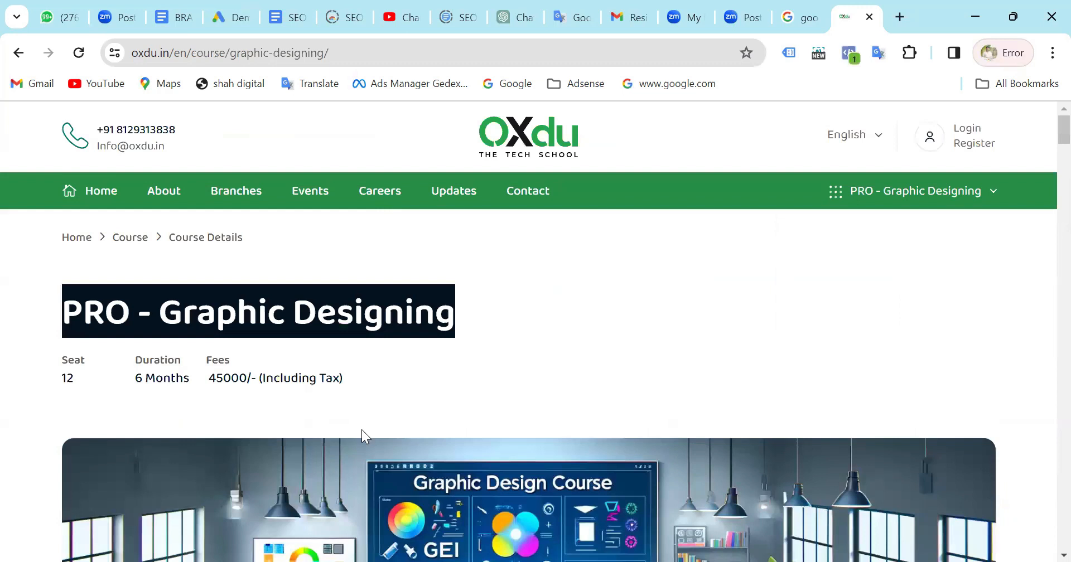
key("ctrl+4")
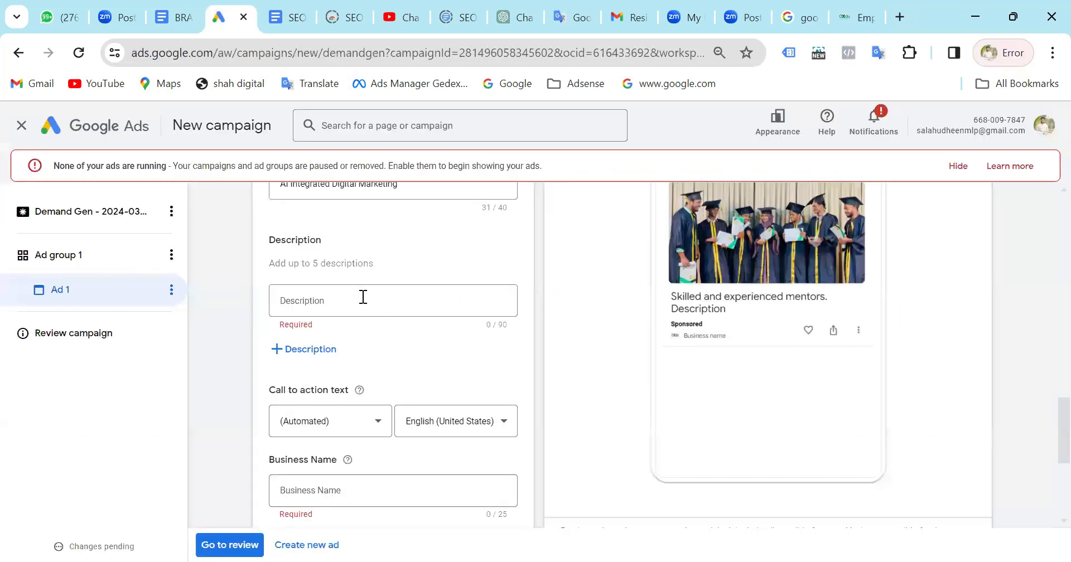
Paste "PRO - Graphic Designing" into the fourth headline and cut out the headline's former text for reuse.
scroll(318, 329, "up", 2)
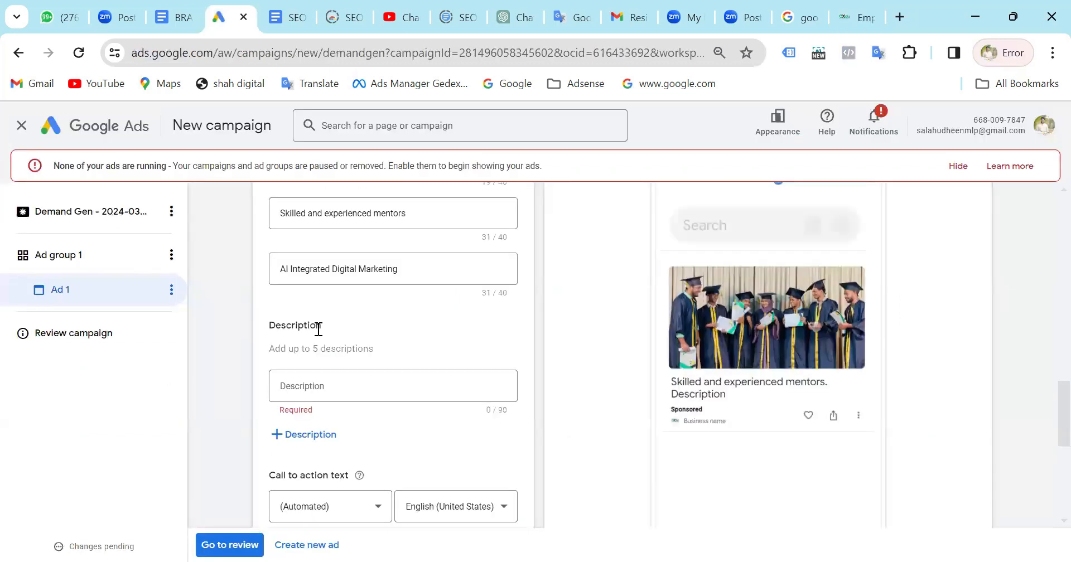
scroll(318, 329, "up", 3)
scroll(319, 330, "down", 5)
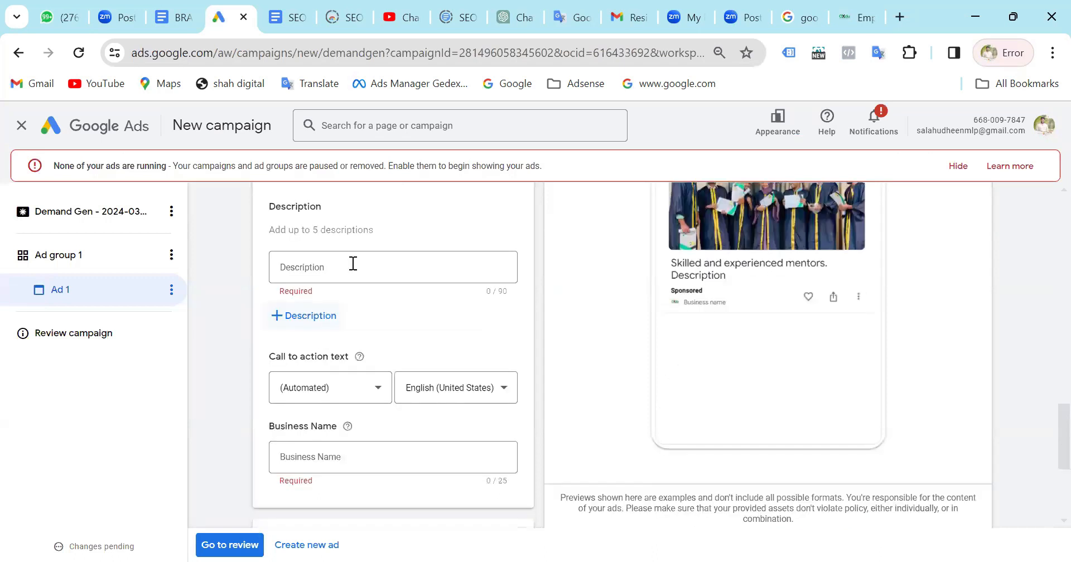
left_click(347, 267)
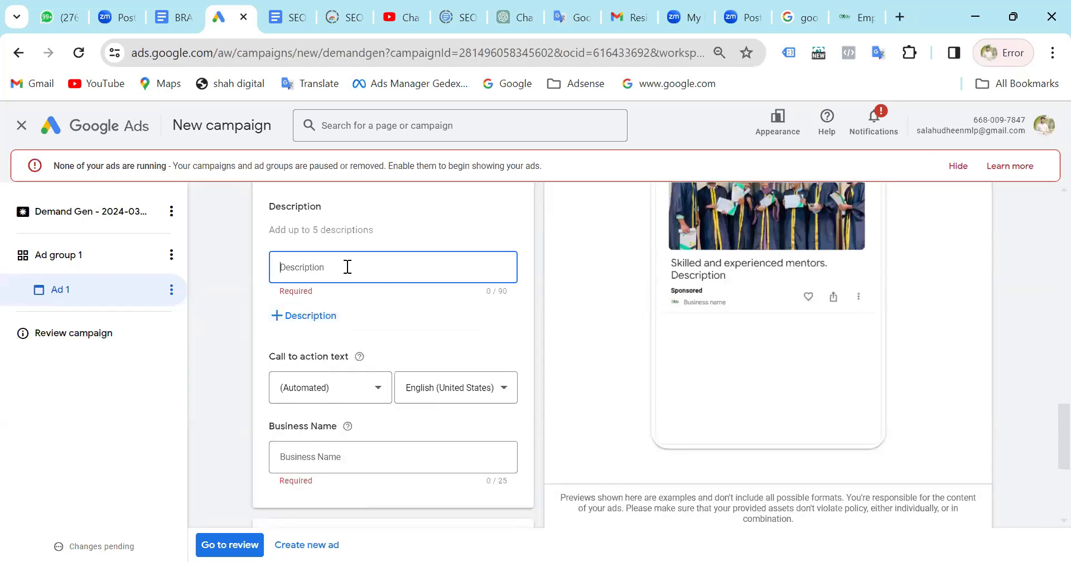
scroll(348, 267, "up", 4)
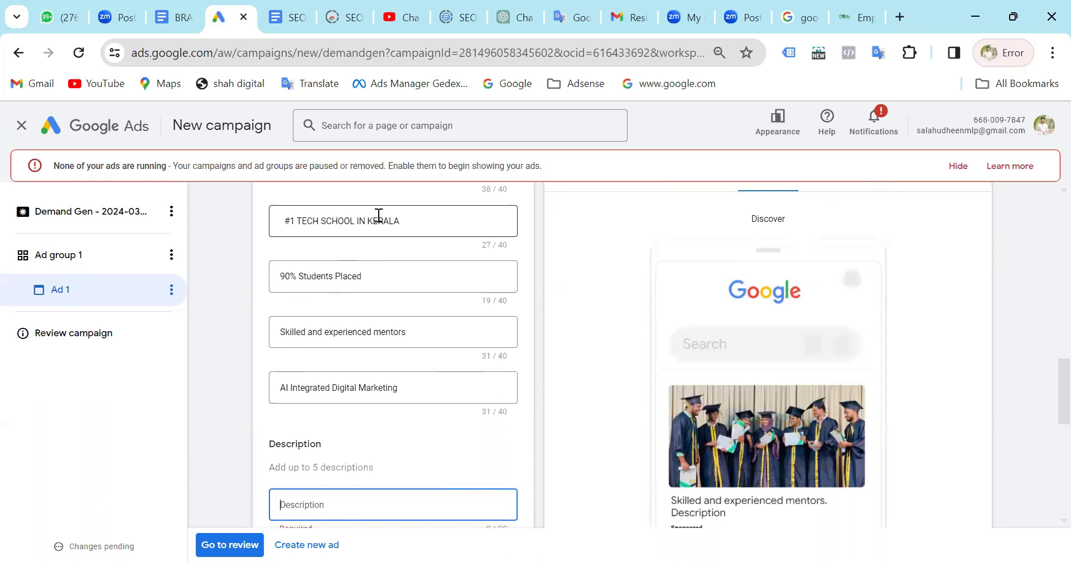
left_click(437, 334)
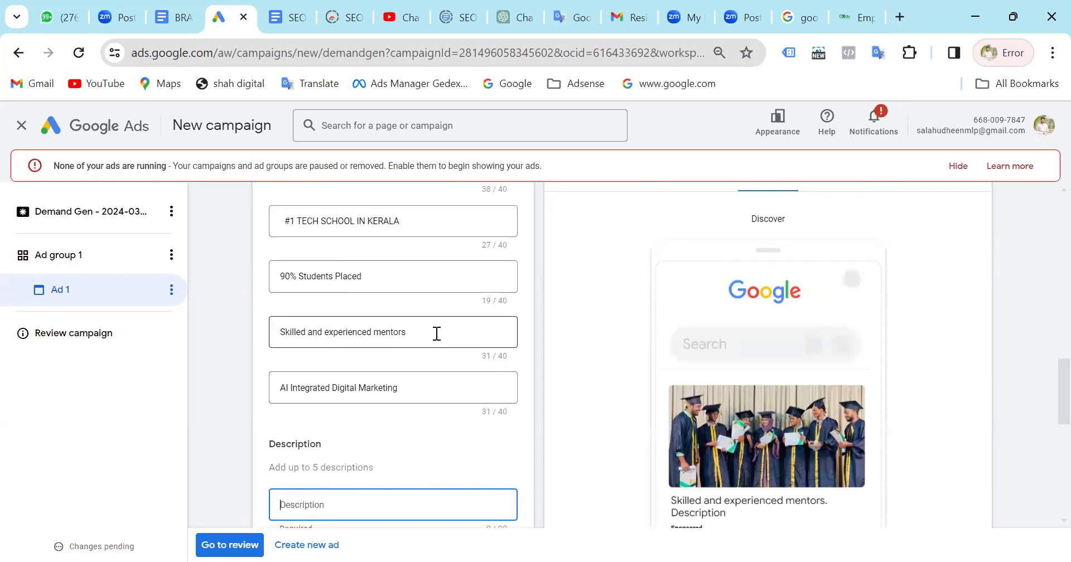
type("PRO - Graphic Designing")
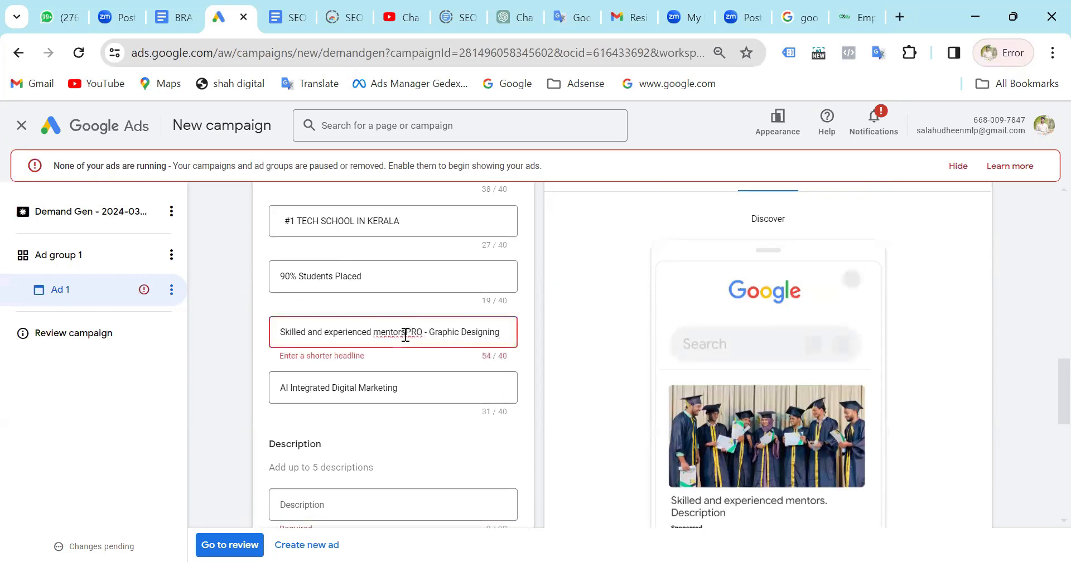
left_click_drag(406, 332, 123, 335)
key("ctrl+c")
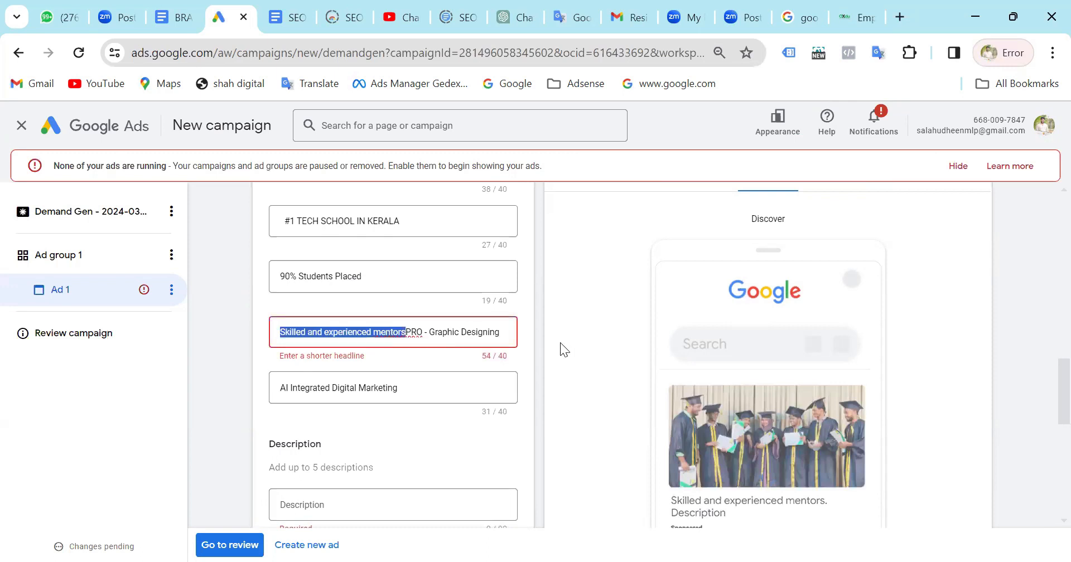
key("BackSpace")
Paste the cut text as the ad's description and extend it to "Skilled and experienced mentors institute at malabar".
left_click(337, 508)
key("ctrl+v")
scroll(361, 433, "down", 4)
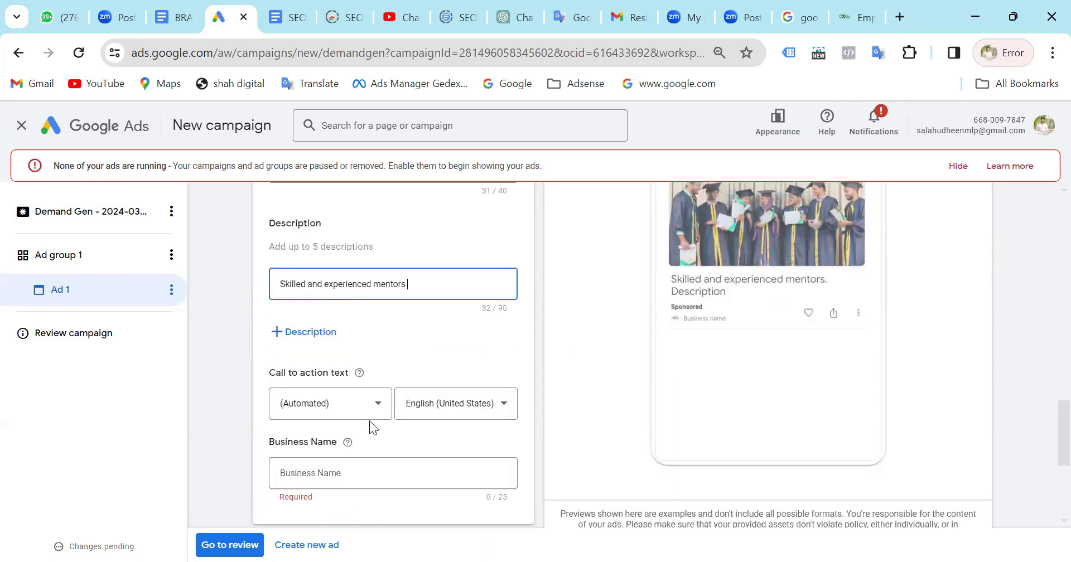
type("institute at malabar")
Set the ad's call to action text to Apply now.
scroll(433, 381, "down", 1)
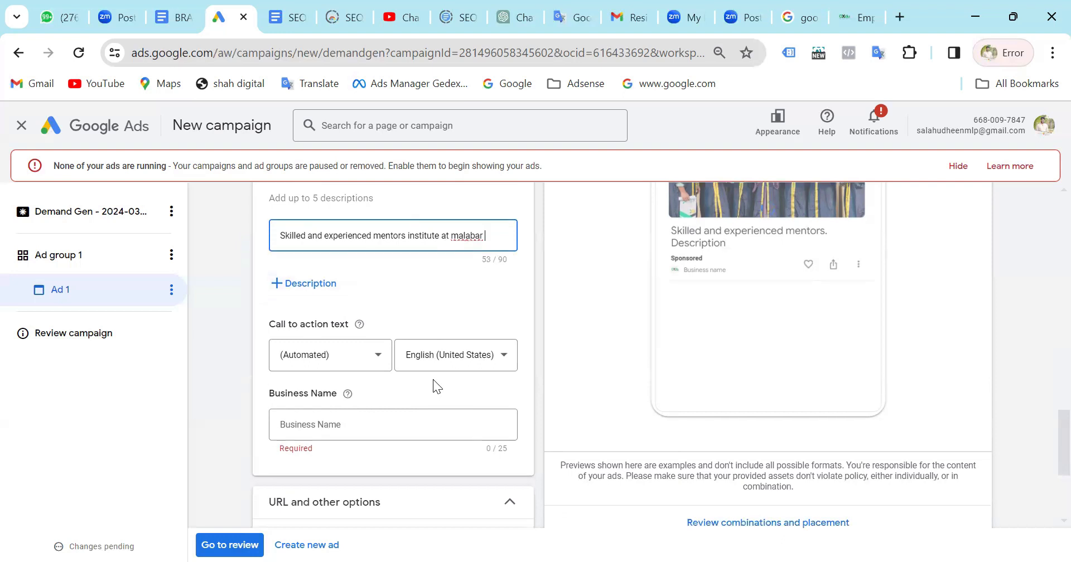
scroll(433, 381, "down", 1)
left_click(367, 304)
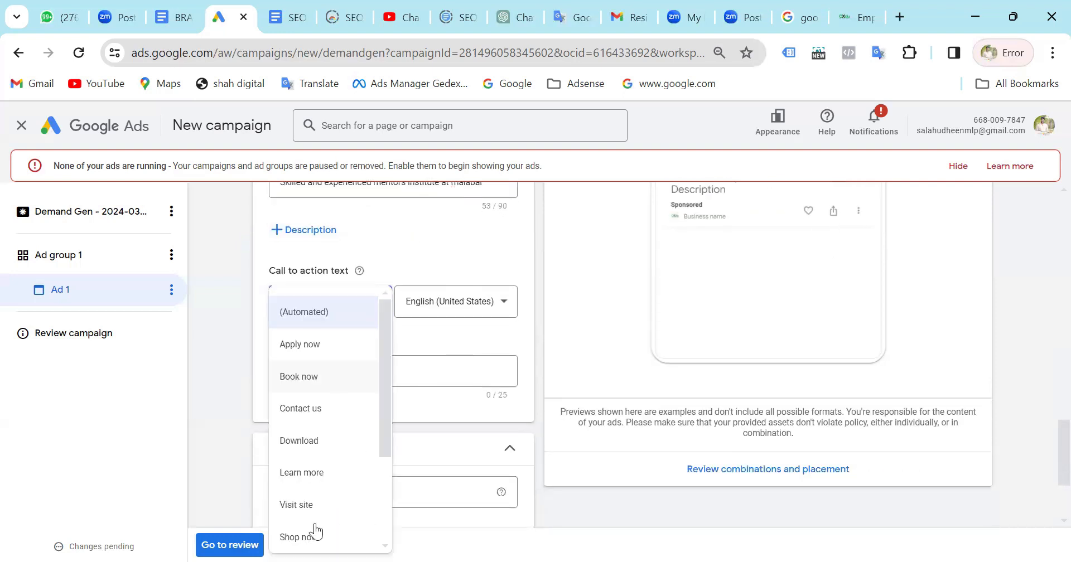
left_click(335, 345)
Enter "Oxdu Tech School" as the ad's business name.
left_click(332, 370)
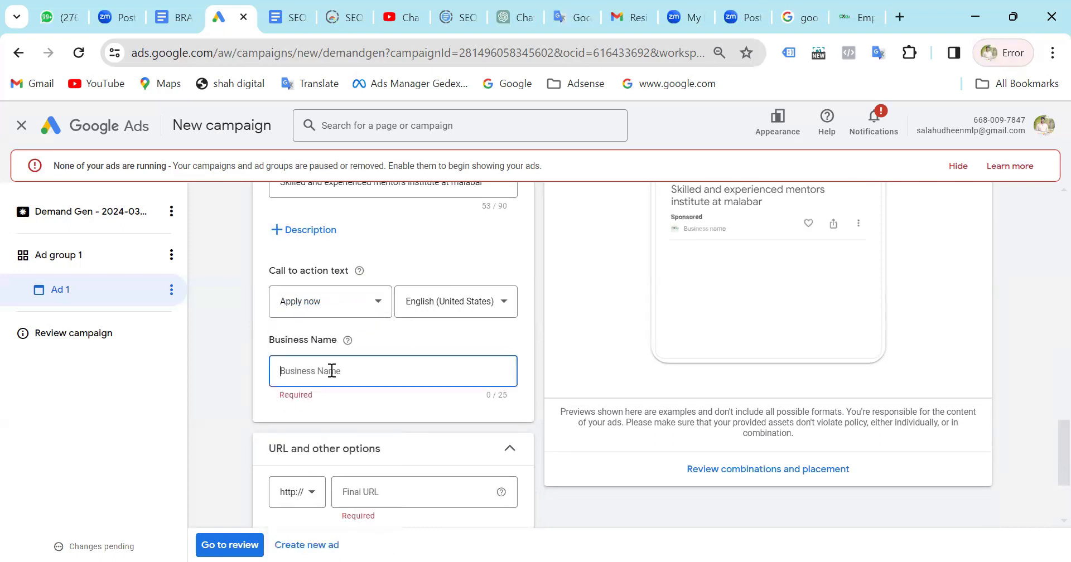
type("Oxd")
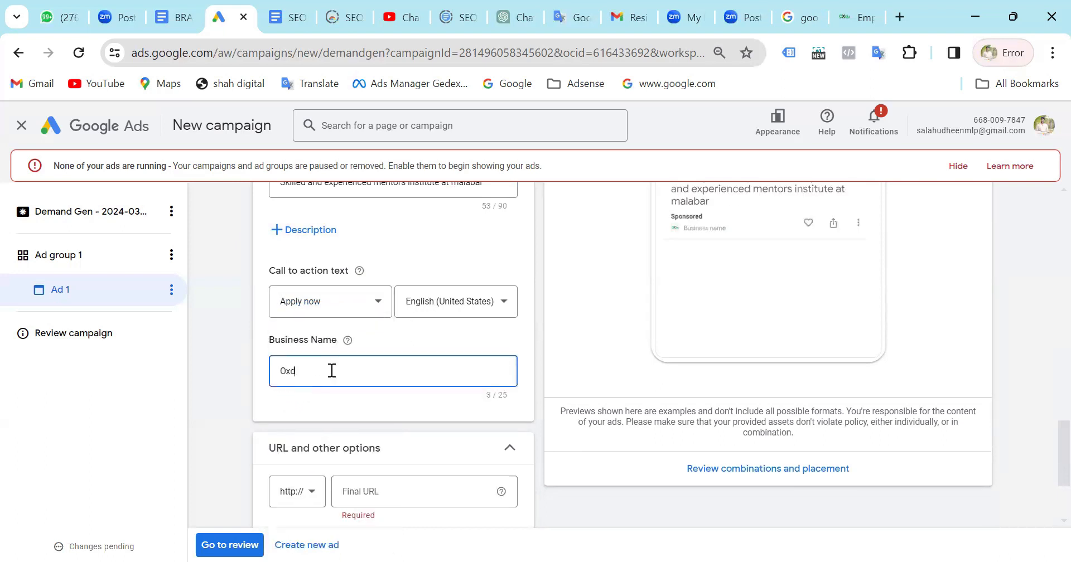
type("u School")
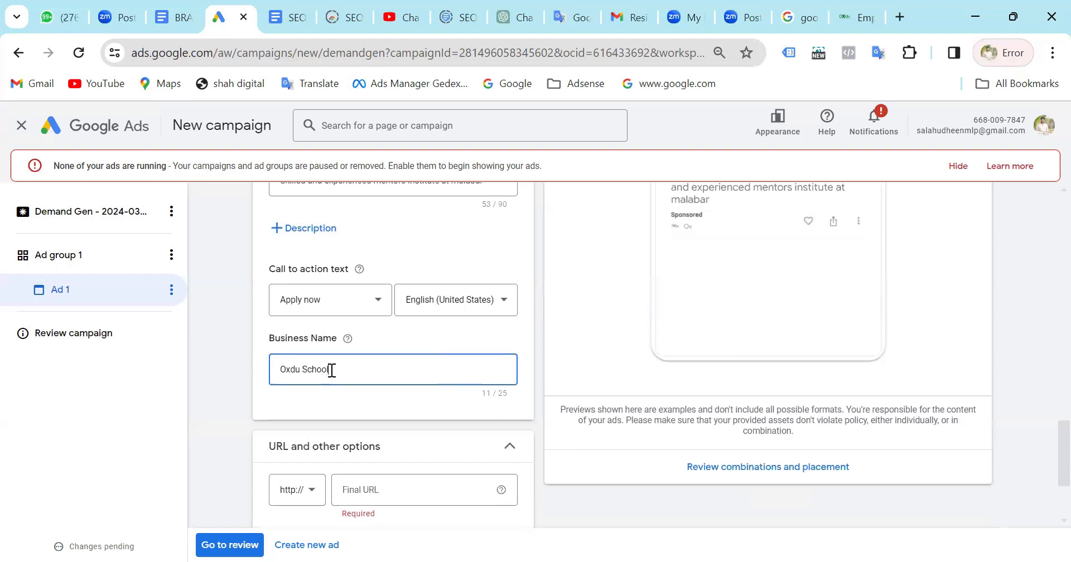
left_click(303, 369)
type("Tech")
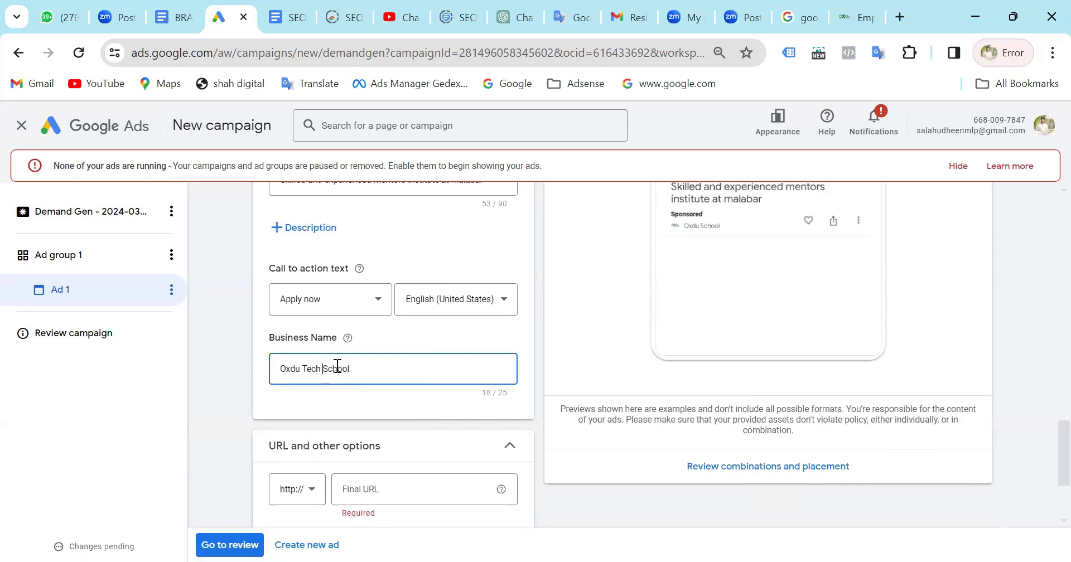
scroll(382, 407, "down", 2)
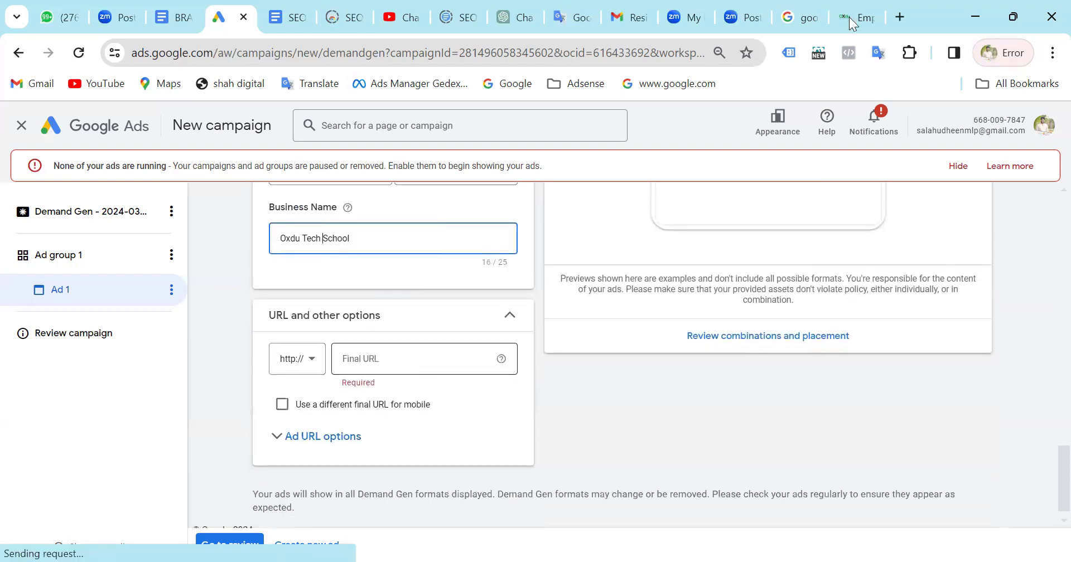
left_click(853, 23)
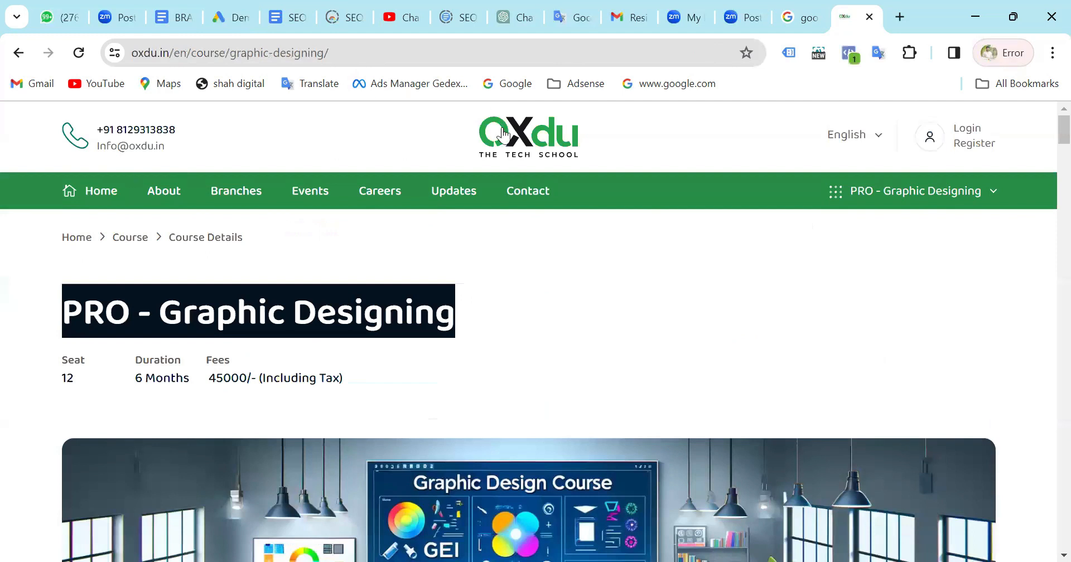
left_click(278, 47)
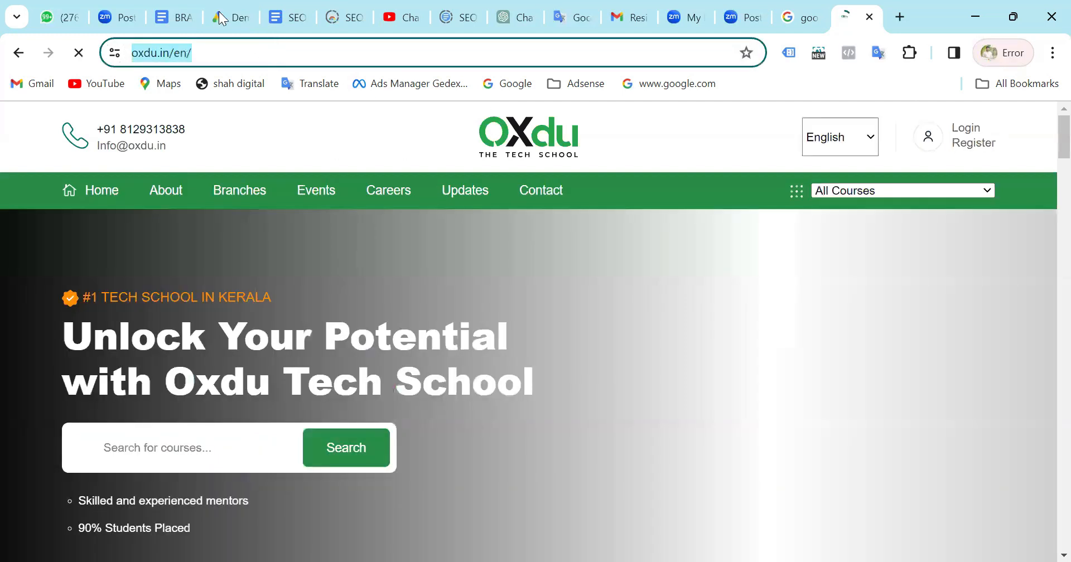
left_click(221, 18)
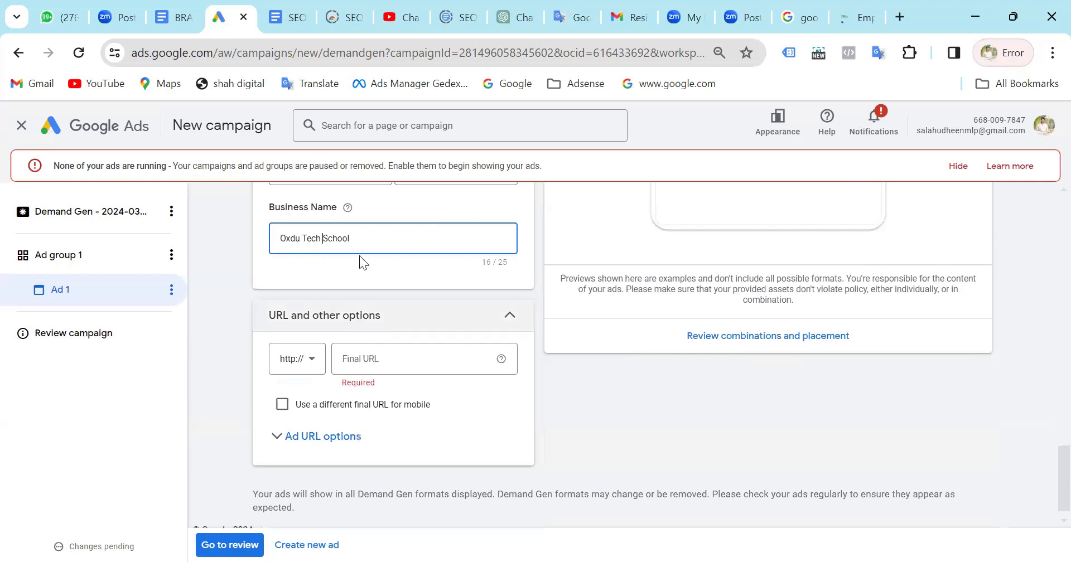
left_click(410, 354)
type("https://oxdu.in/en/")
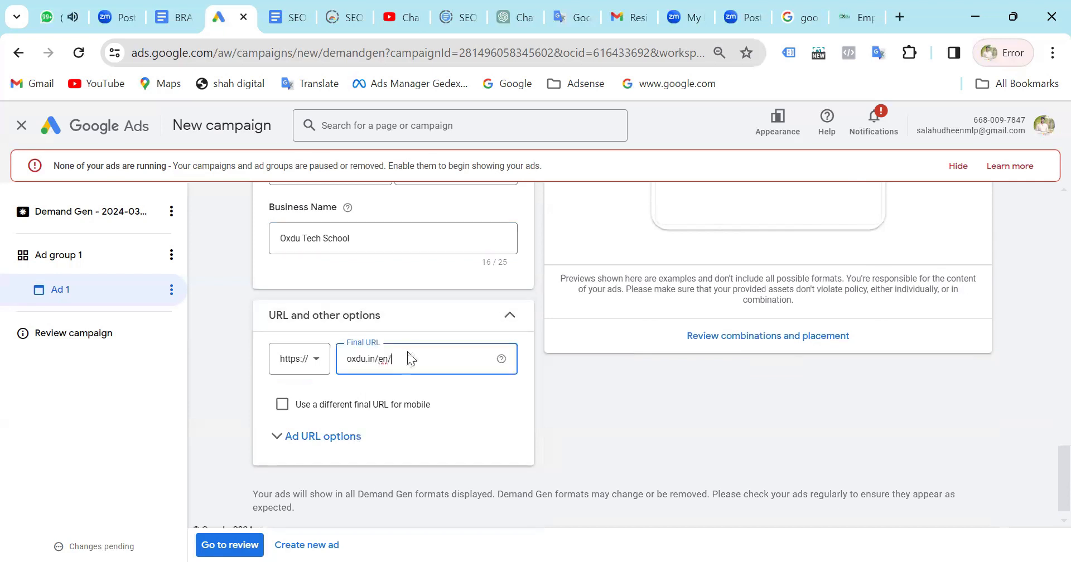
key("BackSpace")
Review the completed ad in the Discover preview and in the YouTube preview.
scroll(877, 372, "up", 5)
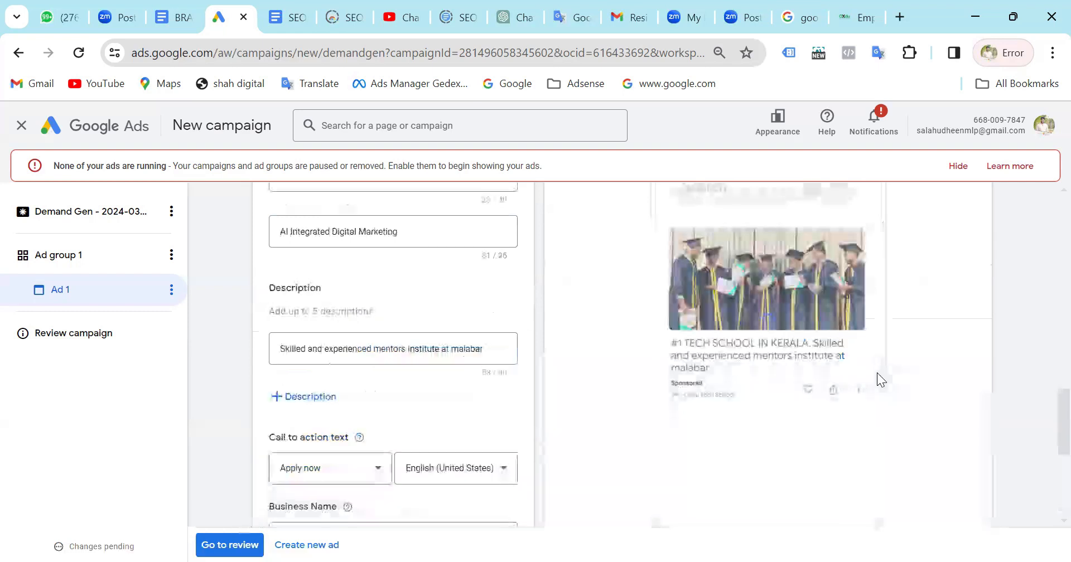
scroll(877, 372, "up", 6)
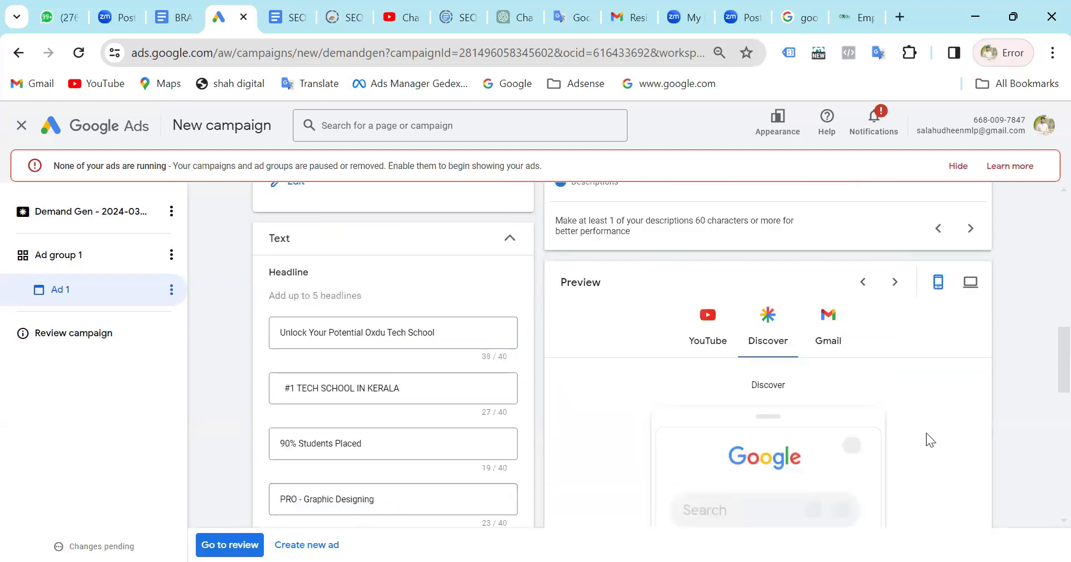
scroll(926, 433, "down", 5)
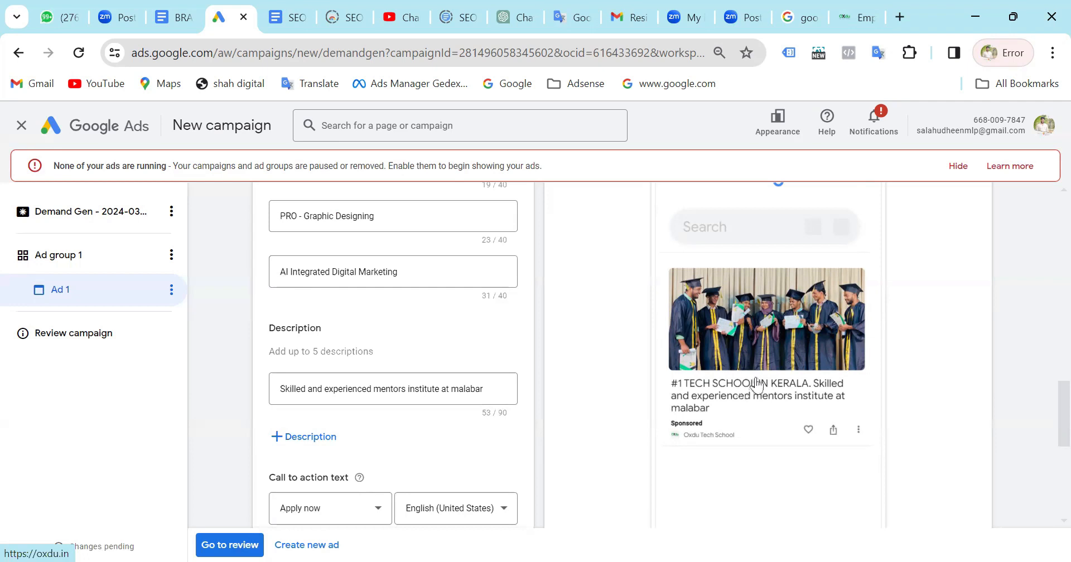
scroll(795, 372, "up", 6)
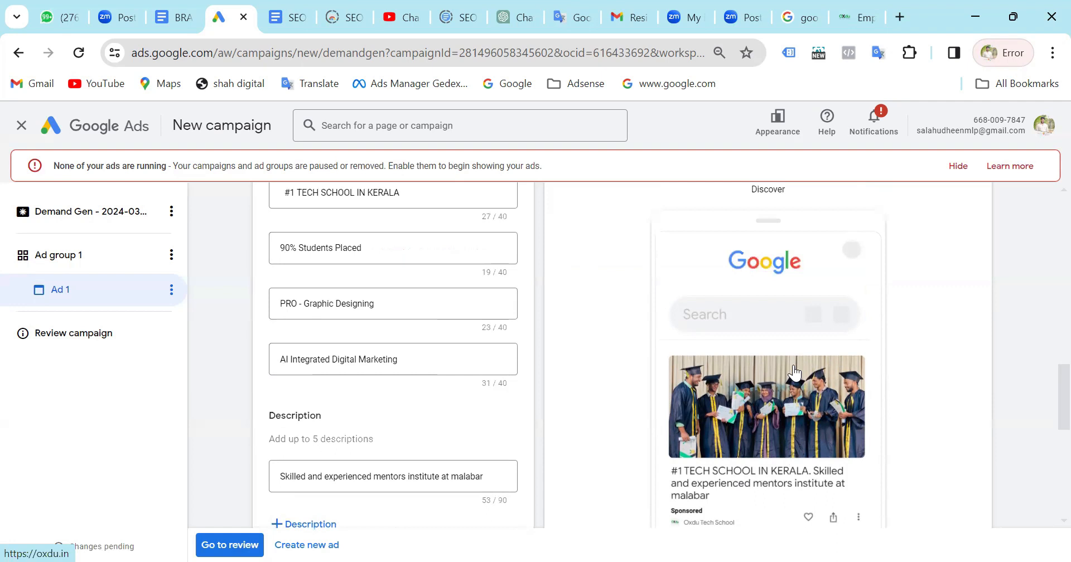
left_click(696, 390)
scroll(696, 391, "down", 7)
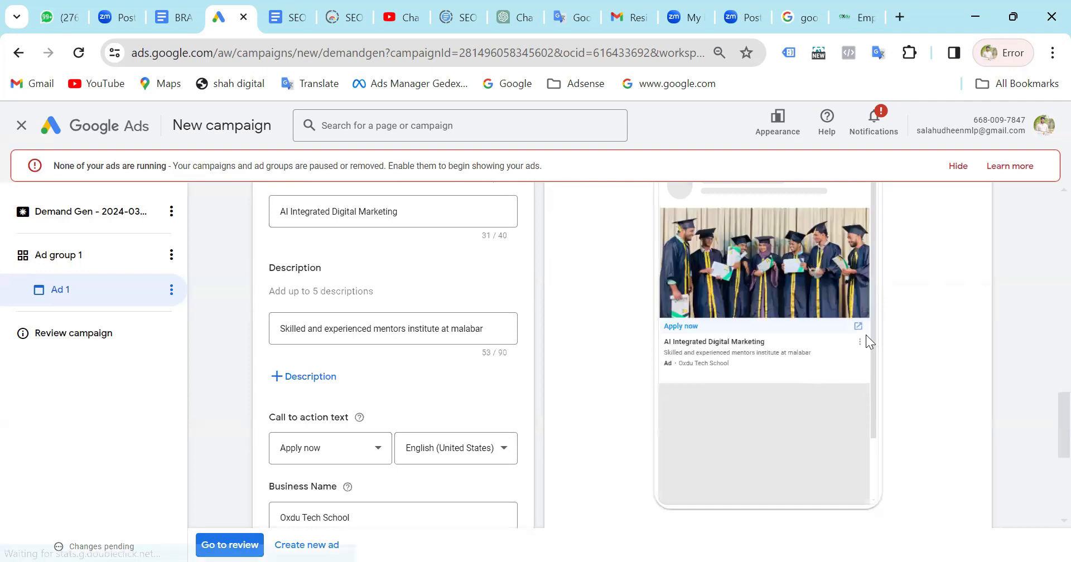
scroll(867, 337, "up", 2)
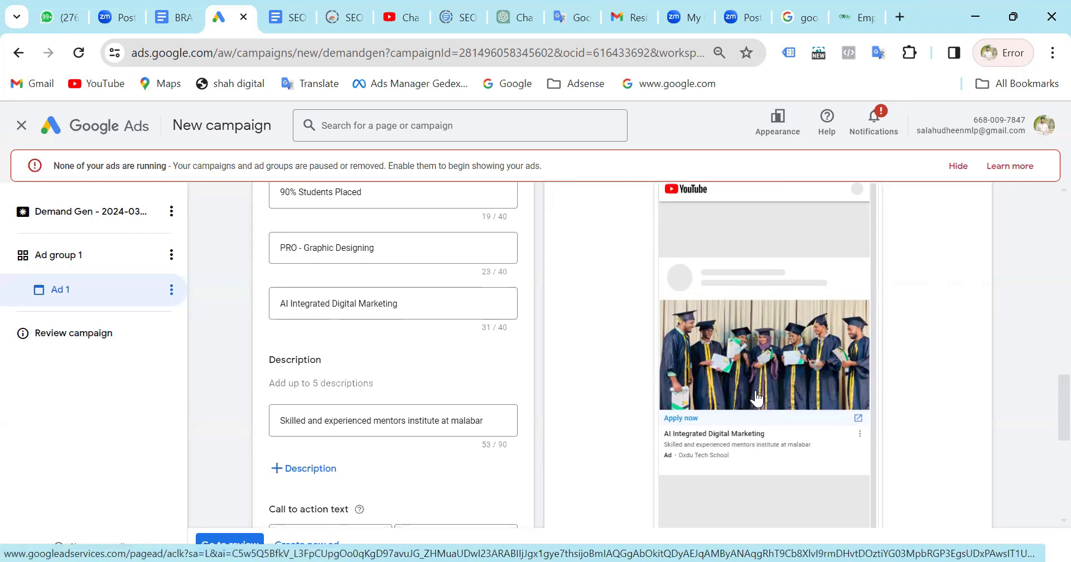
Examine the ad's Gmail preview, then check the ad strength and the final URL settings.
scroll(756, 399, "up", 3)
left_click(821, 258)
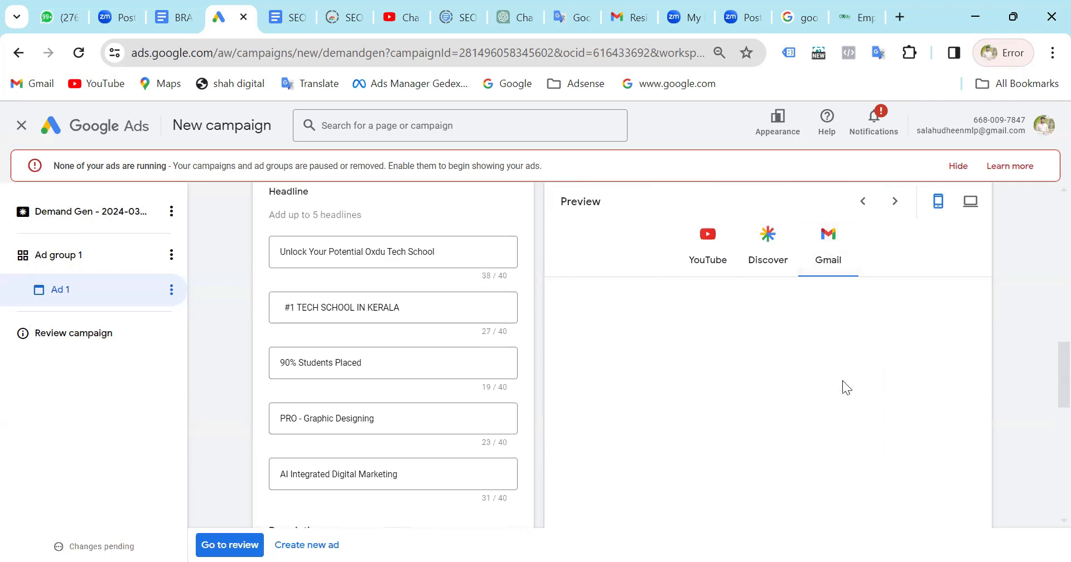
scroll(843, 380, "down", 2)
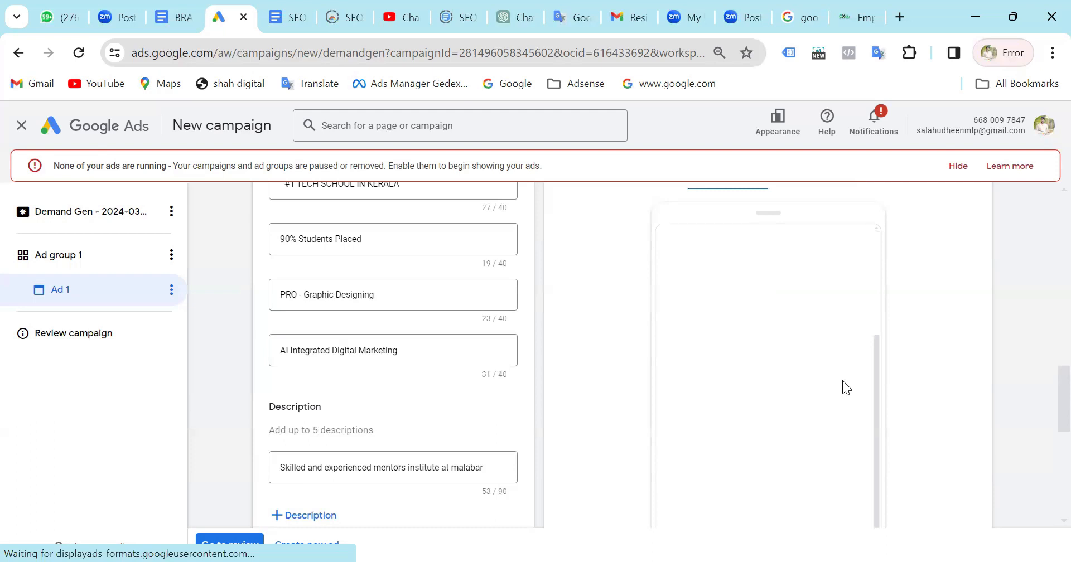
scroll(946, 352, "down", 4)
scroll(781, 357, "up", 2)
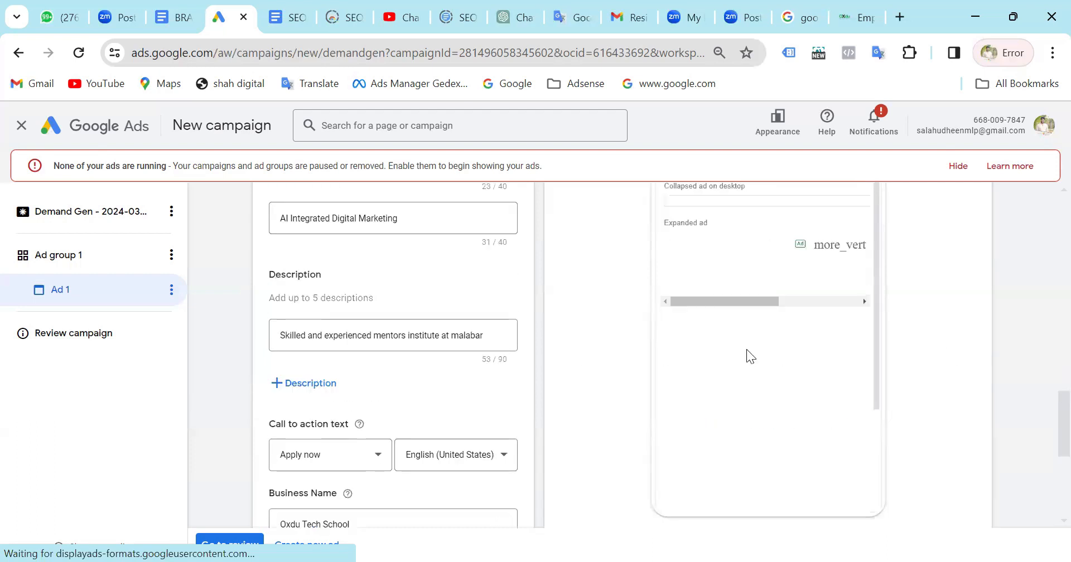
scroll(746, 349, "up", 2)
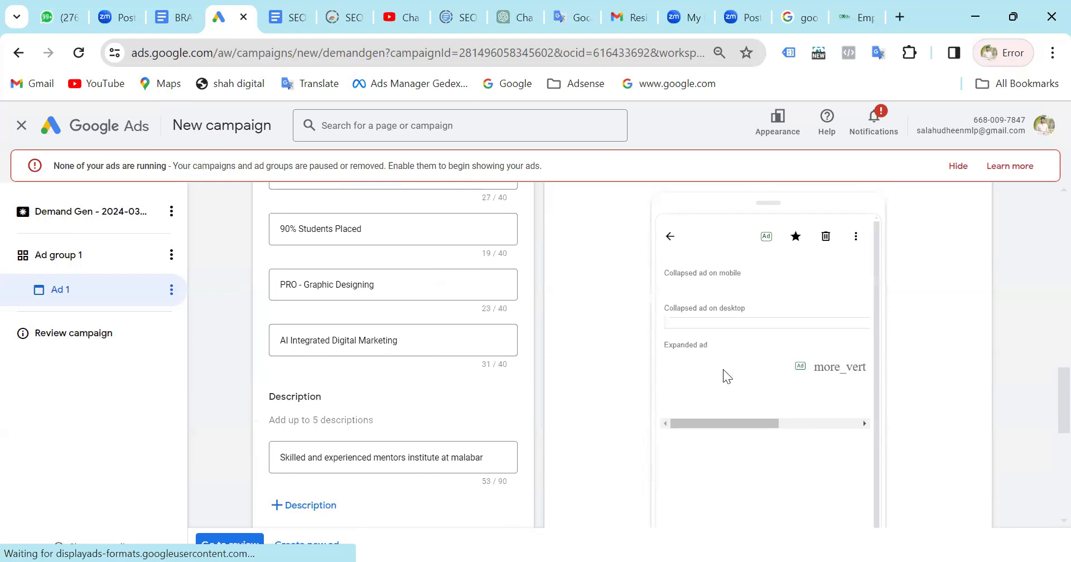
scroll(723, 370, "up", 2)
scroll(724, 329, "down", 1)
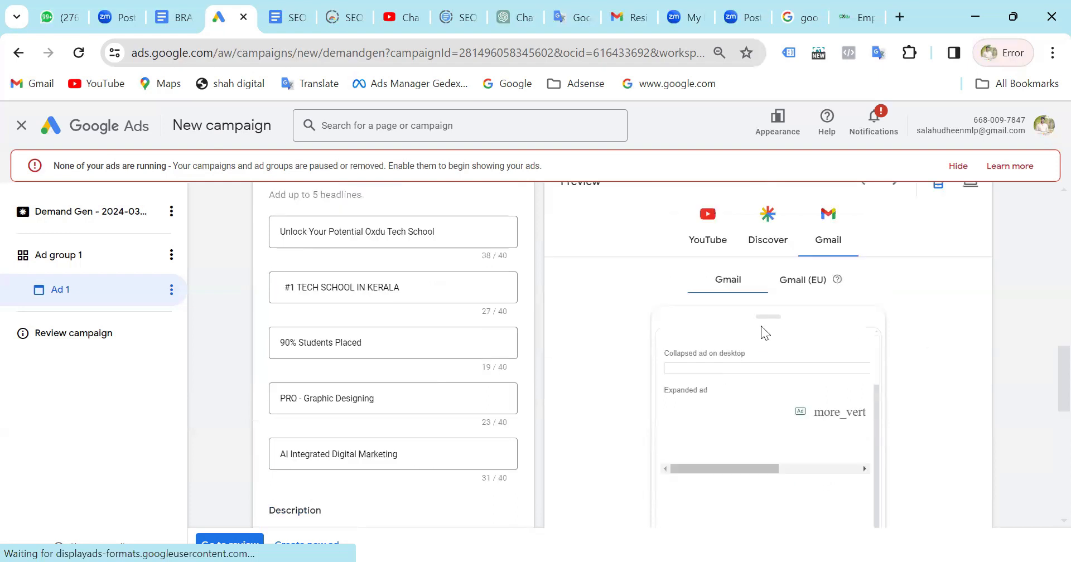
scroll(931, 427, "down", 2)
scroll(772, 299, "up", 2)
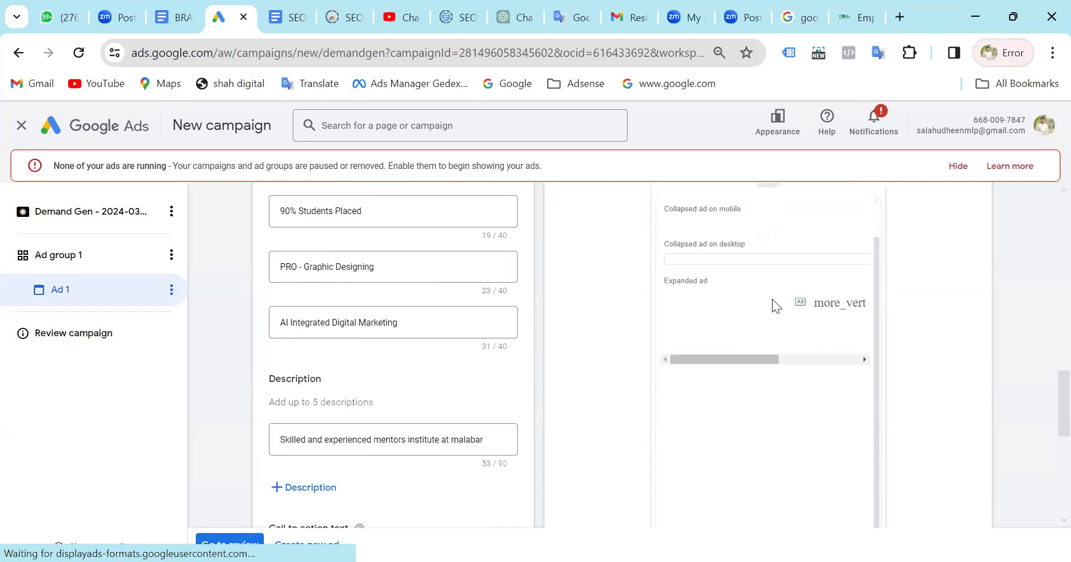
scroll(886, 315, "up", 4)
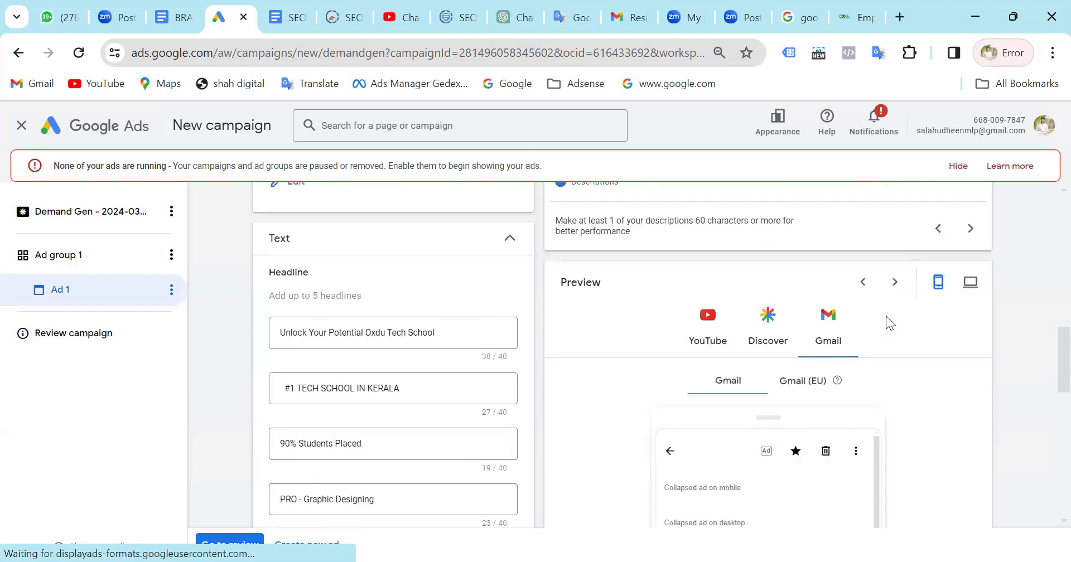
scroll(886, 314, "up", 2)
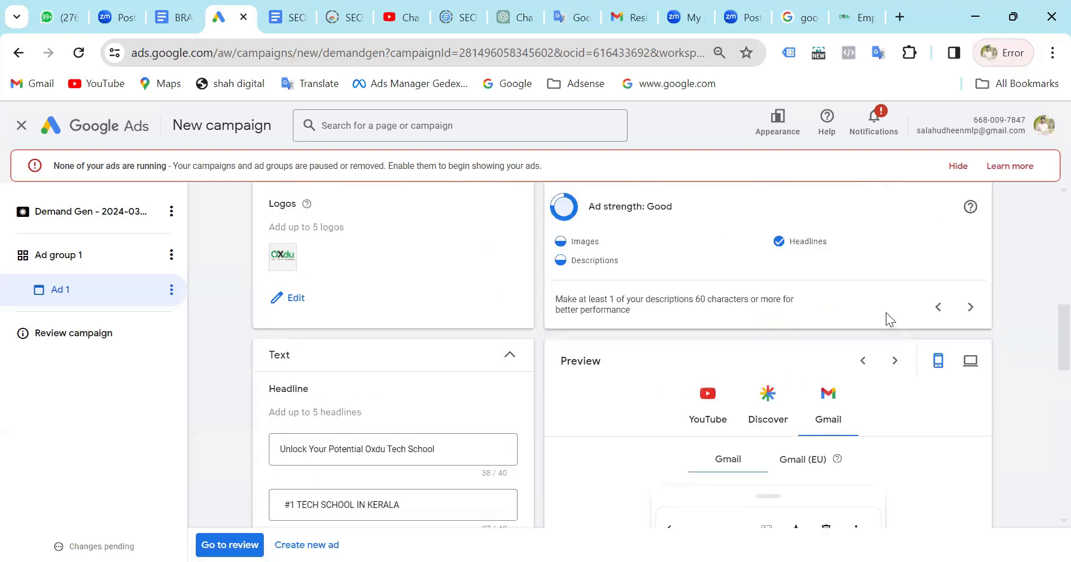
scroll(441, 355, "down", 10)
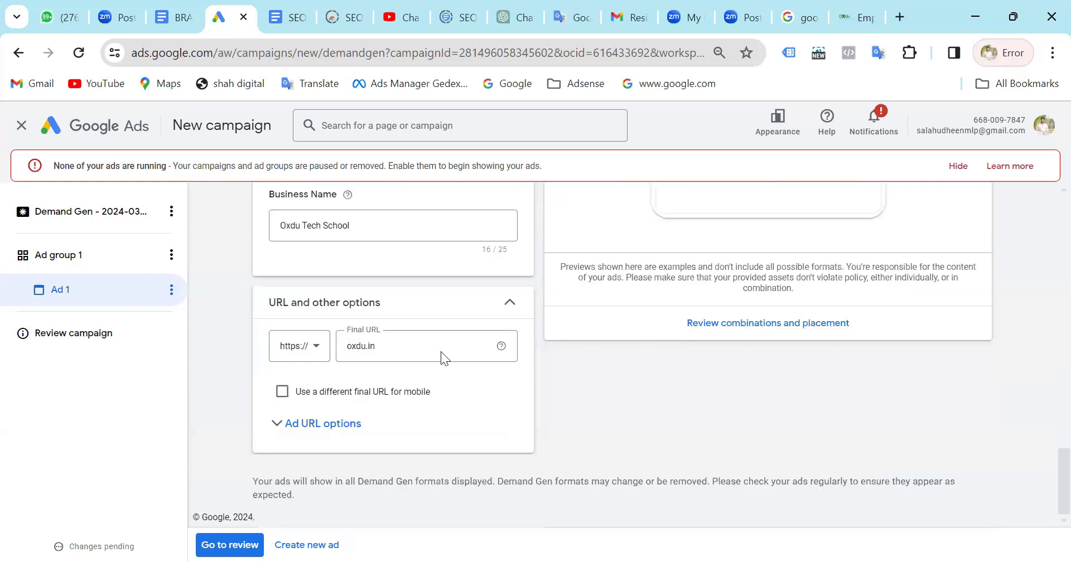
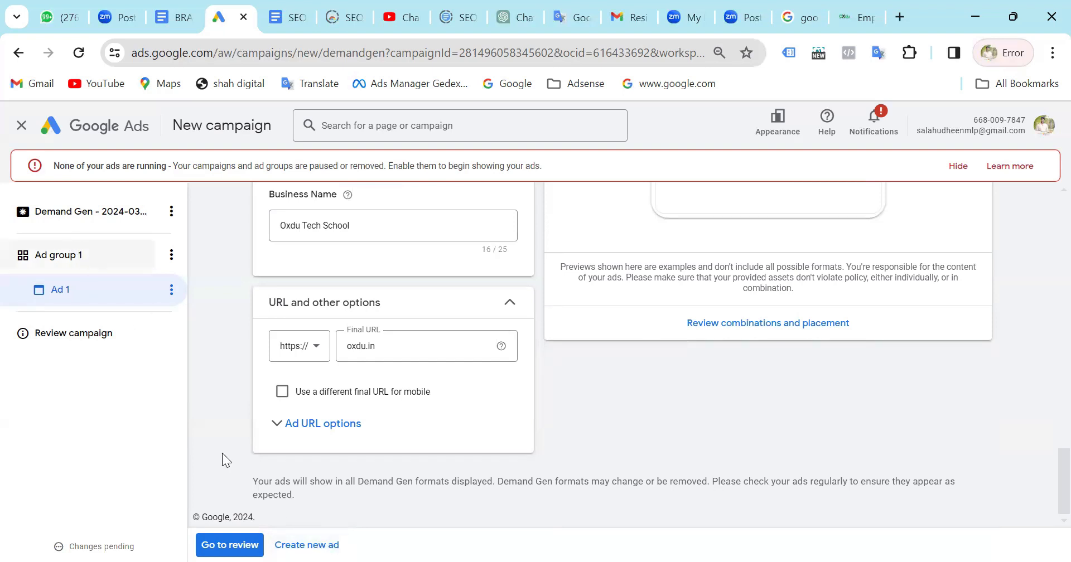
Examine Ad group 1's Oxdu audience, optimized targeting and ad group URL options.
left_click(84, 257)
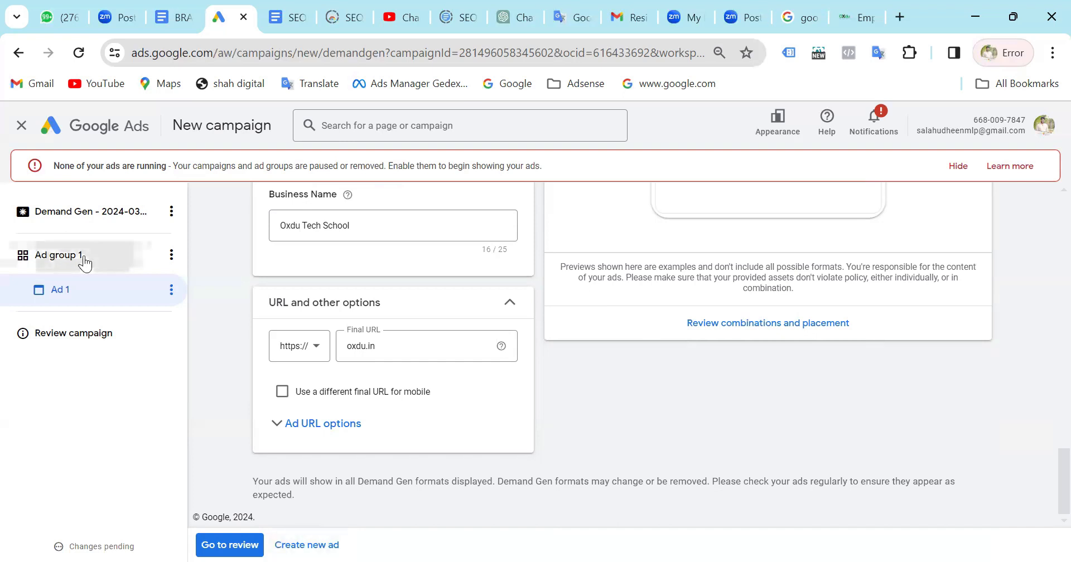
scroll(341, 395, "down", 10)
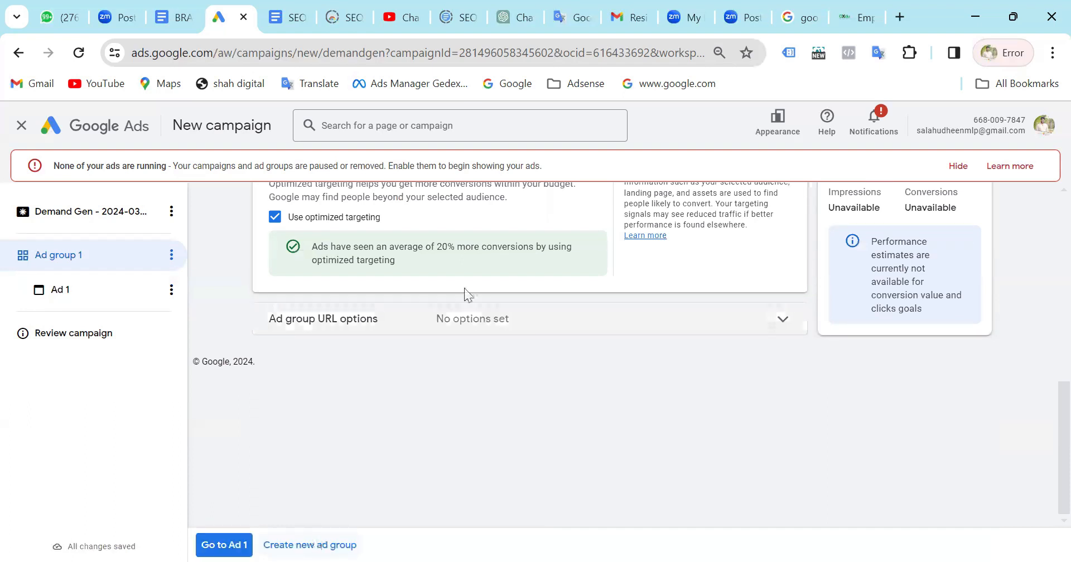
scroll(466, 293, "up", 5)
scroll(466, 288, "up", 1)
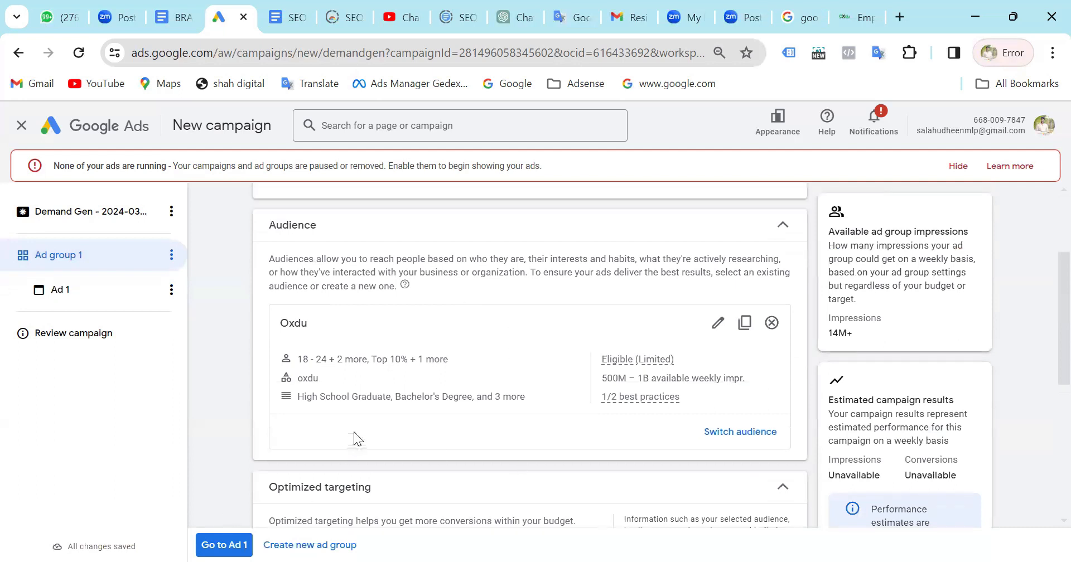
scroll(353, 432, "down", 5)
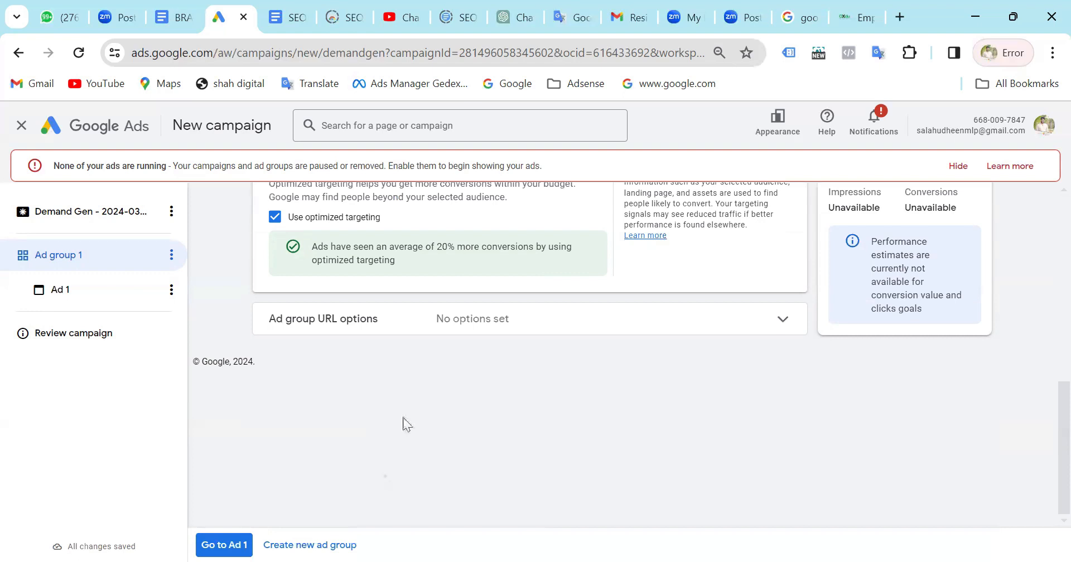
scroll(402, 417, "up", 2)
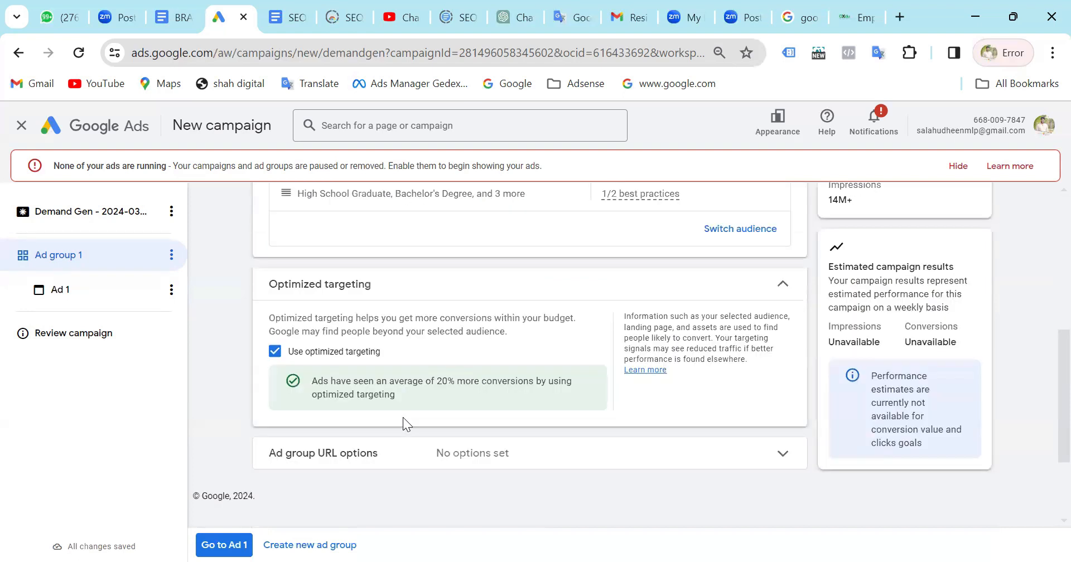
scroll(403, 417, "down", 1)
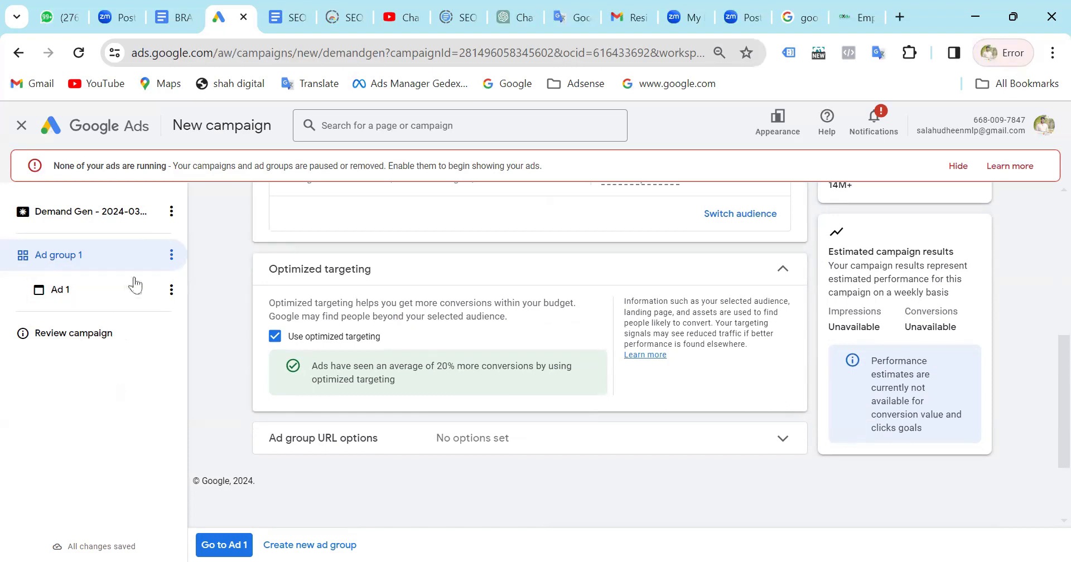
Return to Ad 1 and view the actions available for Ad group 1.
left_click(105, 304)
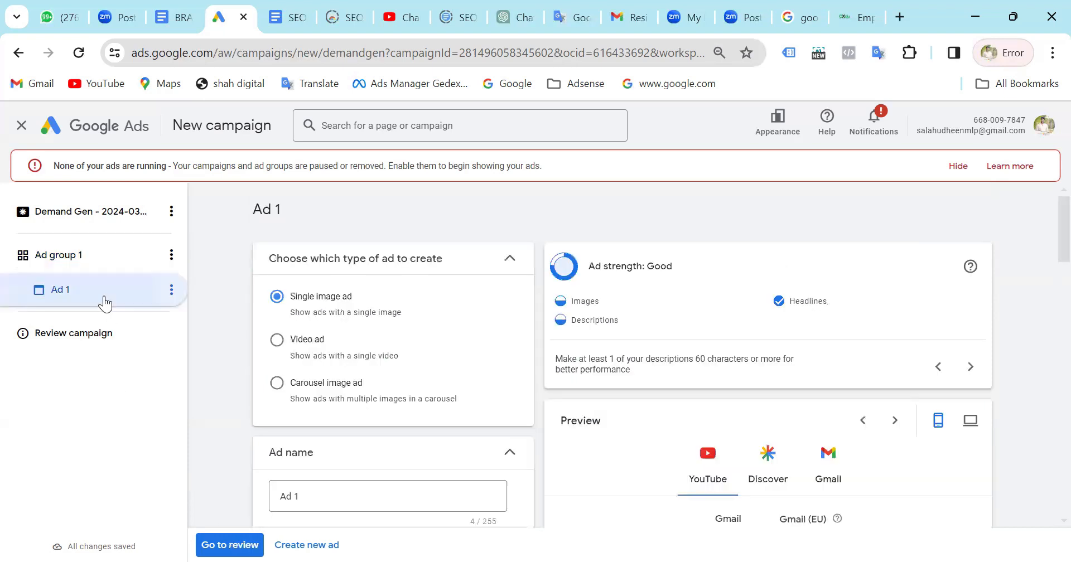
left_click(172, 259)
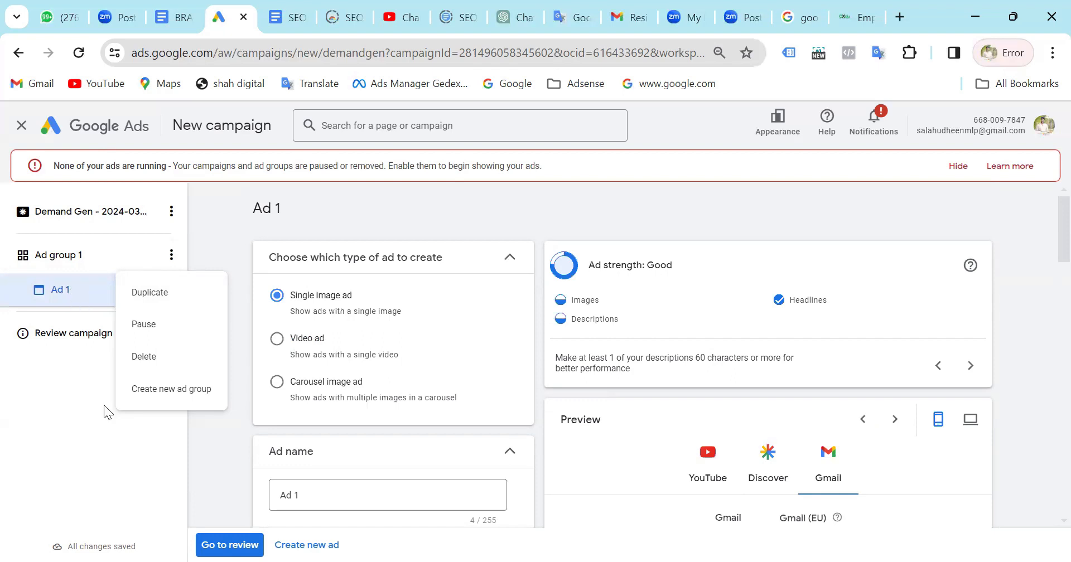
left_click(303, 191)
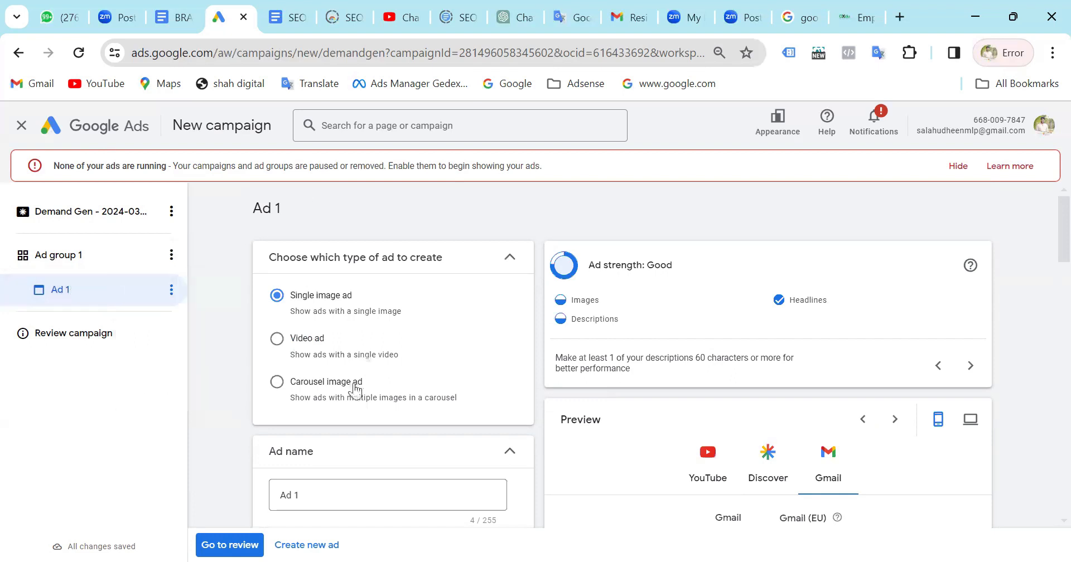
Review the Demand Gen campaign summary with Ad group 1's details expanded and publish the campaign.
scroll(355, 391, "down", 3)
scroll(354, 390, "down", 10)
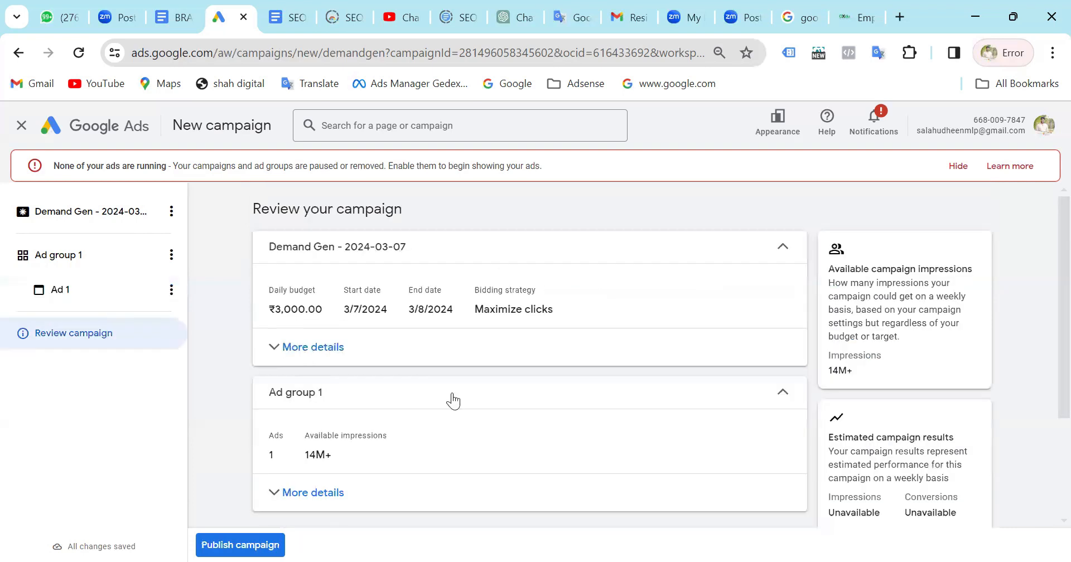
scroll(454, 398, "down", 3)
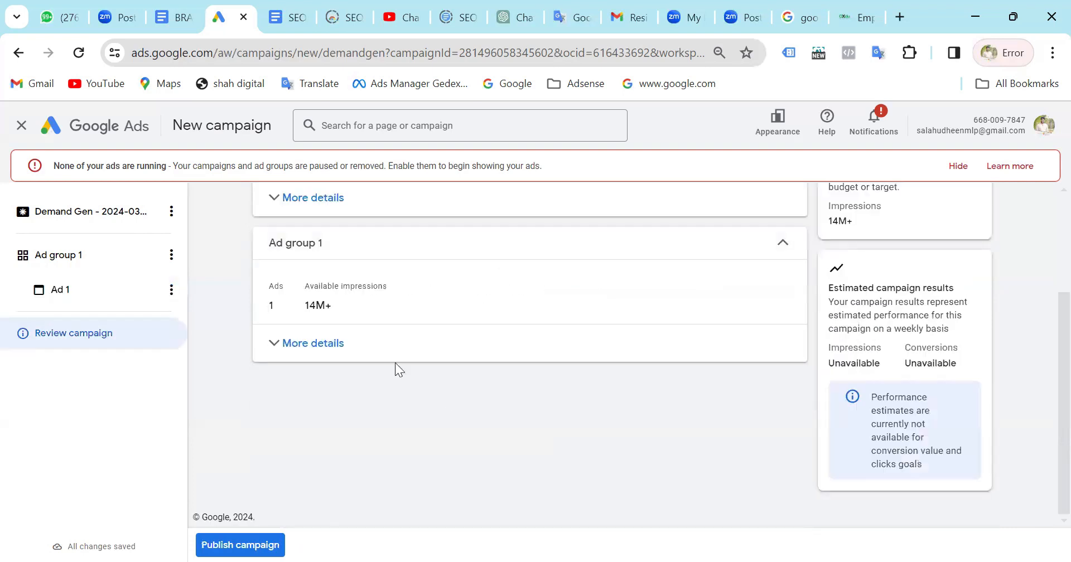
left_click(304, 351)
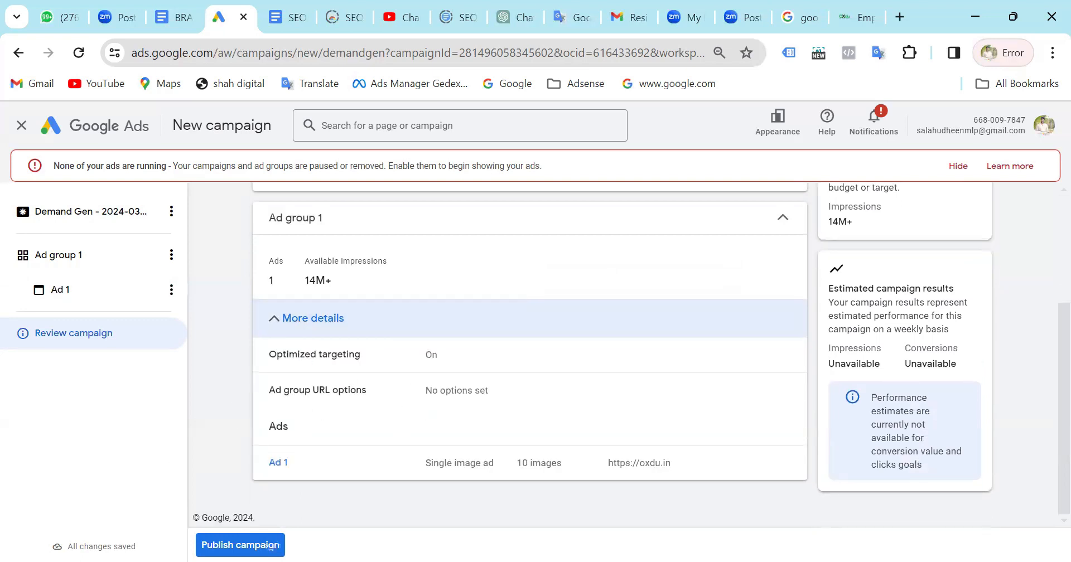
left_click(232, 545)
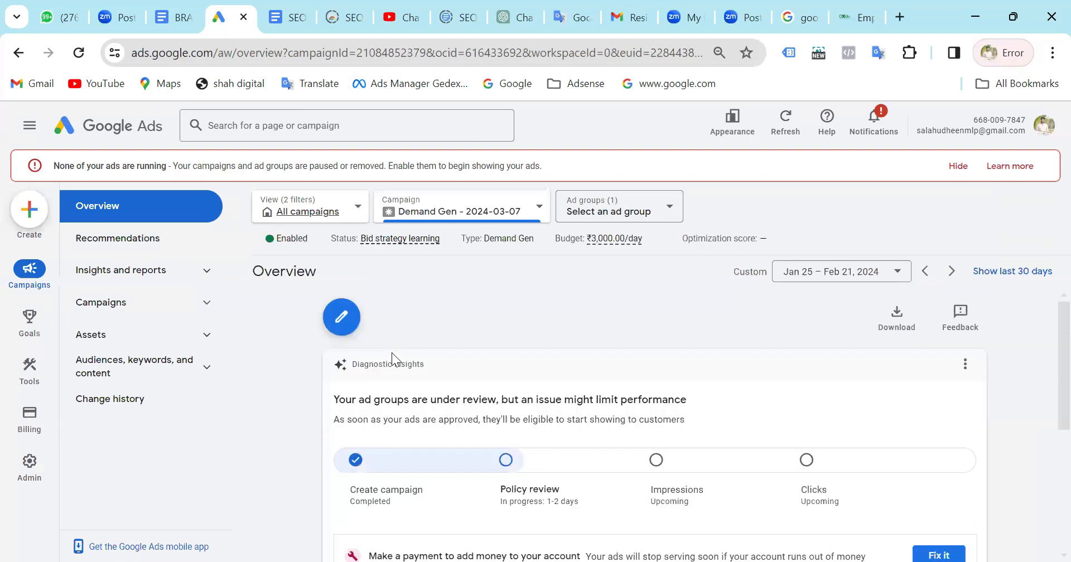
Examine the published Demand Gen campaign's overview, including its status options, the account's campaign list, the diagnostics and the ad card.
scroll(392, 353, "down", 3)
scroll(280, 252, "up", 2)
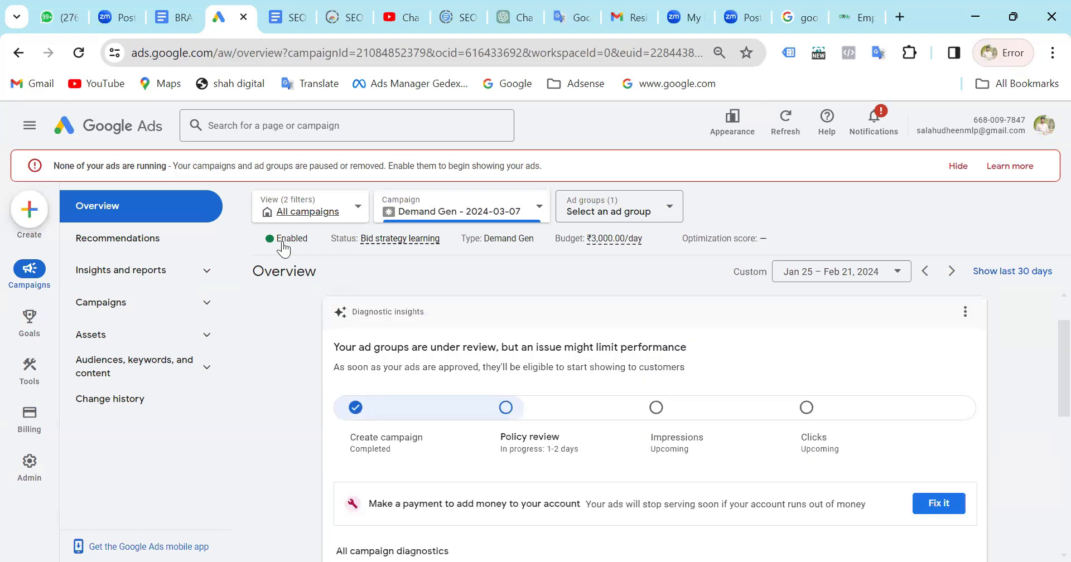
left_click(283, 244)
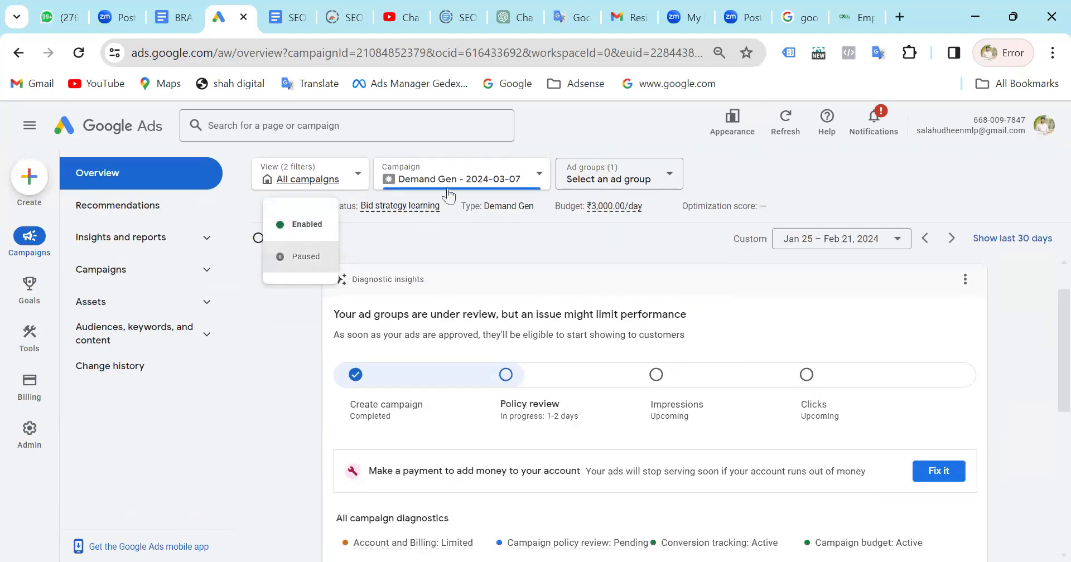
left_click(445, 181)
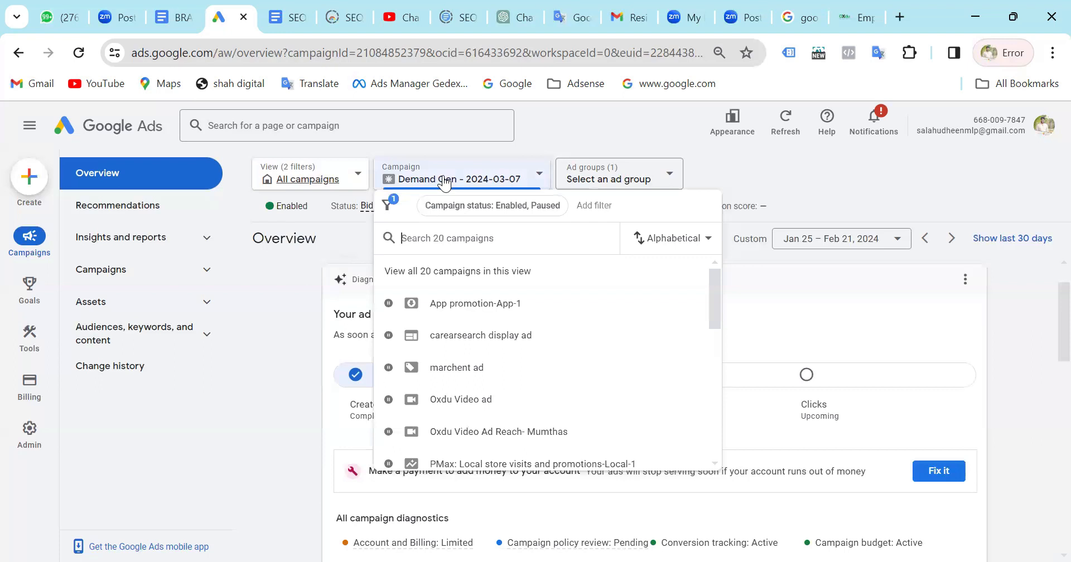
left_click(444, 182)
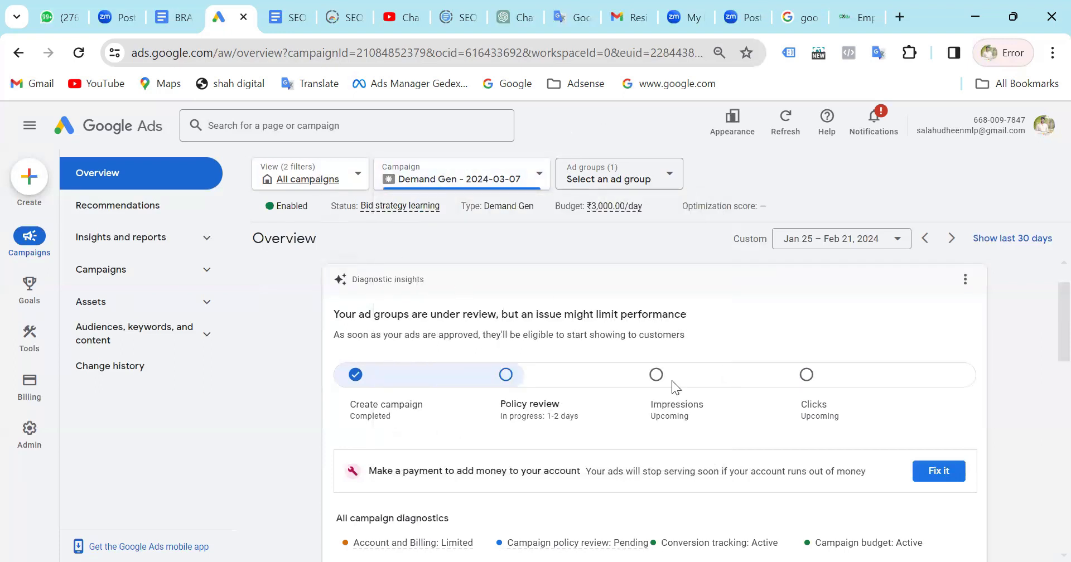
scroll(671, 381, "down", 5)
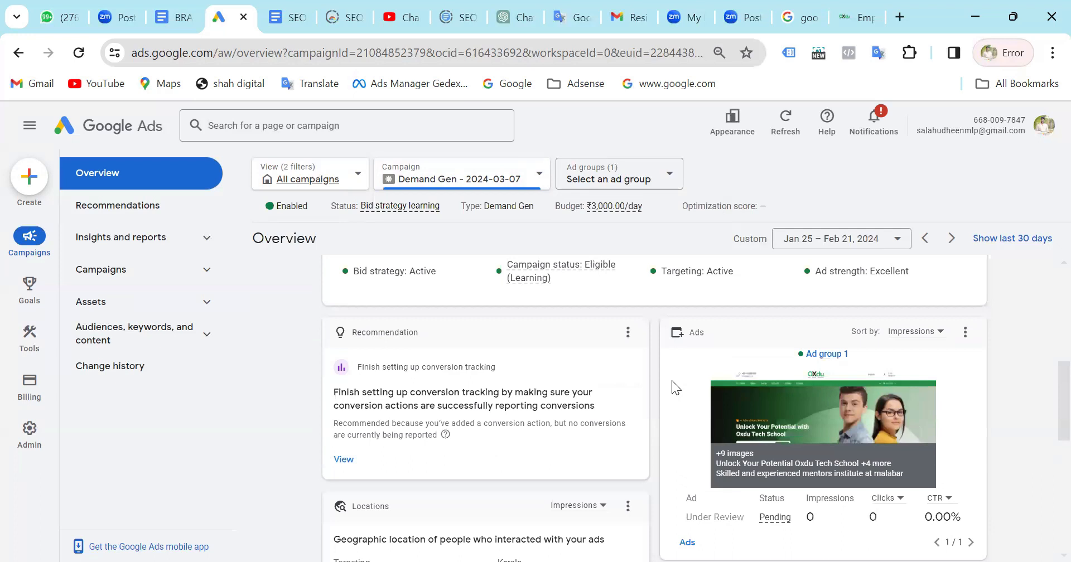
scroll(672, 381, "up", 4)
scroll(672, 381, "up", 2)
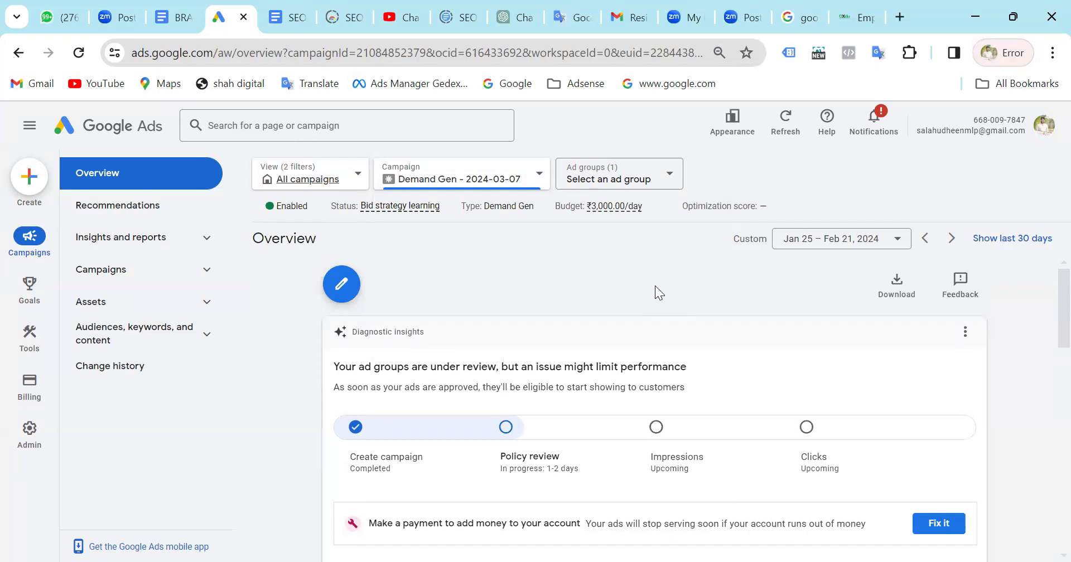
Start a new campaign with the objective set to create it without a goal's guidance.
left_click(29, 176)
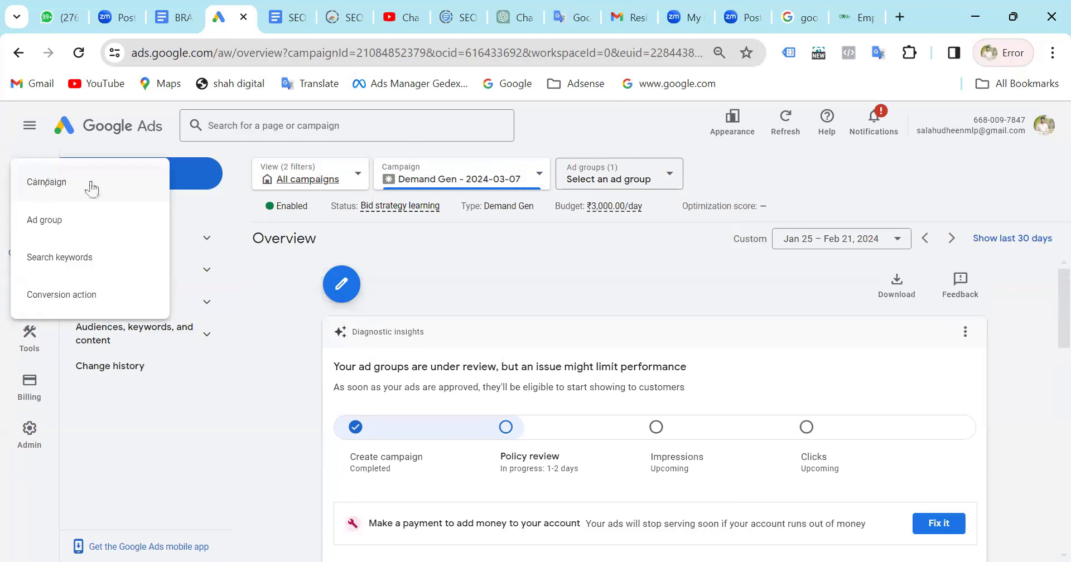
left_click(92, 188)
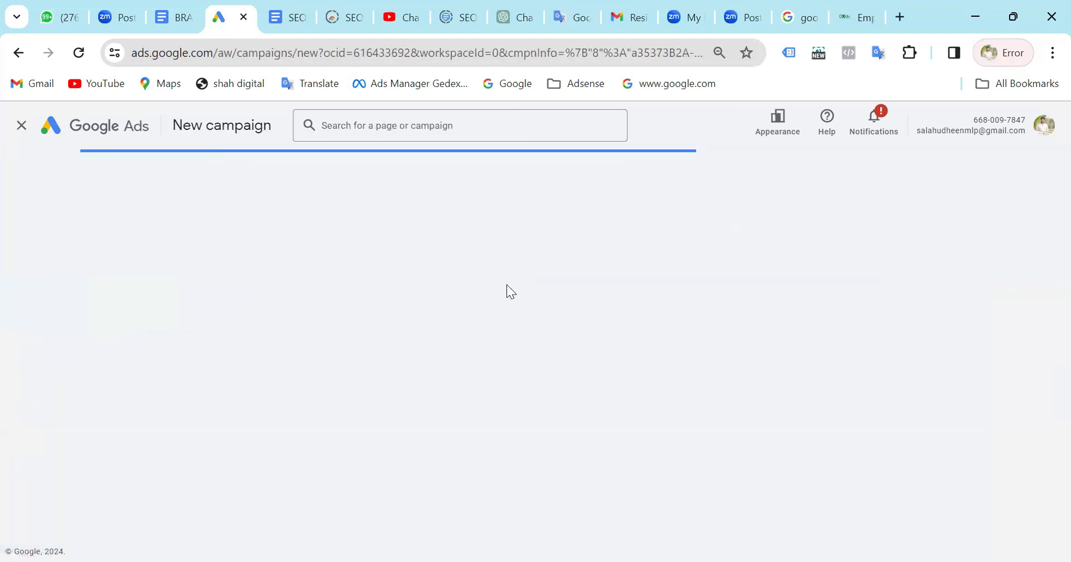
scroll(508, 293, "down", 2)
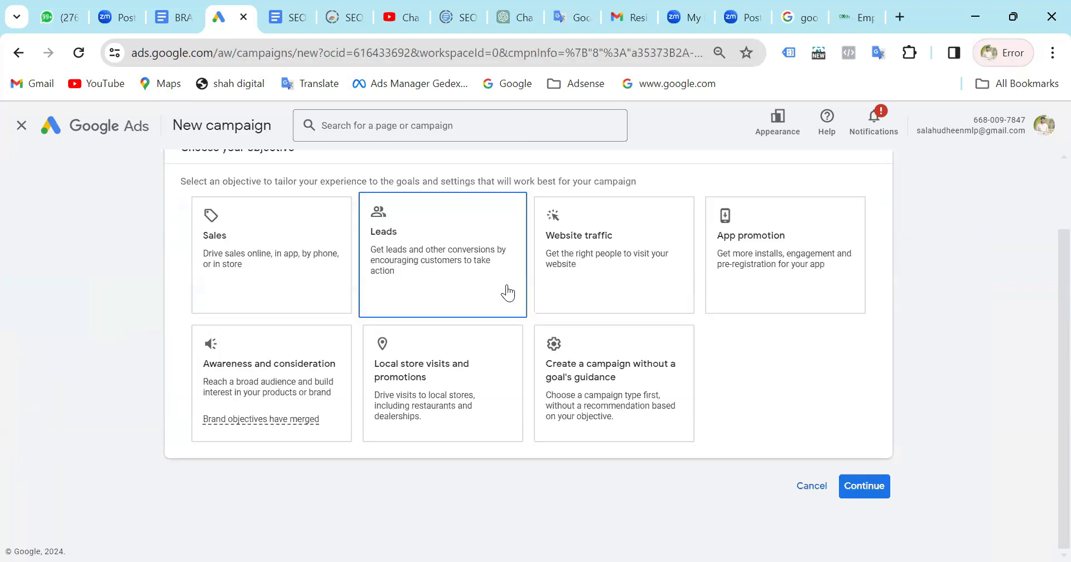
left_click(627, 375)
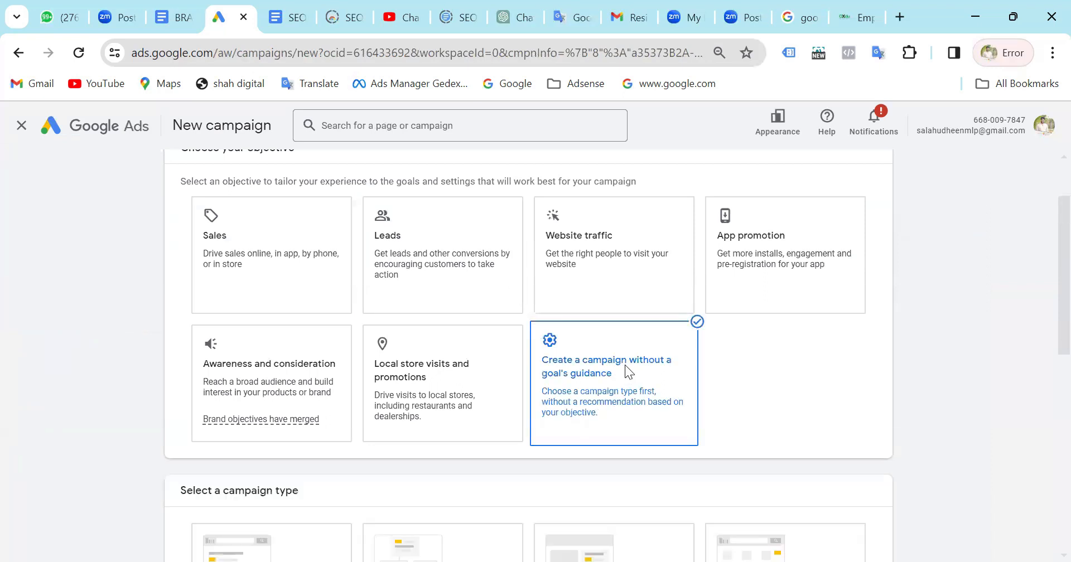
Examine the available campaign types, from Search and Performance Max through Hotel and Demand Gen, alongside the objectives.
scroll(311, 418, "down", 8)
left_click(282, 413)
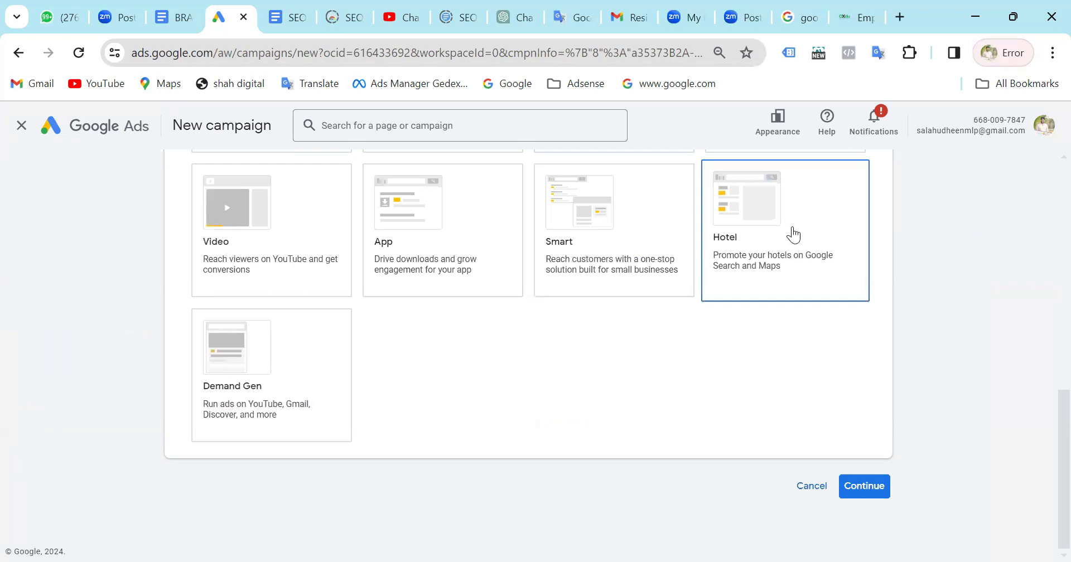
scroll(792, 233, "up", 3)
scroll(788, 263, "down", 3)
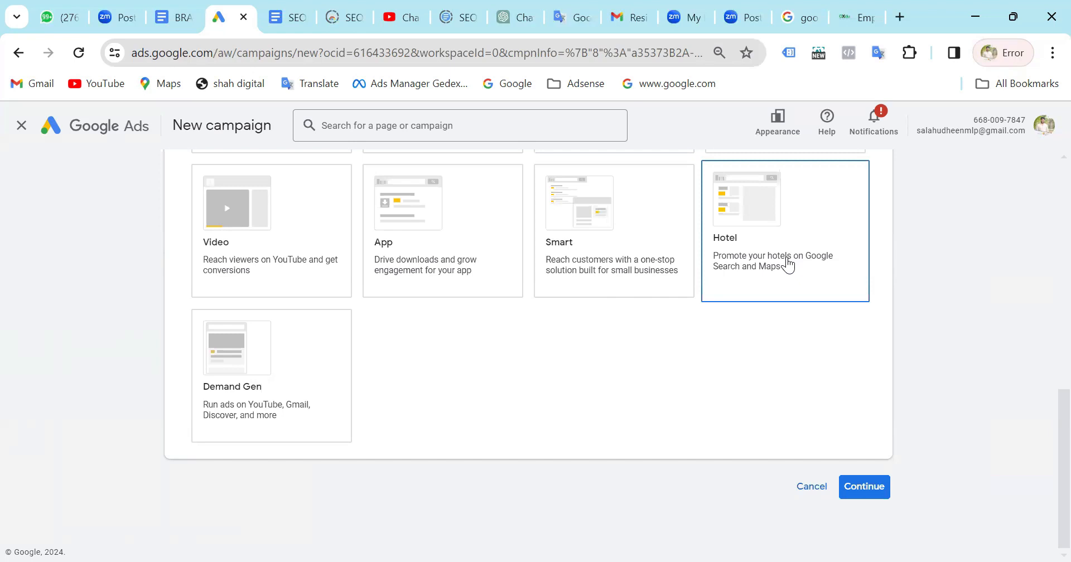
scroll(787, 263, "up", 4)
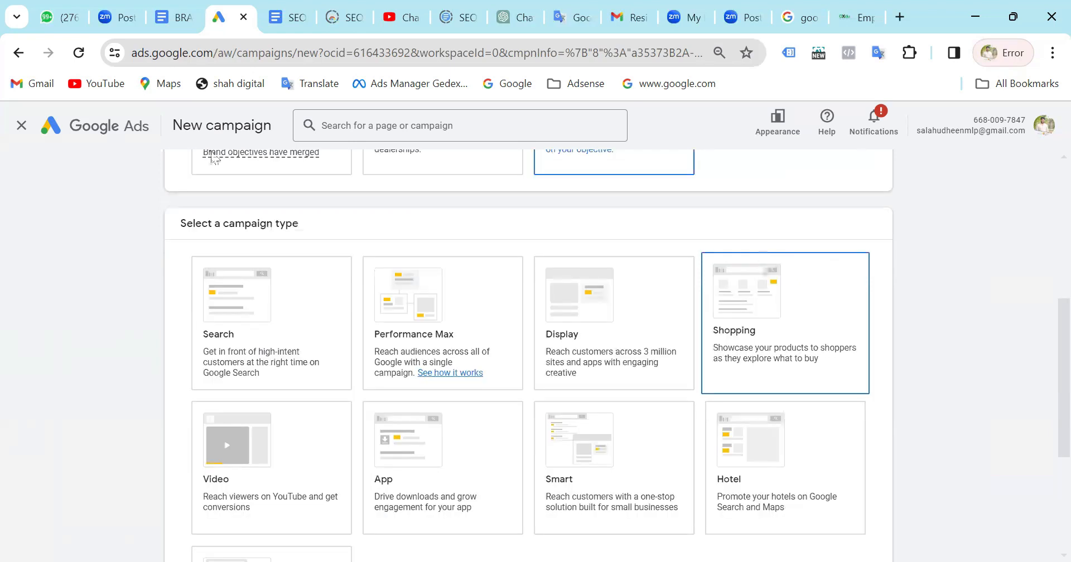
scroll(487, 231, "down", 2)
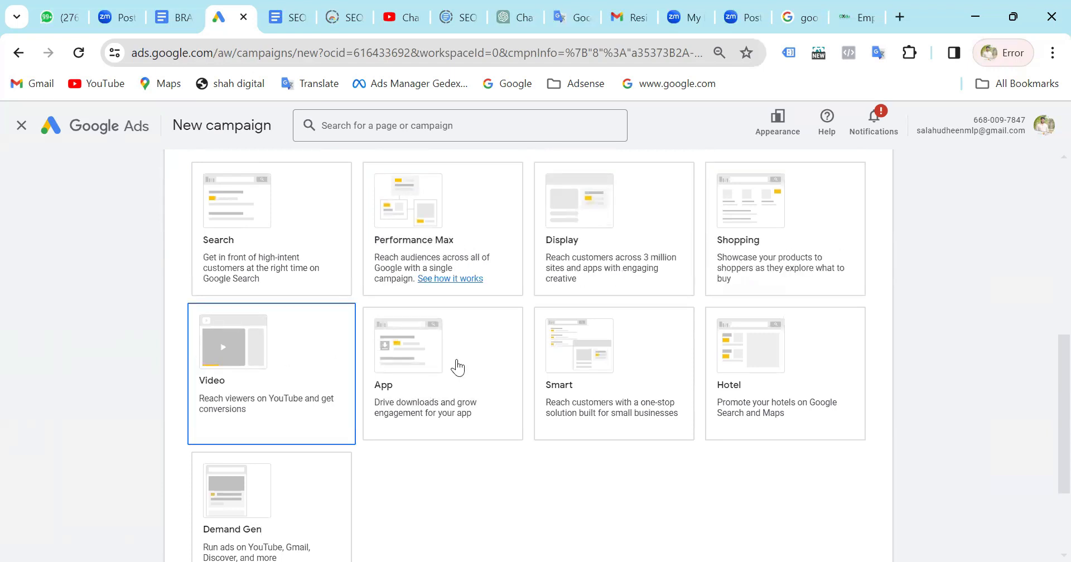
left_click(340, 464)
scroll(704, 378, "up", 6)
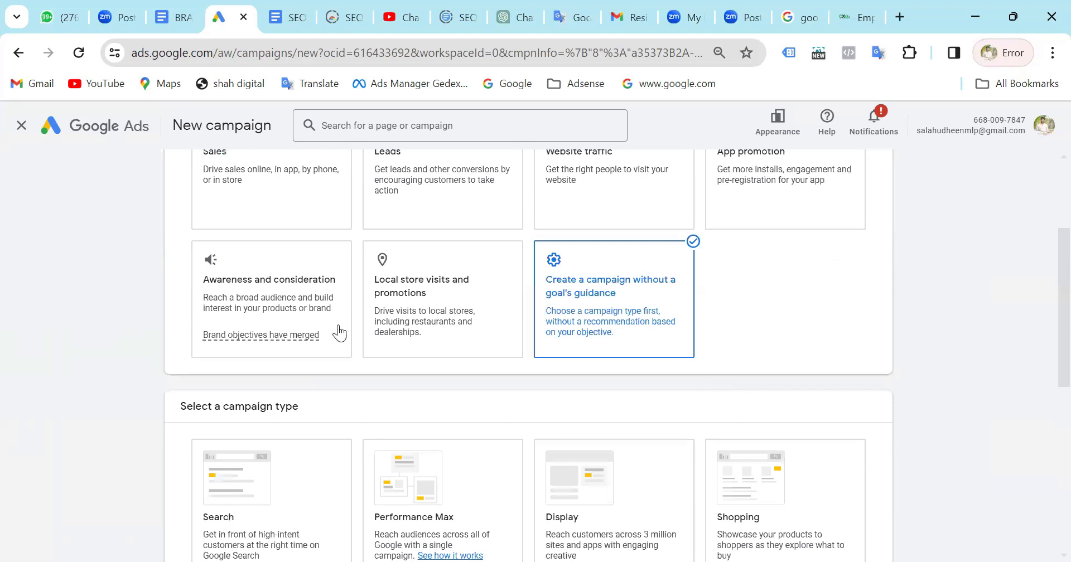
scroll(586, 346, "down", 4)
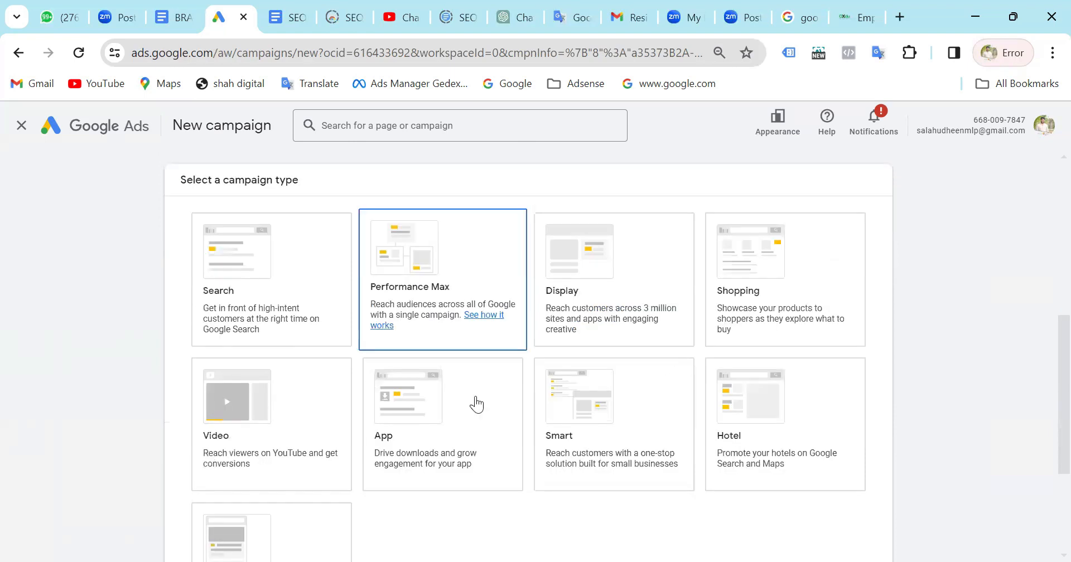
scroll(476, 401, "down", 1)
scroll(476, 403, "up", 6)
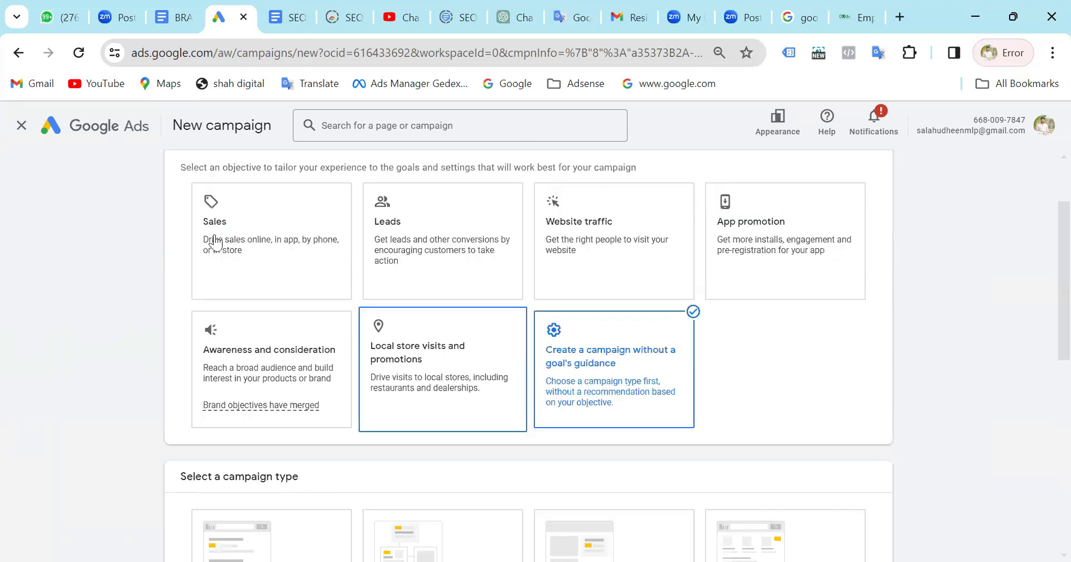
Try the Sales and Leads objectives to compare their conversion goals, and select Website traffic as the campaign objective.
left_click(284, 236)
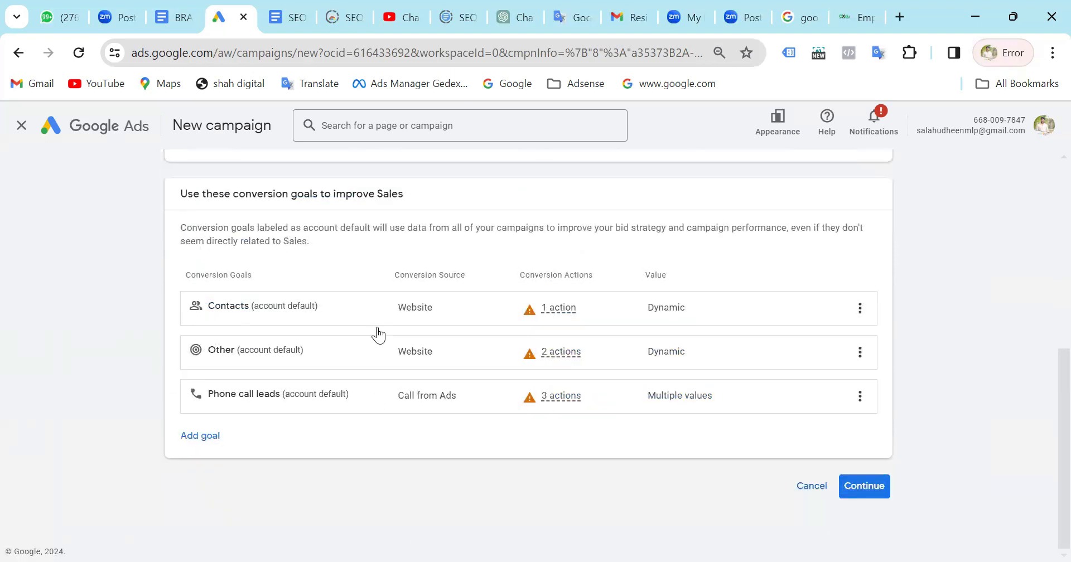
scroll(402, 290, "up", 5)
left_click(427, 241)
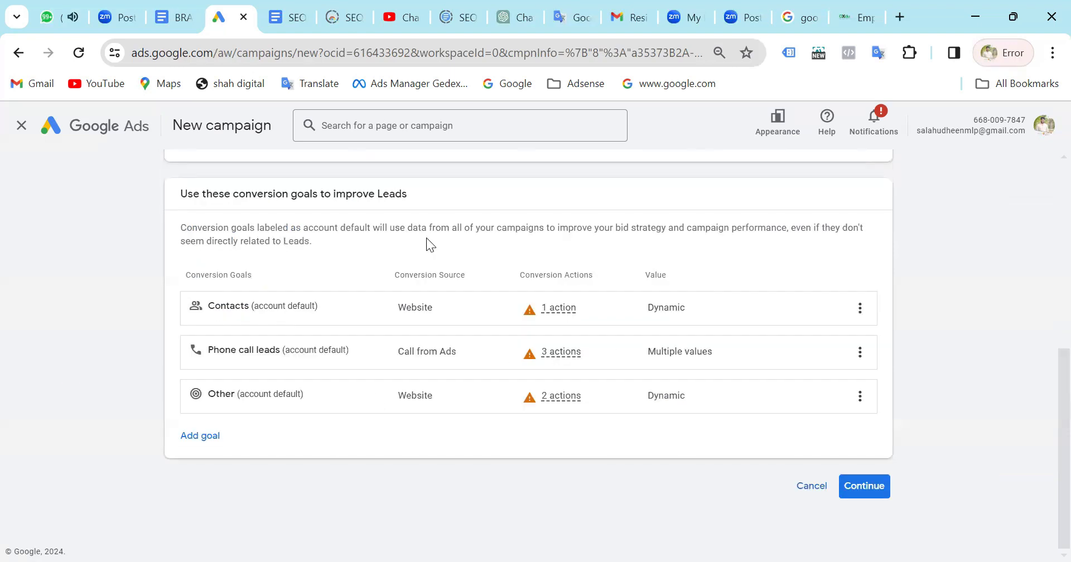
scroll(507, 346, "up", 5)
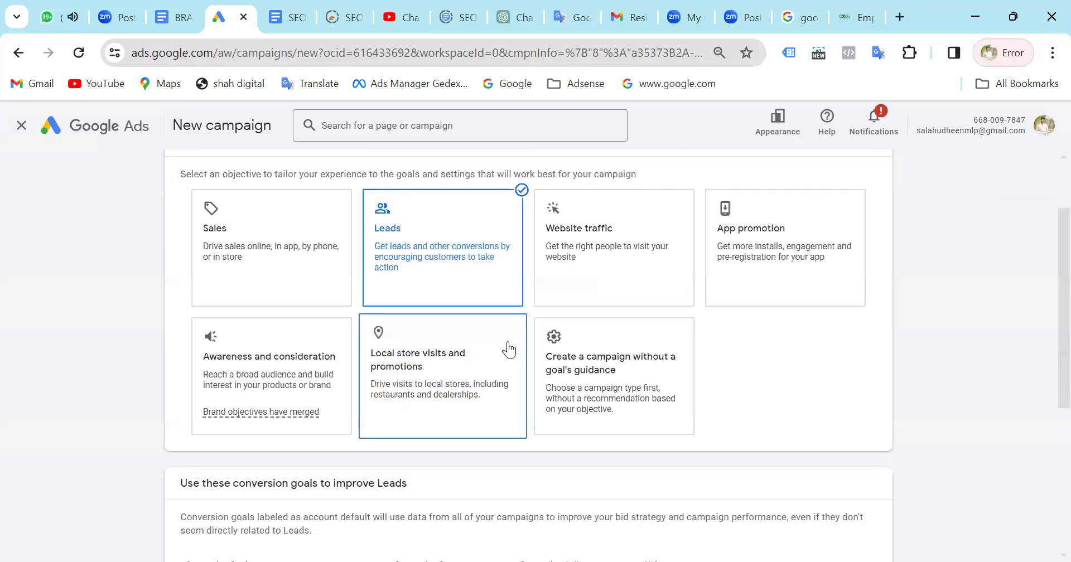
left_click(598, 237)
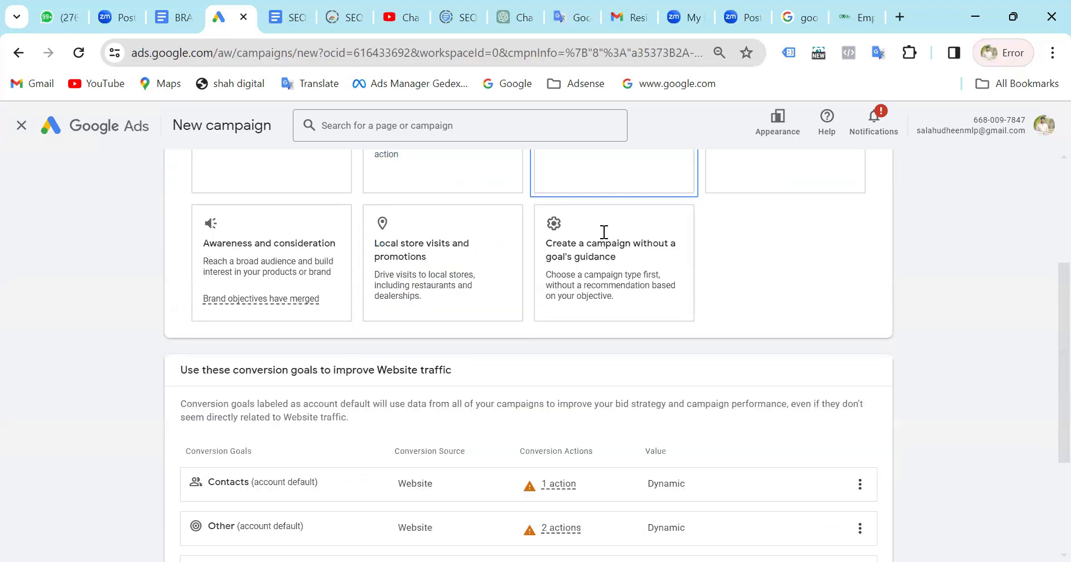
scroll(604, 239, "up", 5)
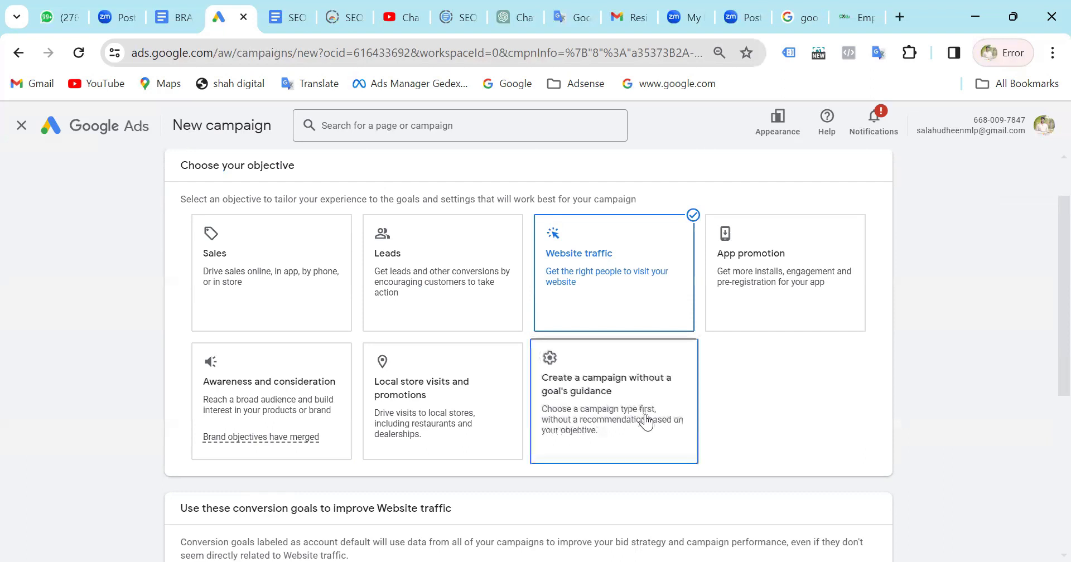
Set the objective to create a campaign without a goal's guidance and review its campaign types, from Search through Demand Gen.
scroll(645, 417, "down", 2)
scroll(645, 414, "up", 3)
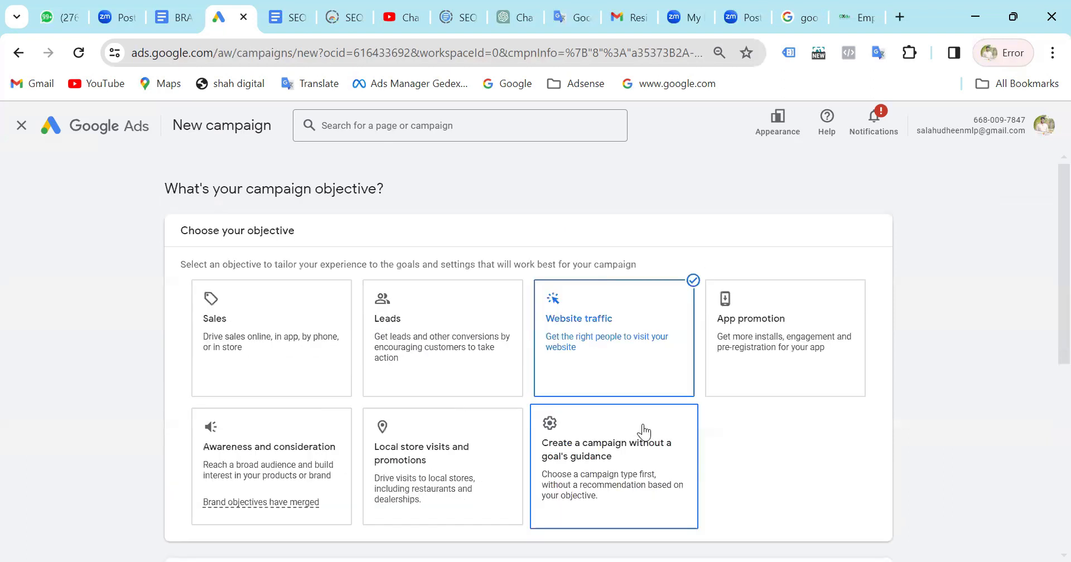
scroll(643, 424, "down", 4)
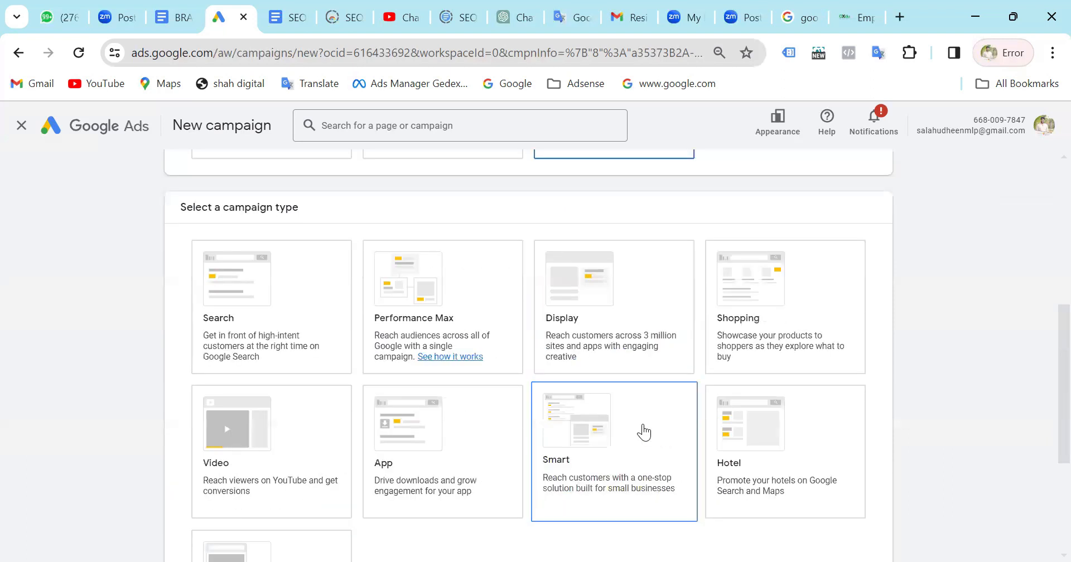
scroll(644, 433, "down", 2)
scroll(645, 433, "down", 2)
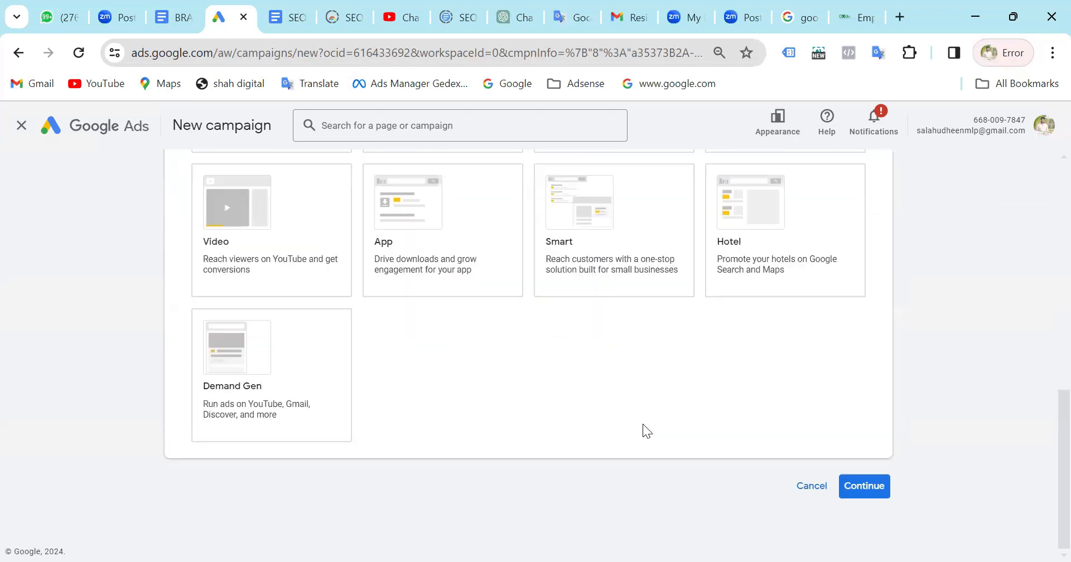
scroll(643, 424, "up", 8)
left_click(645, 433)
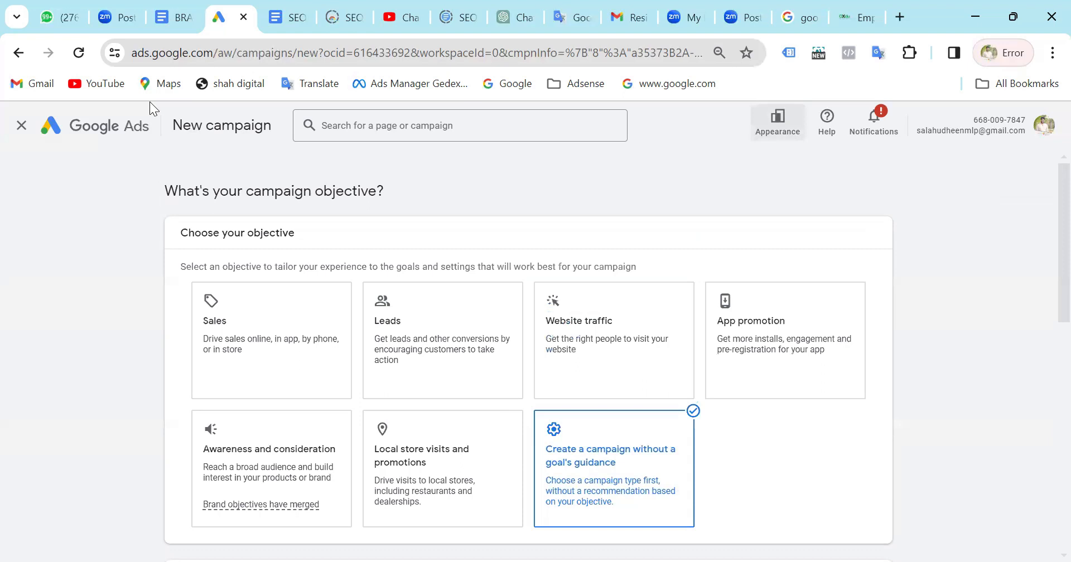
Abandon the new campaign and review the published Demand Gen campaign's overview, including its diagnostics, locations and ad card.
left_click(23, 127)
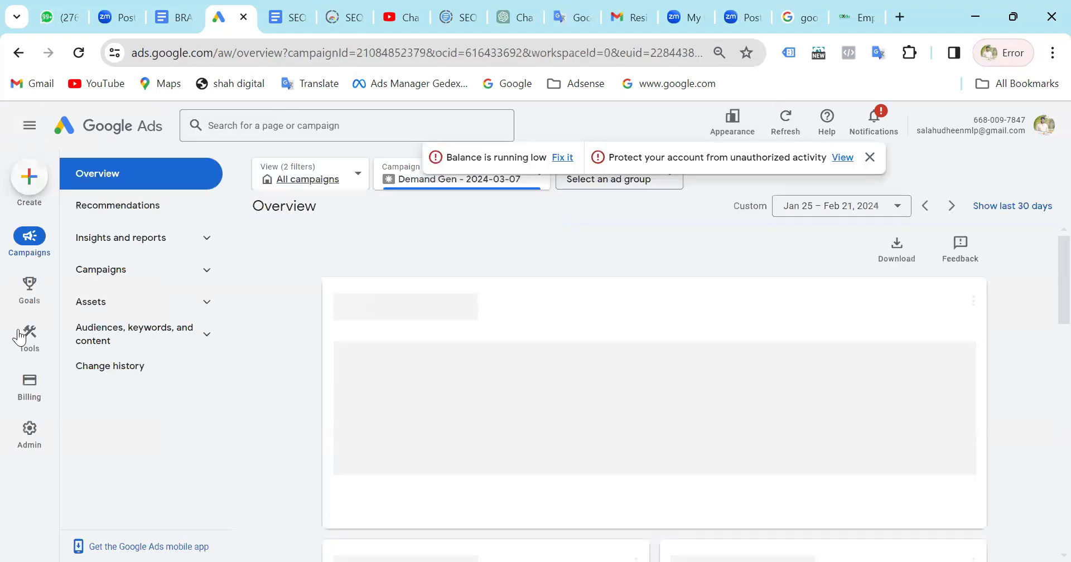
mouse_move(29, 337)
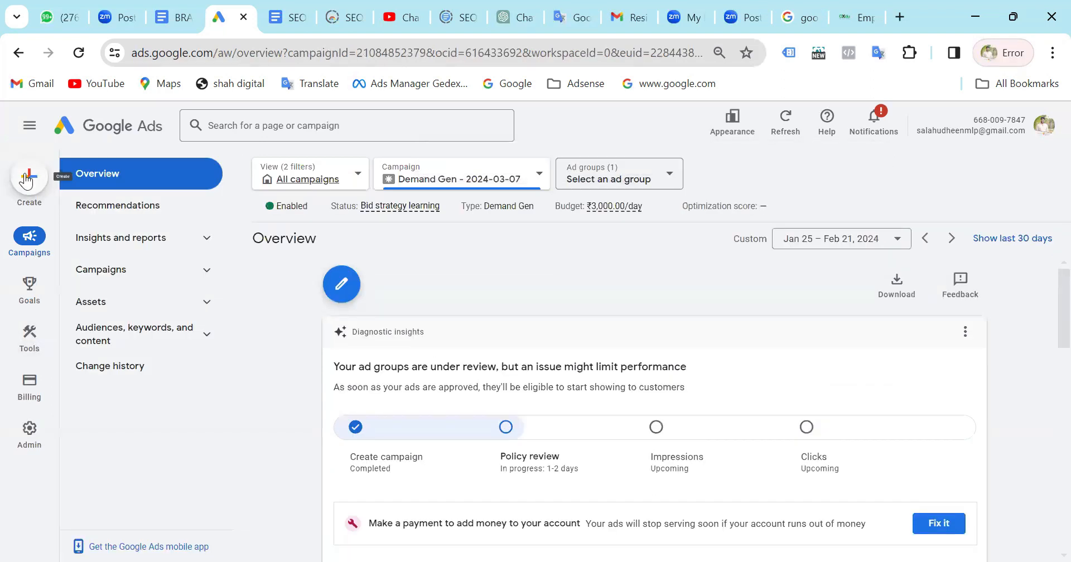
mouse_move(19, 446)
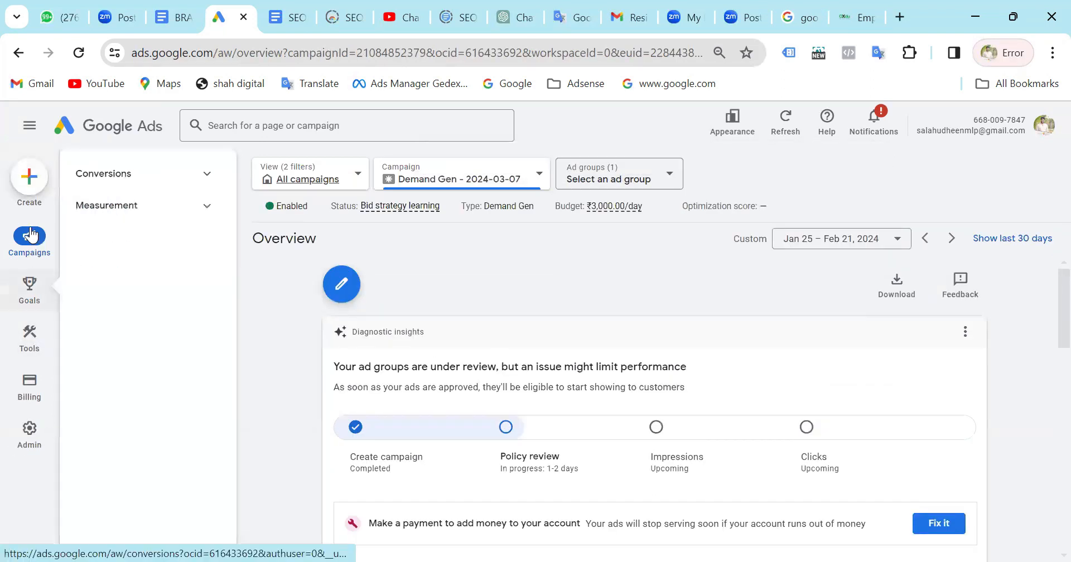
mouse_move(32, 302)
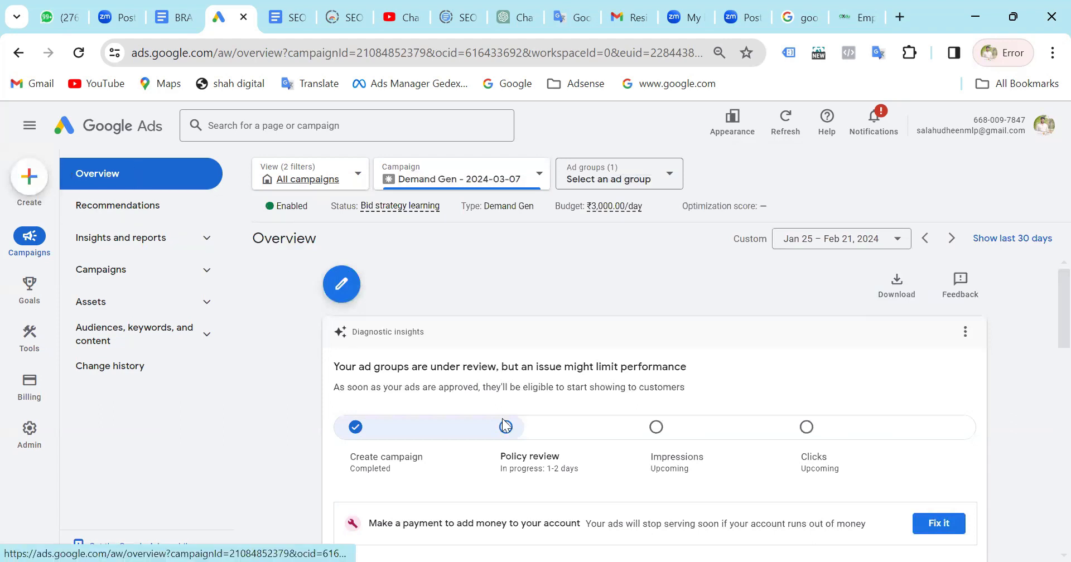
scroll(505, 424, "down", 8)
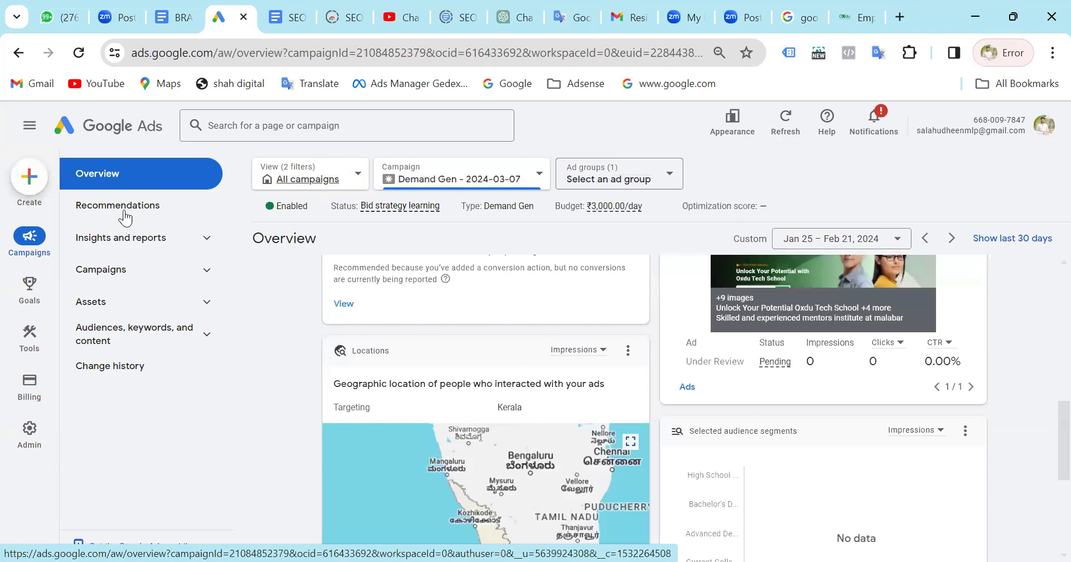
Examine the Demand Gen campaign's recommendations, reading the card on finishing conversion tracking setup and its required steps.
left_click(125, 216)
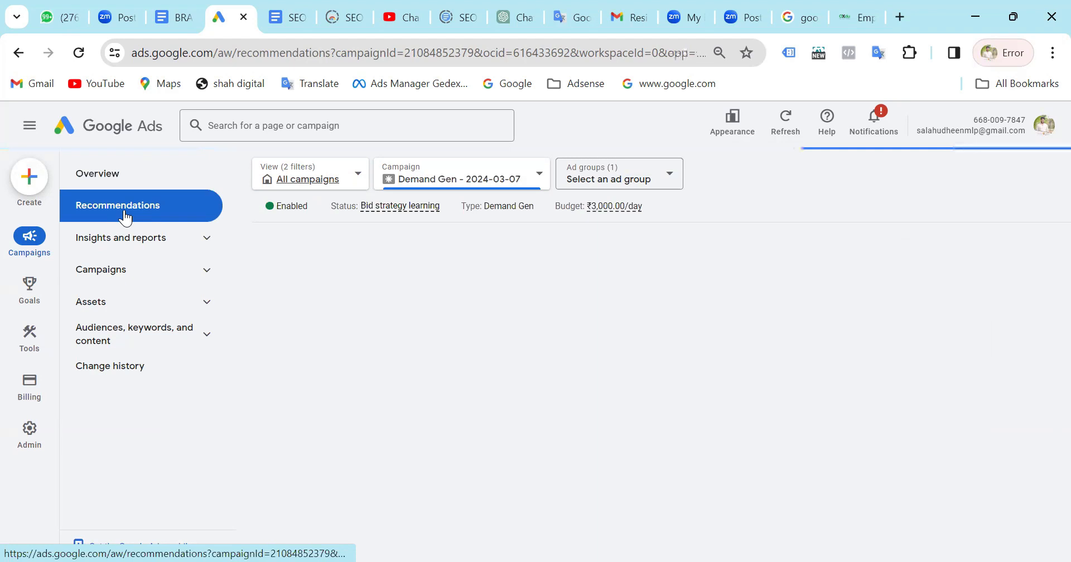
left_click(125, 217)
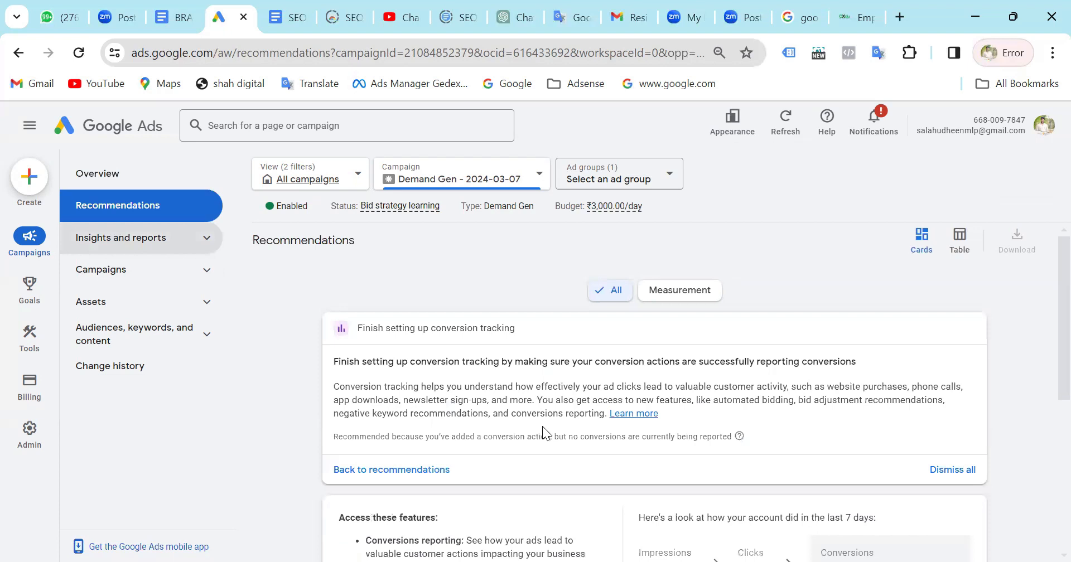
scroll(544, 427, "down", 3)
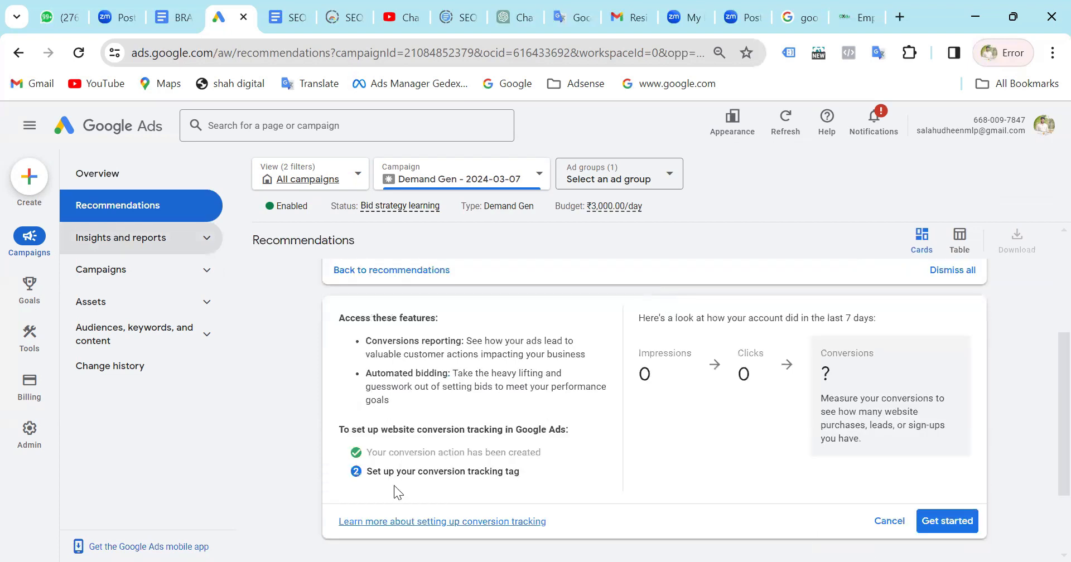
scroll(394, 486, "up", 3)
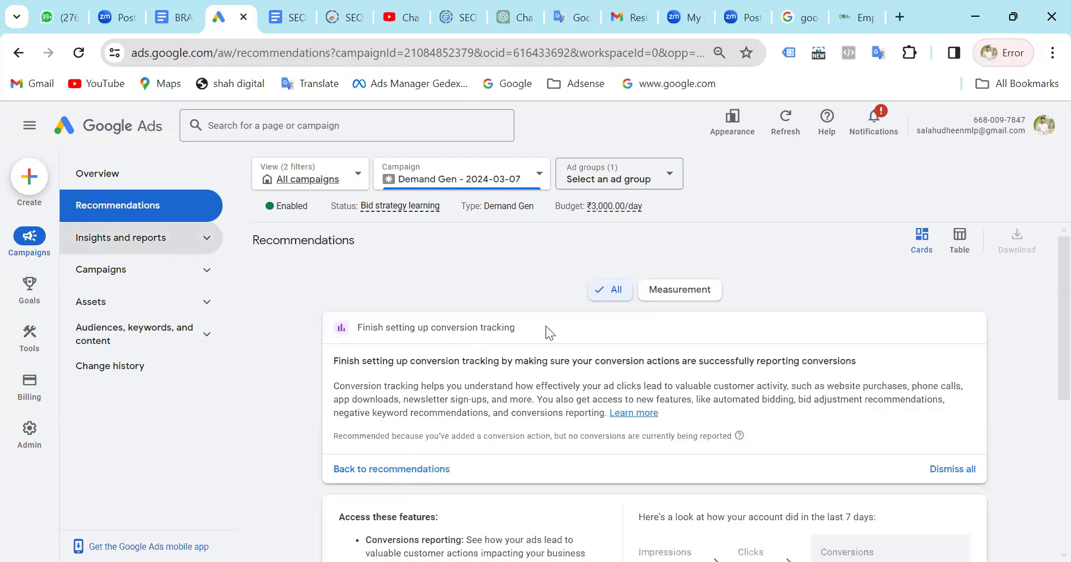
scroll(440, 493, "down", 5)
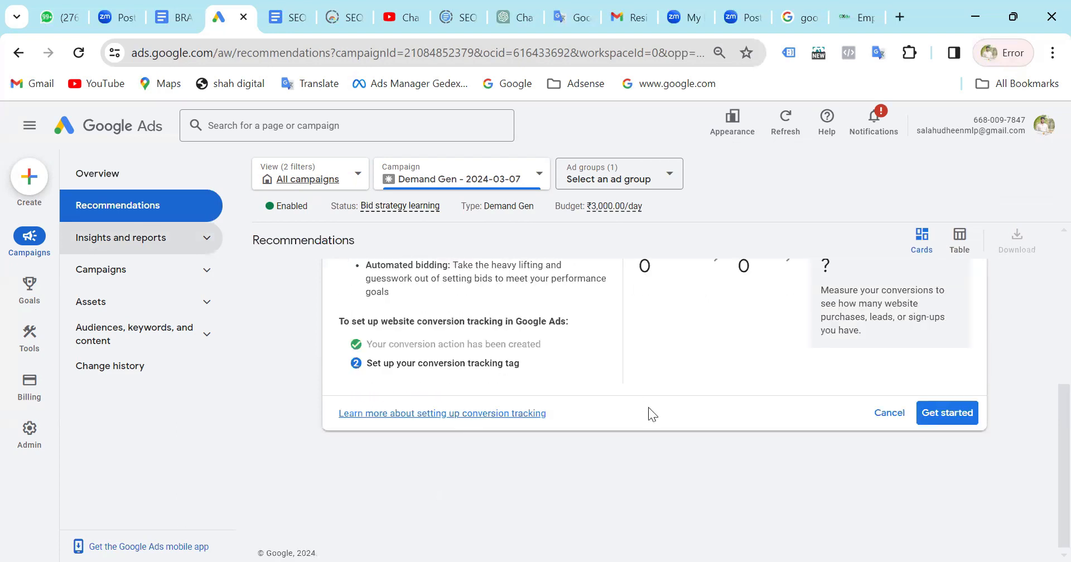
scroll(618, 347, "up", 2)
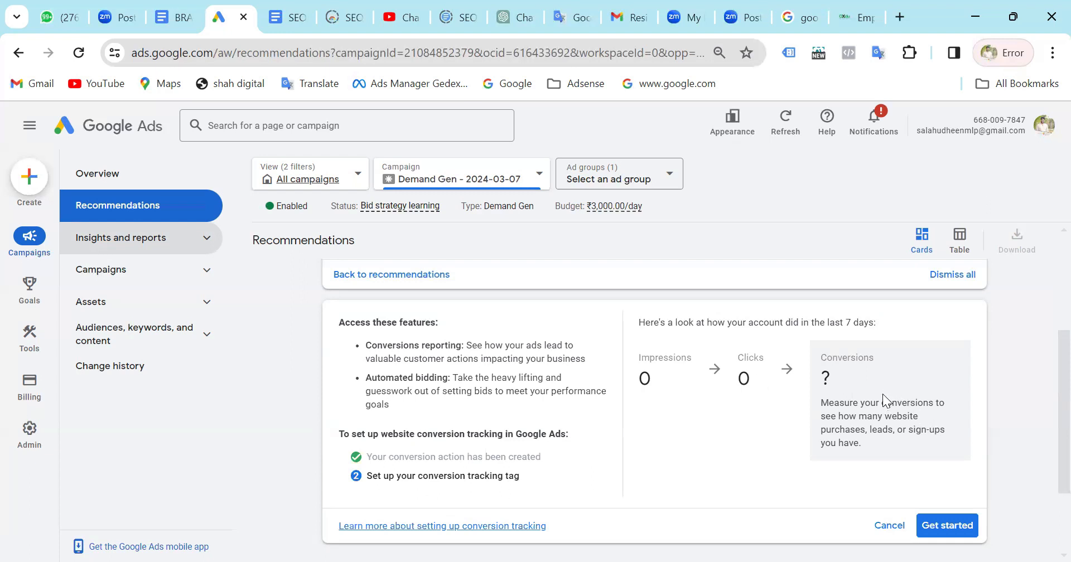
scroll(662, 425, "down", 2)
scroll(661, 424, "up", 5)
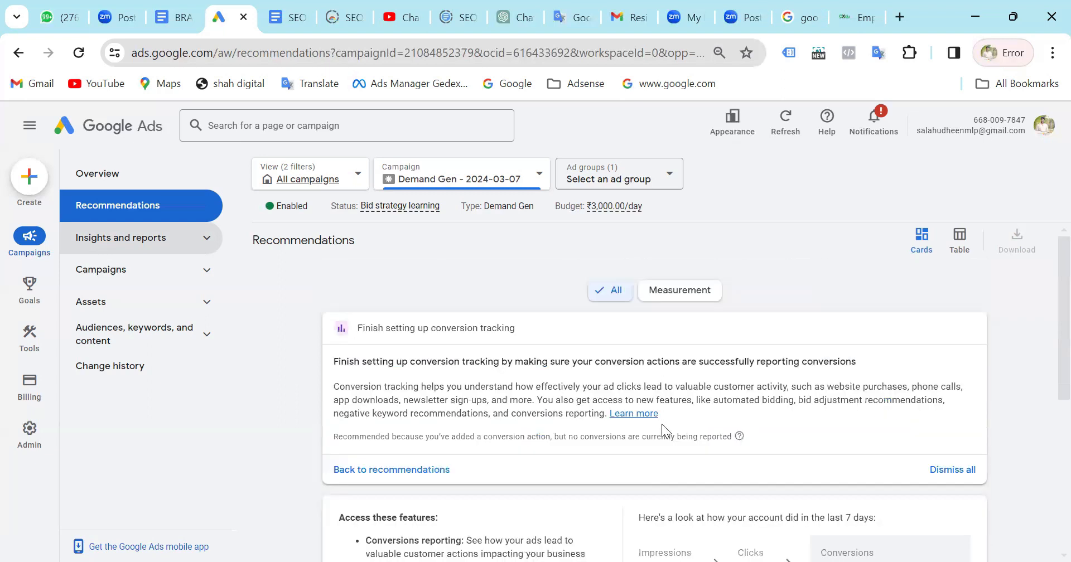
scroll(662, 424, "down", 5)
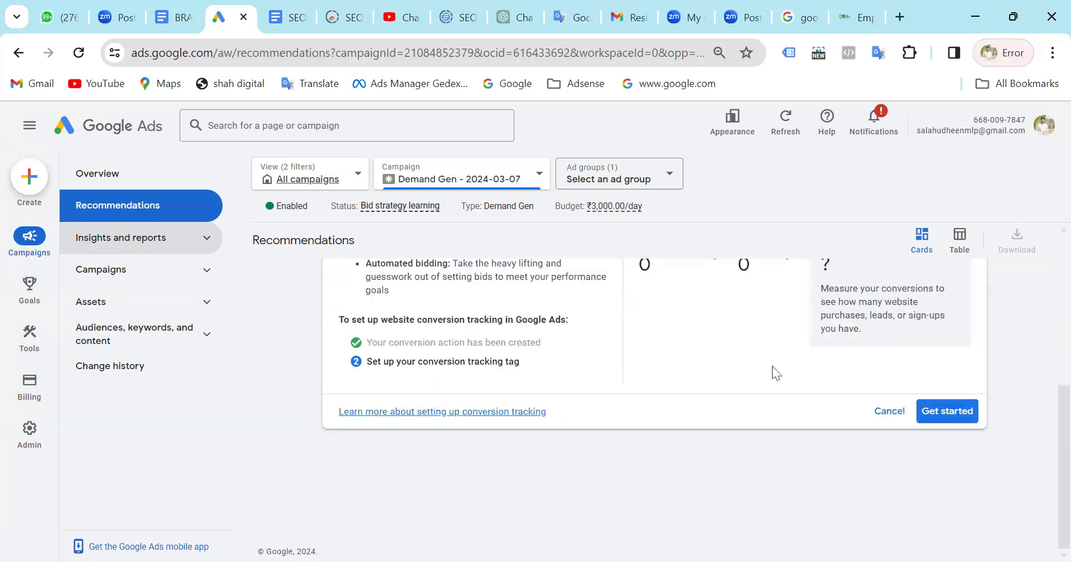
Examine the Demand Gen campaign's insights, including its review progress and all campaign diagnostics.
left_click(127, 245)
left_click(129, 282)
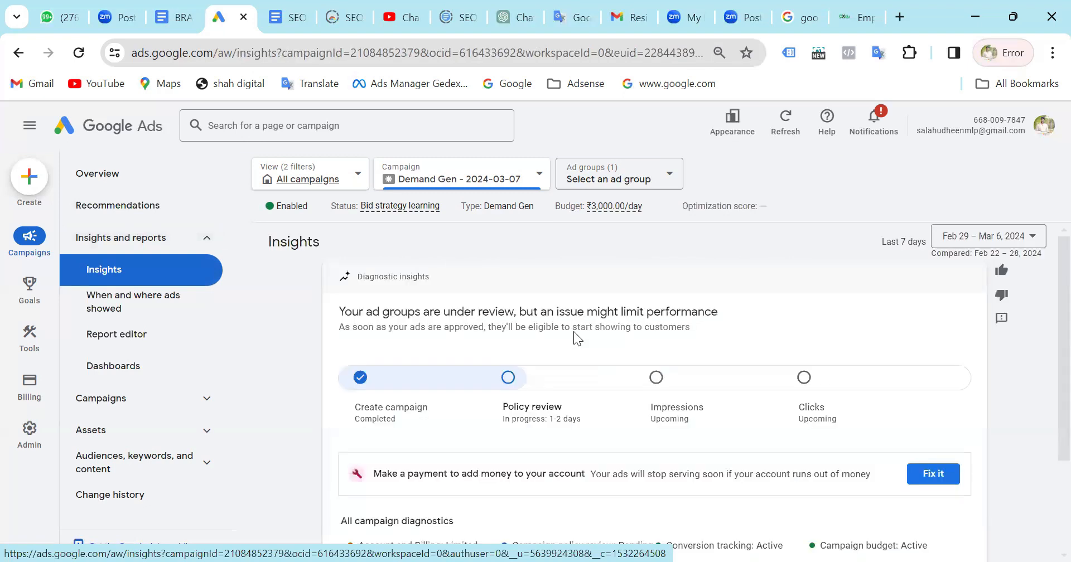
scroll(577, 324, "down", 3)
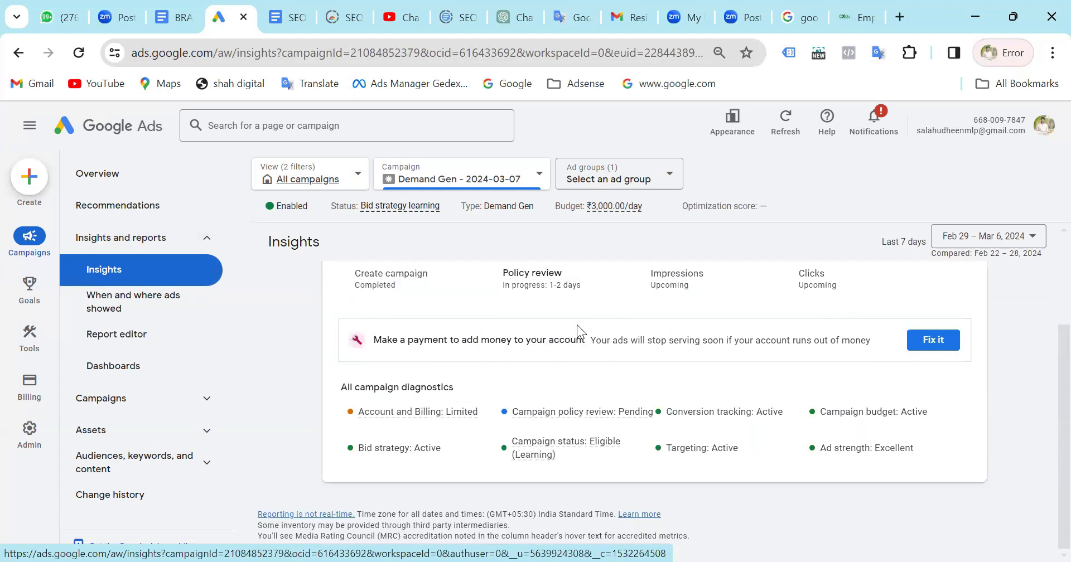
scroll(577, 325, "up", 3)
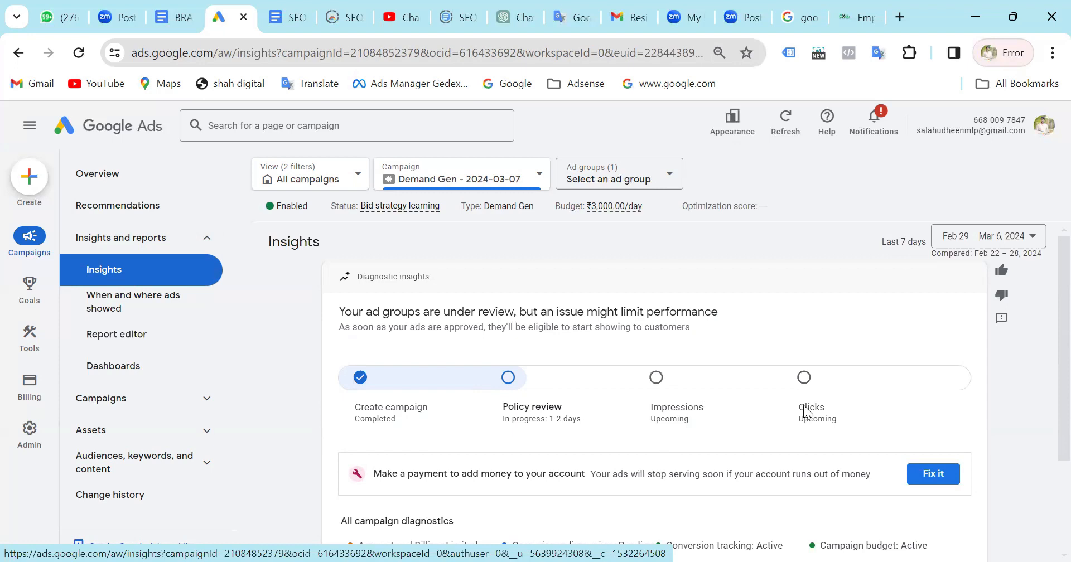
scroll(781, 414, "down", 3)
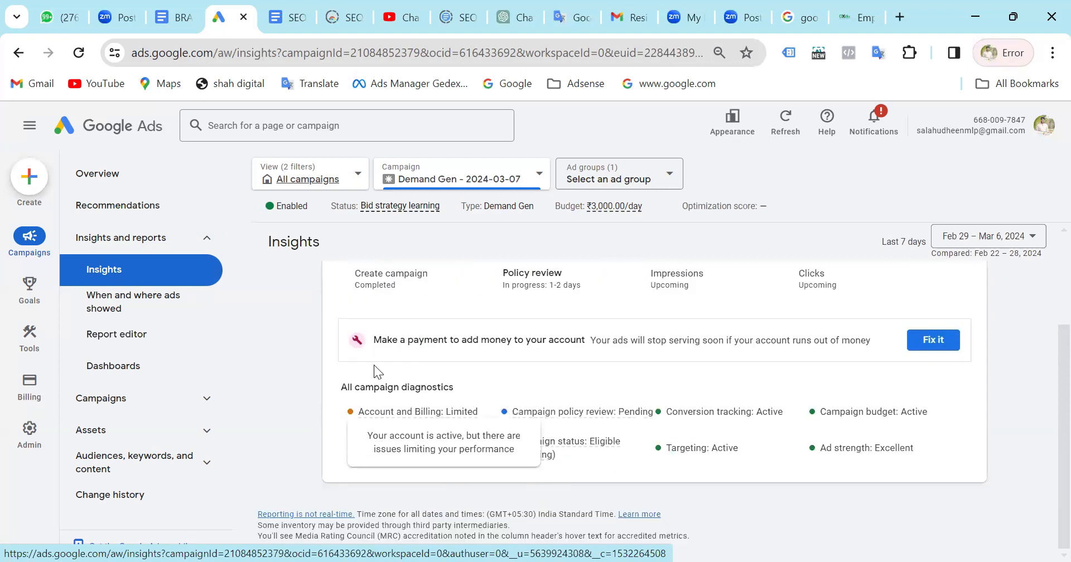
View the report on when ads showed, and widen its scope from the Demand Gen campaign to all campaigns.
left_click(124, 300)
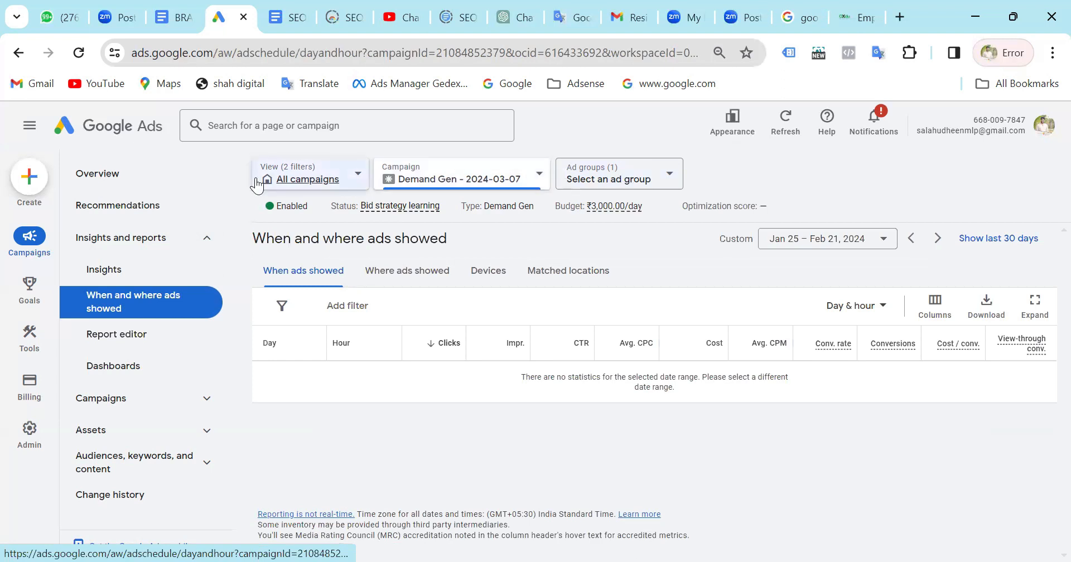
left_click(539, 178)
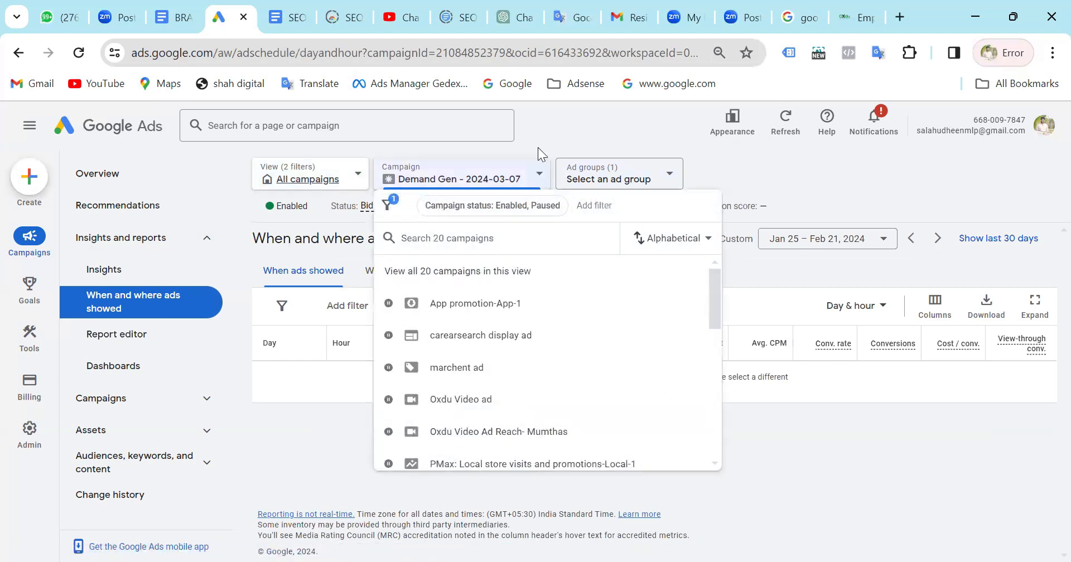
left_click(579, 119)
left_click(287, 181)
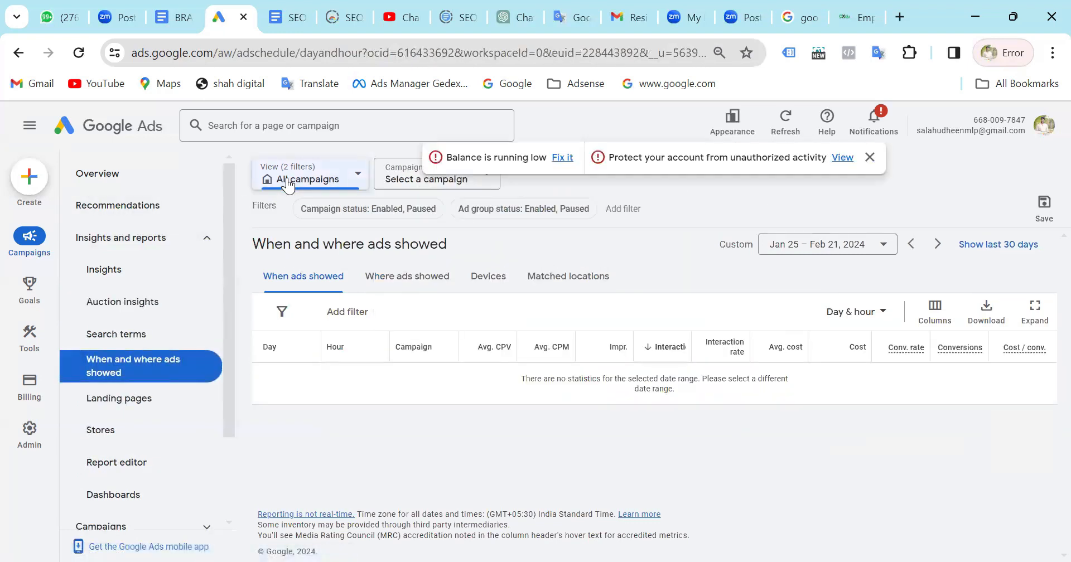
left_click(287, 181)
left_click(287, 182)
left_click(287, 182)
left_click(321, 276)
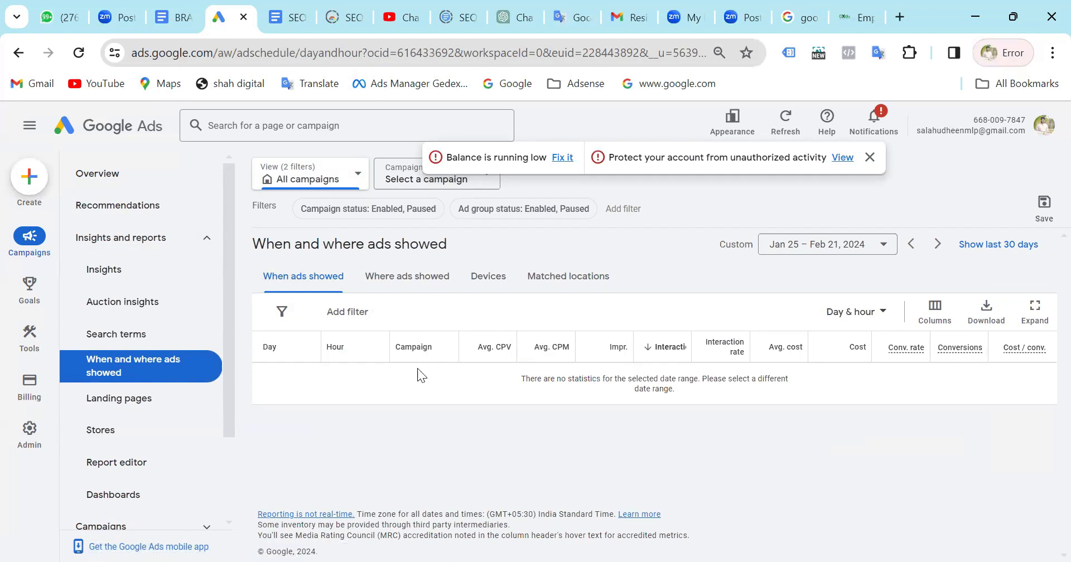
Review where ads showed, the devices and the matched locations for all campaigns.
left_click(417, 282)
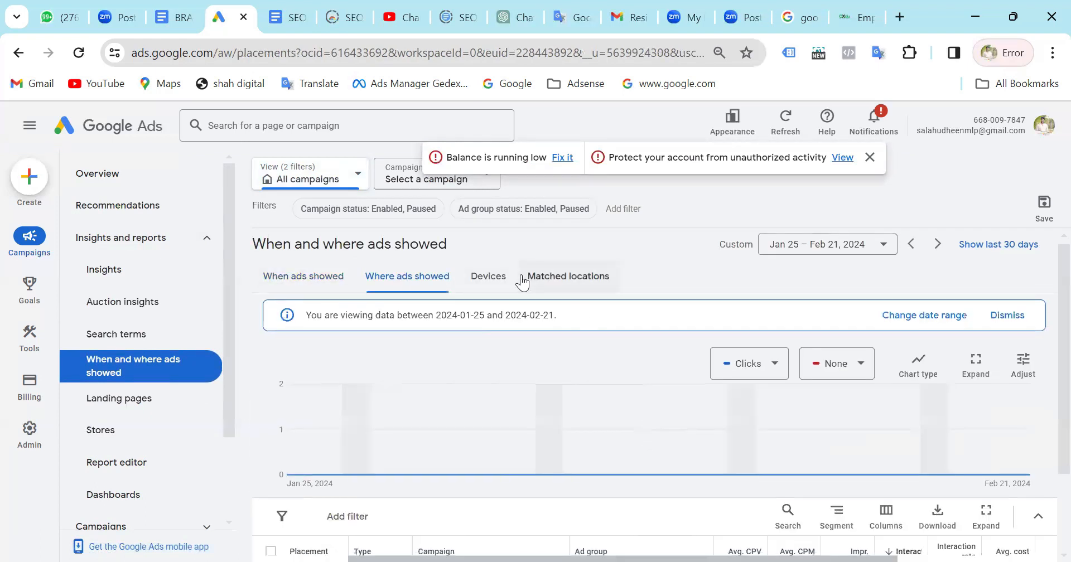
left_click(486, 276)
left_click(564, 284)
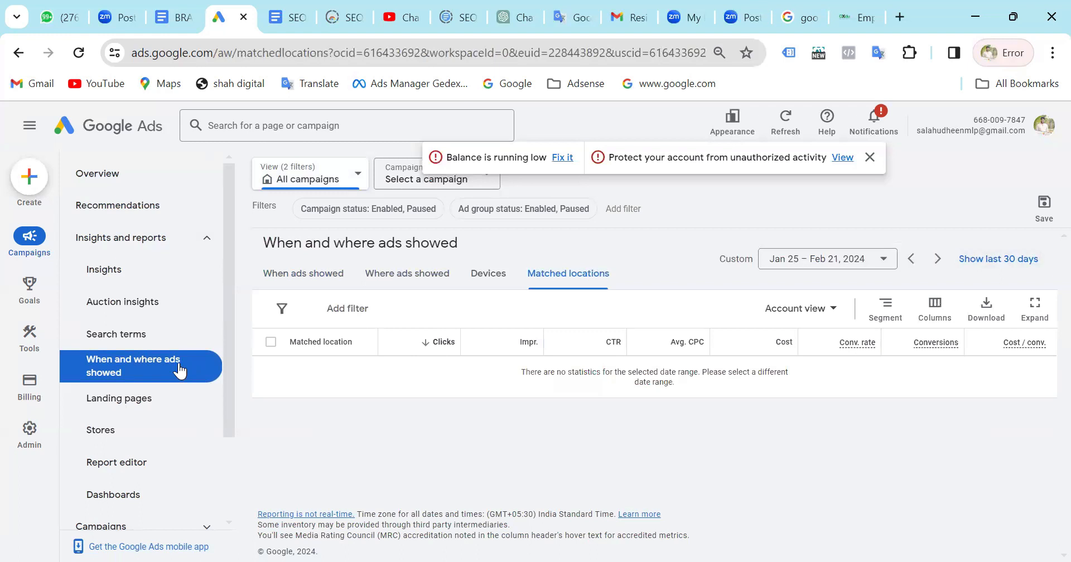
Examine the landing pages and stores reports and the report editor's predefined reports for all campaigns.
left_click(87, 401)
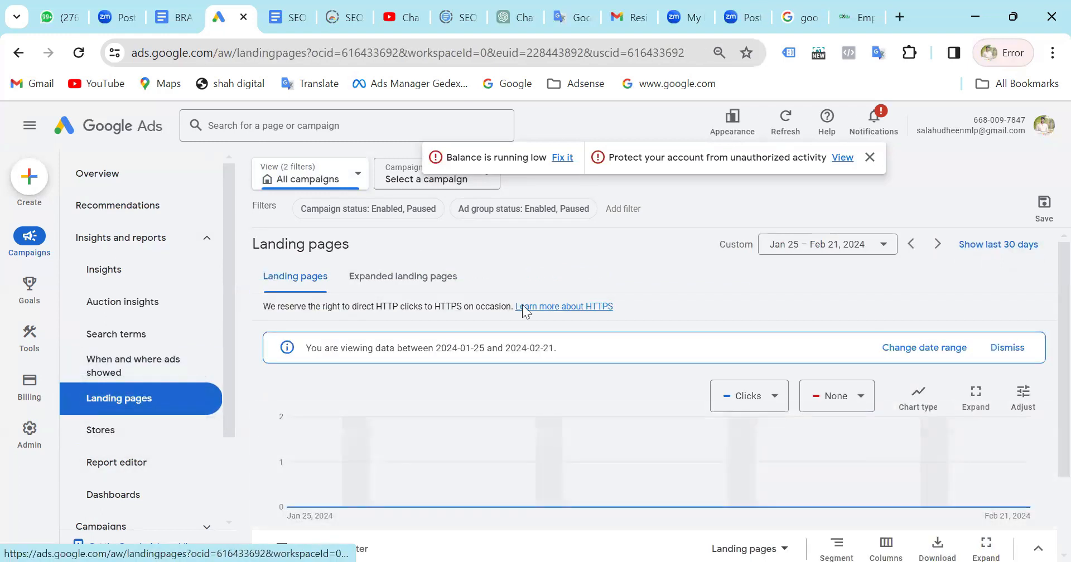
scroll(608, 365, "down", 3)
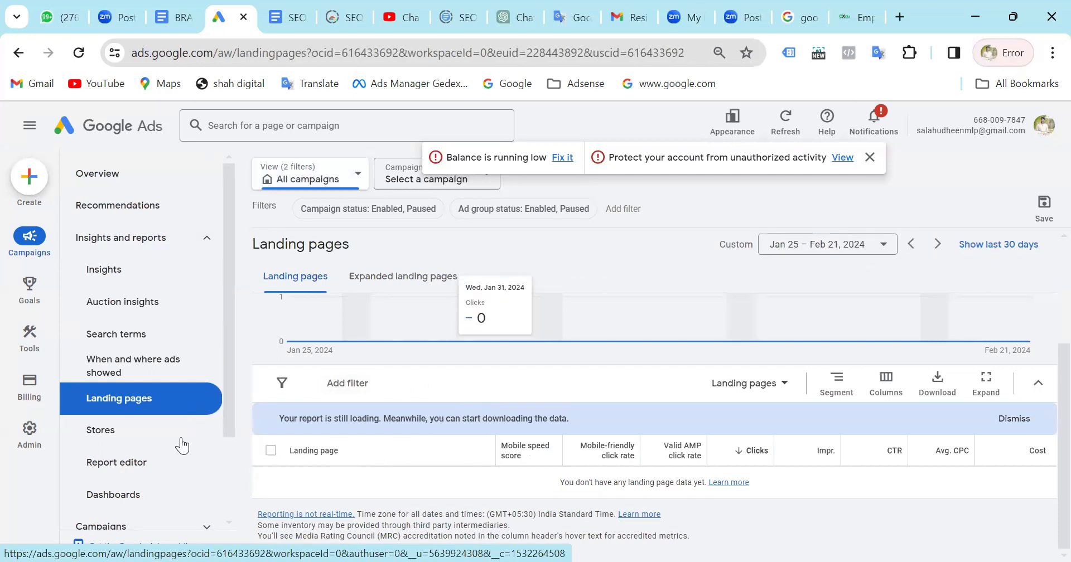
left_click(138, 447)
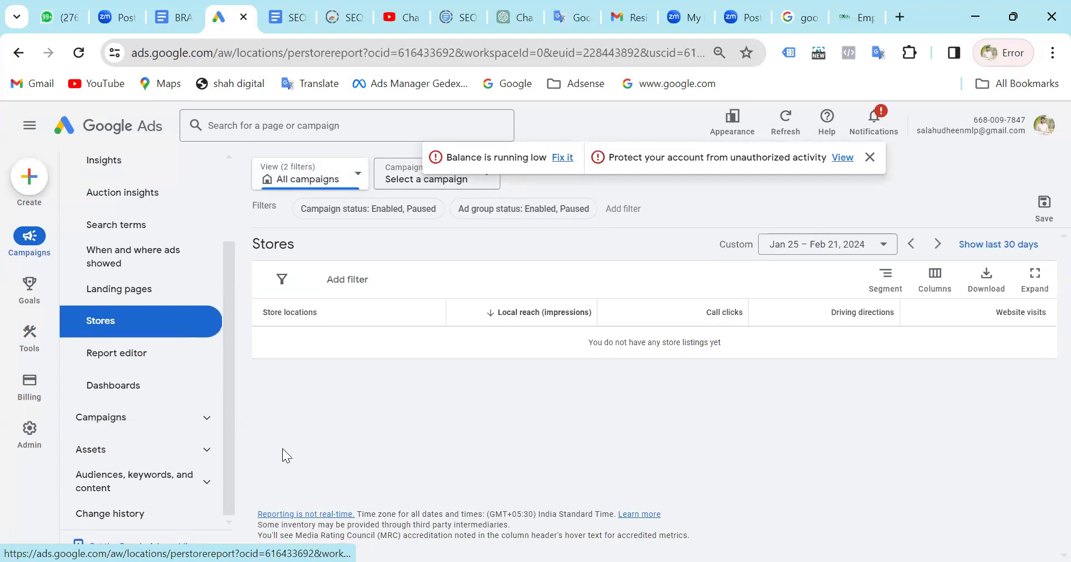
left_click(132, 364)
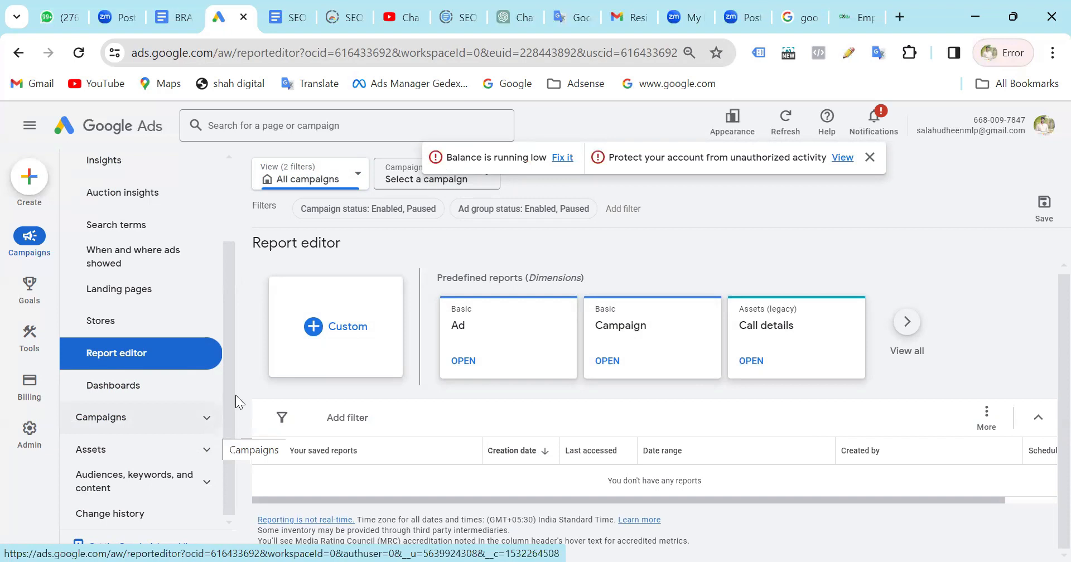
left_click(527, 341)
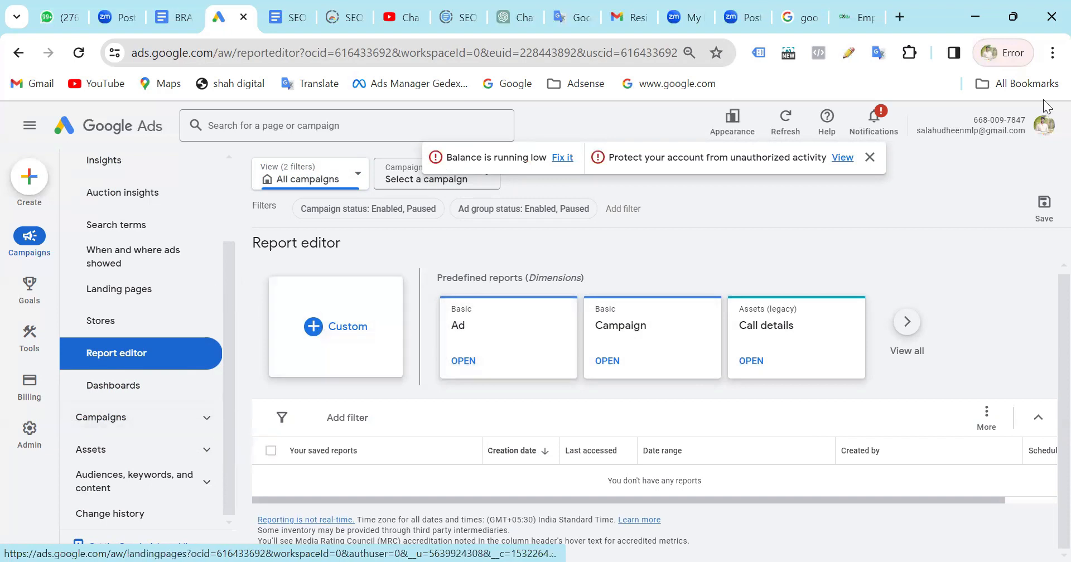
View the list of available Google Ads accounts, and return to the current account's all-campaigns overview.
left_click(1041, 127)
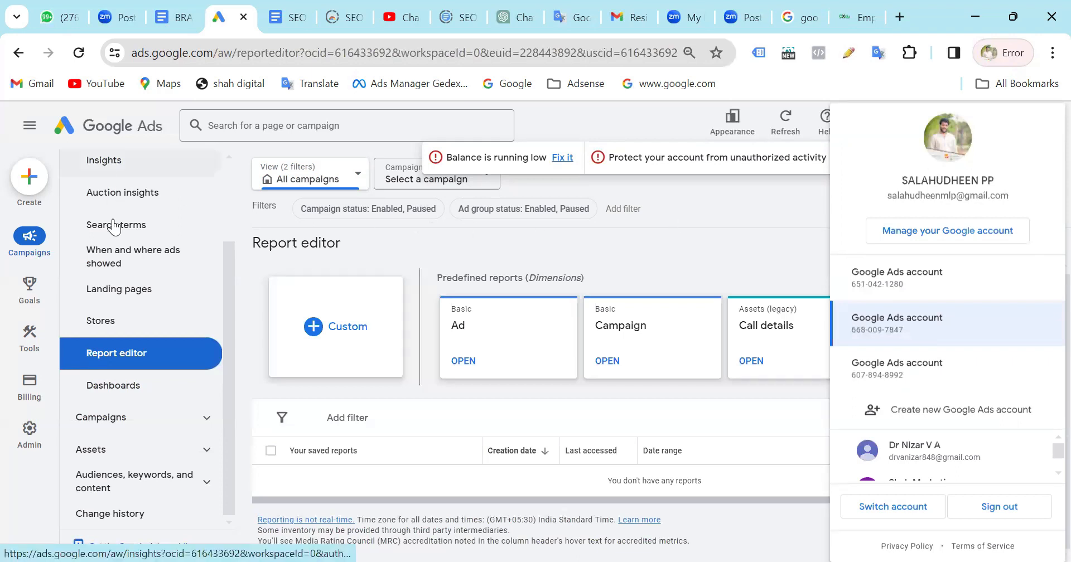
scroll(167, 246, "up", 2)
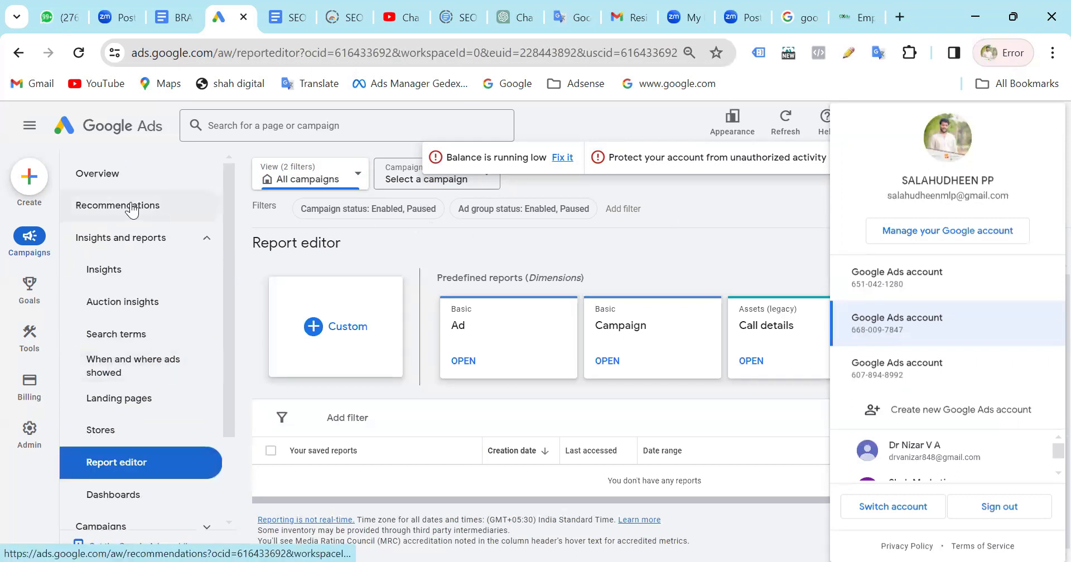
left_click(102, 134)
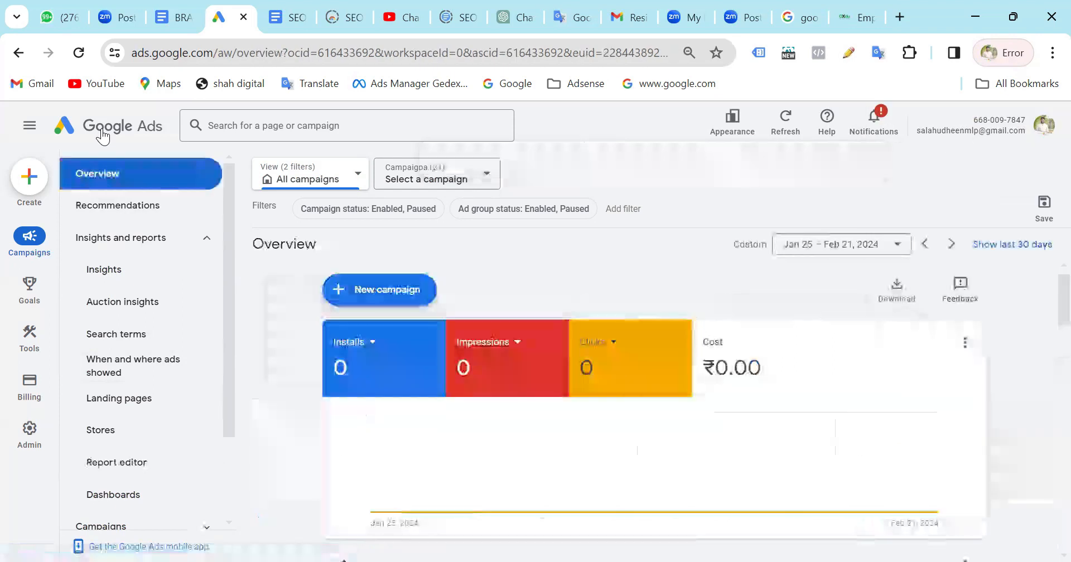
Review the cards on the all-campaigns overview, and open the report editor.
scroll(574, 385, "down", 6)
scroll(573, 385, "up", 12)
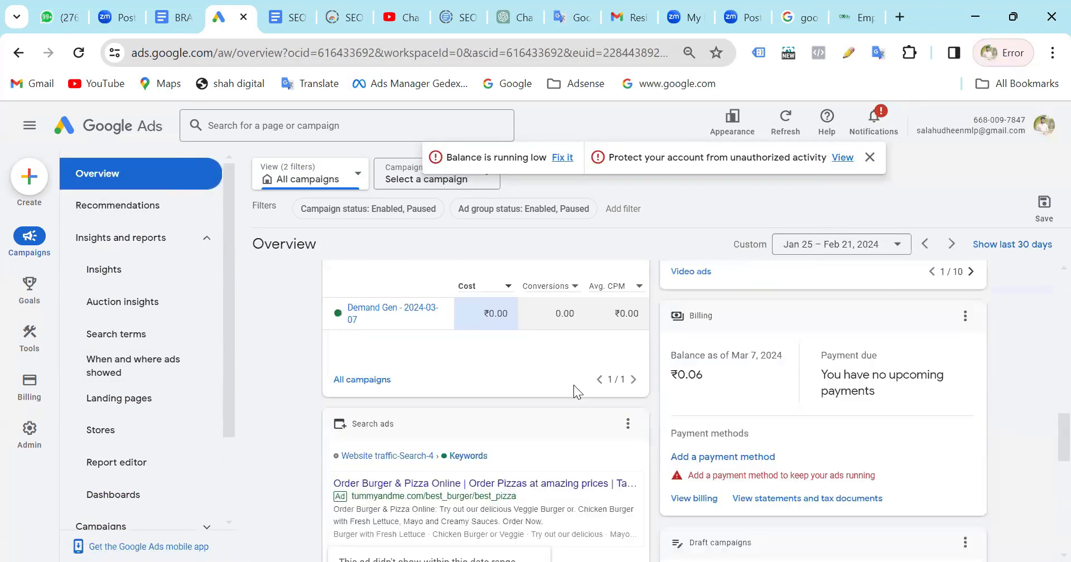
scroll(573, 385, "down", 1)
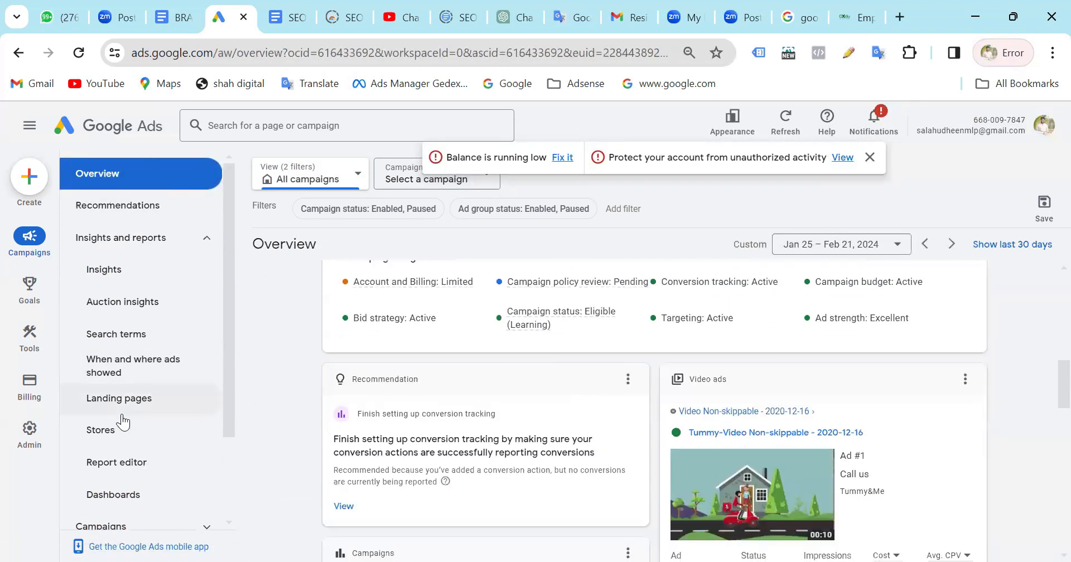
scroll(123, 420, "down", 2)
left_click(139, 387)
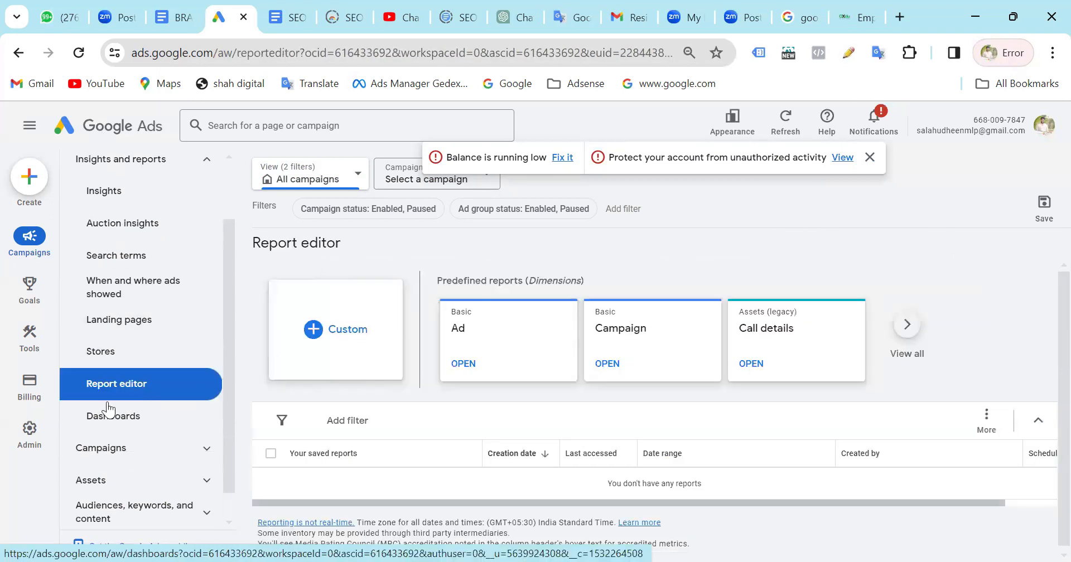
Open the list of dashboards, dismiss the account alerts and check the available campaign-type views.
left_click(138, 428)
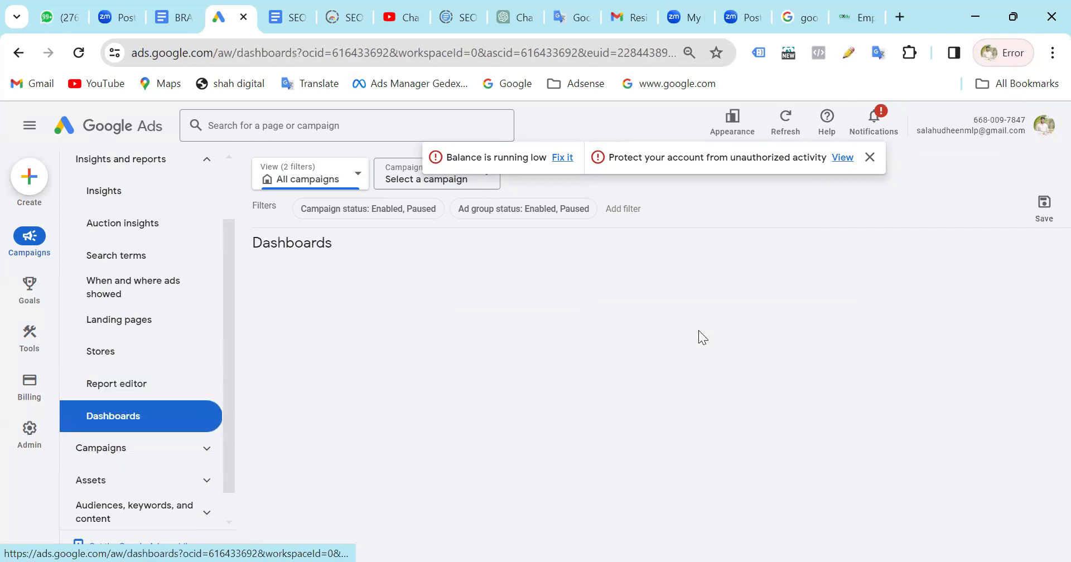
left_click(869, 158)
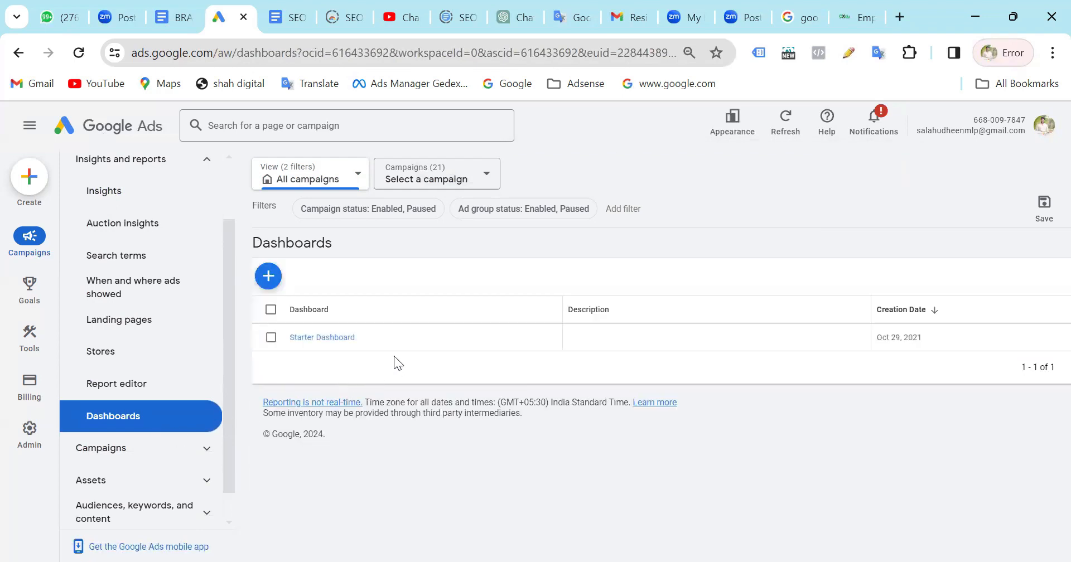
left_click(336, 175)
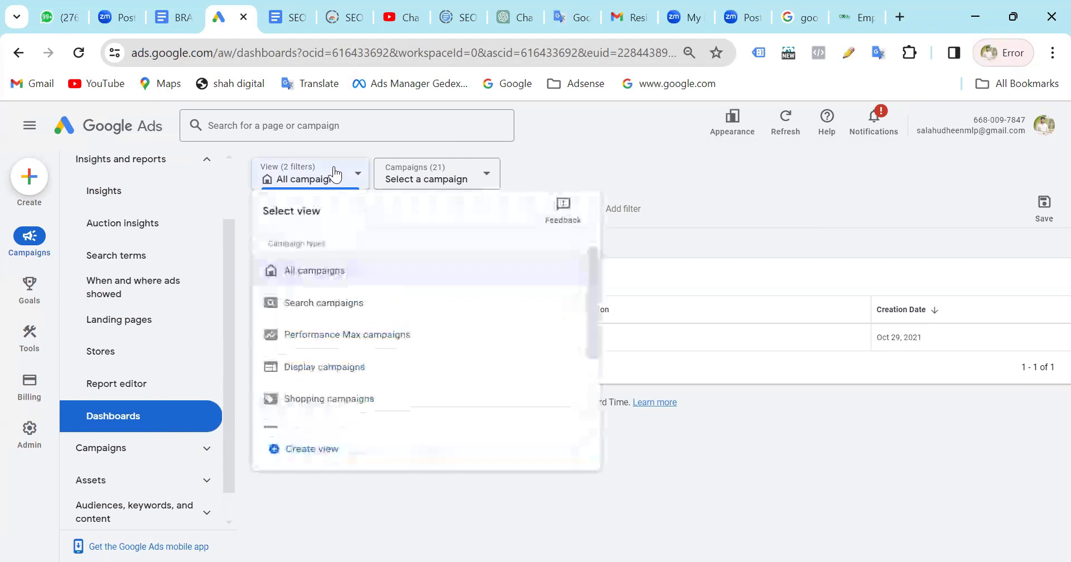
left_click(707, 180)
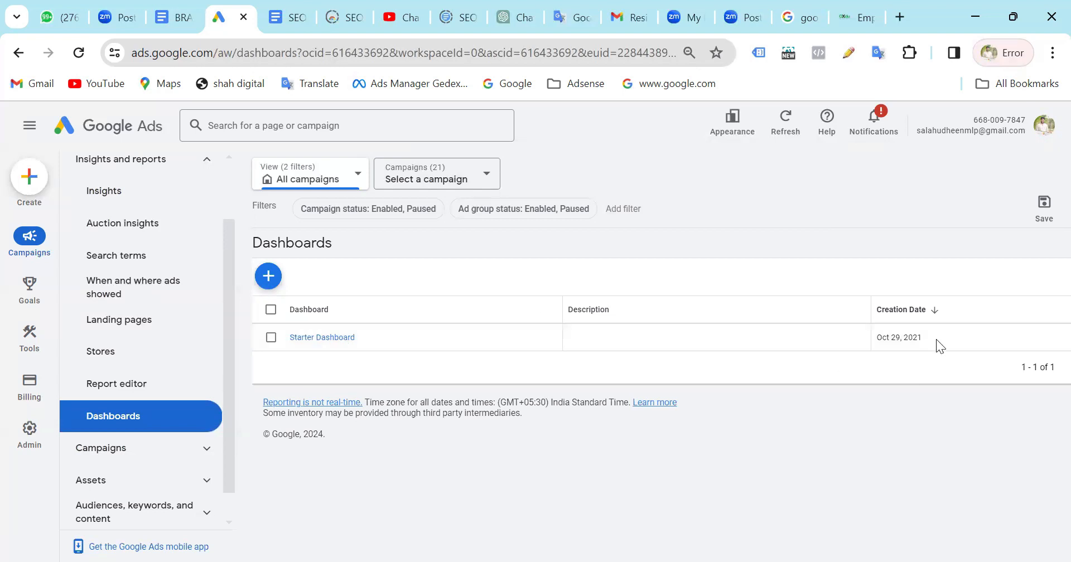
Open the Starter Dashboard, dismiss the custom view tip and review its scorecard and device charts.
left_click(311, 338)
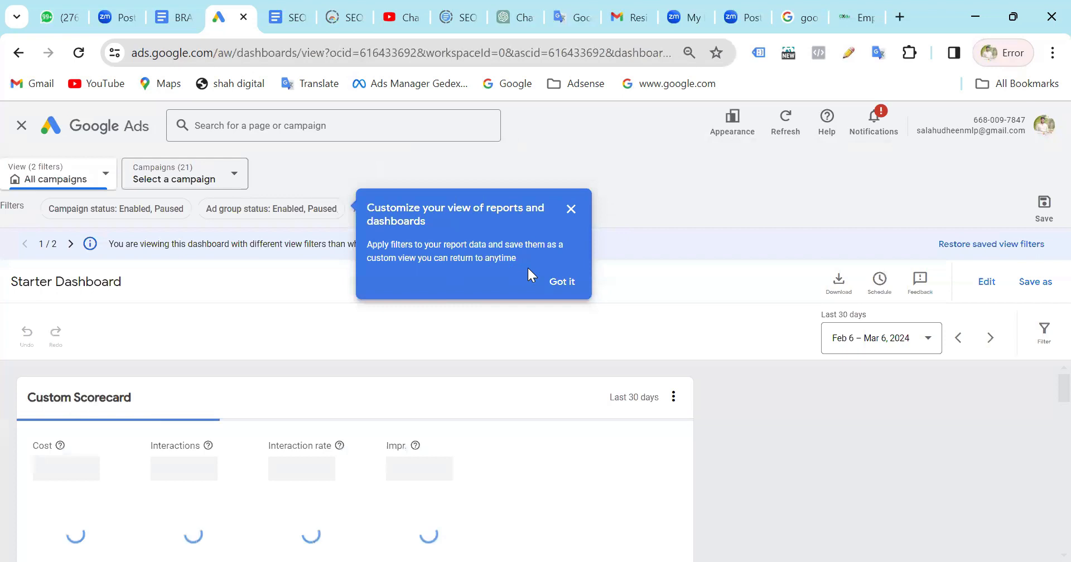
left_click(563, 281)
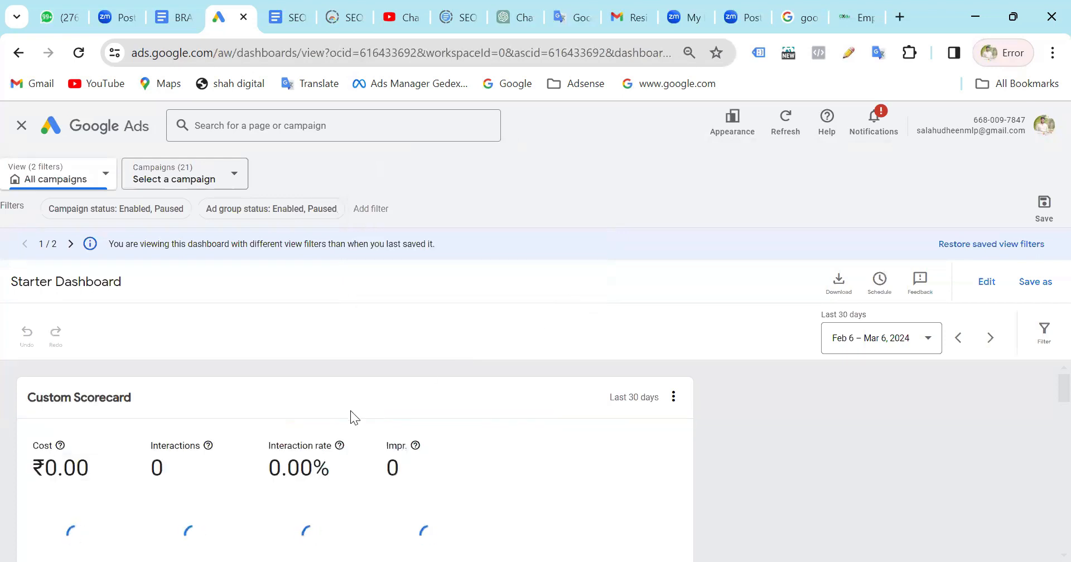
scroll(351, 410, "down", 5)
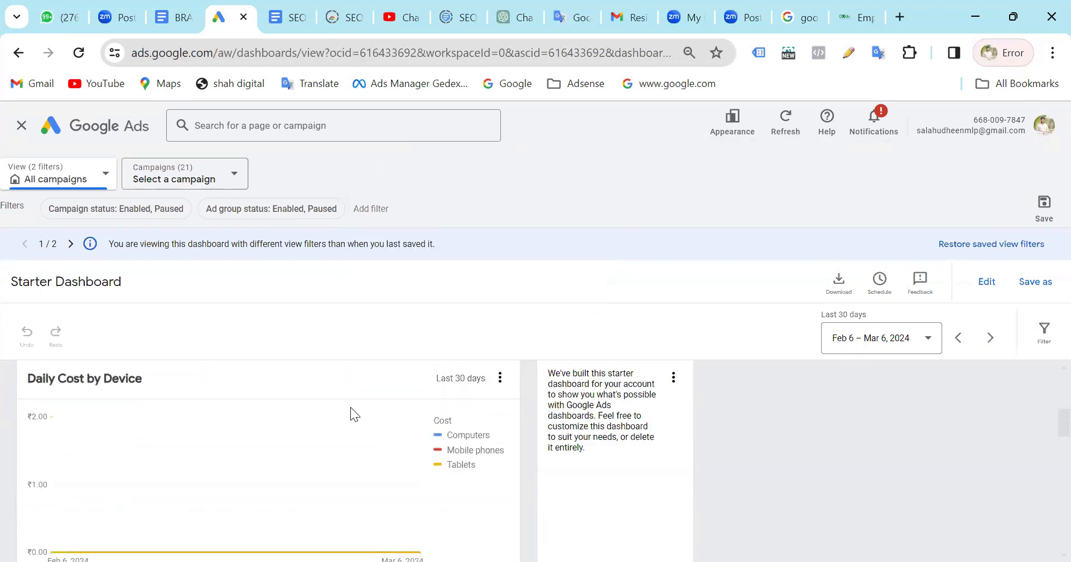
scroll(351, 408, "down", 10)
scroll(350, 408, "up", 15)
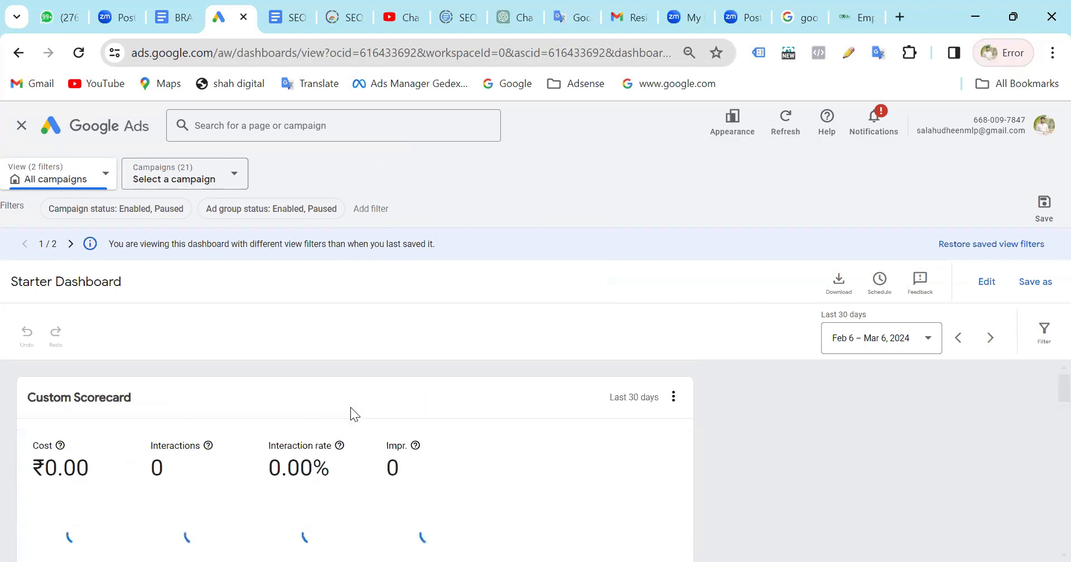
scroll(686, 484, "down", 6)
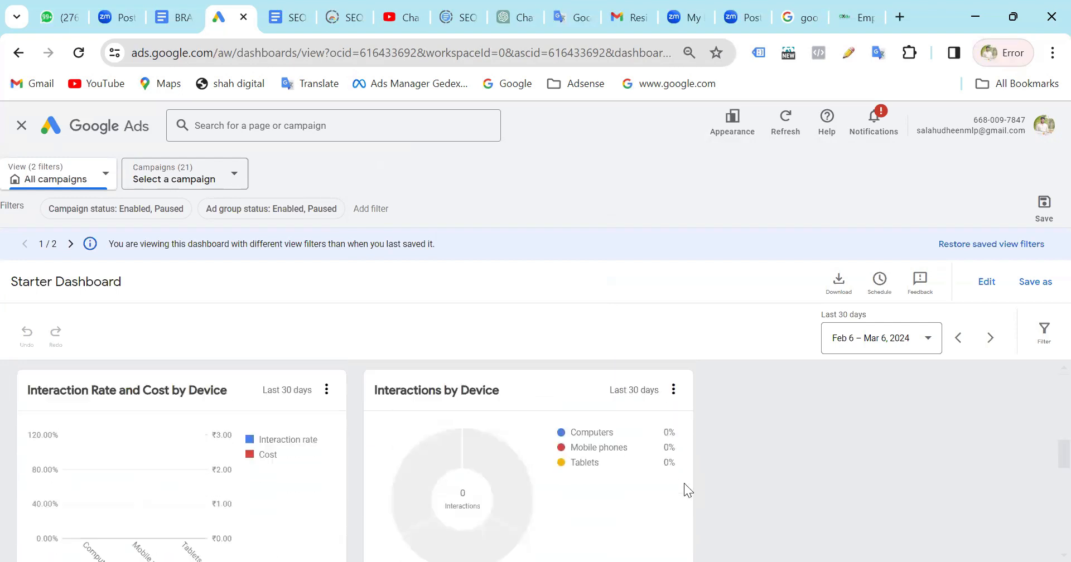
scroll(684, 483, "up", 1)
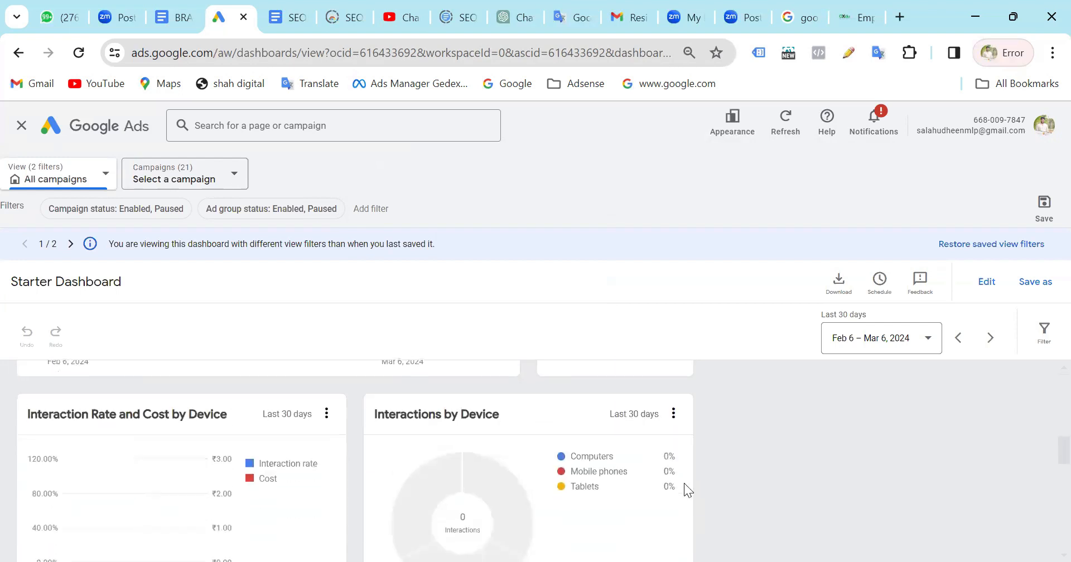
Set the Starter Dashboard's date range to All time.
left_click(900, 347)
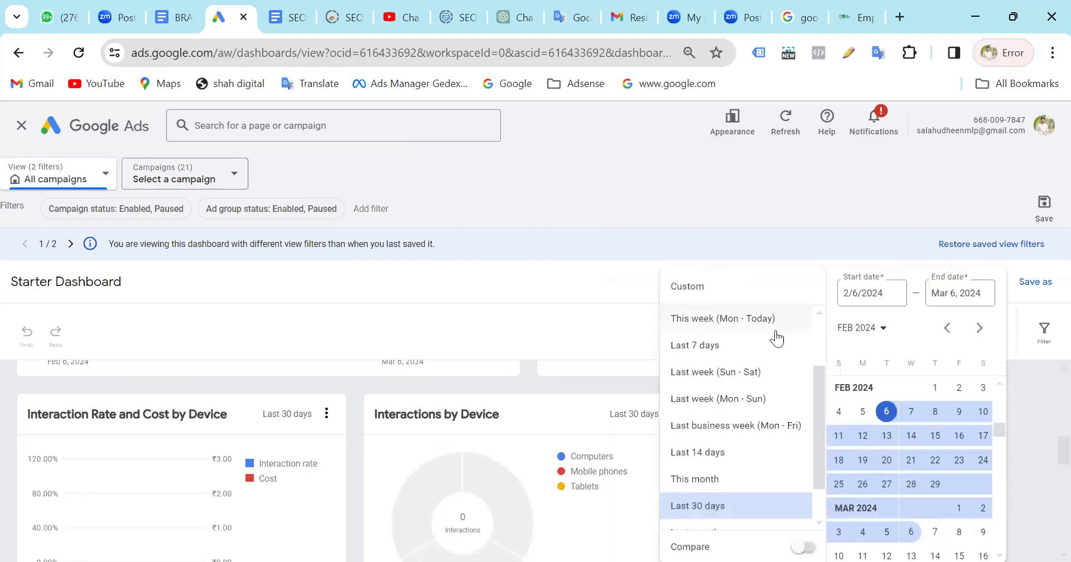
scroll(704, 479, "down", 1)
left_click(695, 513)
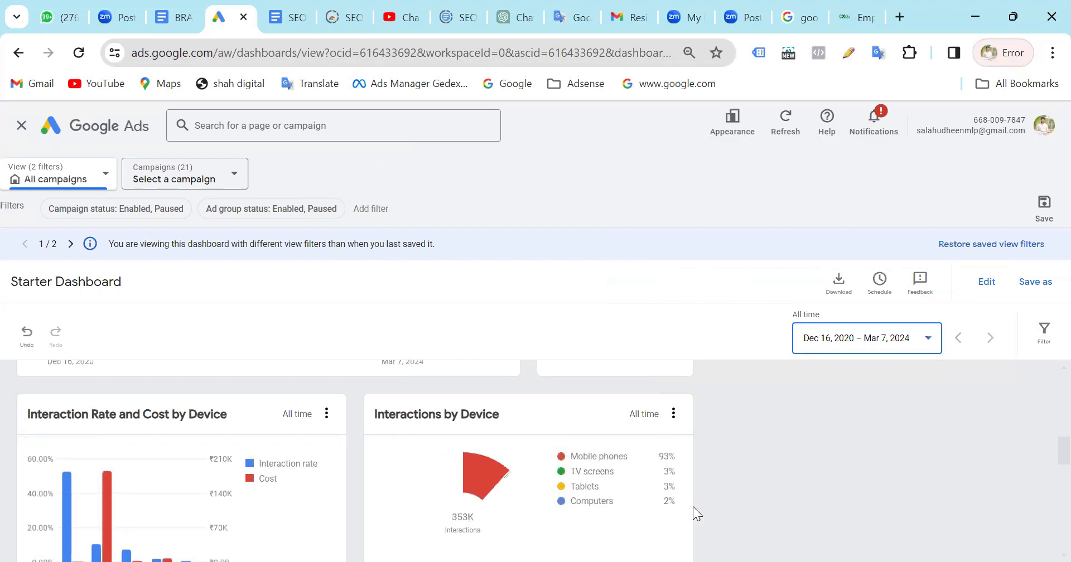
Examine the all-time interaction charts by device and the Campaign Performance by Device table.
scroll(734, 423, "down", 2)
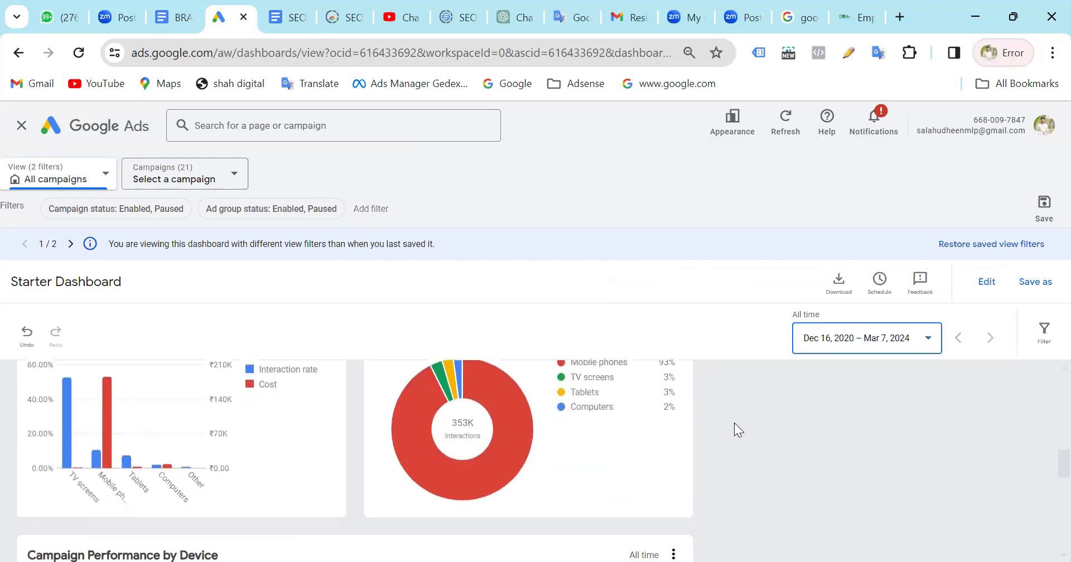
scroll(735, 423, "up", 1)
scroll(190, 525, "down", 6)
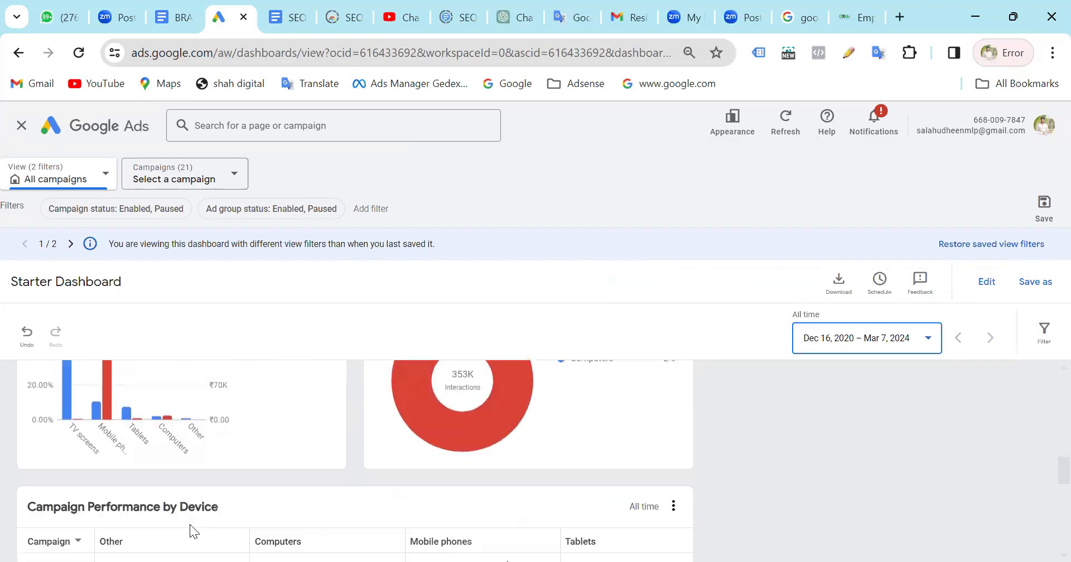
scroll(189, 525, "down", 6)
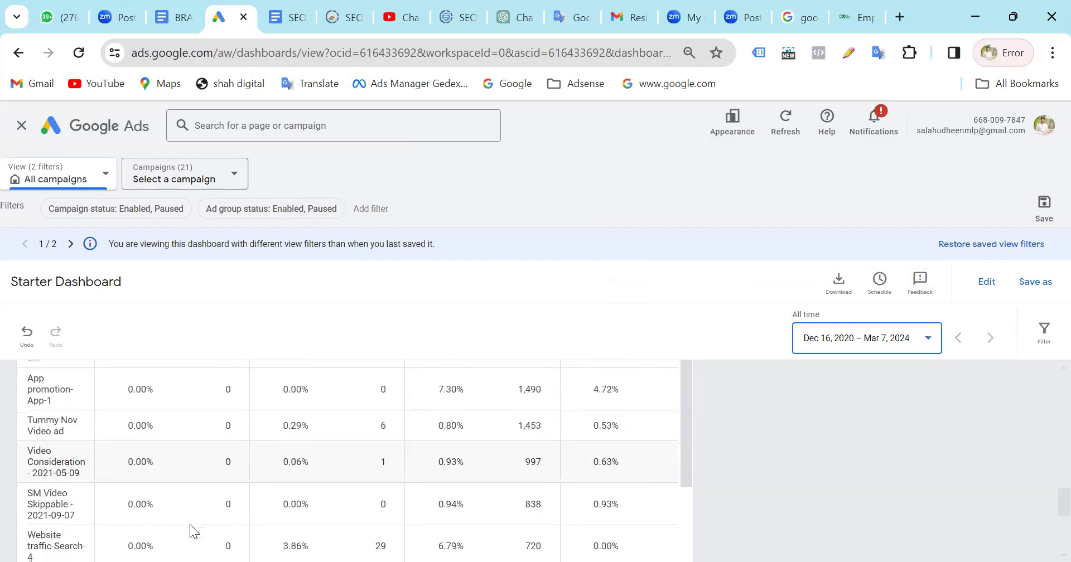
scroll(189, 524, "up", 4)
scroll(190, 524, "up", 4)
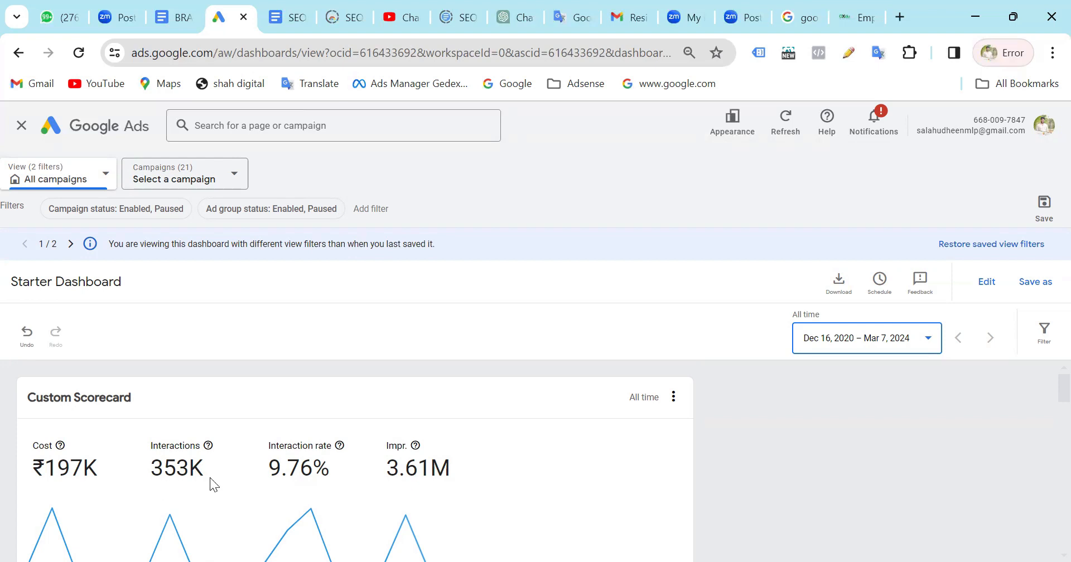
Review the all-time Starter Dashboard from the Custom Scorecard through the daily cost chart to the campaign table, and close it.
scroll(210, 478, "down", 1)
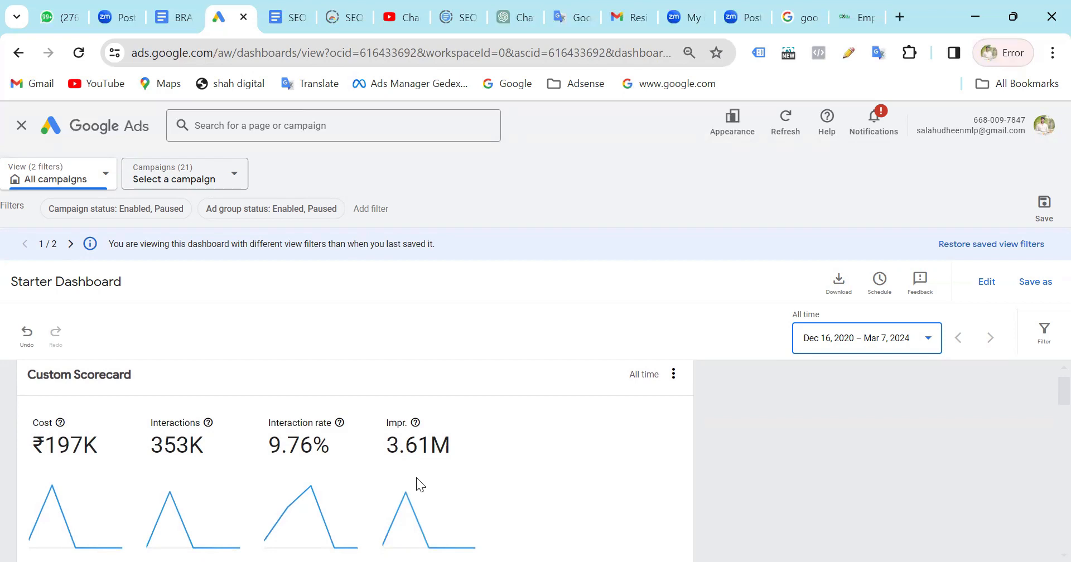
scroll(416, 478, "down", 1)
scroll(458, 442, "down", 1)
scroll(443, 439, "down", 5)
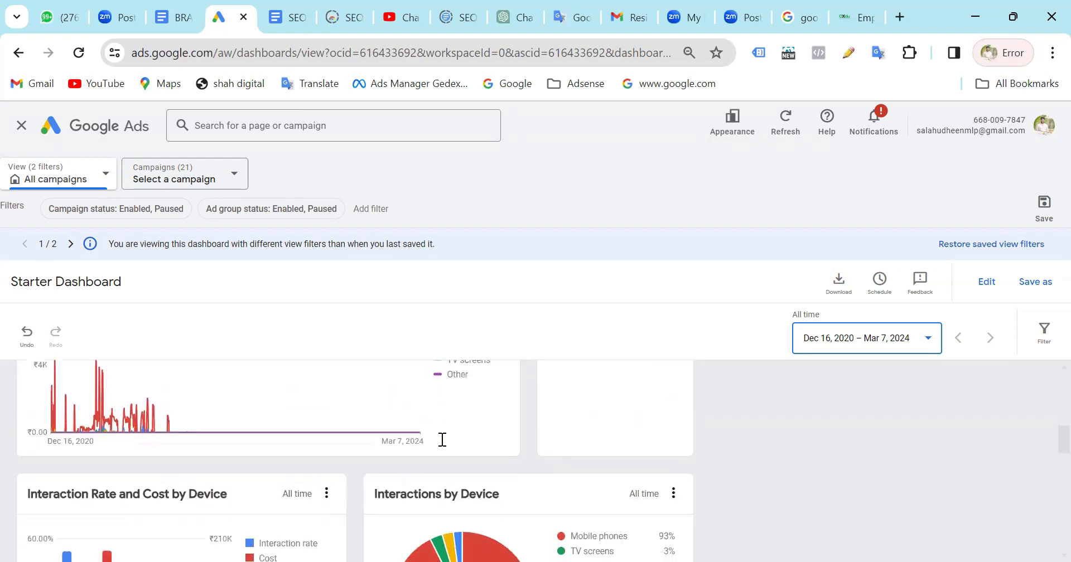
scroll(443, 440, "down", 10)
scroll(441, 444, "down", 5)
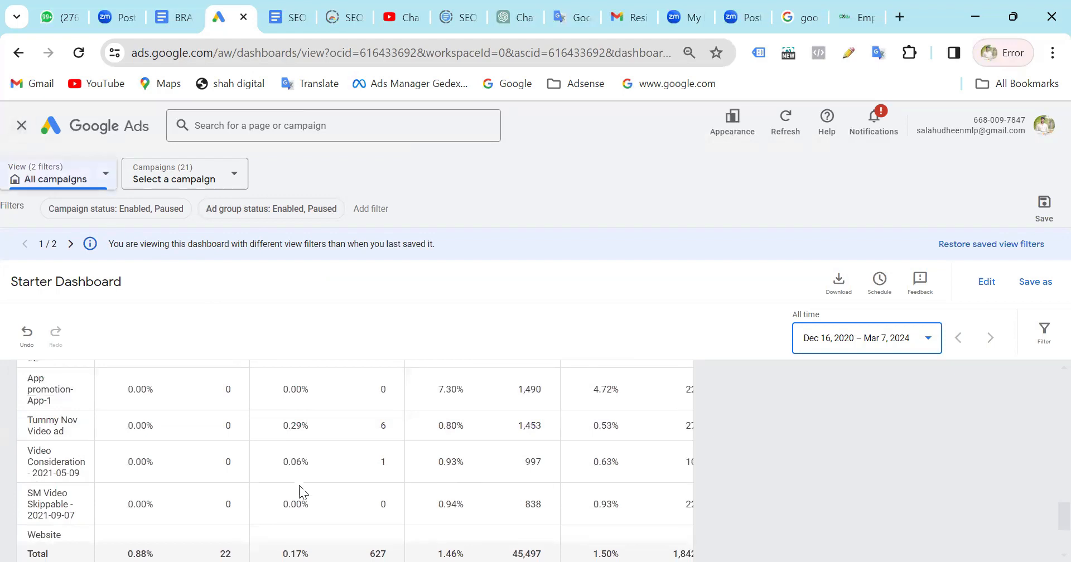
scroll(300, 492, "down", 5)
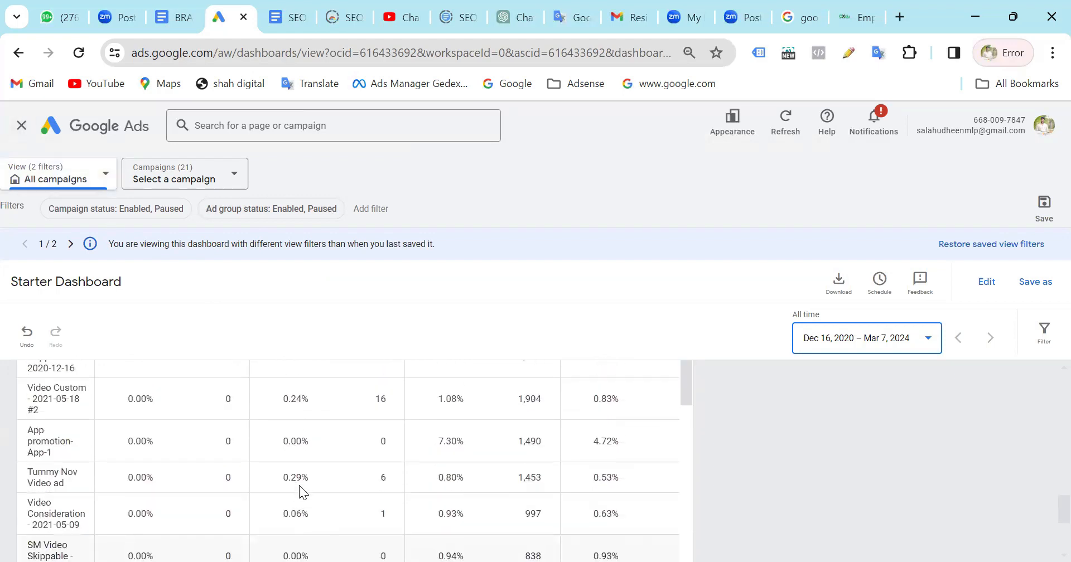
scroll(300, 486, "up", 10)
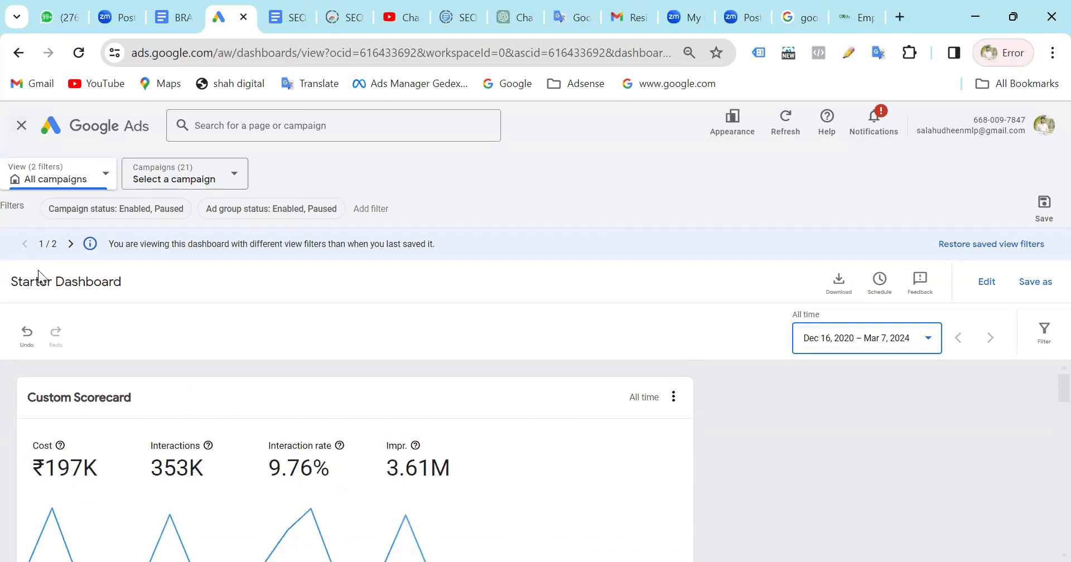
left_click(22, 127)
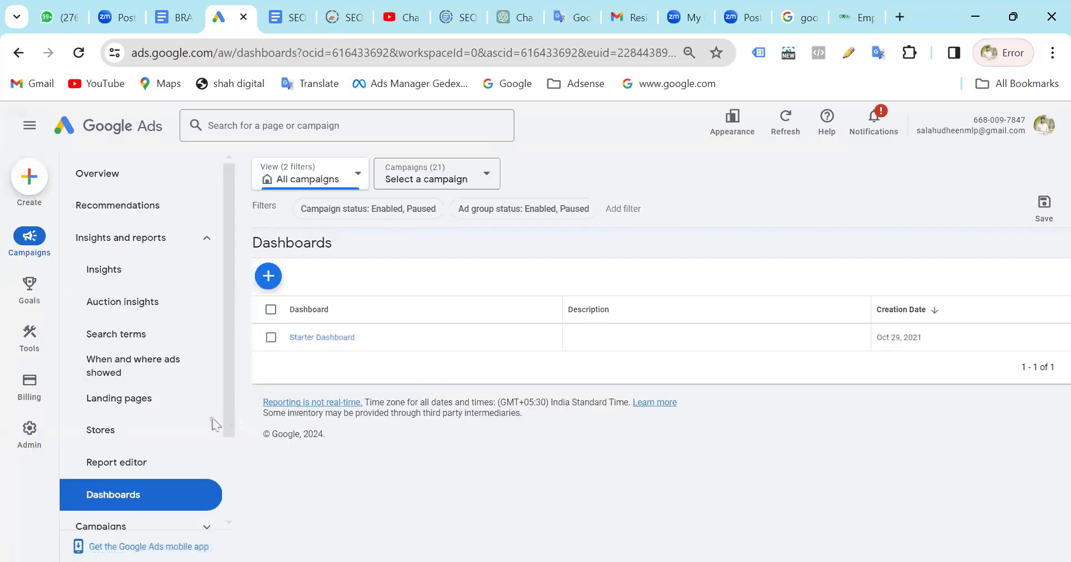
Open the Campaigns table for all campaigns and set its date range to All time.
scroll(163, 399, "down", 2)
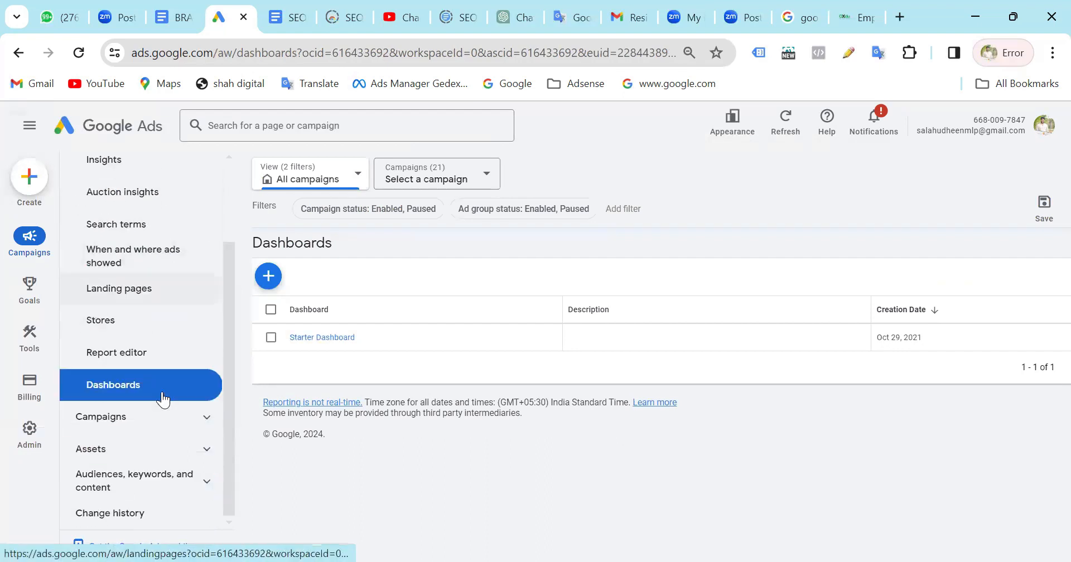
left_click(139, 425)
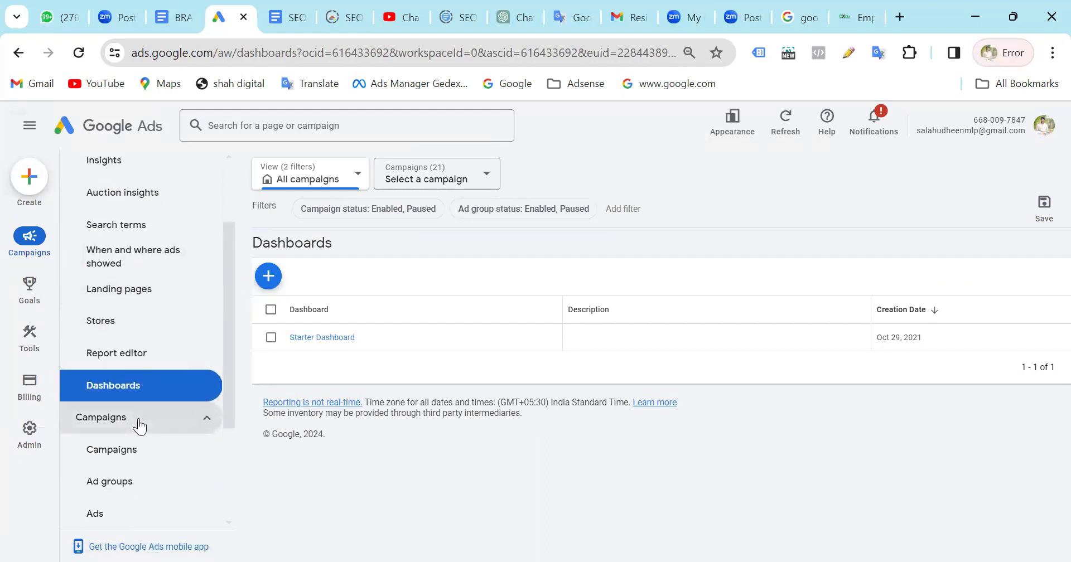
left_click(156, 299)
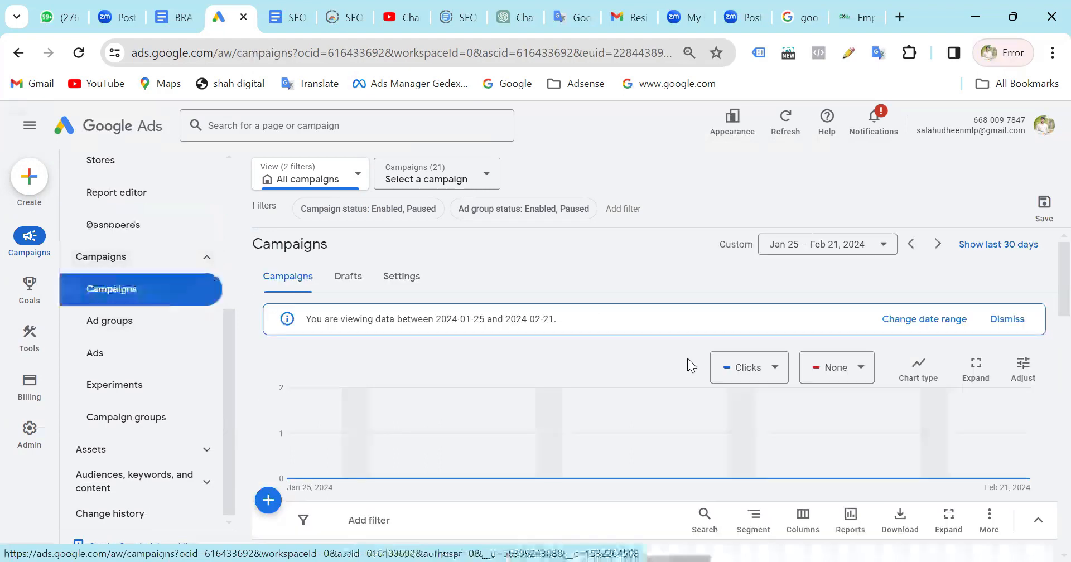
left_click(851, 245)
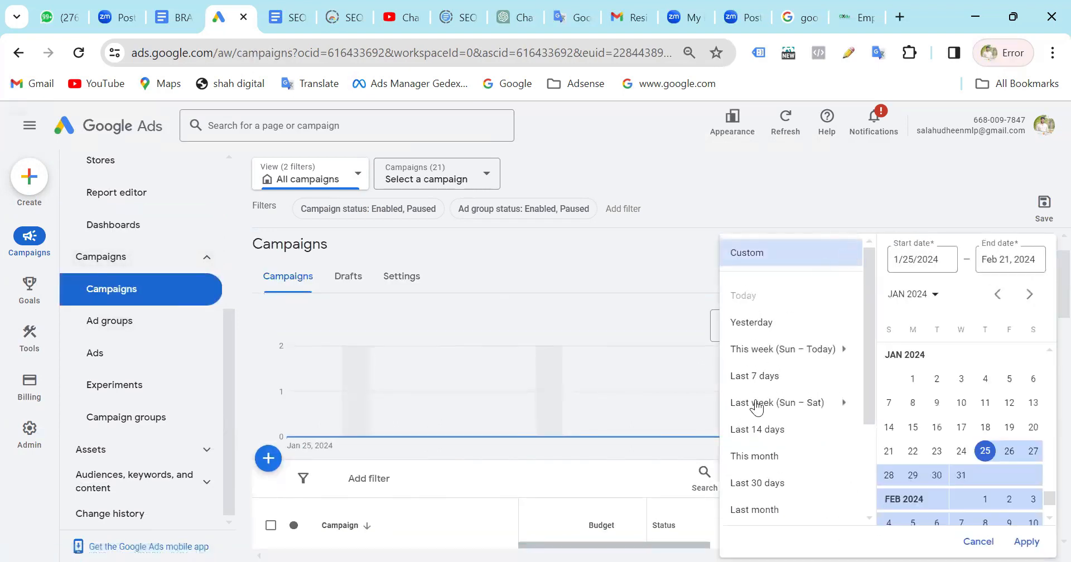
scroll(791, 440, "down", 3)
scroll(776, 480, "up", 2)
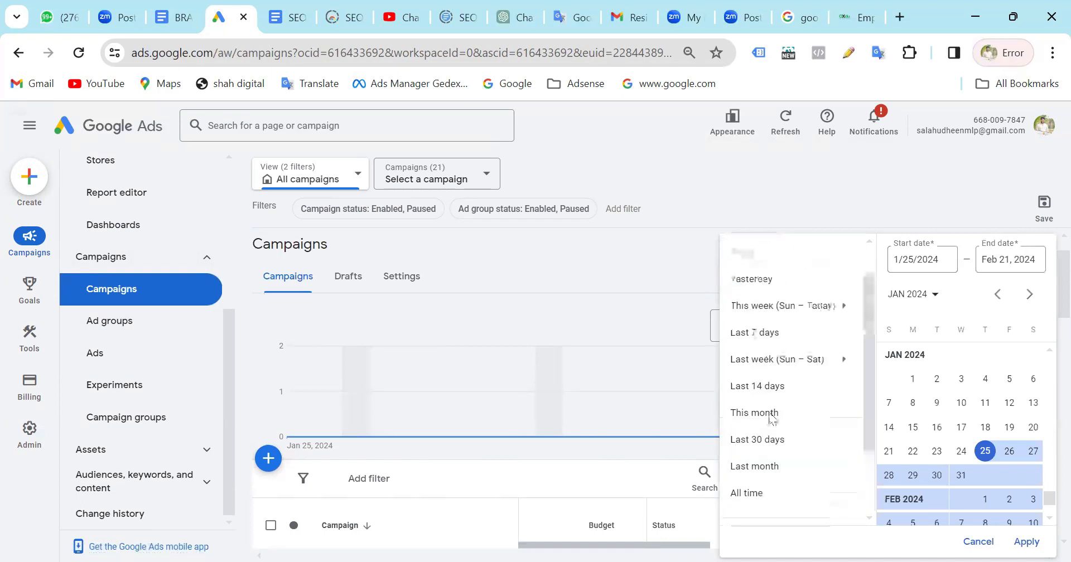
scroll(765, 355, "down", 2)
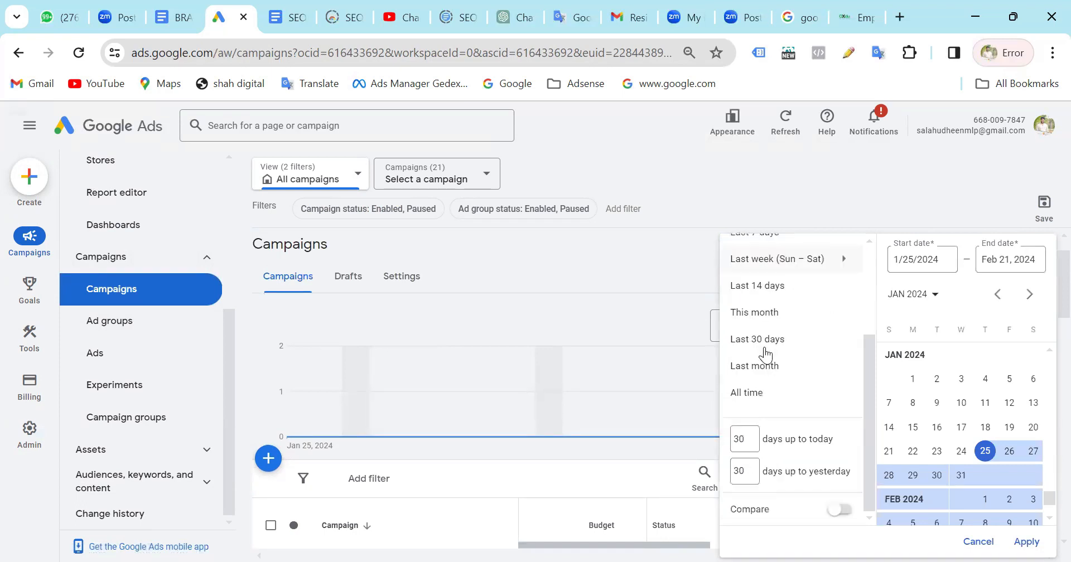
left_click(746, 398)
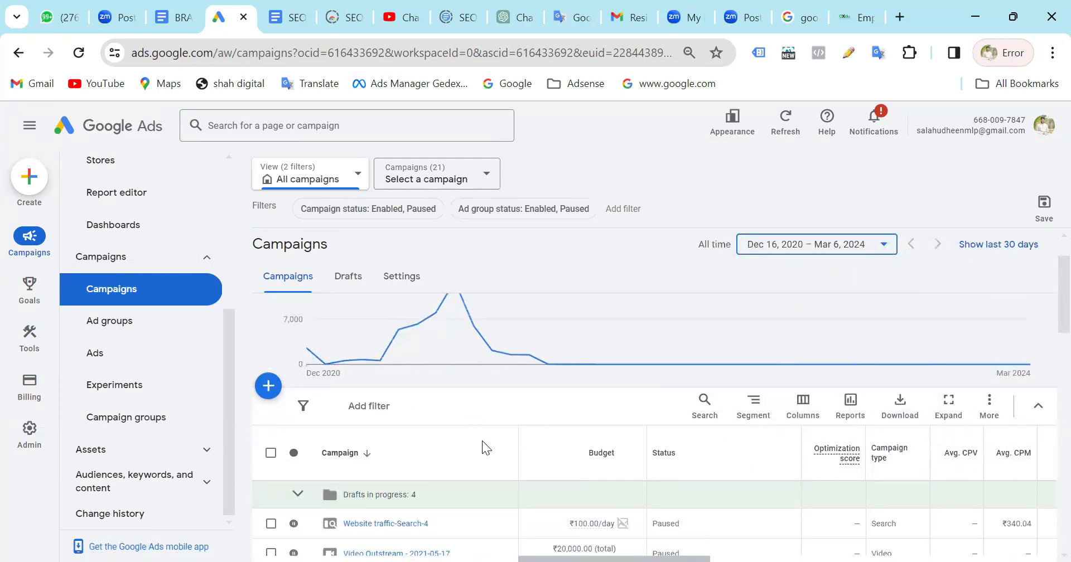
Examine the all-time campaign list, including budgets, statuses and campaign types, down to the totals per campaign type.
scroll(485, 448, "down", 10)
scroll(482, 440, "down", 3)
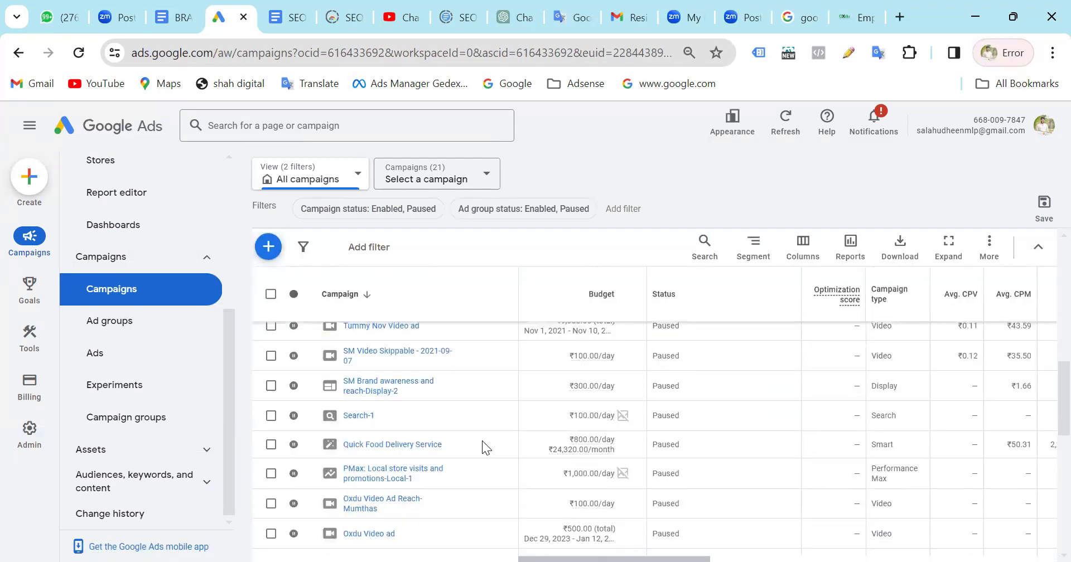
scroll(483, 442, "down", 5)
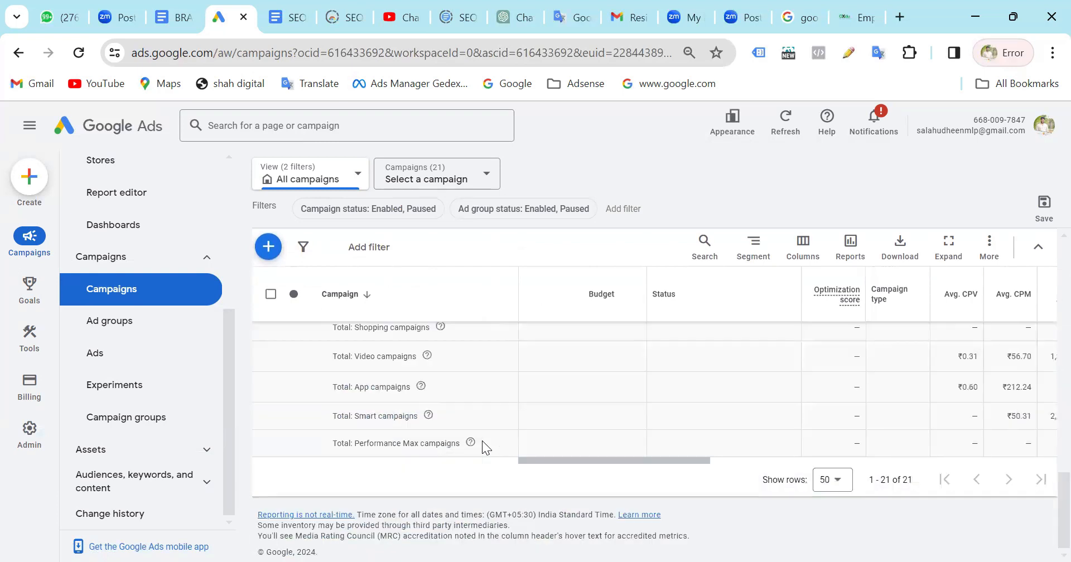
scroll(482, 441, "up", 2)
scroll(482, 441, "down", 5)
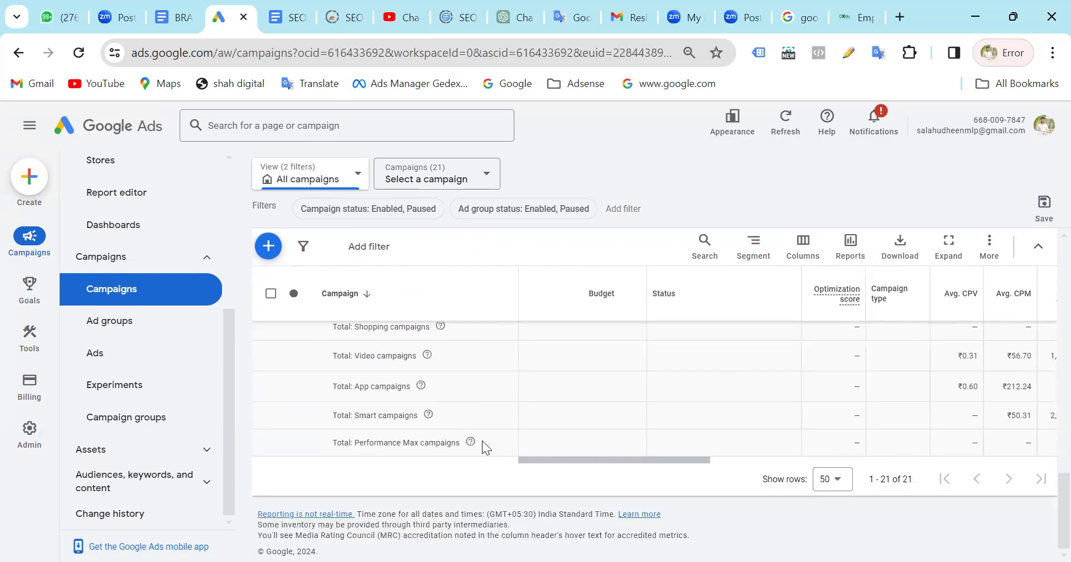
Examine the cost, bid strategy, viewability, clicks and conversion columns of the all-time campaign table, including the totals per campaign type.
scroll(482, 441, "up", 3)
scroll(483, 446, "up", 1)
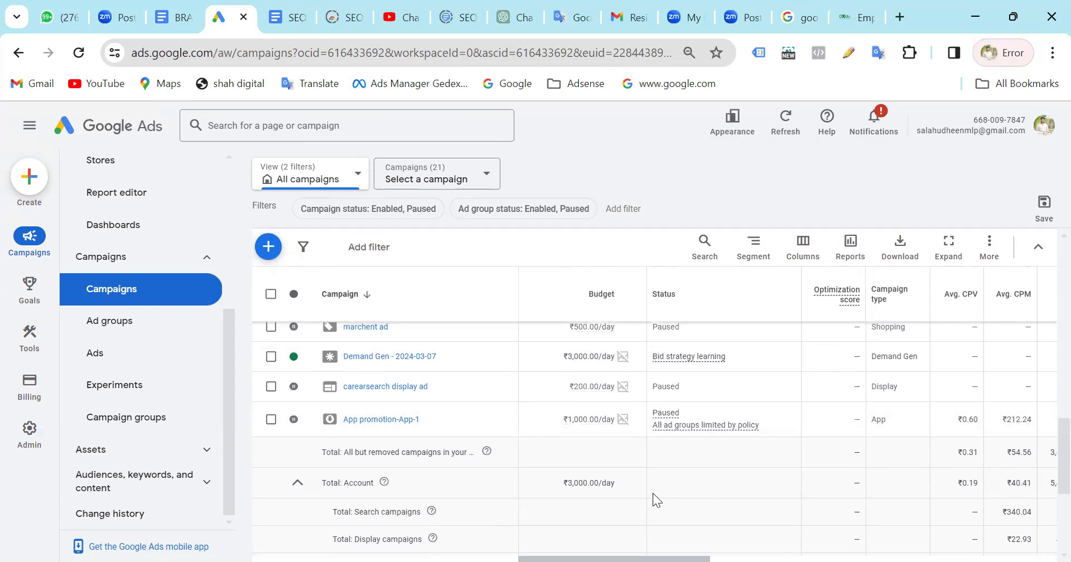
scroll(653, 494, "up", 5)
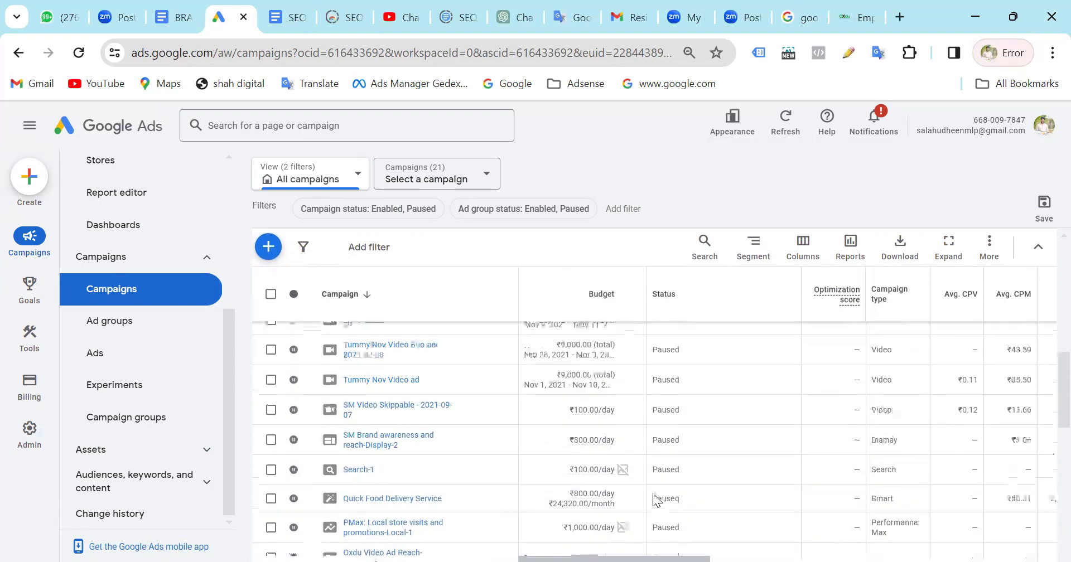
scroll(653, 499, "right", 6)
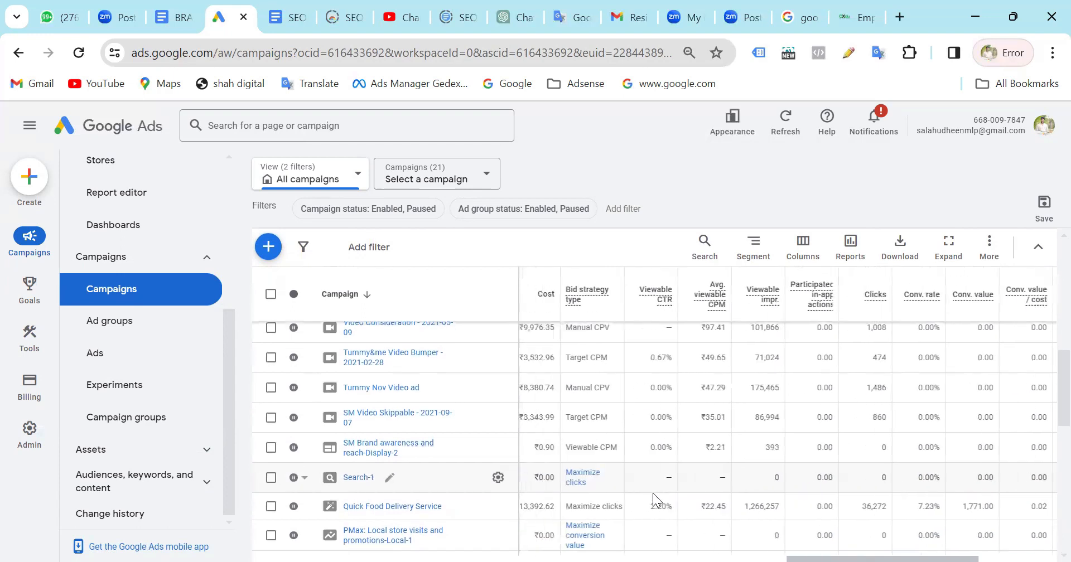
scroll(653, 496, "down", 8)
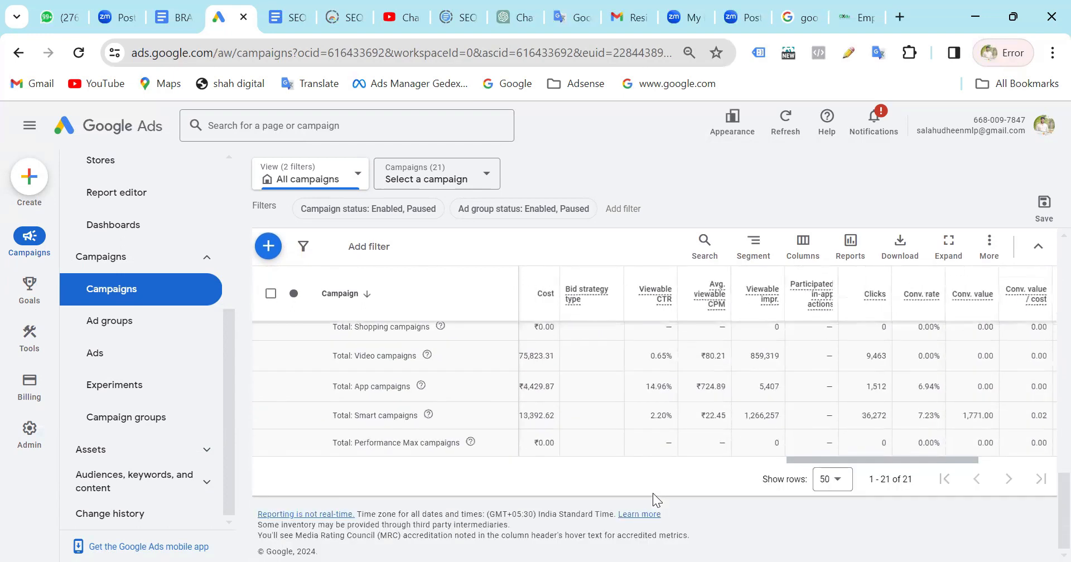
scroll(653, 494, "up", 10)
scroll(654, 494, "down", 5)
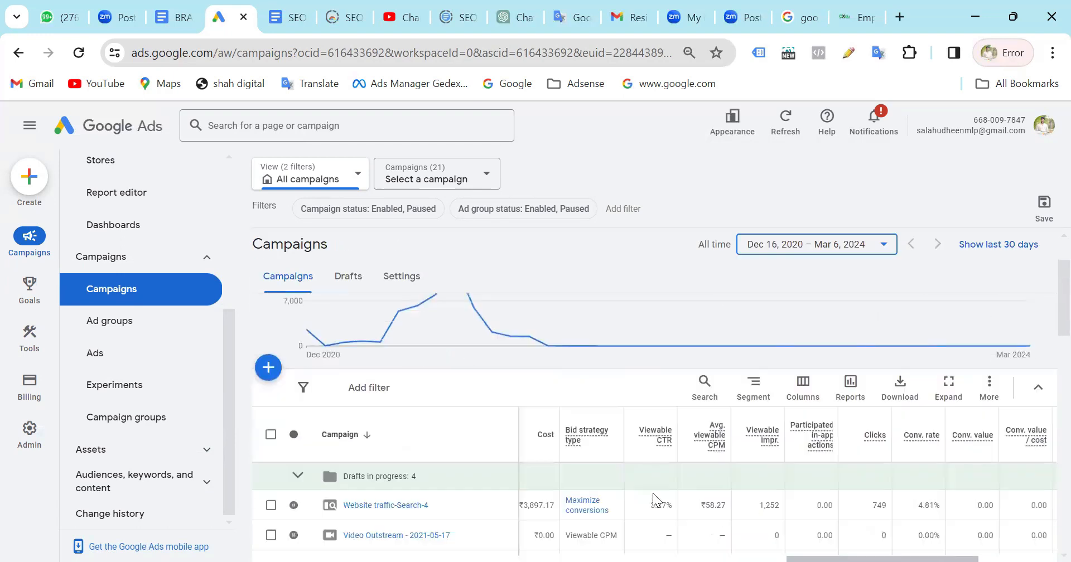
scroll(657, 498, "up", 4)
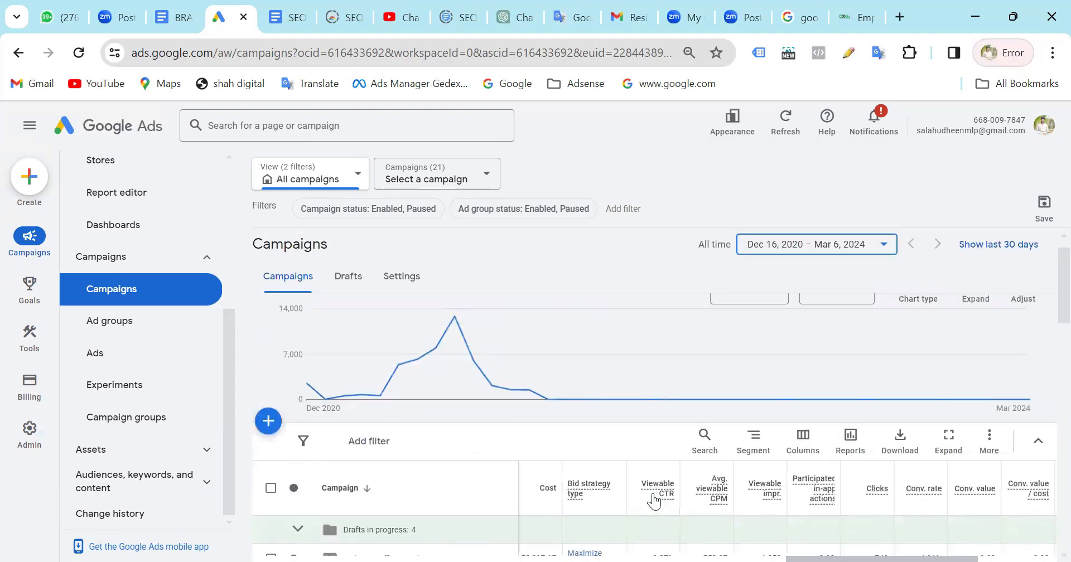
Open the Ad groups table and review each ad group's campaign, status and bid columns through to the account total.
left_click(110, 329)
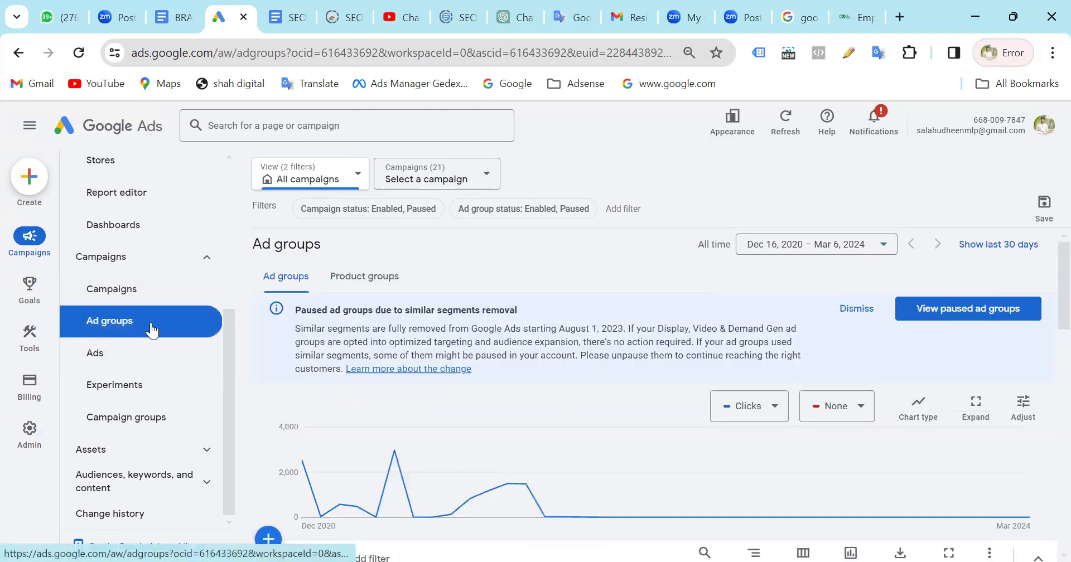
scroll(454, 369, "down", 1)
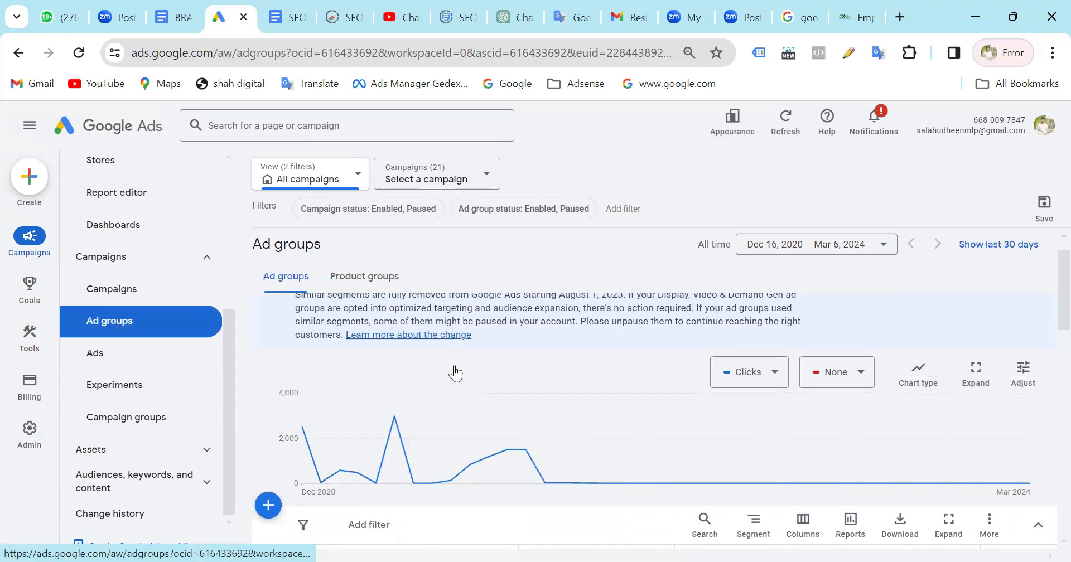
scroll(454, 365, "down", 5)
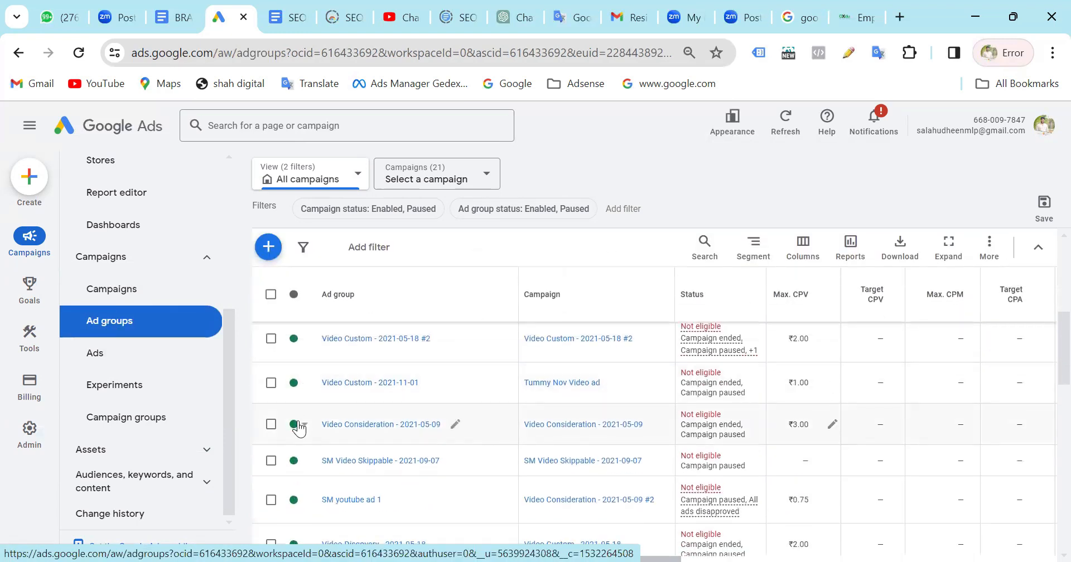
scroll(299, 428, "down", 2)
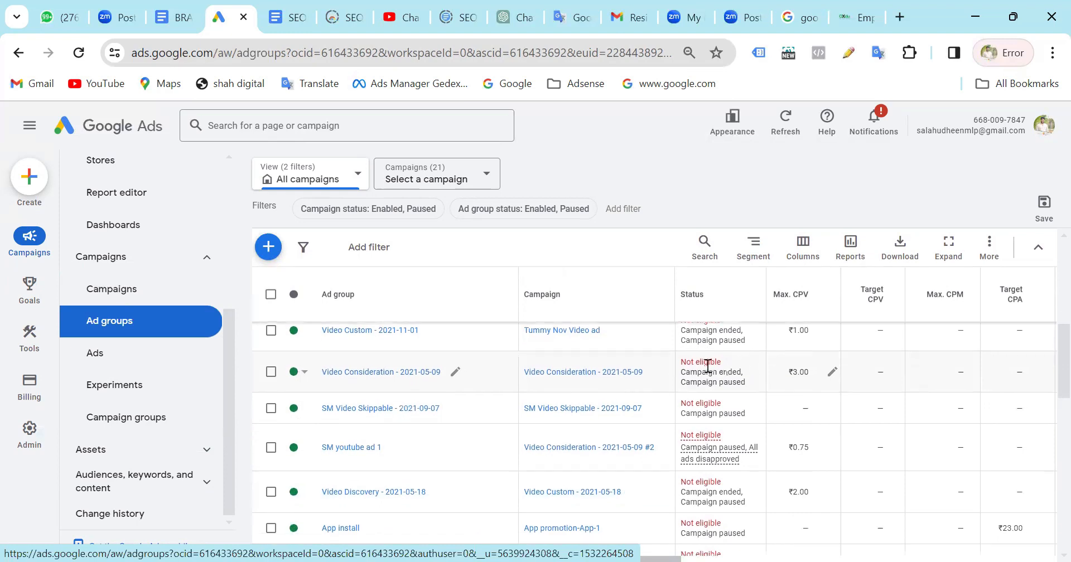
scroll(709, 525, "down", 2)
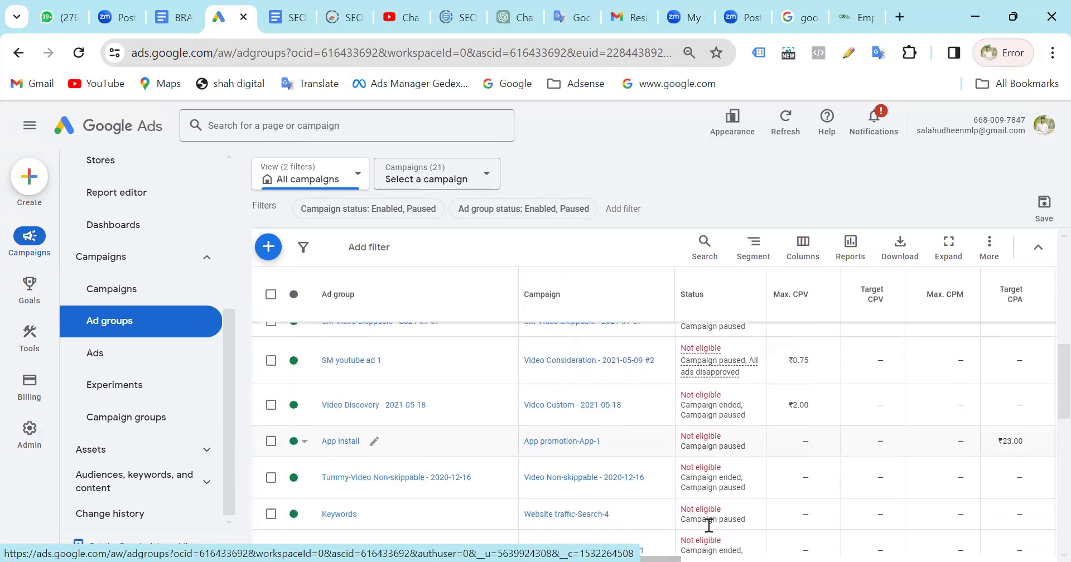
scroll(709, 525, "down", 1)
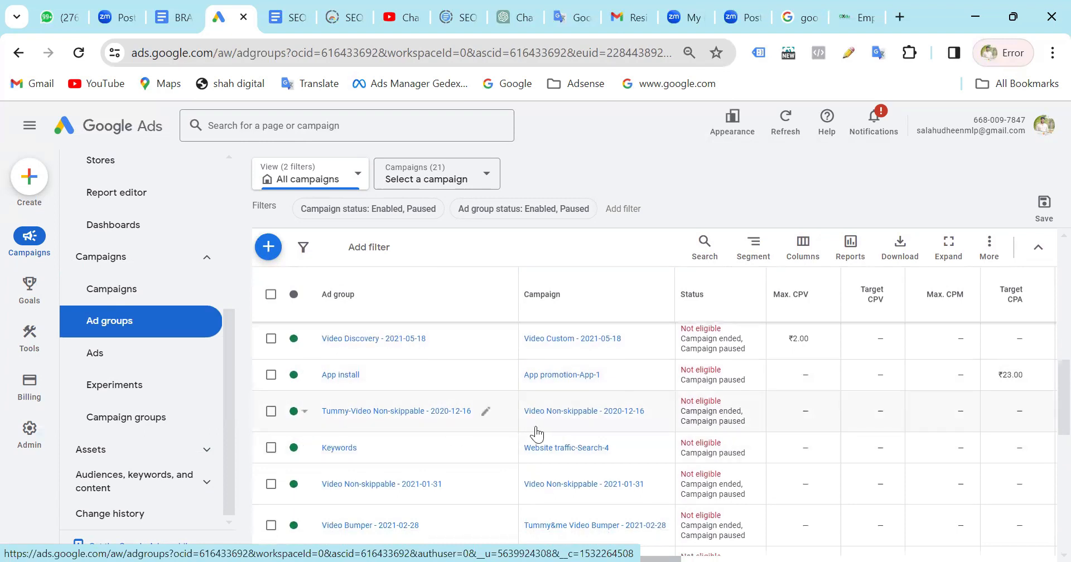
scroll(535, 427, "down", 6)
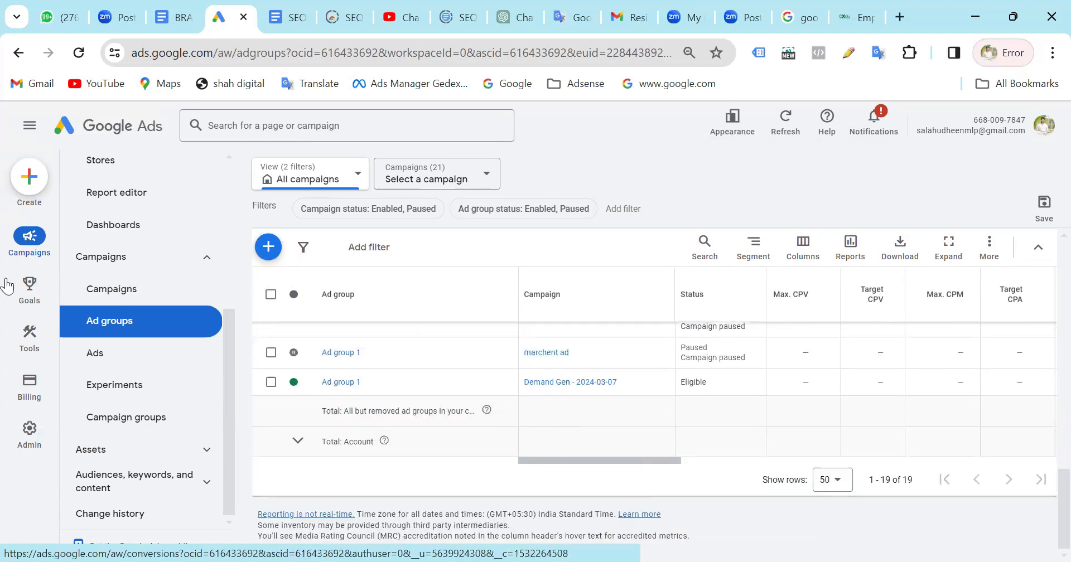
Open the Ads table and examine the search ads from status and ad strength through impressions, interactions and cost to conversions.
left_click(116, 366)
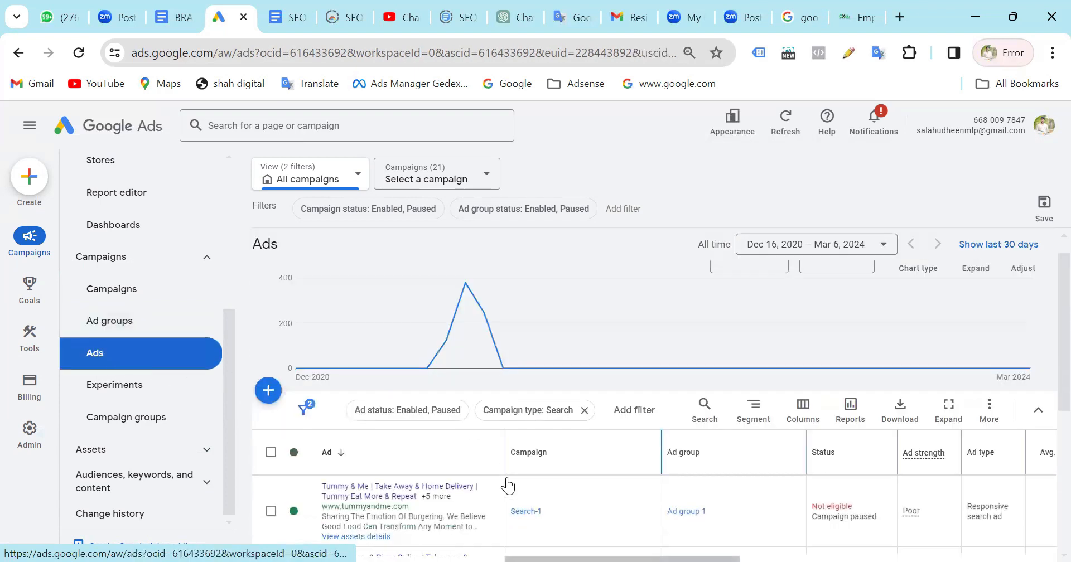
scroll(507, 485, "down", 5)
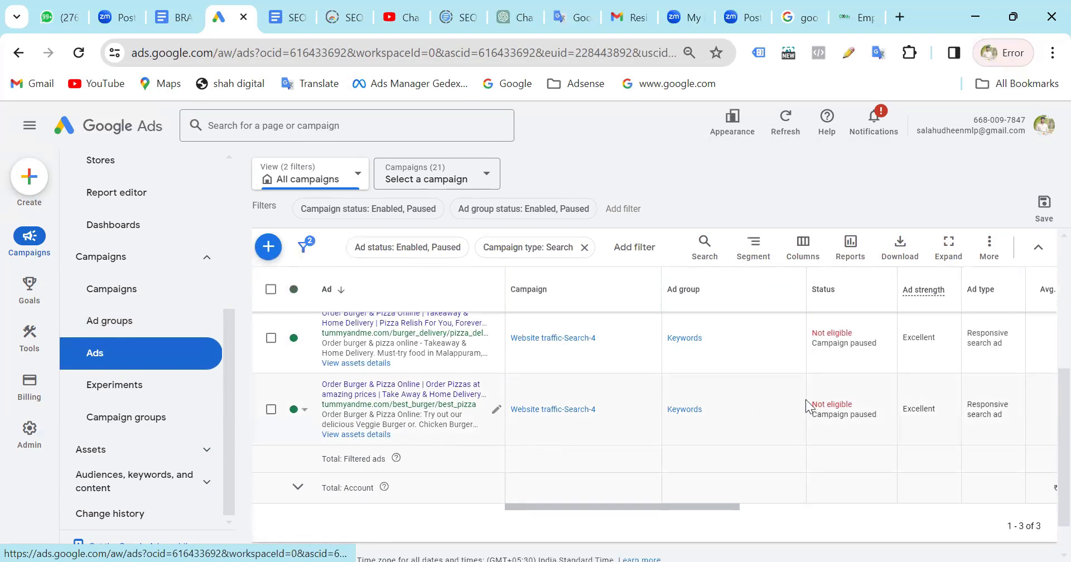
scroll(812, 405, "right", 5)
scroll(814, 401, "left", 5)
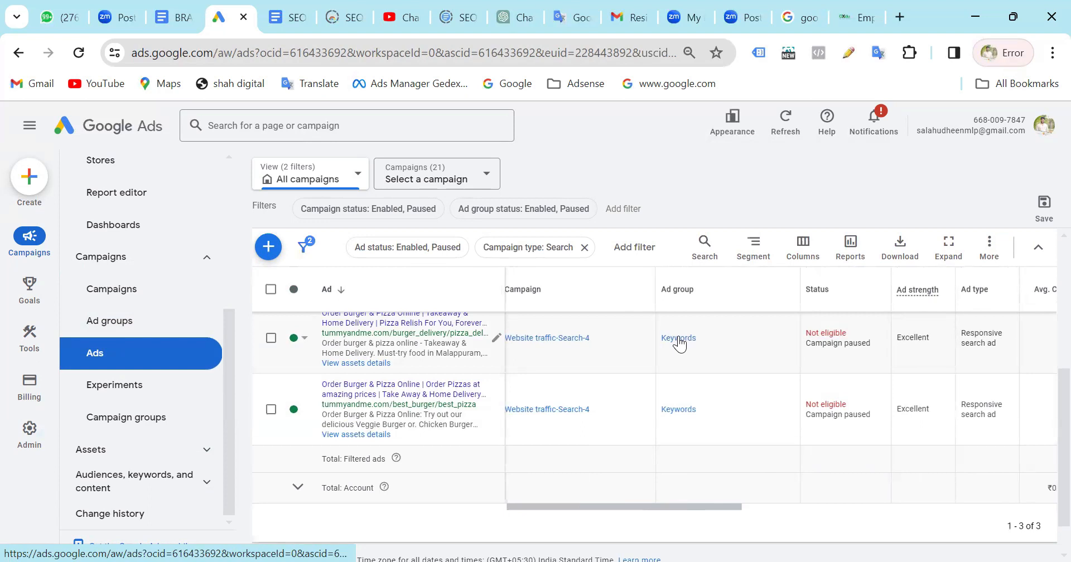
scroll(680, 344, "right", 5)
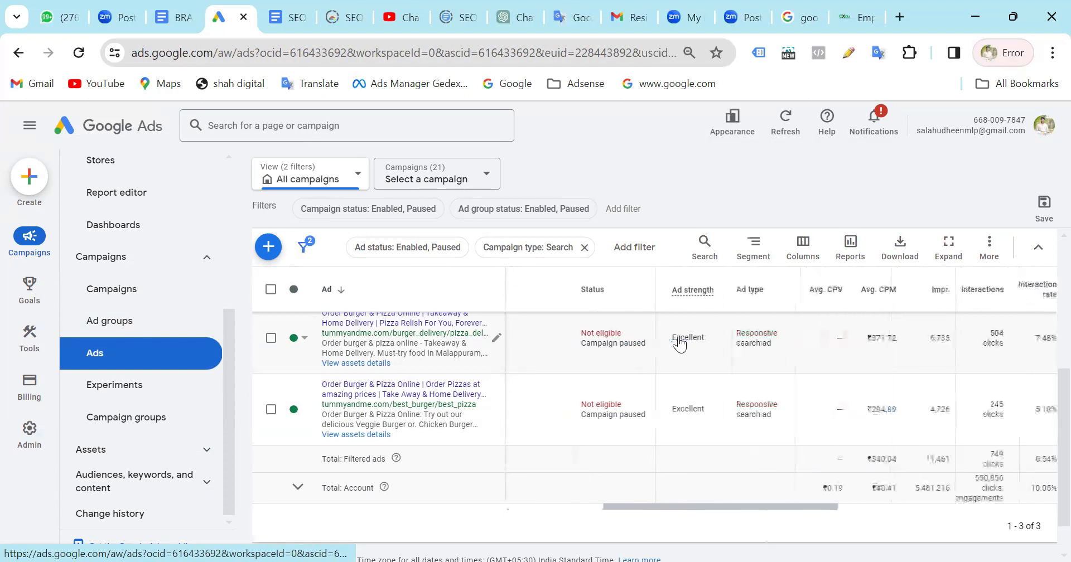
scroll(680, 344, "right", 3)
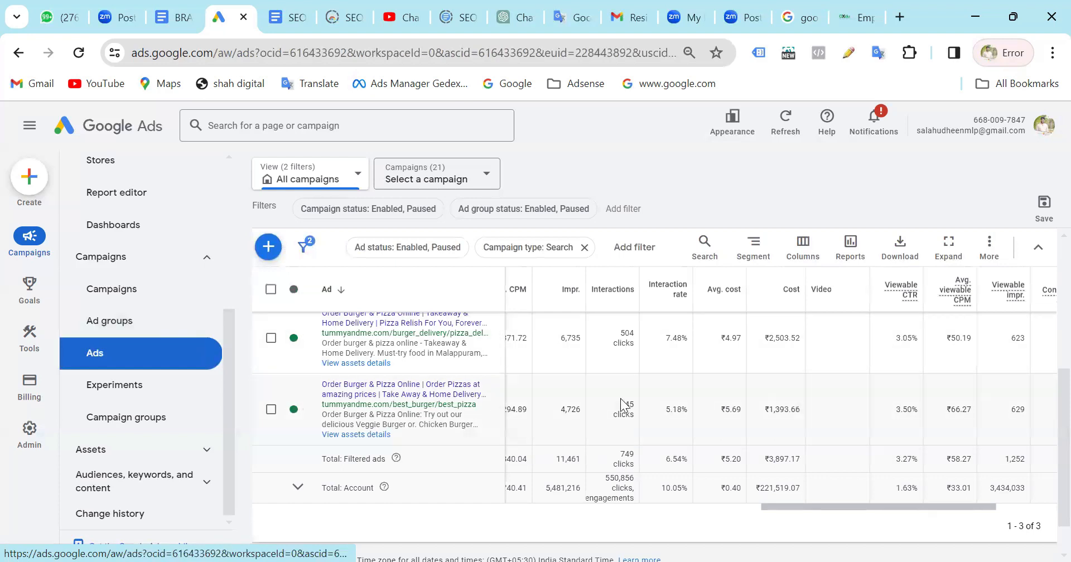
scroll(607, 508, "down", 1)
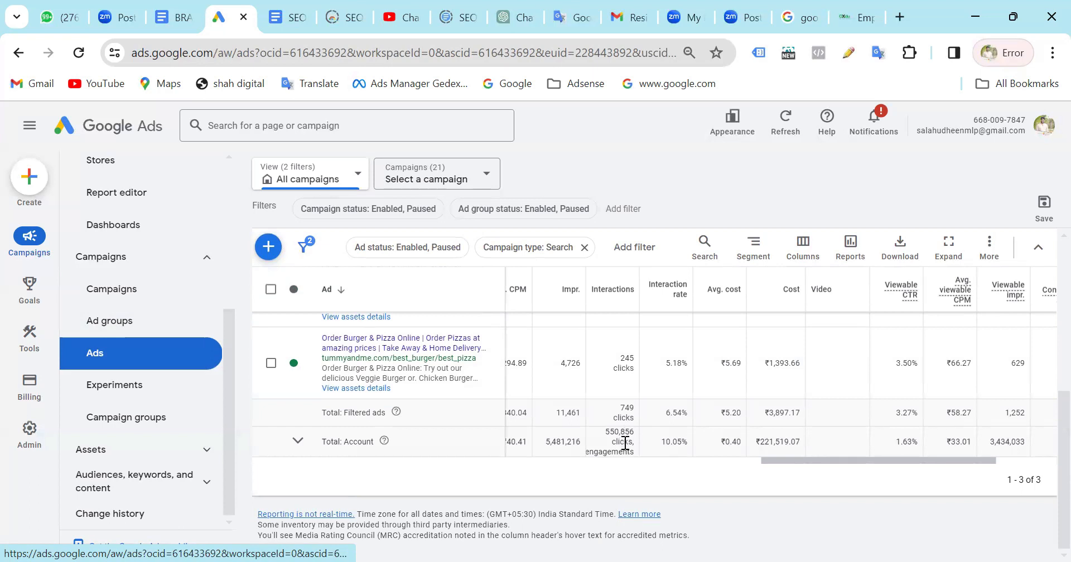
scroll(625, 444, "left", 2)
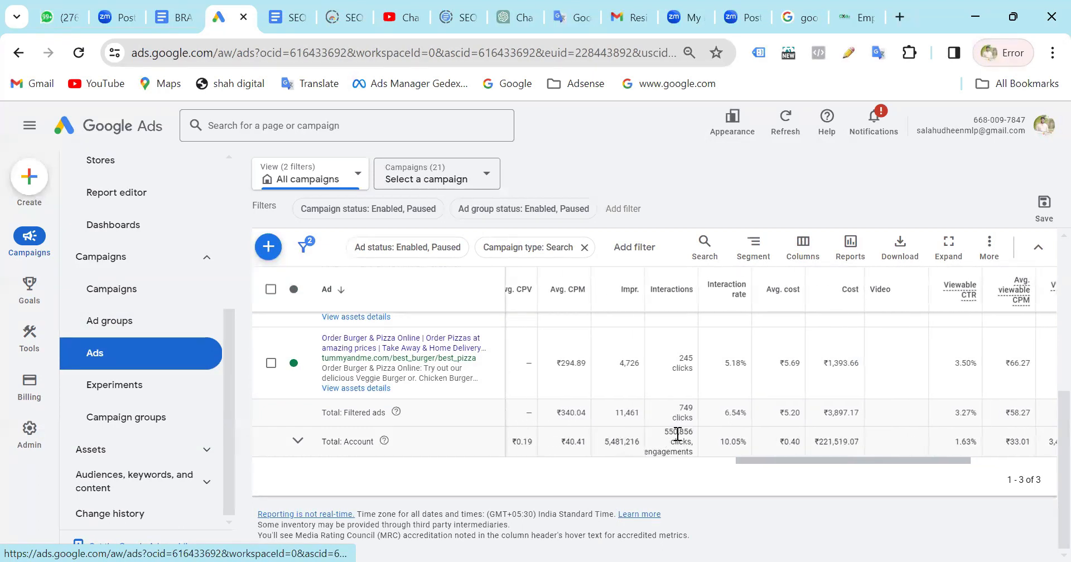
scroll(678, 434, "right", 6)
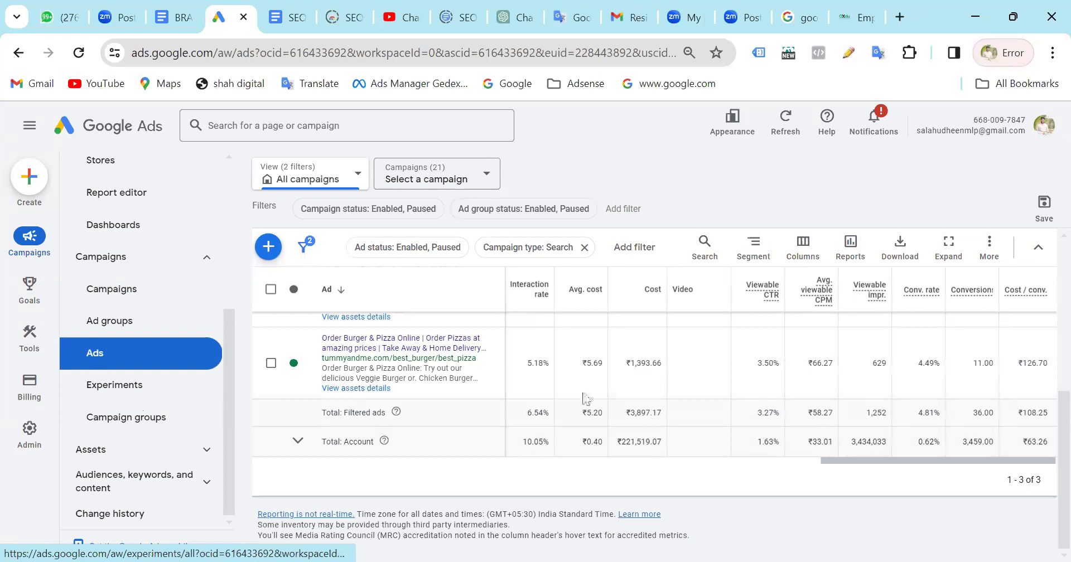
Compare the individual search ads by interaction rate, cost, viewable impressions, conversion rate and cost per conversion.
scroll(583, 393, "up", 5)
scroll(582, 392, "down", 5)
scroll(582, 393, "up", 3)
scroll(583, 399, "up", 1)
scroll(584, 399, "down", 2)
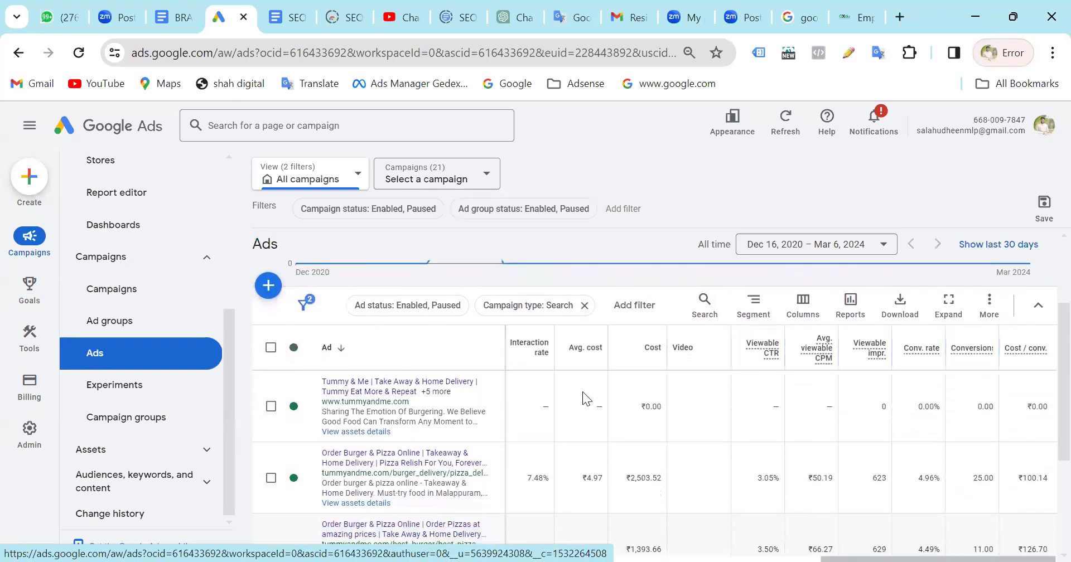
scroll(582, 397, "down", 3)
scroll(583, 397, "up", 4)
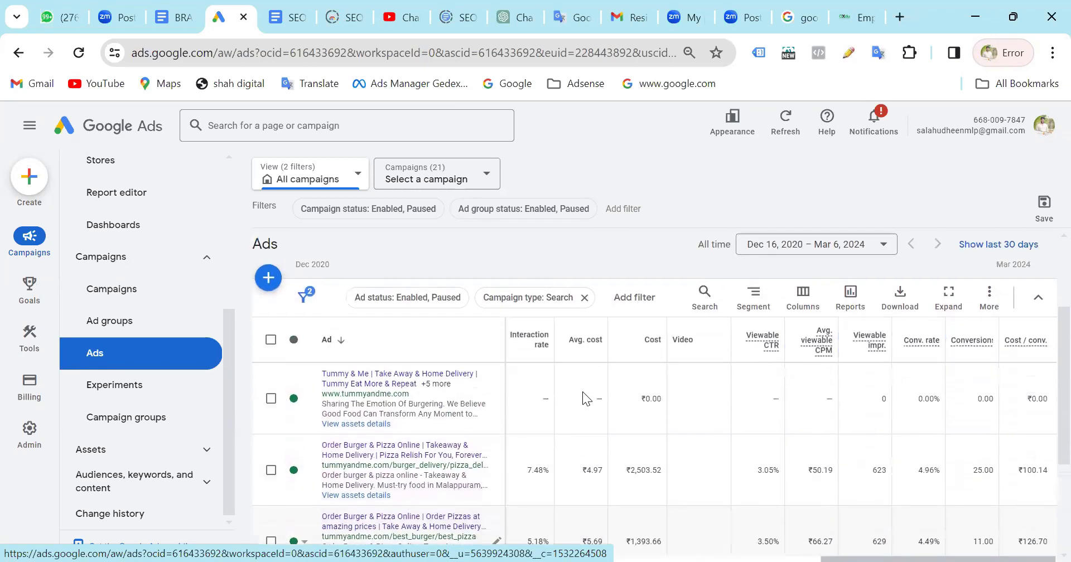
scroll(583, 391, "down", 1)
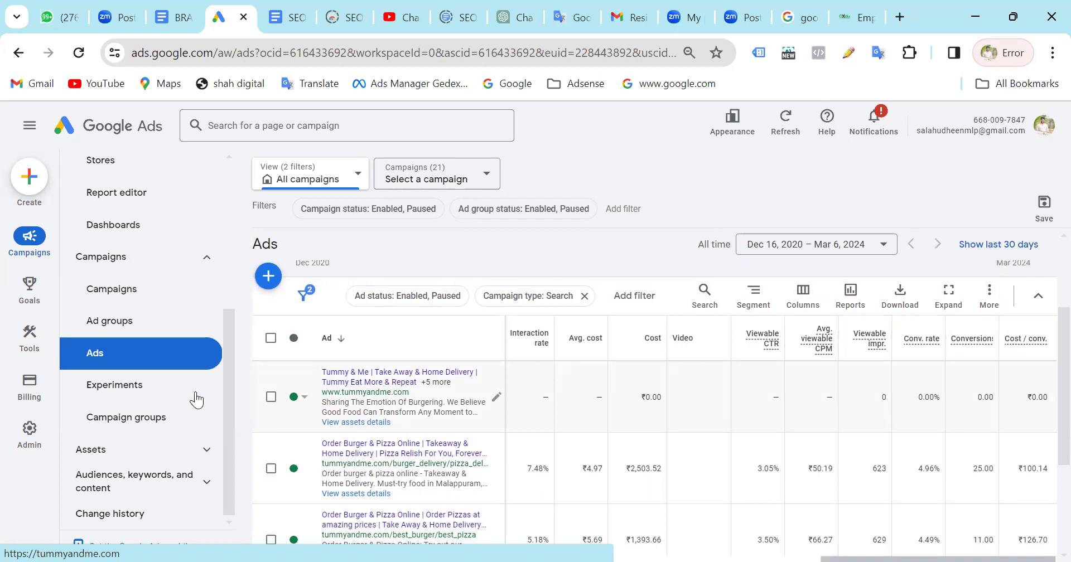
Reselect the All time date range for the Ads table and check the filtered and account totals.
left_click(851, 245)
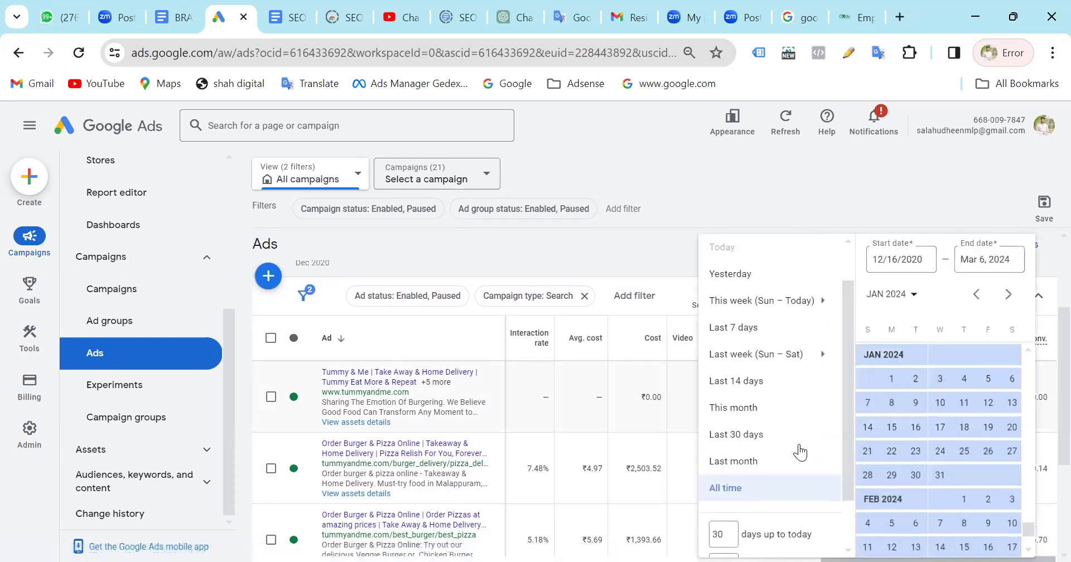
left_click(718, 493)
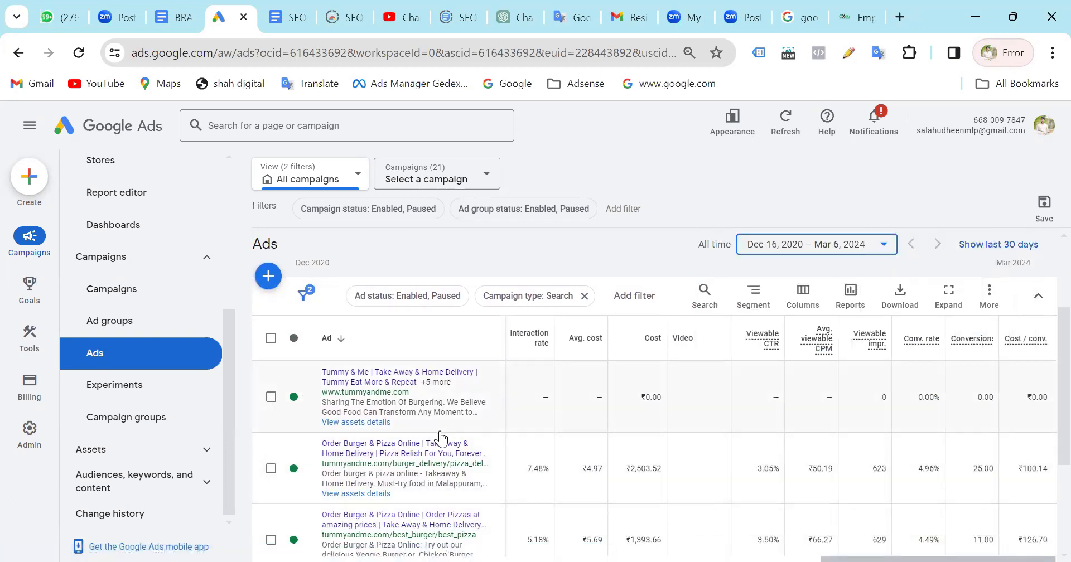
scroll(441, 493, "down", 3)
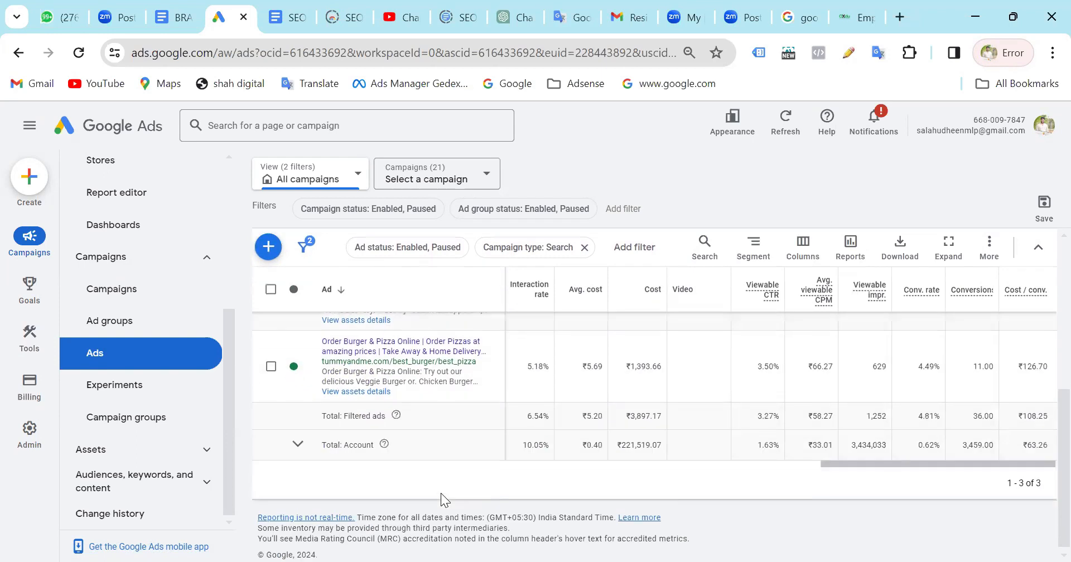
View the Experiments page and the Campaign groups page for all campaigns.
left_click(87, 384)
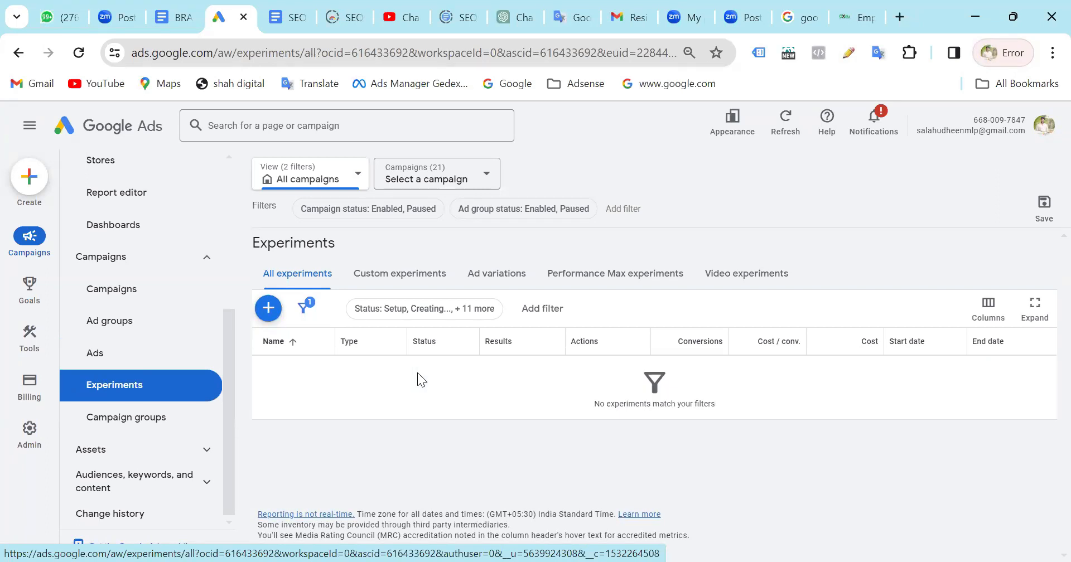
left_click(138, 424)
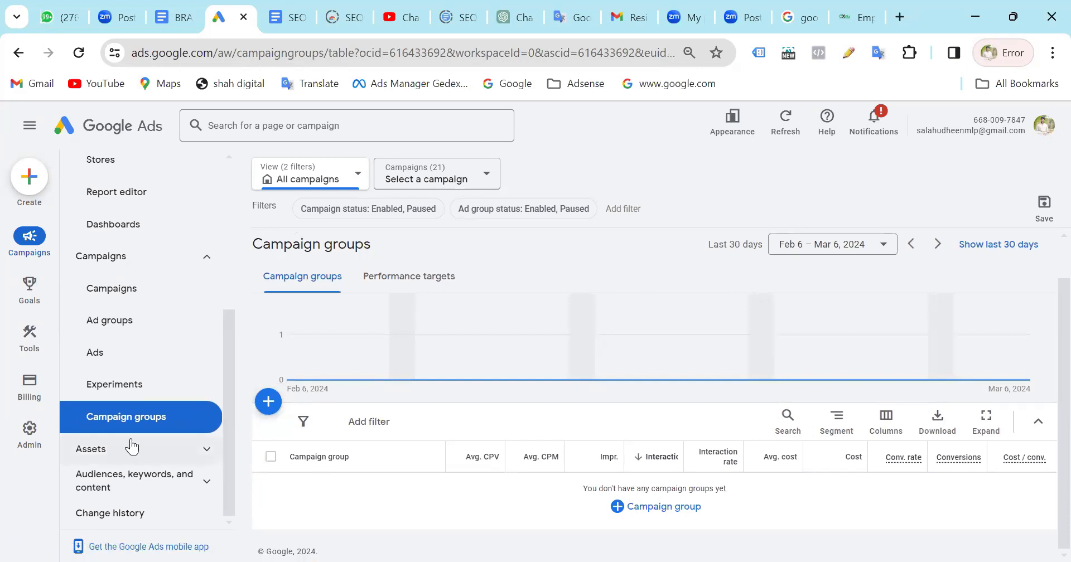
Open the Assets report and review the available asset types and the callout, call and image assets added to the campaigns.
left_click(205, 451)
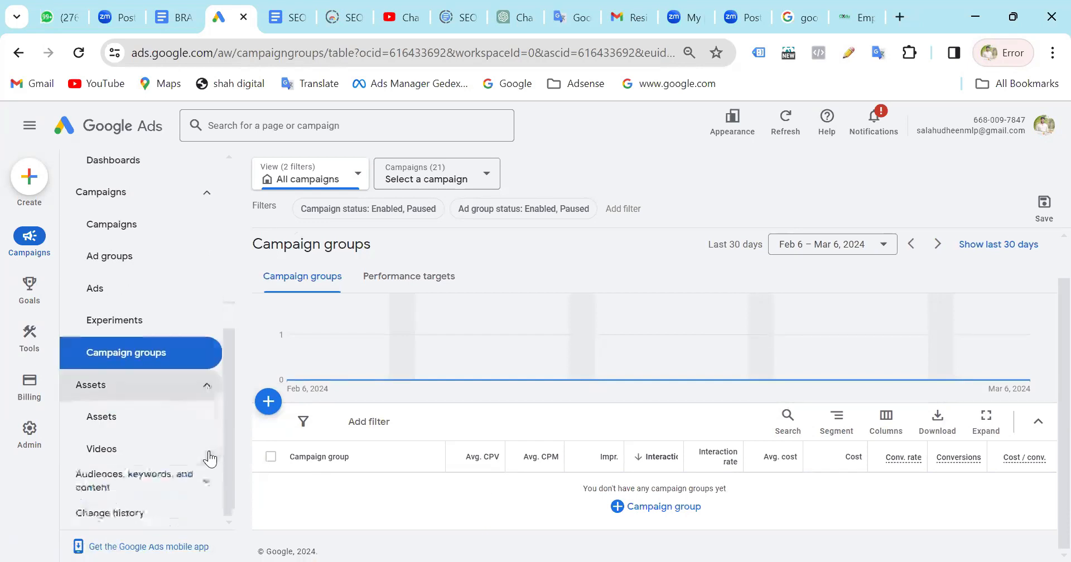
left_click(148, 426)
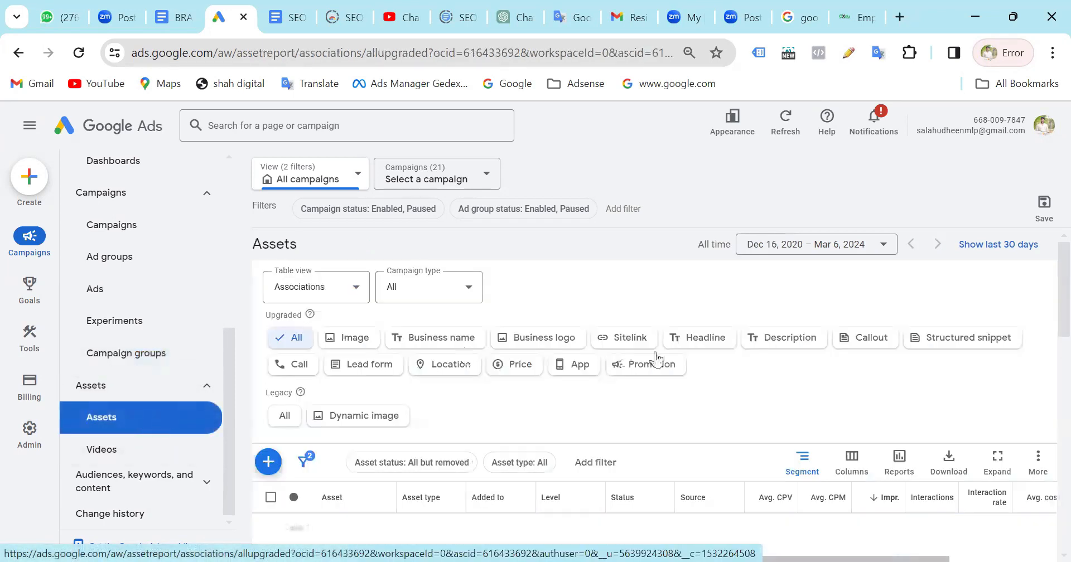
scroll(548, 288, "down", 2)
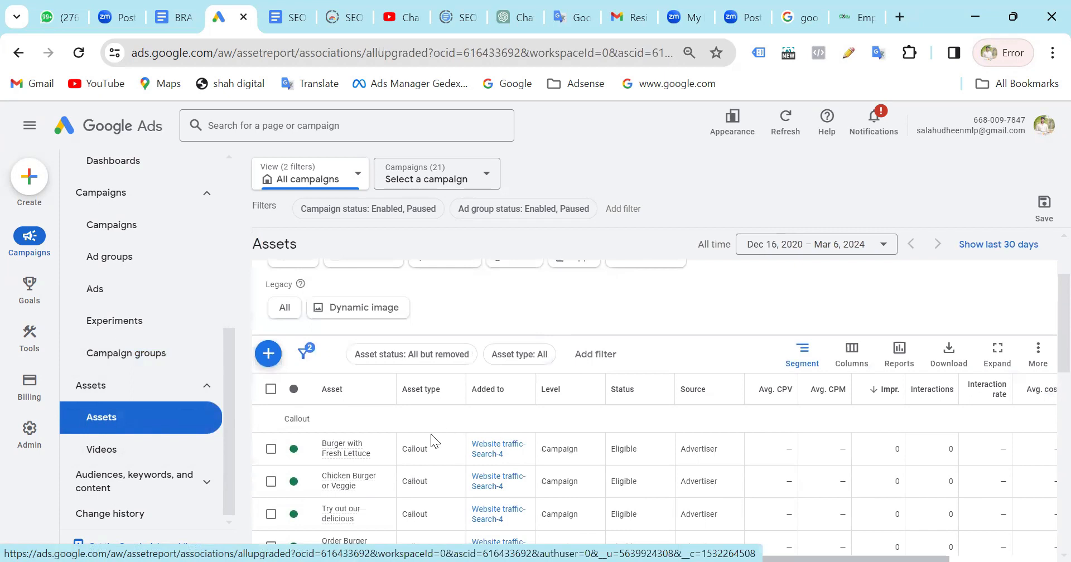
scroll(538, 346, "up", 2)
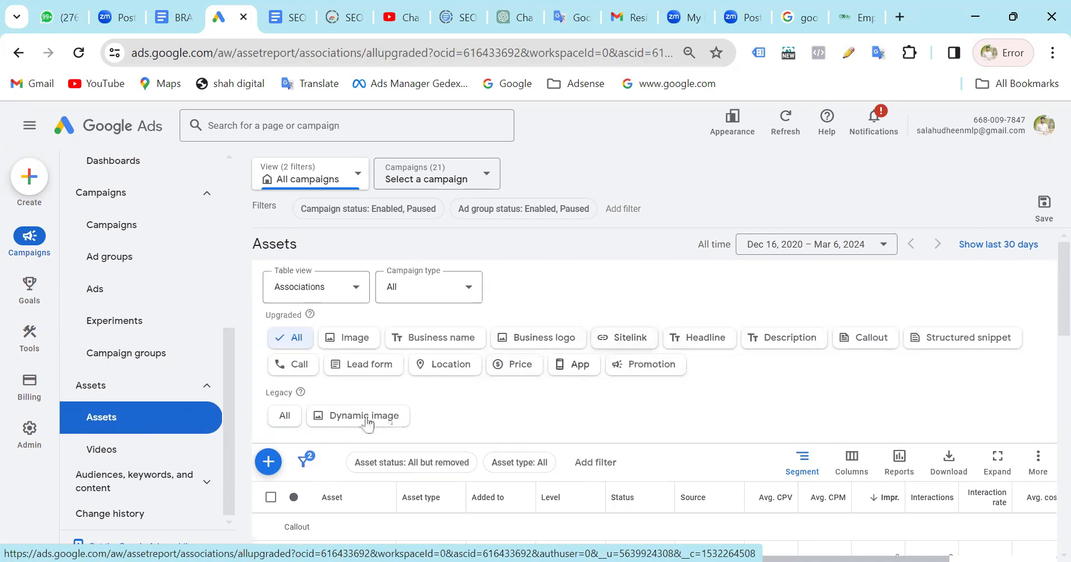
scroll(574, 414, "down", 2)
scroll(575, 414, "down", 4)
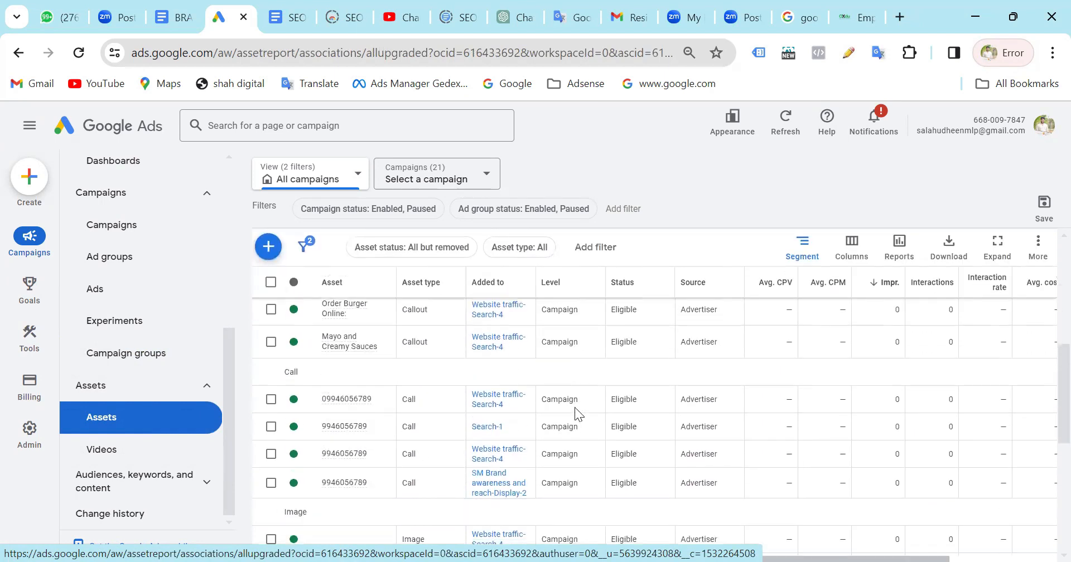
scroll(374, 482, "down", 4)
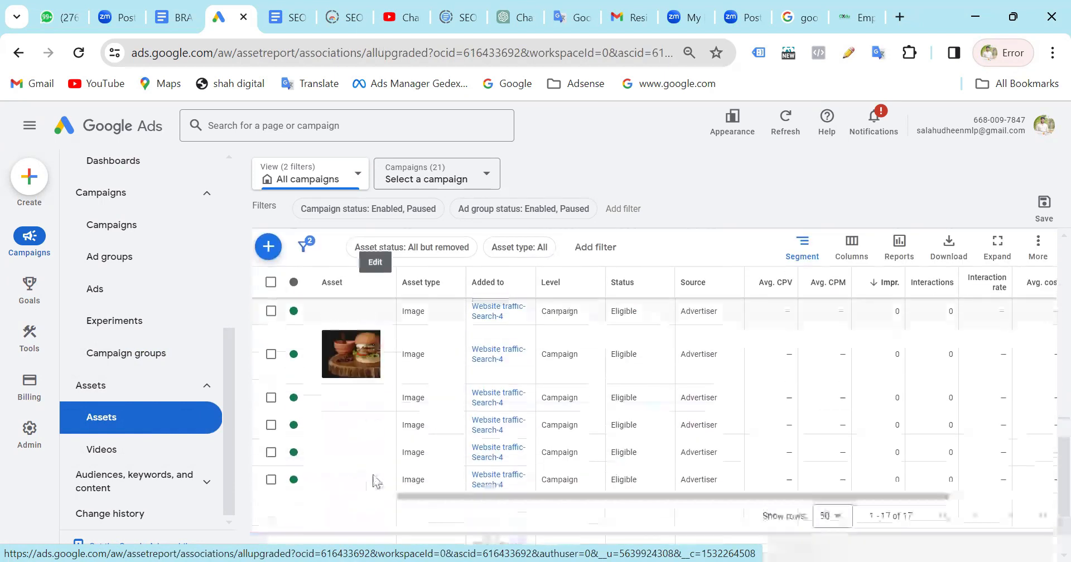
Recheck the call and image asset rows and the upgraded and legacy asset type filters in the Assets report.
scroll(374, 483, "up", 3)
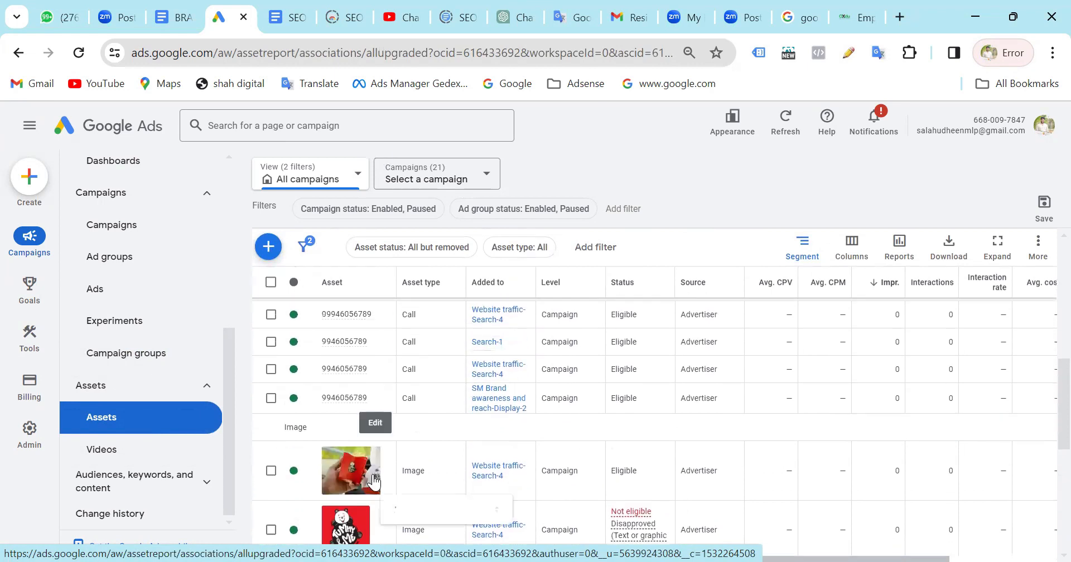
scroll(374, 482, "up", 2)
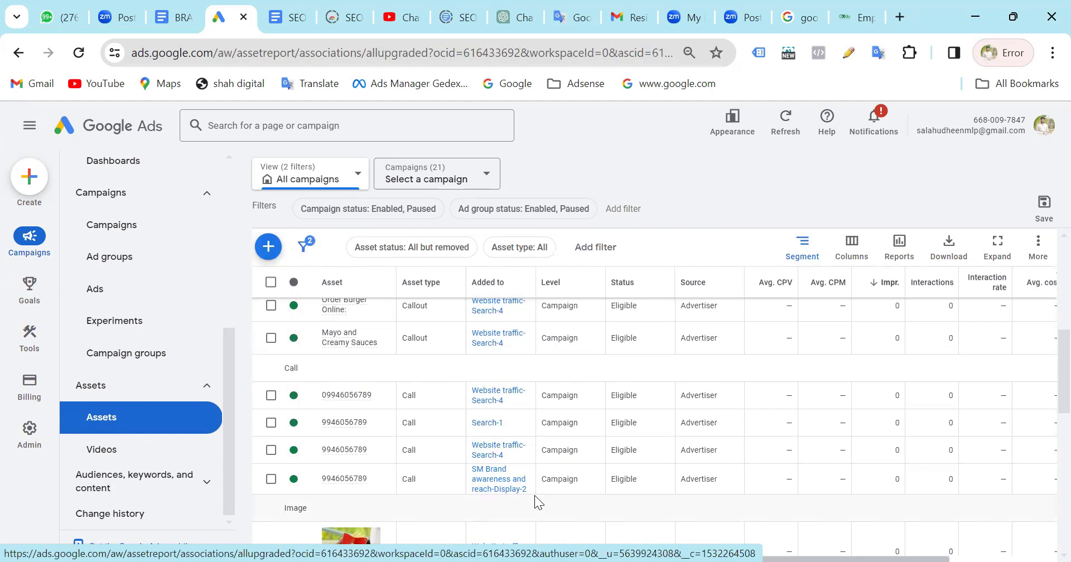
scroll(431, 404, "down", 2)
scroll(431, 404, "up", 5)
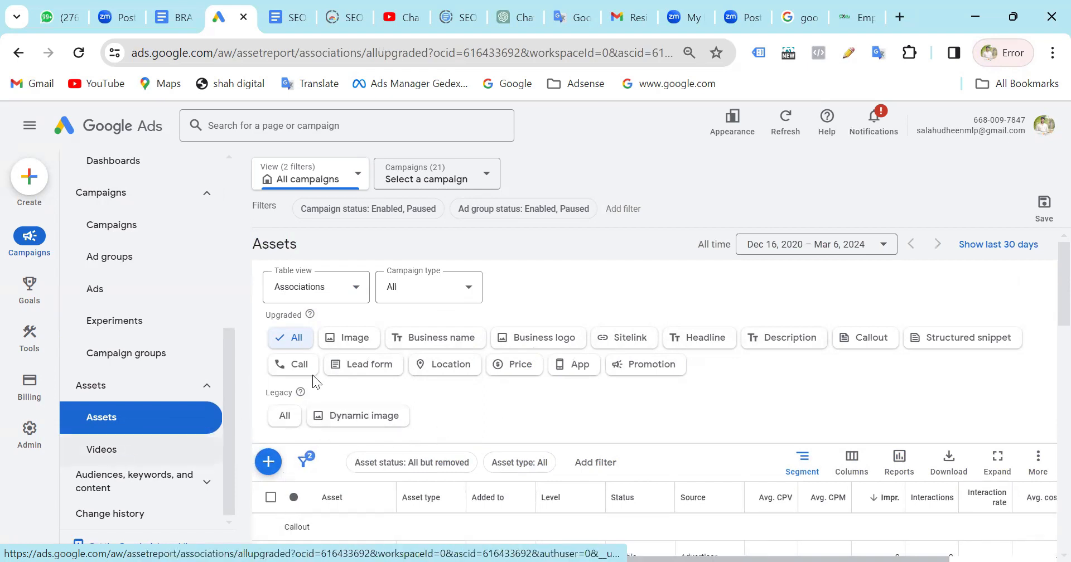
scroll(384, 348, "down", 1)
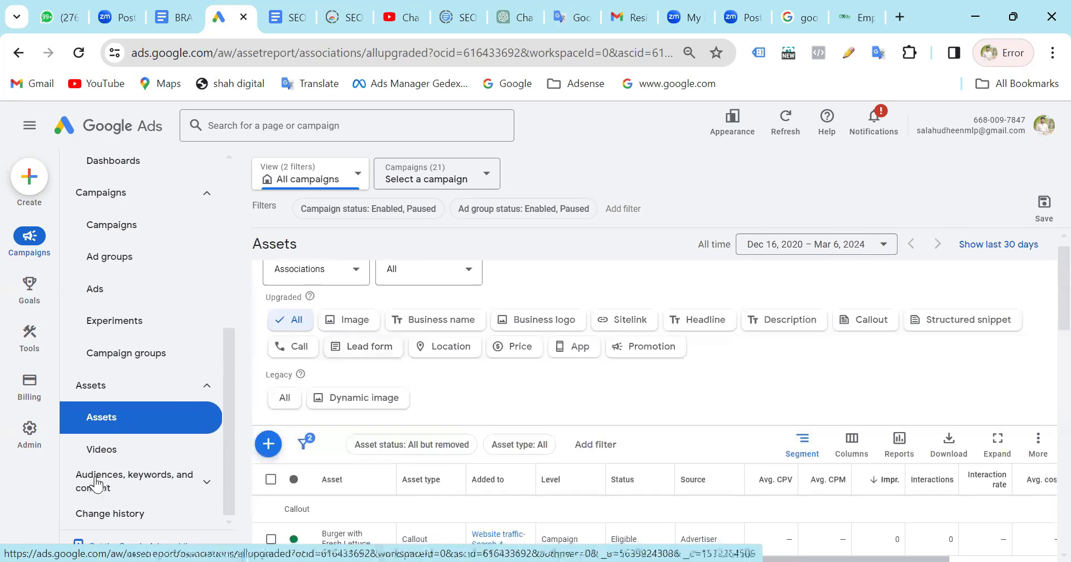
scroll(482, 378, "up", 1)
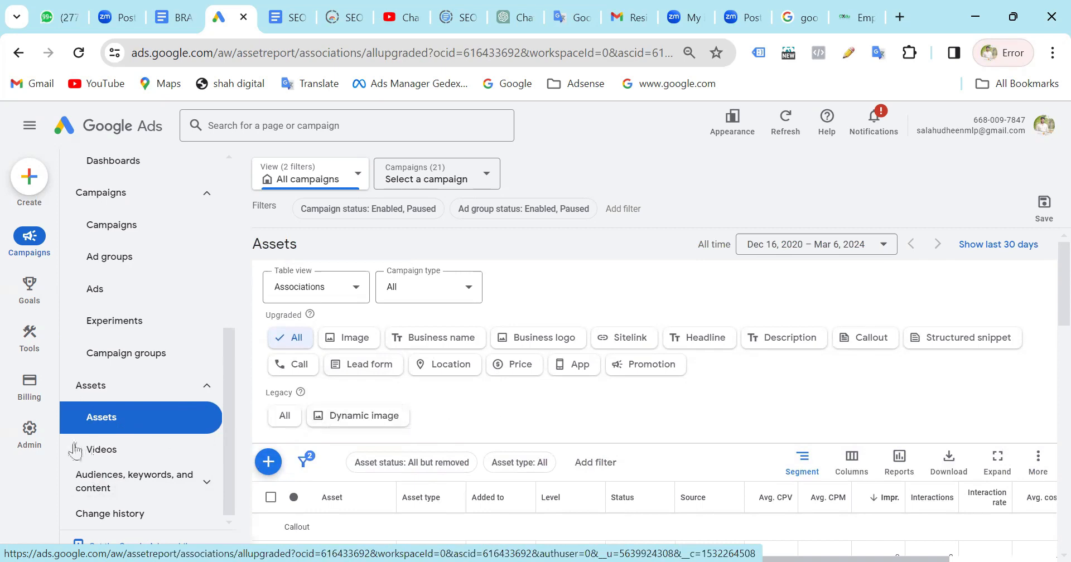
Open the Videos report and review each video's impressions, views, average CPV, average CPM and cost, including the totals.
left_click(124, 465)
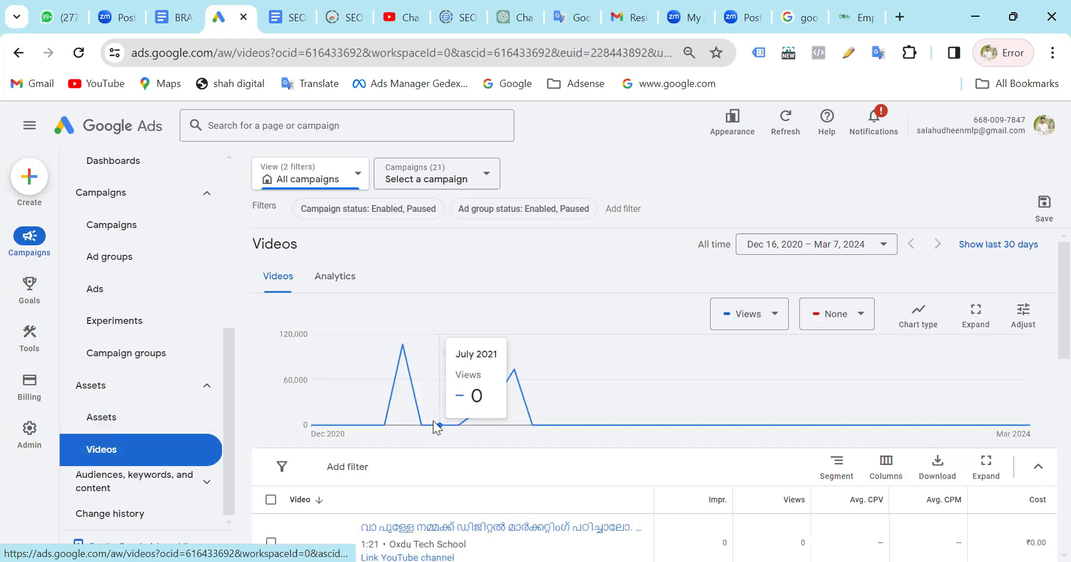
scroll(438, 432, "down", 5)
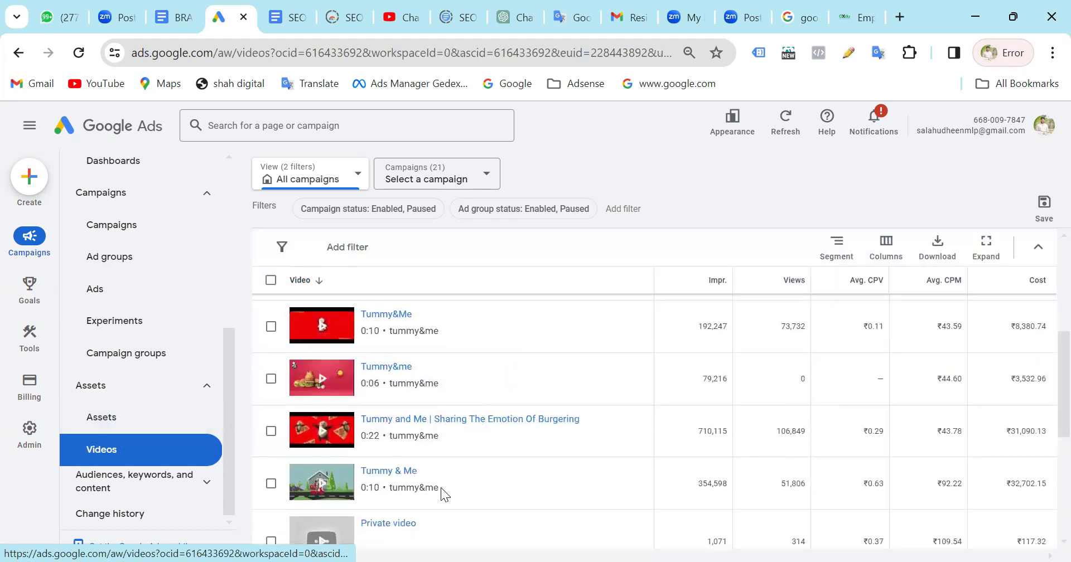
scroll(445, 494, "down", 3)
scroll(321, 417, "down", 1)
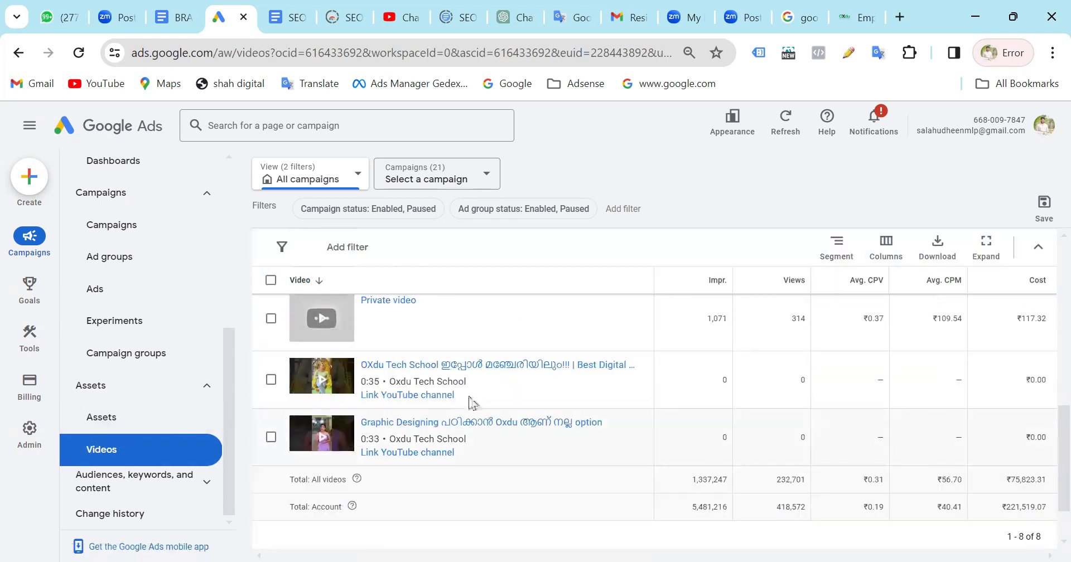
scroll(470, 402, "up", 5)
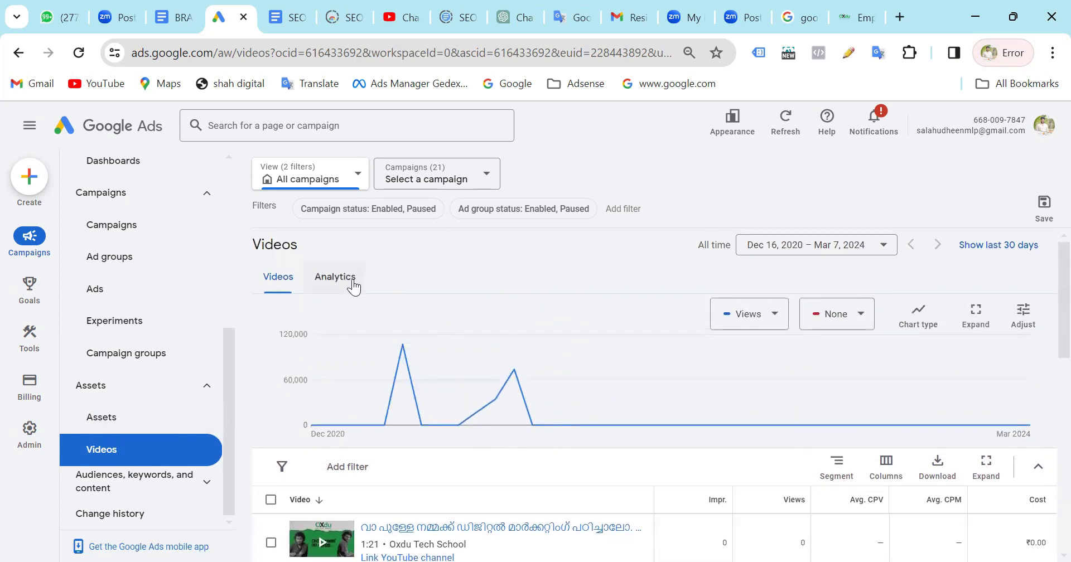
Open the video Analytics and examine the Tummy and Me video's view figures, audience retention chart and Ideas to try section.
left_click(351, 286)
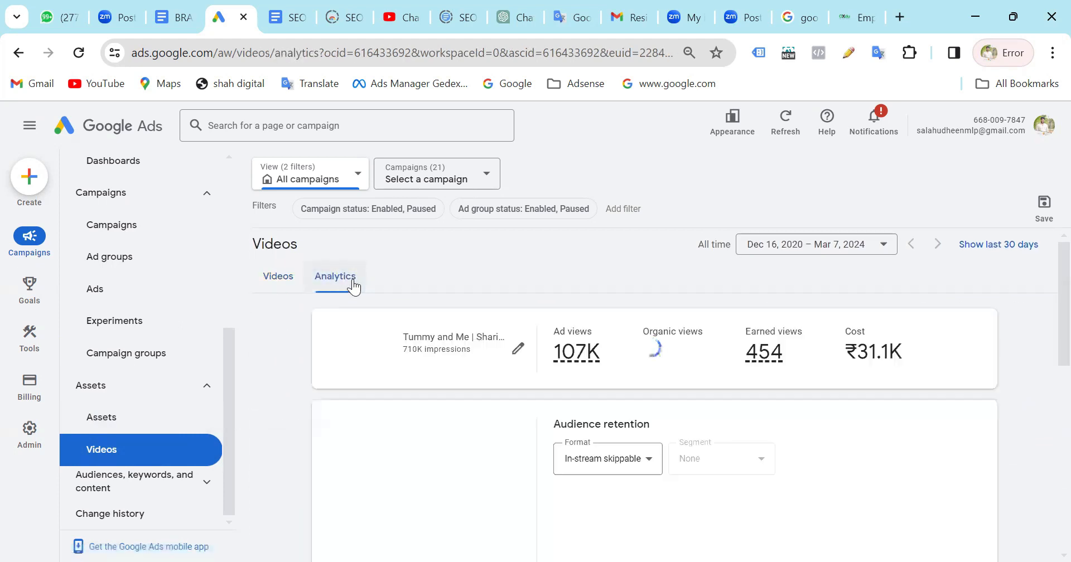
scroll(670, 435, "down", 1)
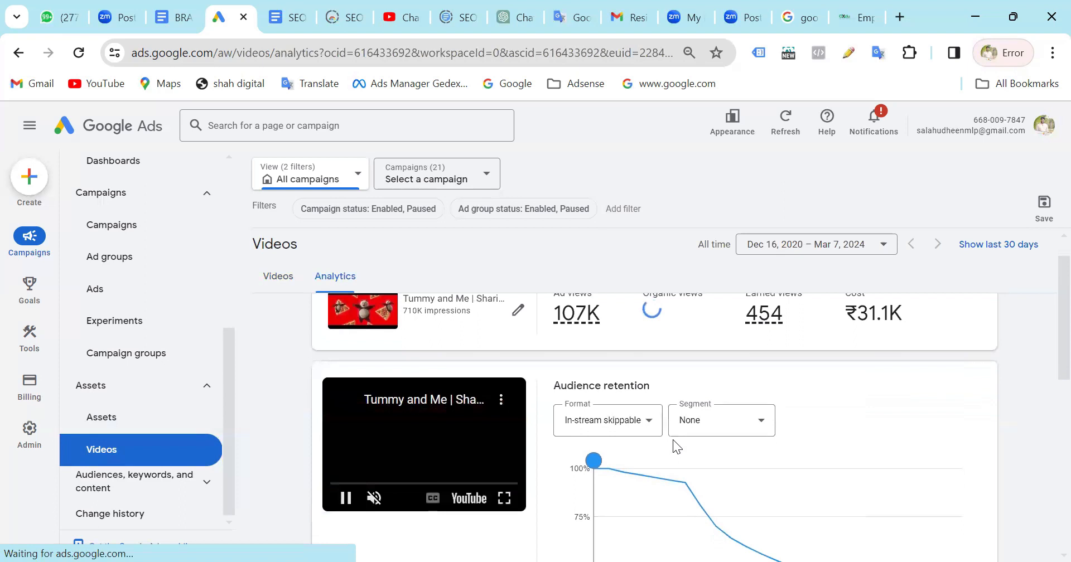
scroll(673, 440, "up", 1)
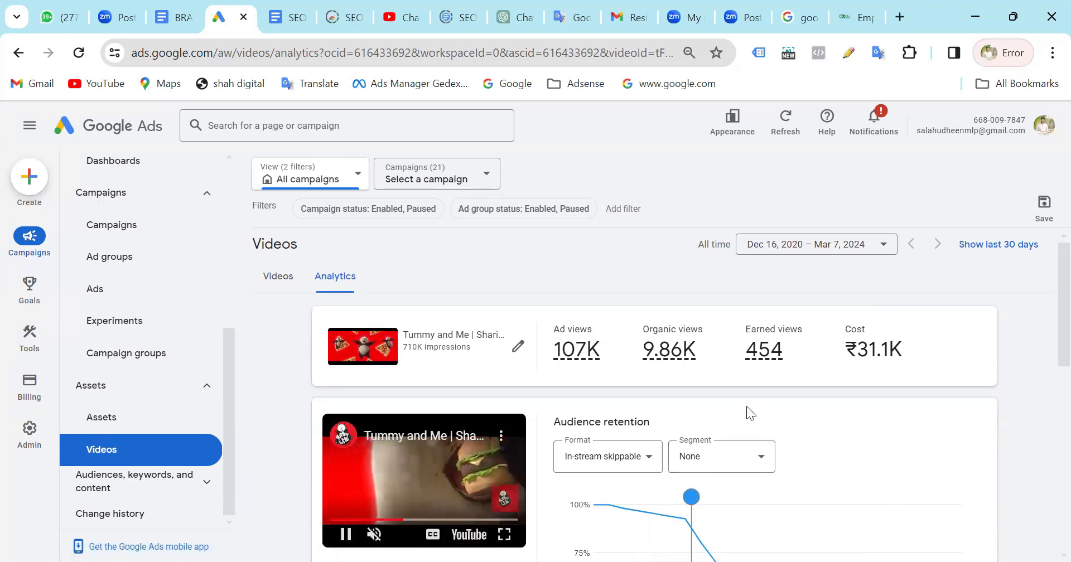
scroll(732, 419, "down", 3)
scroll(560, 440, "down", 4)
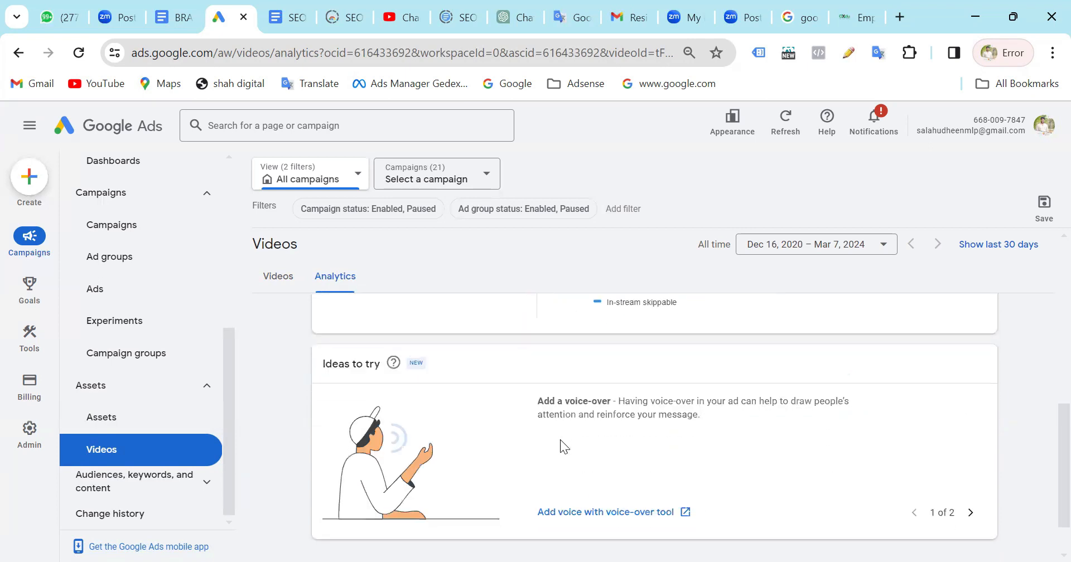
scroll(443, 438, "down", 1)
scroll(436, 440, "up", 3)
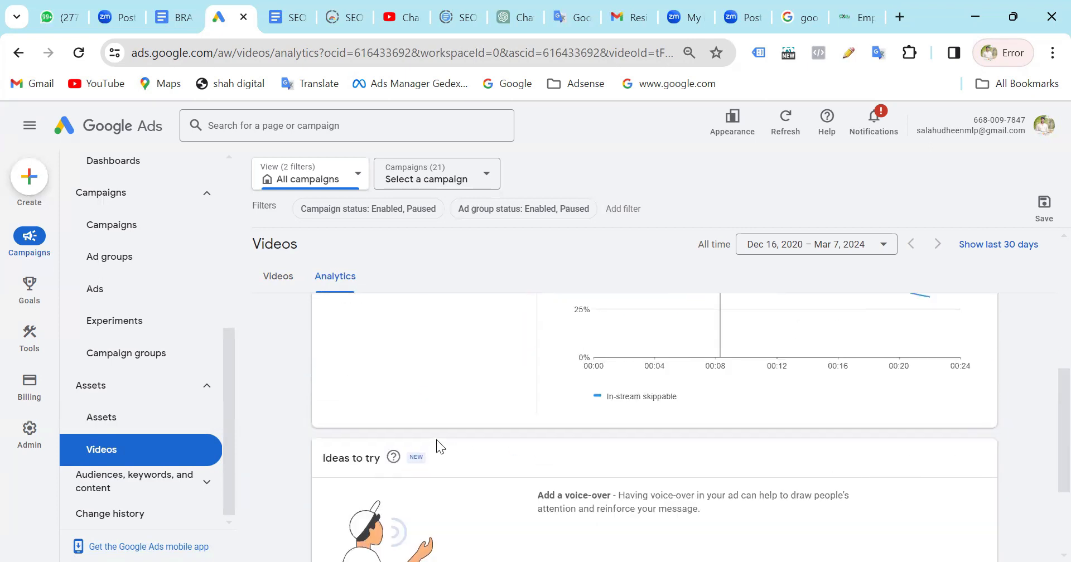
scroll(436, 440, "up", 5)
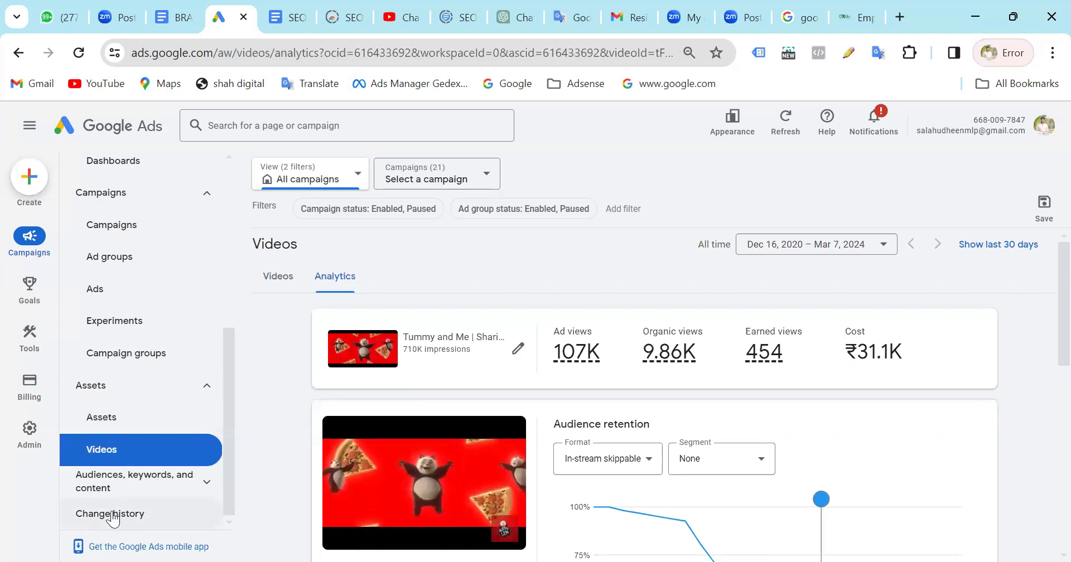
Expand the Audiences, keywords, and content section and review the Search keywords table with match types, campaigns and statuses.
left_click(140, 496)
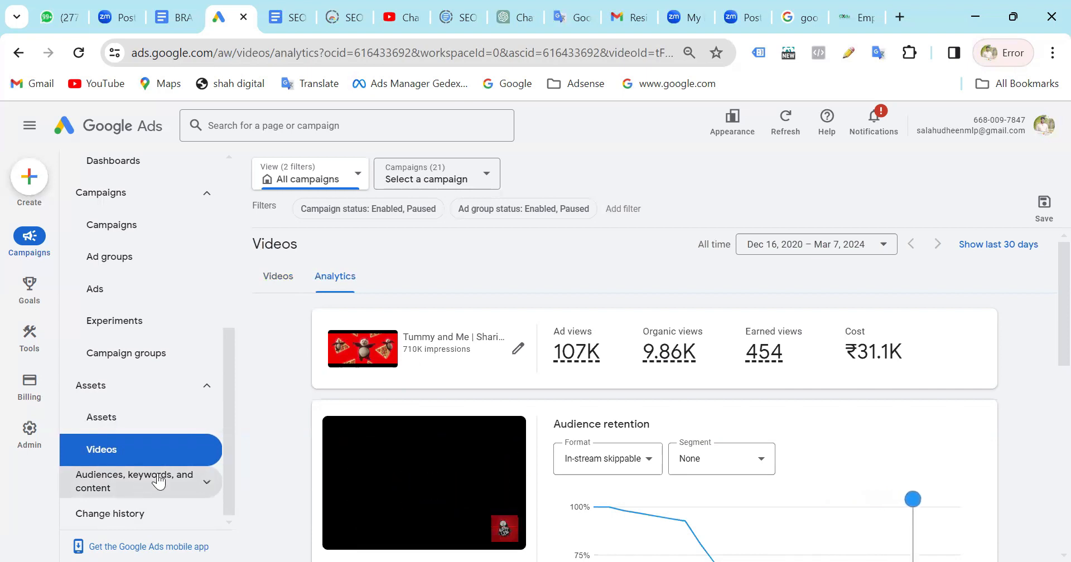
scroll(159, 481, "down", 1)
scroll(159, 481, "down", 3)
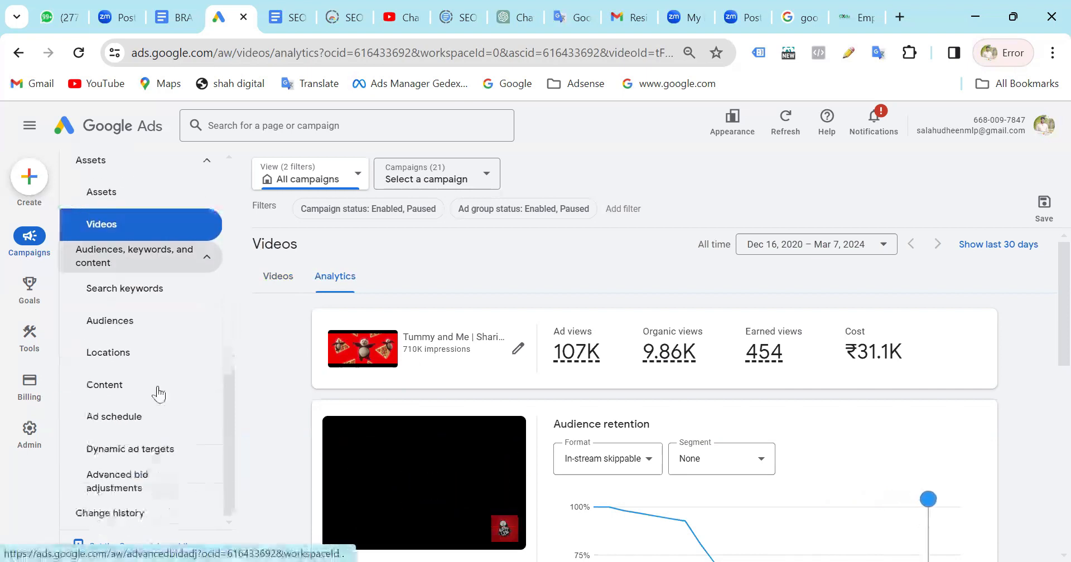
left_click(136, 294)
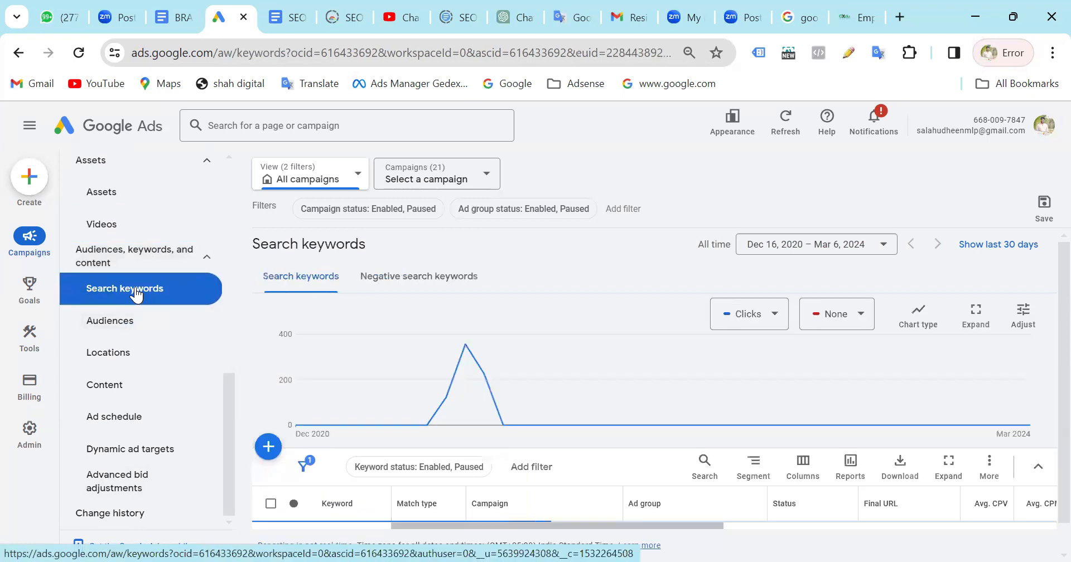
scroll(543, 278, "down", 4)
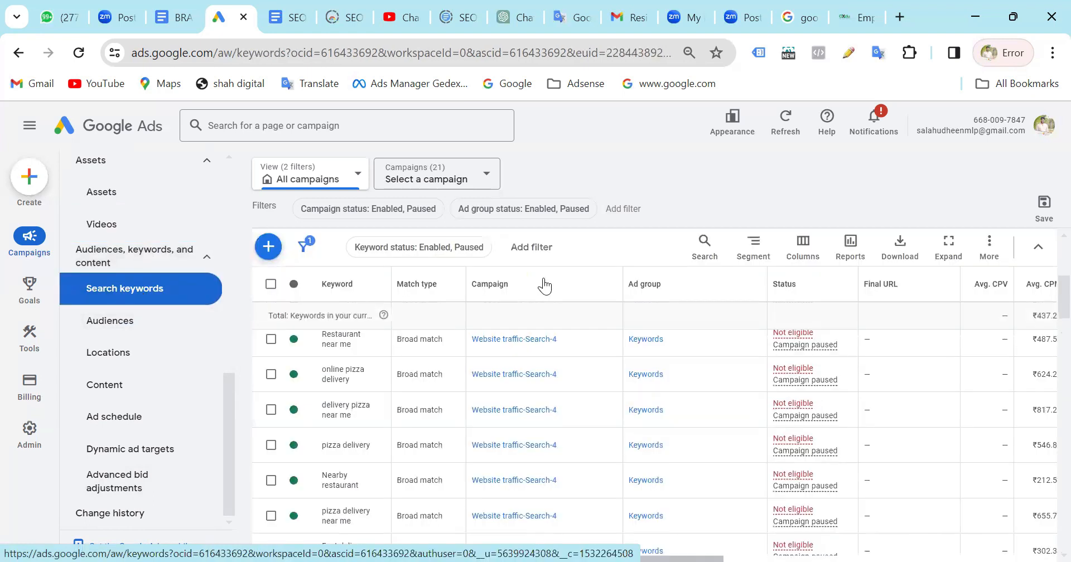
scroll(427, 475, "down", 2)
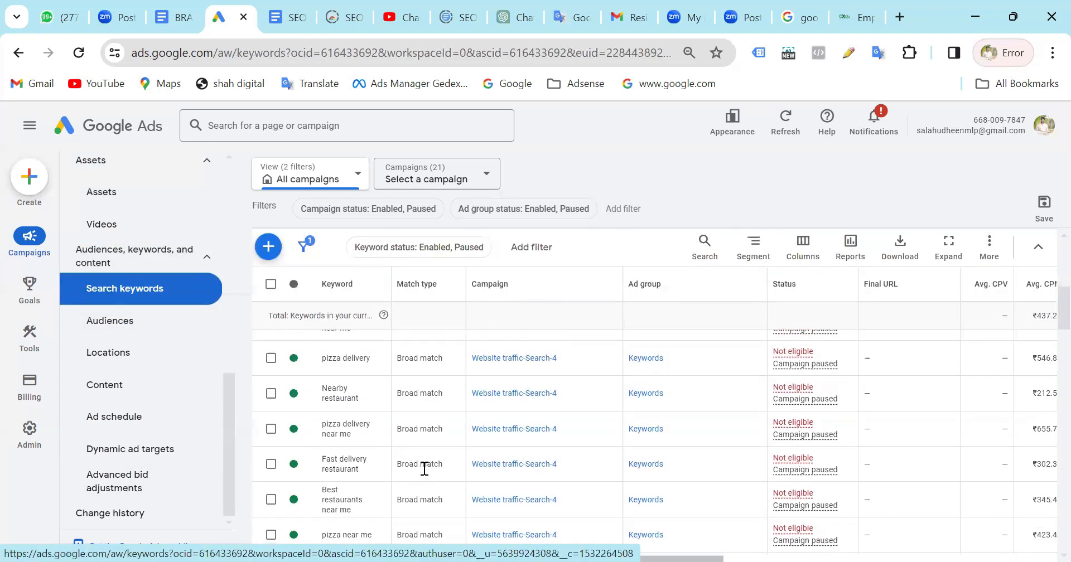
scroll(424, 469, "down", 3)
scroll(427, 475, "down", 1)
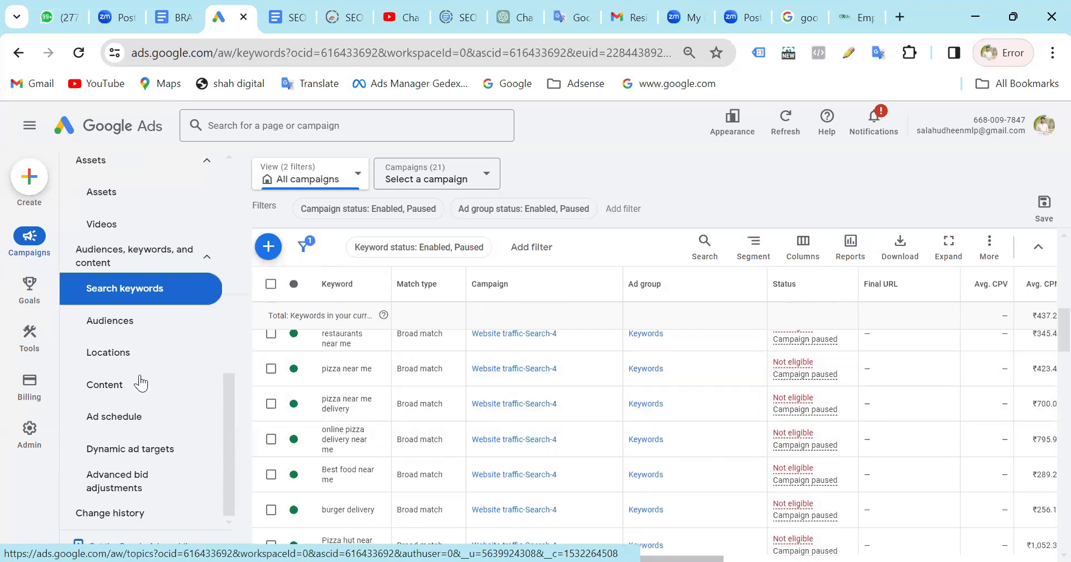
scroll(607, 424, "down", 5)
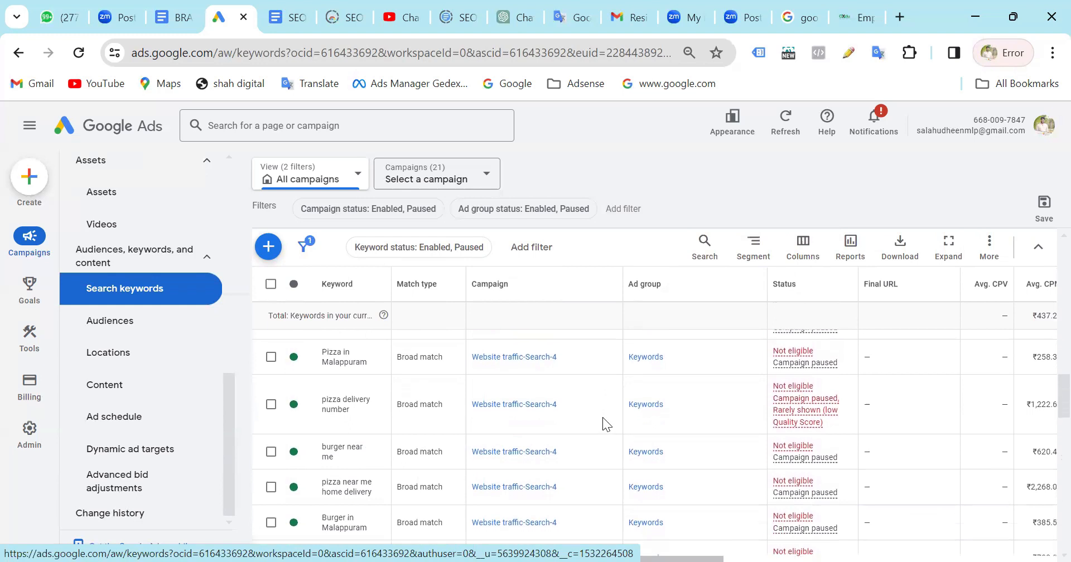
Open the Audiences report and review audience performance, audience segments, age demographics and exclusions.
left_click(100, 323)
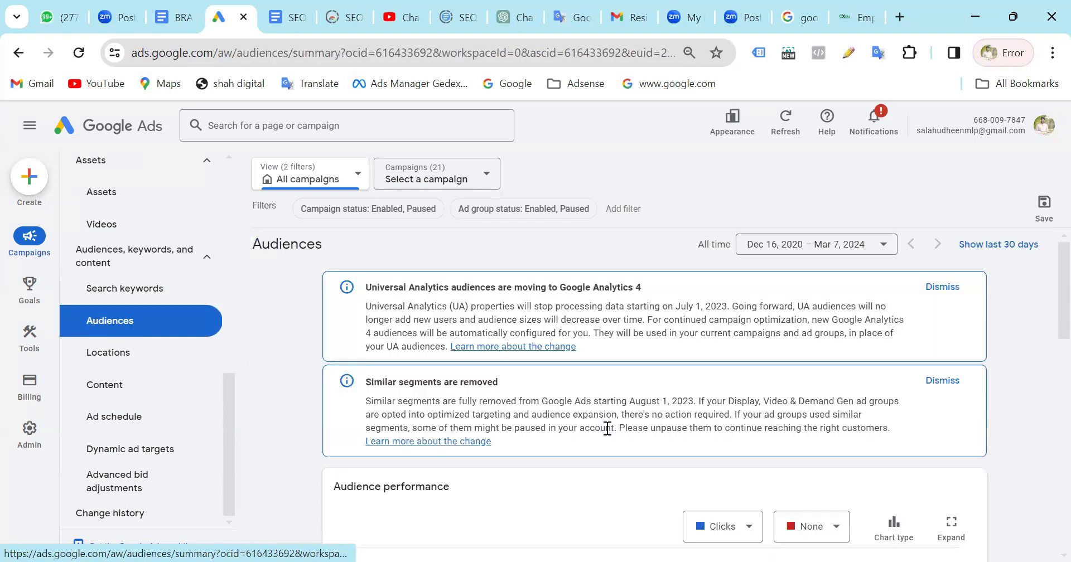
scroll(607, 428, "down", 5)
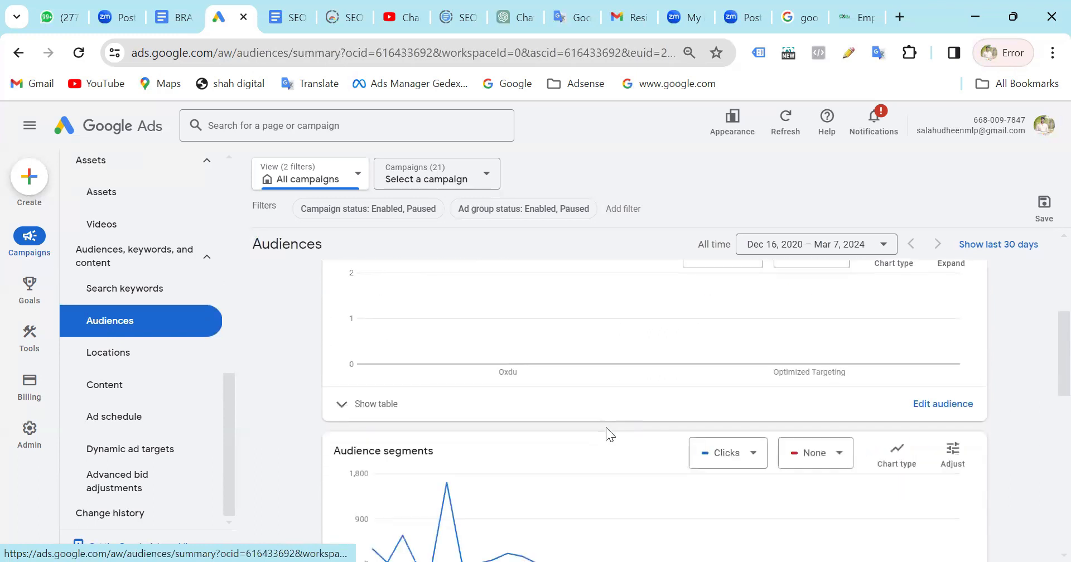
scroll(606, 427, "down", 2)
scroll(606, 428, "down", 3)
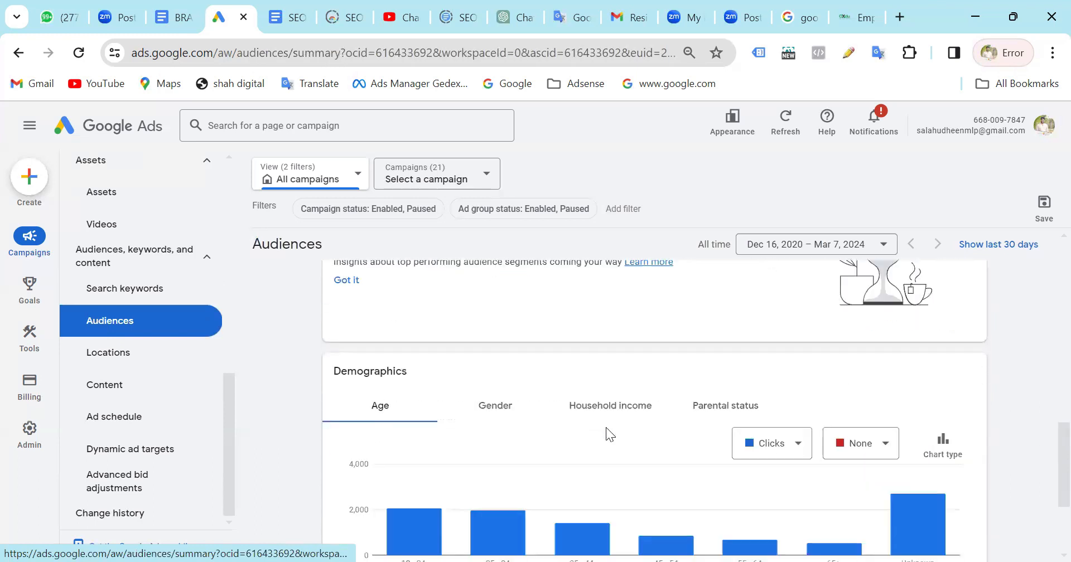
scroll(606, 428, "down", 3)
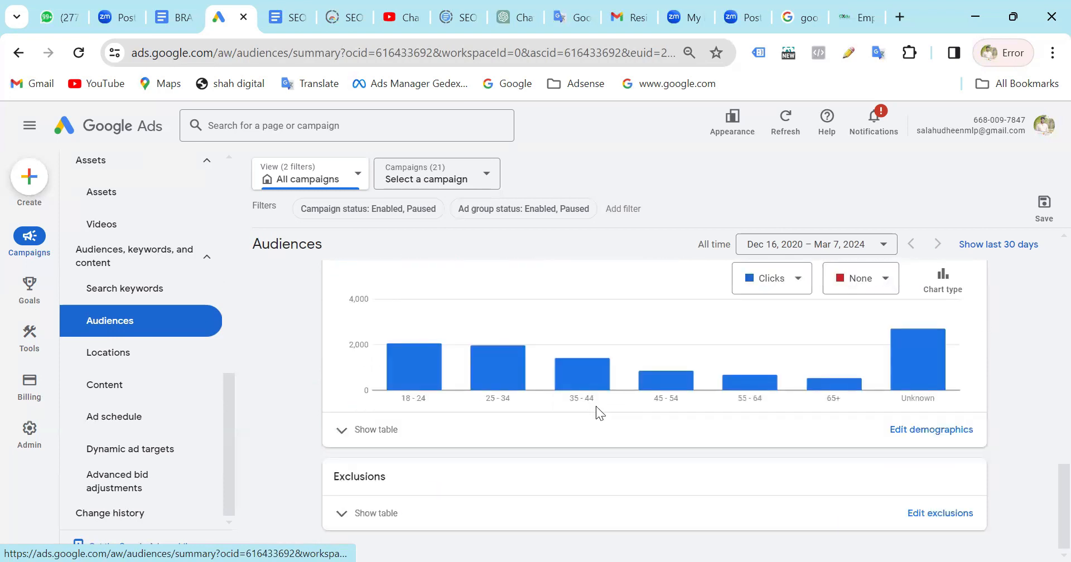
scroll(597, 412, "up", 1)
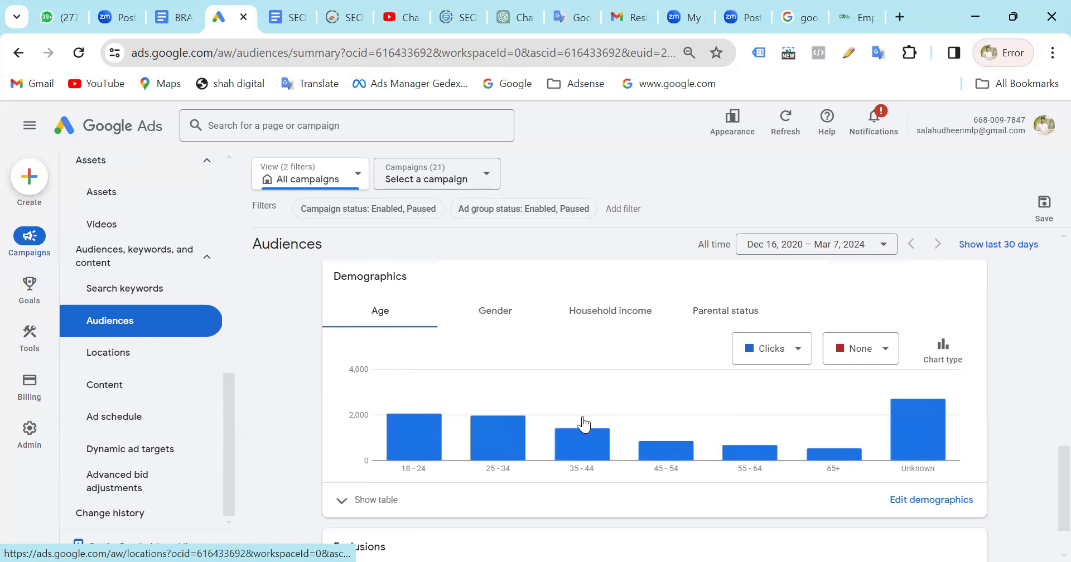
scroll(583, 416, "down", 1)
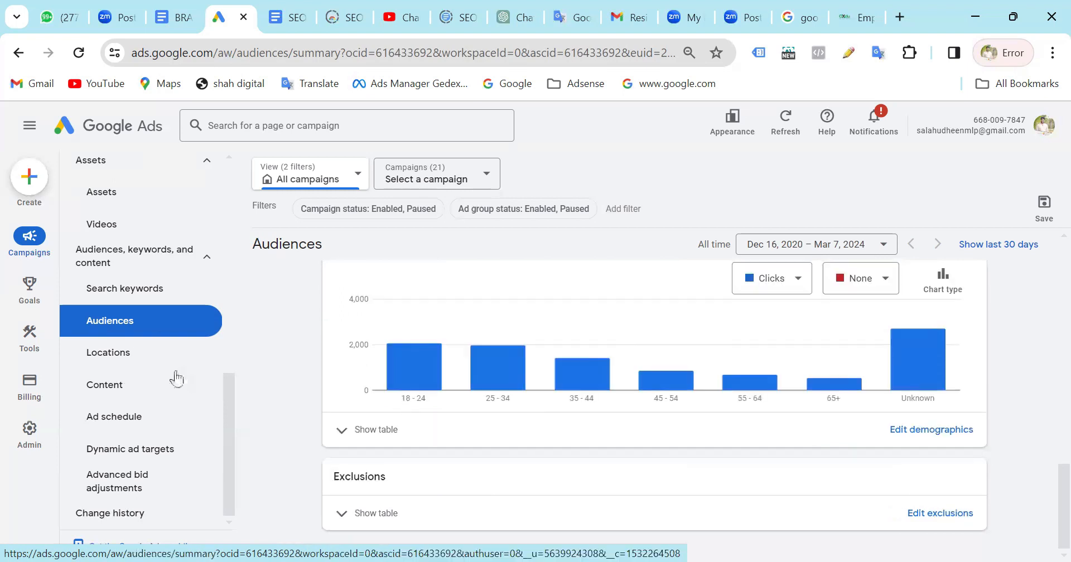
Review the targeted locations by campaign in the Locations report and the topics by campaign and ad group in the Content report.
left_click(123, 363)
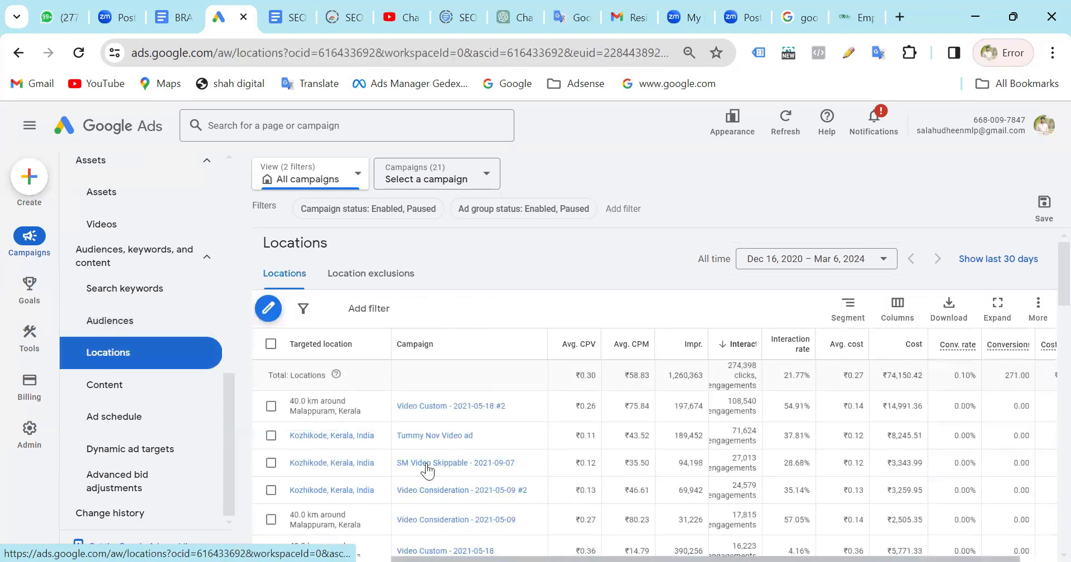
scroll(428, 472, "down", 3)
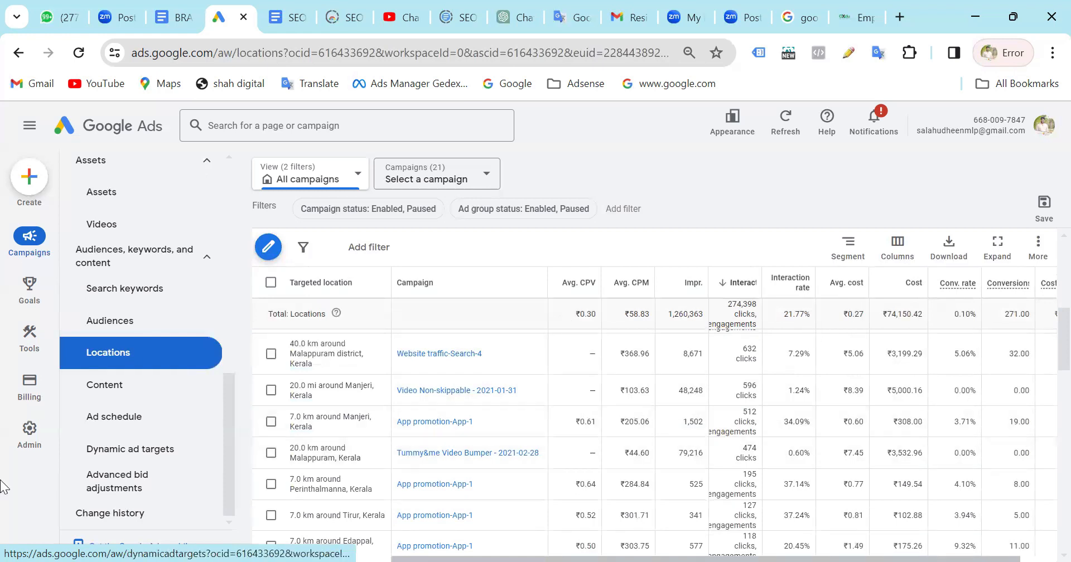
left_click(111, 402)
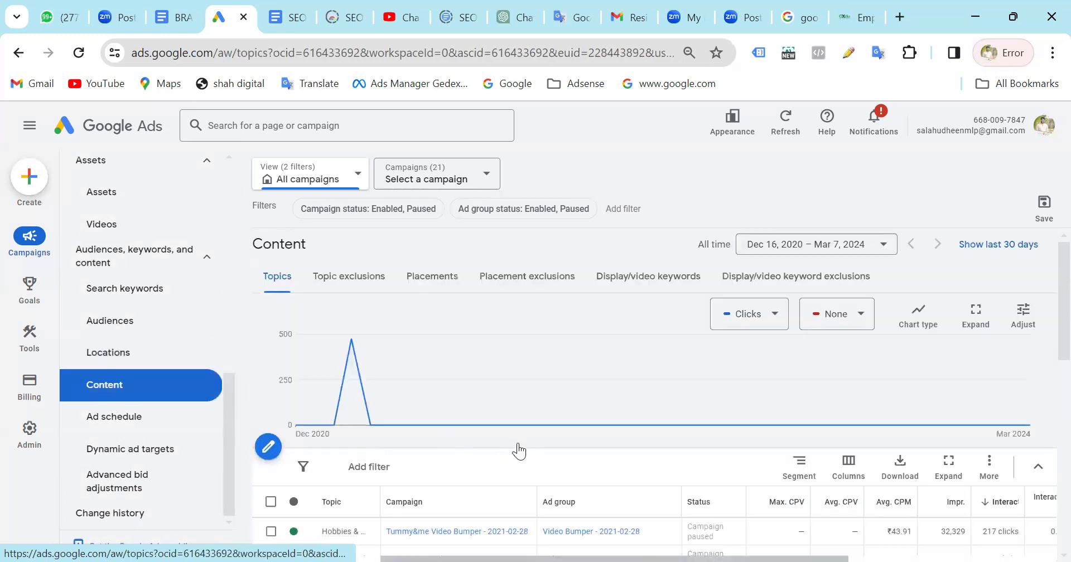
scroll(519, 450, "down", 5)
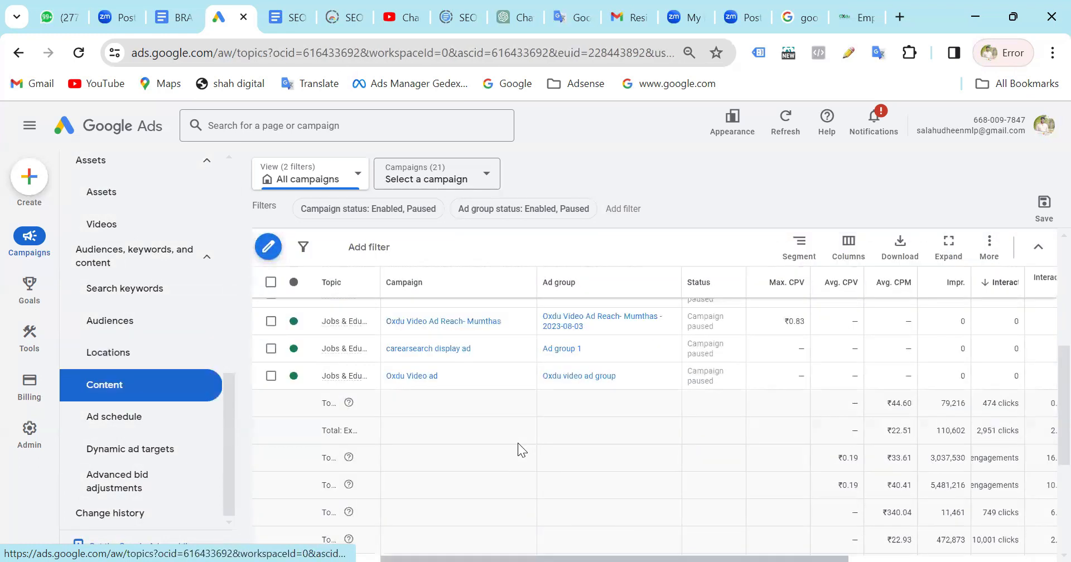
scroll(483, 306, "down", 2)
scroll(470, 416, "up", 4)
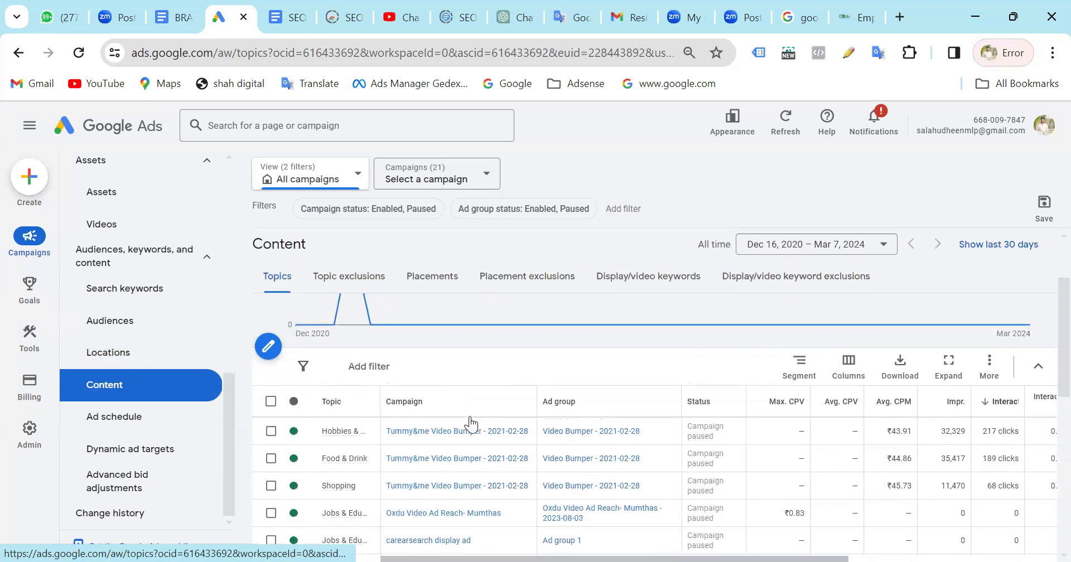
scroll(470, 416, "down", 2)
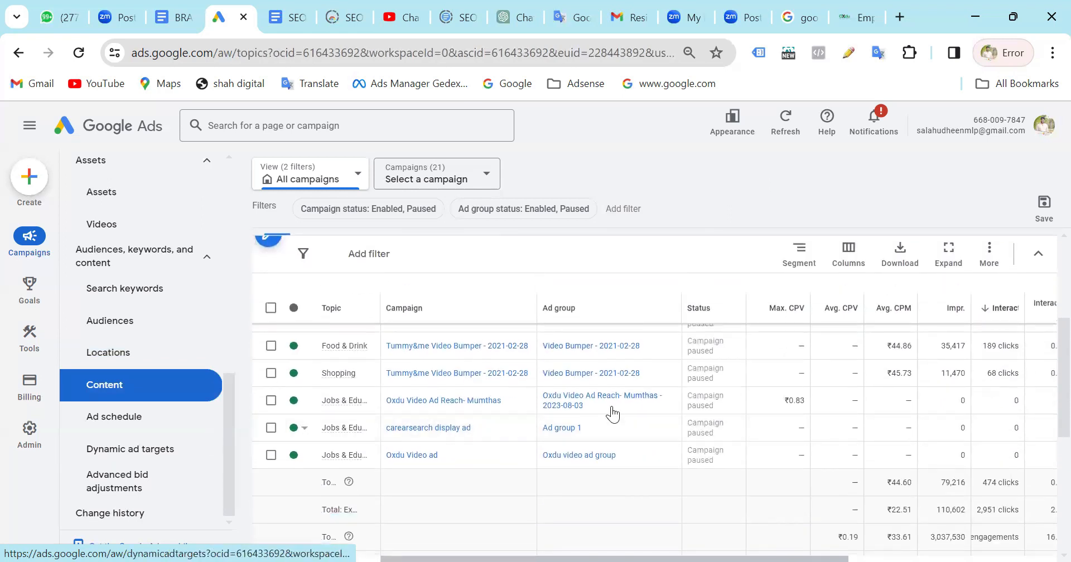
Review the Ad schedule report by day and campaign, and the Dynamic ad targets report with its campaign-type totals.
left_click(112, 425)
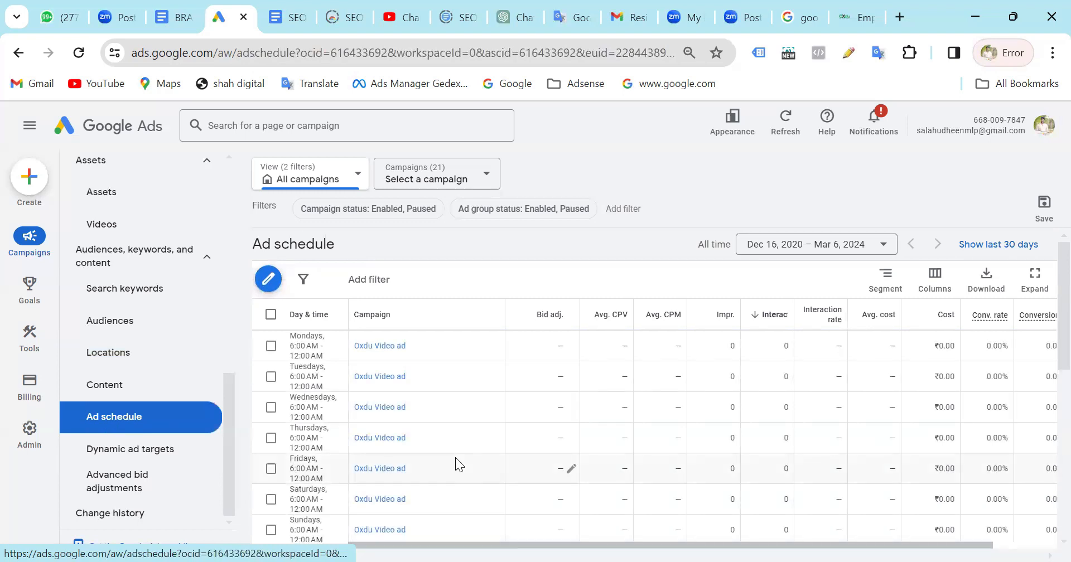
scroll(453, 454, "down", 5)
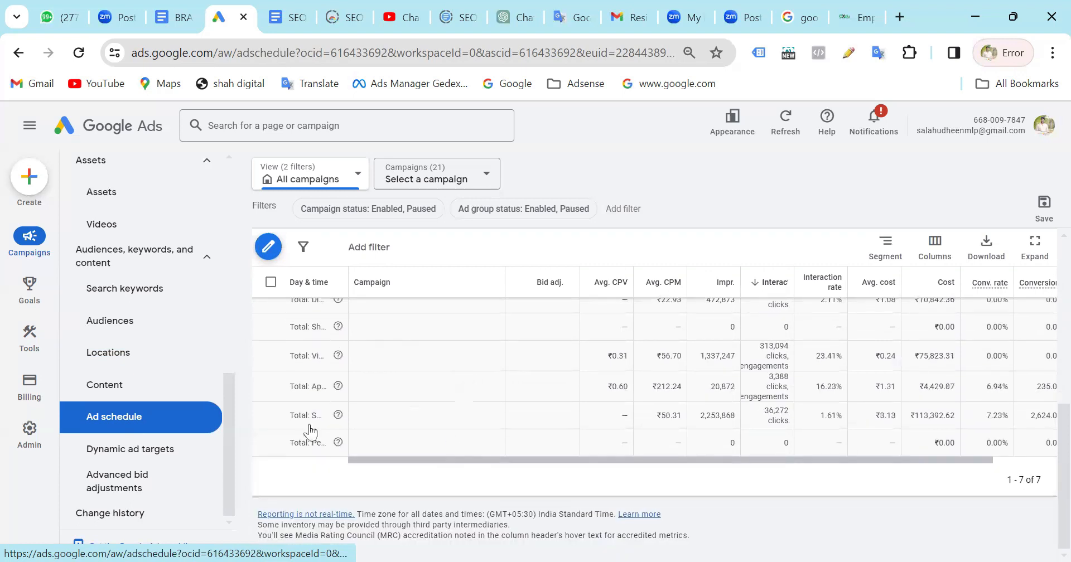
left_click(156, 449)
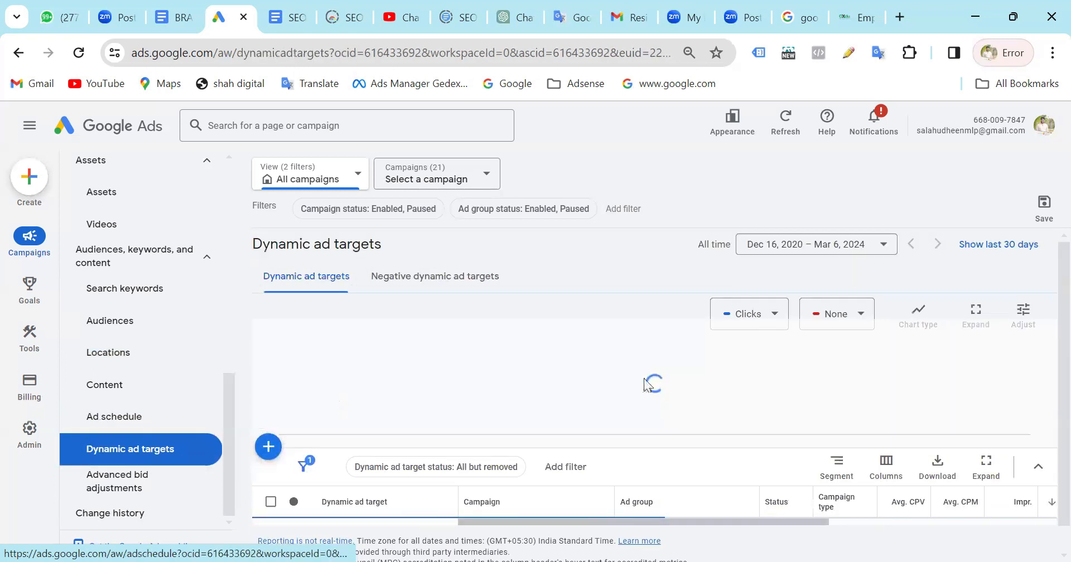
scroll(645, 381, "down", 3)
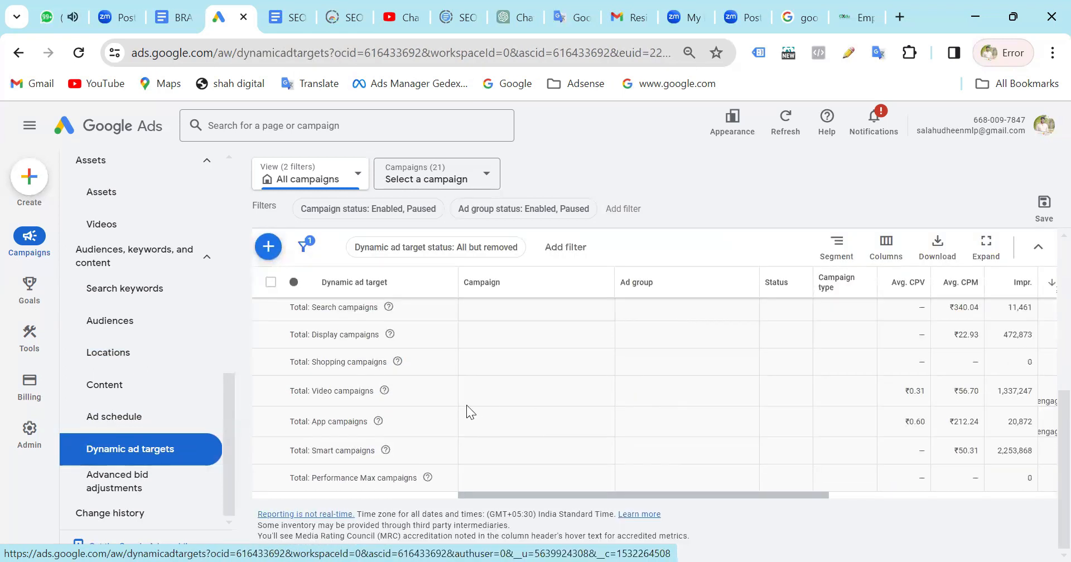
scroll(471, 413, "up", 5)
Review the call interaction rows in the Advanced bid adjustments report with the date range set to All time.
scroll(467, 413, "down", 2)
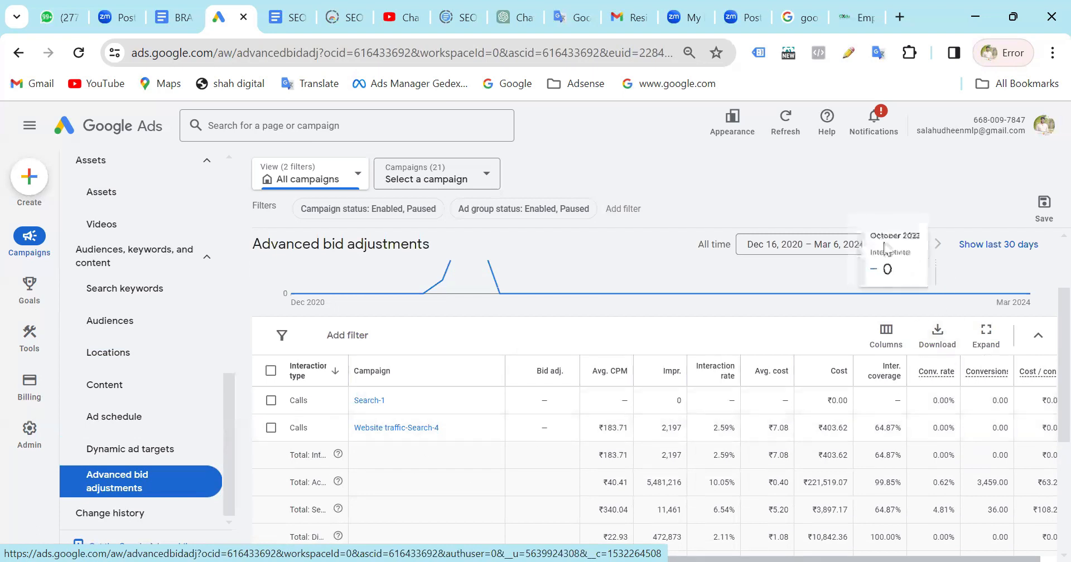
left_click(848, 245)
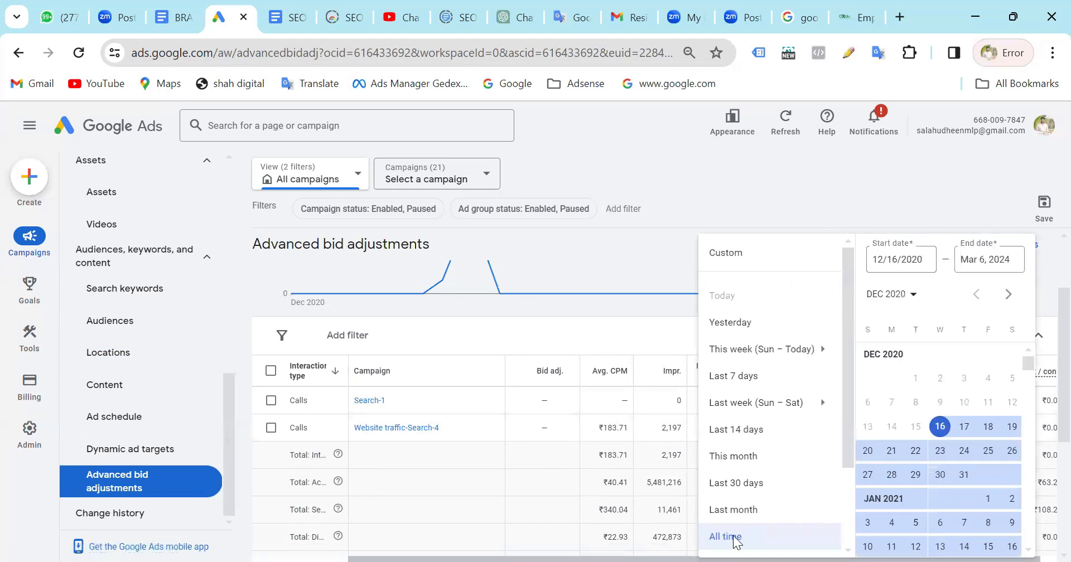
left_click(731, 538)
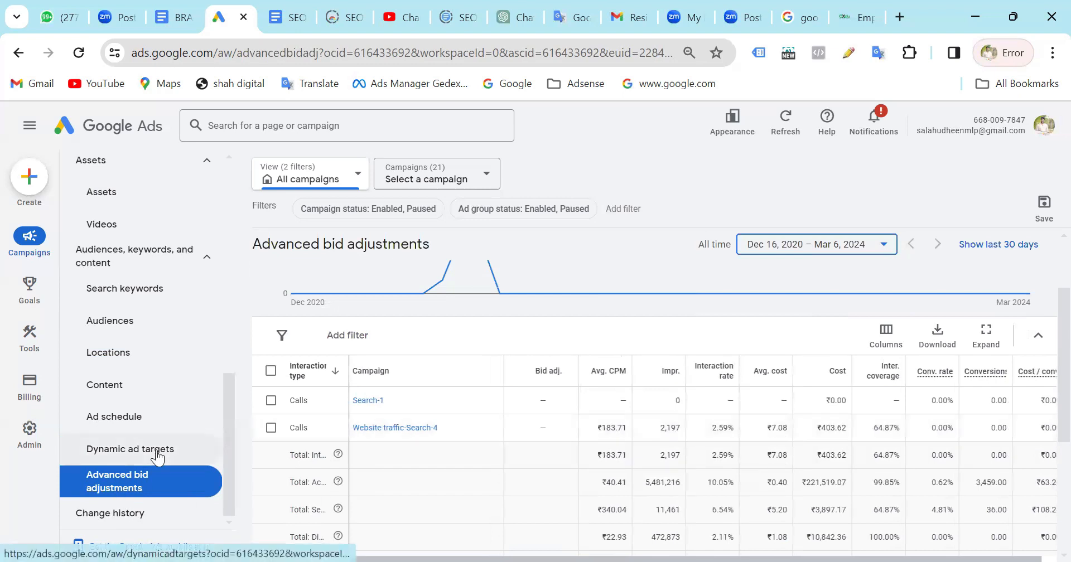
Open the Change history and review its performance overview and the most recent Demand Gen changes.
left_click(124, 527)
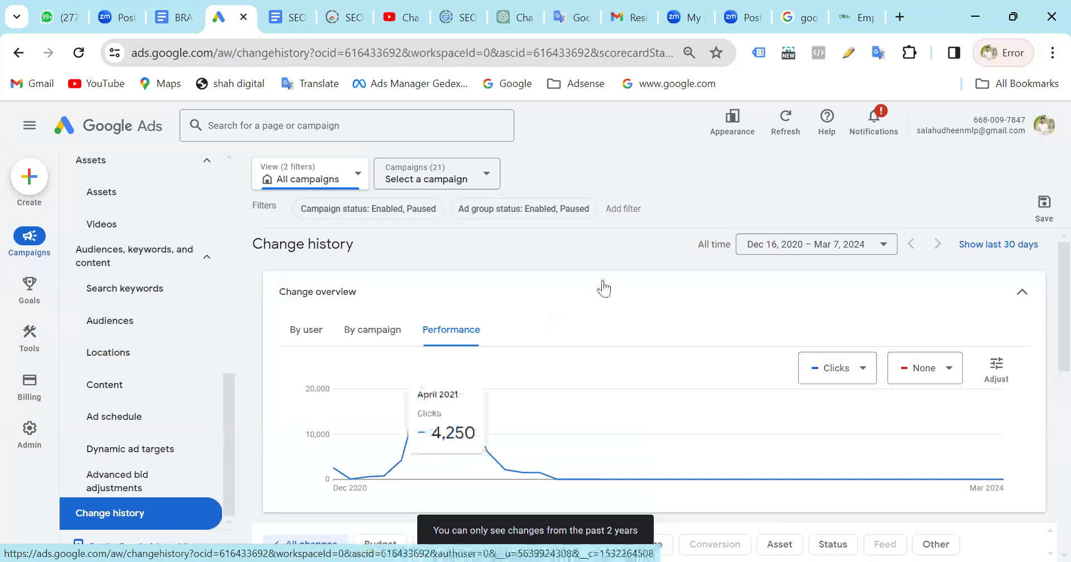
scroll(603, 288, "down", 4)
scroll(603, 288, "down", 3)
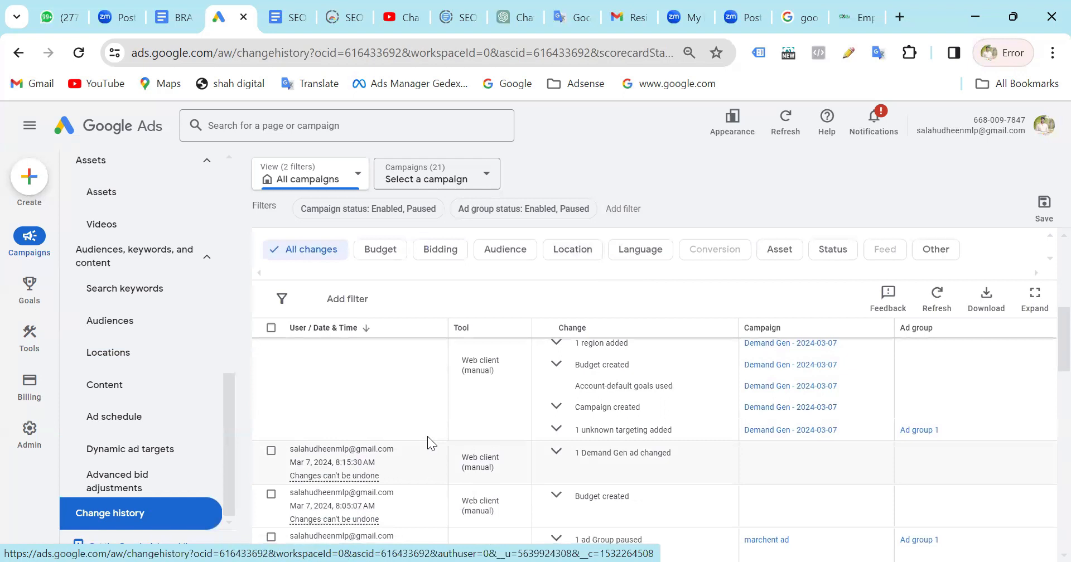
scroll(421, 438, "up", 1)
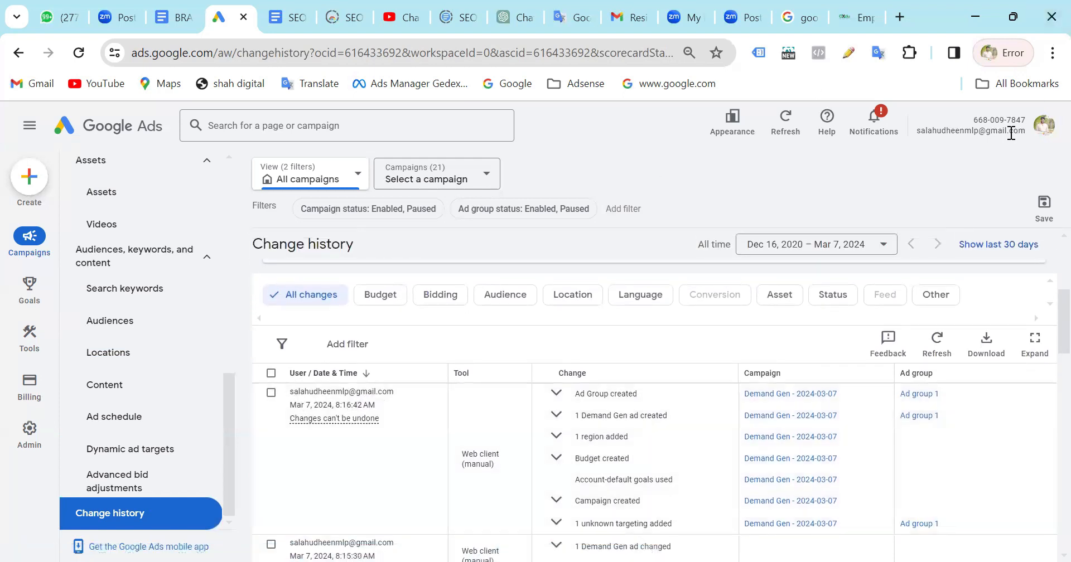
Check the Google Ads accounts listed under the signed-in profile, then close the account list.
left_click(1044, 127)
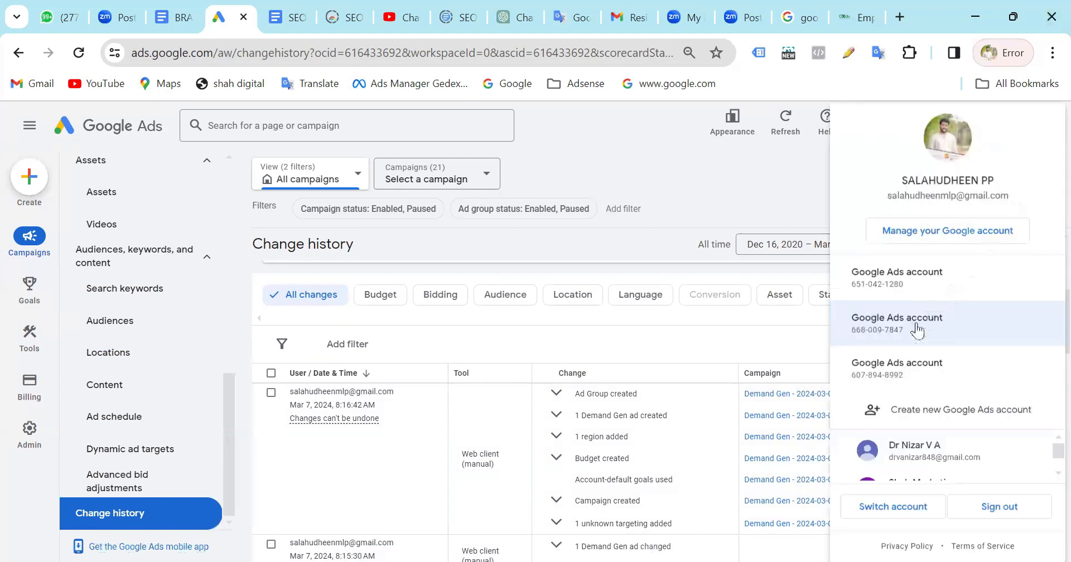
left_click(900, 333)
left_click(596, 125)
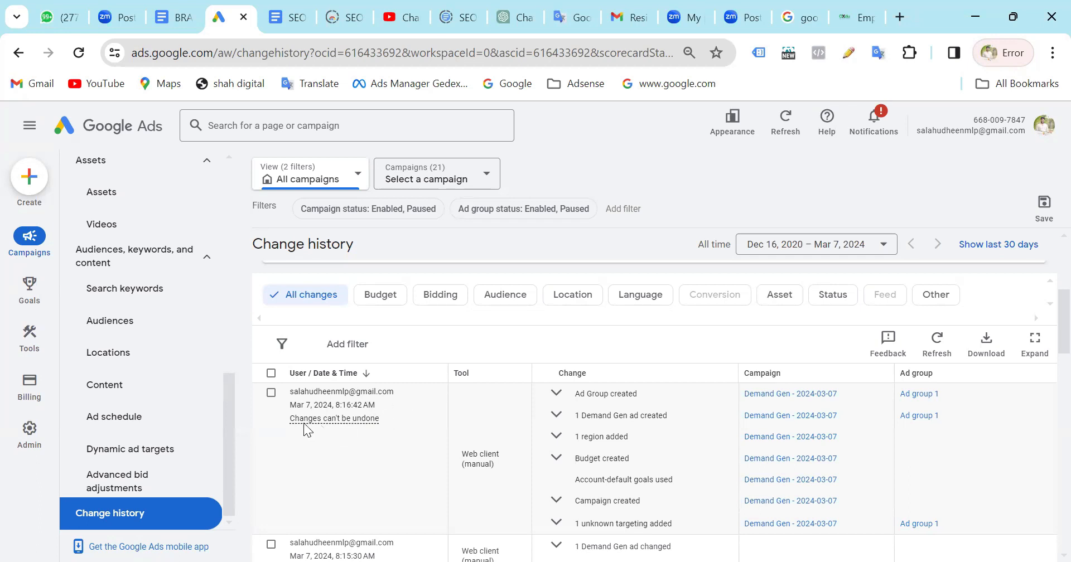
Examine the change log back to its oldest entry, including dates, tools, affected campaigns and which changes can be undone.
mouse_move(369, 419)
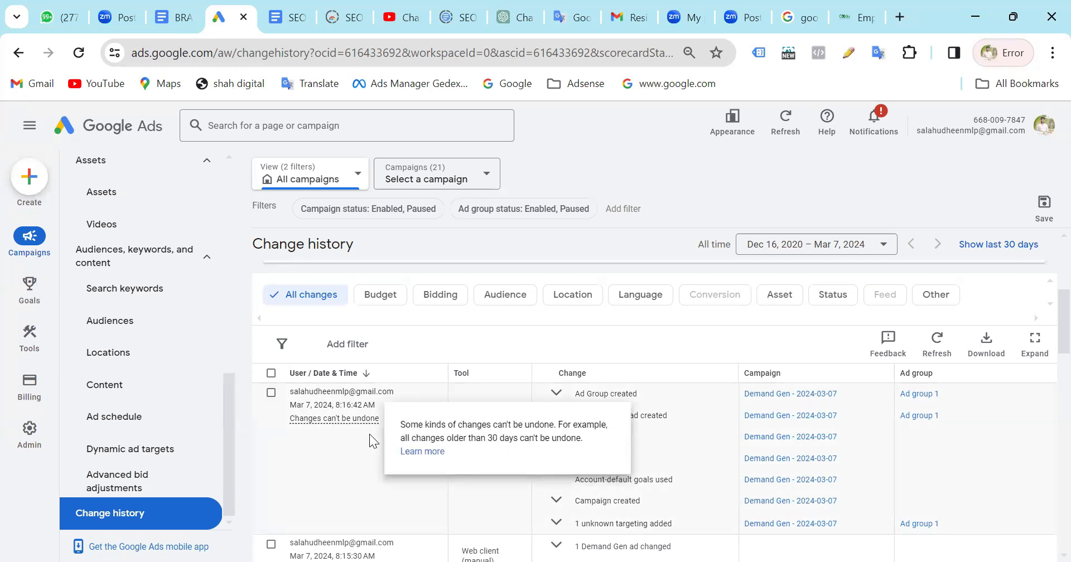
scroll(580, 477, "down", 1)
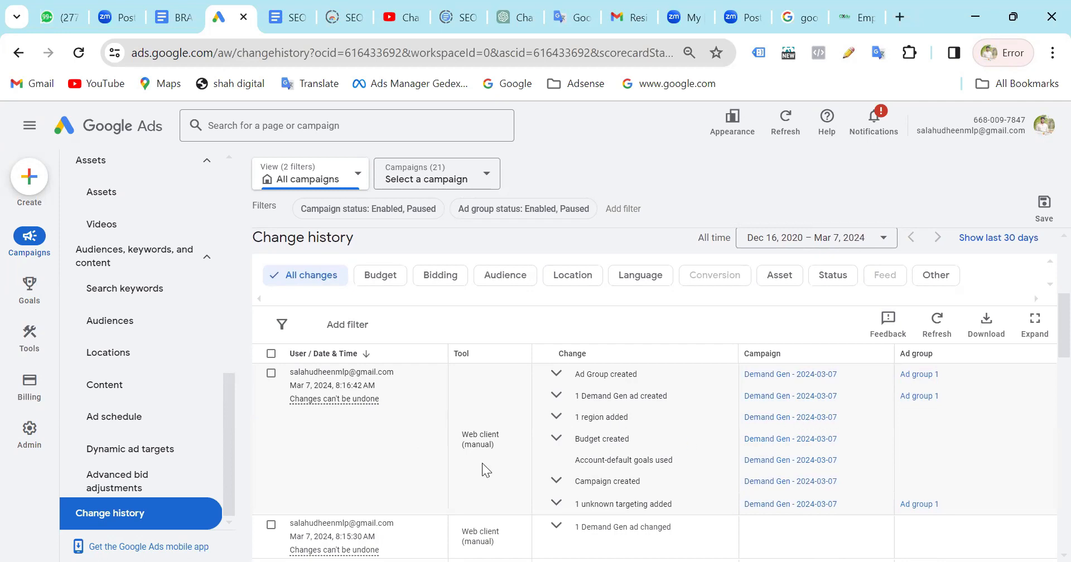
scroll(458, 468, "down", 3)
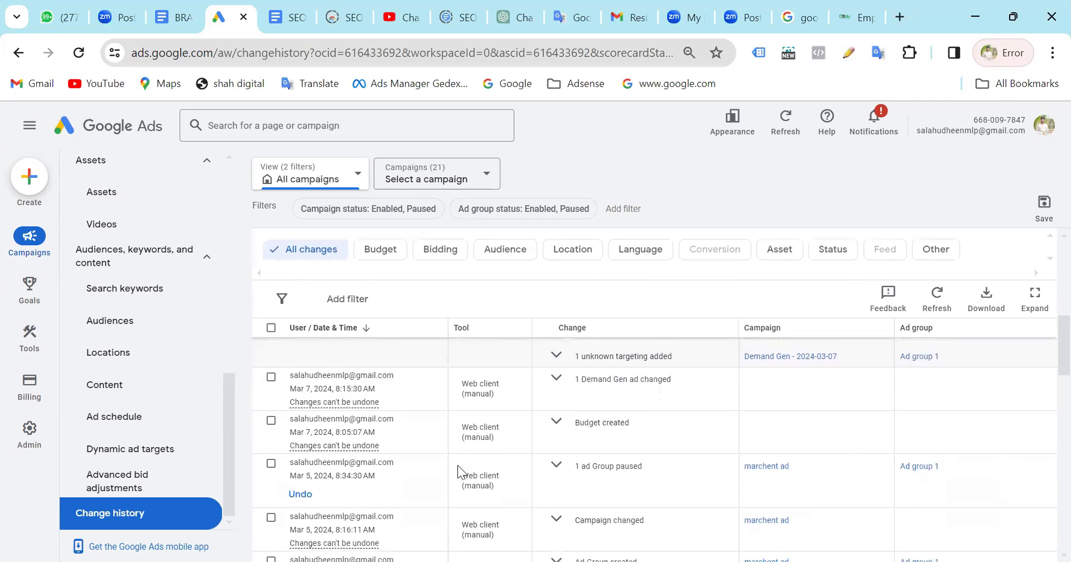
mouse_move(315, 407)
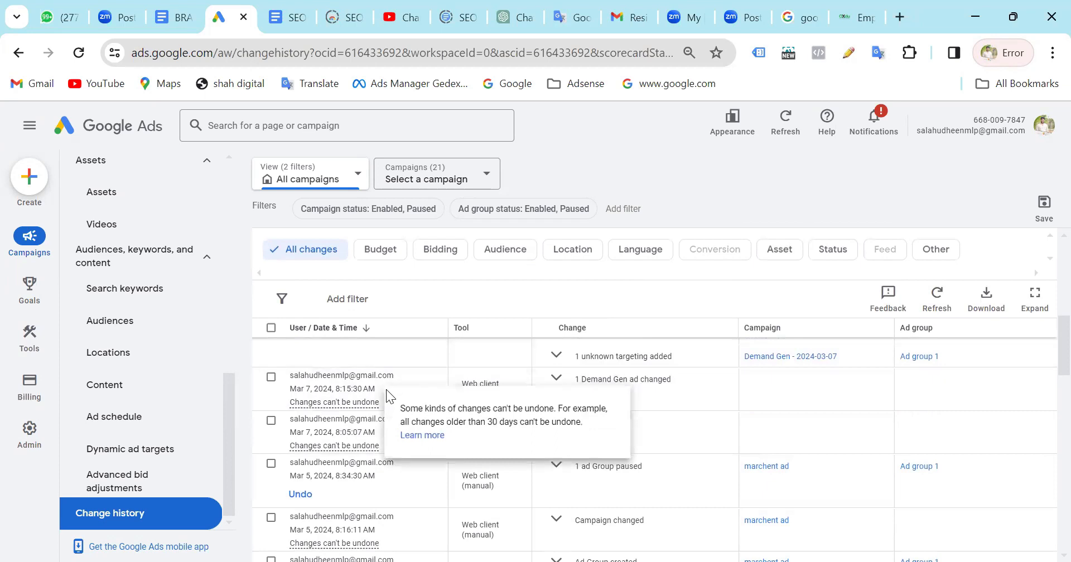
scroll(330, 505, "down", 5)
scroll(330, 504, "down", 5)
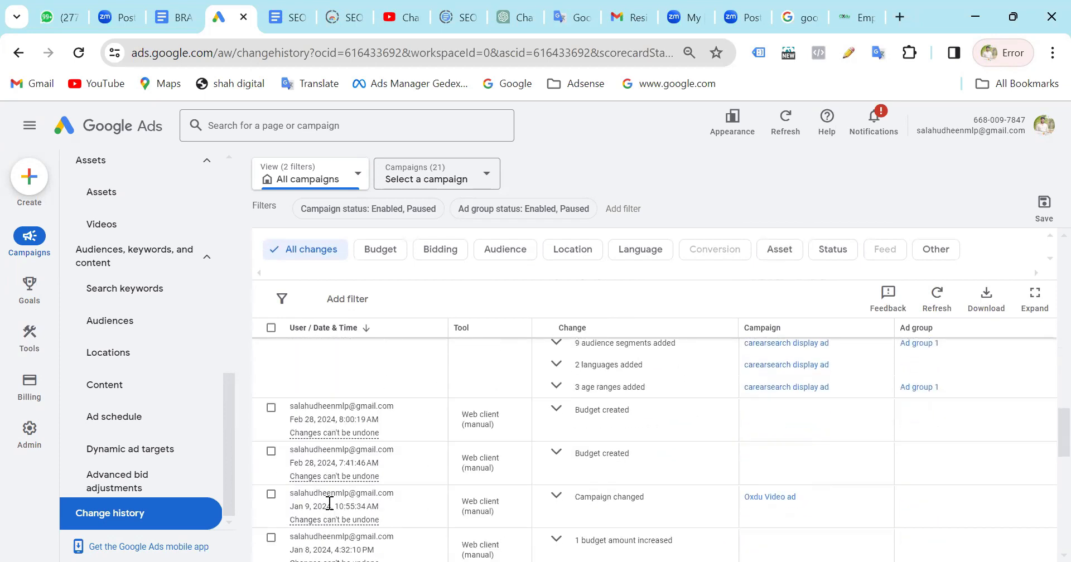
scroll(330, 504, "down", 10)
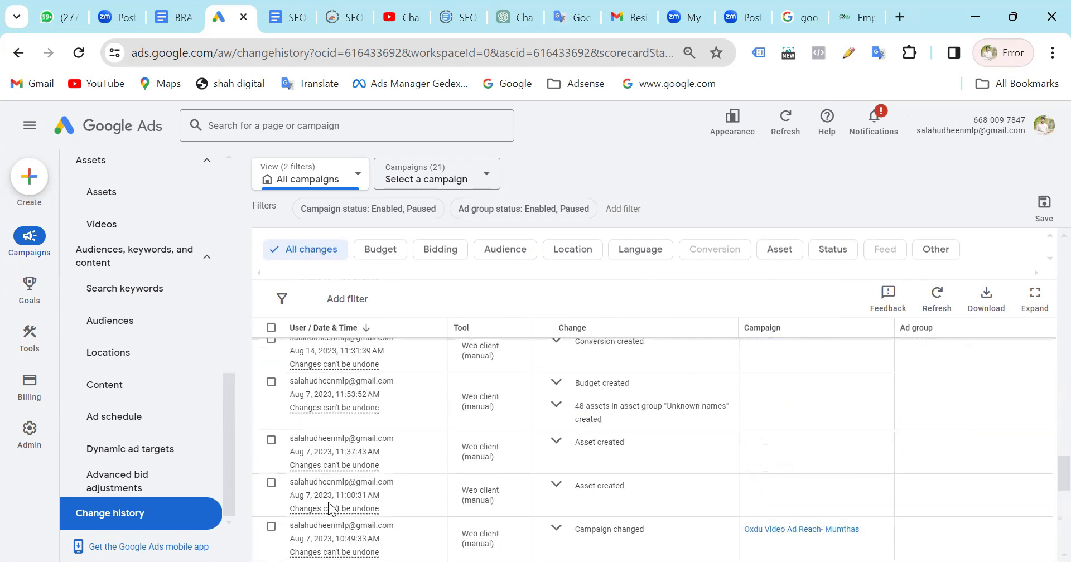
scroll(330, 504, "down", 3)
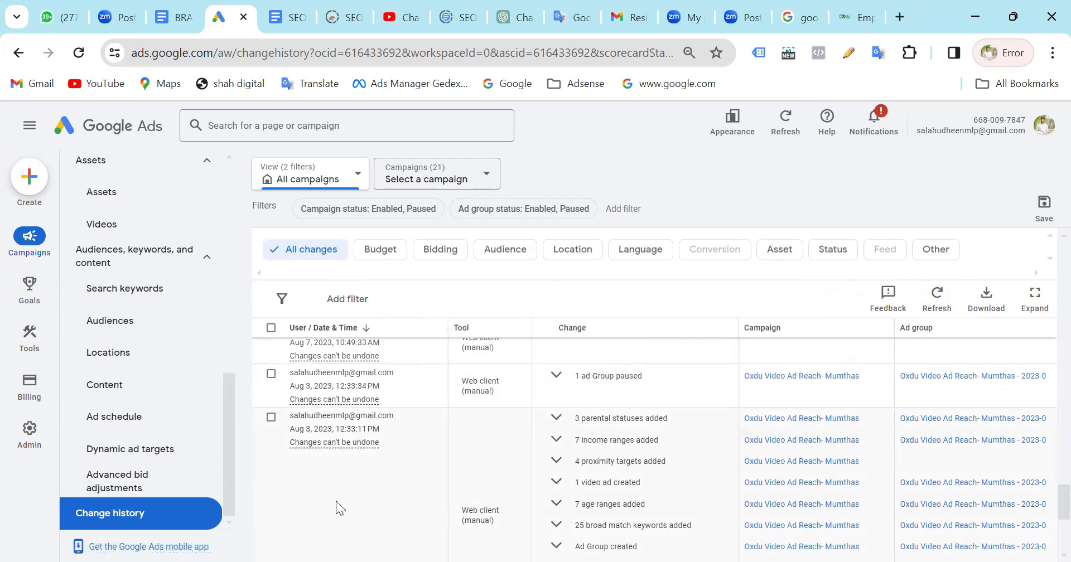
scroll(337, 508, "down", 10)
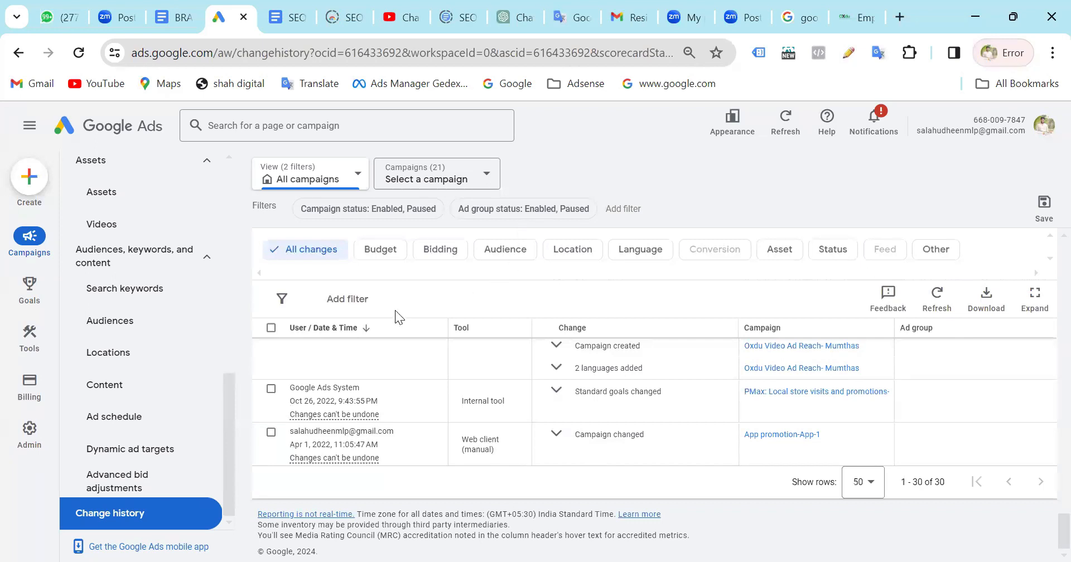
Filter the change history to Budget changes and look over the campaigns available in the campaign selector.
scroll(530, 371, "up", 5)
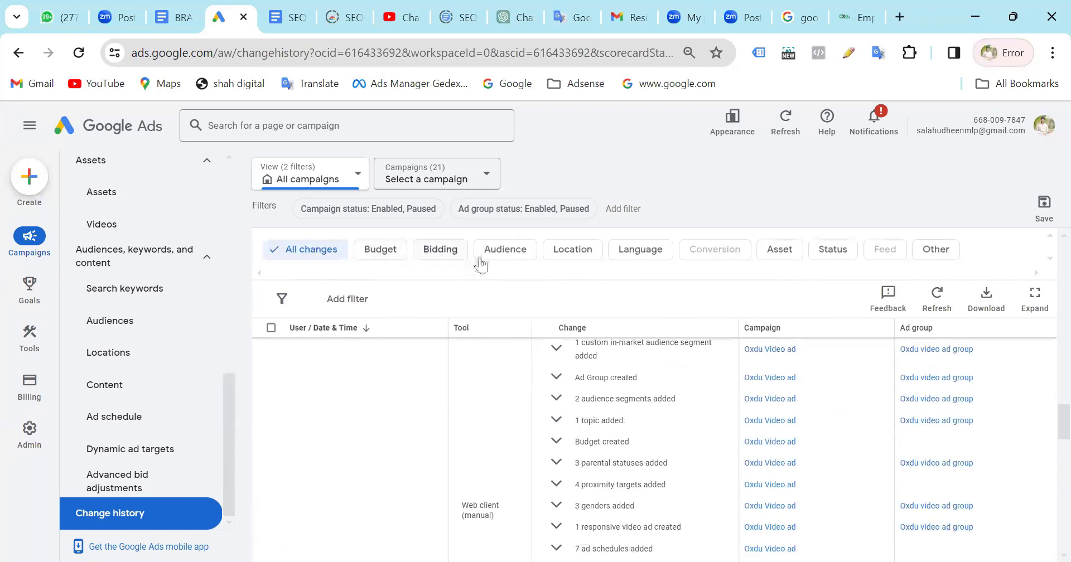
left_click(378, 262)
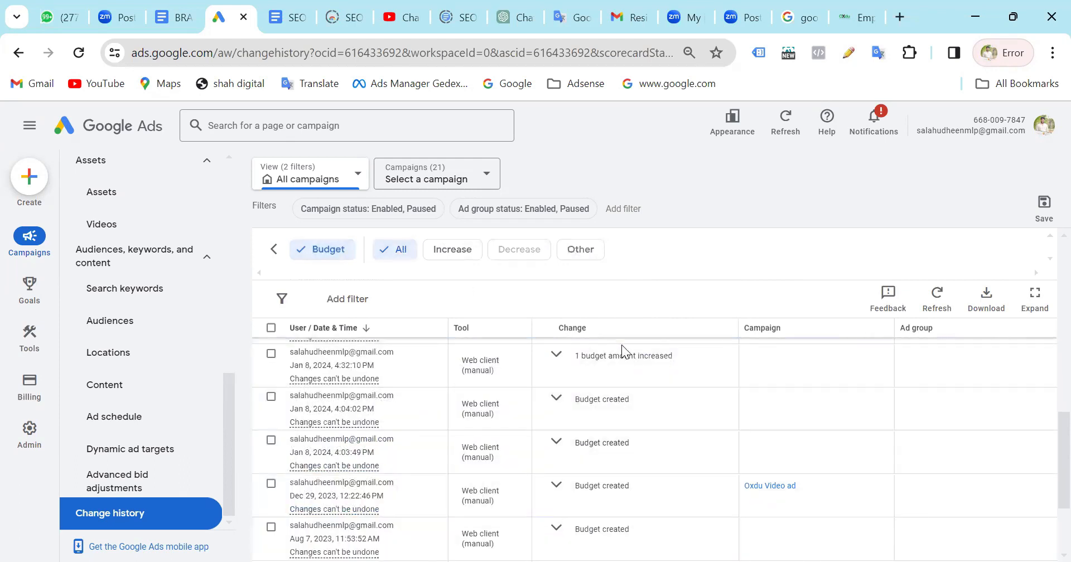
scroll(125, 306, "up", 10)
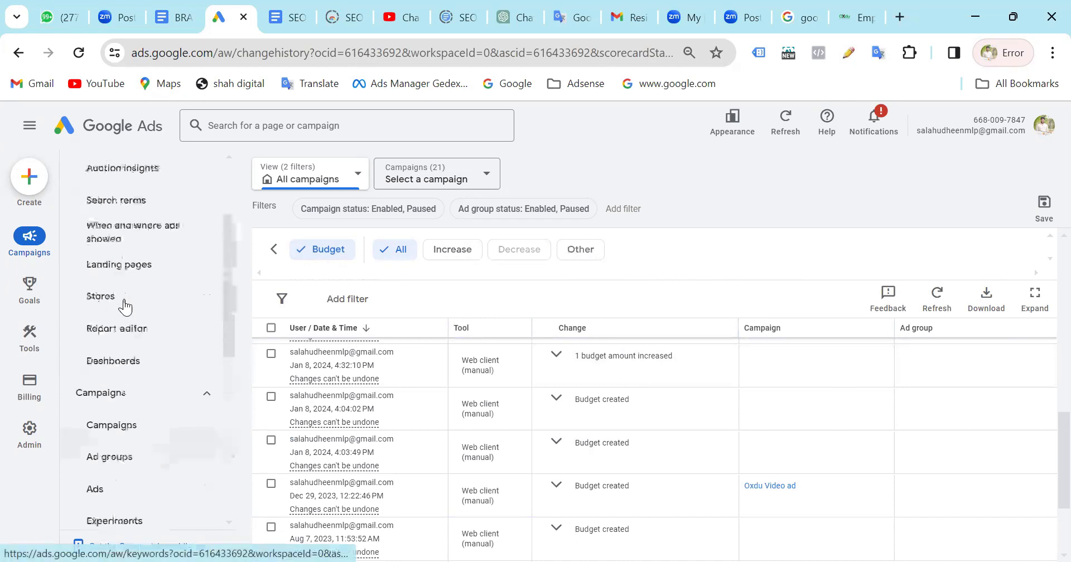
left_click(453, 178)
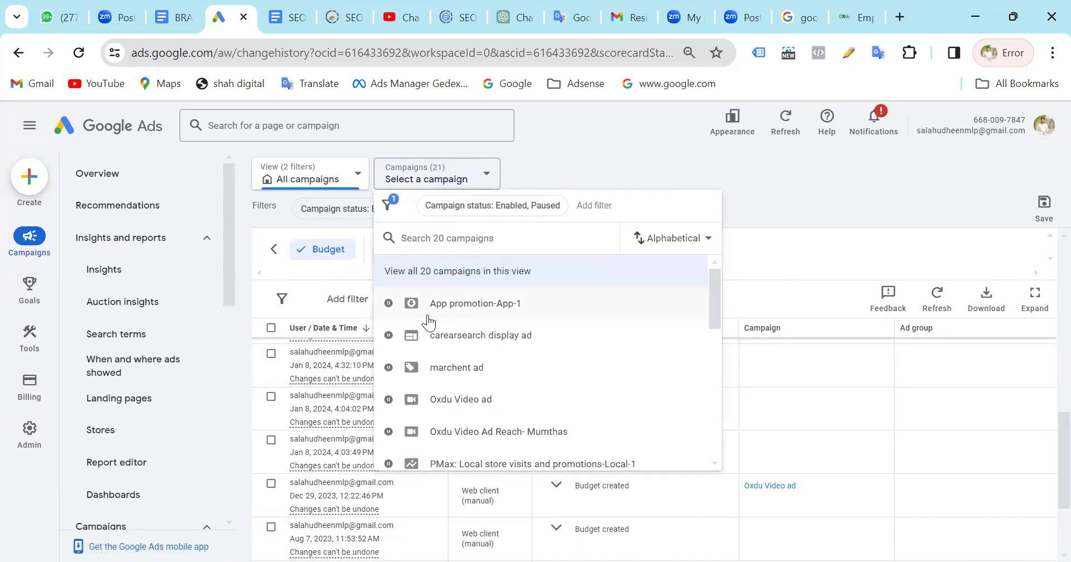
left_click(836, 179)
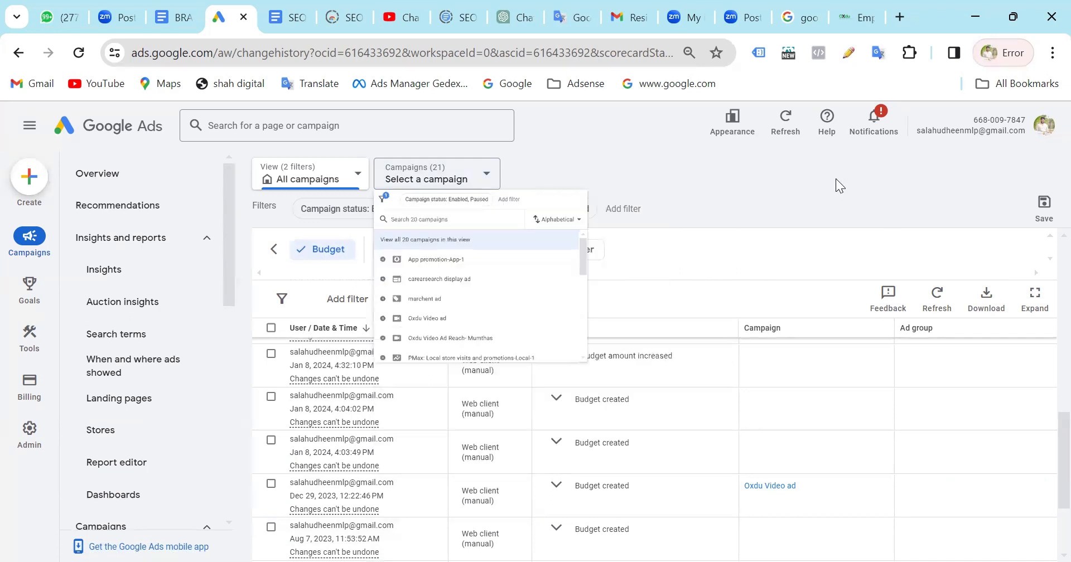
Return to the Overview page of the Campaigns section.
mouse_move(11, 340)
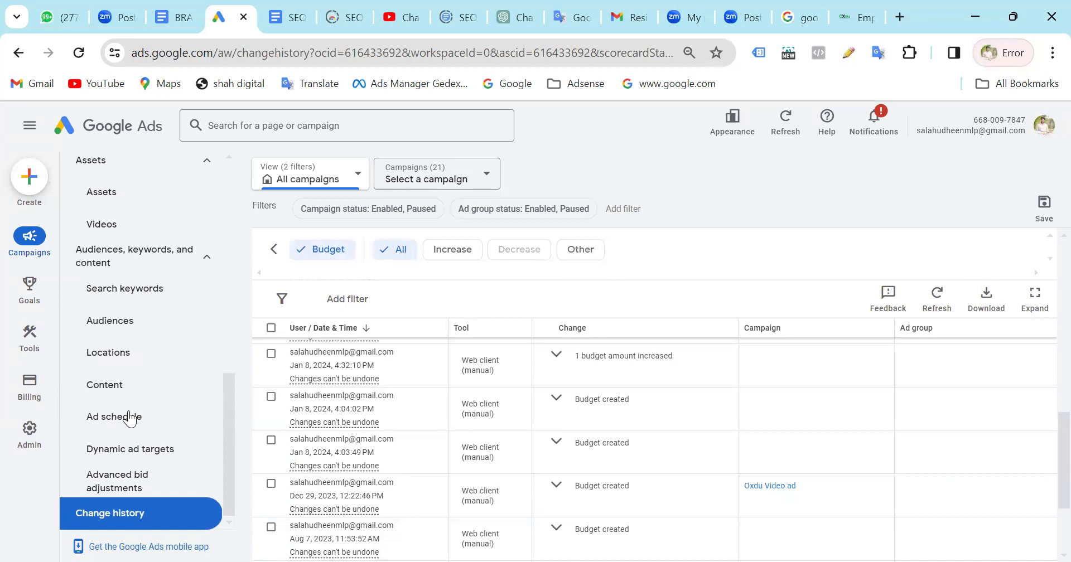
scroll(130, 419, "up", 10)
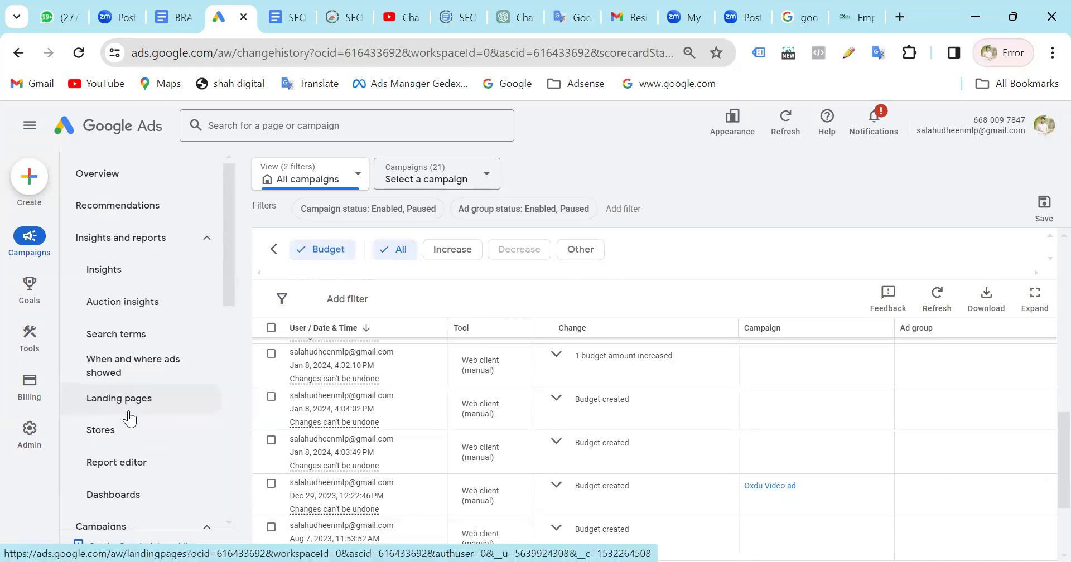
left_click(29, 239)
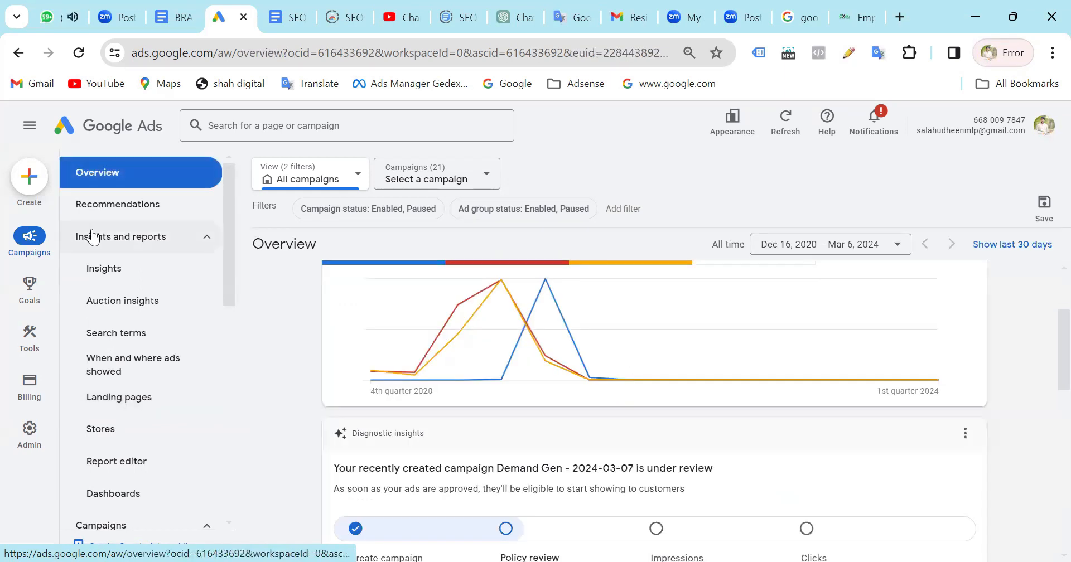
Open the Goals conversion Summary and review the conversion actions, sources and statuses under each goal for All time.
left_click(29, 287)
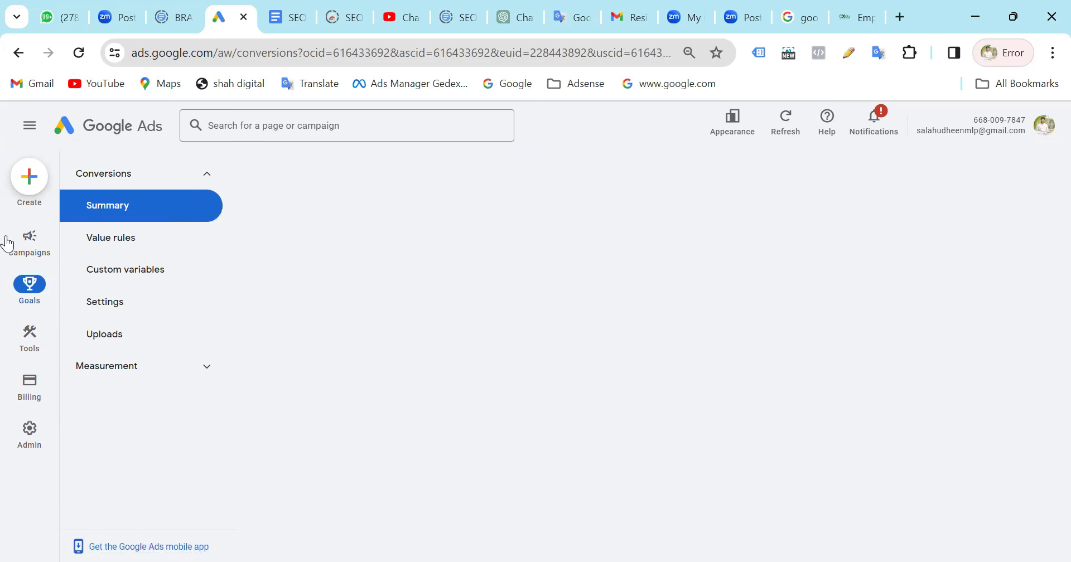
mouse_move(8, 244)
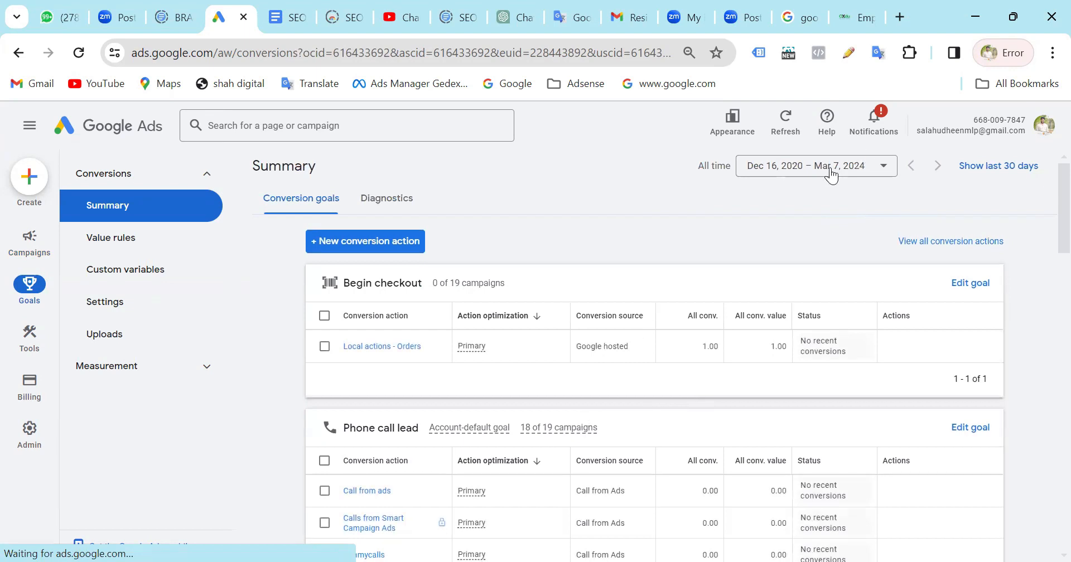
left_click(862, 172)
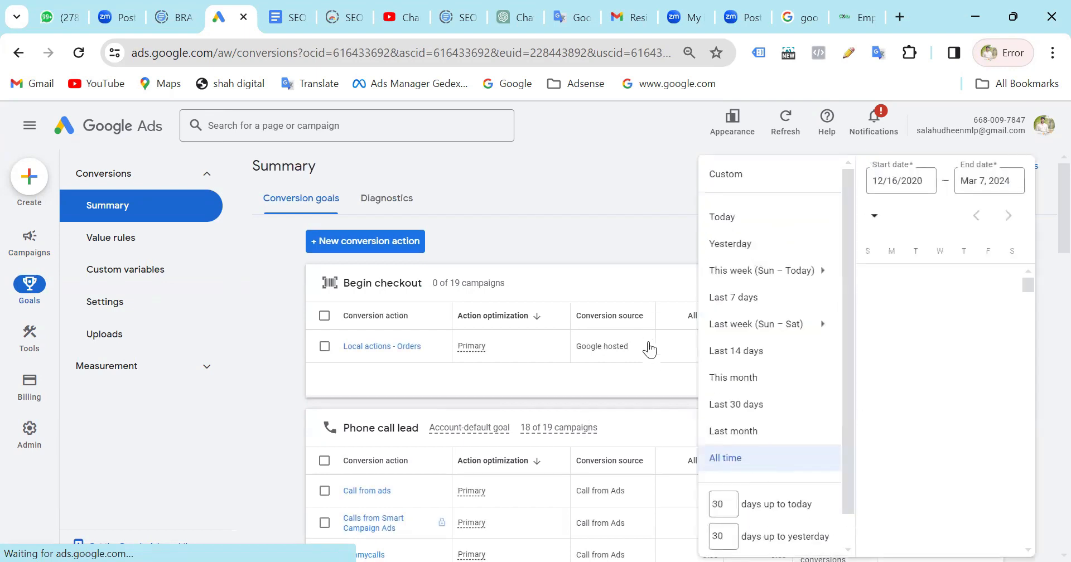
left_click(572, 214)
scroll(458, 404, "down", 6)
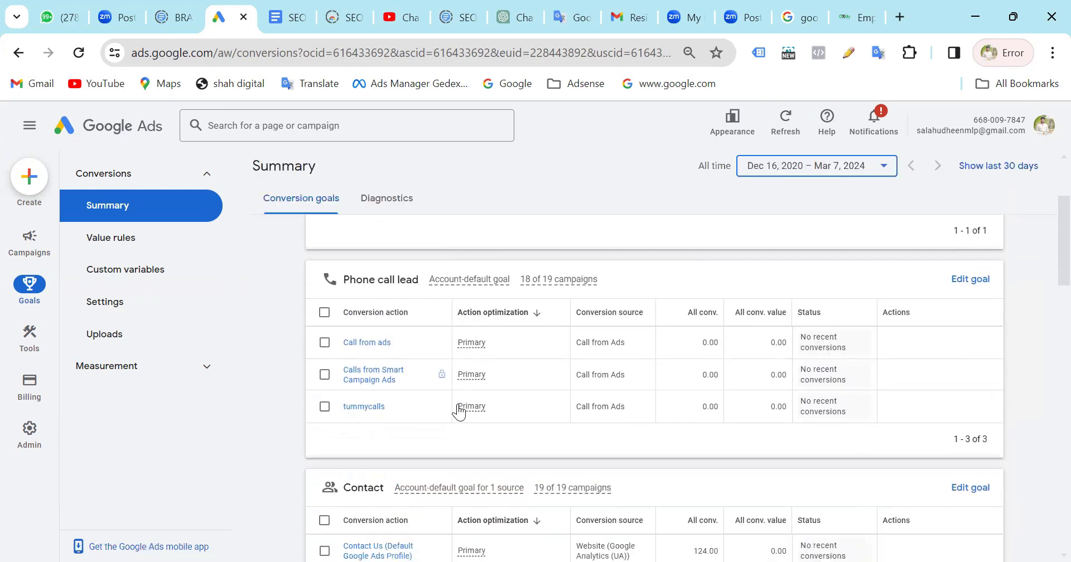
scroll(458, 404, "down", 4)
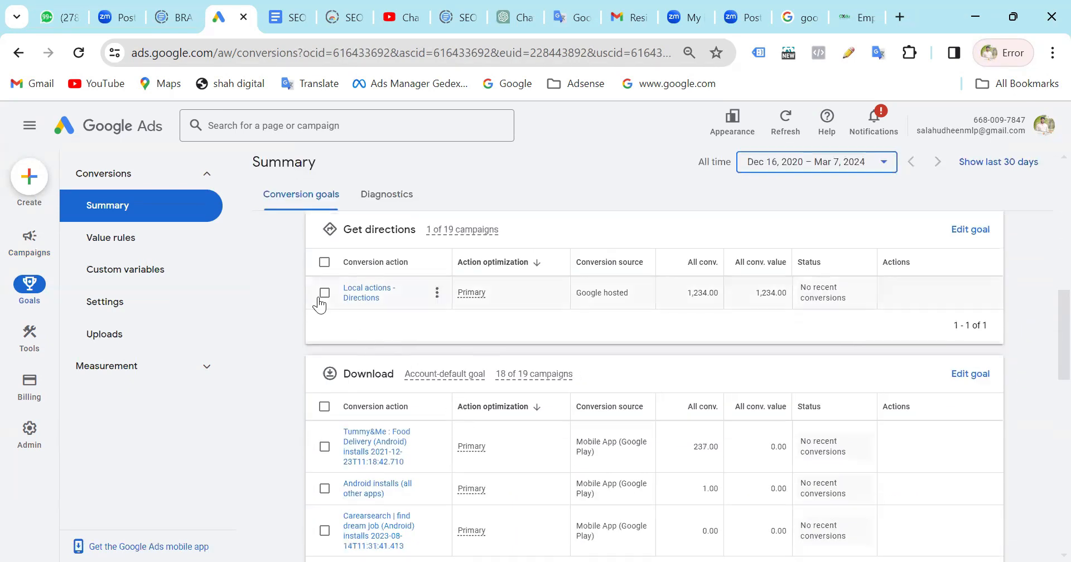
scroll(446, 532, "down", 2)
scroll(447, 532, "down", 1)
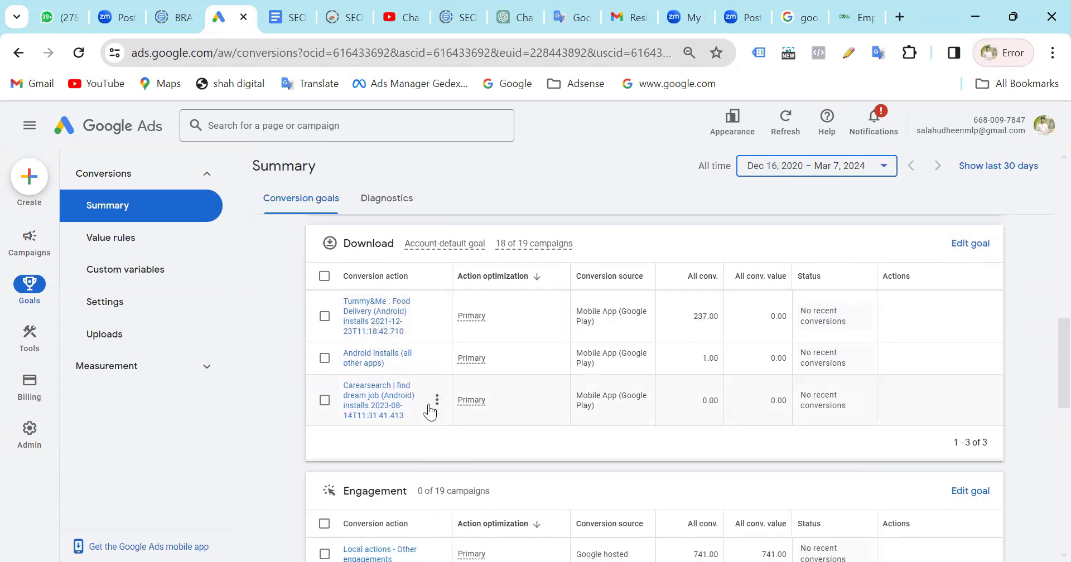
scroll(432, 411, "down", 5)
scroll(430, 412, "down", 1)
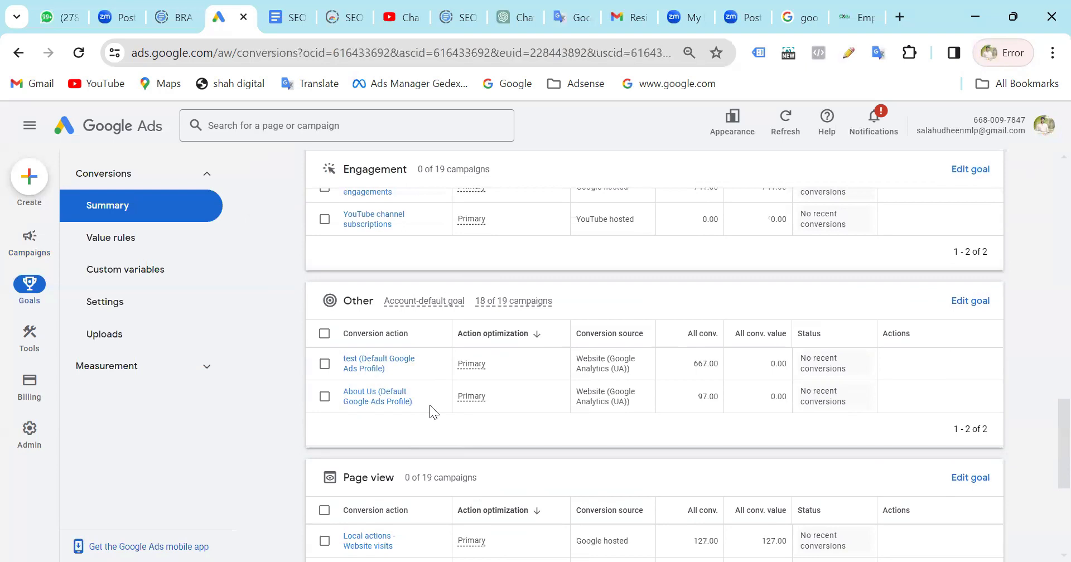
Review the conversion goals again from Begin checkout through Page view, down to the Customer acquisition section.
scroll(430, 407, "down", 4)
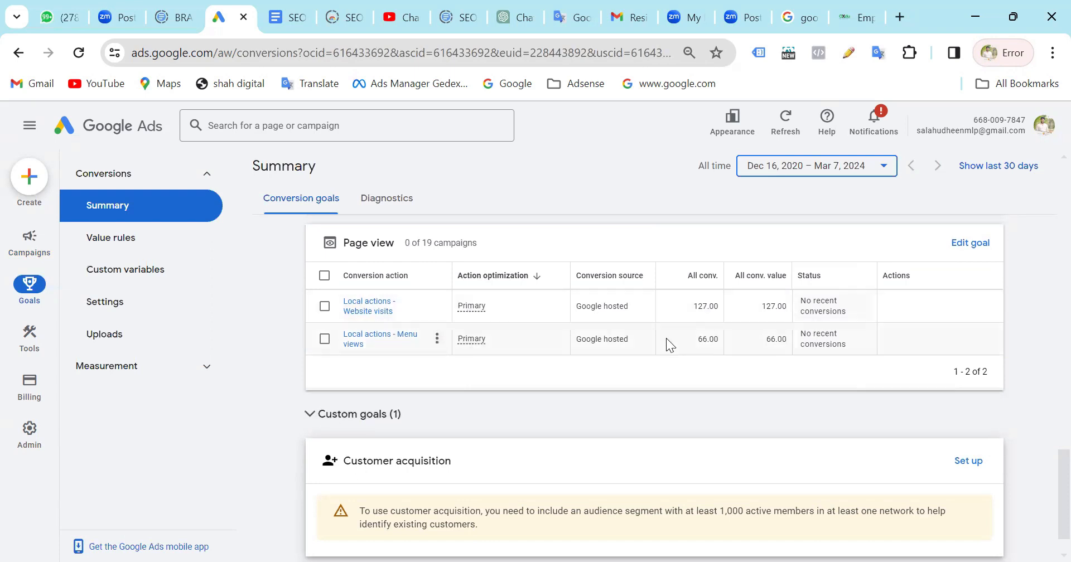
scroll(666, 338, "up", 15)
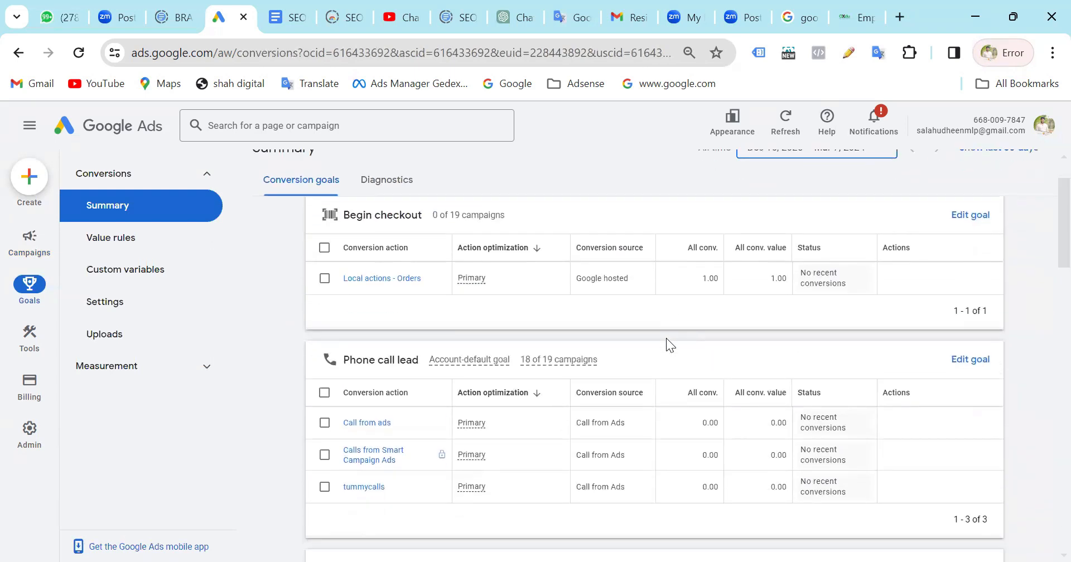
scroll(667, 338, "down", 2)
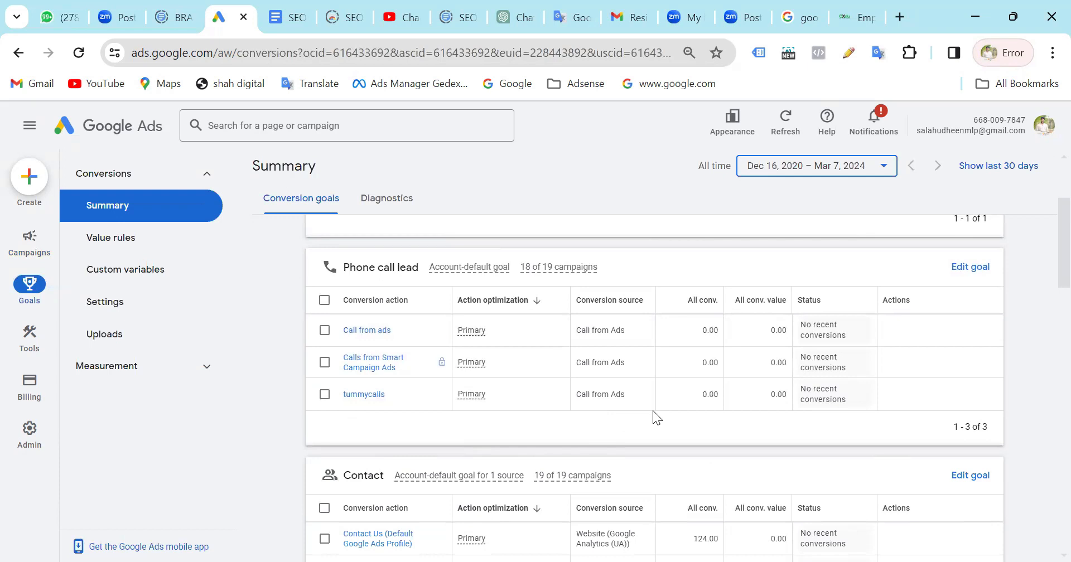
scroll(648, 415, "down", 5)
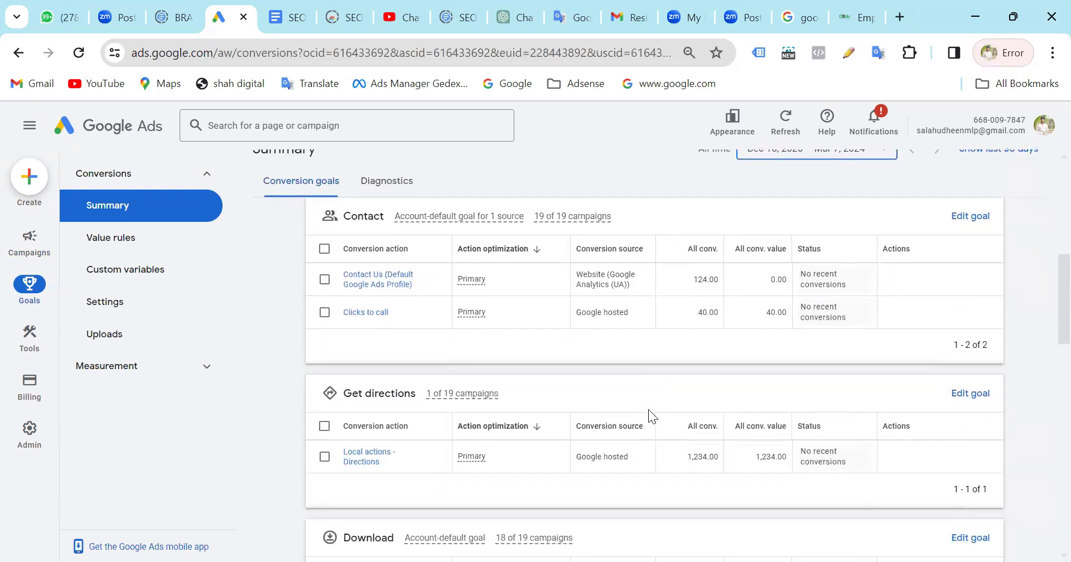
scroll(648, 411, "down", 5)
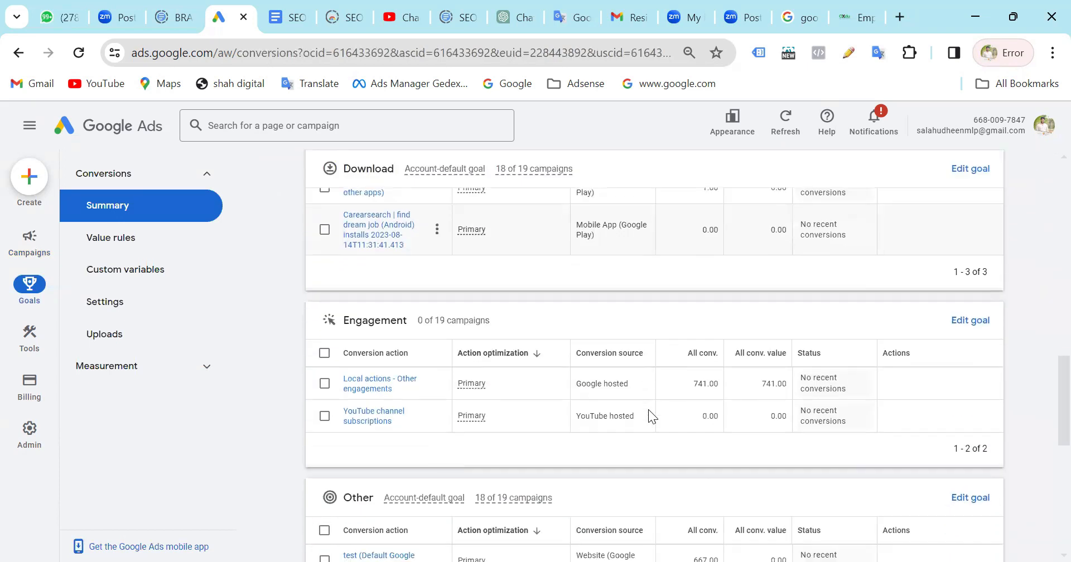
scroll(499, 428, "down", 8)
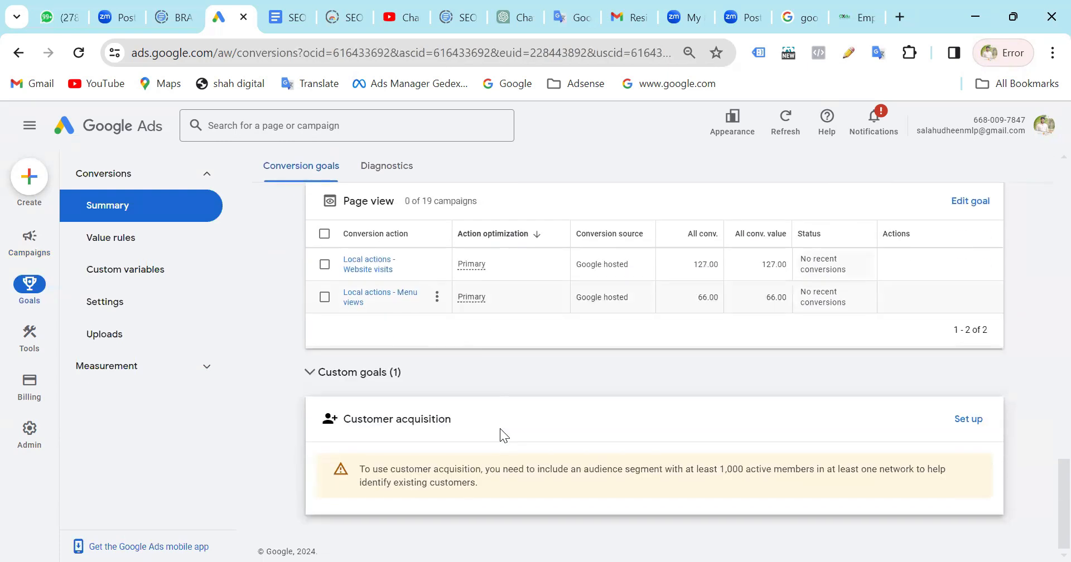
Start a new conversion value rule and choose Add as its value adjustment operation.
left_click(124, 244)
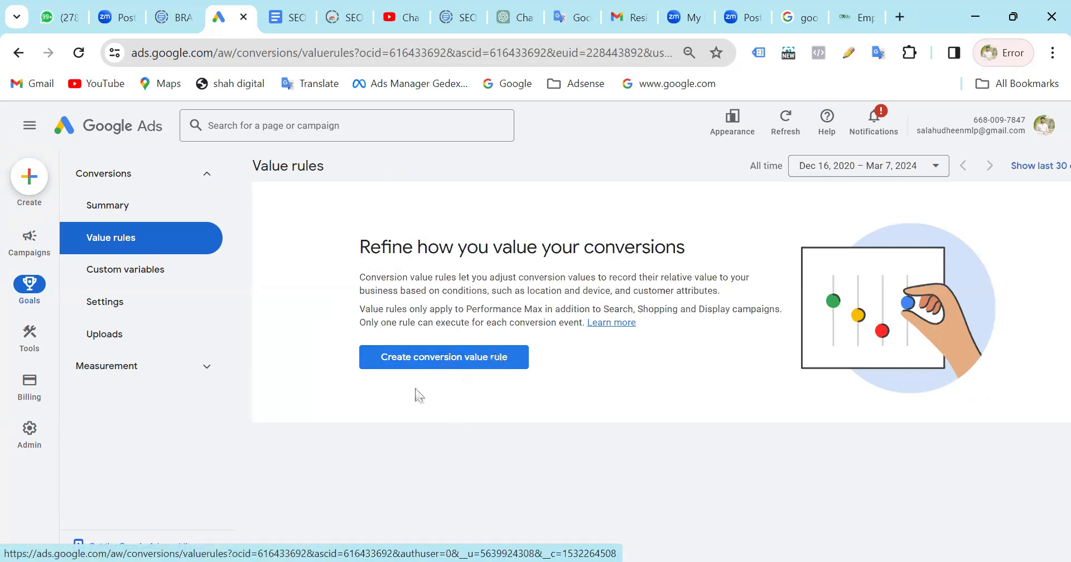
left_click(468, 363)
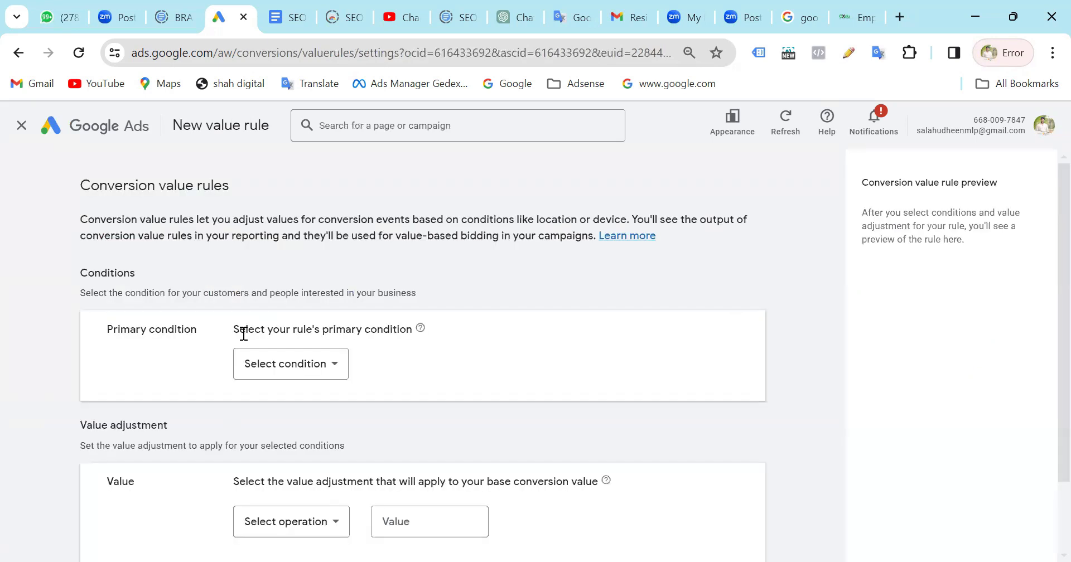
scroll(460, 374, "down", 2)
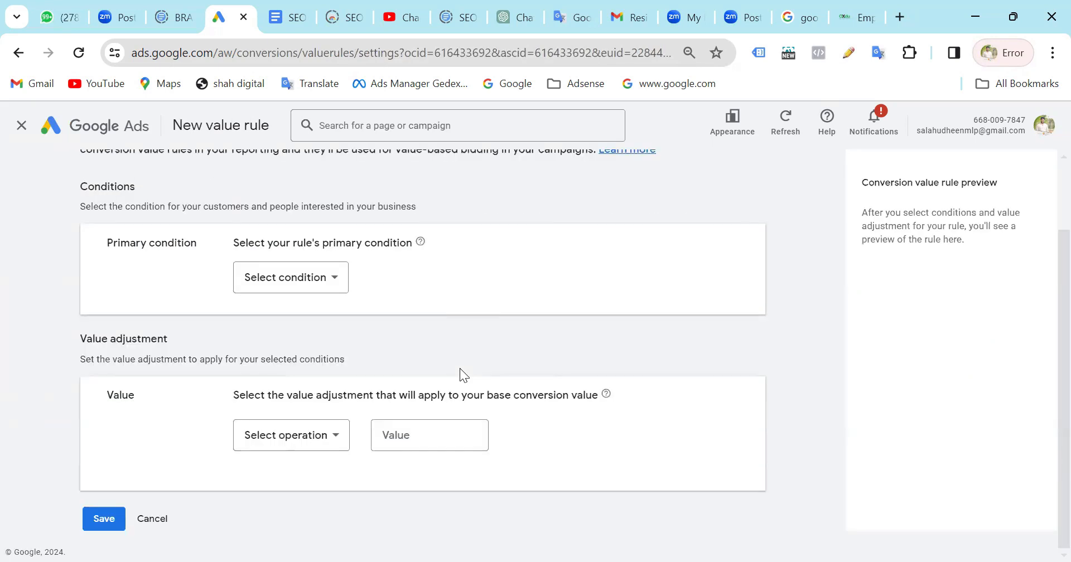
left_click(416, 435)
left_click(281, 447)
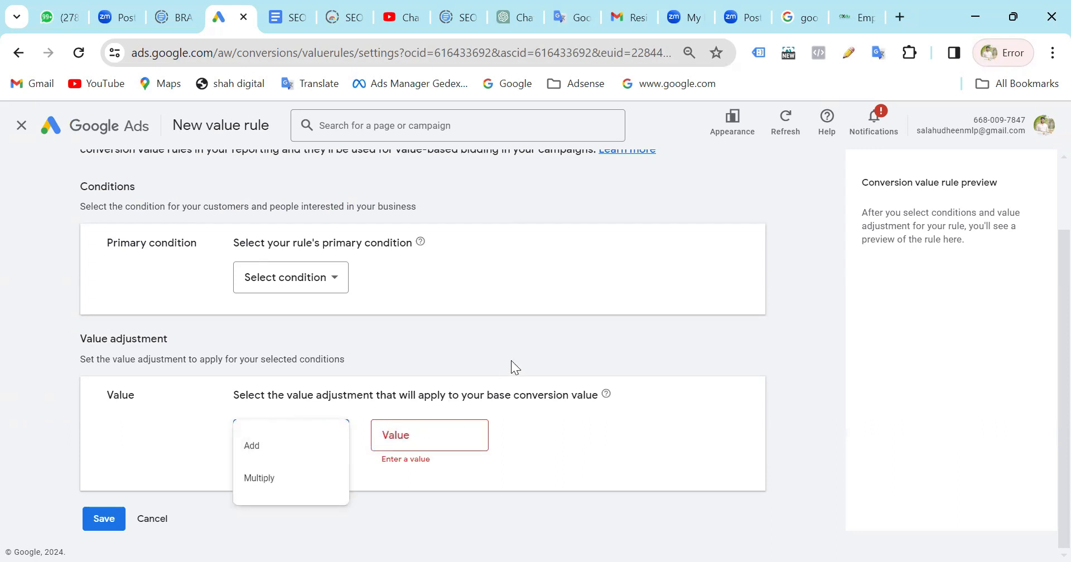
left_click(259, 447)
left_click(400, 432)
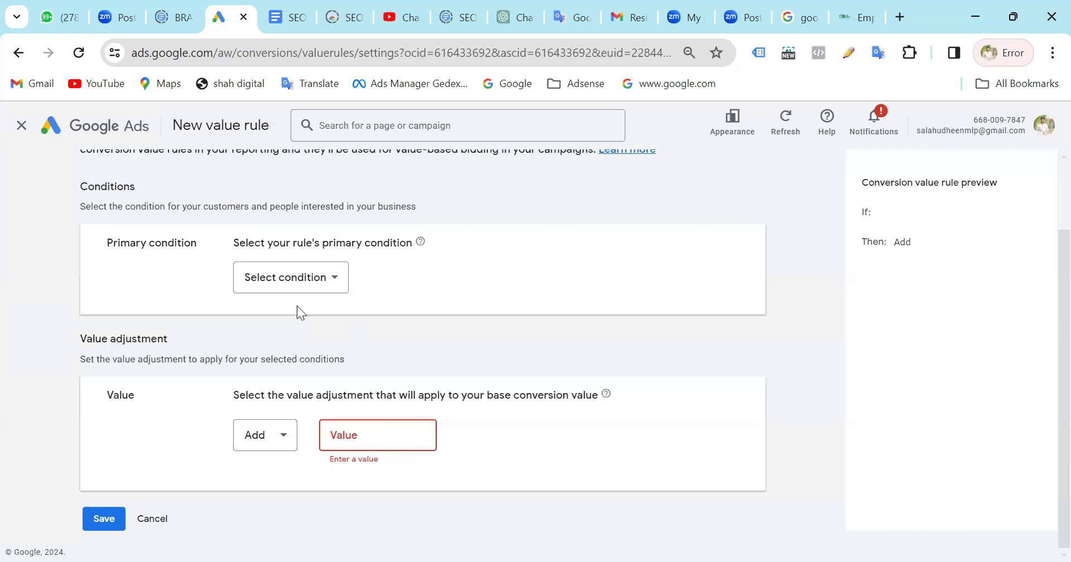
Set the value rule's primary condition to Audience segment, applied to All audience segments.
left_click(295, 286)
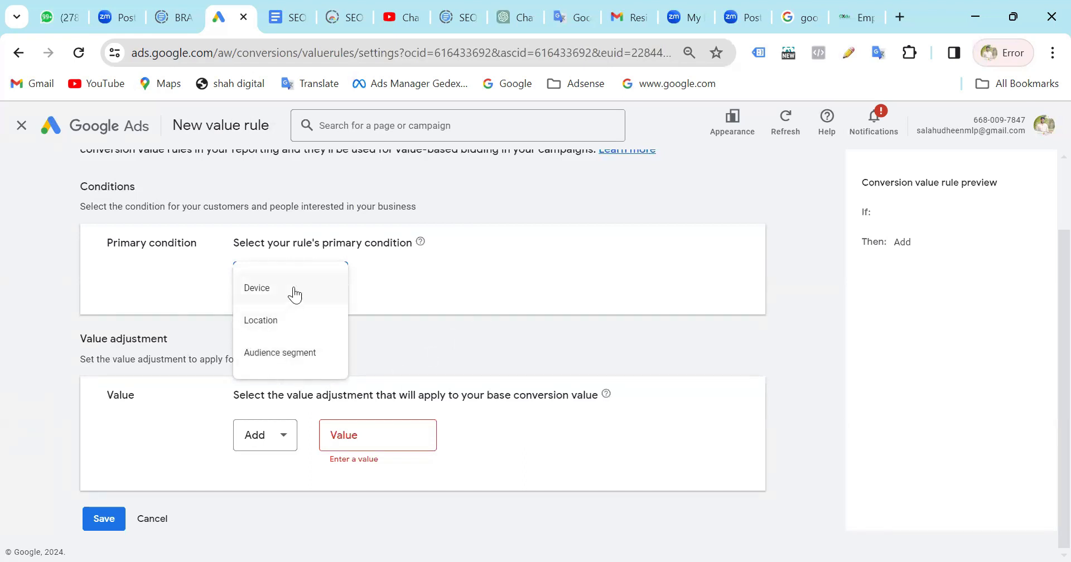
left_click(572, 261)
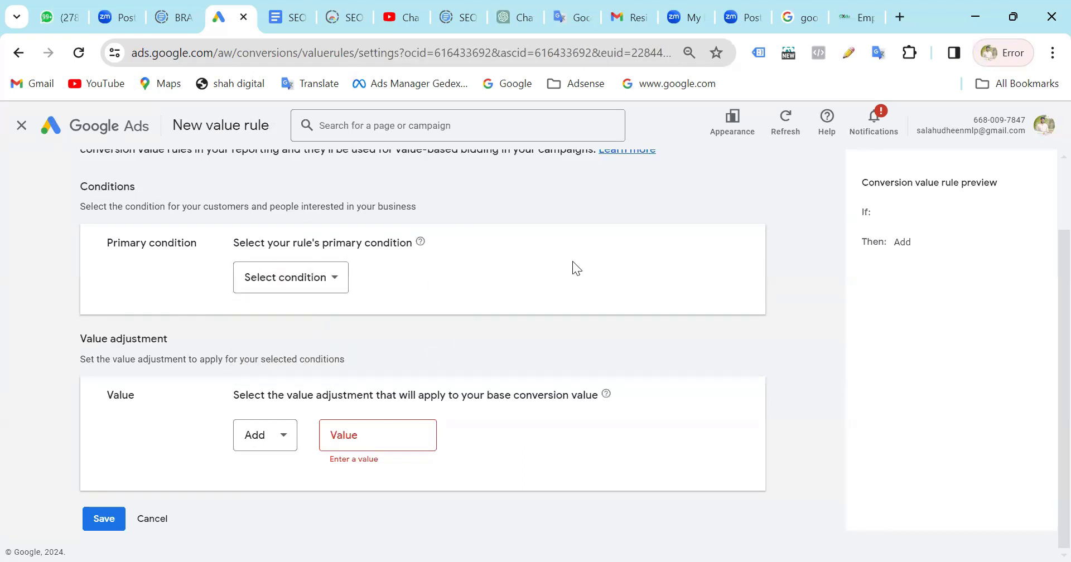
scroll(573, 261, "up", 2)
scroll(573, 261, "down", 2)
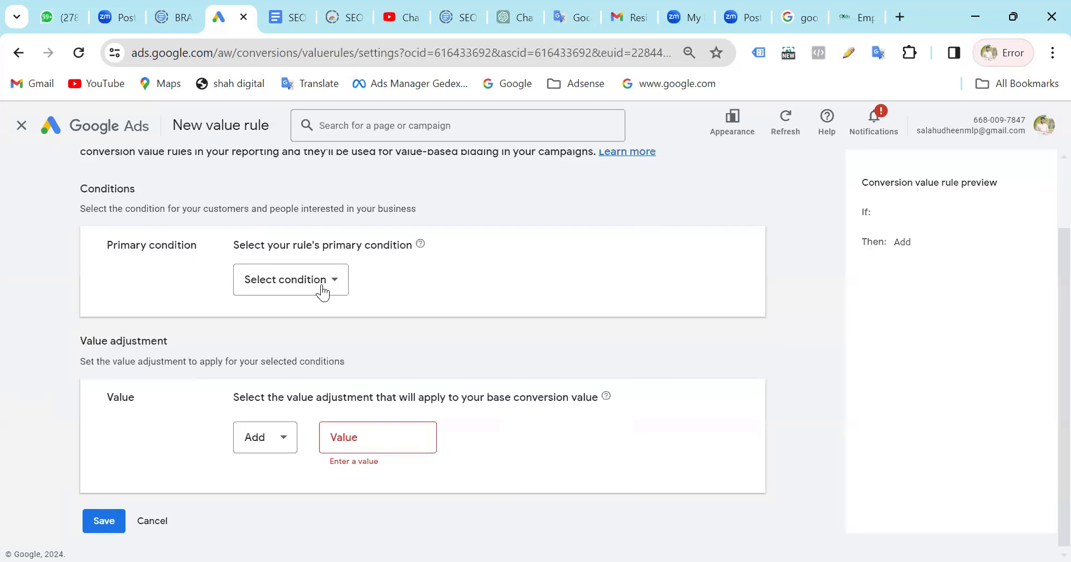
left_click(292, 282)
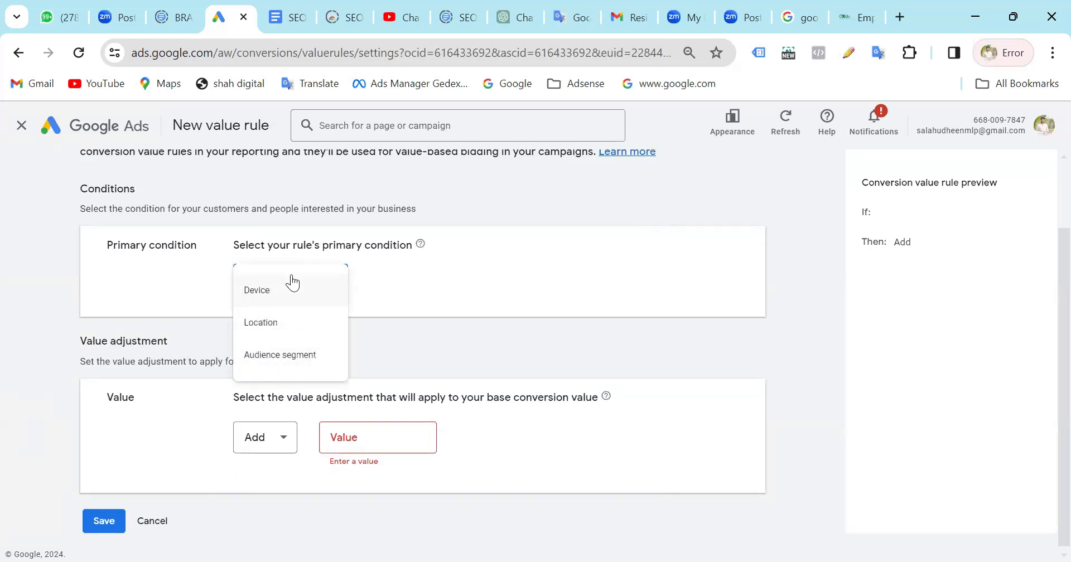
left_click(315, 358)
scroll(466, 335, "down", 1)
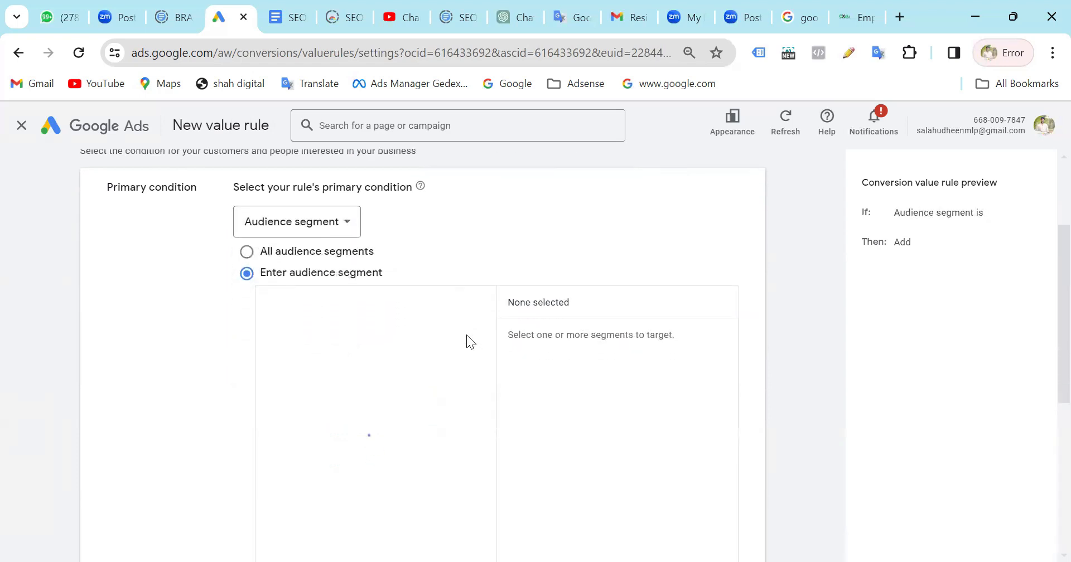
scroll(466, 335, "up", 2)
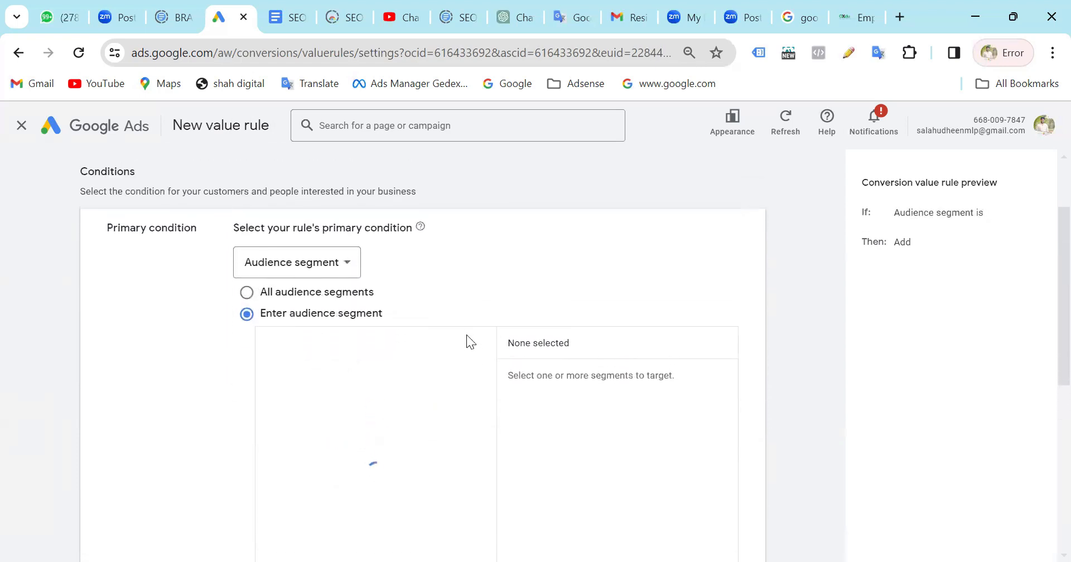
left_click(246, 292)
scroll(536, 269, "down", 2)
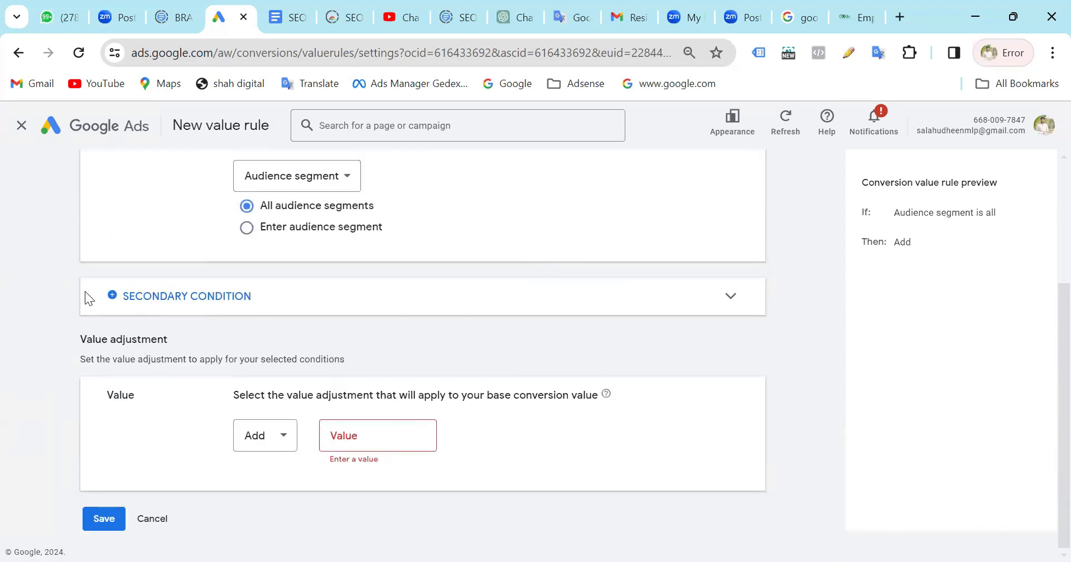
Add a secondary condition to the value rule and look over its available condition types.
left_click(729, 298)
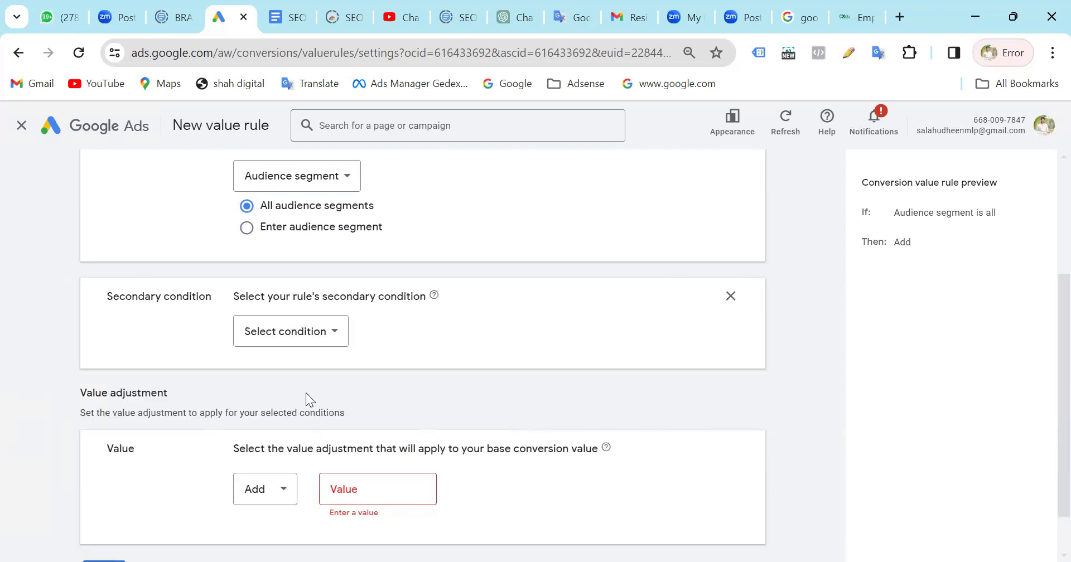
left_click(317, 337)
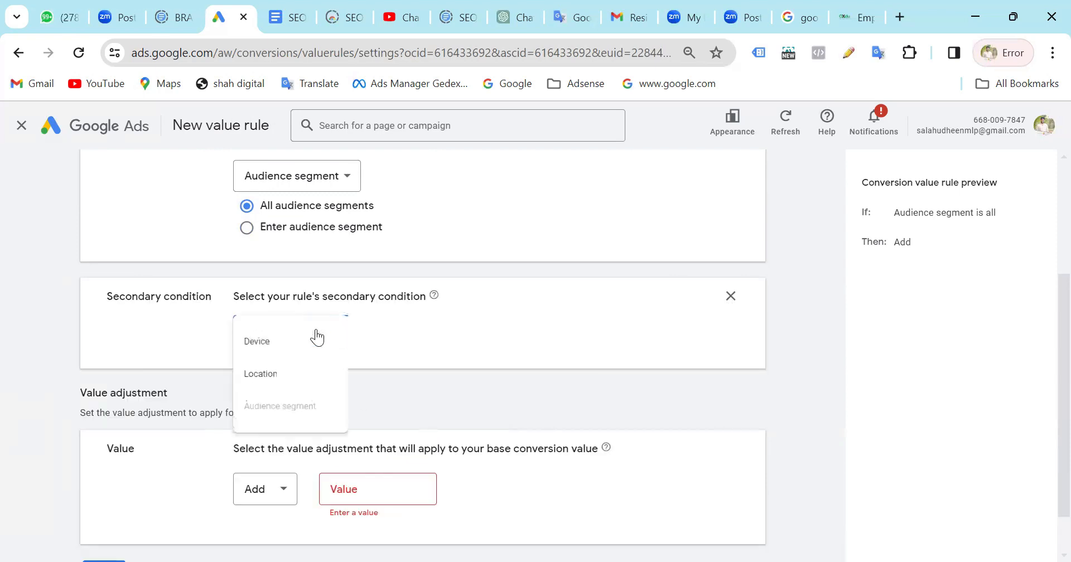
left_click(562, 332)
scroll(563, 332, "down", 1)
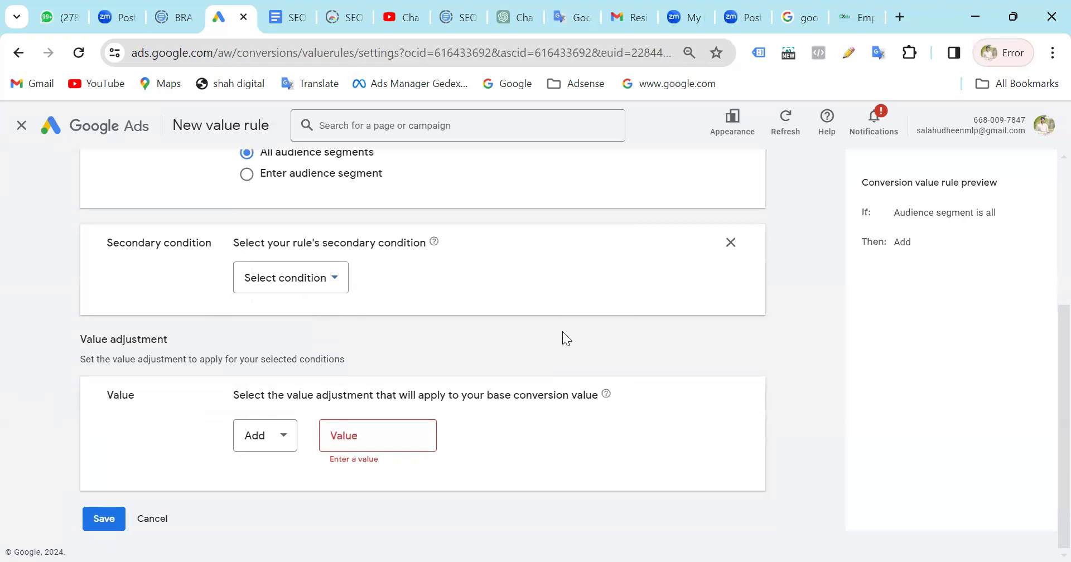
Set the amount the value rule adds to the base conversion value to ₹1.
left_click(368, 432)
mouse_move(607, 400)
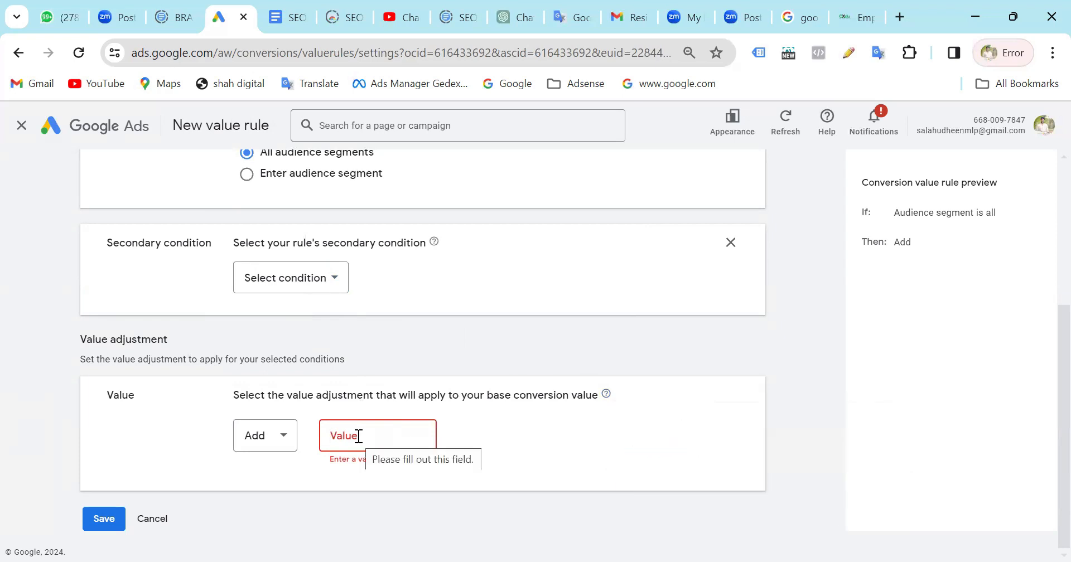
type("click")
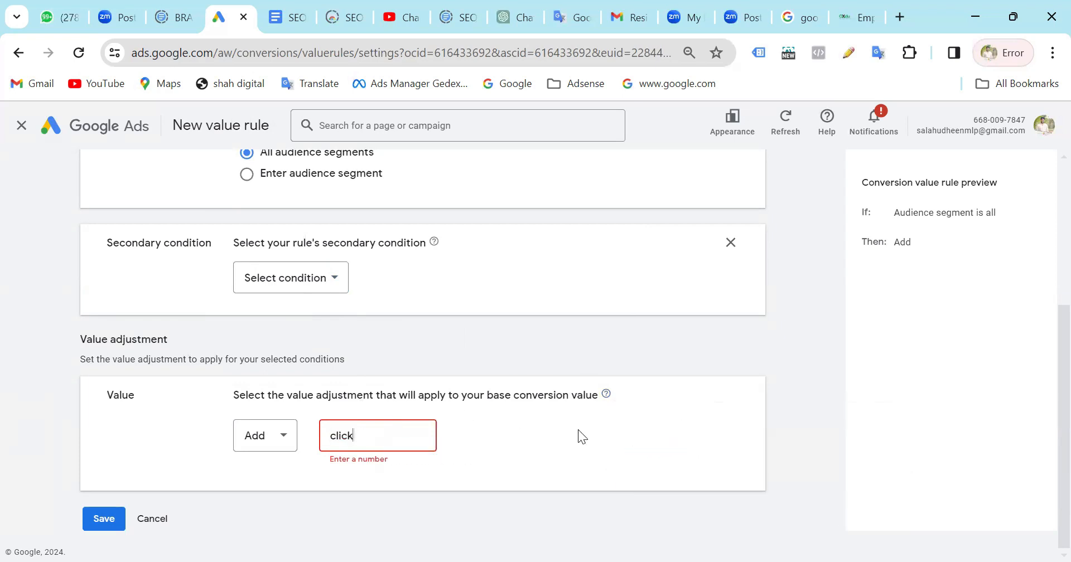
key("ctrl+a")
key("BackSpace")
type("1")
scroll(327, 345, "up", 1)
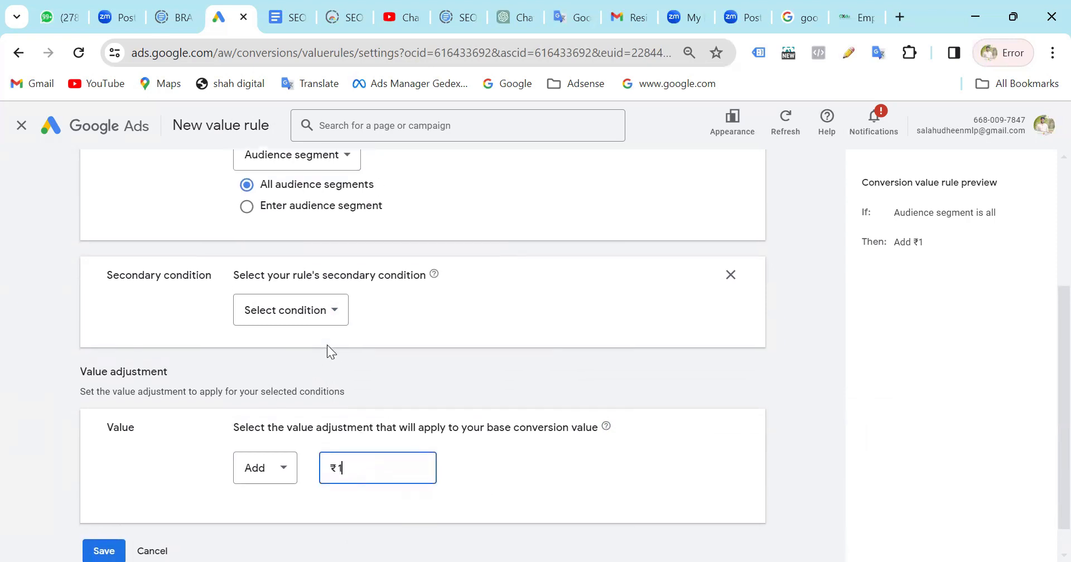
scroll(406, 332, "up", 1)
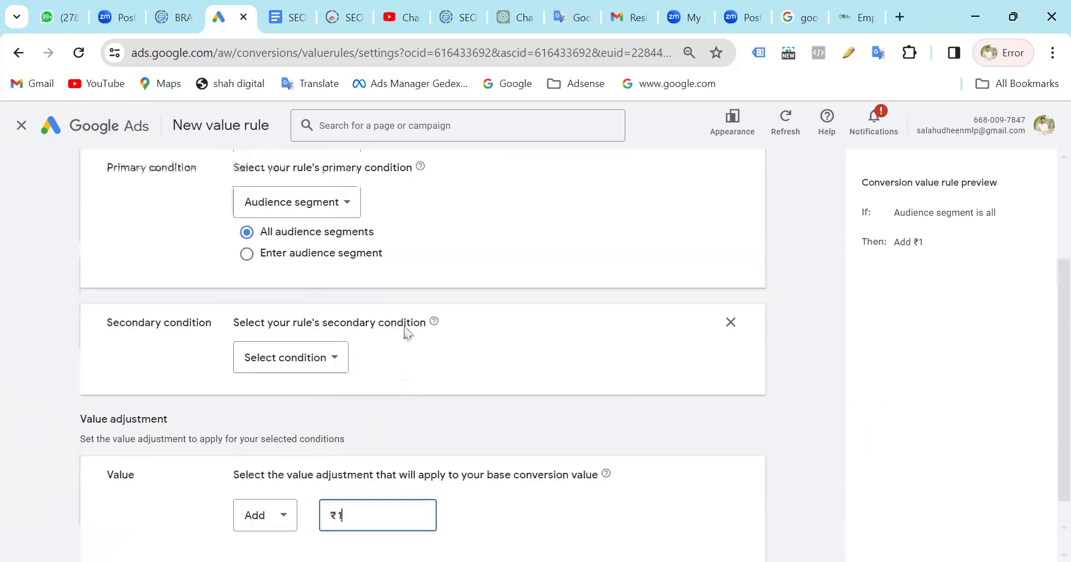
scroll(406, 332, "up", 3)
scroll(413, 346, "down", 5)
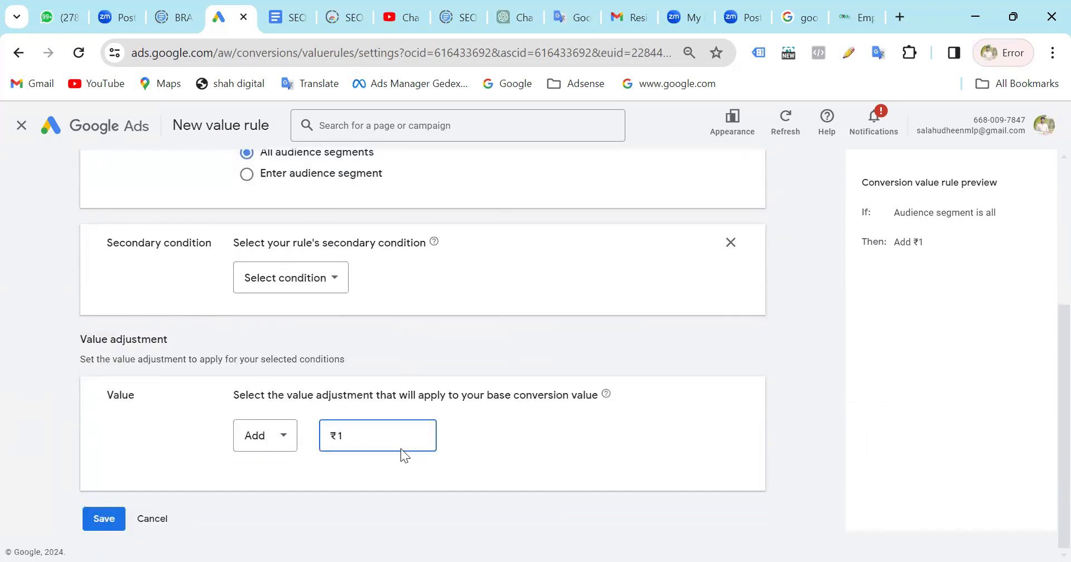
key("BackSpace")
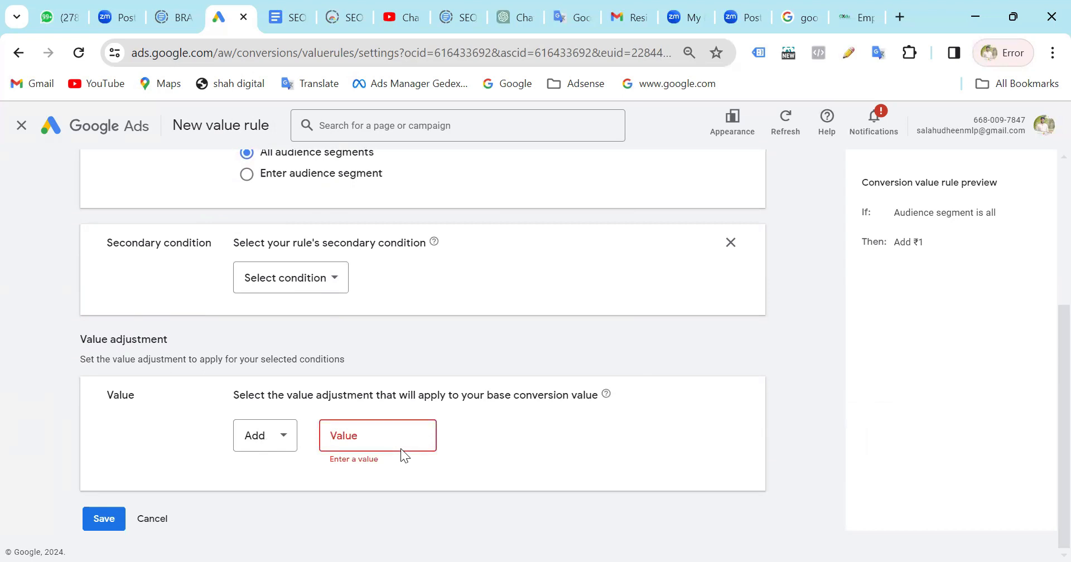
type("10")
key("BackSpace")
left_click(546, 449)
Look over the rule's conditions and value adjustment, and cancel the new value rule without saving.
scroll(546, 449, "up", 2)
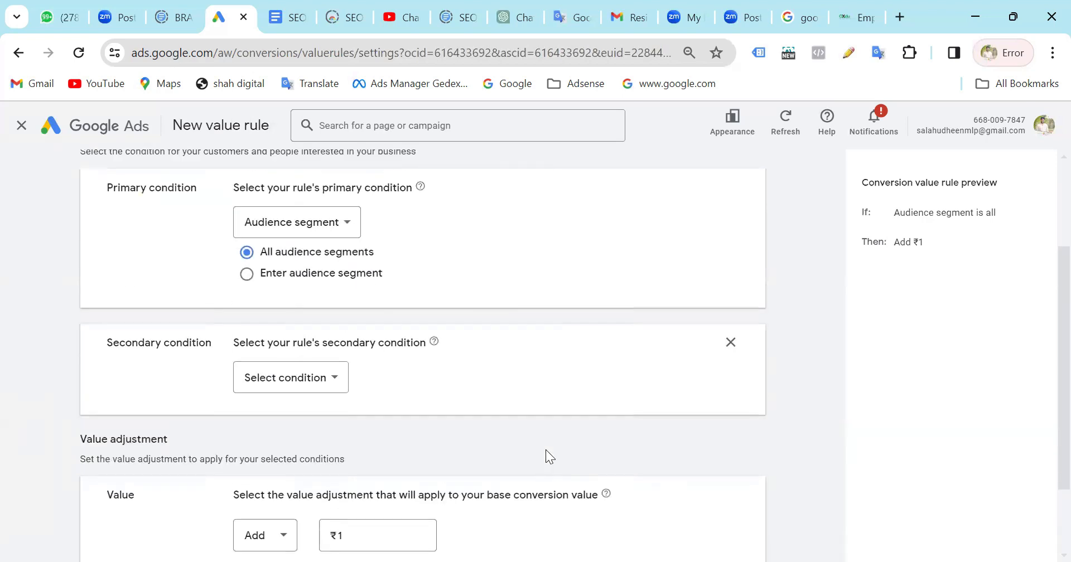
scroll(546, 450, "down", 2)
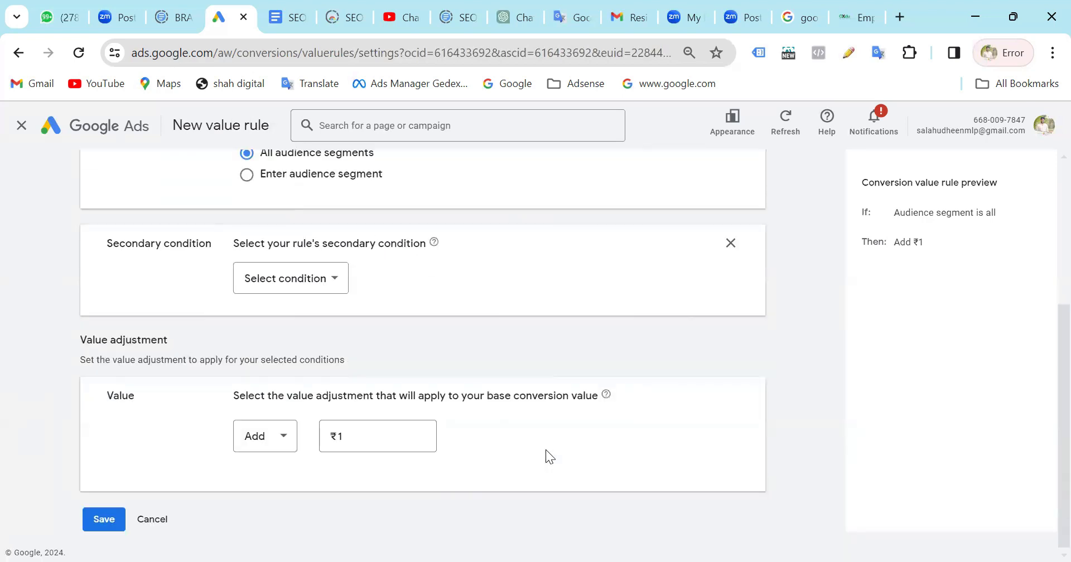
left_click(159, 523)
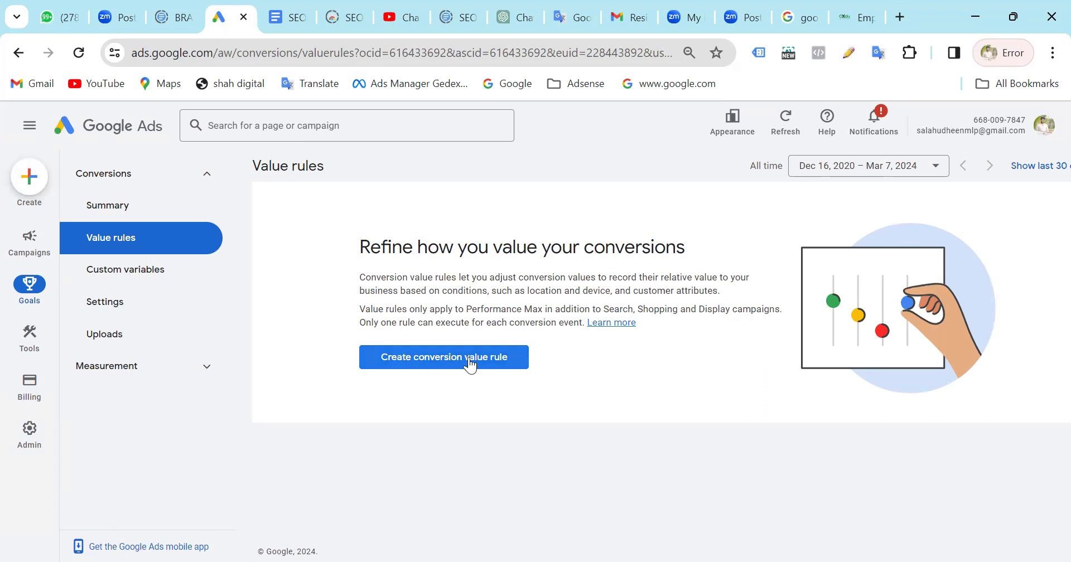
Open the conversion Custom variables page and examine the new custom variable form with its Custom variable and Tag string fields.
left_click(158, 277)
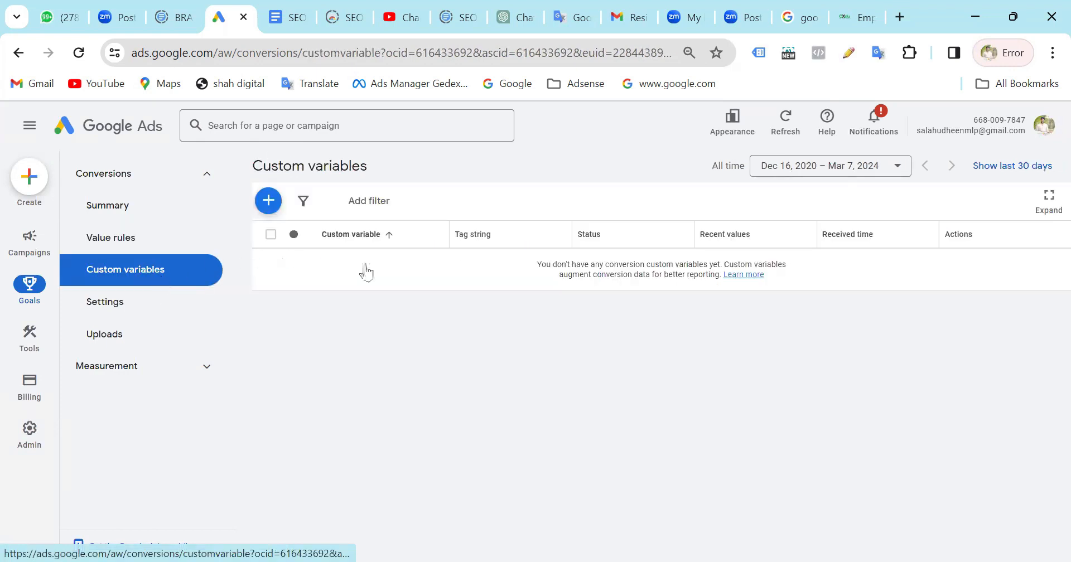
left_click(269, 203)
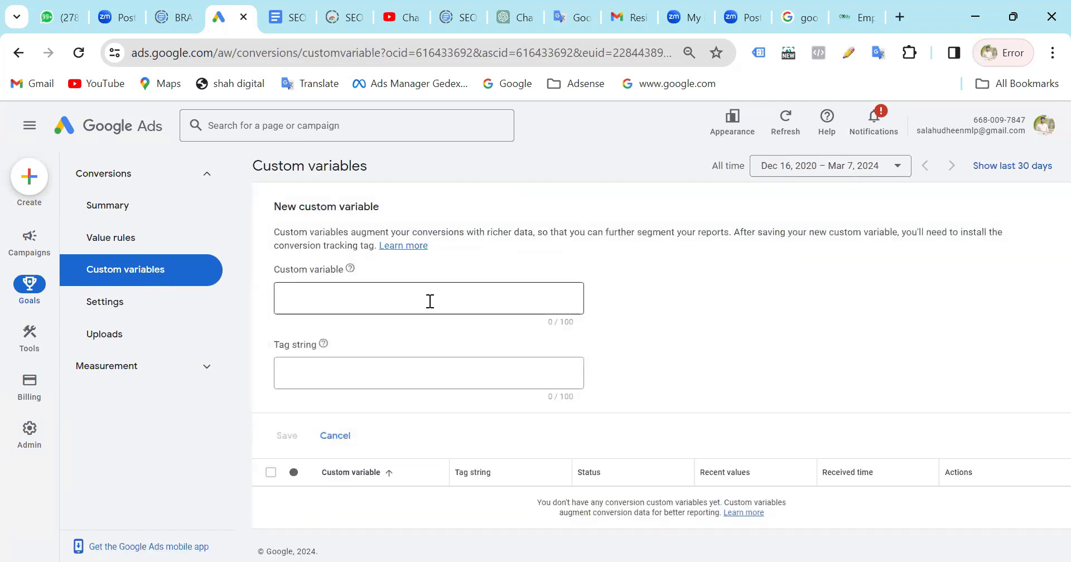
left_click(373, 288)
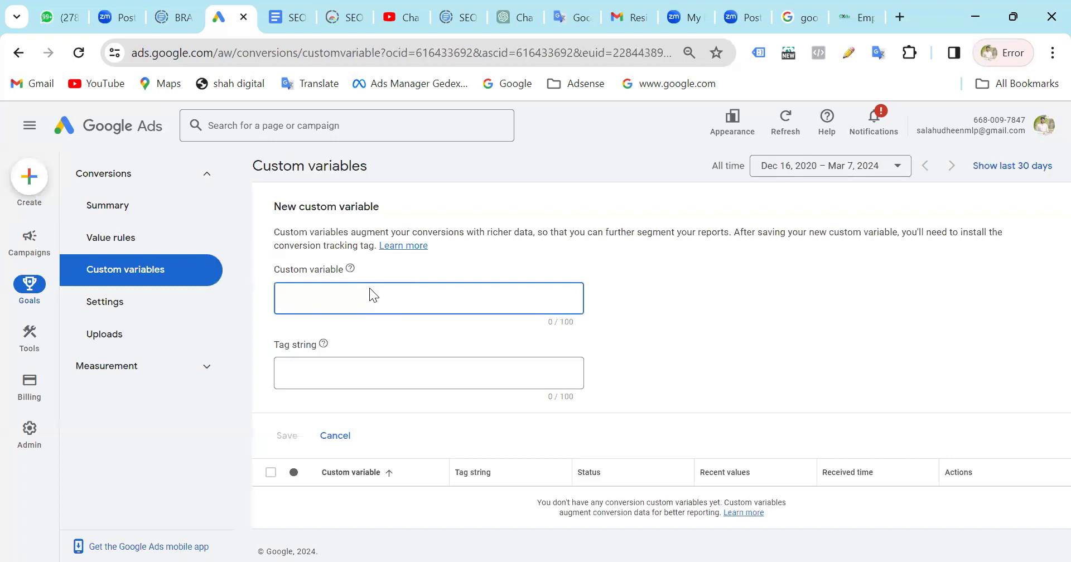
left_click(305, 376)
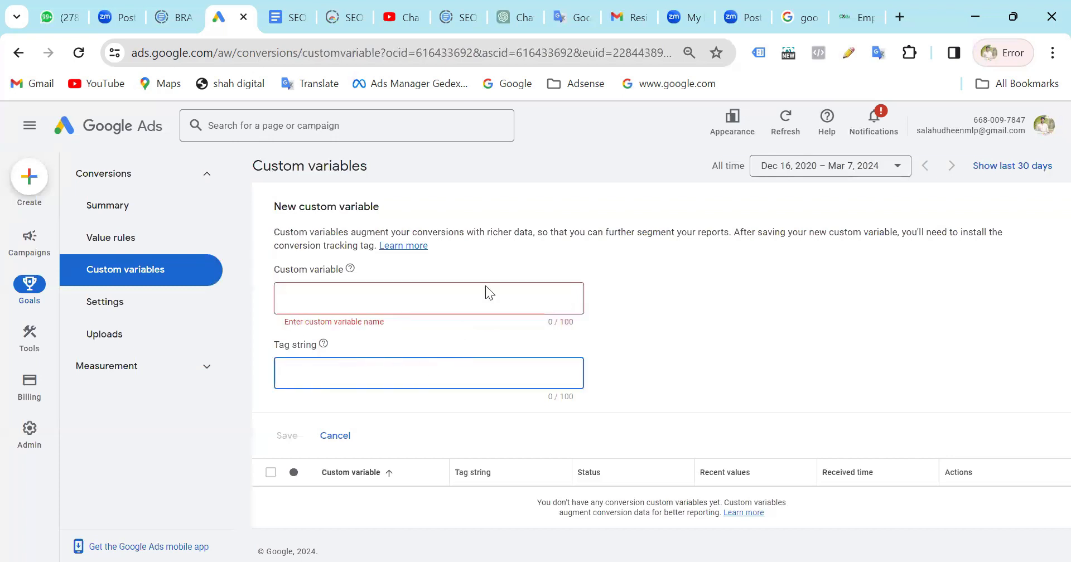
left_click(426, 294)
left_click(315, 375)
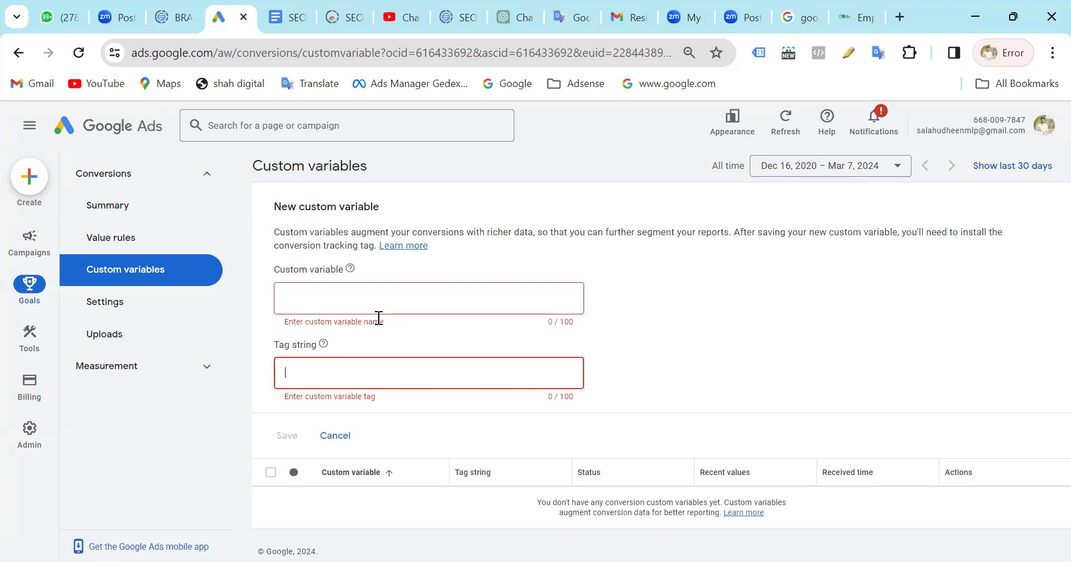
left_click(392, 294)
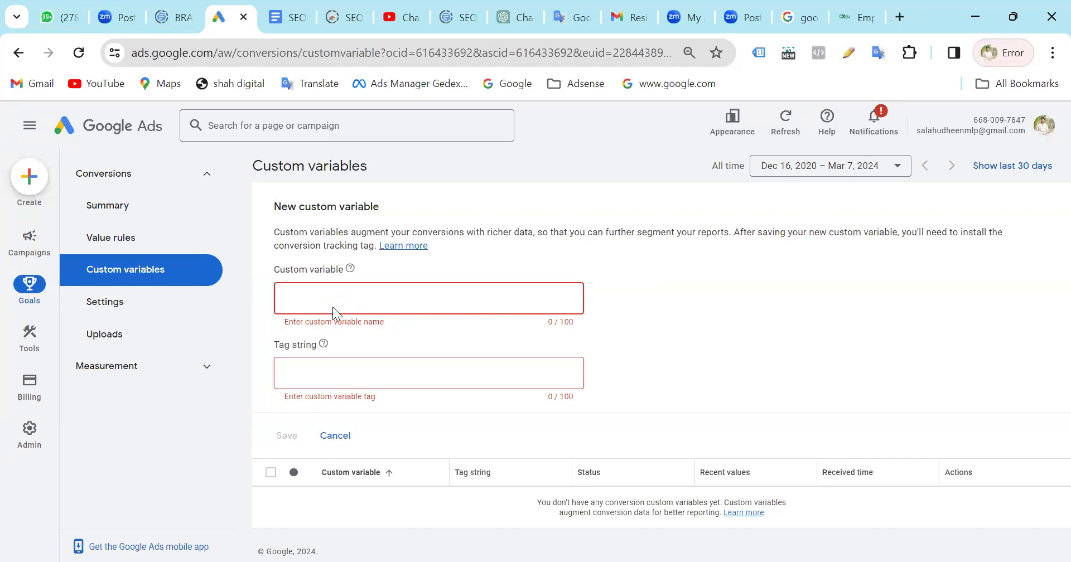
Create and save a custom variable named Purchase with the tag string purchase.
type("Pur")
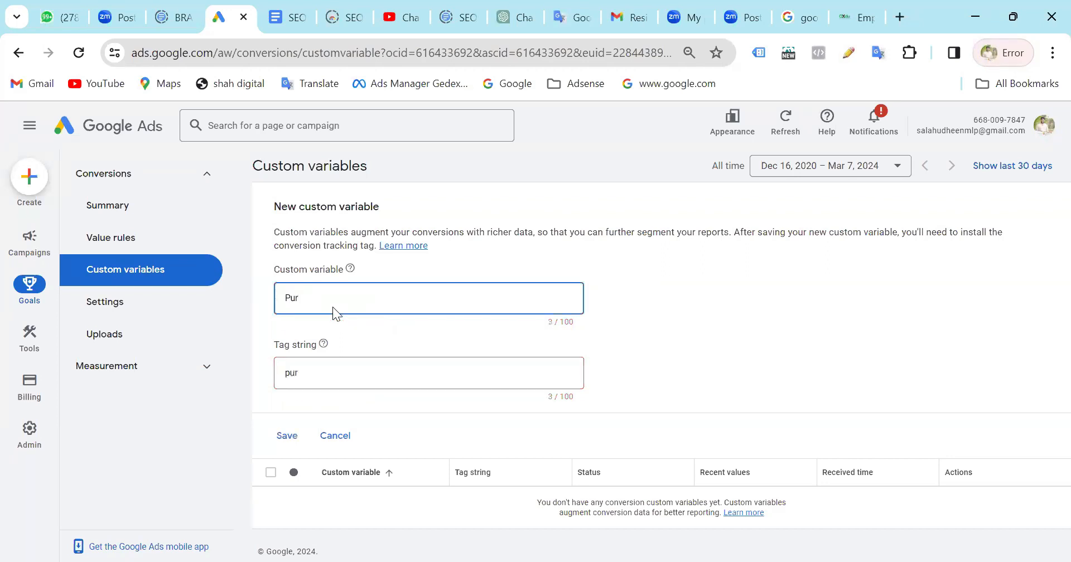
type("ch")
key("BackSpace")
type("chase")
left_click(860, 344)
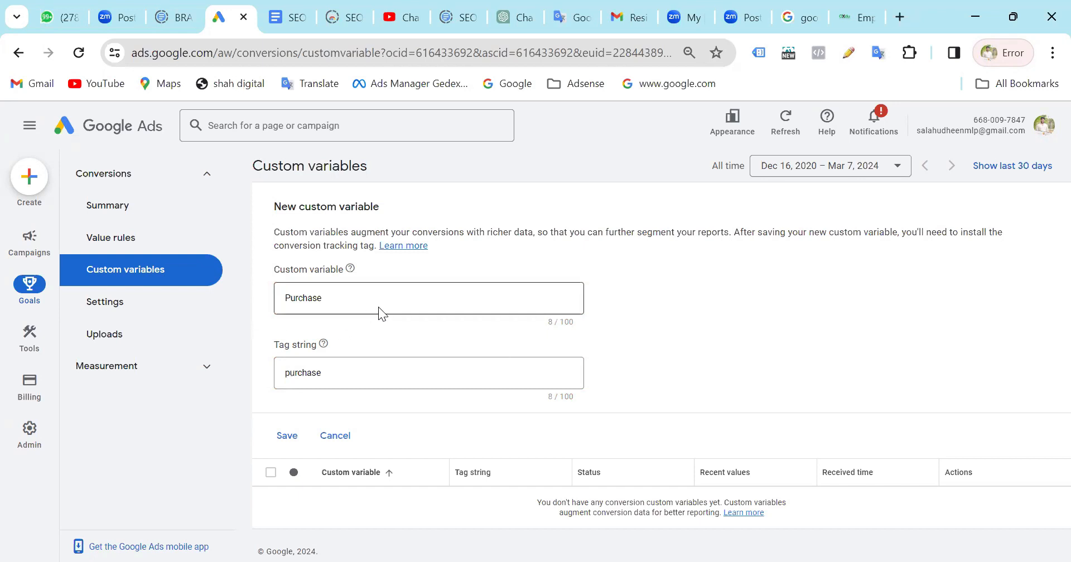
left_click(290, 442)
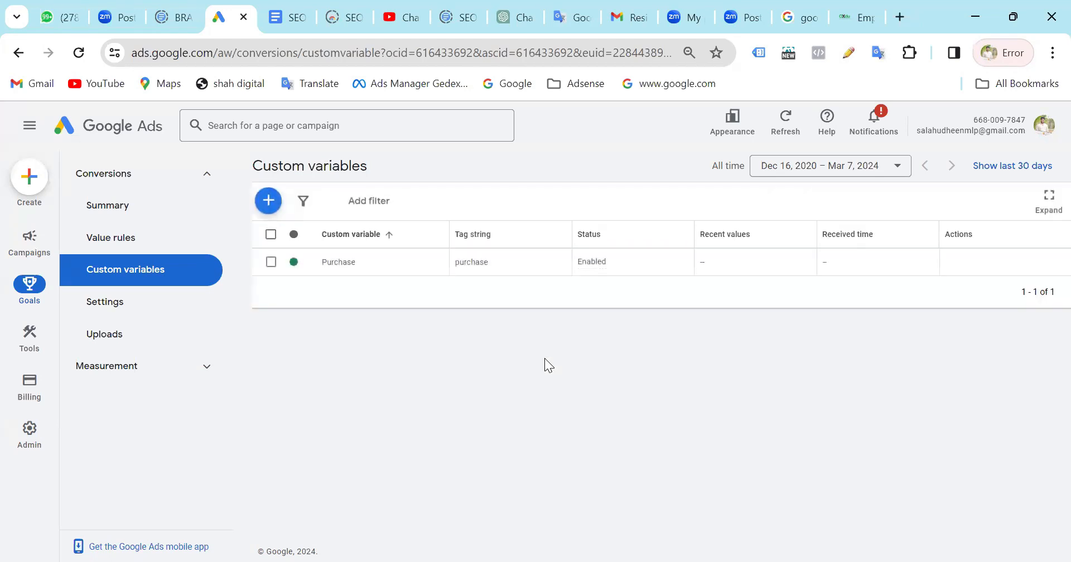
Select the Purchase custom variable in the table and look over its status options.
left_click(271, 262)
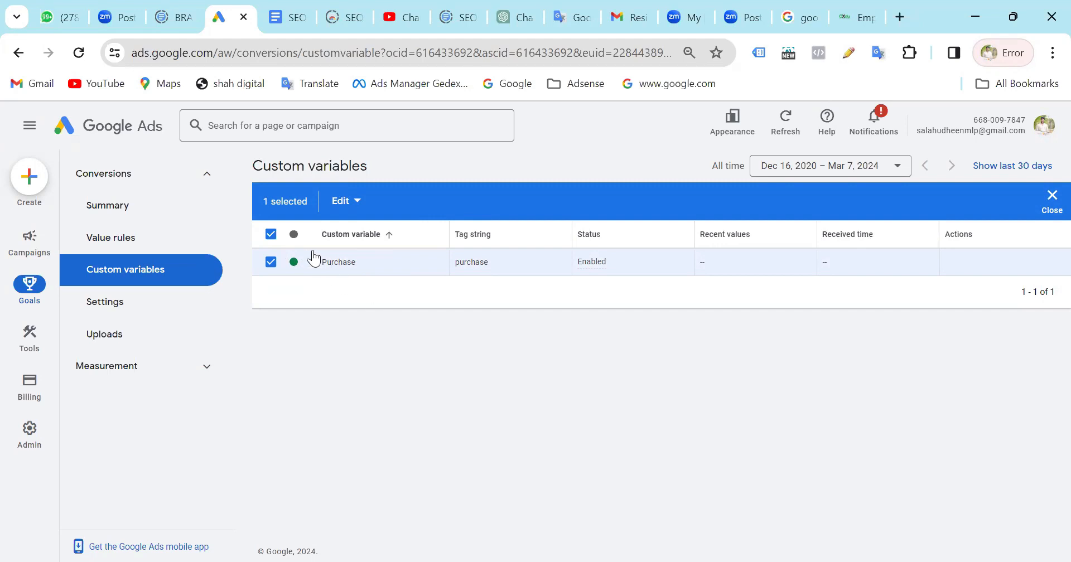
left_click(1051, 198)
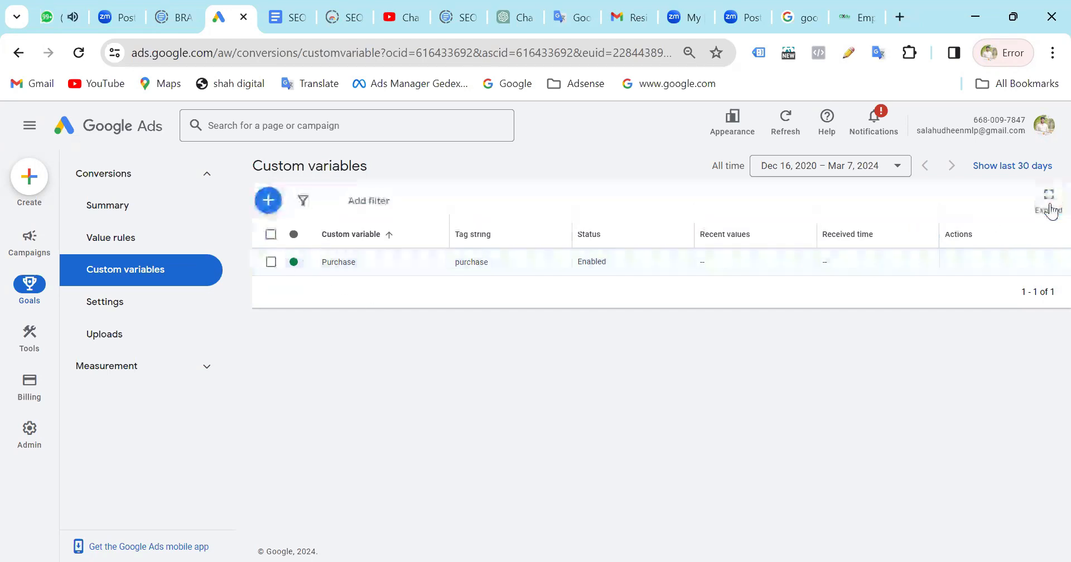
left_click(271, 261)
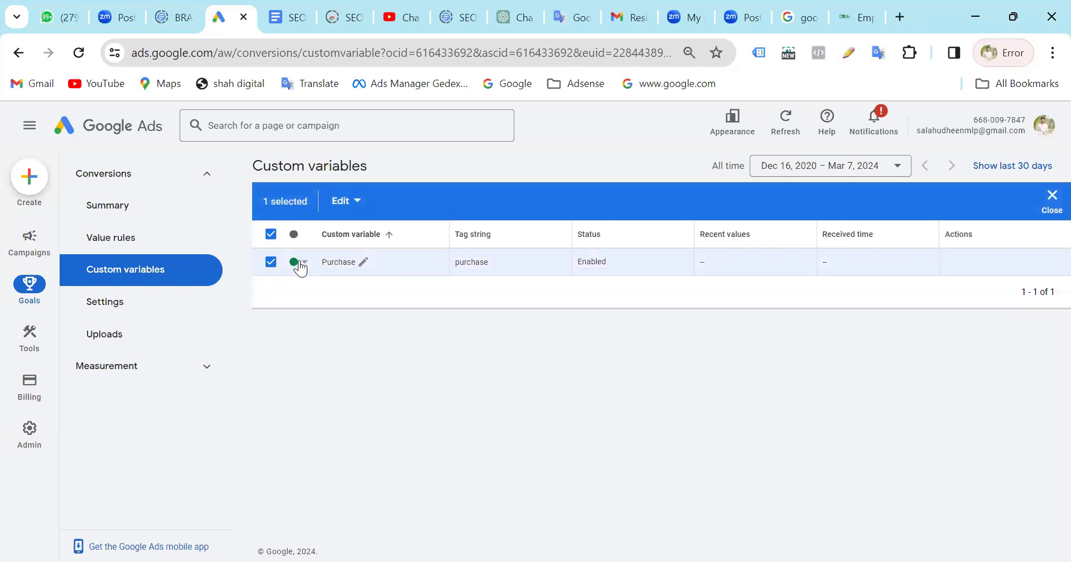
left_click(300, 266)
left_click(321, 306)
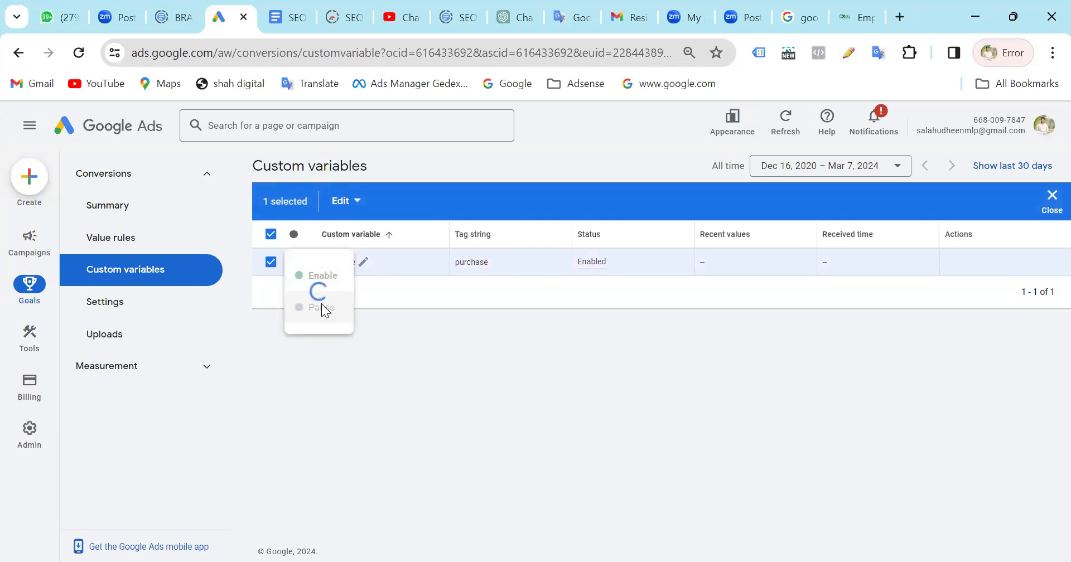
Open the conversion Settings page and look over the available default actions under Call conversion action.
left_click(100, 312)
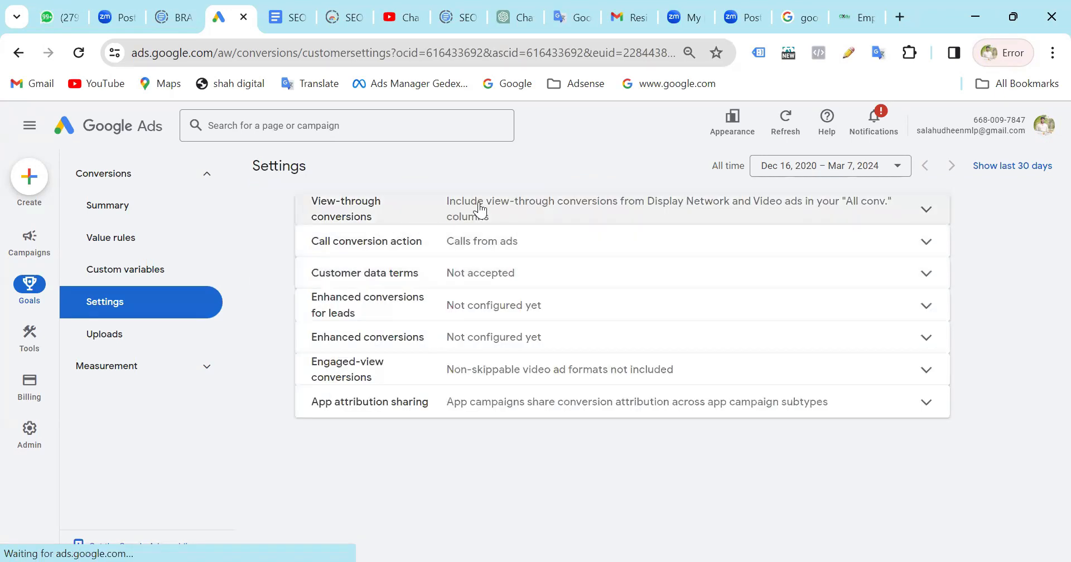
left_click(935, 217)
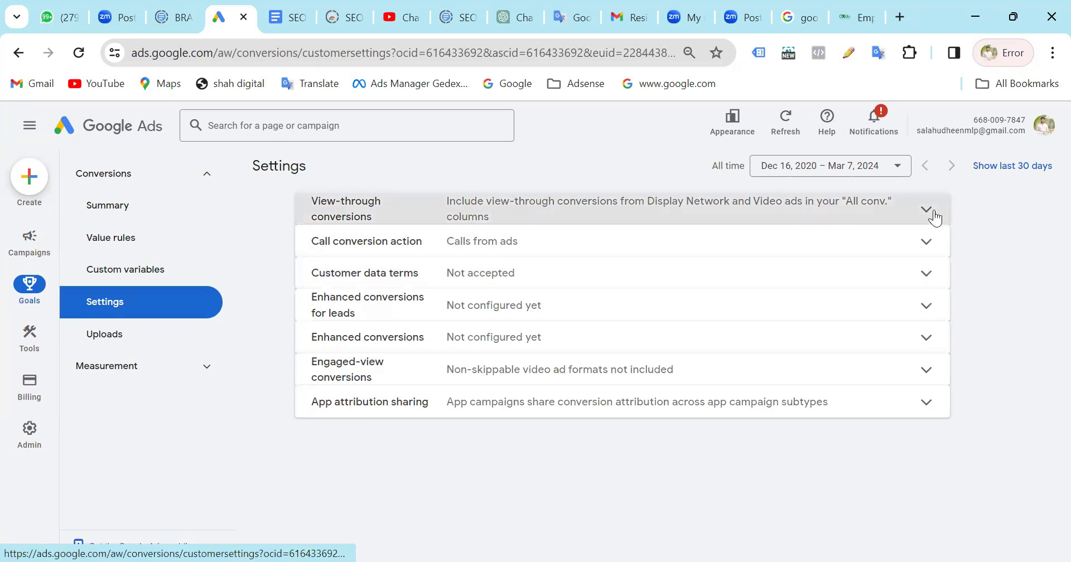
left_click(934, 309)
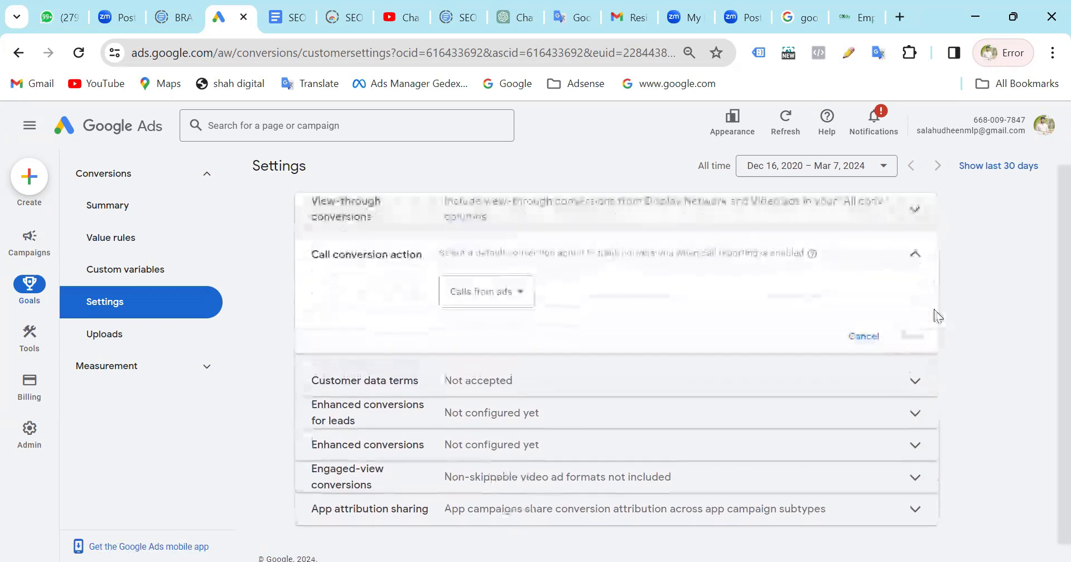
left_click(509, 291)
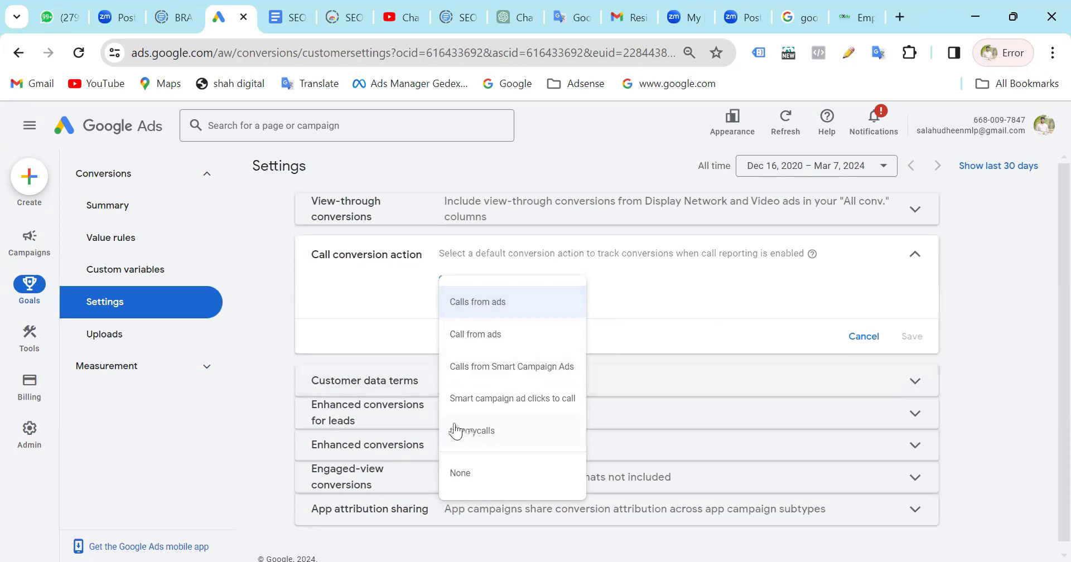
left_click(764, 294)
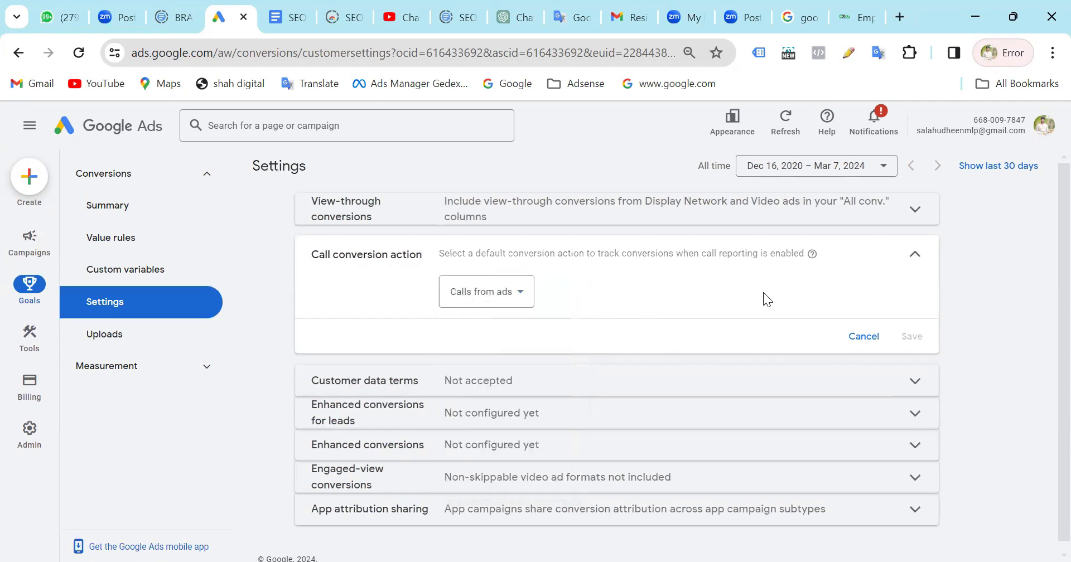
left_click(500, 297)
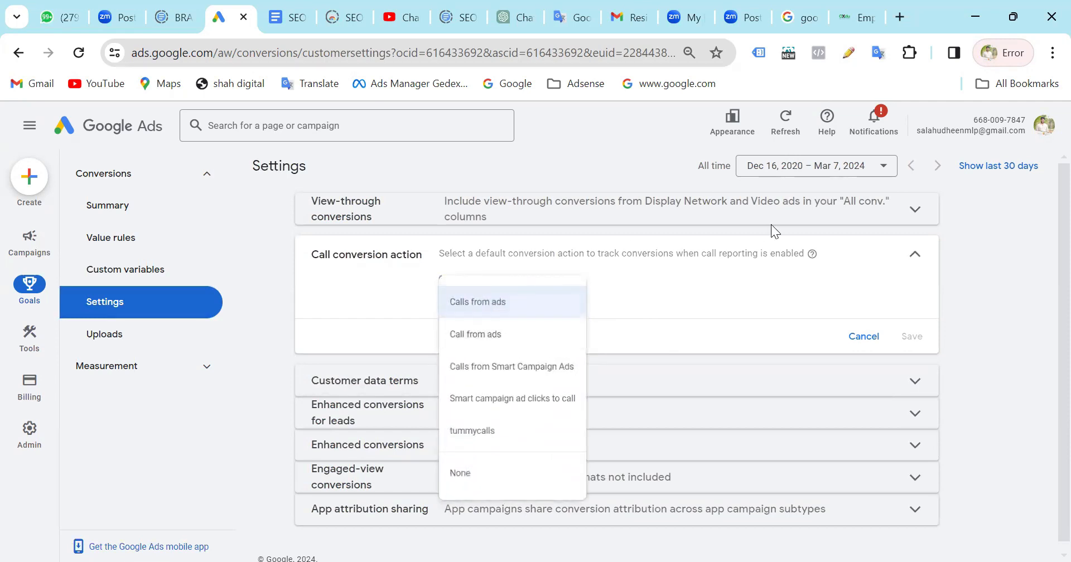
left_click(1038, 257)
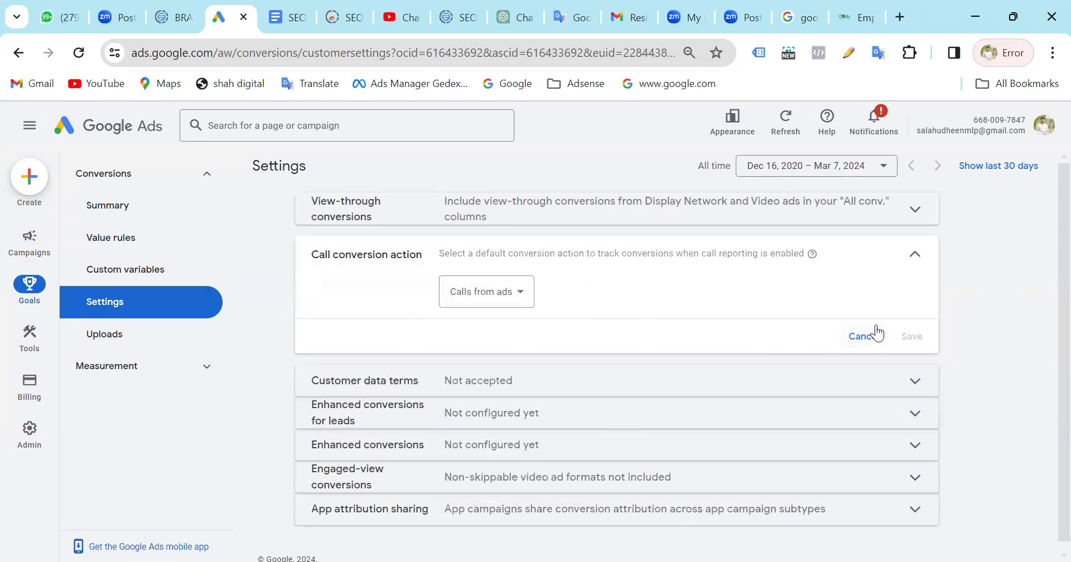
Accept the customer data terms on behalf of the company and save the setting.
left_click(859, 384)
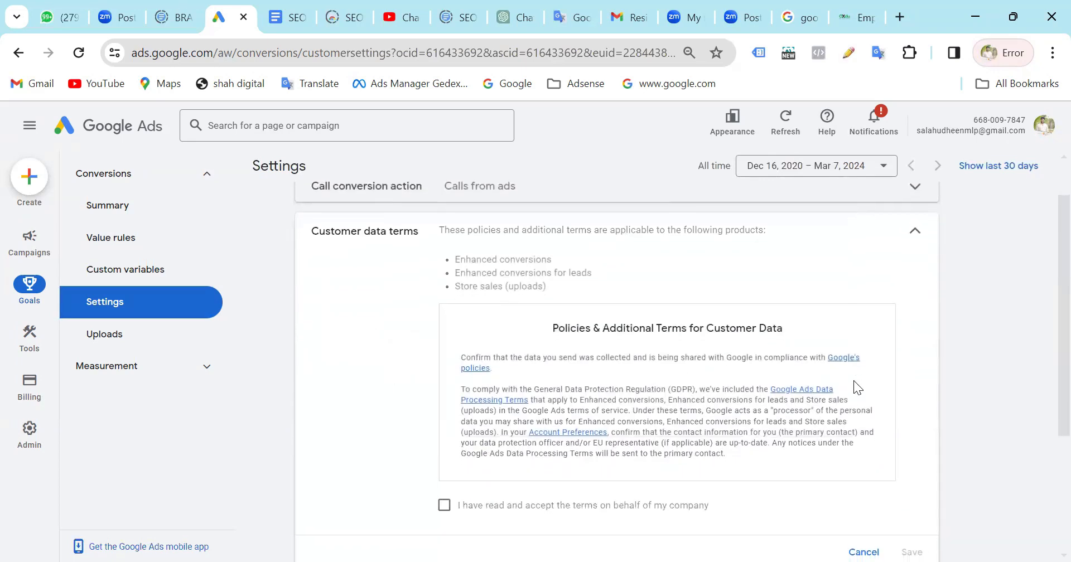
scroll(854, 380, "down", 3)
left_click(444, 356)
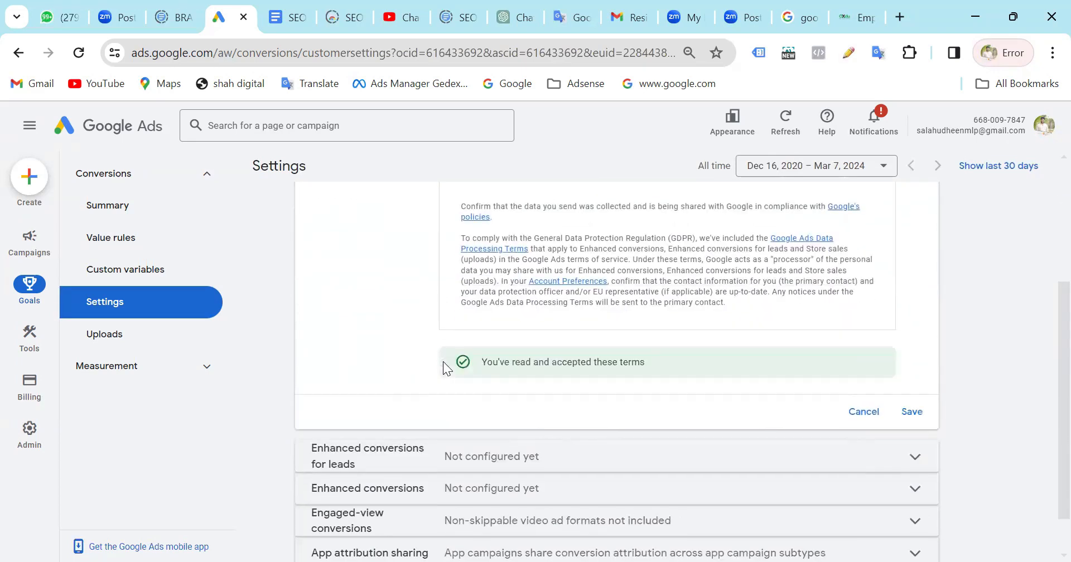
scroll(844, 308, "up", 3)
scroll(844, 308, "down", 3)
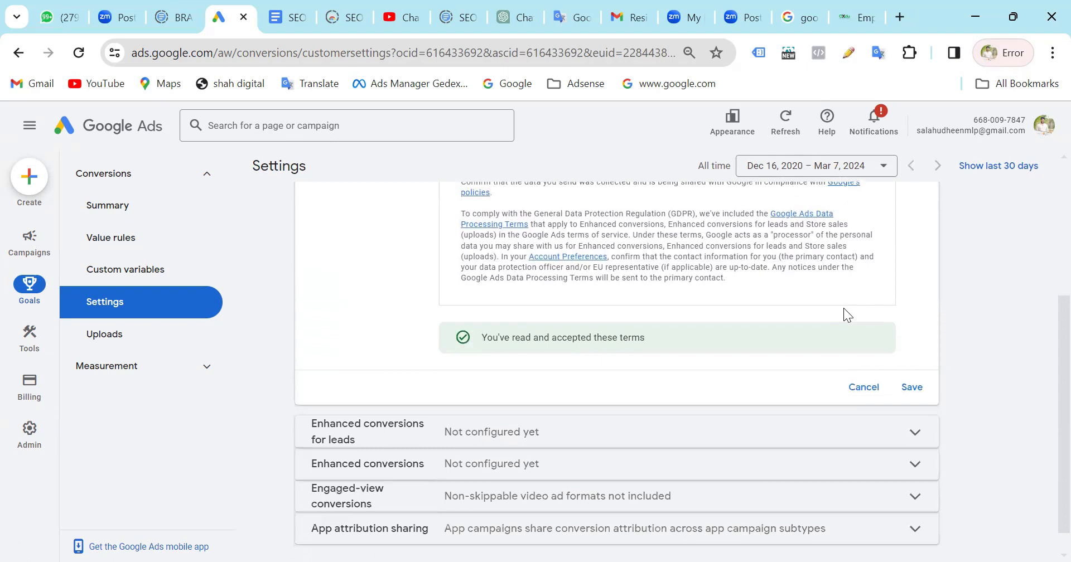
left_click(912, 389)
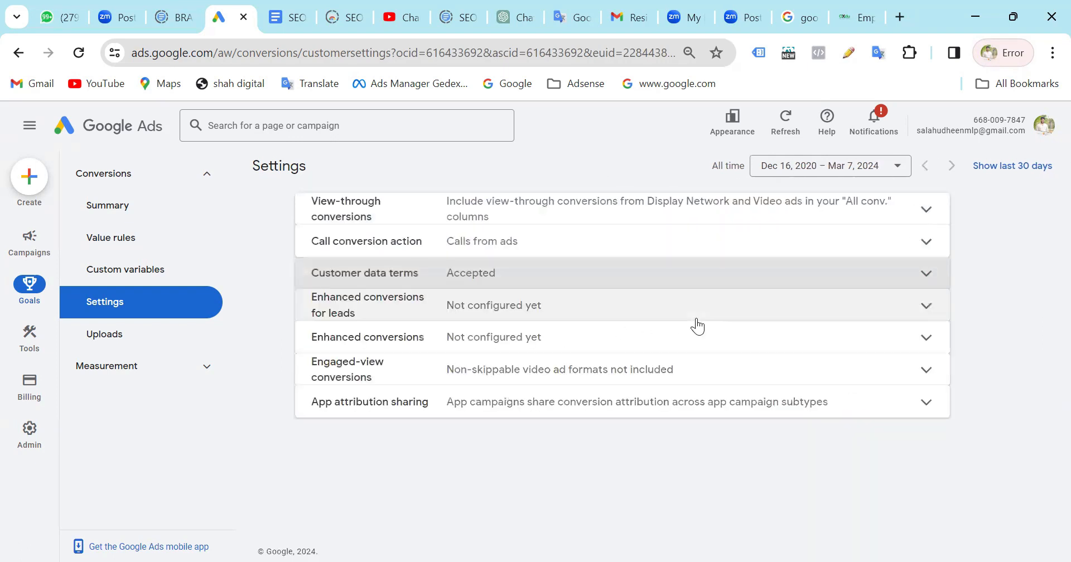
Turn on enhanced conversions for leads and look over the methods for managing user-provided data.
left_click(505, 308)
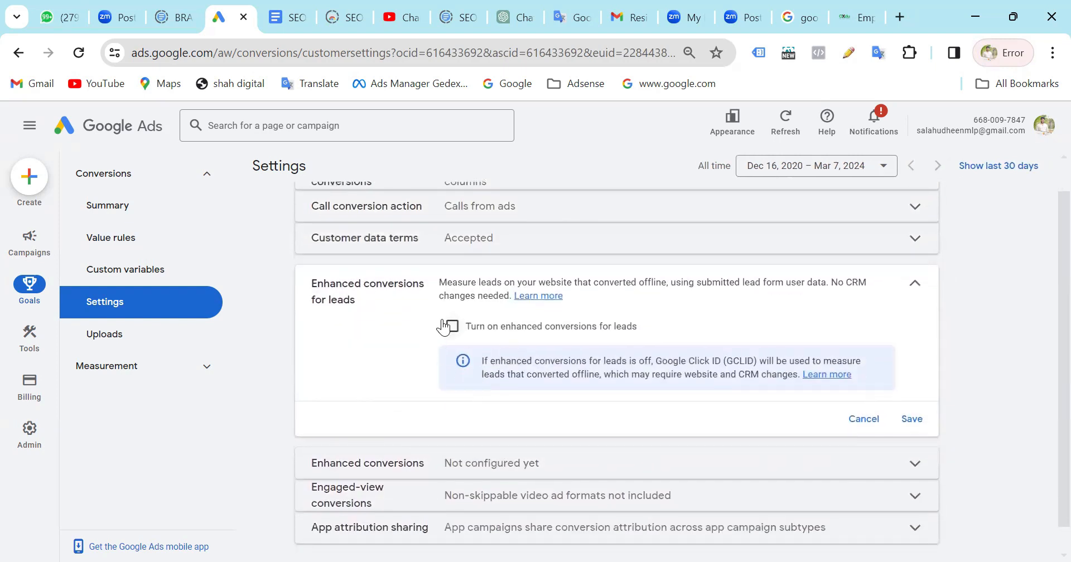
left_click(444, 328)
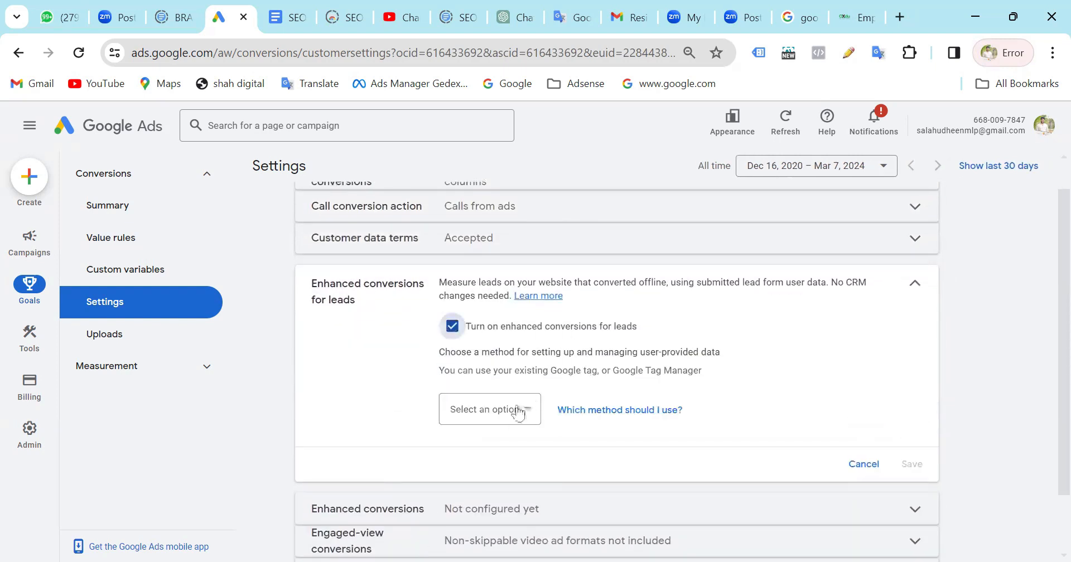
left_click(514, 413)
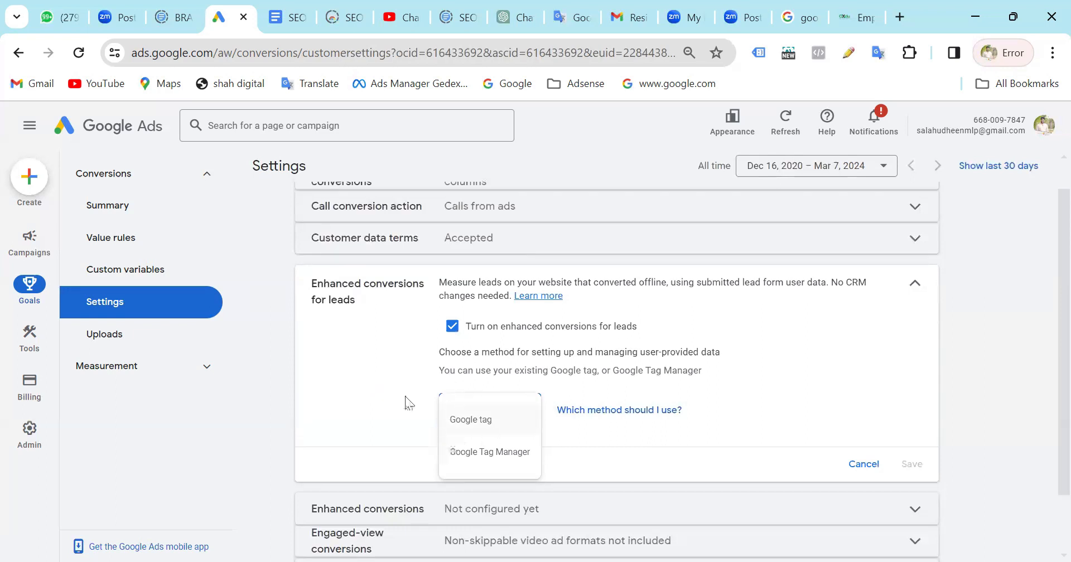
left_click(616, 373)
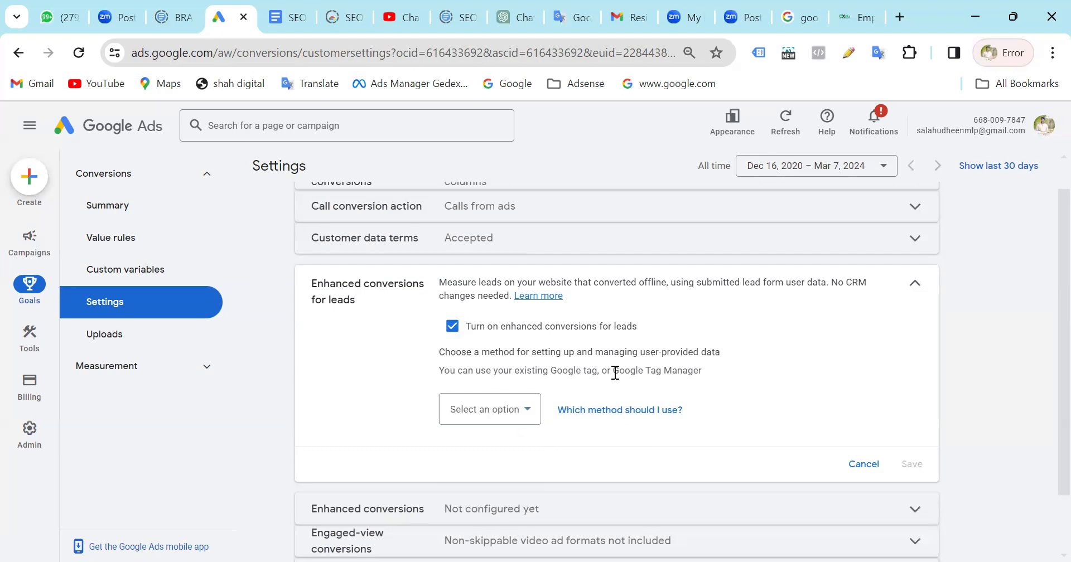
left_click(513, 411)
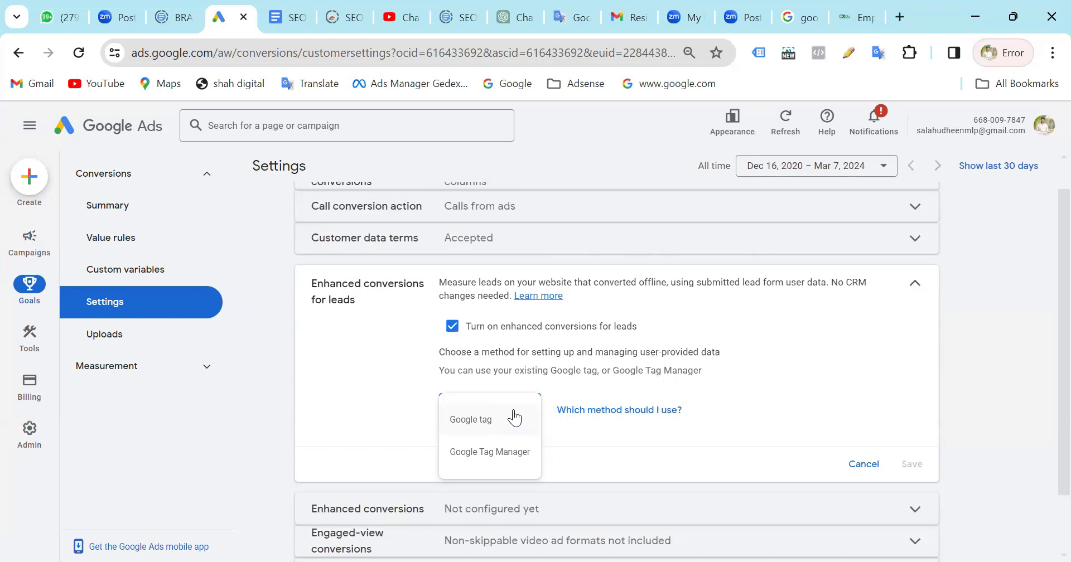
left_click(739, 340)
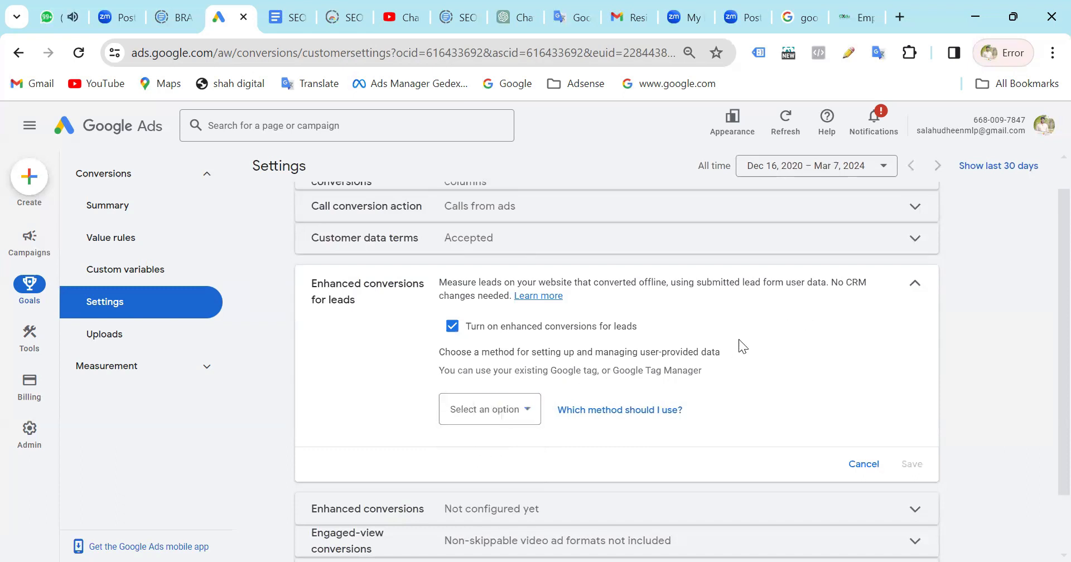
Choose Google Tag Manager as the method for enhanced conversions for leads and save the setting.
left_click(469, 409)
left_click(517, 453)
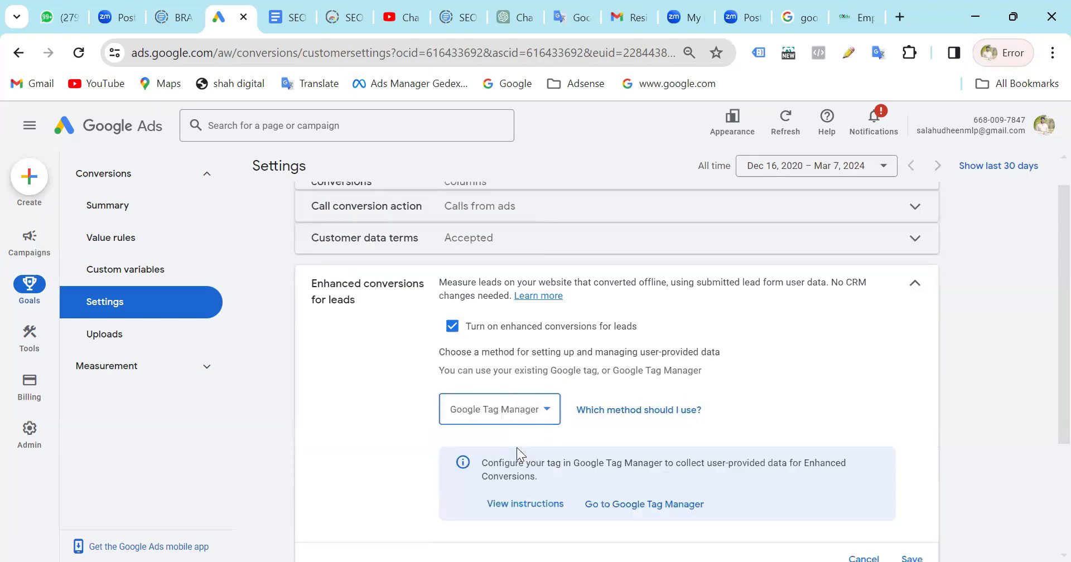
left_click(491, 408)
left_click(703, 333)
scroll(703, 333, "down", 3)
left_click(915, 394)
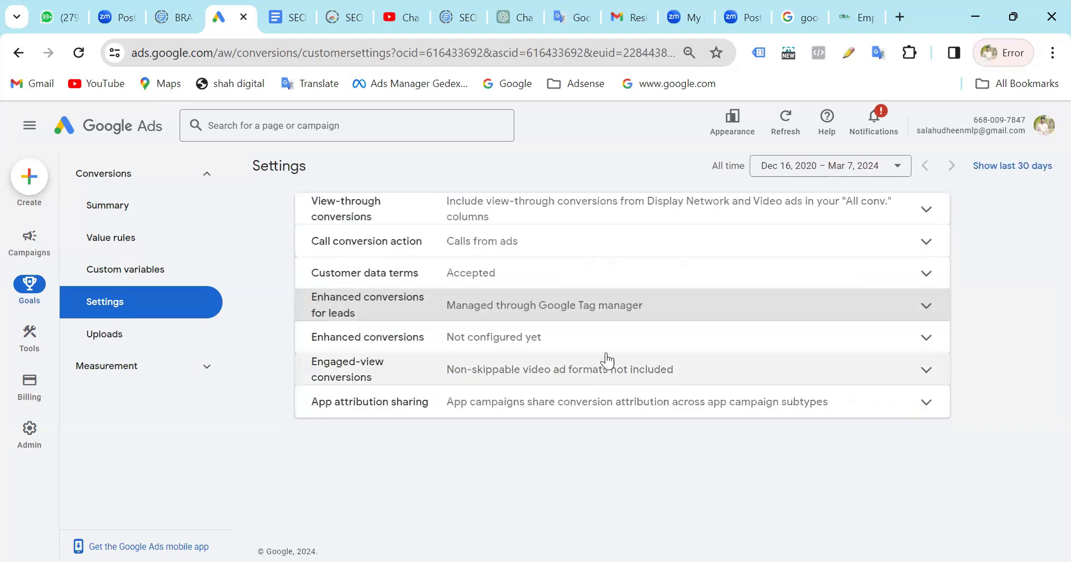
Try turning on enhanced conversions and agreeing to the customer data terms.
left_click(574, 341)
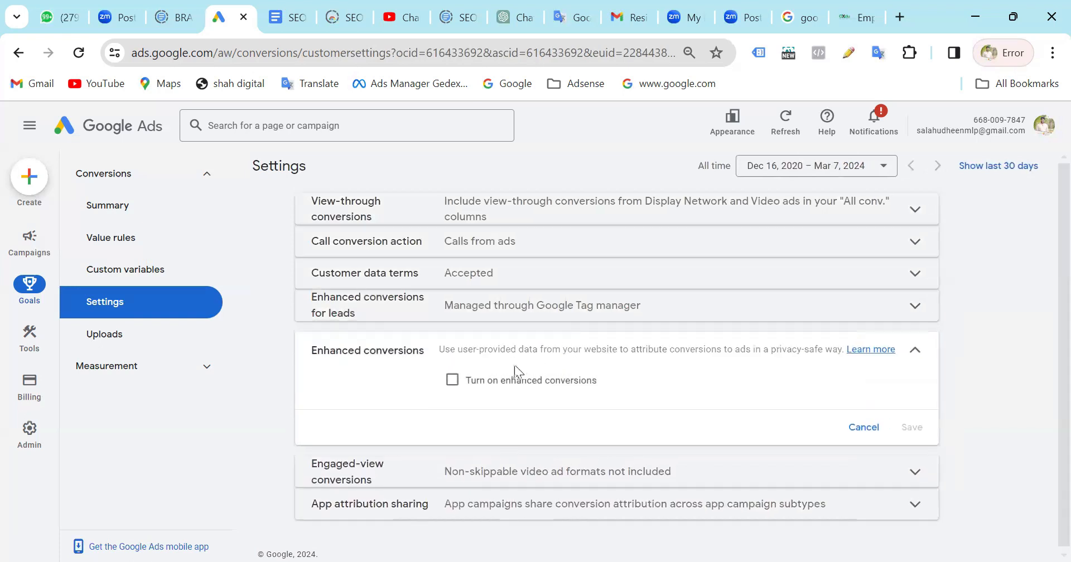
left_click(524, 380)
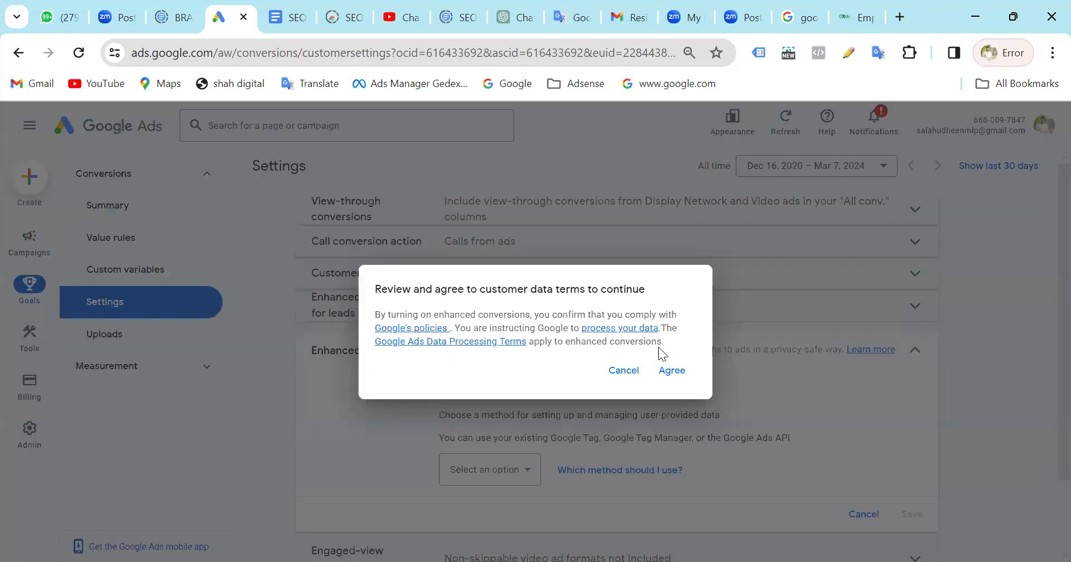
left_click(667, 371)
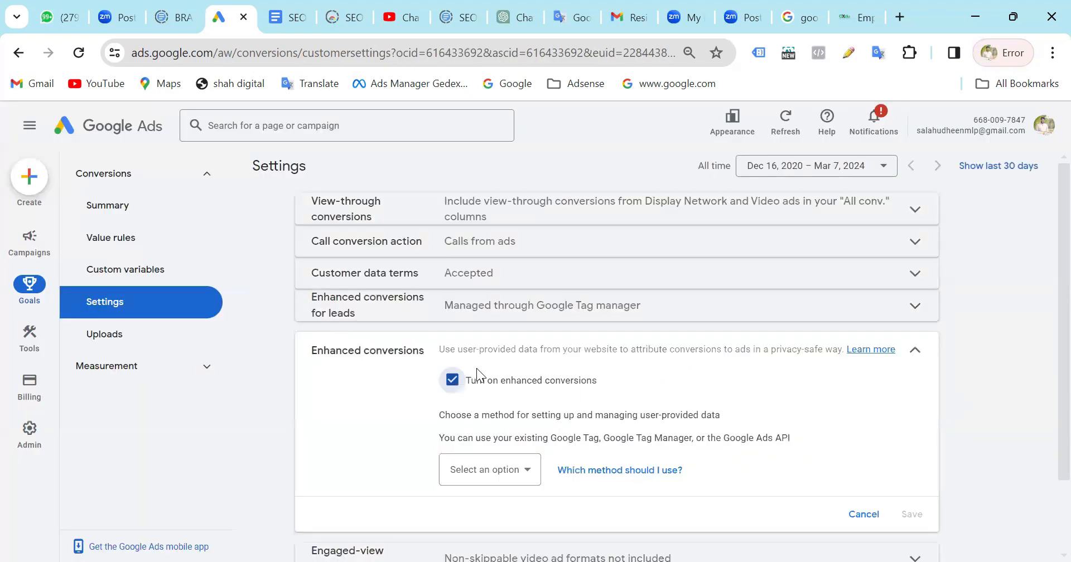
left_click(452, 384)
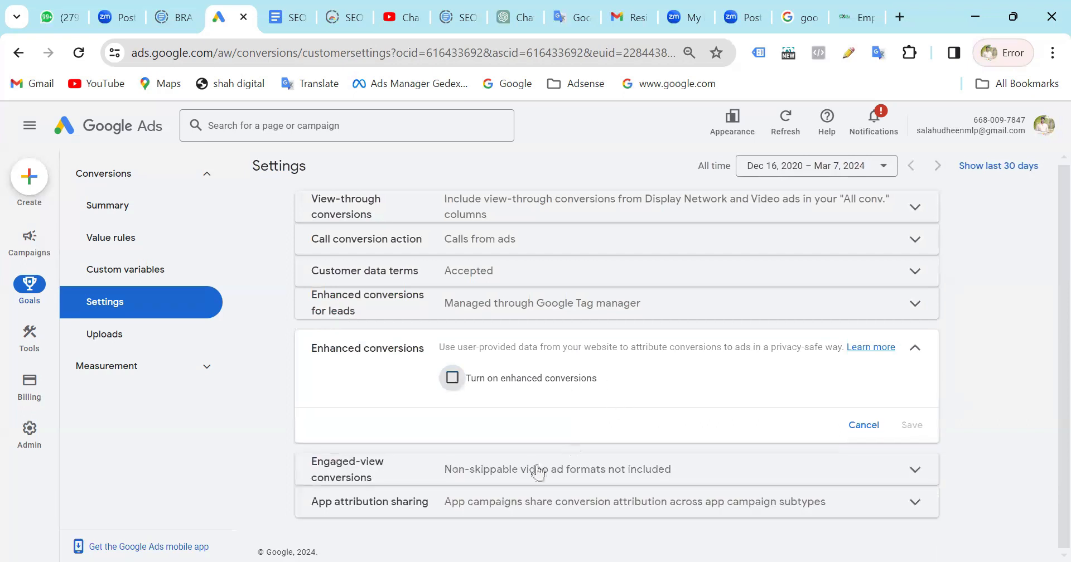
Include non-skippable video ad formats in engaged-view conversions and save the setting.
left_click(488, 478)
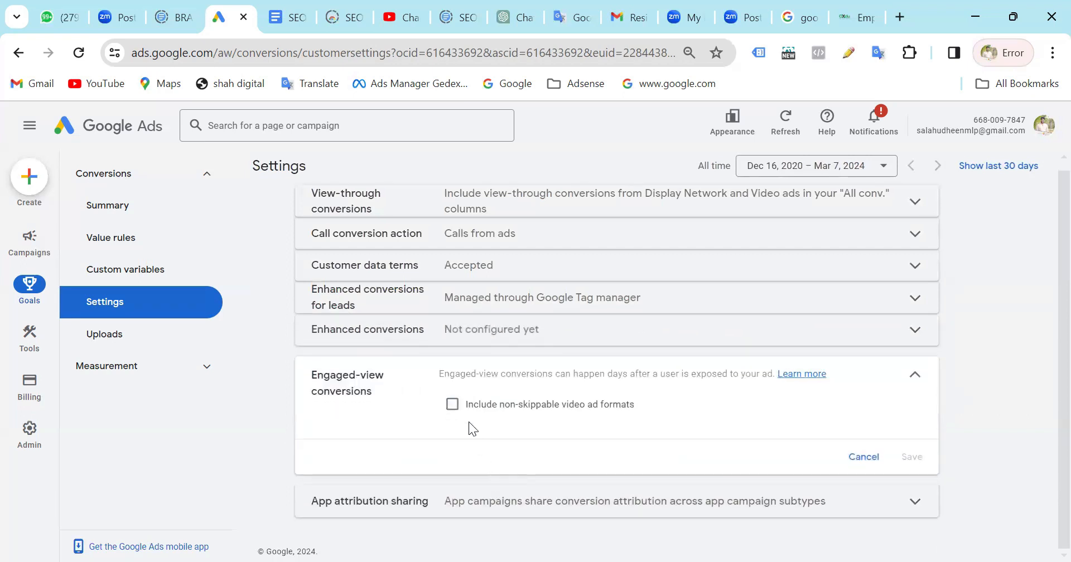
left_click(452, 406)
left_click(913, 459)
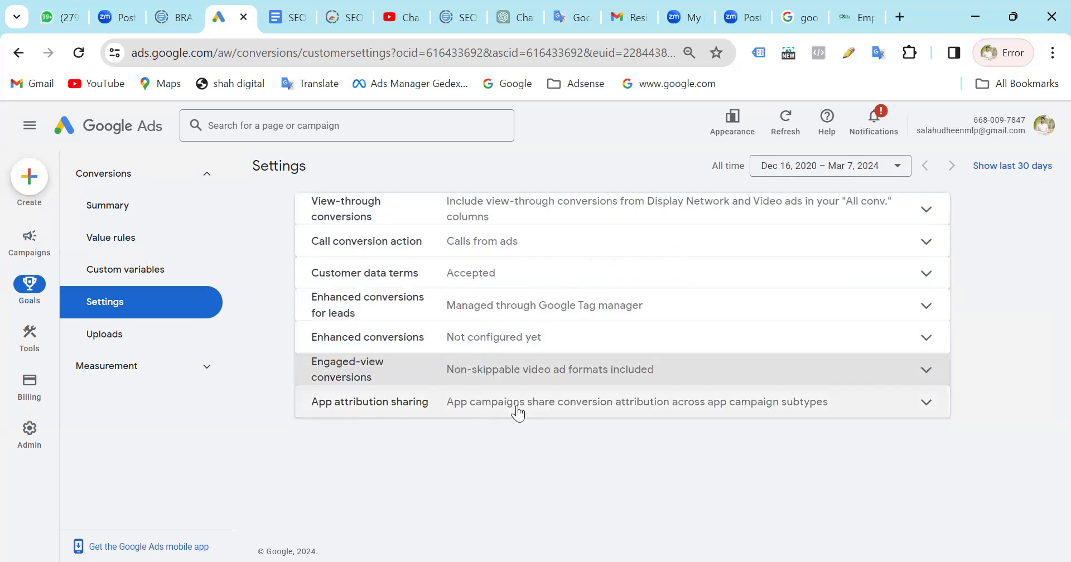
Look over the app attribution sharing options, cancel without changes, and open the conversion Uploads page.
left_click(518, 411)
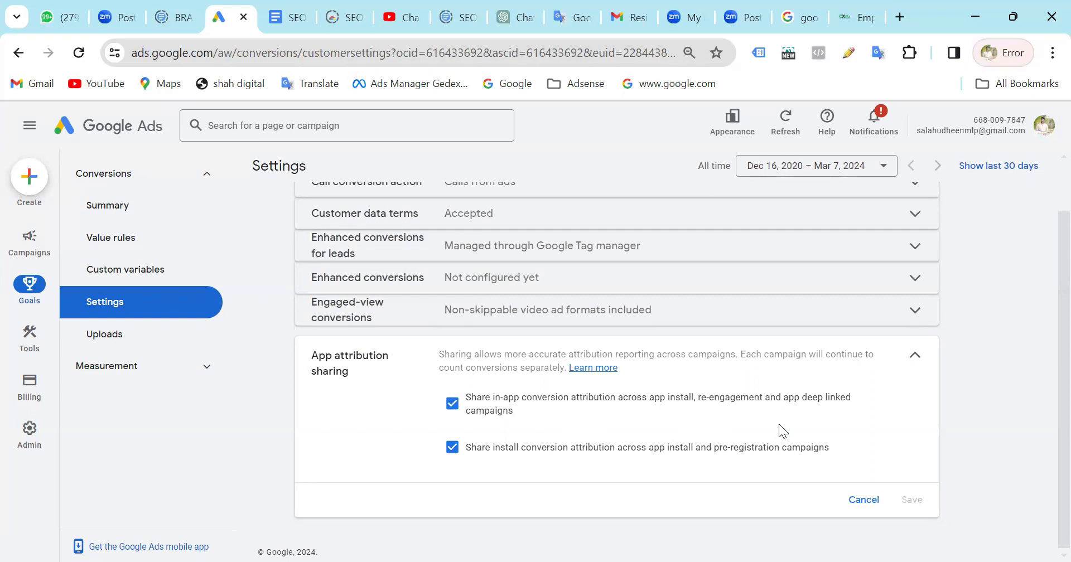
left_click(864, 494)
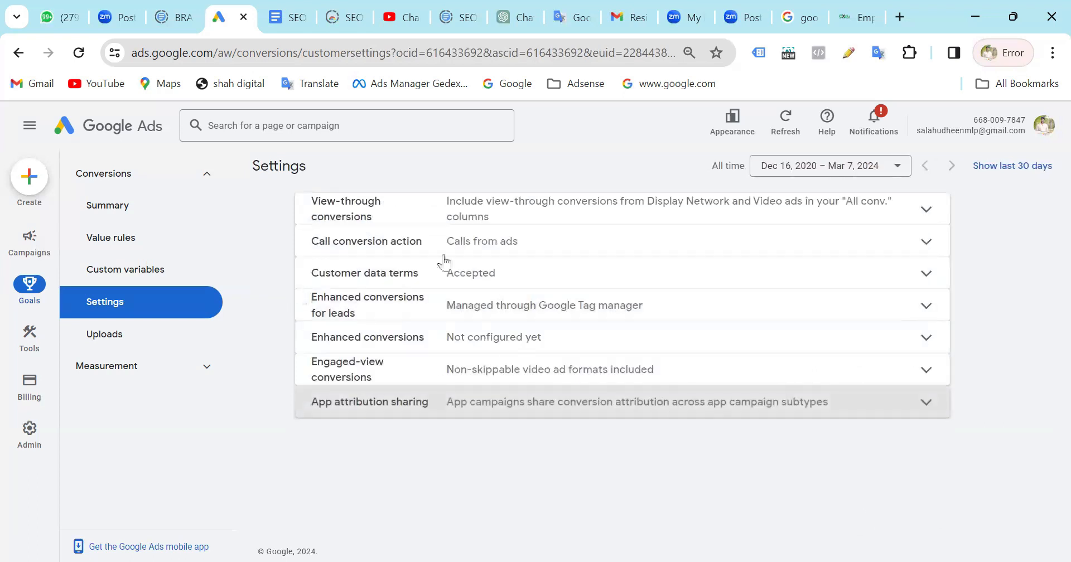
left_click(145, 352)
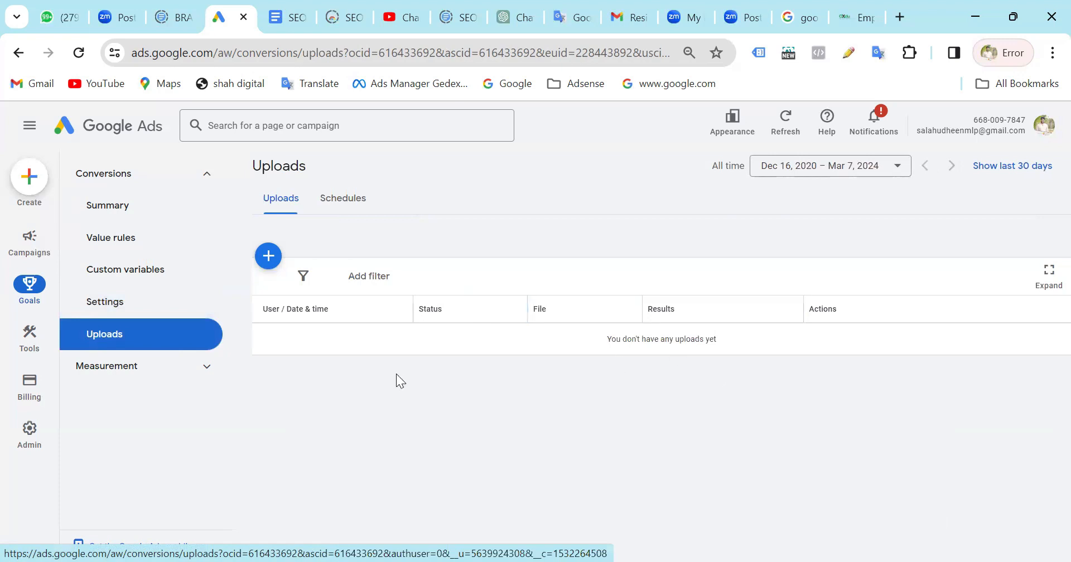
Open the Attribution overview under Measurement and examine its path analysis, device analysis, model comparison and top assisting campaigns cards.
left_click(122, 372)
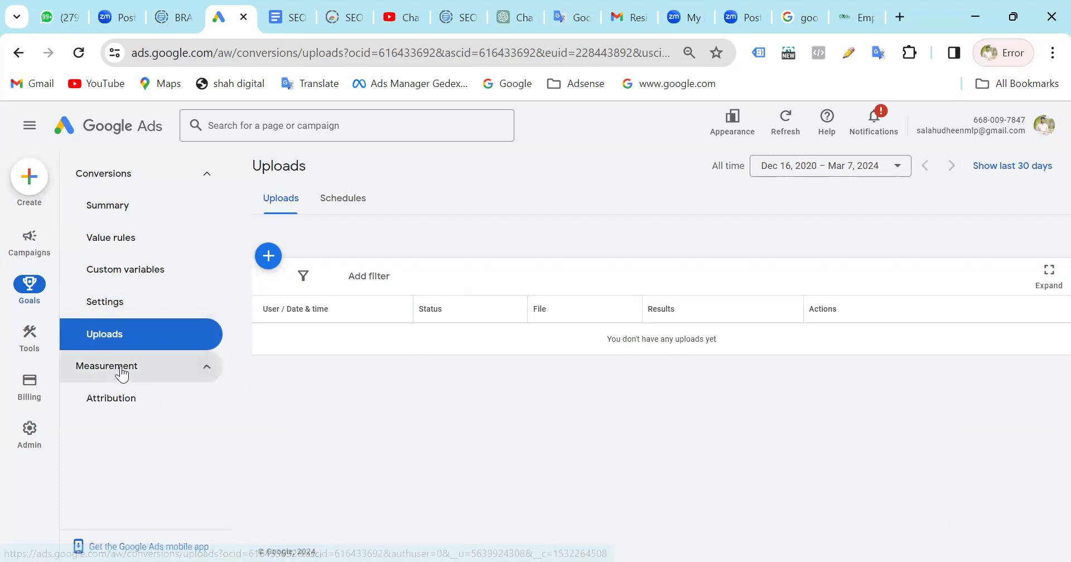
left_click(201, 402)
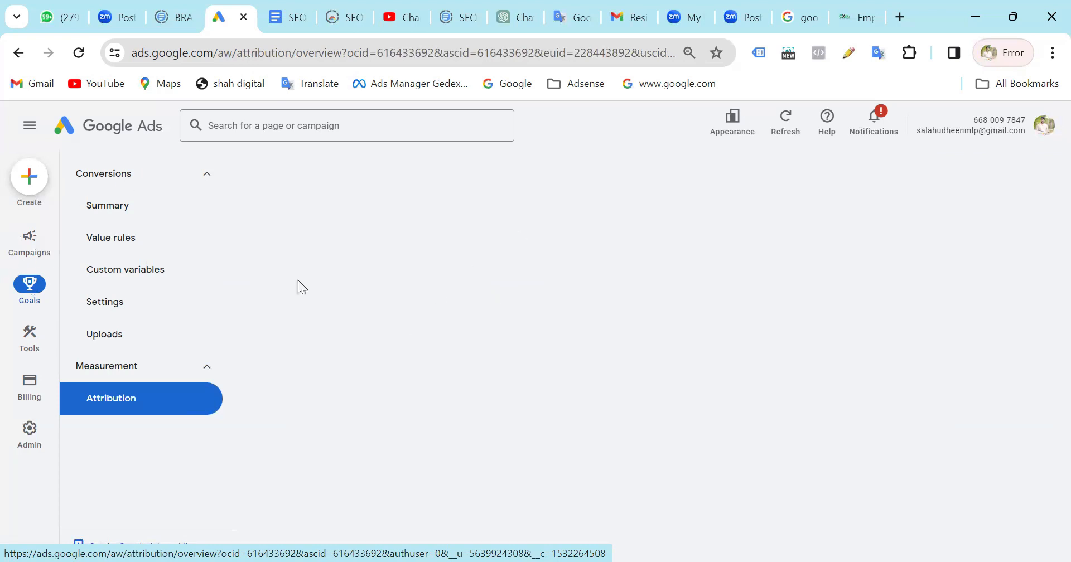
scroll(712, 475, "down", 2)
scroll(713, 476, "down", 1)
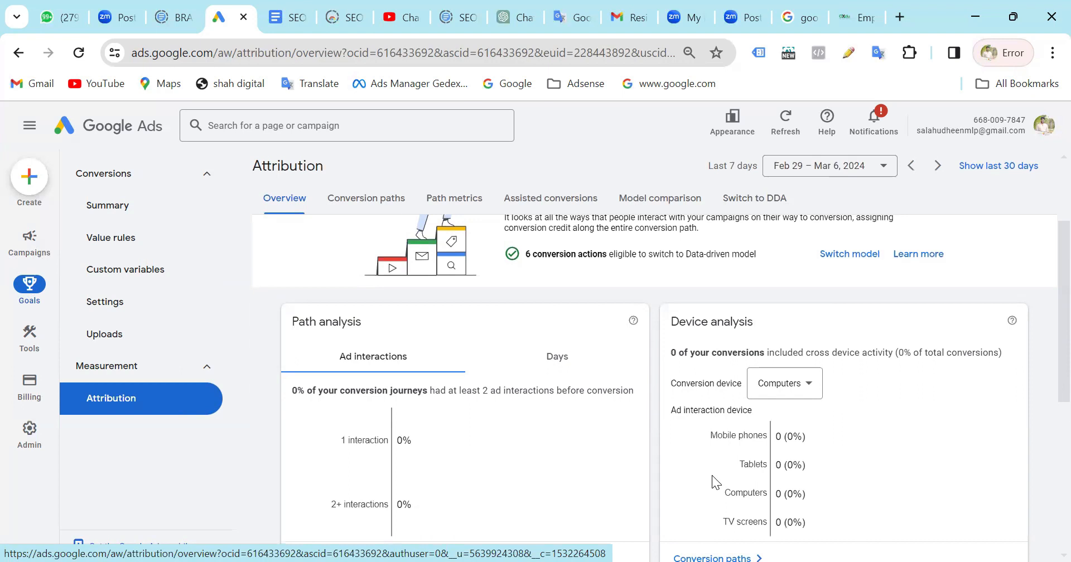
scroll(597, 322, "down", 5)
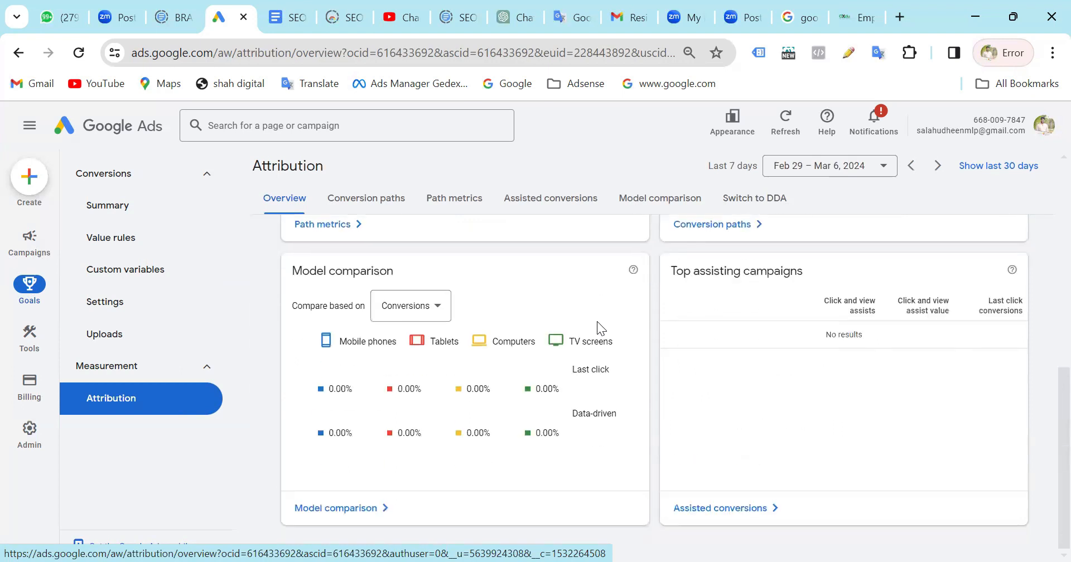
scroll(597, 321, "up", 7)
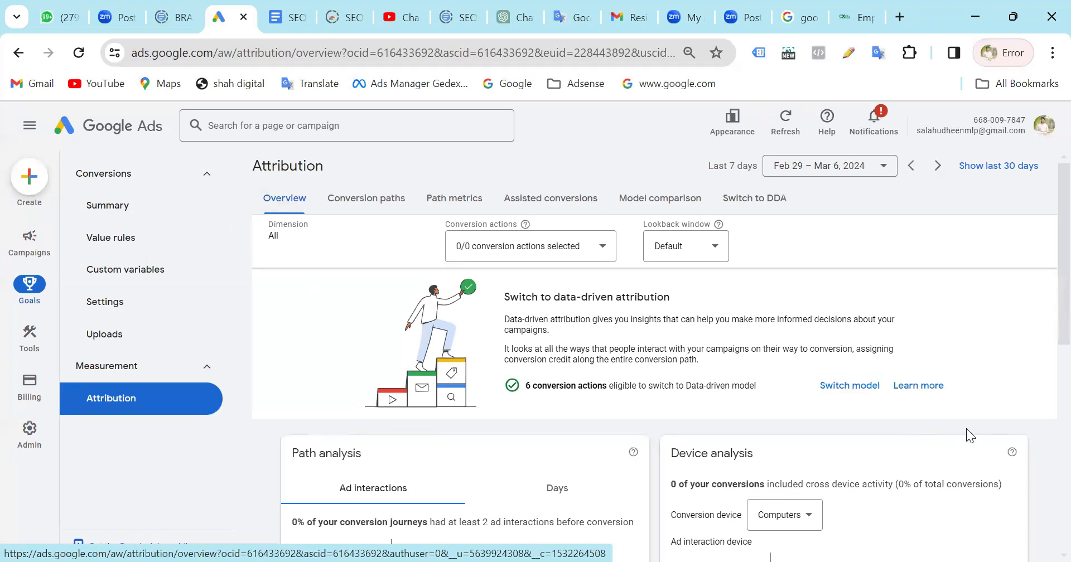
Recheck the Attribution overview from the data-driven attribution banner through the model comparison and top assisting campaigns cards.
scroll(631, 410, "down", 4)
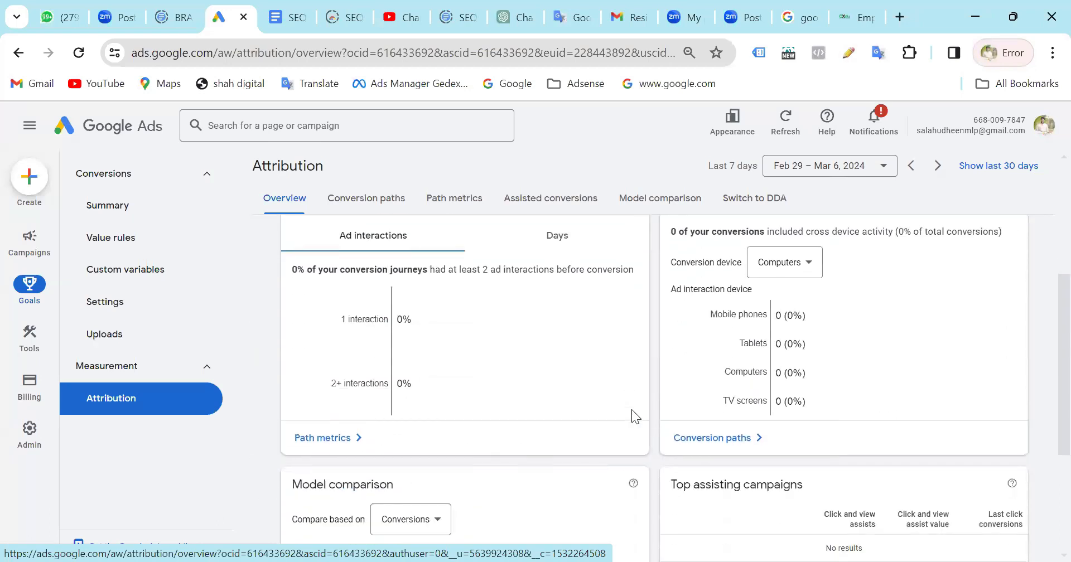
scroll(632, 410, "up", 4)
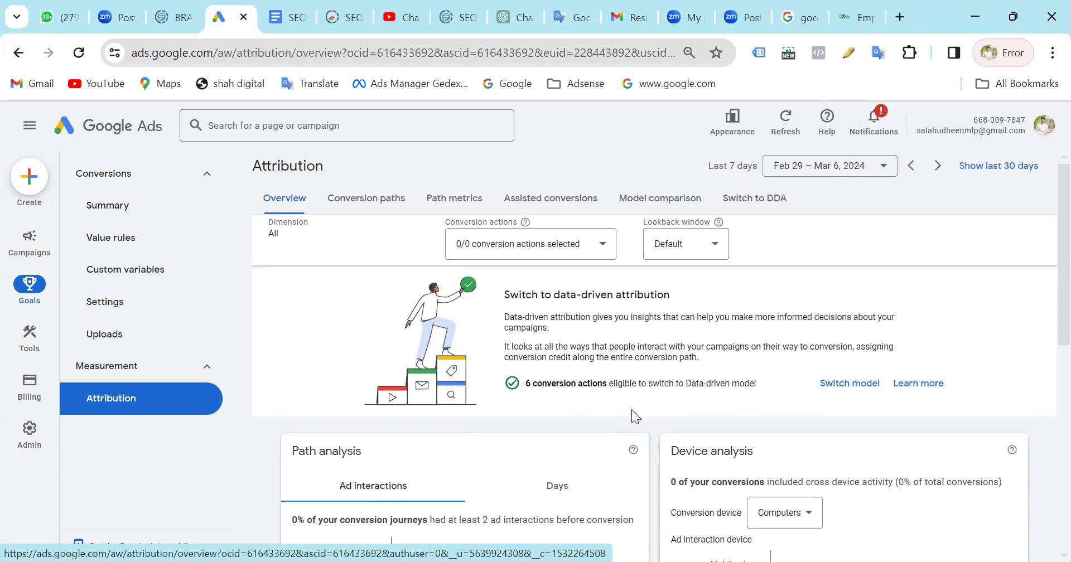
scroll(632, 409, "down", 8)
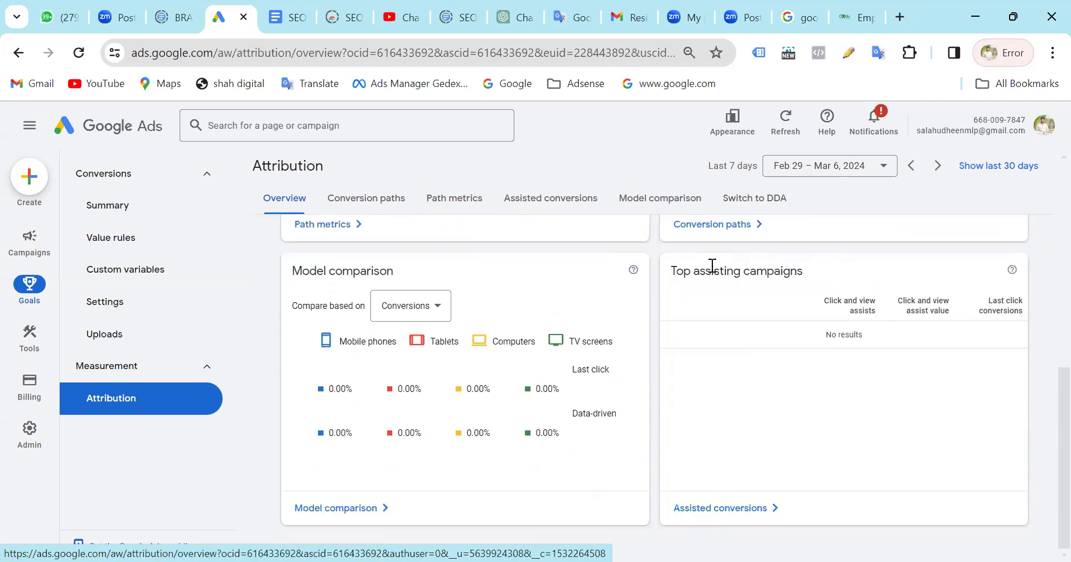
scroll(712, 266, "up", 8)
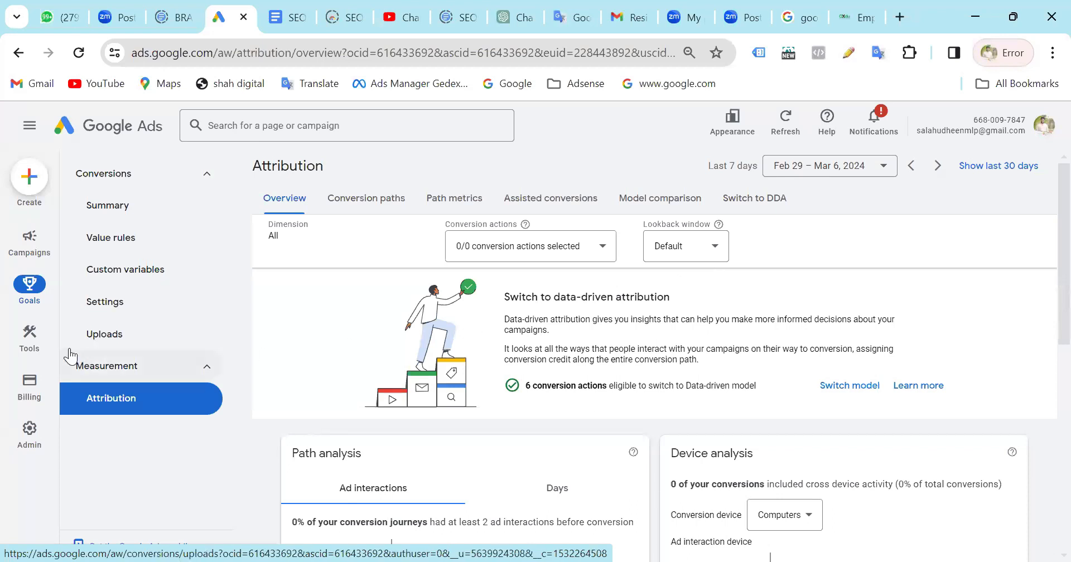
Open the Planning tools and go from Keyword Planner to the Performance Planner page.
left_click(25, 330)
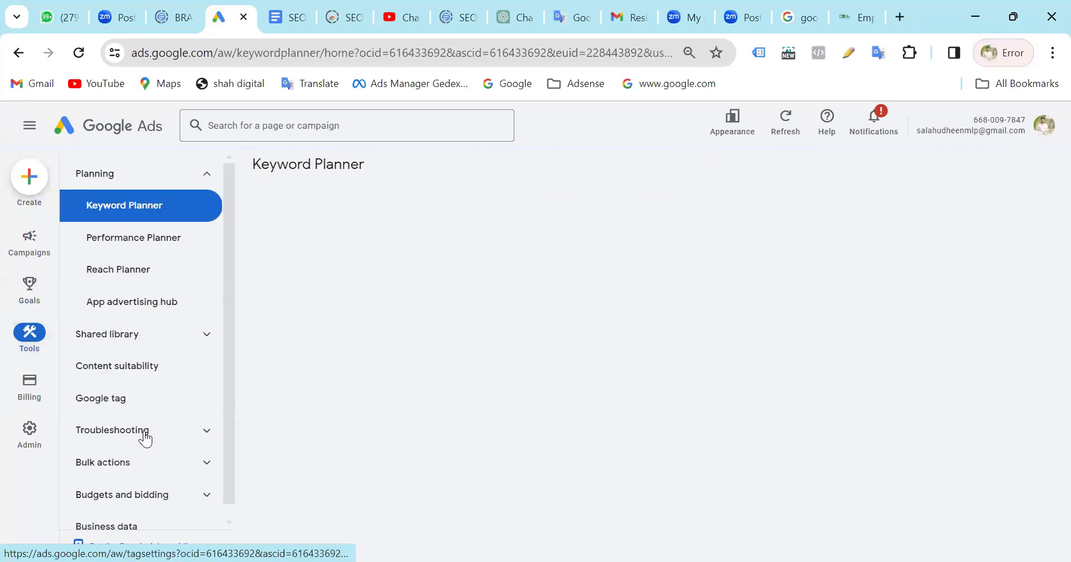
scroll(145, 184, "down", 1)
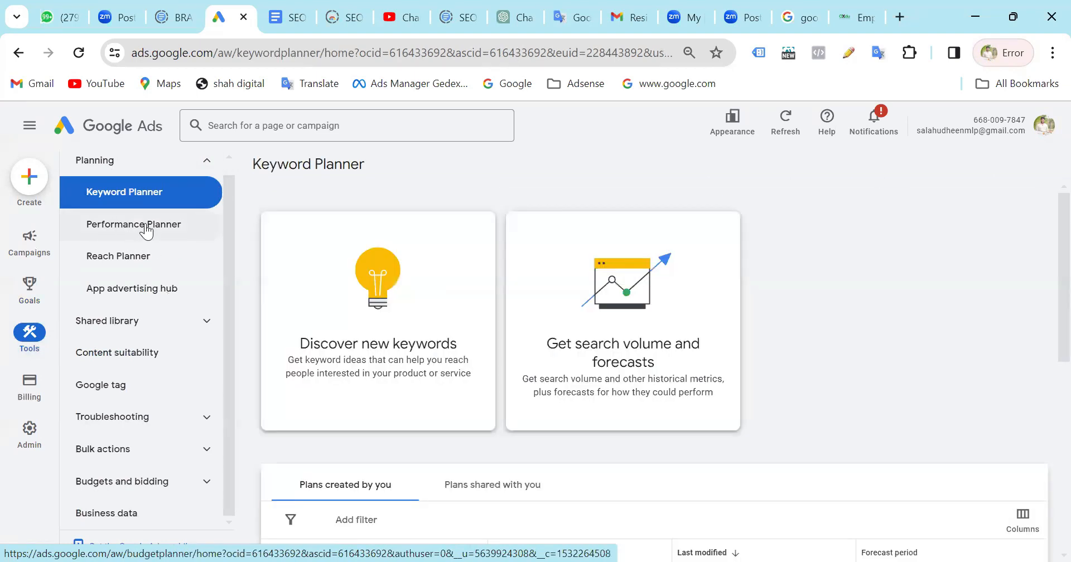
left_click(146, 226)
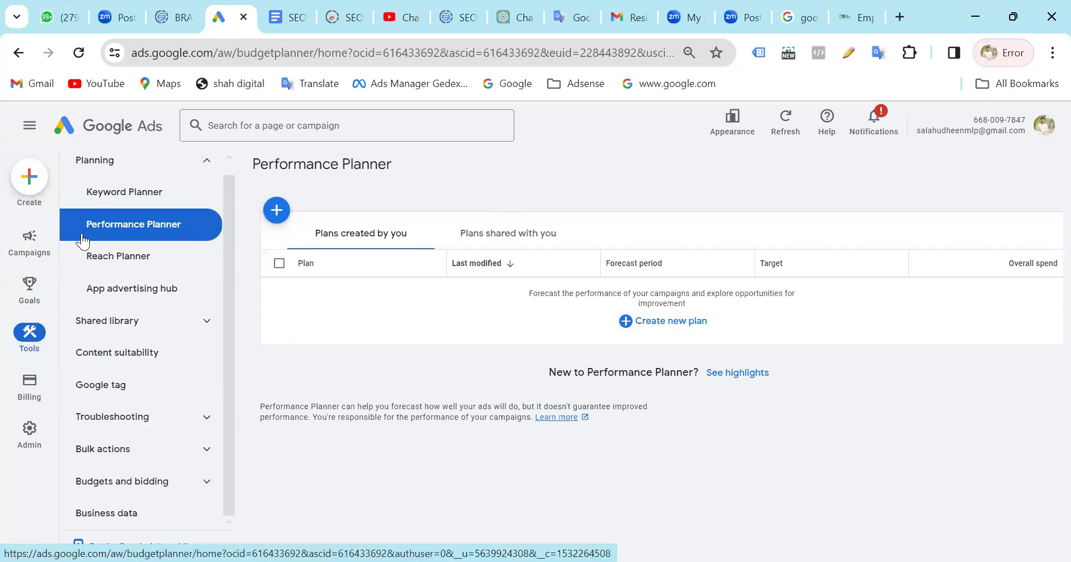
Open the App advertising hub and look over Web to App Connect's introduction, performance overview and conversion tracking setup.
left_click(169, 290)
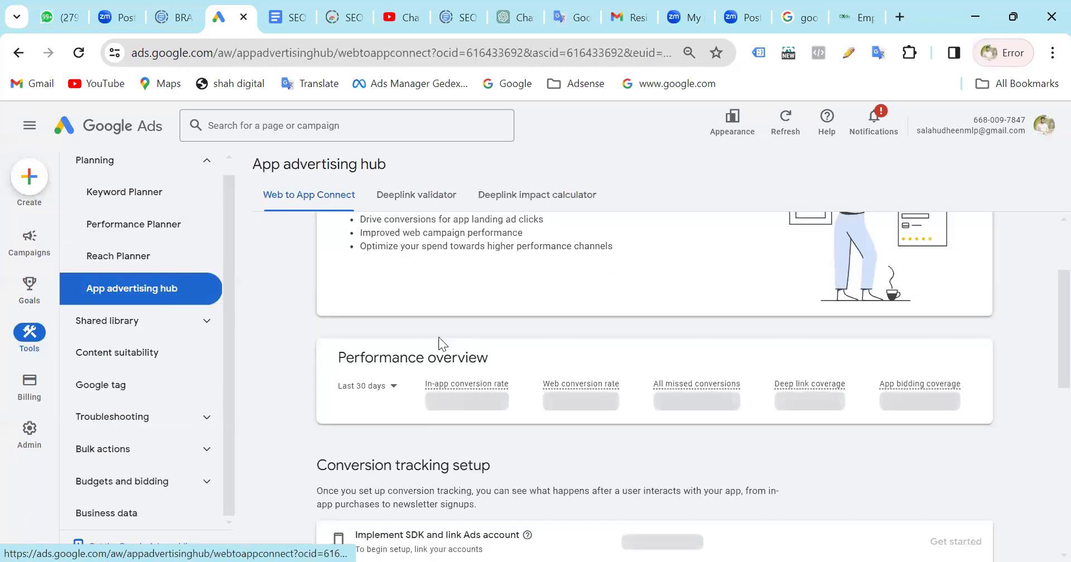
scroll(566, 363, "up", 2)
scroll(566, 363, "up", 1)
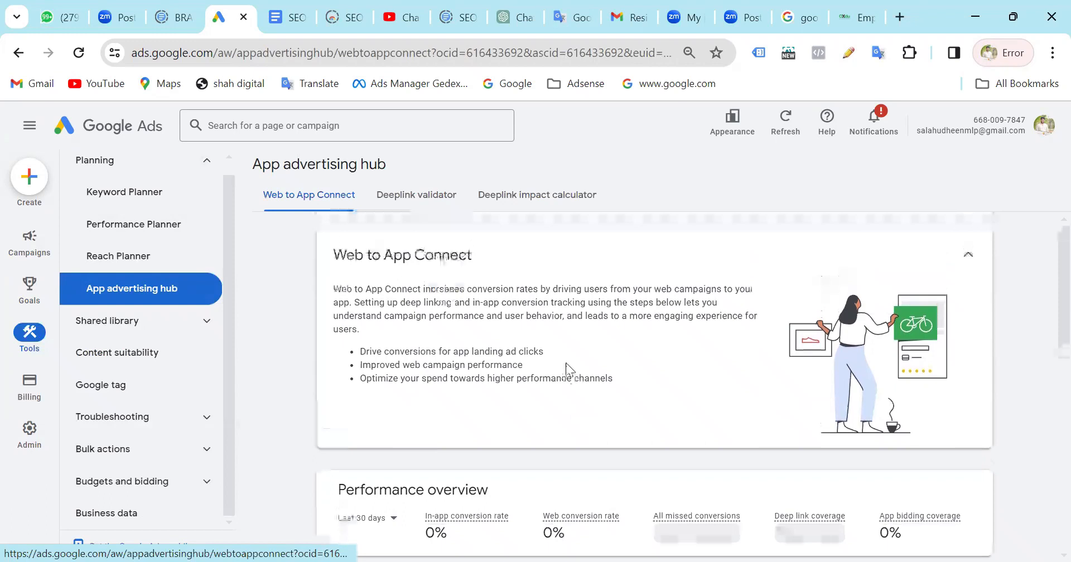
scroll(566, 362, "down", 5)
scroll(566, 362, "up", 1)
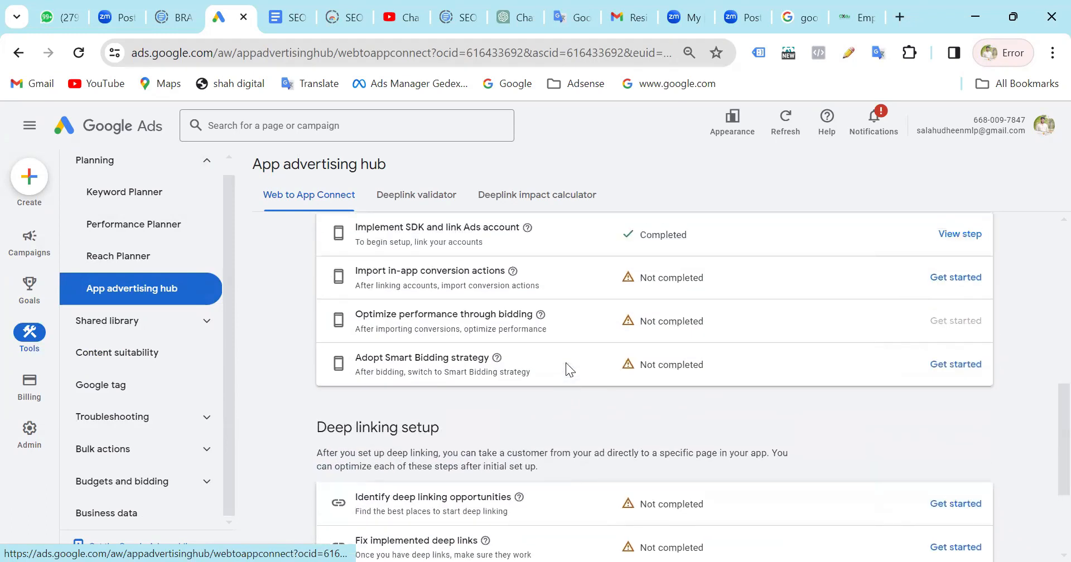
scroll(566, 363, "up", 1)
scroll(566, 370, "up", 1)
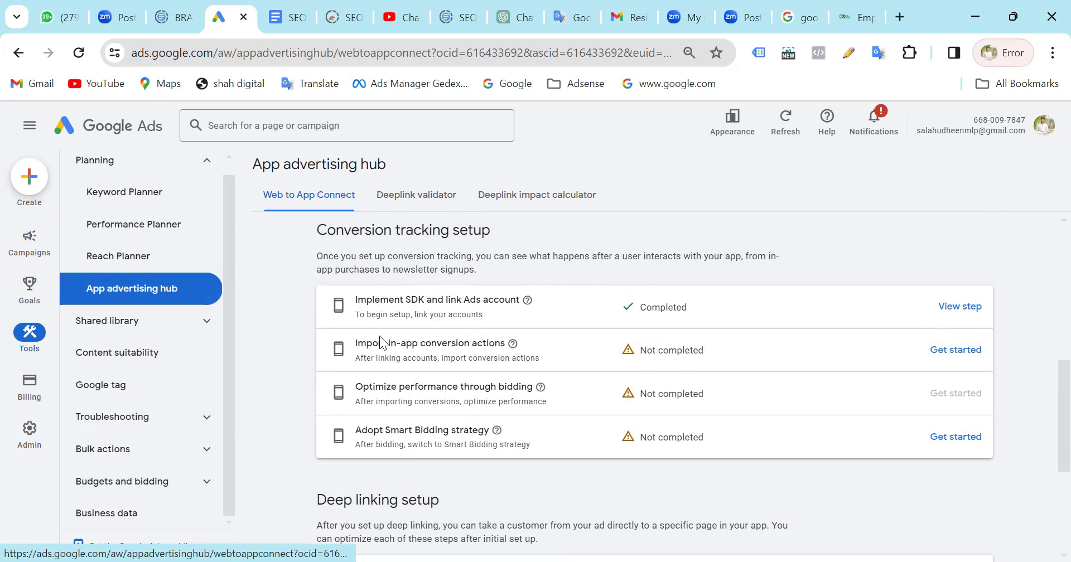
Read through the remaining conversion tracking steps and the deep linking setup checklist in Web to App Connect.
scroll(412, 335, "down", 1)
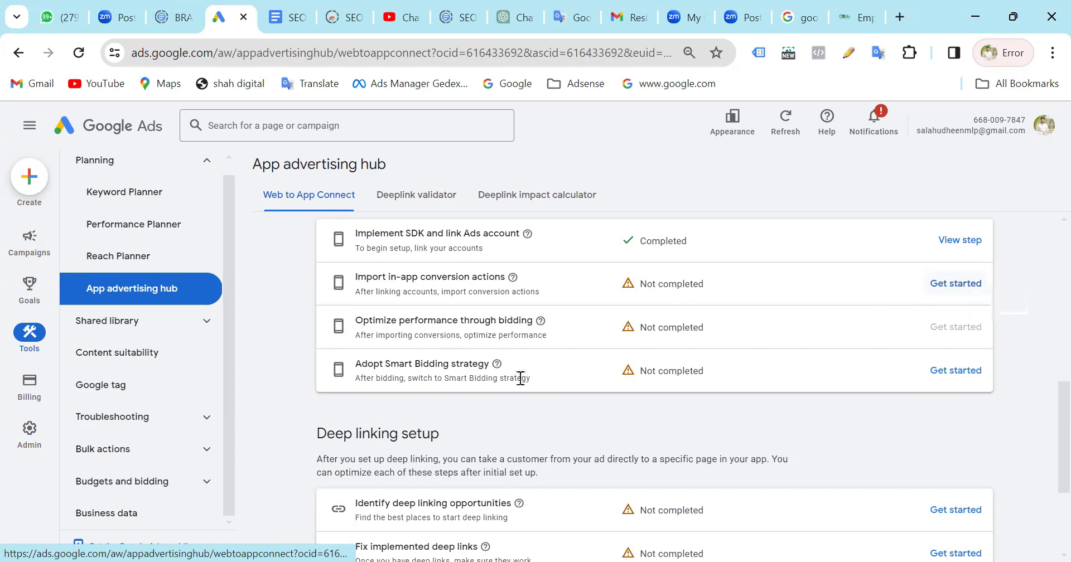
scroll(520, 379, "down", 1)
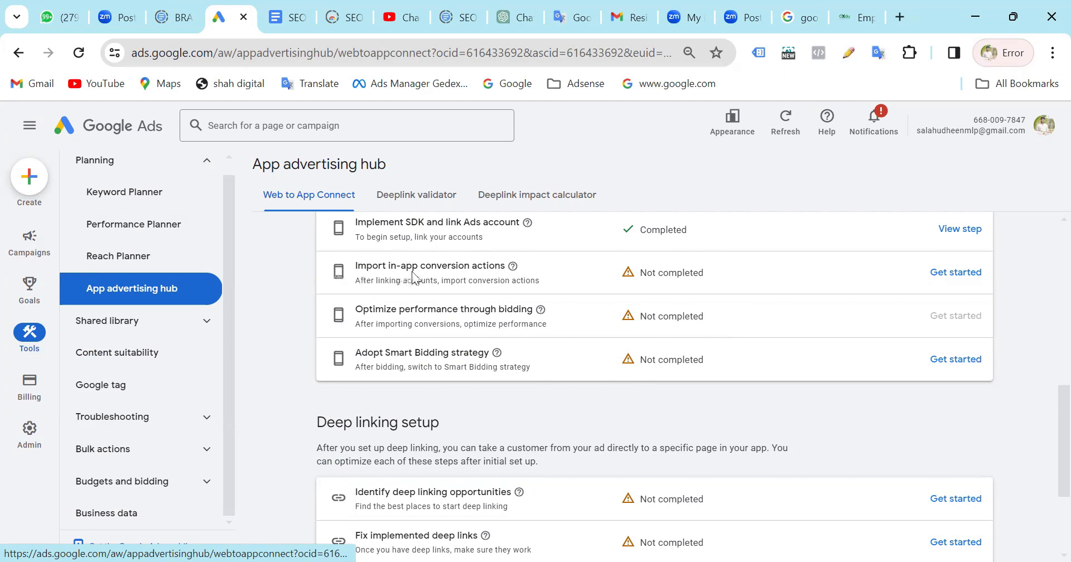
scroll(727, 292, "down", 3)
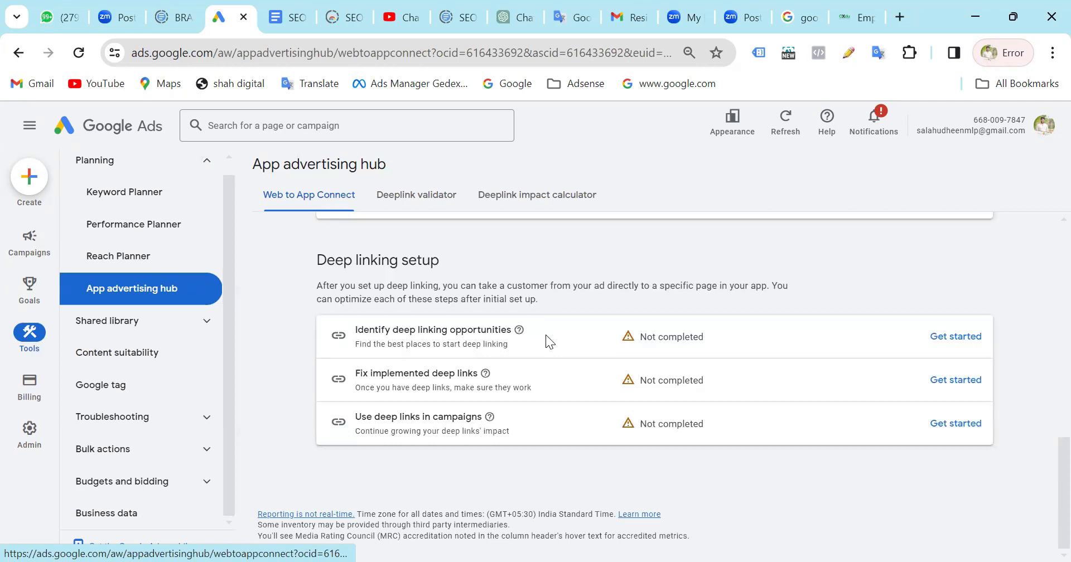
scroll(546, 340, "up", 5)
scroll(546, 339, "down", 3)
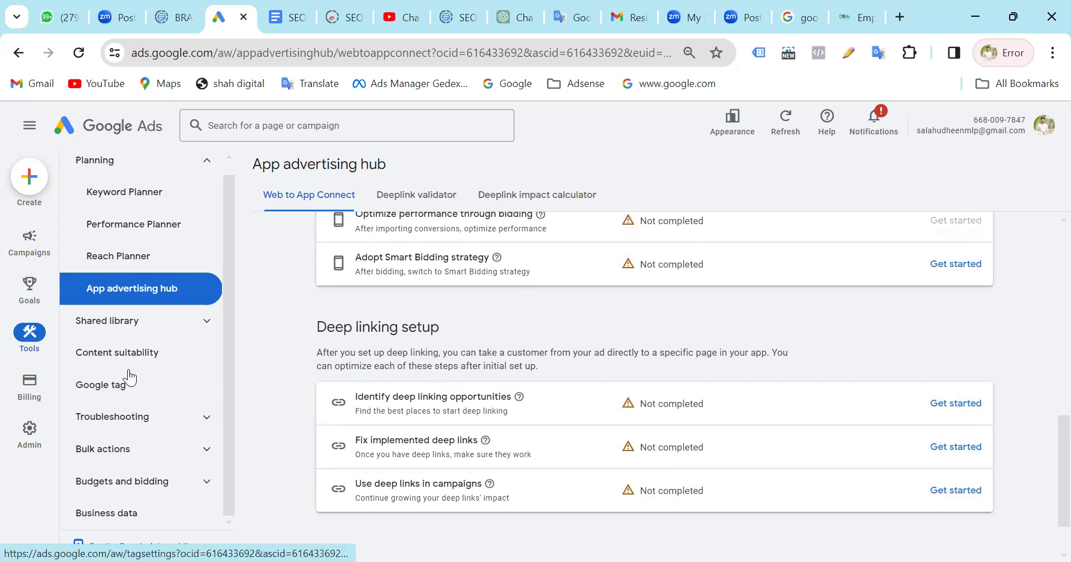
Expand the Shared library and view its Audience manager, Exclusion lists and Brand lists pages in turn.
left_click(168, 330)
scroll(179, 394, "down", 1)
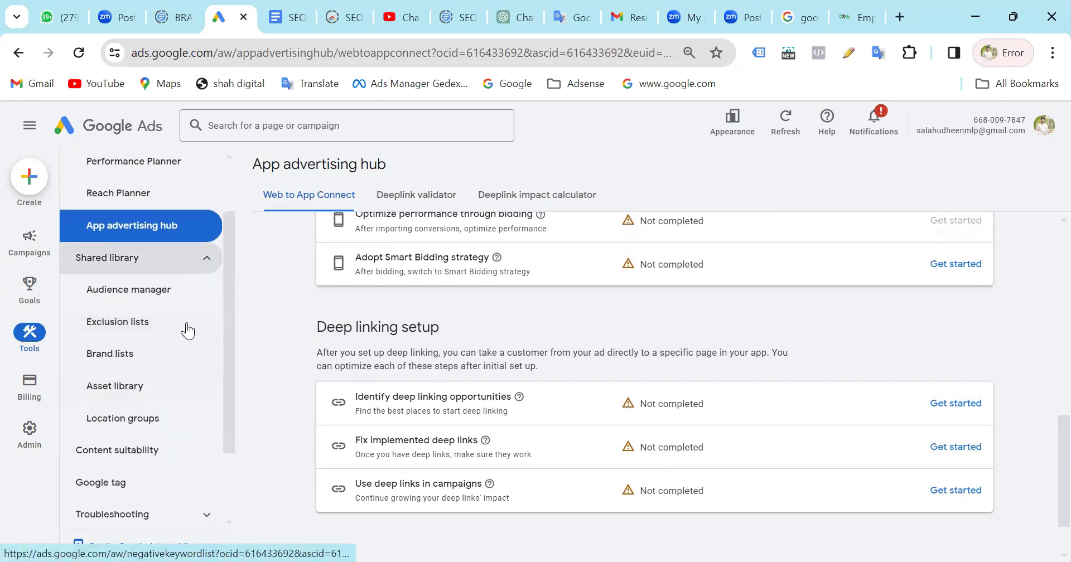
left_click(162, 296)
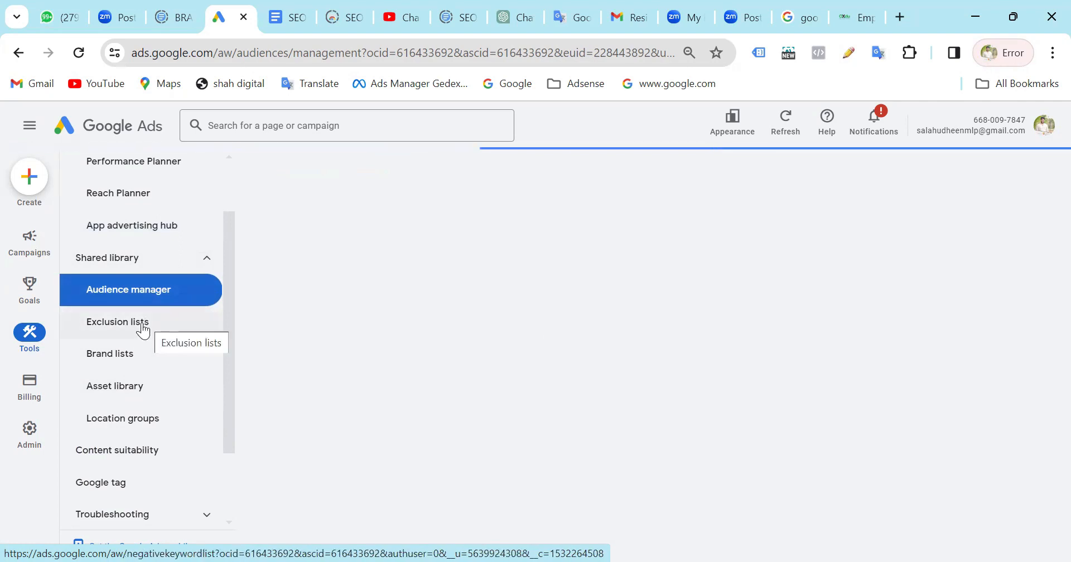
left_click(144, 329)
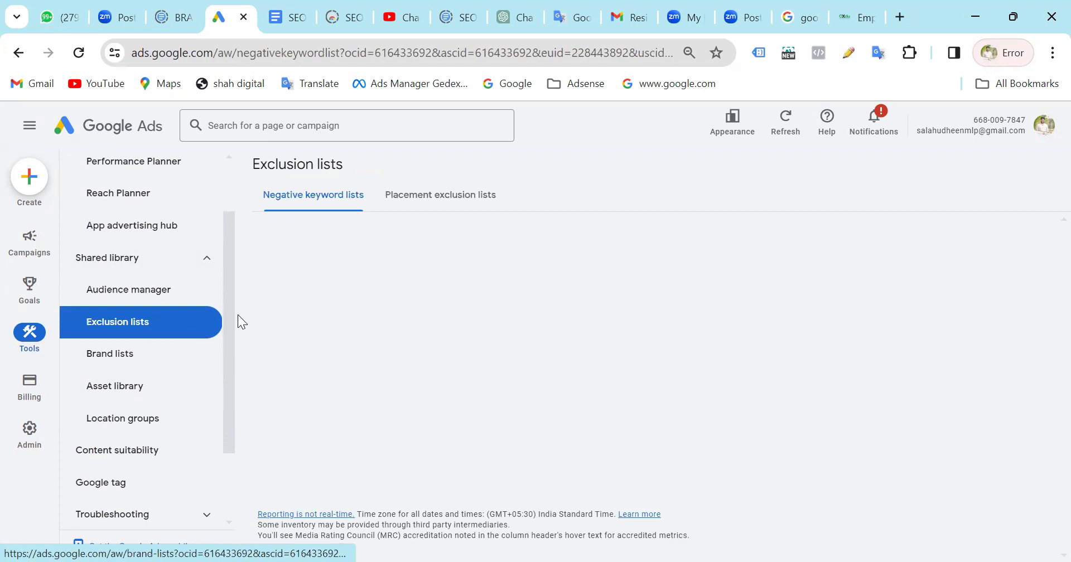
left_click(107, 357)
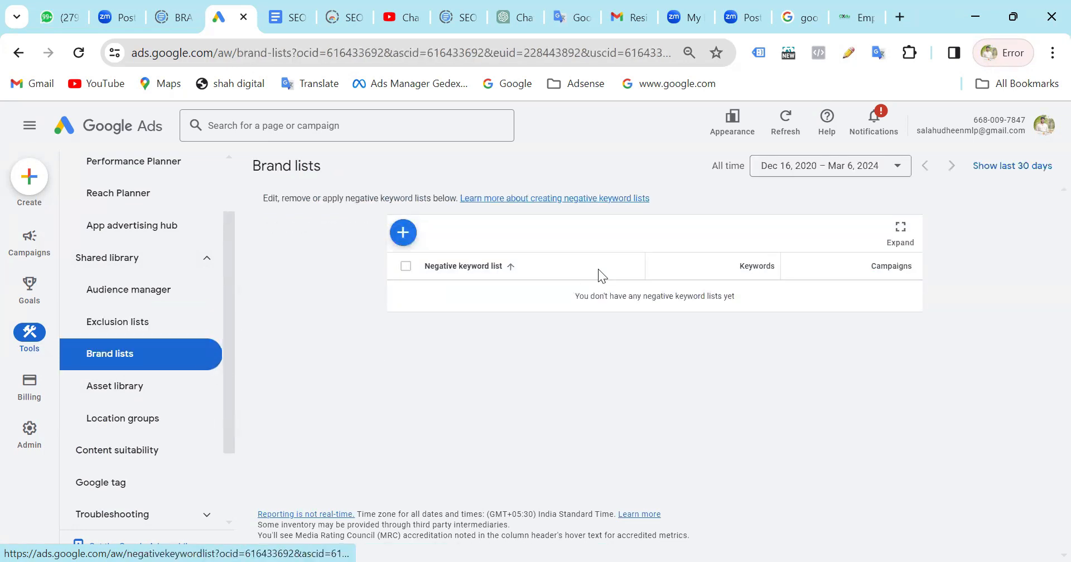
Open the Asset library and Location groups pages of the Shared library.
left_click(128, 389)
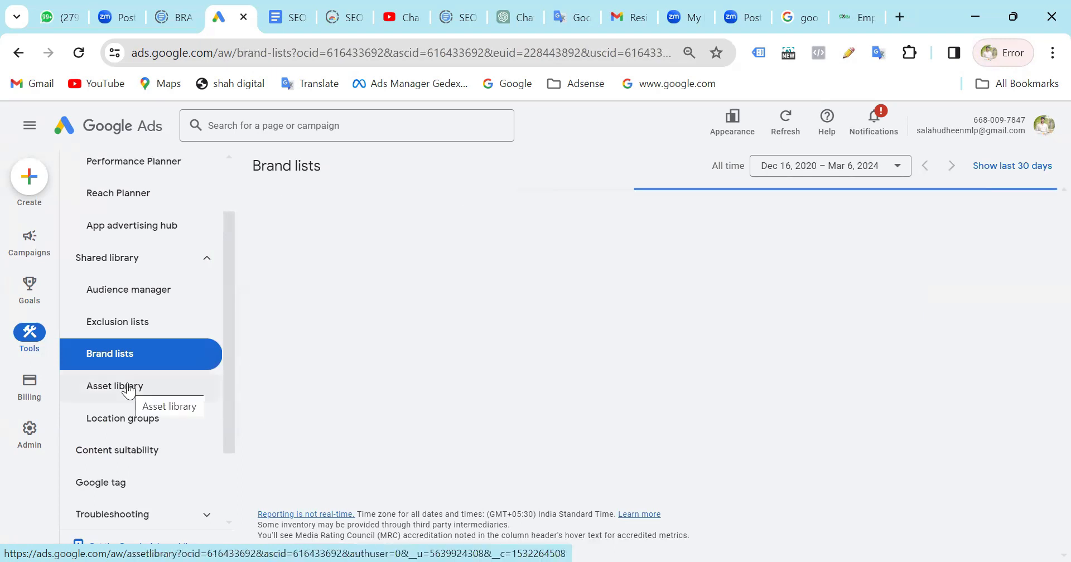
left_click(128, 389)
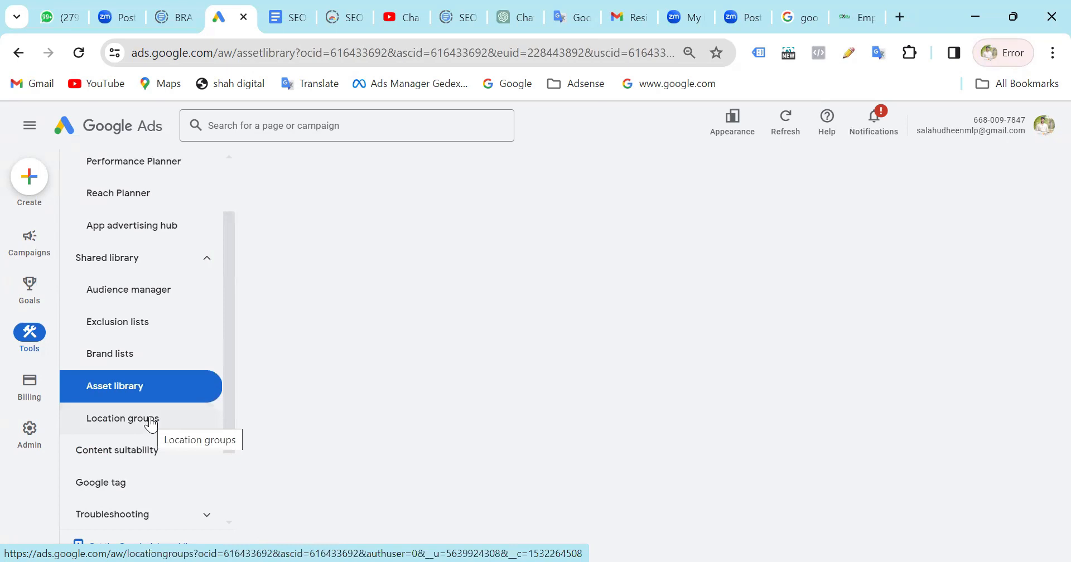
scroll(151, 424, "down", 1)
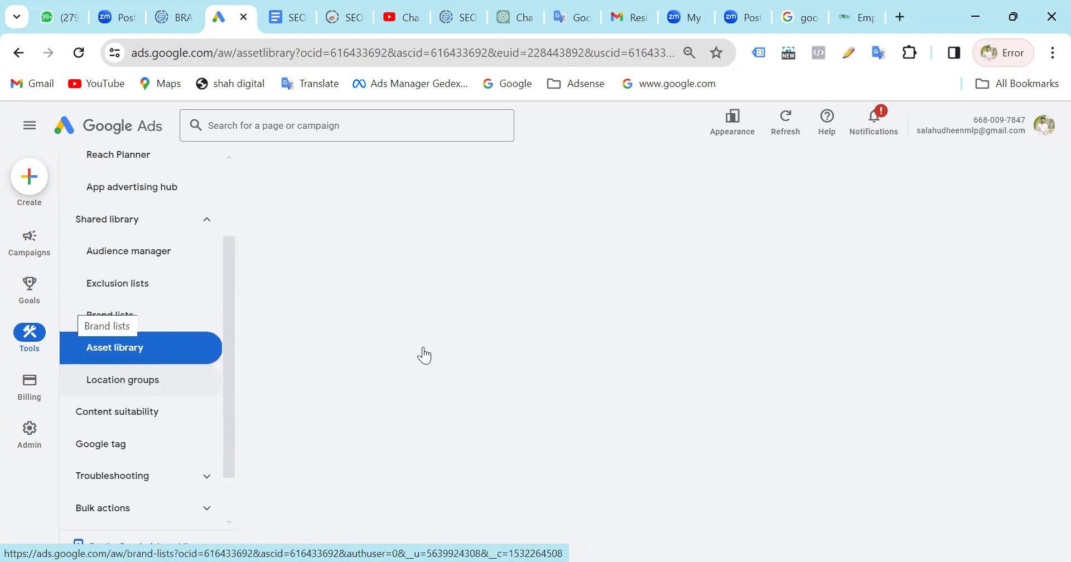
scroll(67, 282, "down", 2)
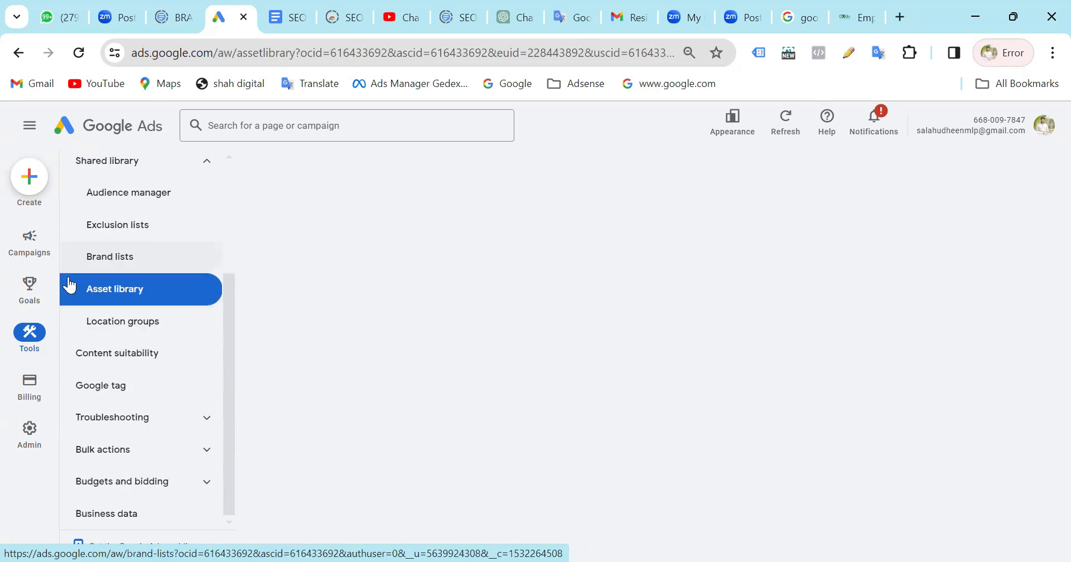
left_click(139, 325)
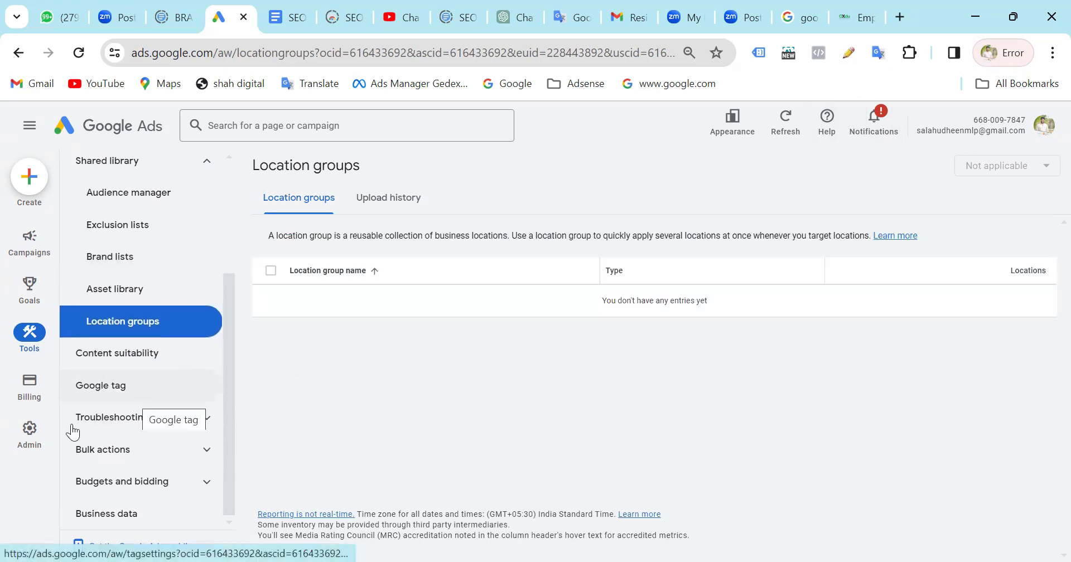
Open Content suitability and compare the expanded, standard and limited inventory types.
left_click(151, 357)
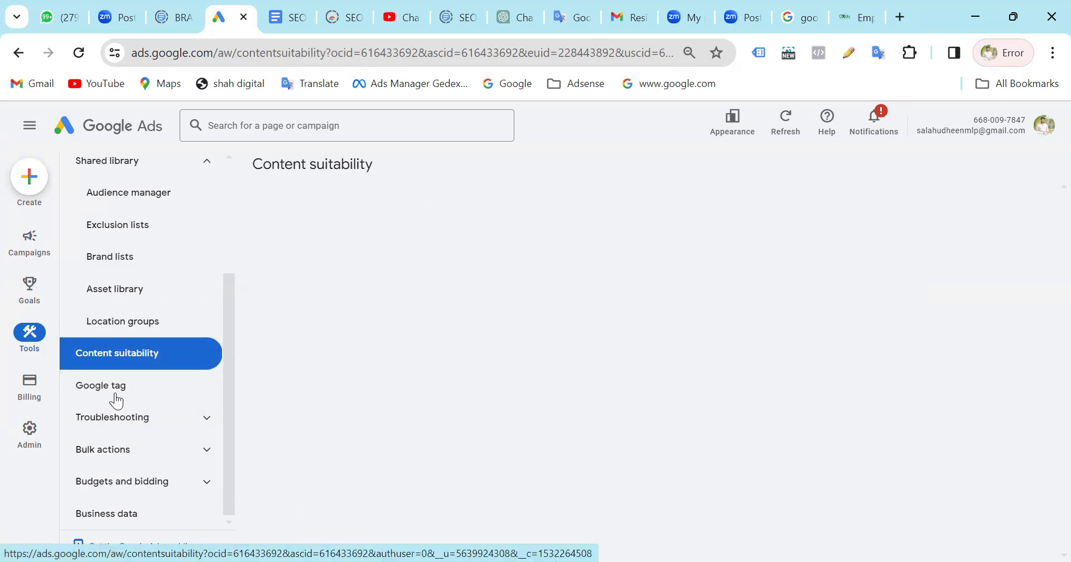
scroll(412, 222, "down", 1)
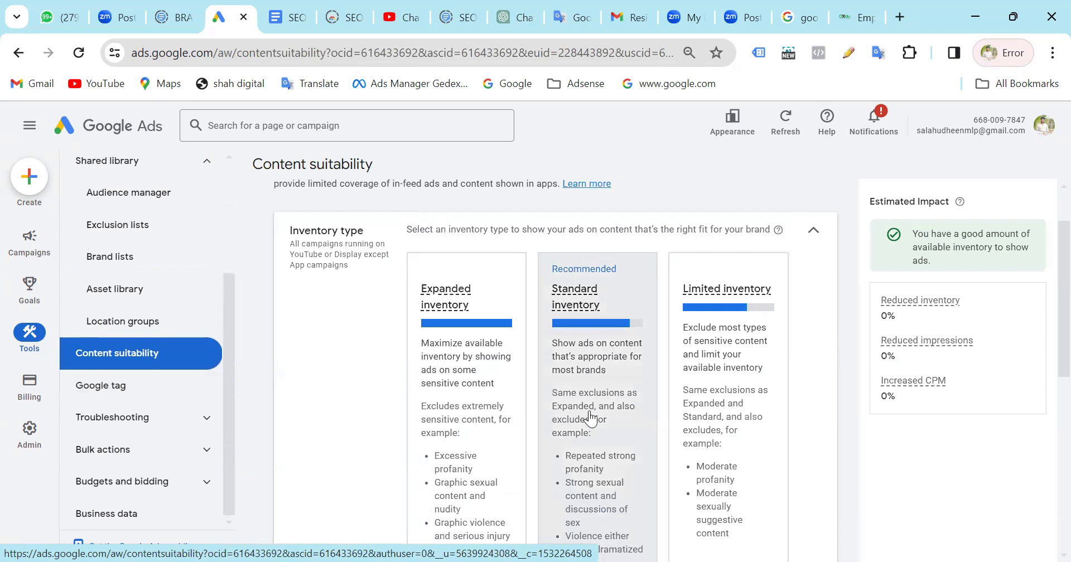
scroll(590, 418, "down", 1)
scroll(590, 418, "down", 2)
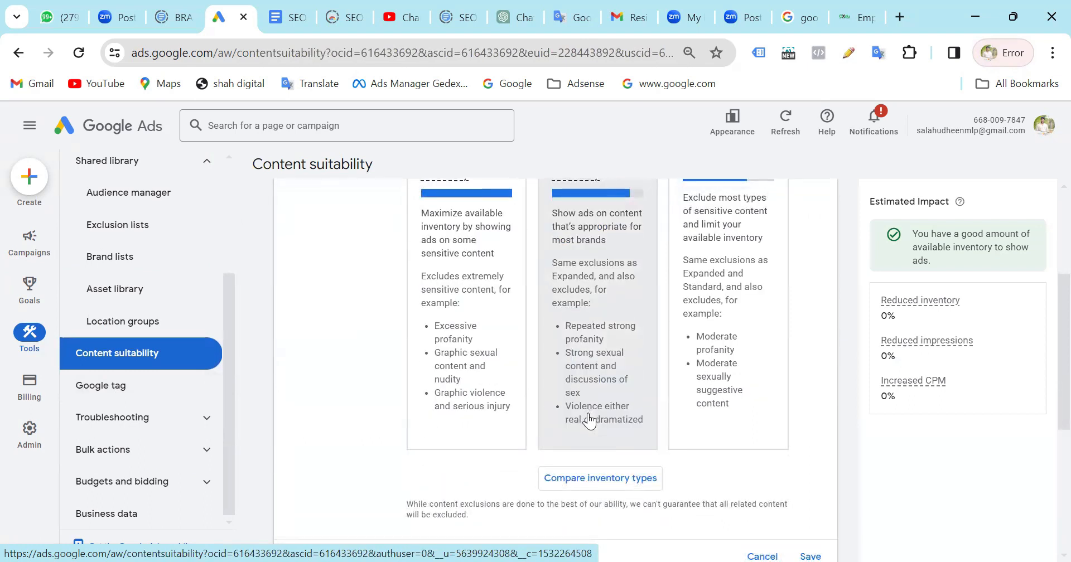
scroll(589, 422, "up", 3)
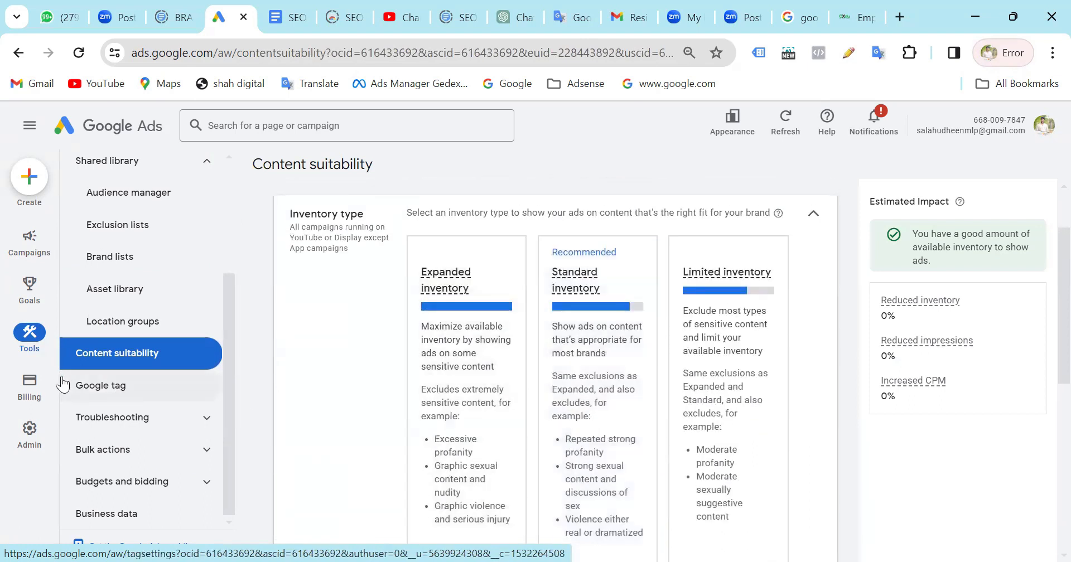
Open the Google tag page and review the tag's configuration, destination and settings.
left_click(110, 396)
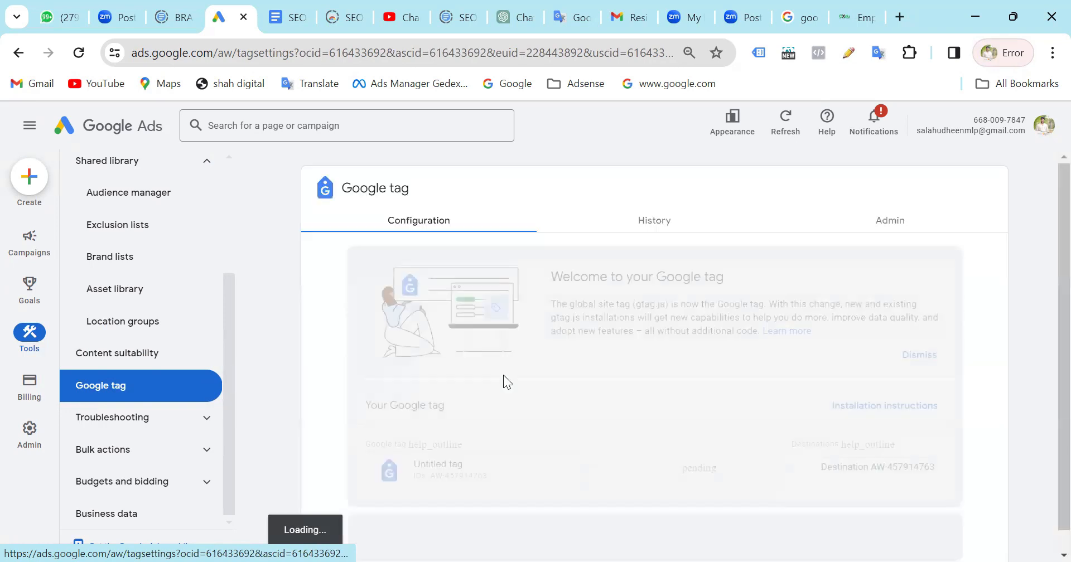
scroll(504, 376, "down", 3)
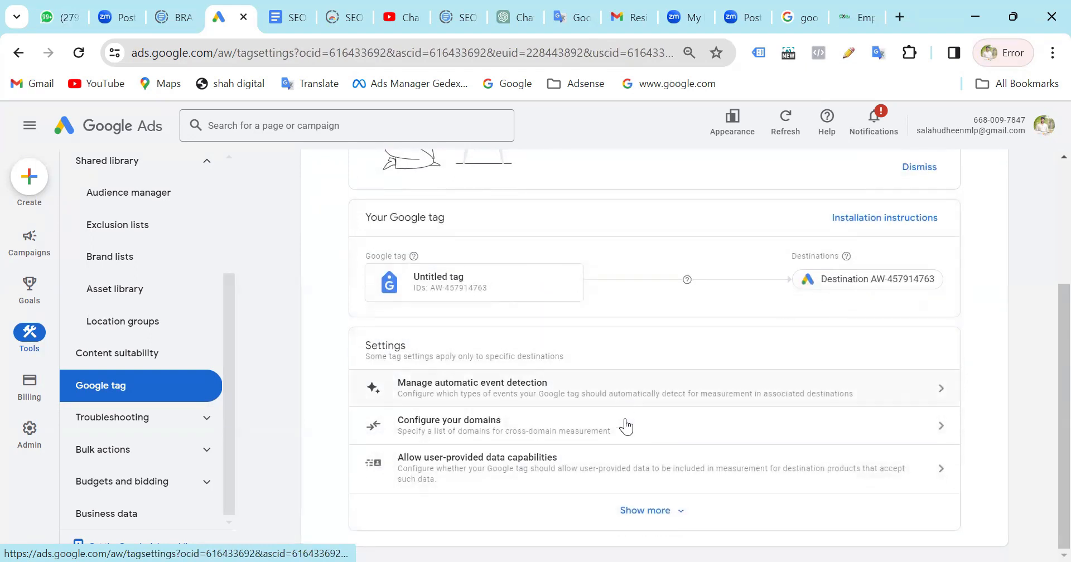
scroll(641, 357, "up", 1)
scroll(645, 341, "down", 2)
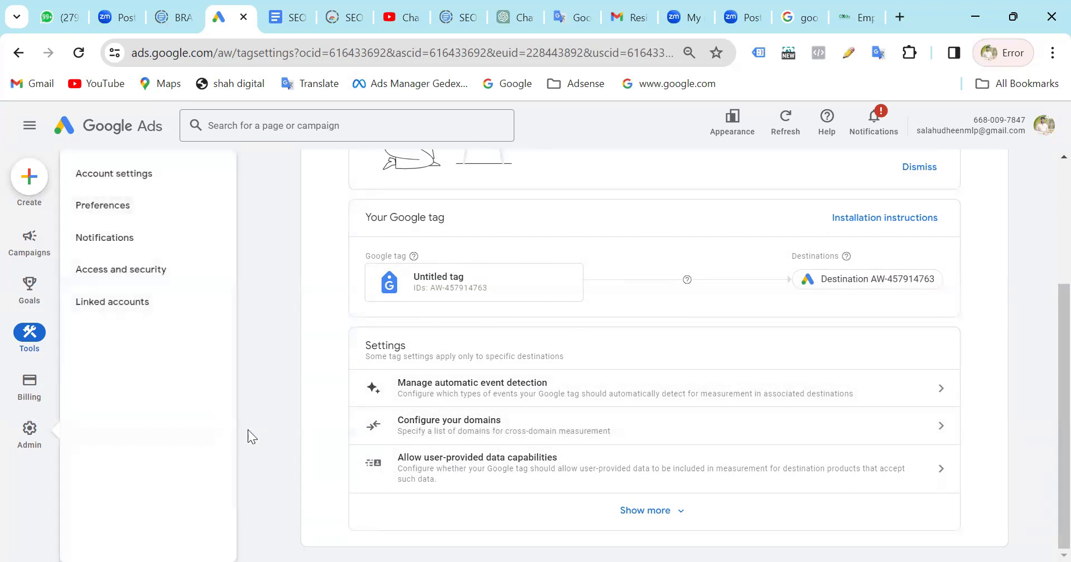
Expand Troubleshooting, open Policy manager and examine the listed policy issues for ads and extensions.
left_click(126, 430)
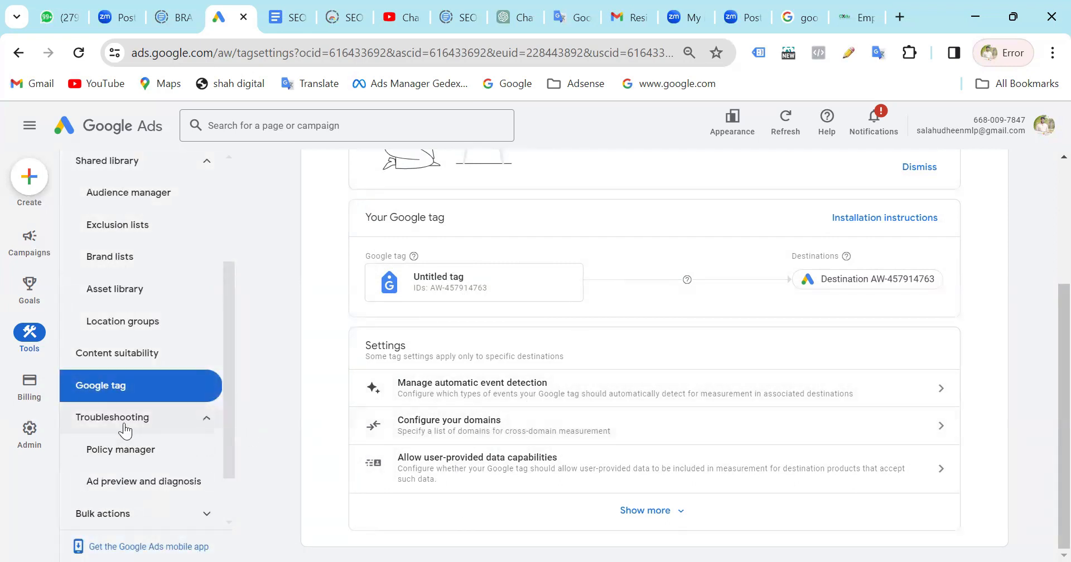
left_click(154, 453)
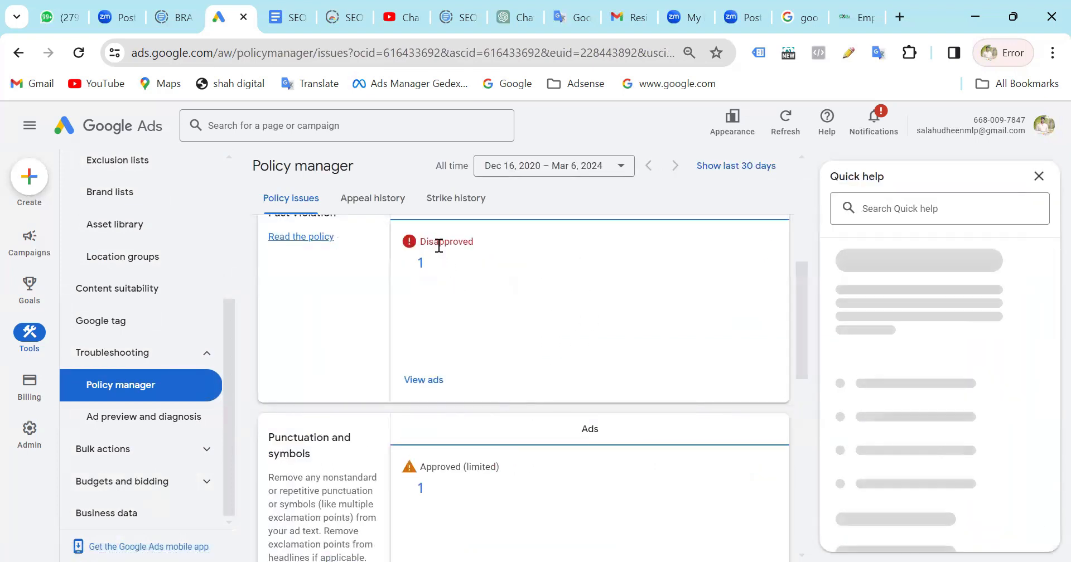
scroll(437, 421, "down", 3)
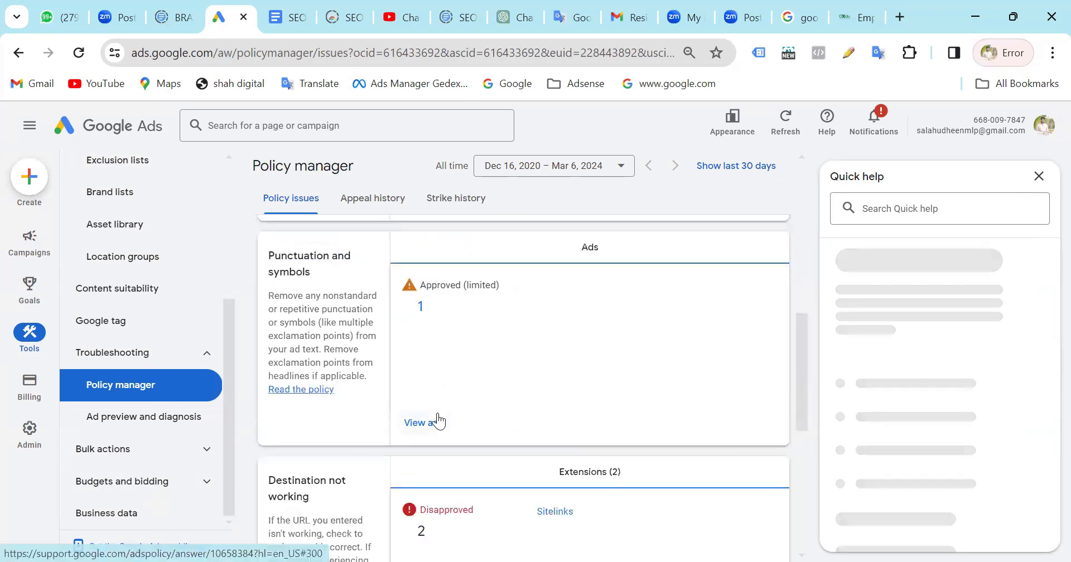
scroll(439, 422, "up", 2)
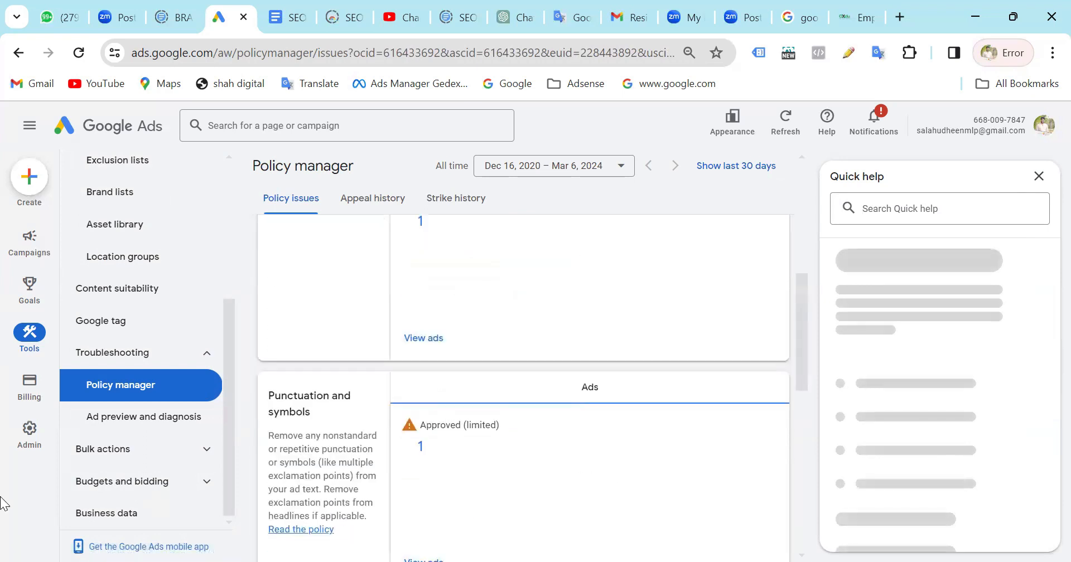
View the Ad preview and diagnosis page, and open All bulk actions under Bulk actions.
left_click(150, 428)
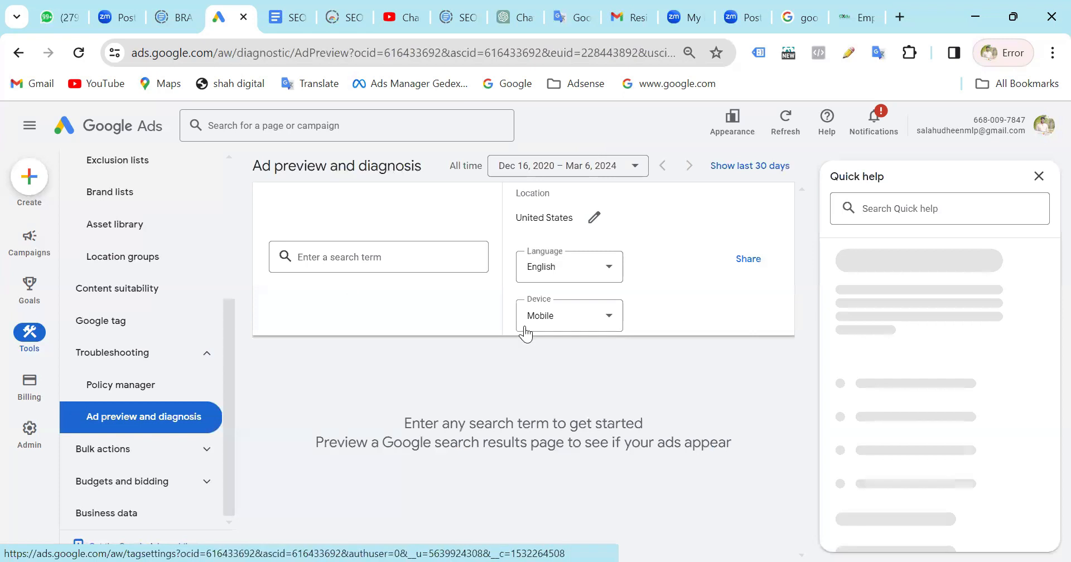
left_click(113, 453)
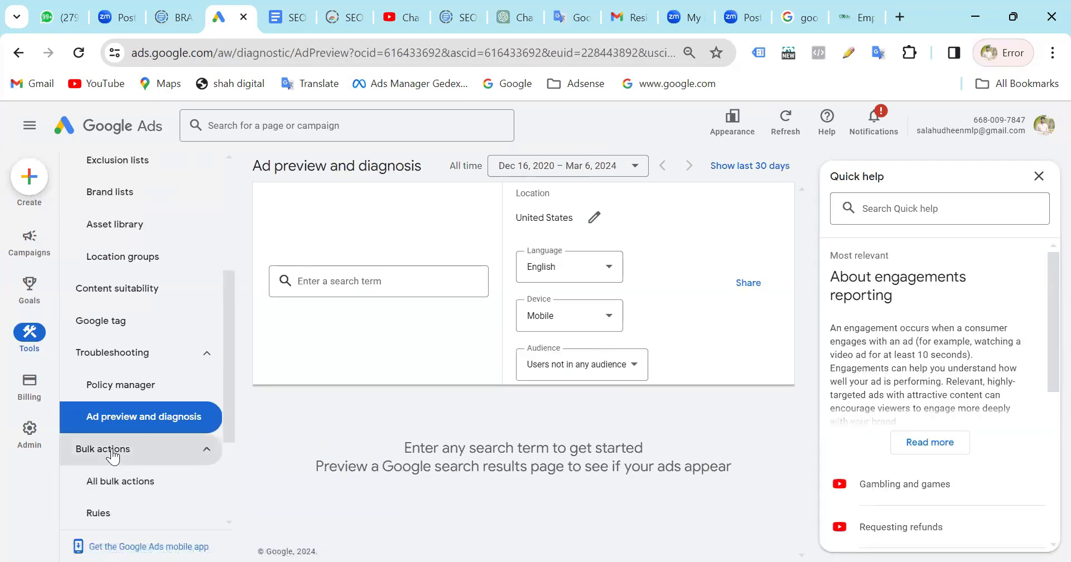
scroll(112, 452, "down", 3)
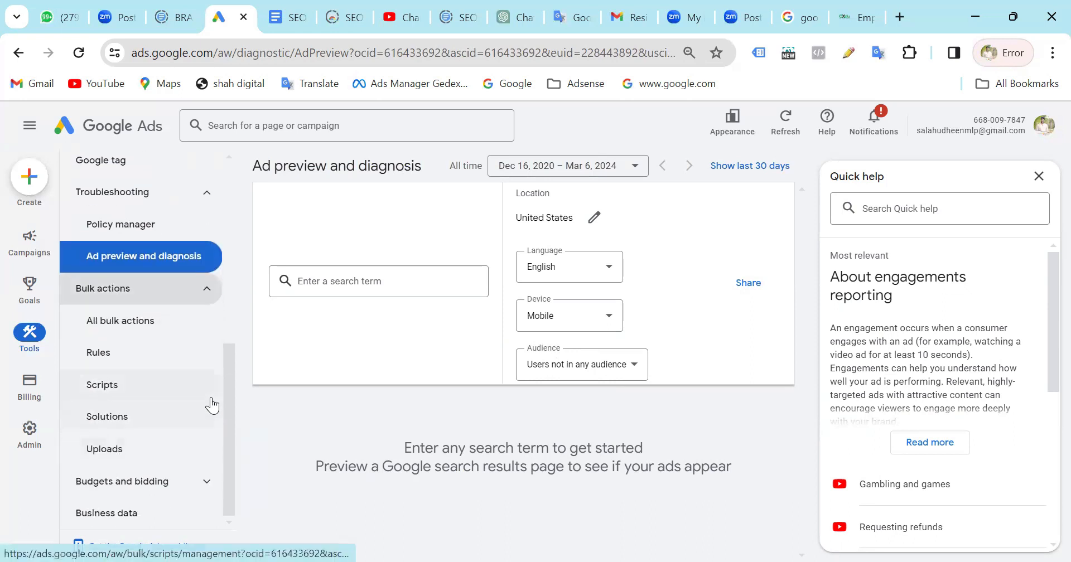
left_click(162, 334)
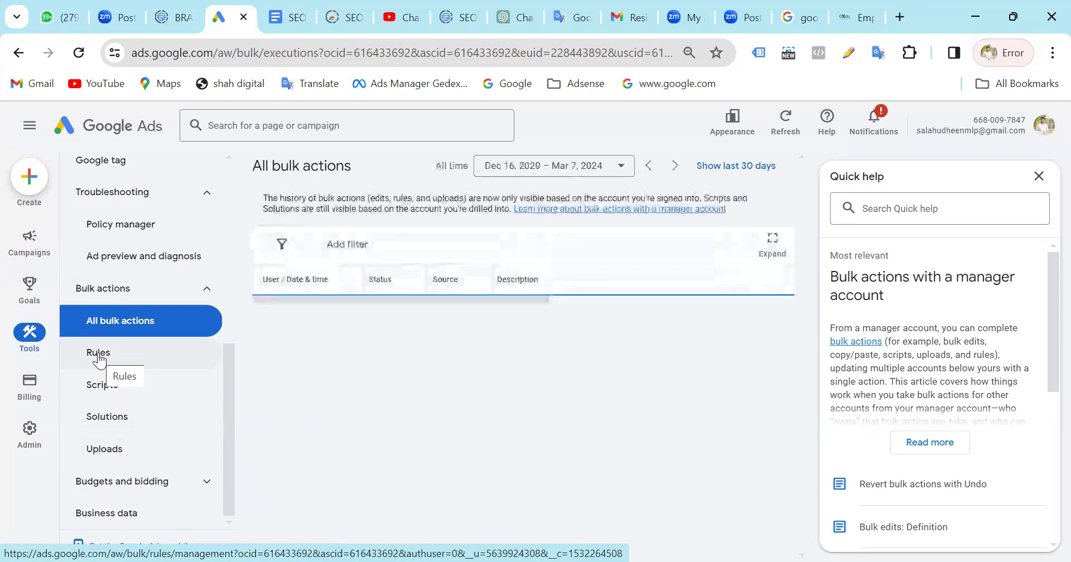
Open the automated Rules page and examine the rule types offered for a new rule, from campaign to asset group rules.
left_click(99, 358)
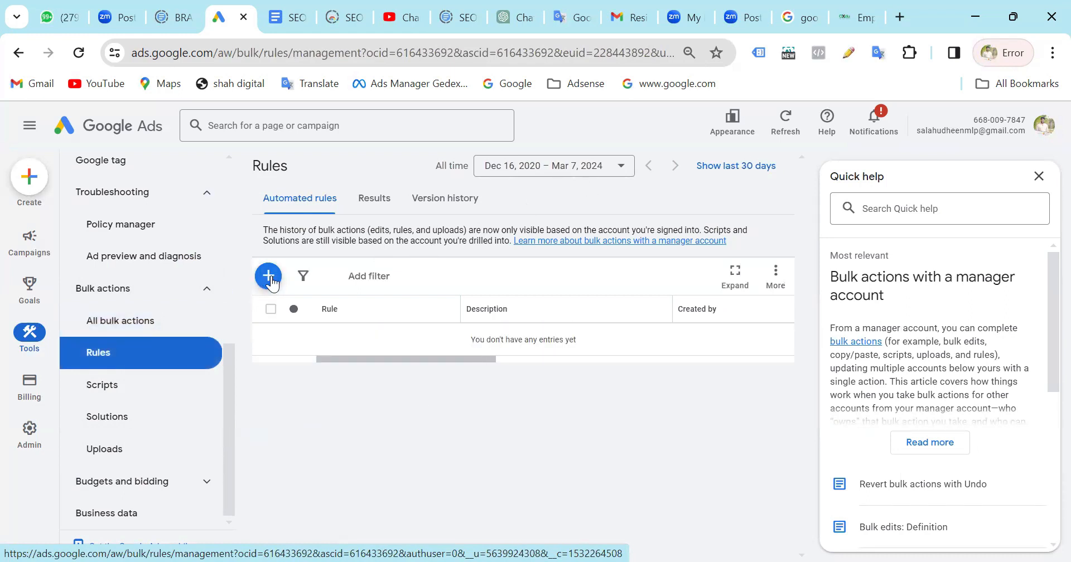
left_click(272, 281)
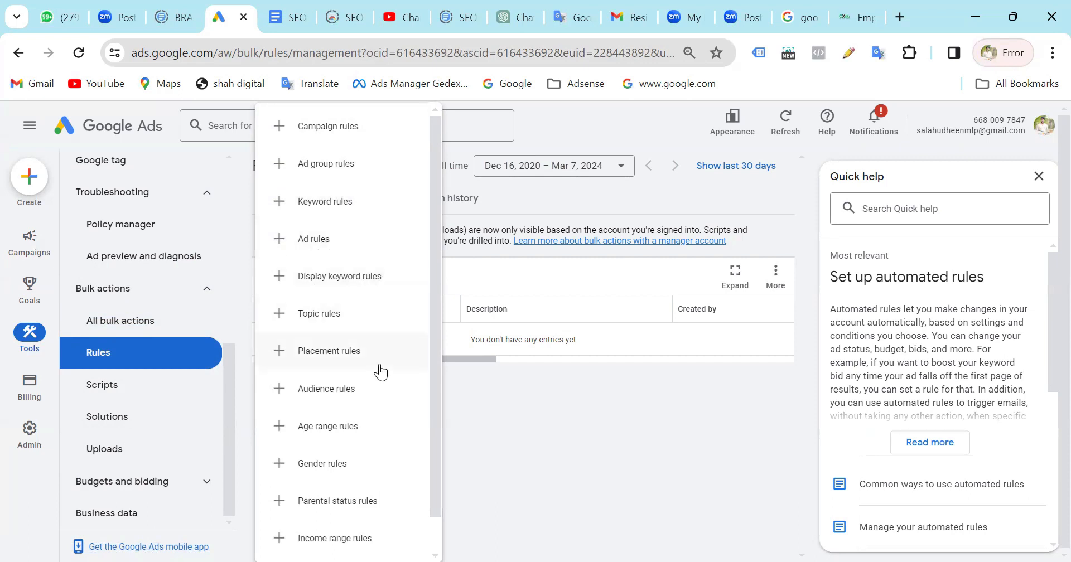
scroll(367, 402, "down", 1)
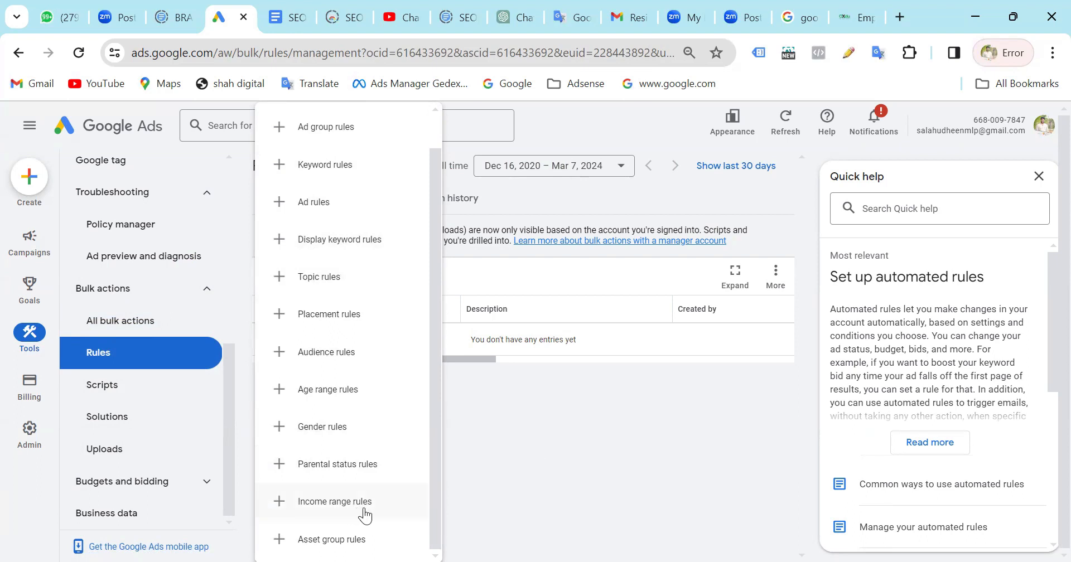
left_click(492, 467)
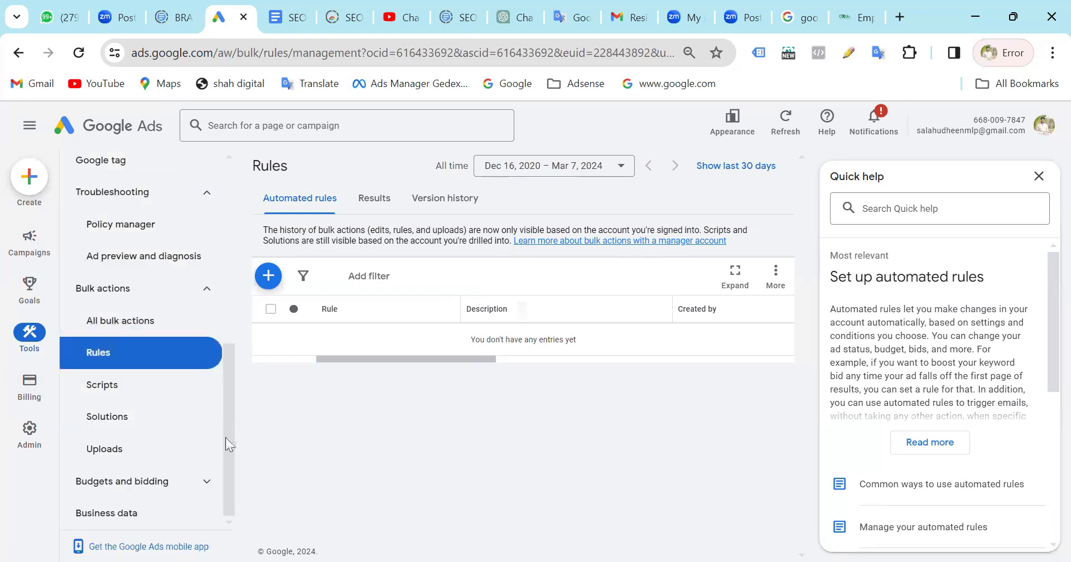
View the Scripts, Solutions and Uploads pages of Bulk actions.
mouse_move(30, 385)
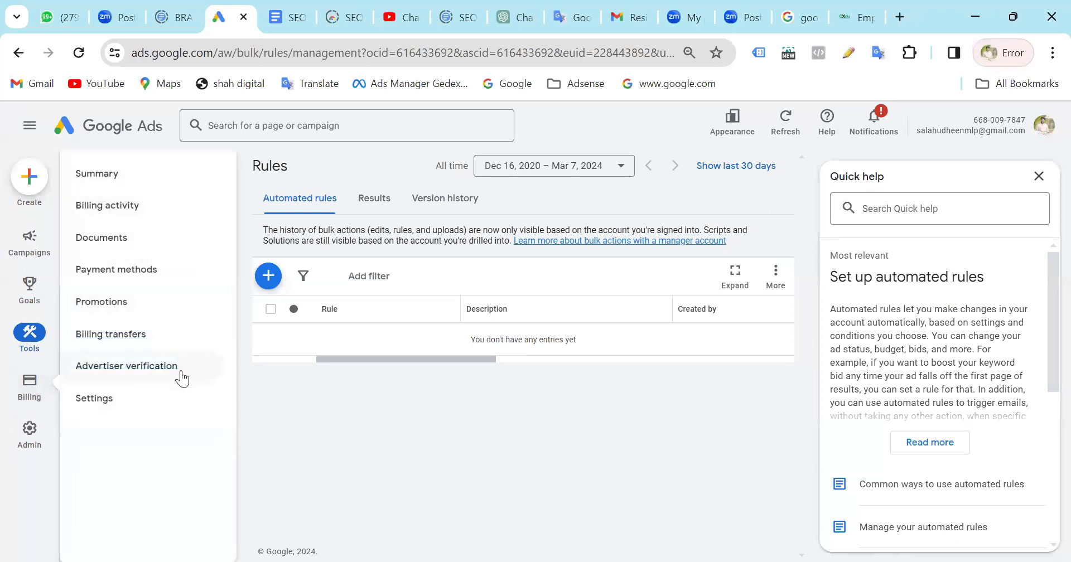
left_click(150, 395)
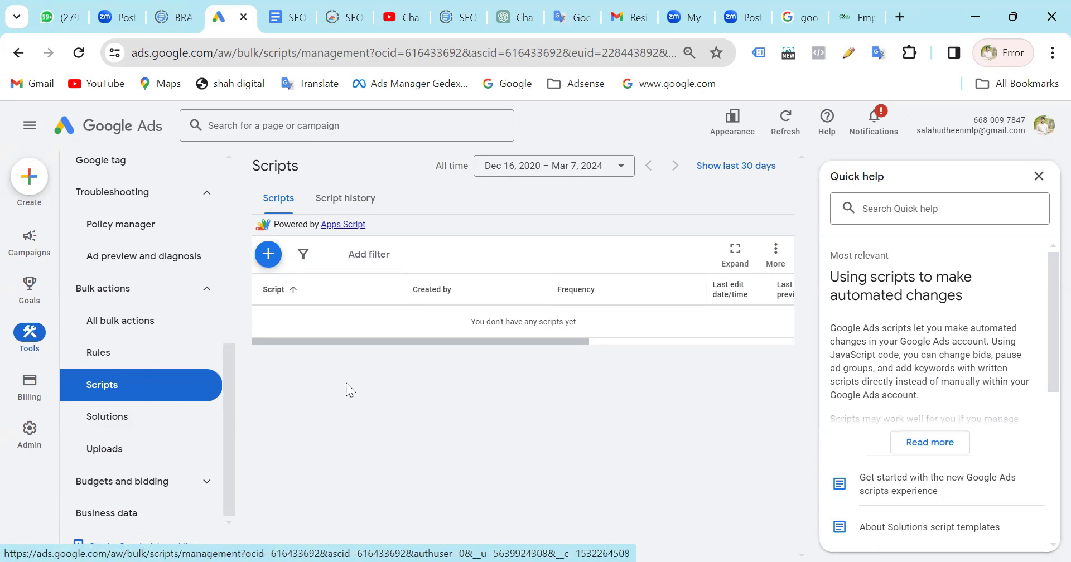
left_click(137, 424)
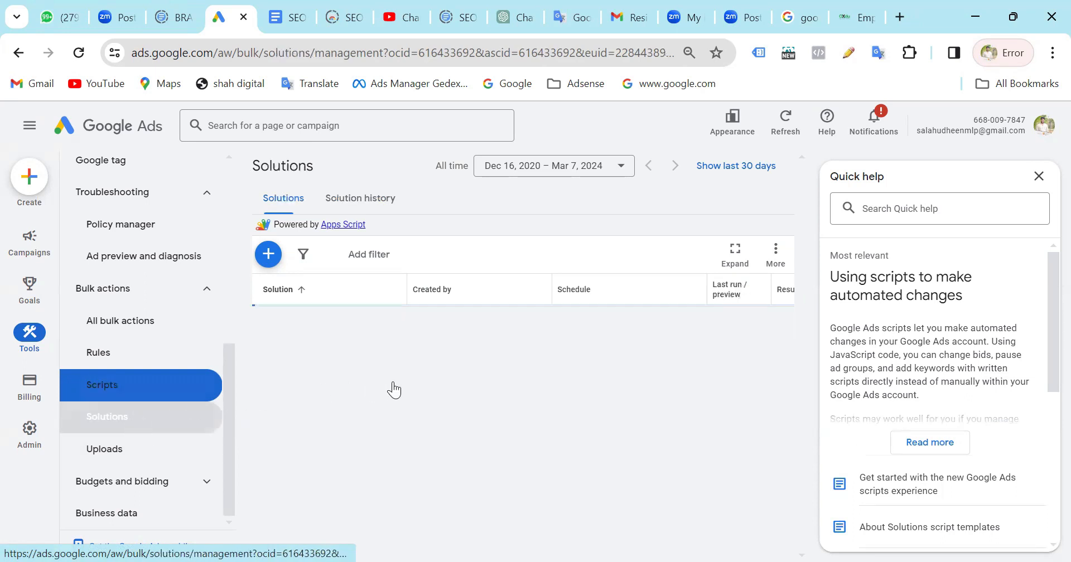
left_click(100, 453)
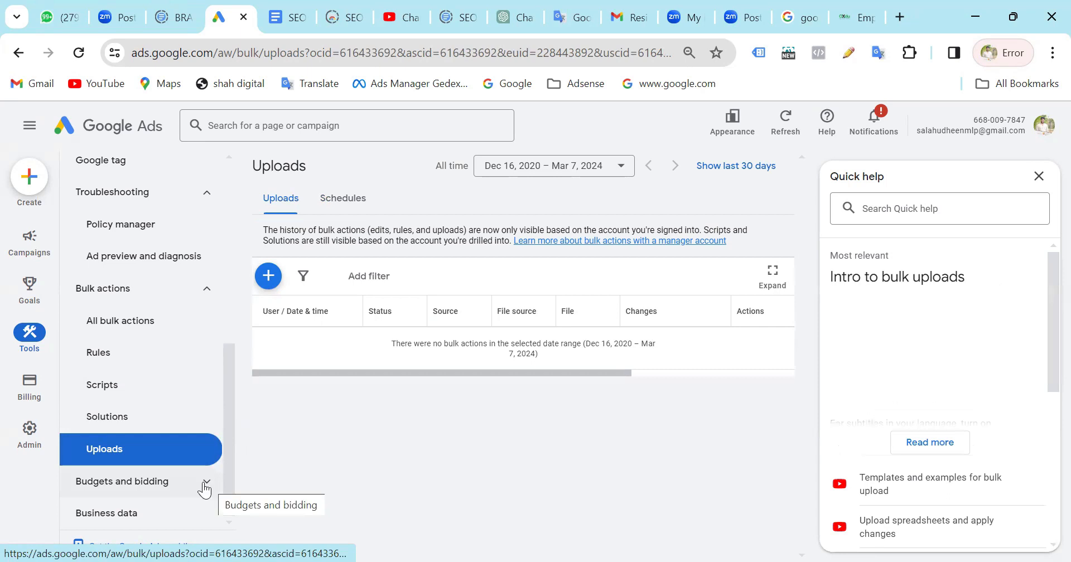
Expand Budgets and bidding and view the Shared budgets and Bid strategies pages.
left_click(206, 486)
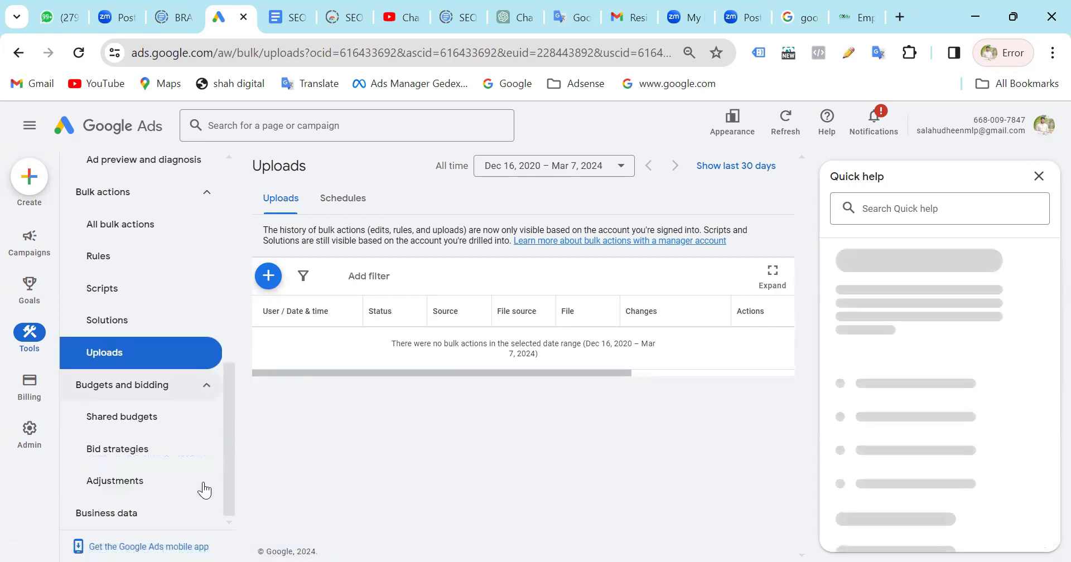
left_click(113, 427)
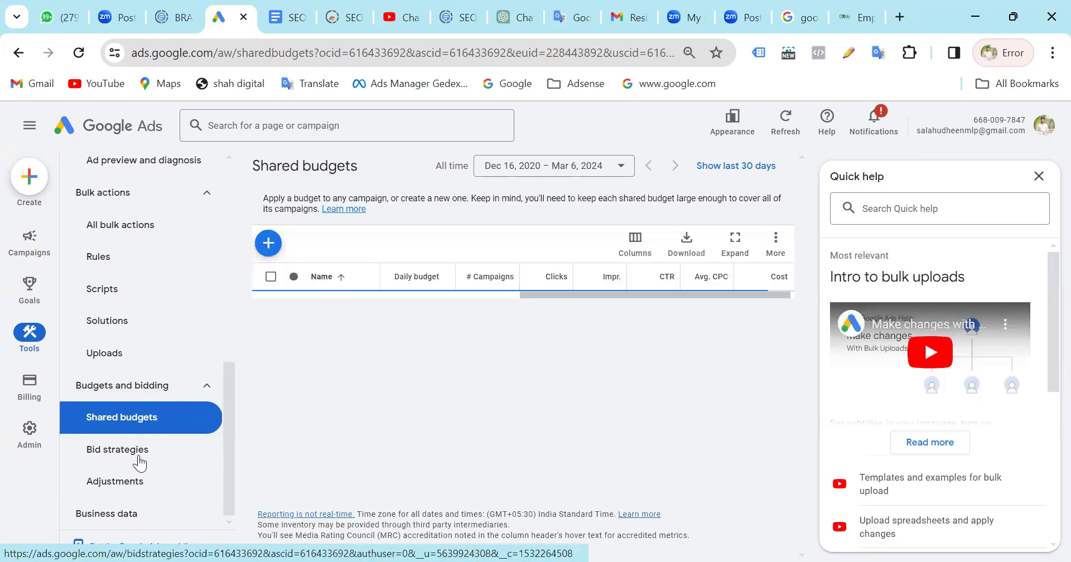
left_click(140, 462)
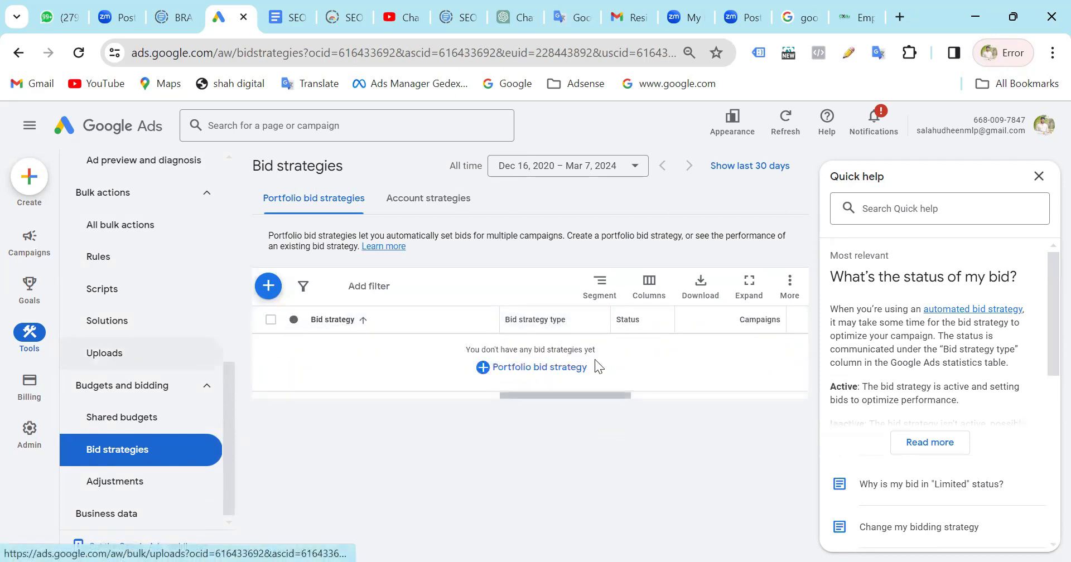
mouse_move(30, 435)
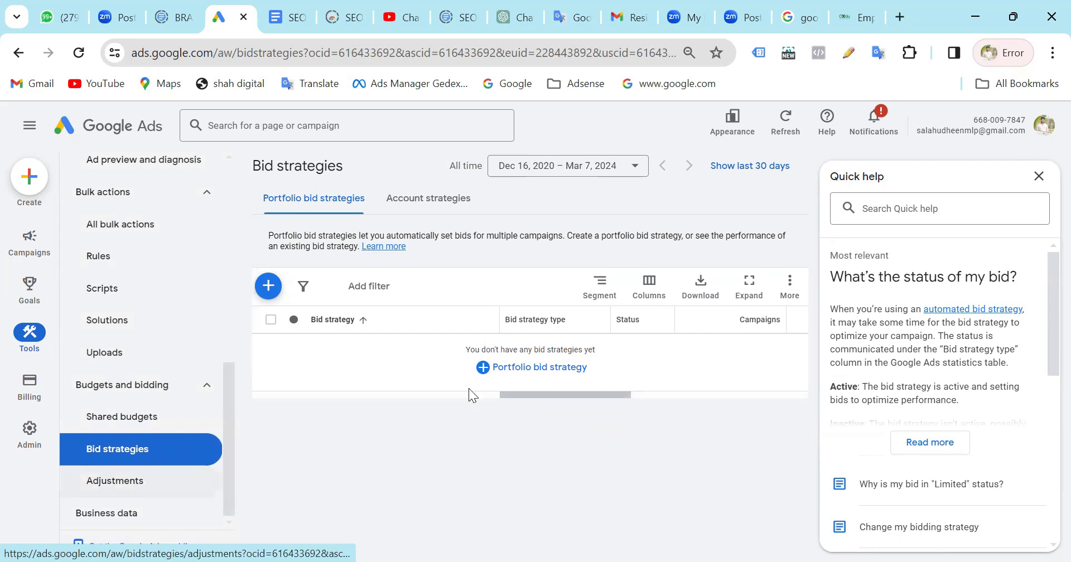
Glance at Adjustments, return to Bid strategies and check the date range options without changing the range.
left_click(143, 485)
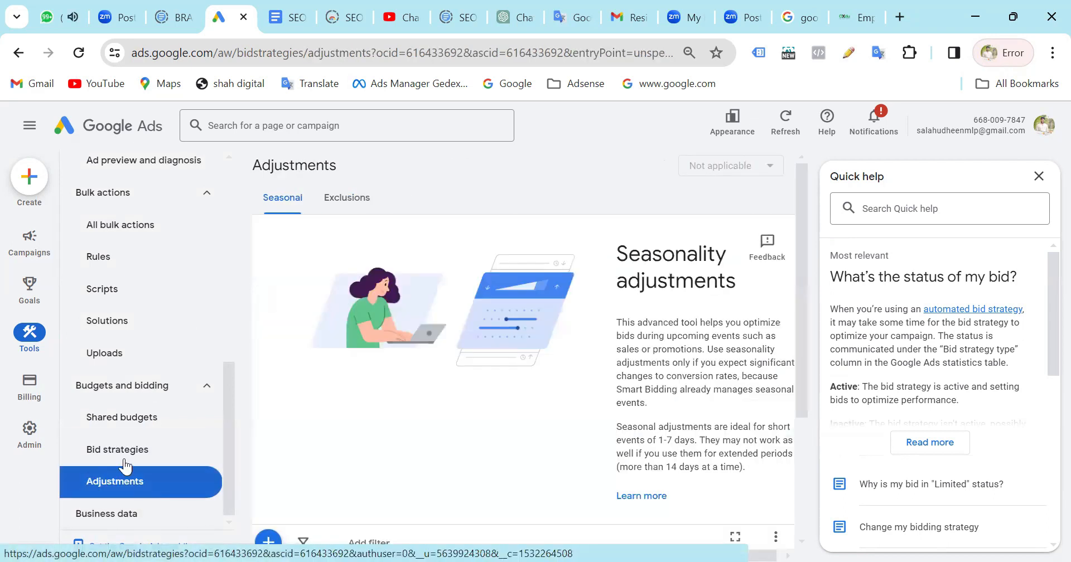
left_click(122, 449)
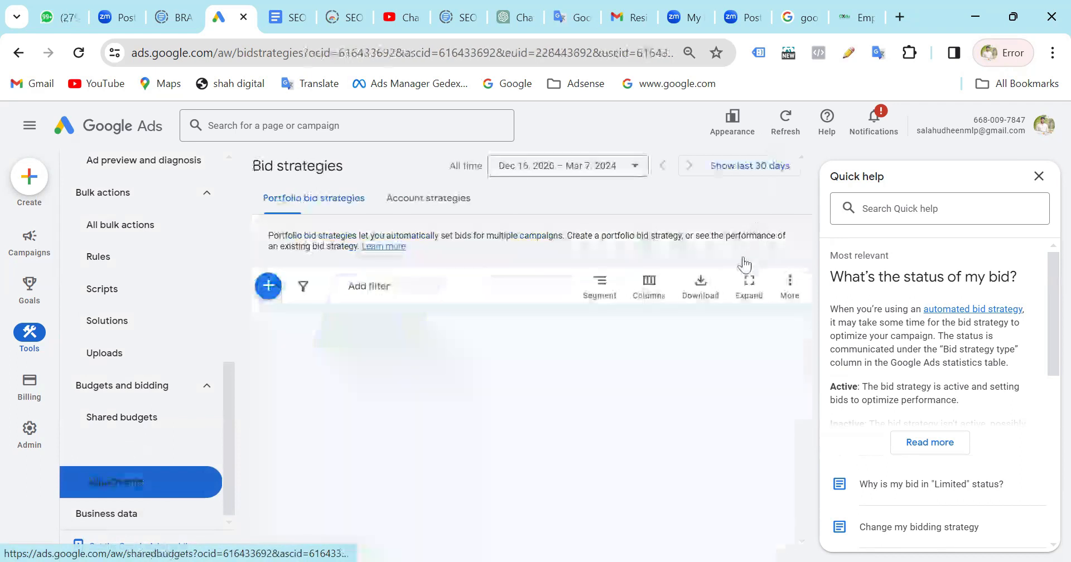
left_click(593, 174)
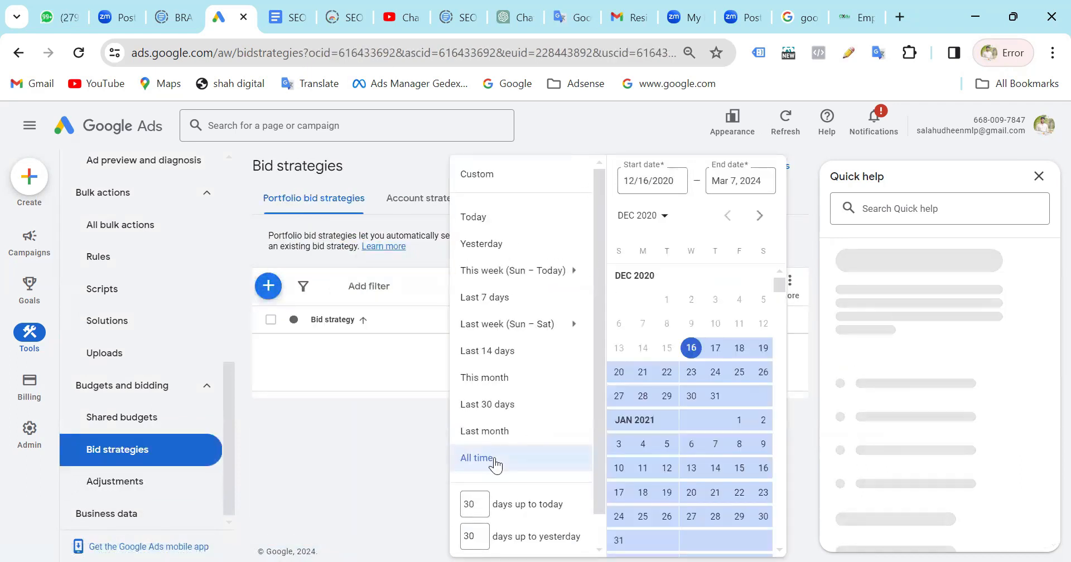
left_click(350, 450)
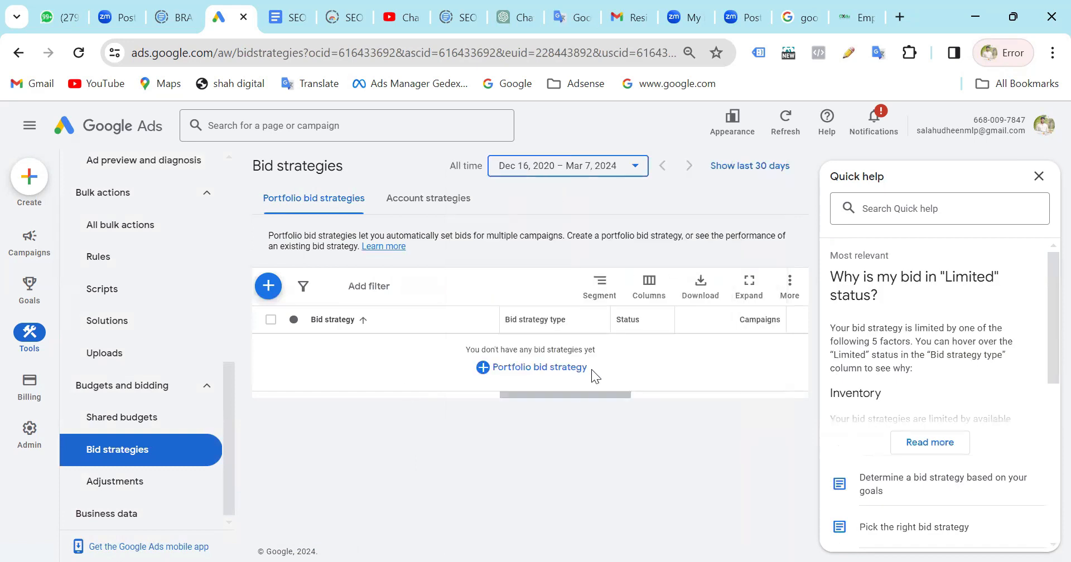
Review the seasonality adjustments on the Adjustments page, and open the Business data feeds.
left_click(145, 488)
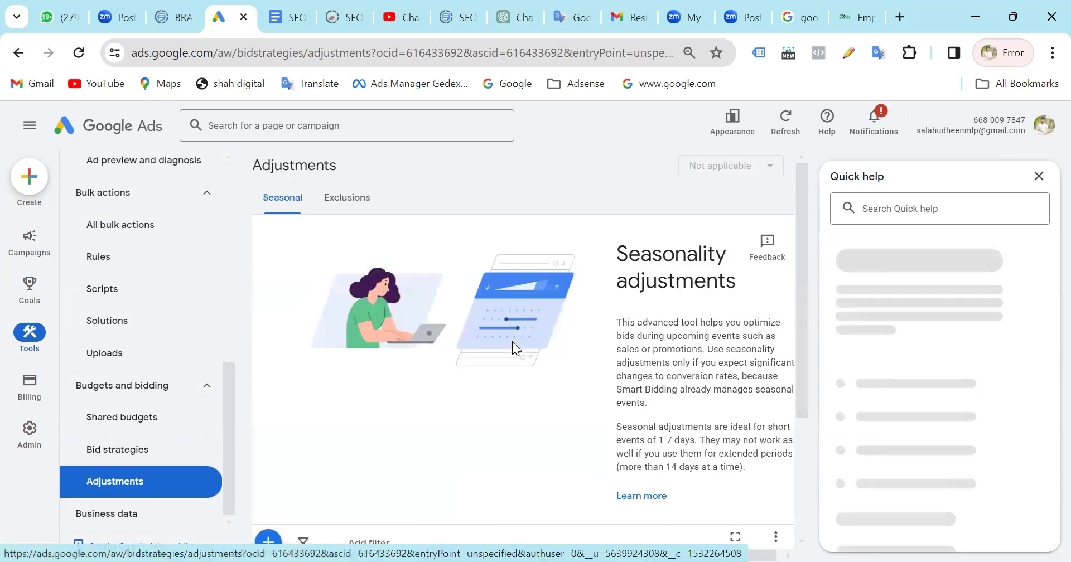
scroll(514, 346, "down", 3)
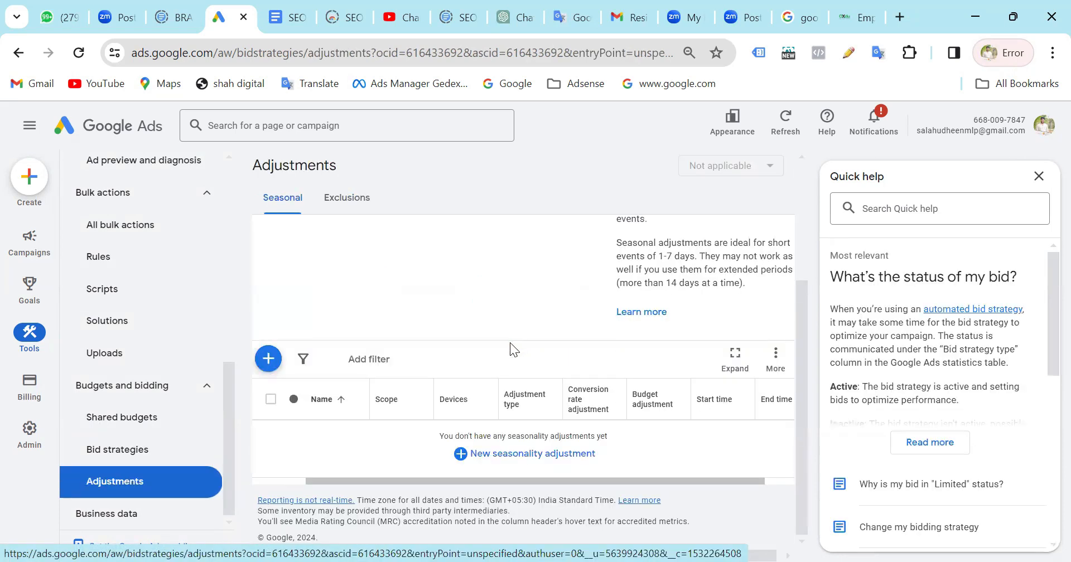
left_click(123, 516)
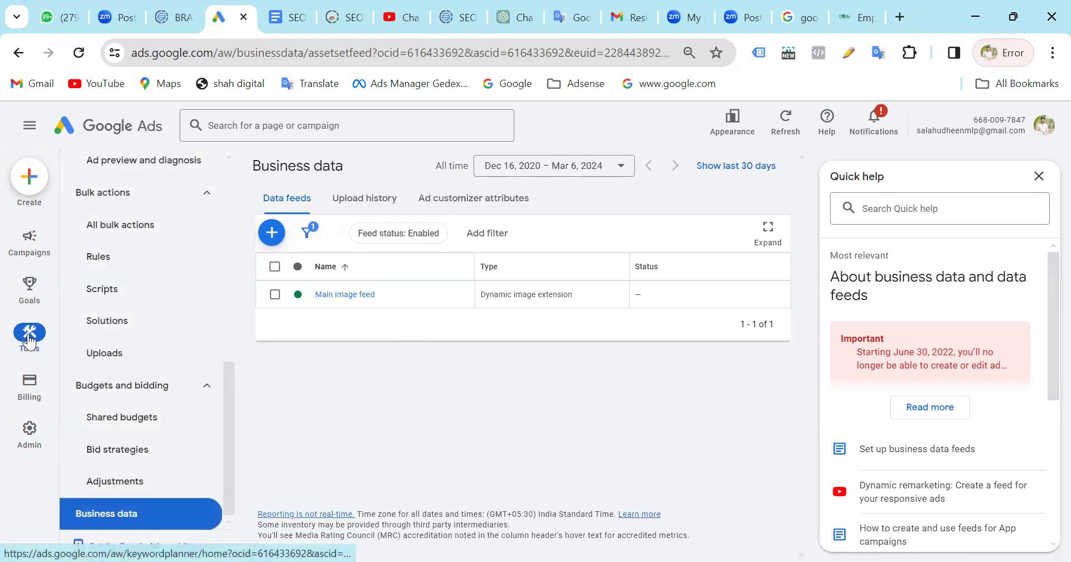
Open the Billing section and view its Billing activity and Documents pages.
left_click(30, 385)
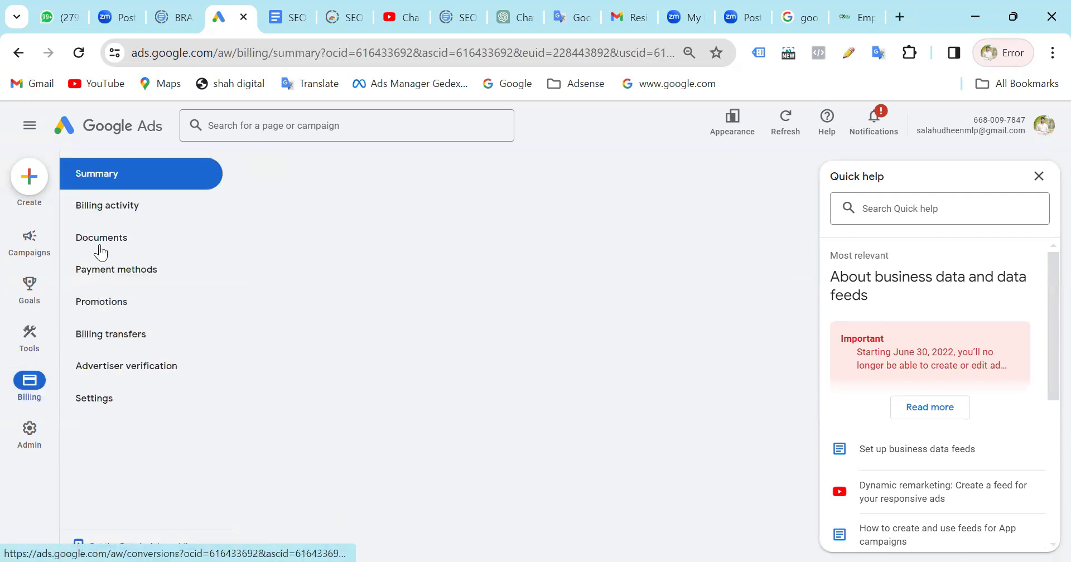
left_click(115, 210)
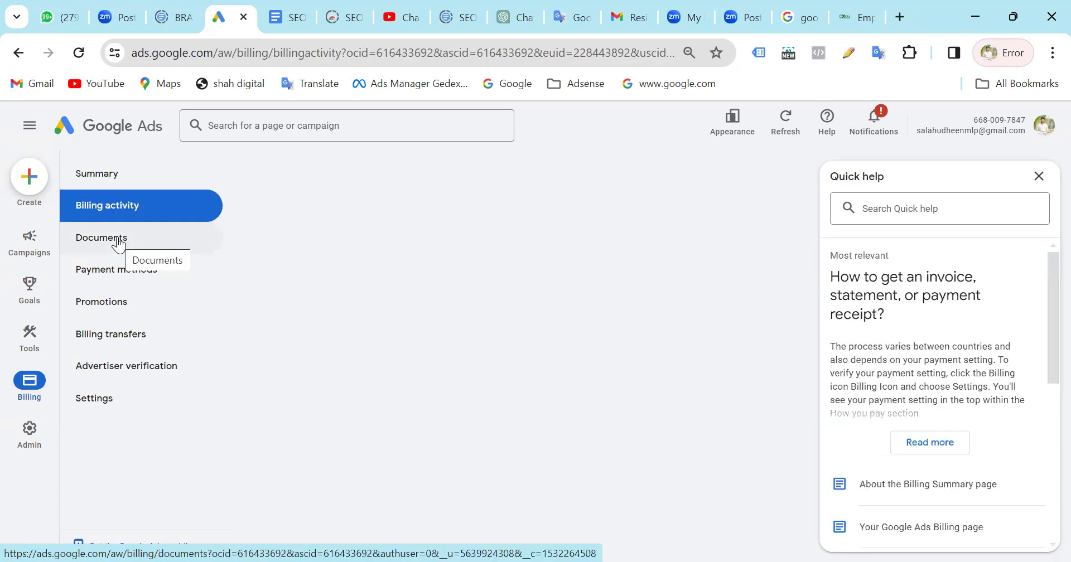
left_click(118, 242)
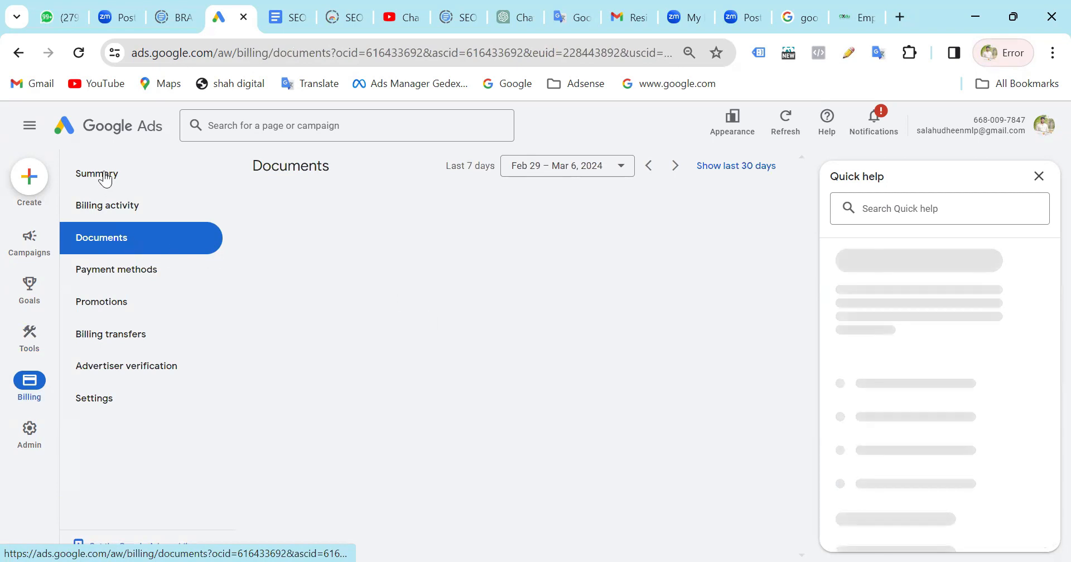
View the Payment methods, Promotions and Billing transfers pages, and return to Billing activity.
left_click(135, 279)
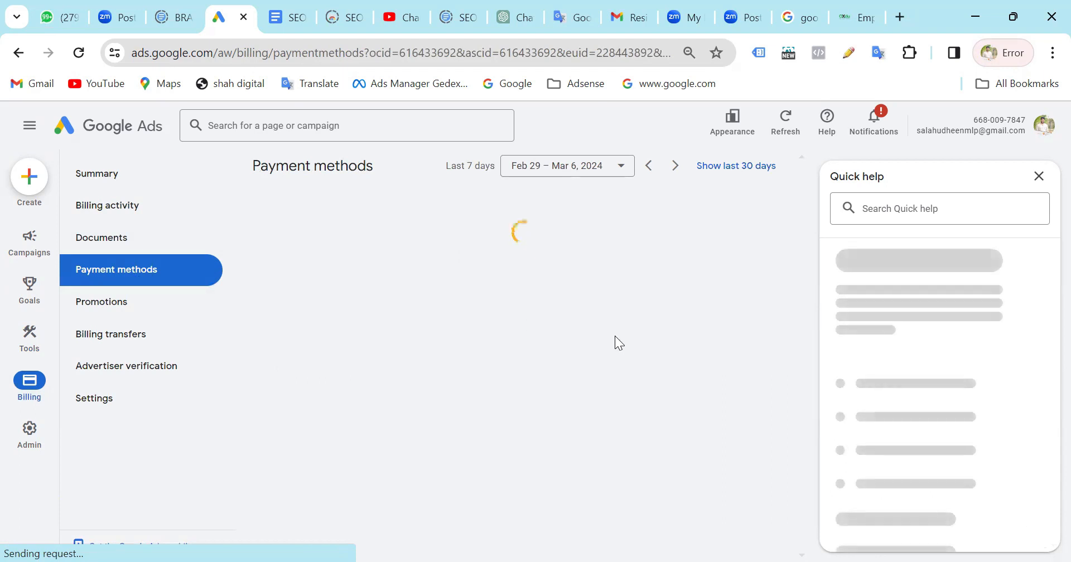
left_click(112, 309)
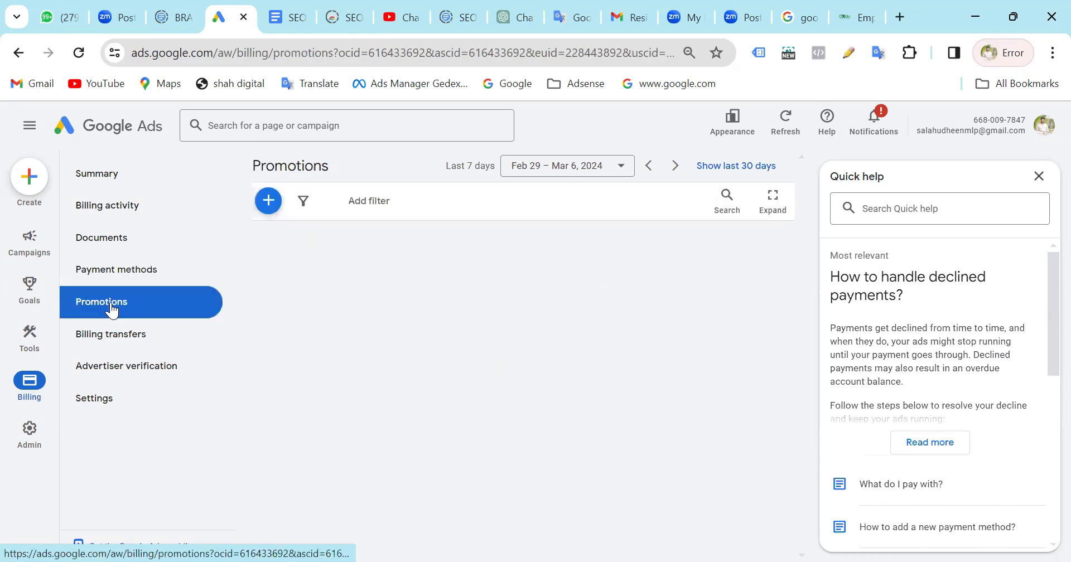
left_click(119, 337)
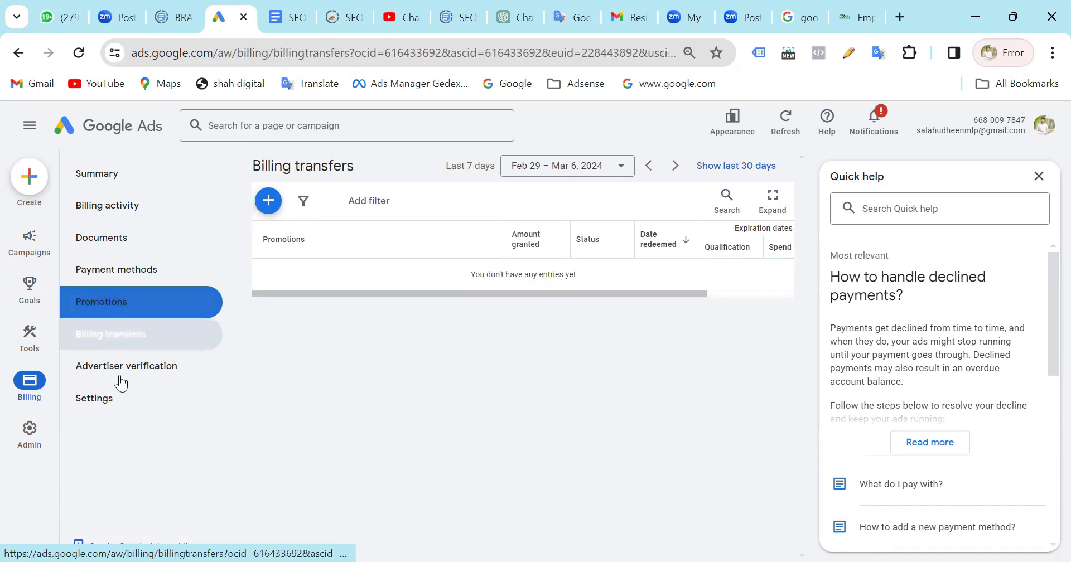
left_click(101, 202)
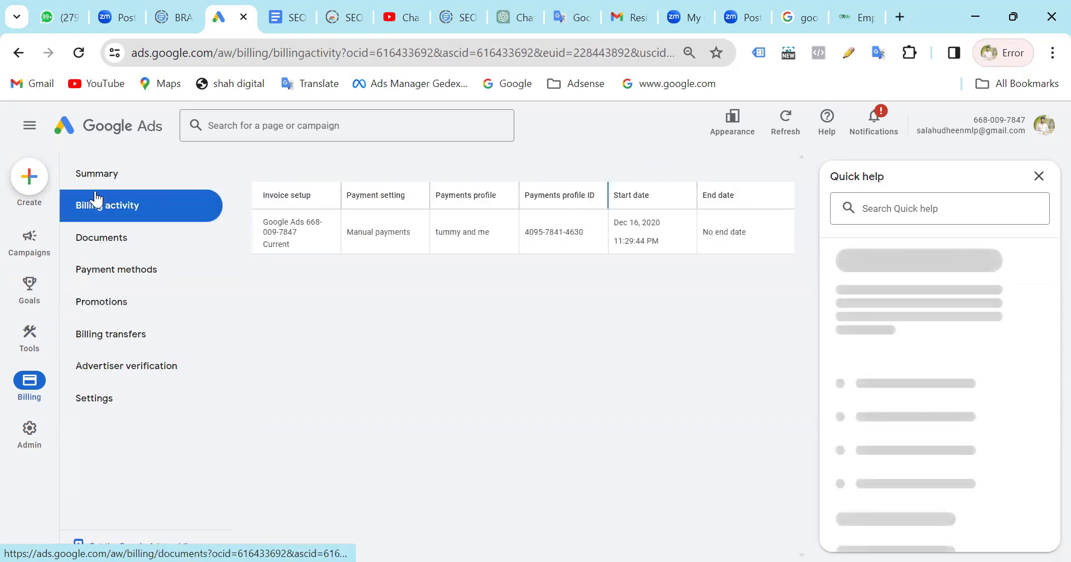
Open Advertiser verification and the Billing settings, and examine the How you pay and Payment methods details.
left_click(132, 368)
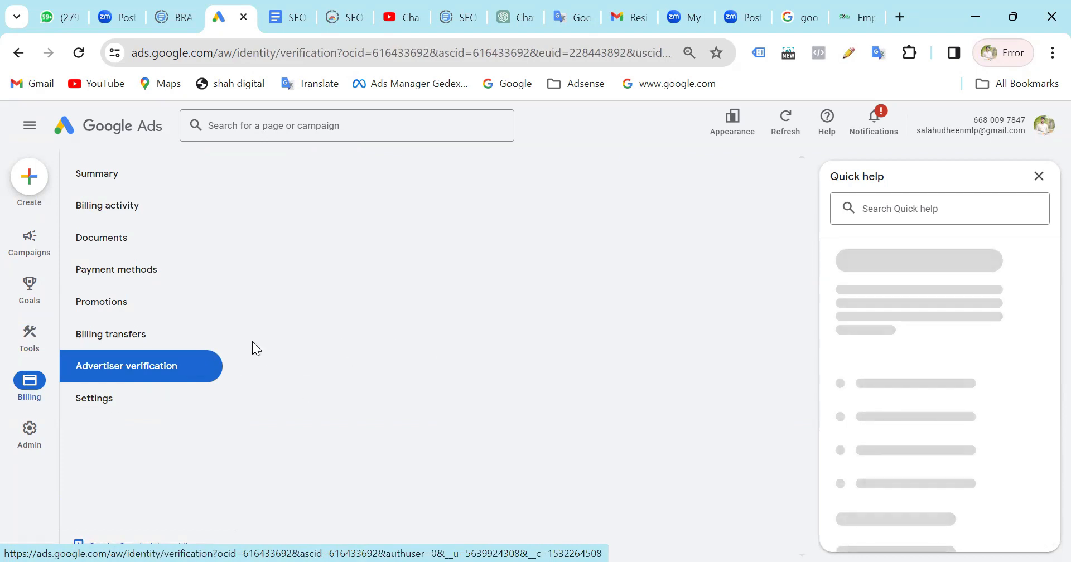
left_click(96, 399)
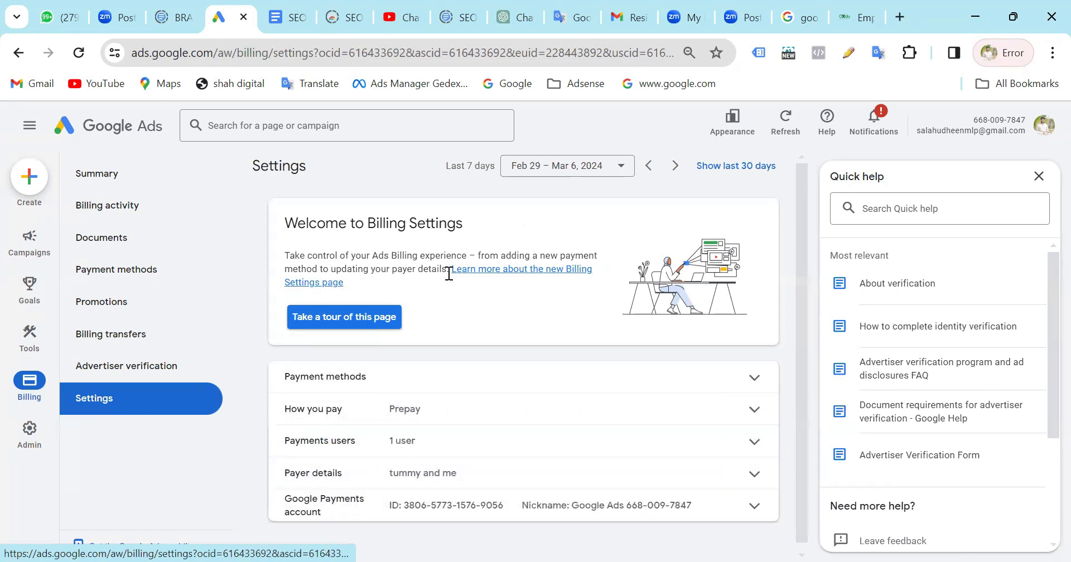
scroll(424, 266, "down", 1)
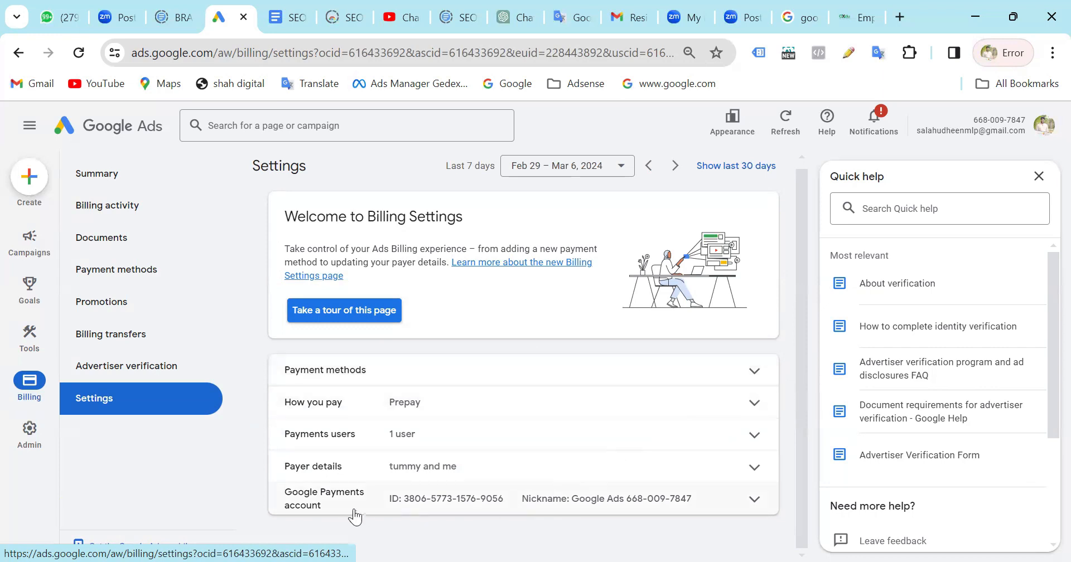
left_click(751, 399)
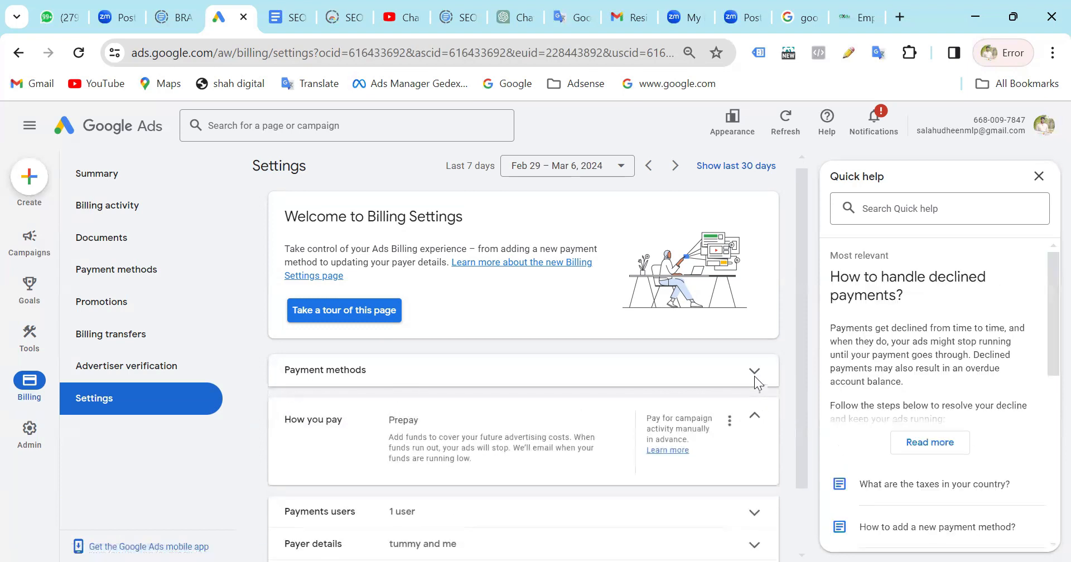
left_click(755, 375)
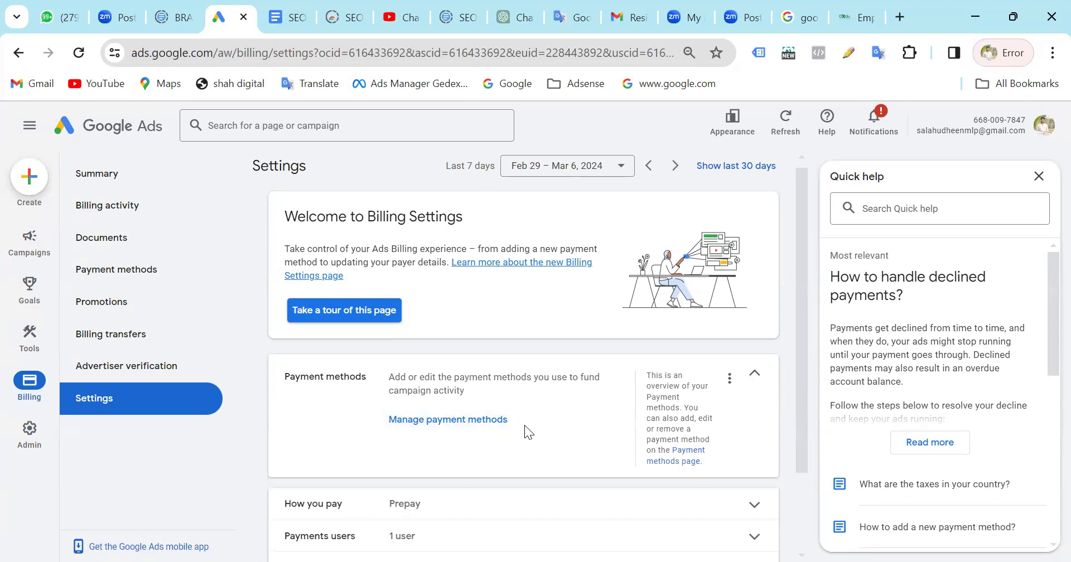
Open the Admin Preferences page and examine its account status details, data sharing, data protection contacts, and rules and terms sections.
mouse_move(61, 268)
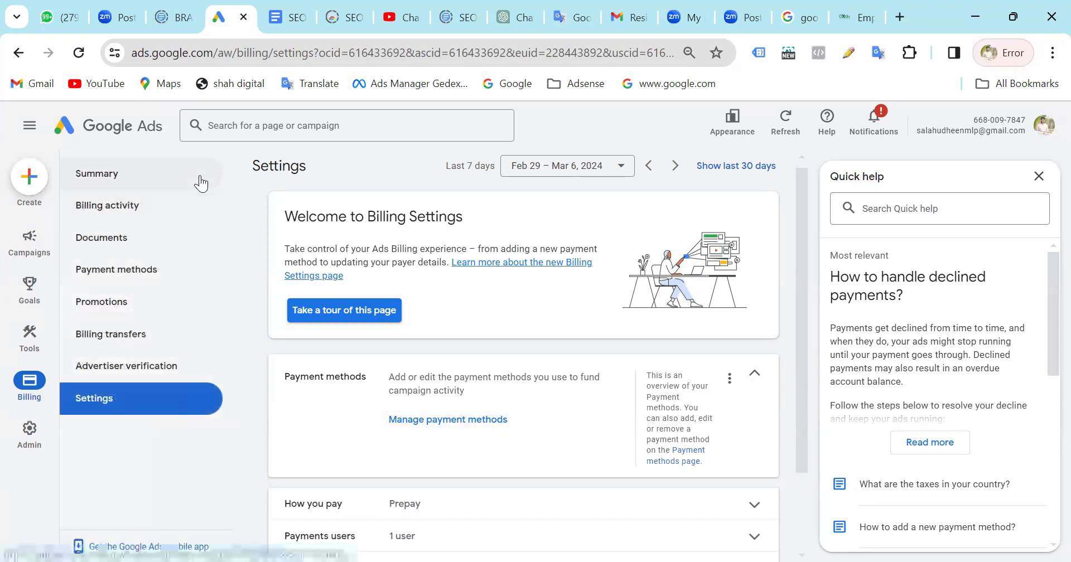
mouse_move(30, 442)
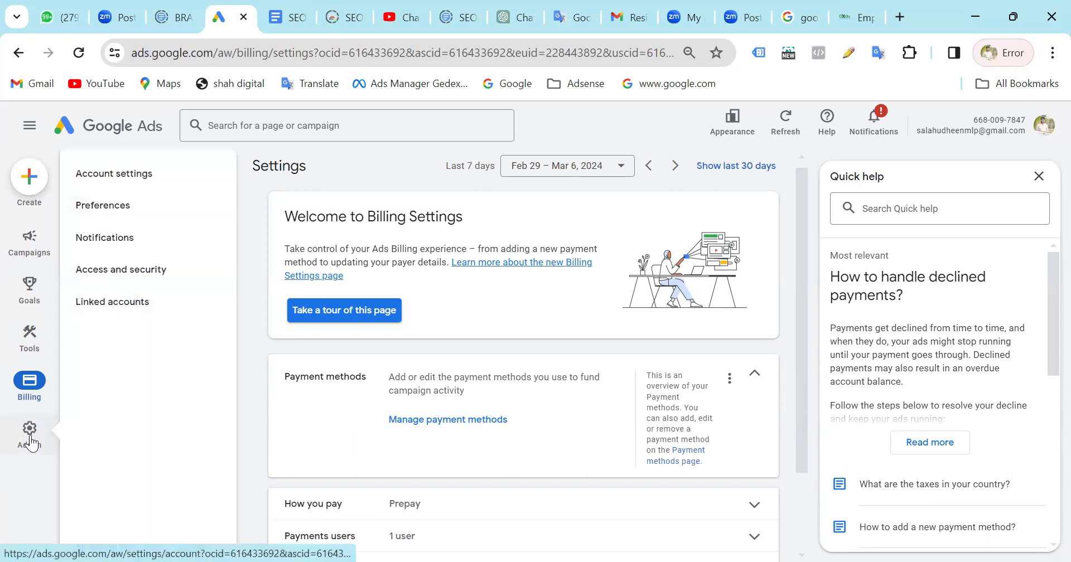
left_click(31, 441)
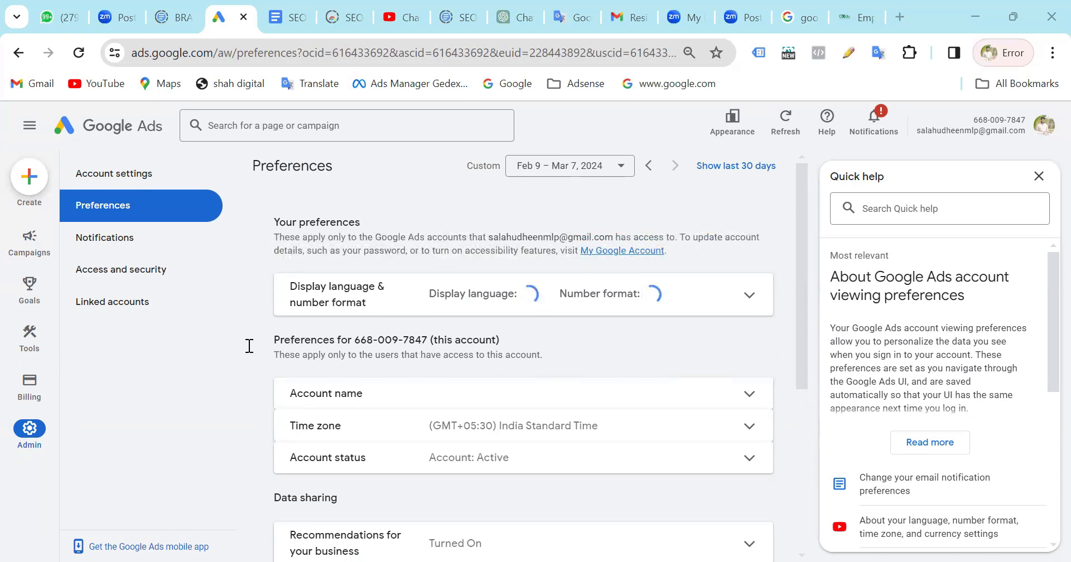
scroll(578, 374, "down", 1)
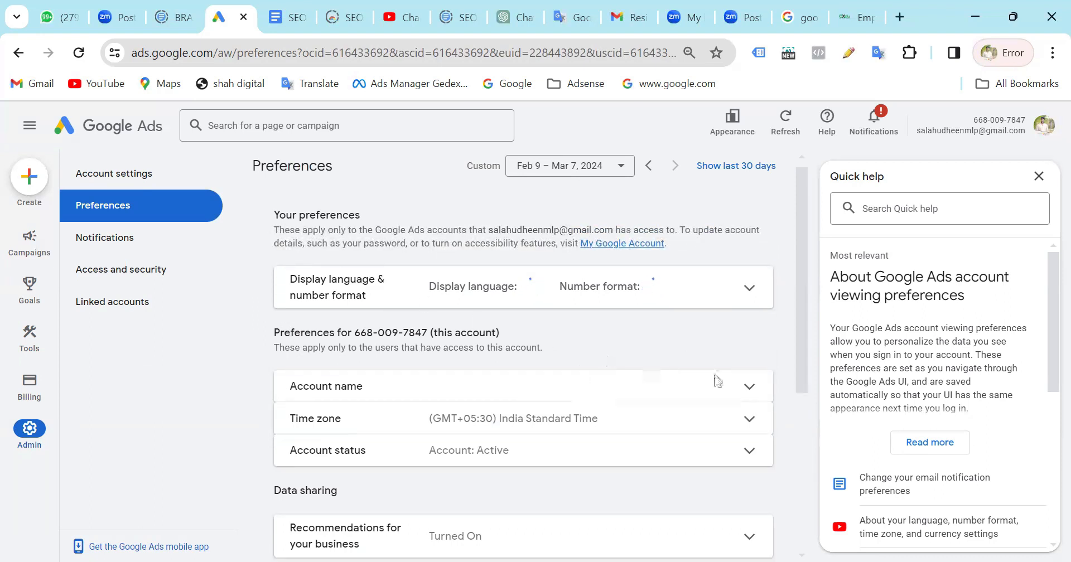
scroll(715, 384, "down", 1)
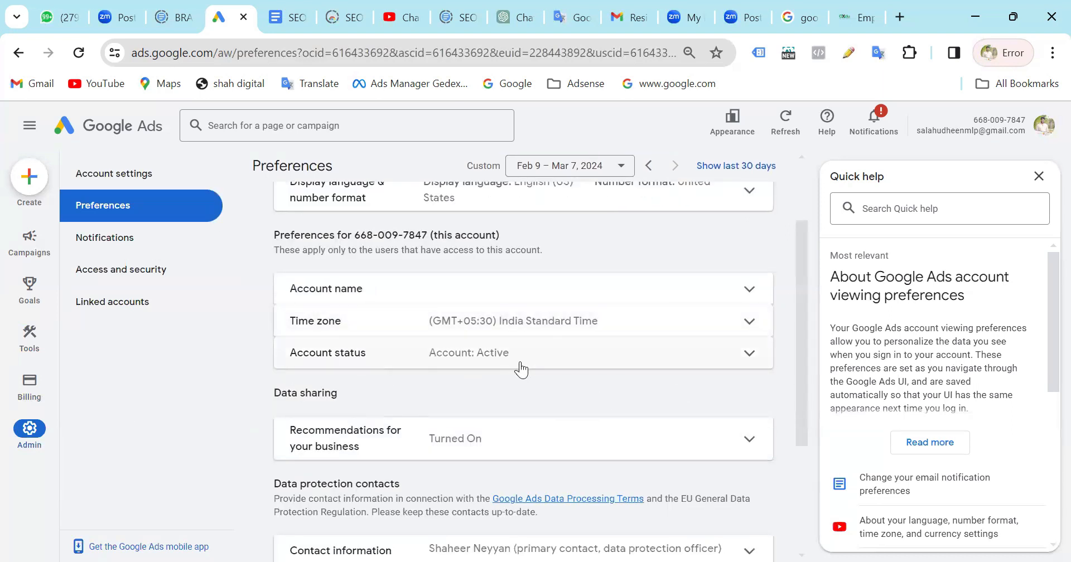
scroll(521, 368, "down", 2)
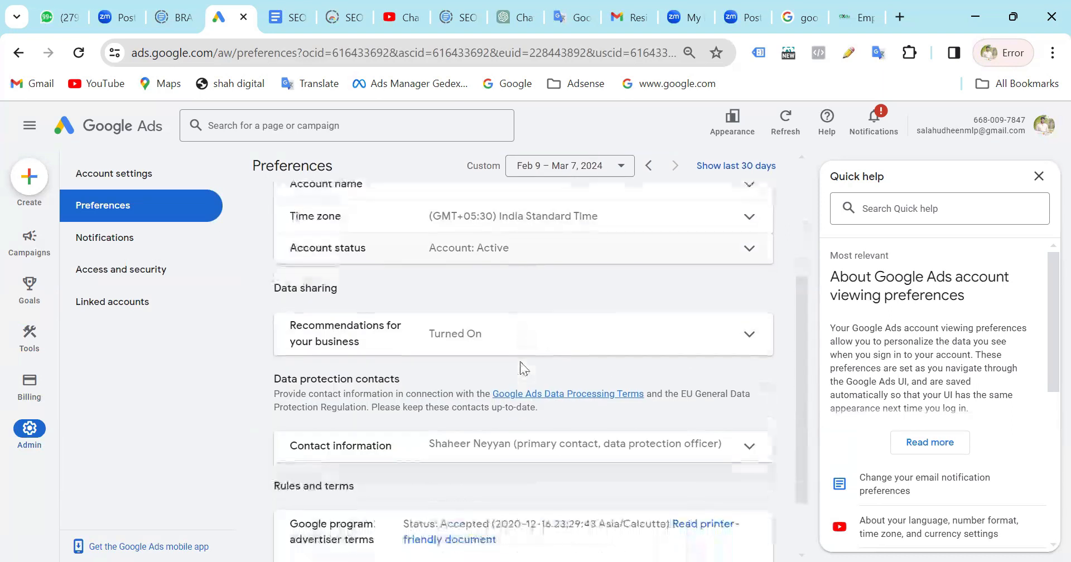
left_click(757, 251)
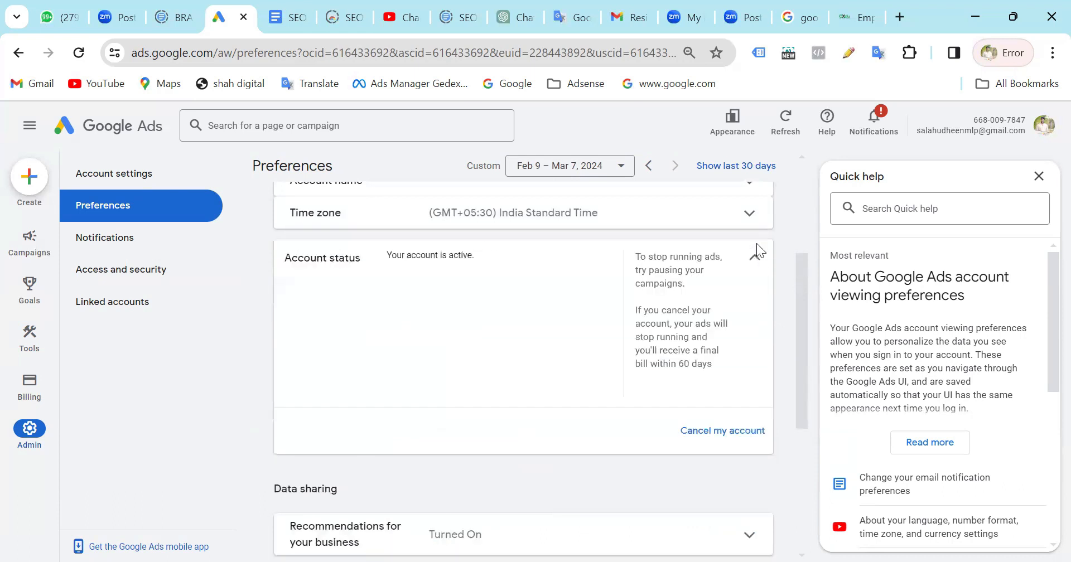
left_click(757, 261)
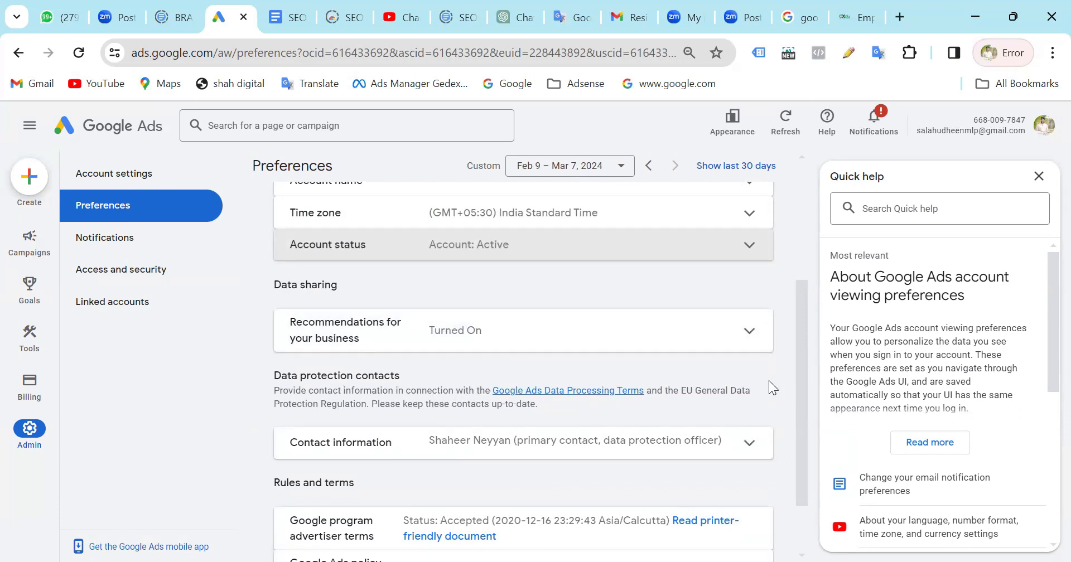
scroll(457, 483, "down", 2)
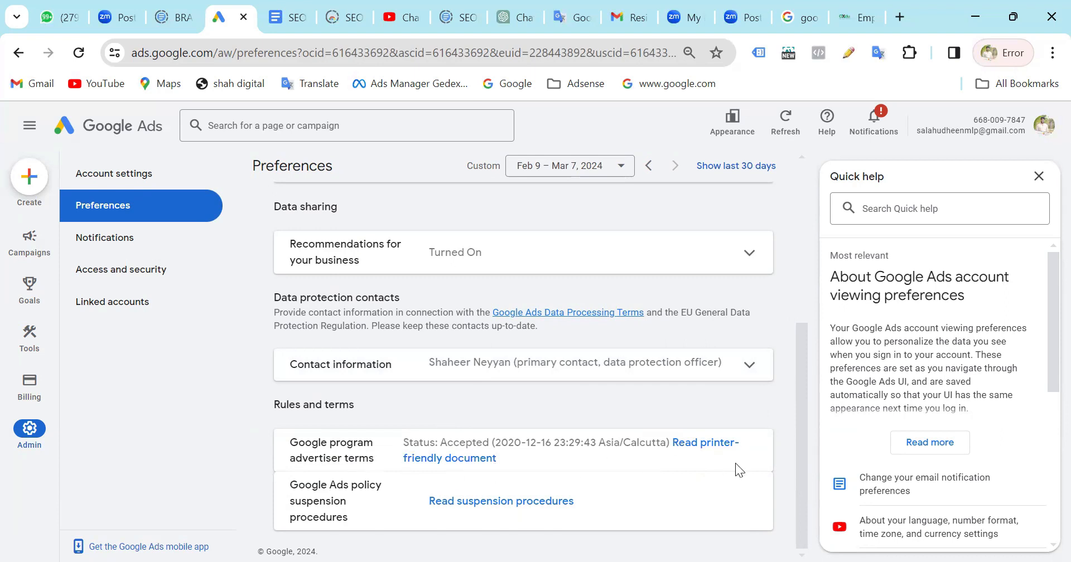
scroll(735, 463, "up", 1)
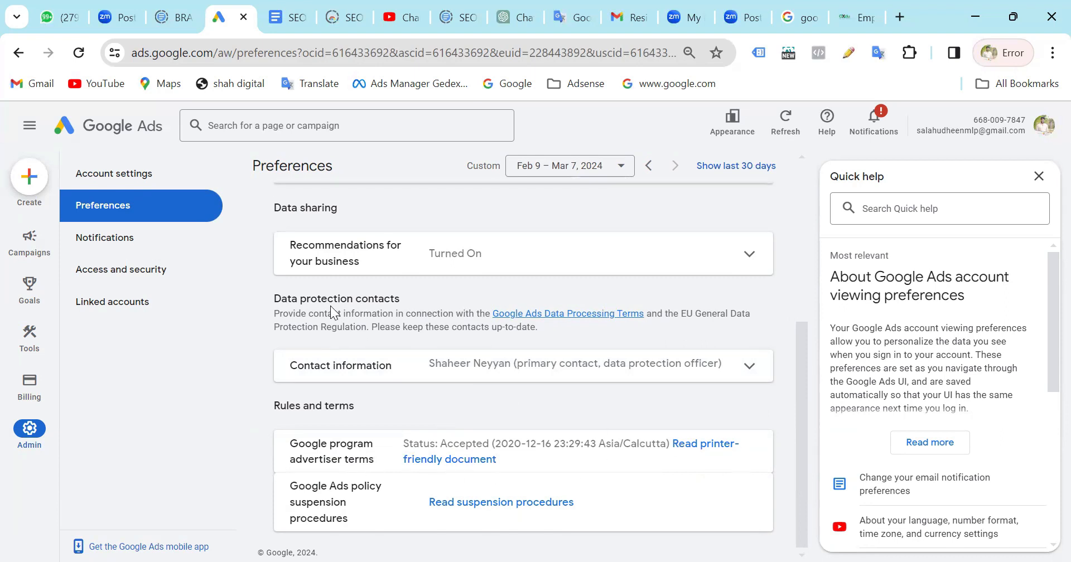
scroll(332, 309, "up", 5)
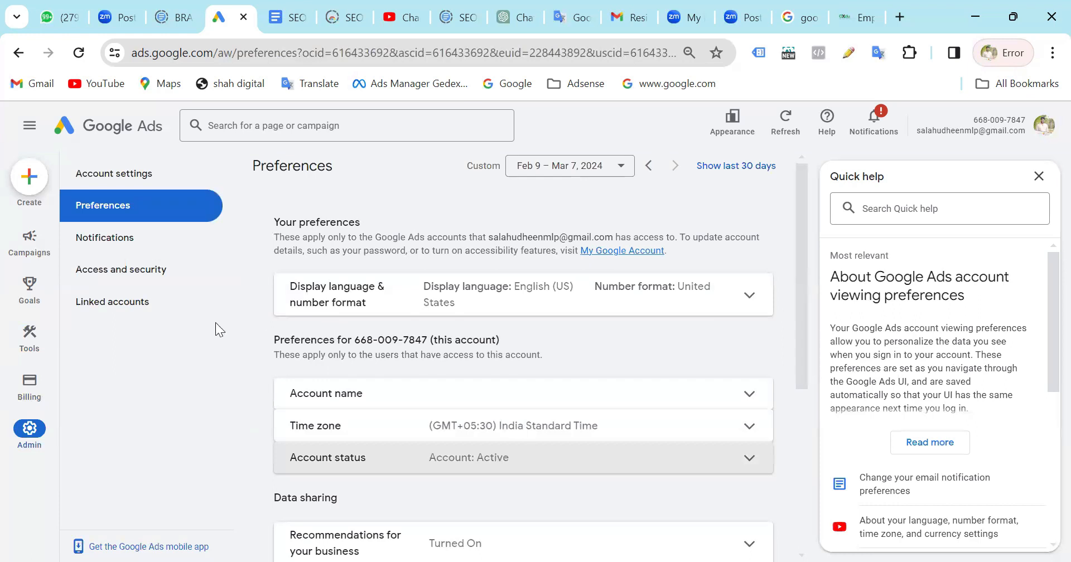
Open the Notifications page and review the email settings for all notification topics.
left_click(133, 251)
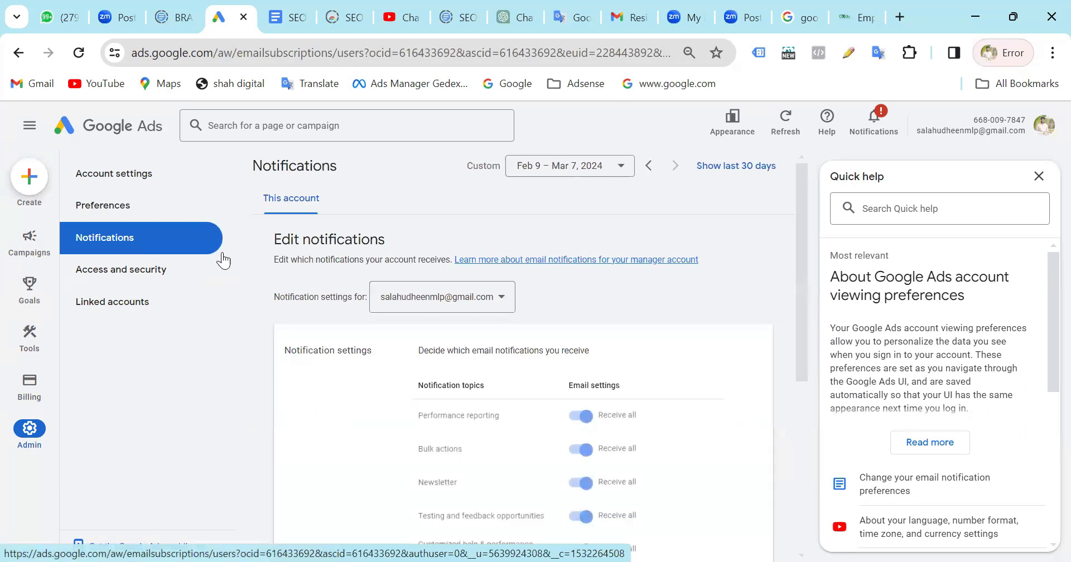
scroll(558, 346, "down", 3)
scroll(561, 343, "down", 2)
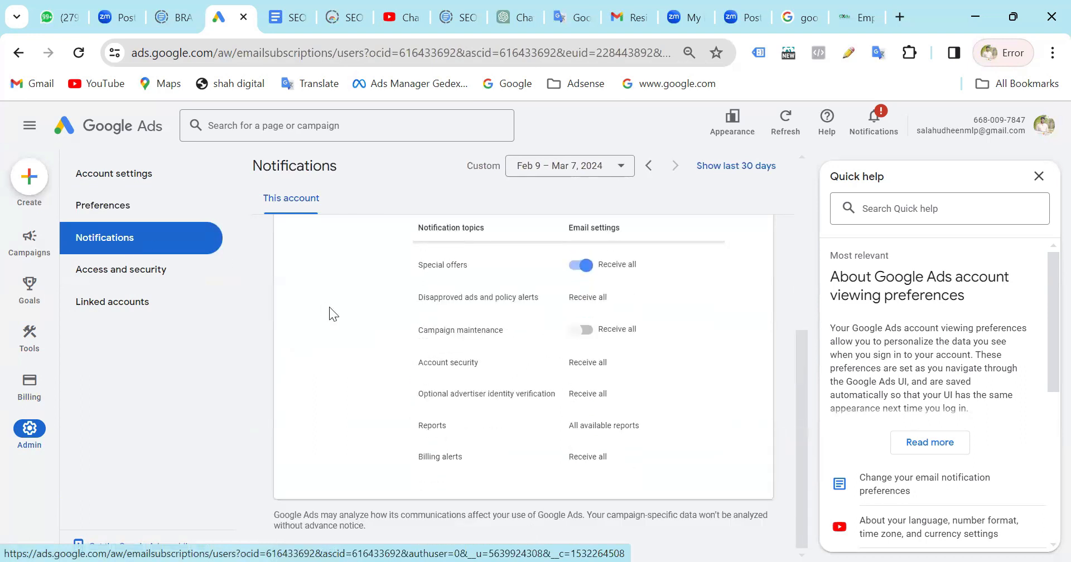
Open Access and security, review the full table of users with account access, and check the list of available Google Ads accounts.
left_click(147, 273)
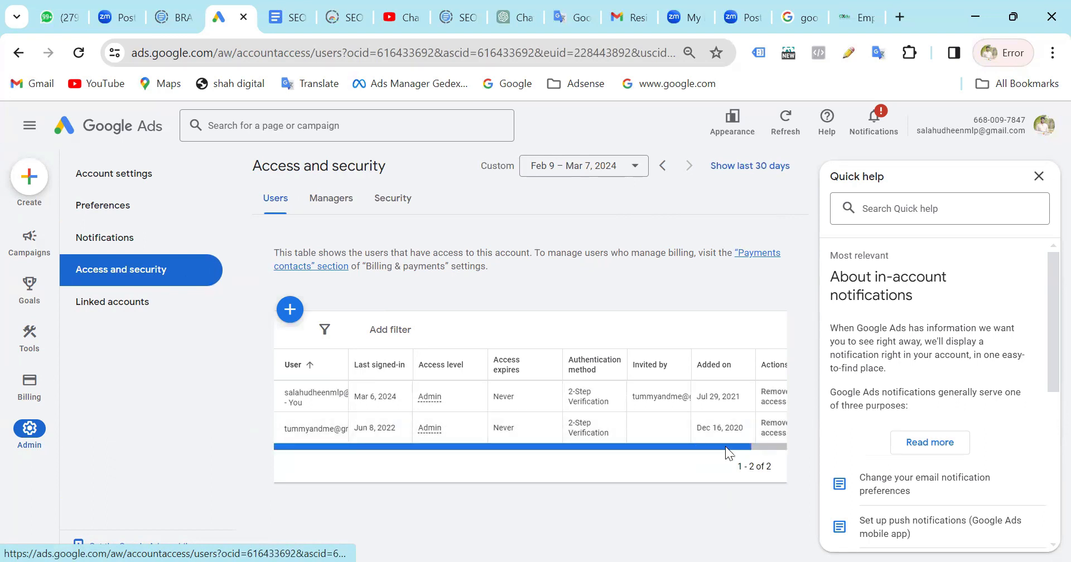
scroll(732, 447, "right", 2)
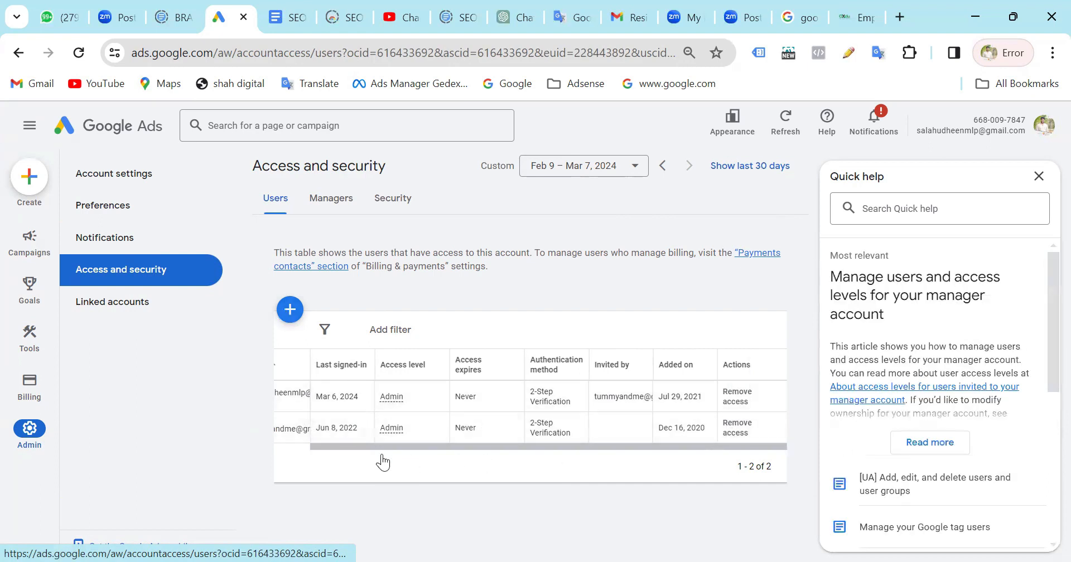
scroll(287, 446, "left", 2)
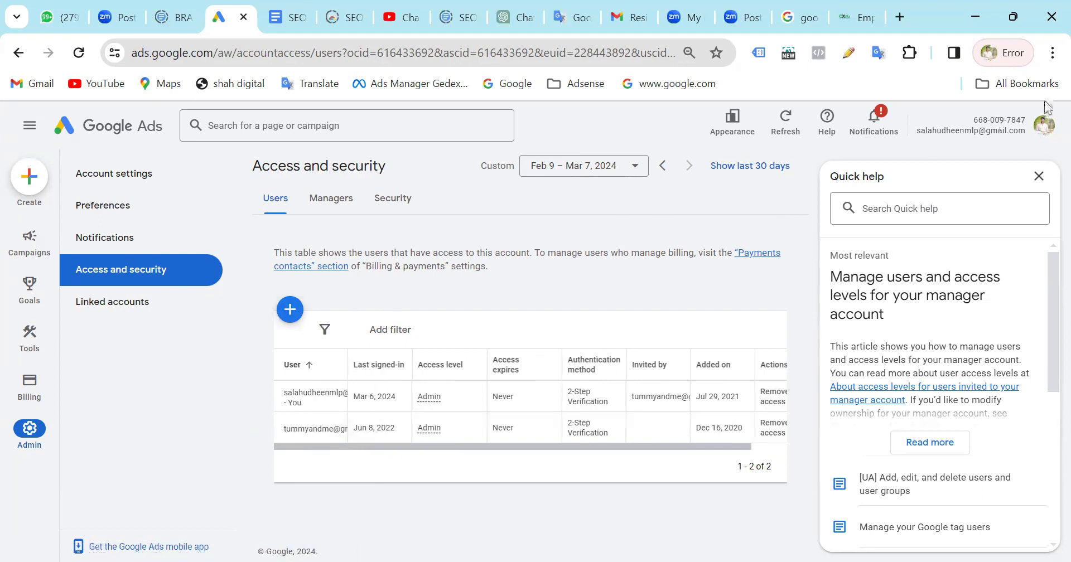
left_click(1046, 131)
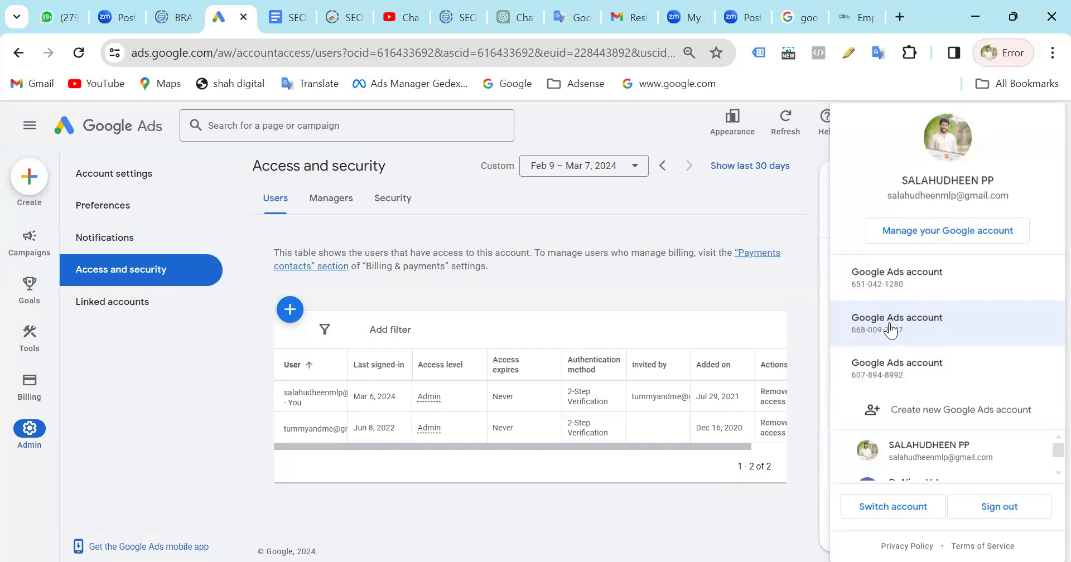
left_click(550, 289)
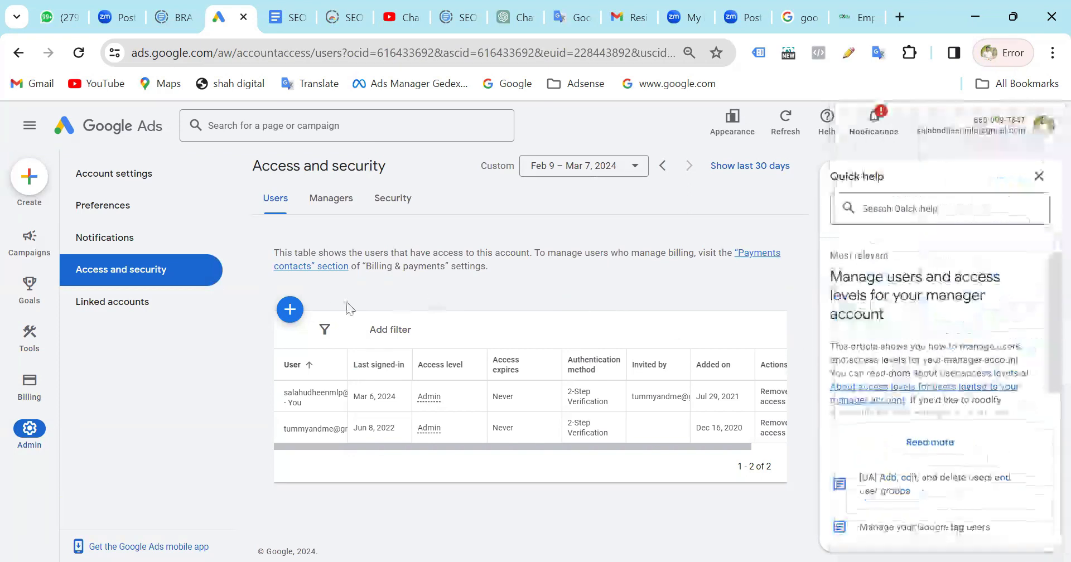
Open the form for inviting a new user and examine its access expiry options and the comparison of account access levels.
left_click(290, 311)
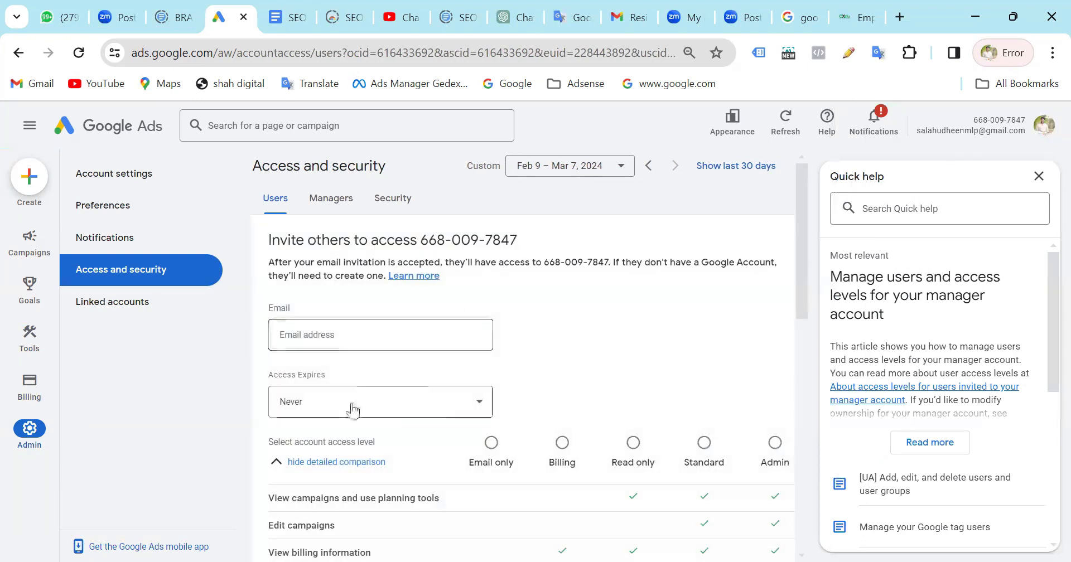
left_click(334, 407)
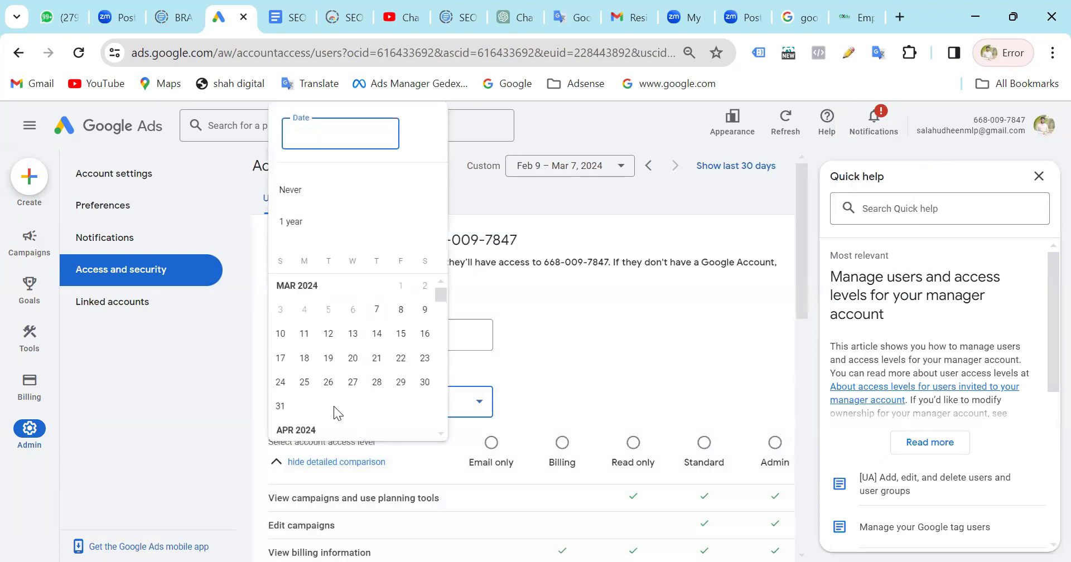
left_click(612, 329)
scroll(614, 329, "down", 2)
scroll(614, 329, "up", 1)
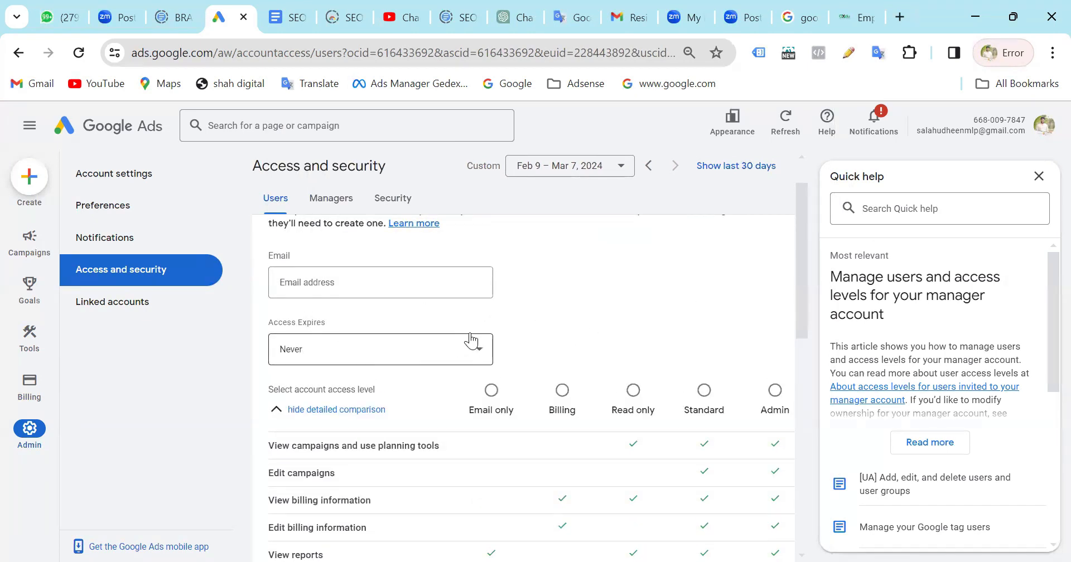
scroll(471, 341, "down", 2)
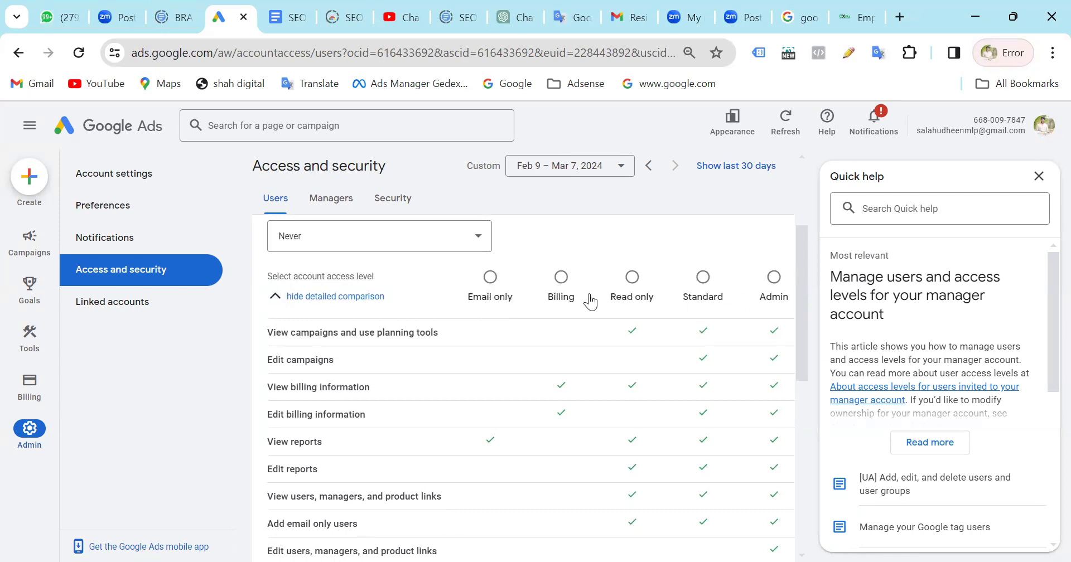
scroll(400, 393, "down", 7)
scroll(396, 407, "up", 3)
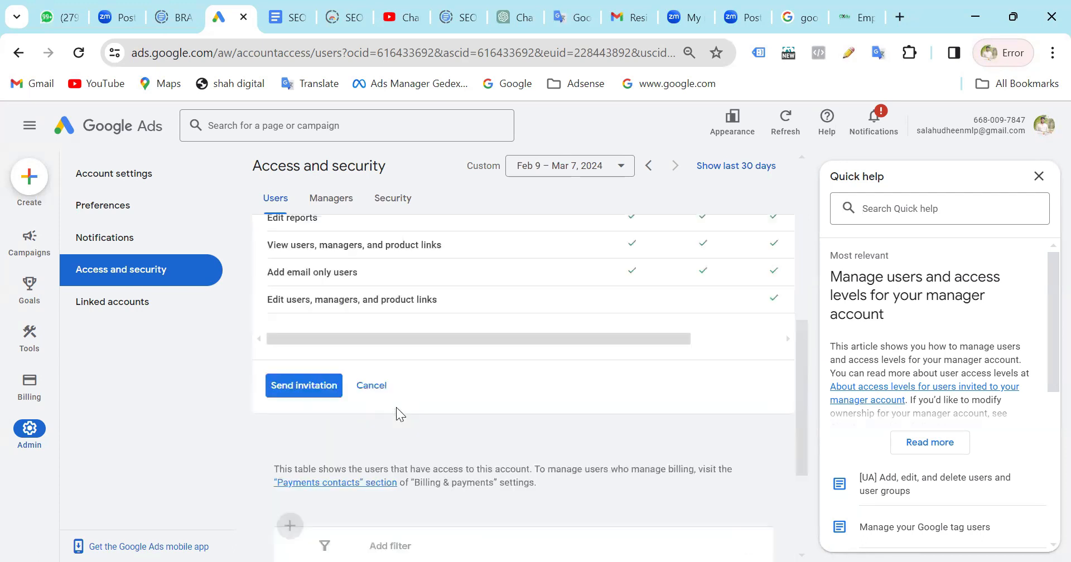
scroll(502, 398, "down", 3)
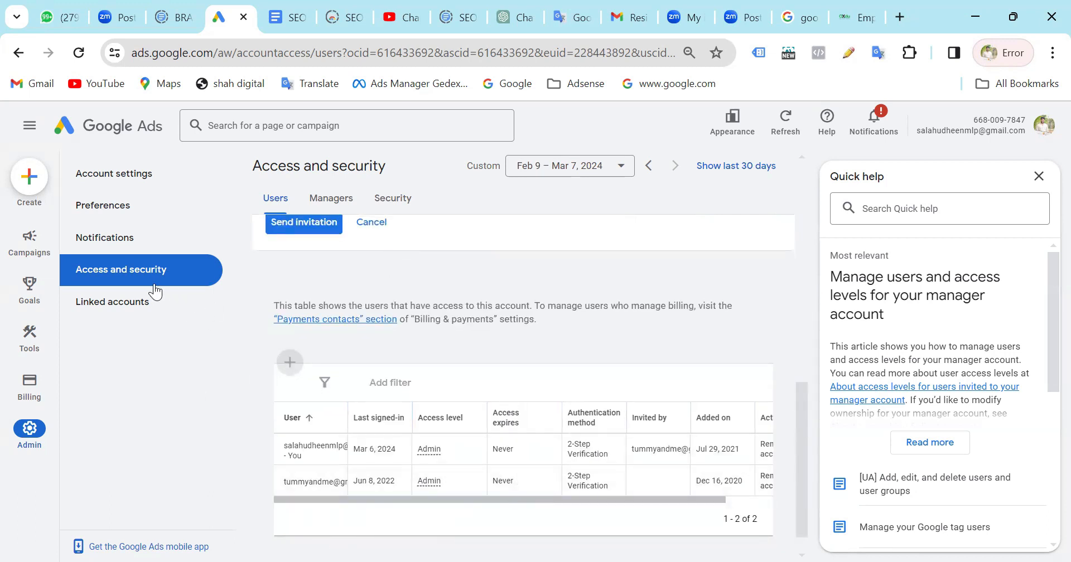
Open Linked accounts and examine the already linked products and the other Google products available for linking.
left_click(110, 304)
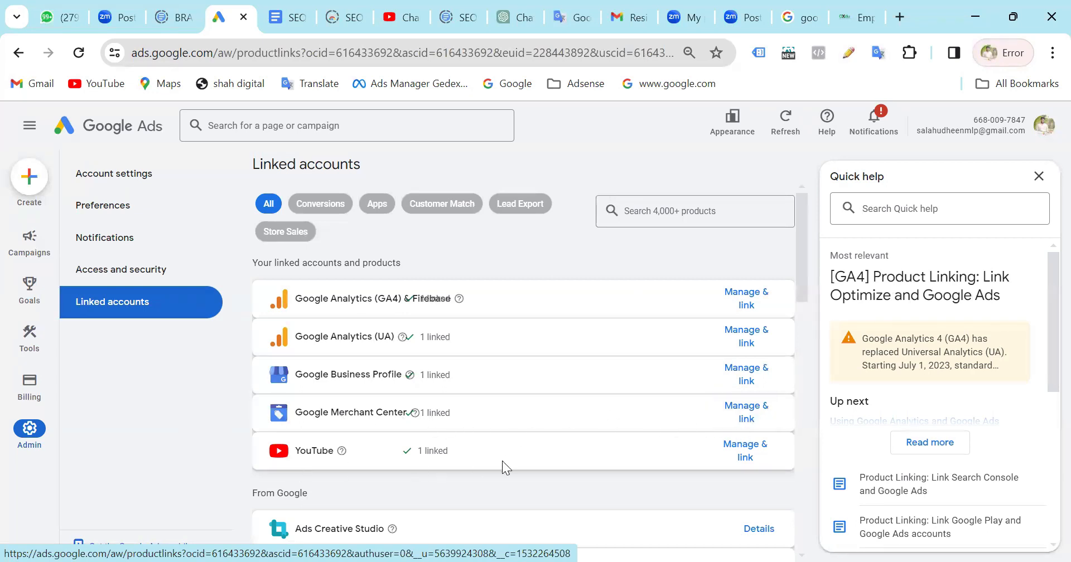
scroll(502, 461, "down", 3)
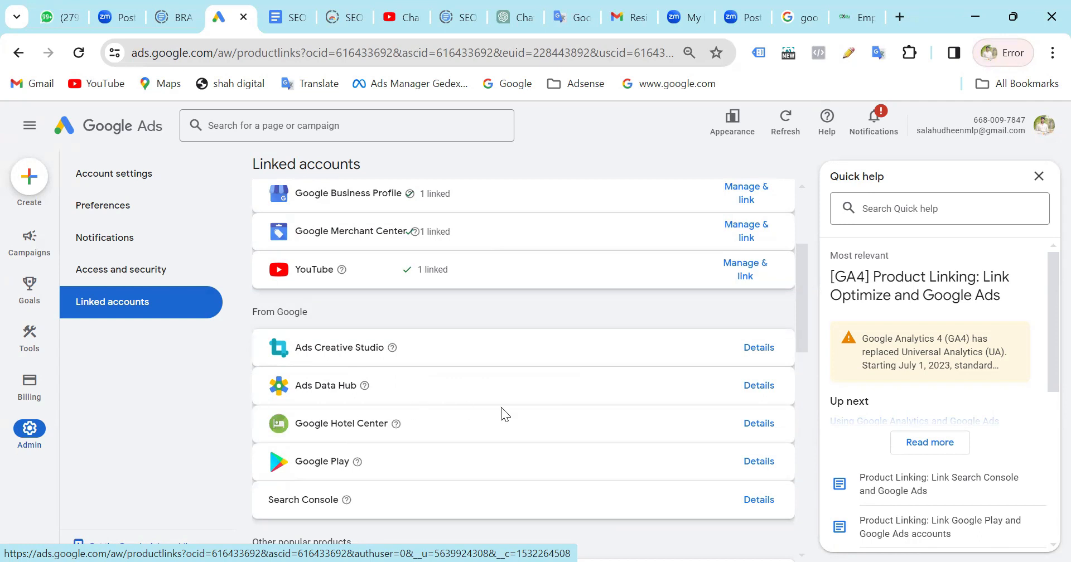
scroll(501, 407, "up", 2)
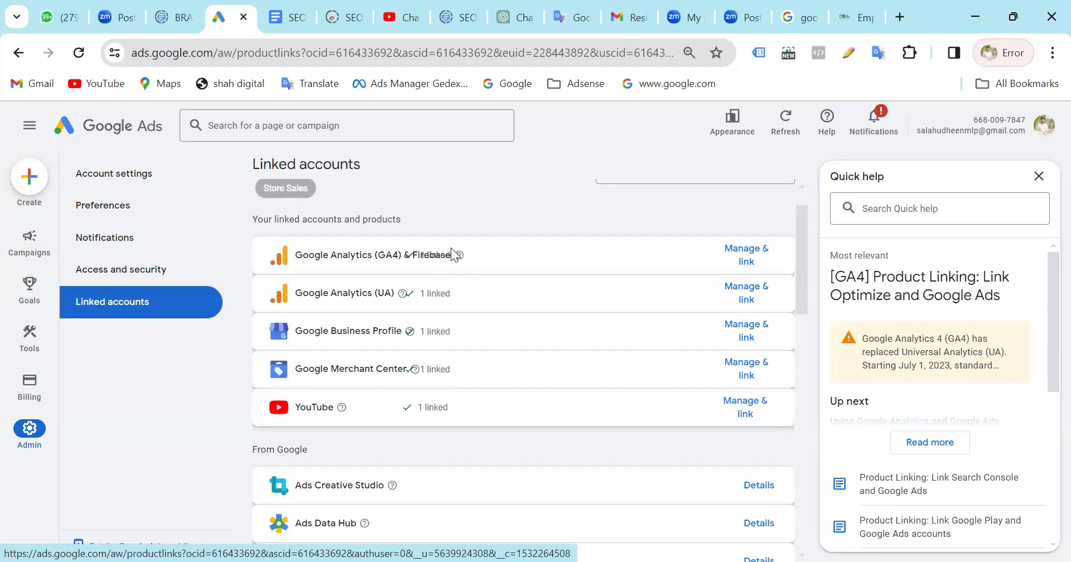
scroll(485, 301, "down", 5)
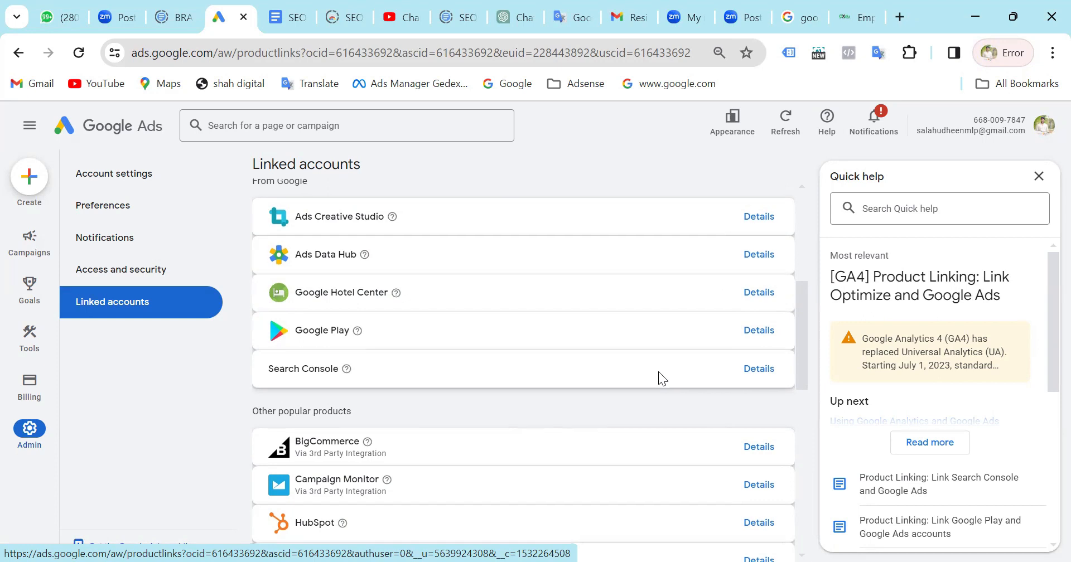
scroll(658, 371, "down", 1)
scroll(534, 395, "up", 2)
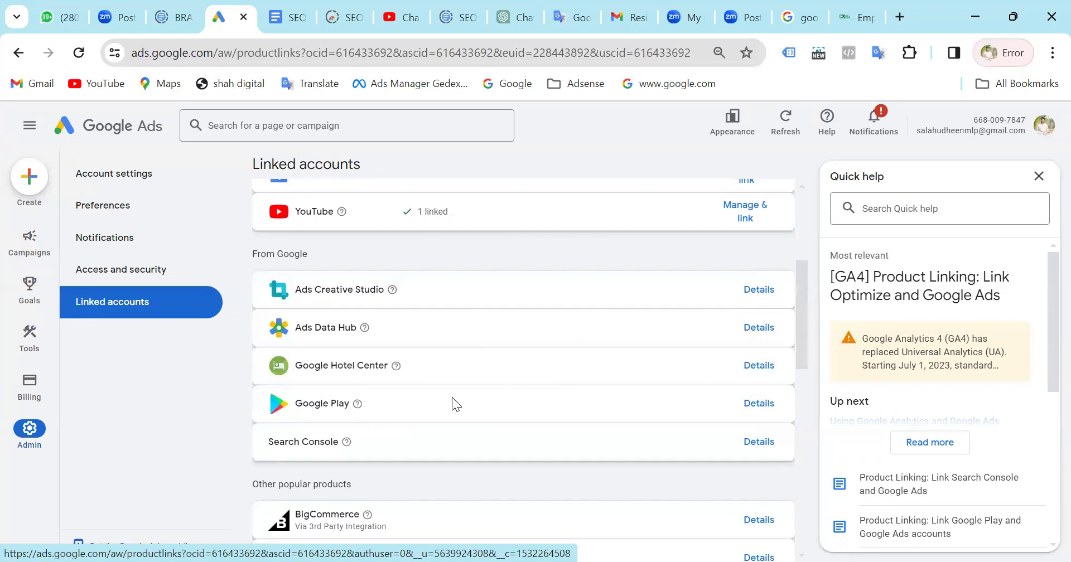
scroll(528, 389, "down", 3)
scroll(528, 388, "up", 2)
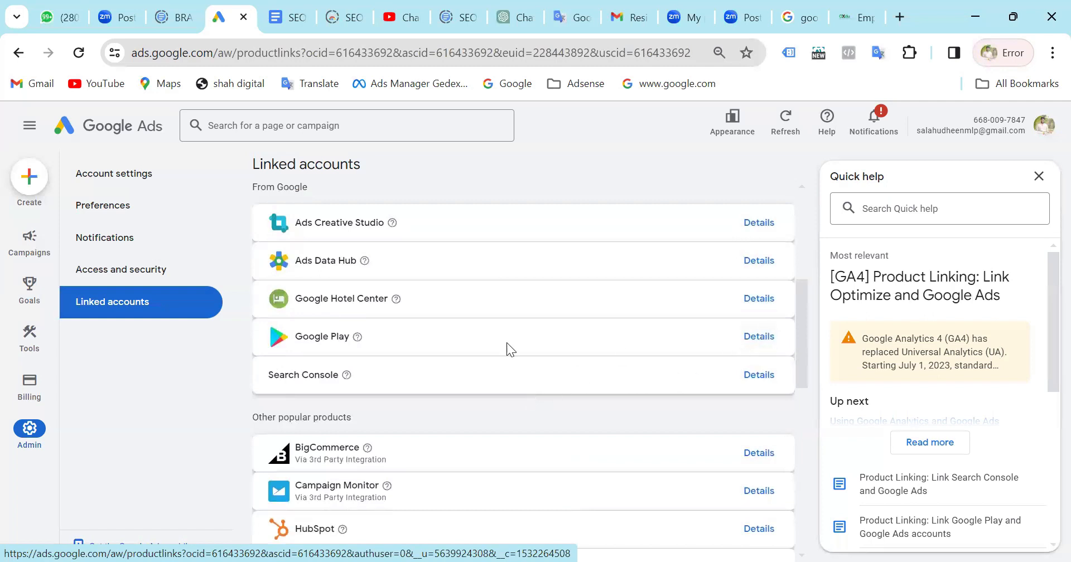
Review the other popular products available for linking, from BigCommerce through Zeotap.
scroll(503, 338, "down", 4)
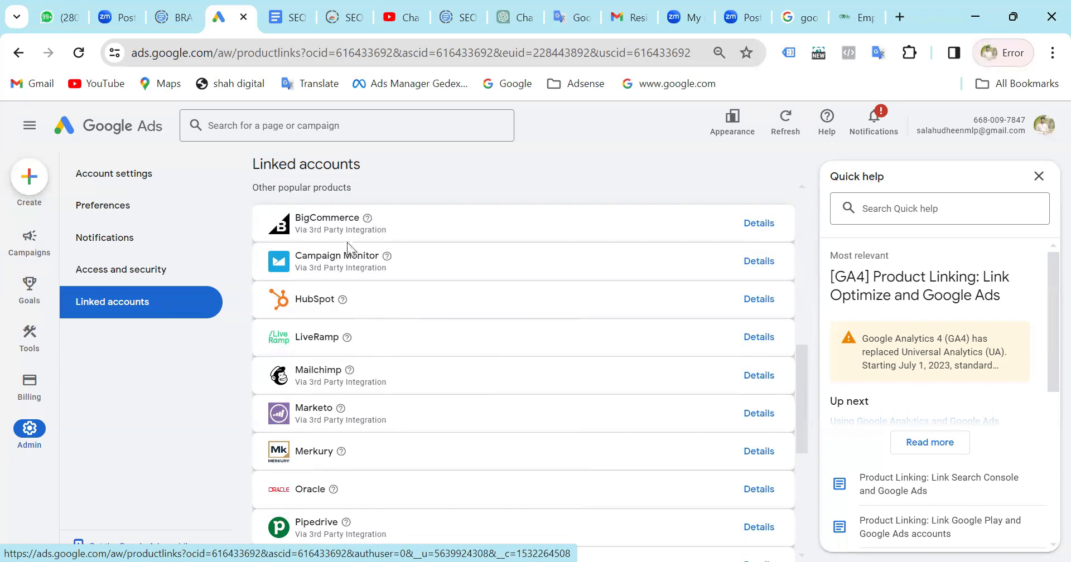
scroll(425, 402, "down", 1)
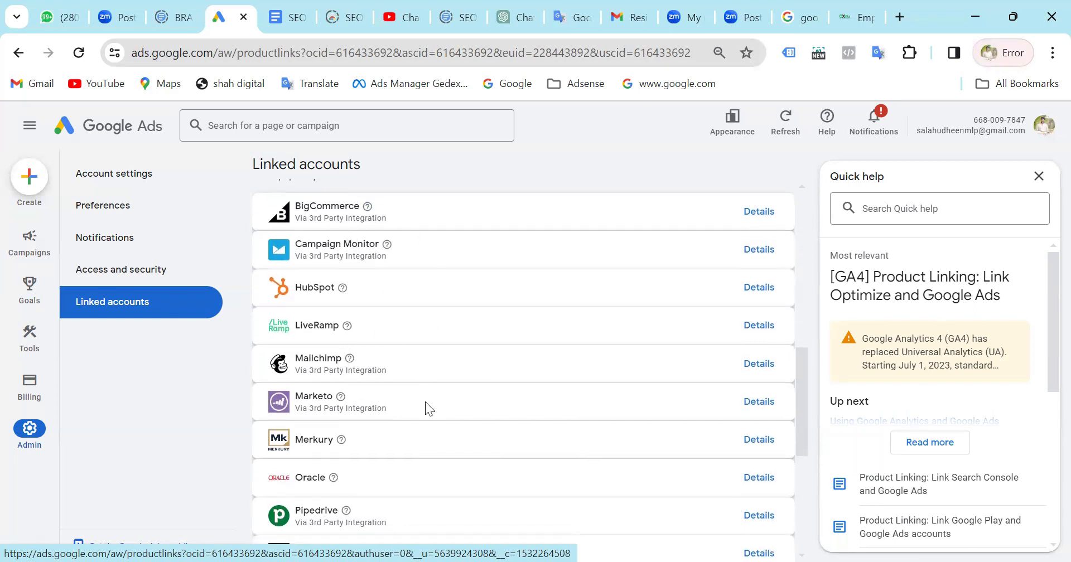
scroll(417, 415, "down", 2)
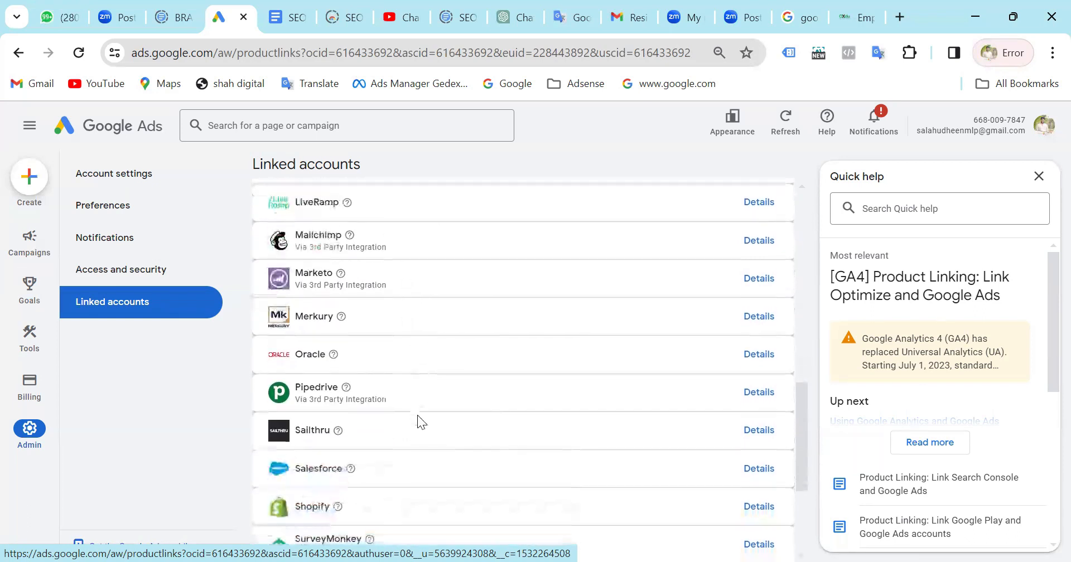
scroll(417, 416, "down", 2)
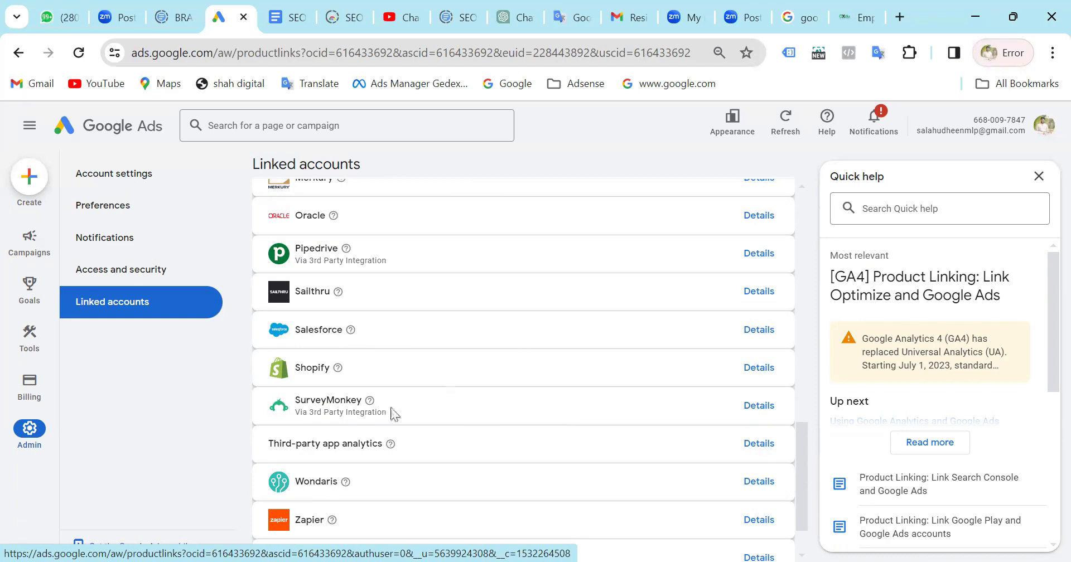
scroll(555, 403, "down", 2)
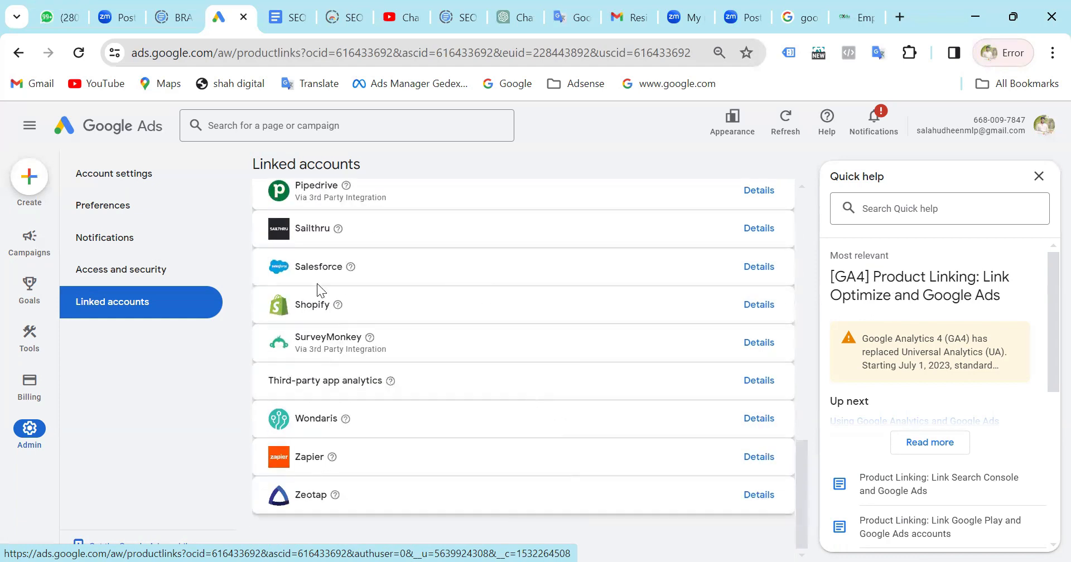
Review the Linked accounts page again, covering the already linked products and the Google products available for linking.
scroll(534, 315, "up", 7)
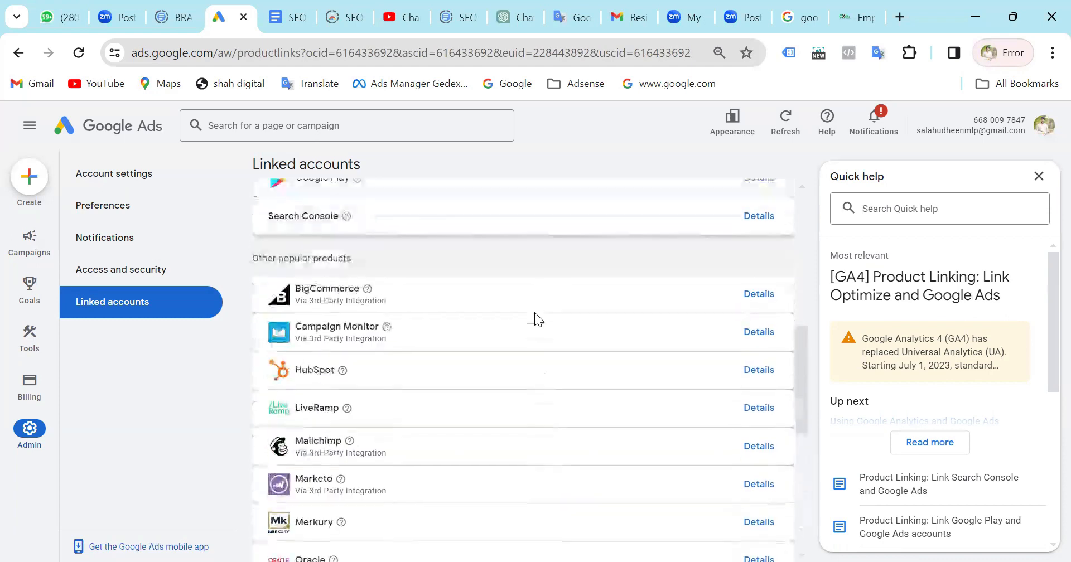
scroll(527, 332, "up", 4)
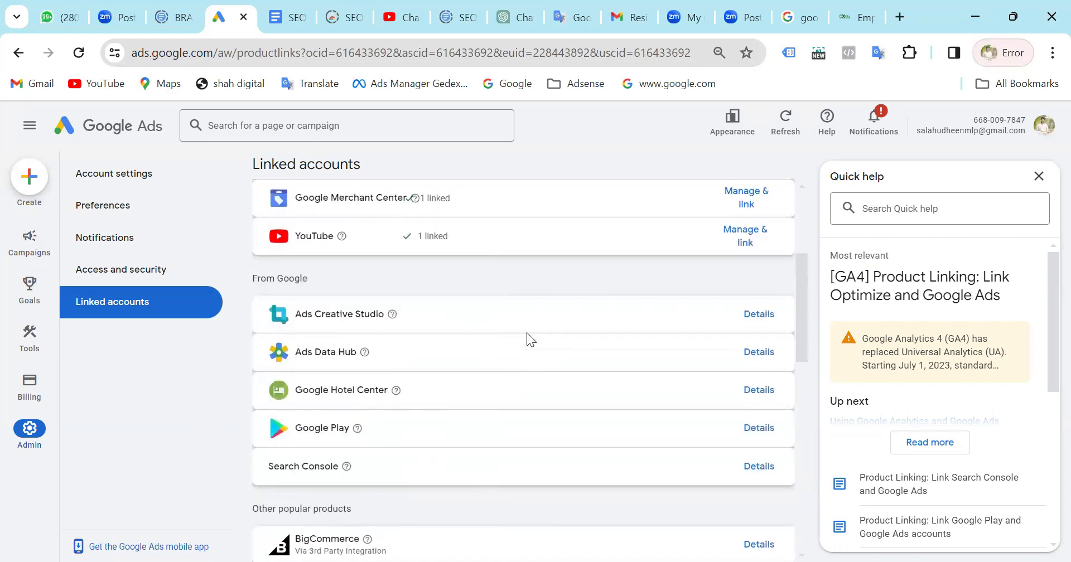
scroll(526, 332, "up", 4)
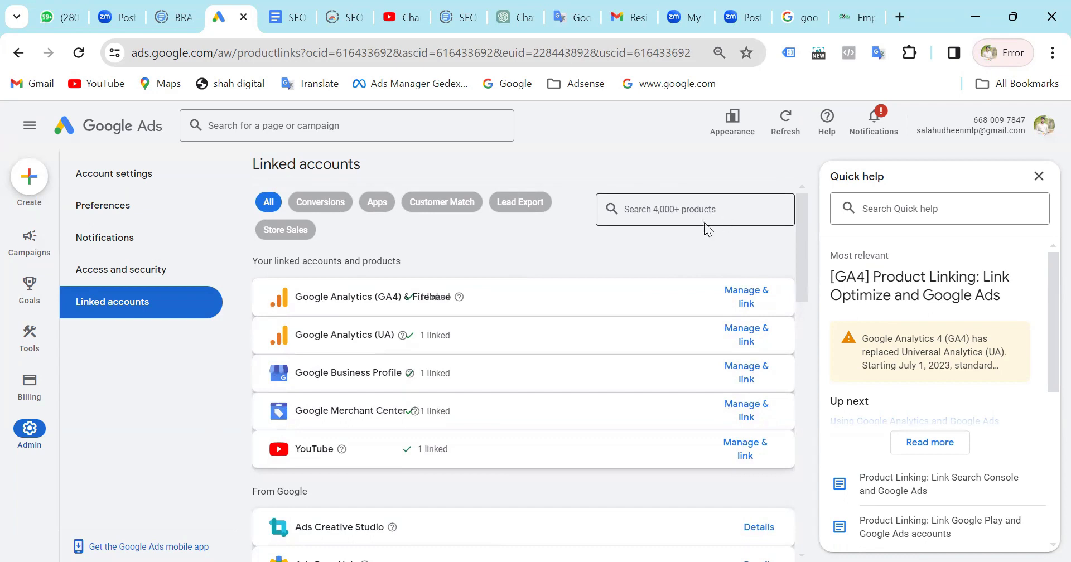
scroll(523, 397, "down", 1)
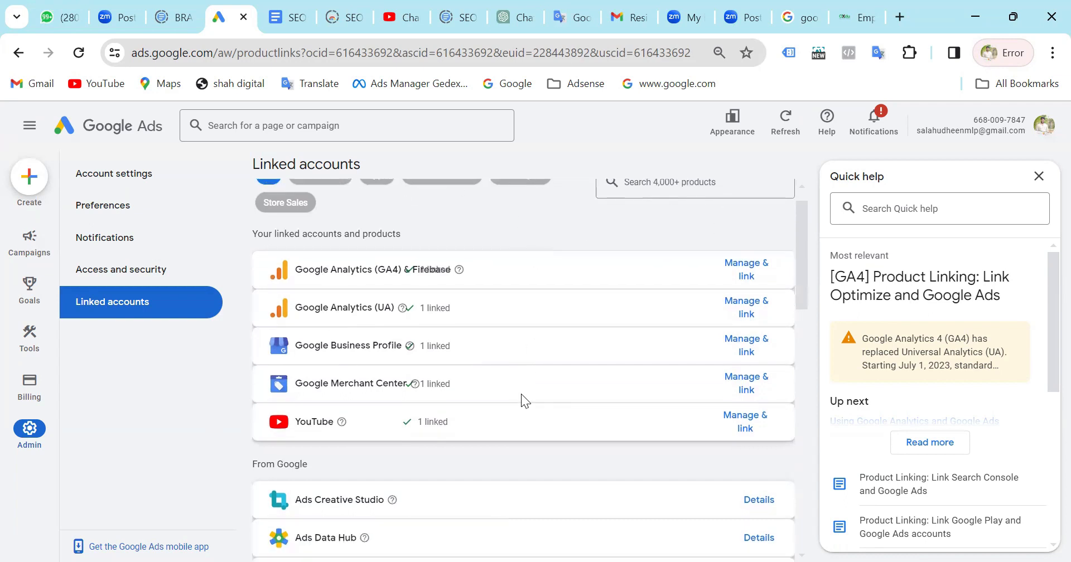
scroll(521, 394, "down", 3)
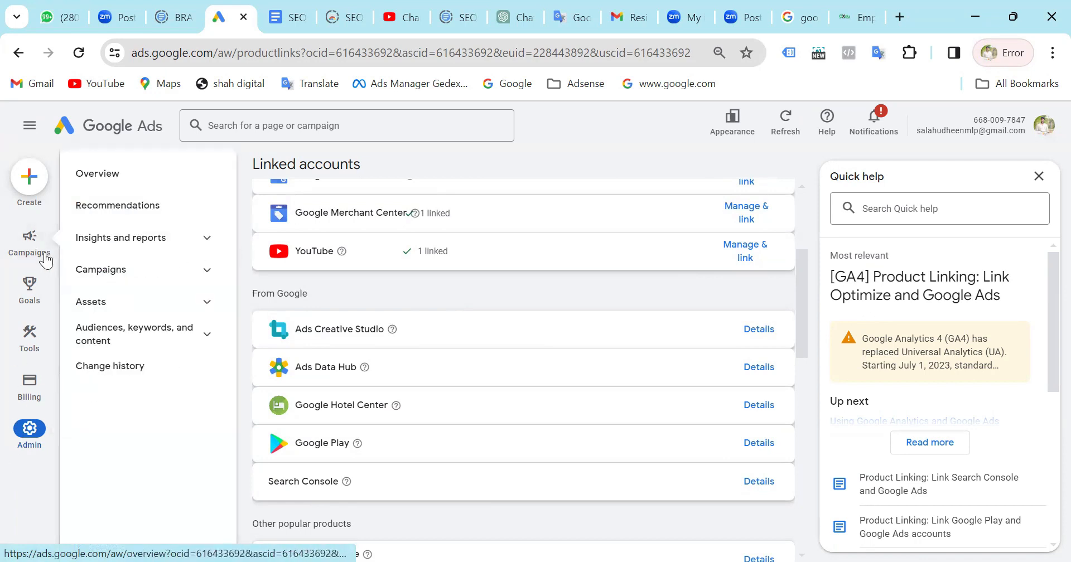
Return to the account Overview, check the Appearance options, and start the tour of the new design.
left_click(93, 131)
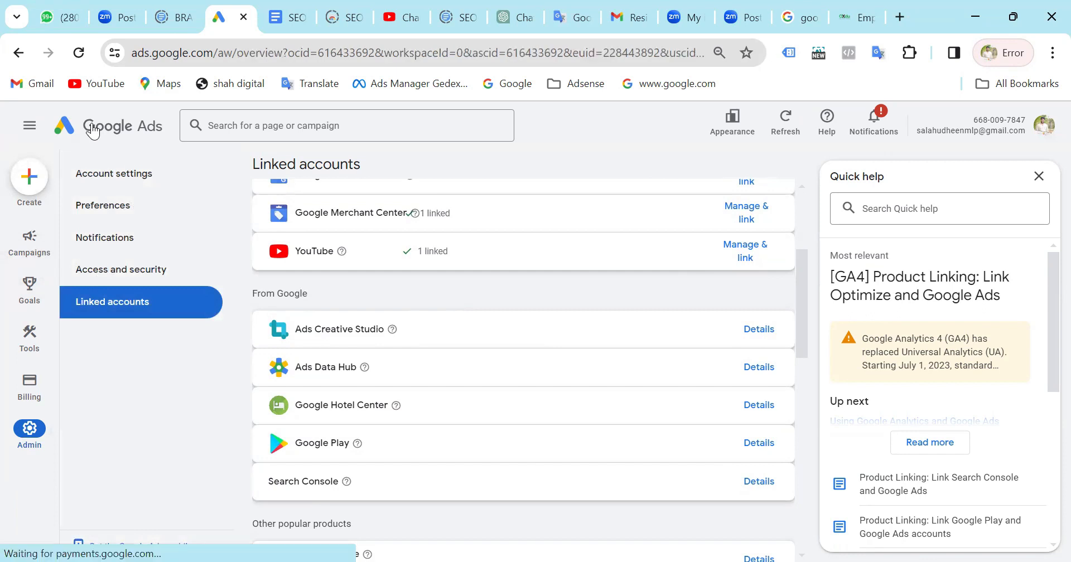
left_click(734, 129)
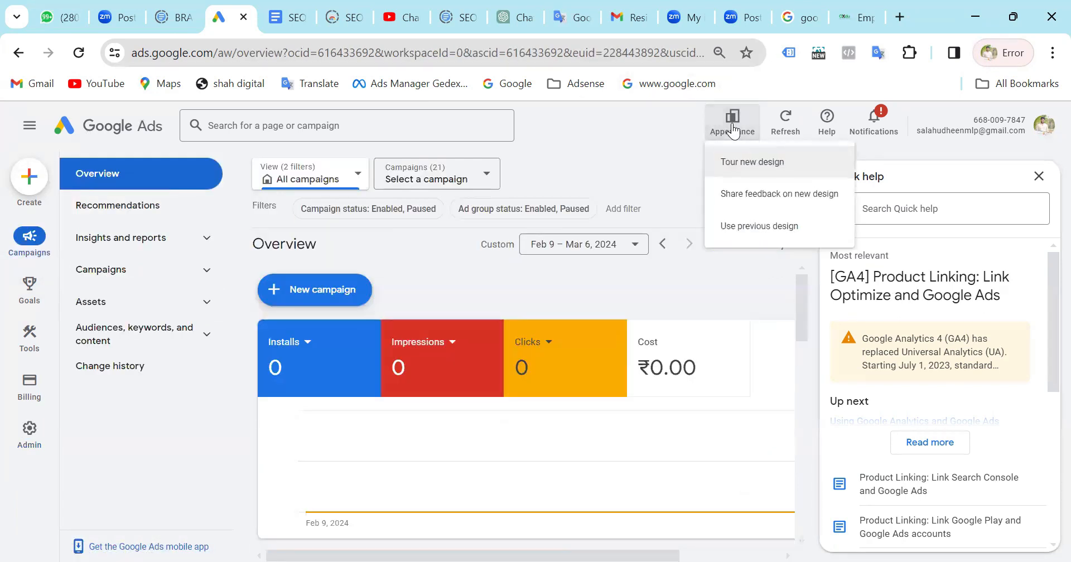
left_click(752, 163)
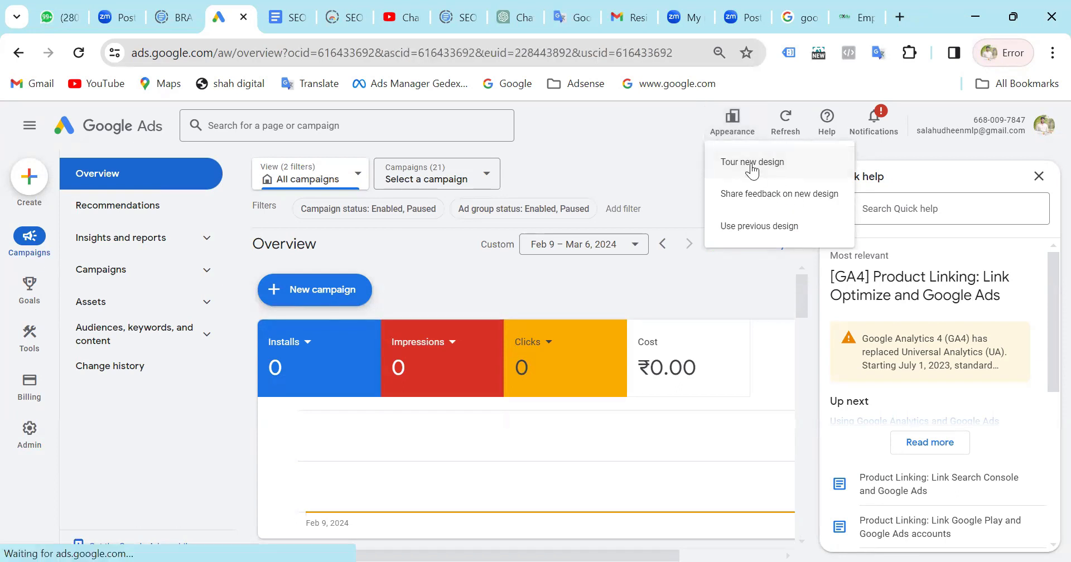
left_click(737, 134)
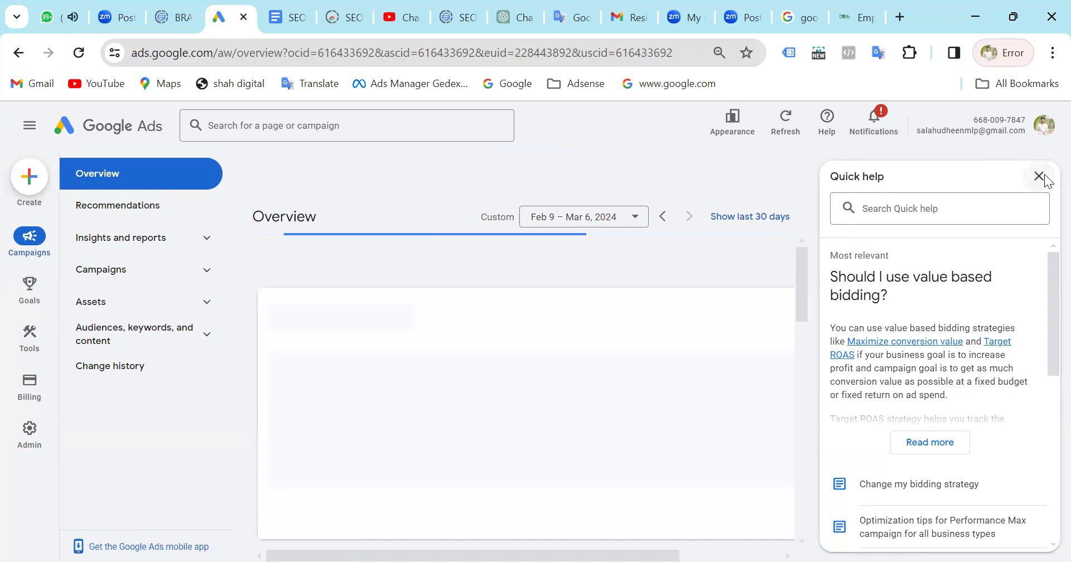
Close the Quick help panel and review the Demand Gen campaign's diagnostics and the performance summary on the Overview page.
left_click(1044, 176)
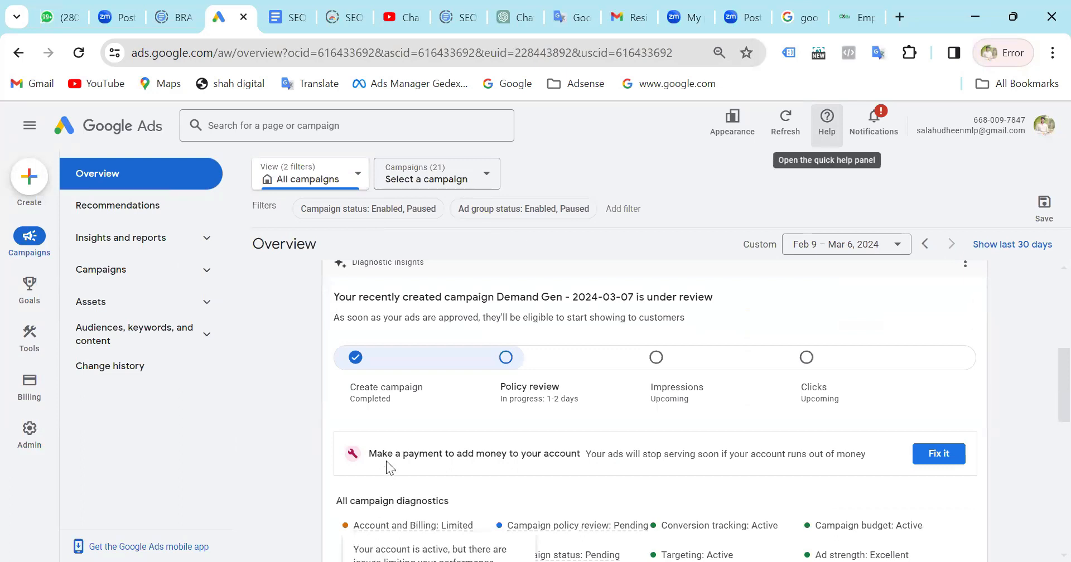
scroll(386, 462, "down", 5)
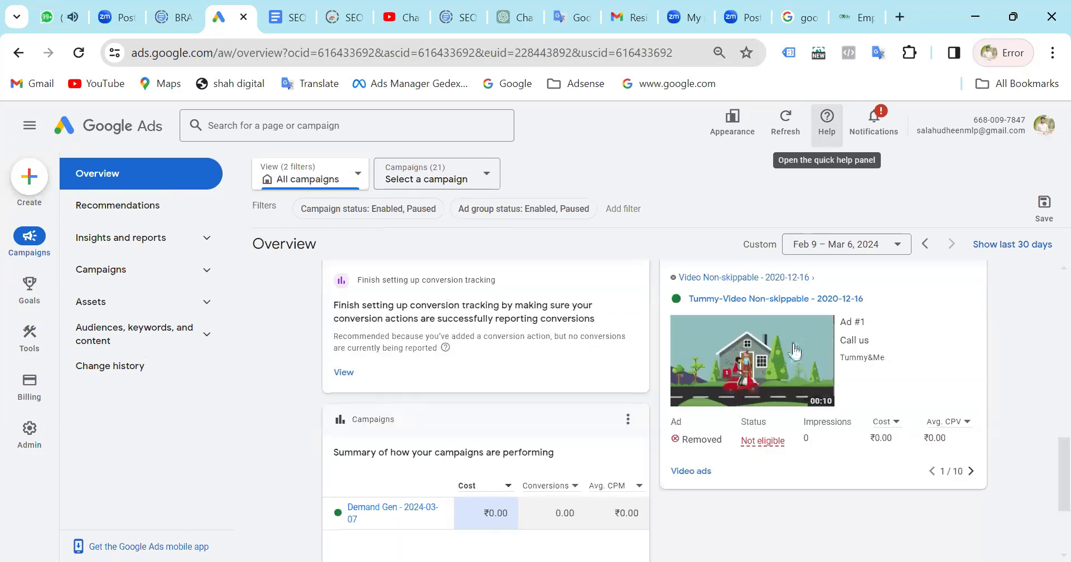